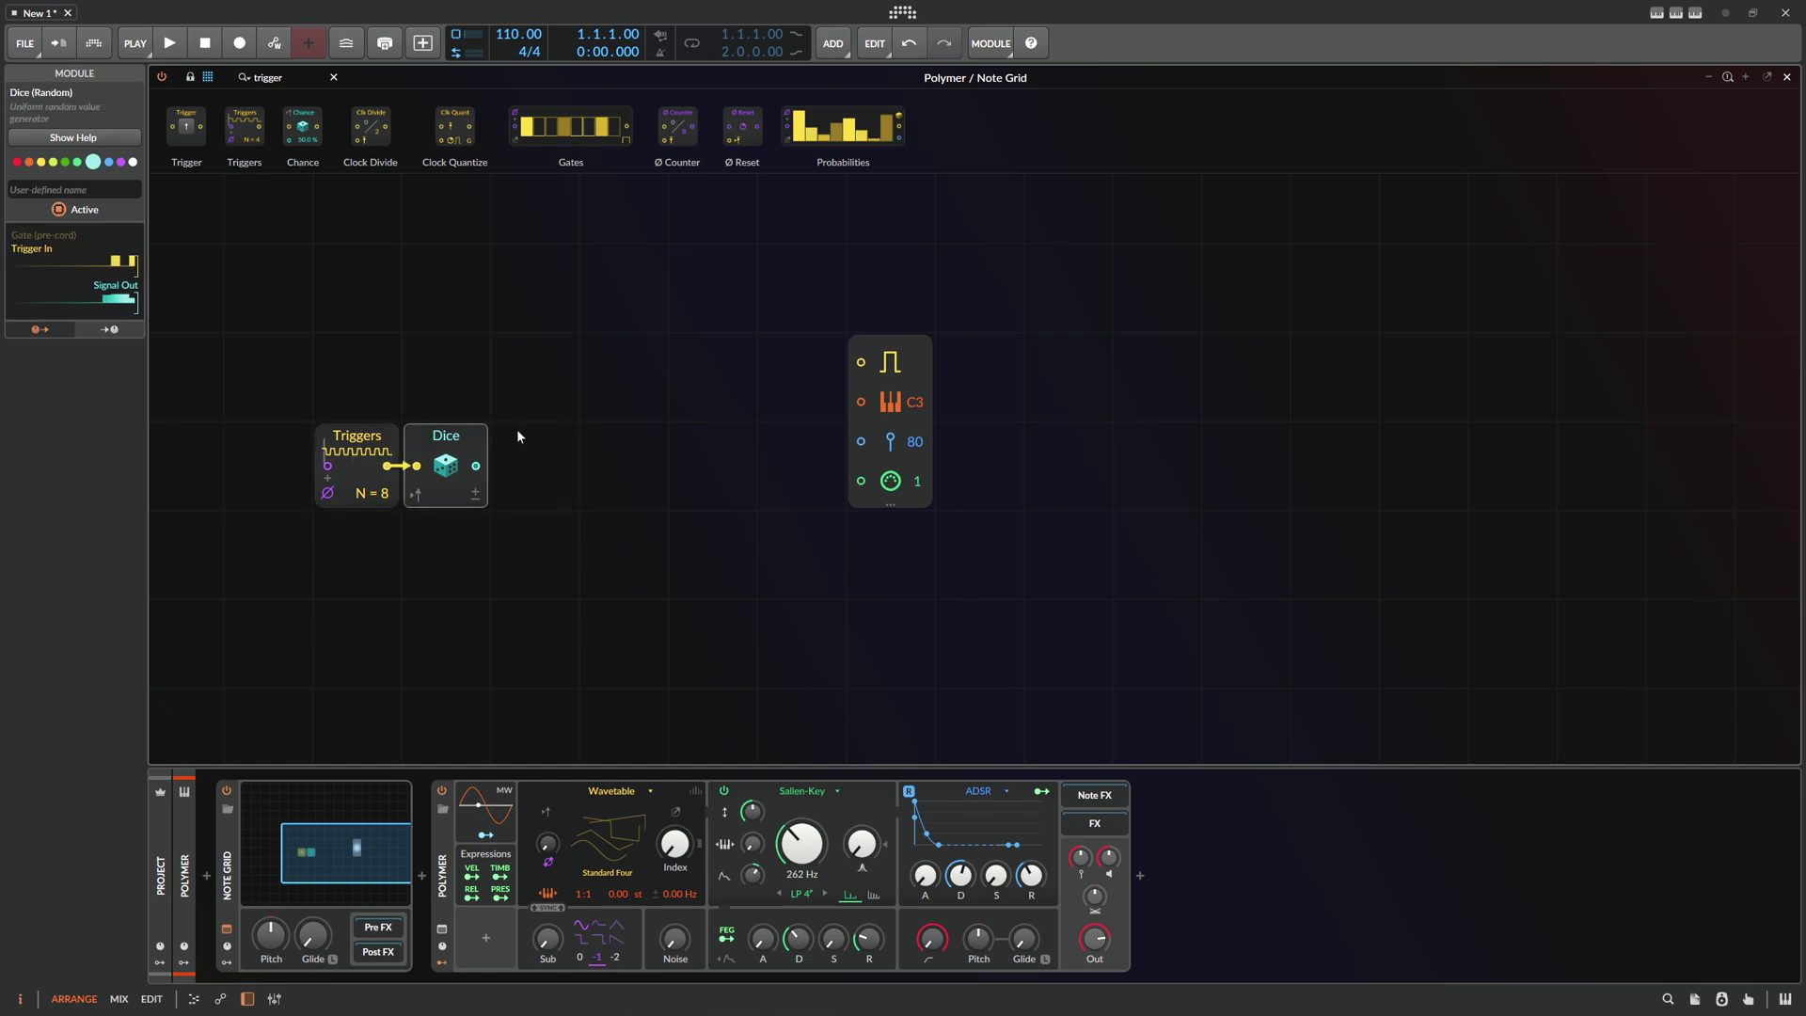
Wire a temporary Value Readout to the Dice output to inspect its random values, and delete the readout
{"action": "type", "text": "re"}
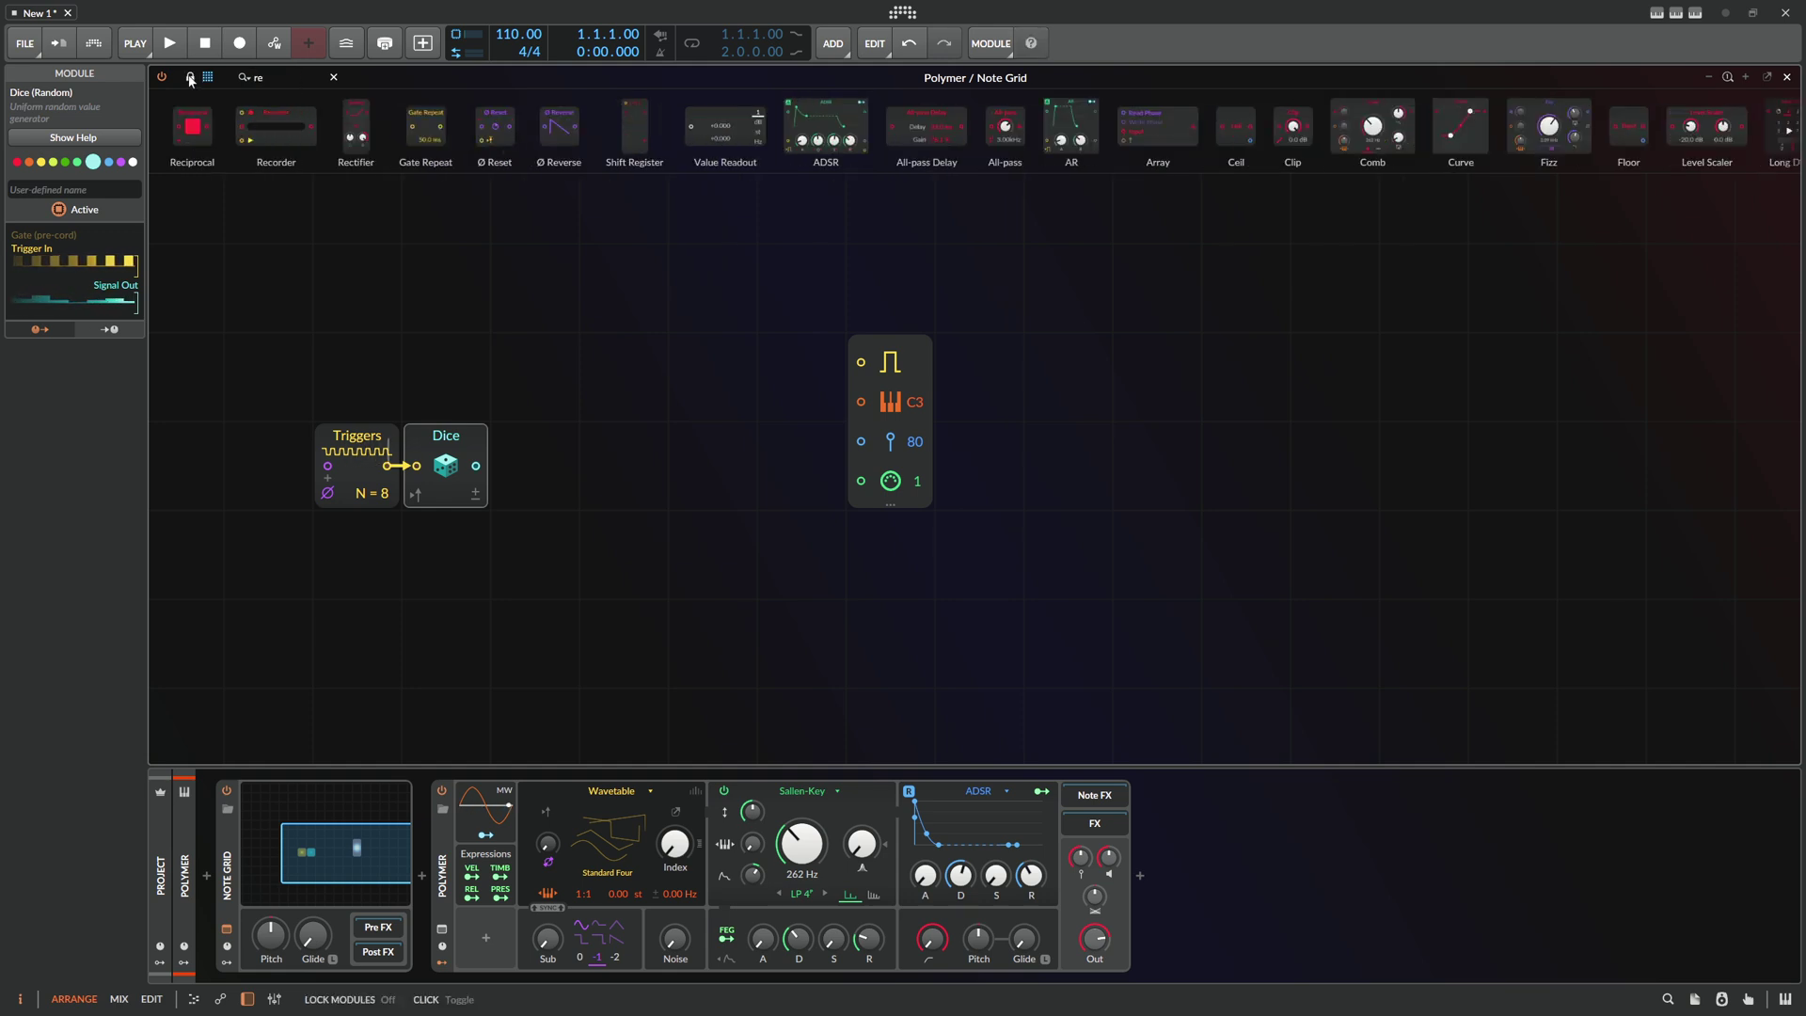
{"action": "type", "text": "ad"}
{"action": "key", "text": "Return"}
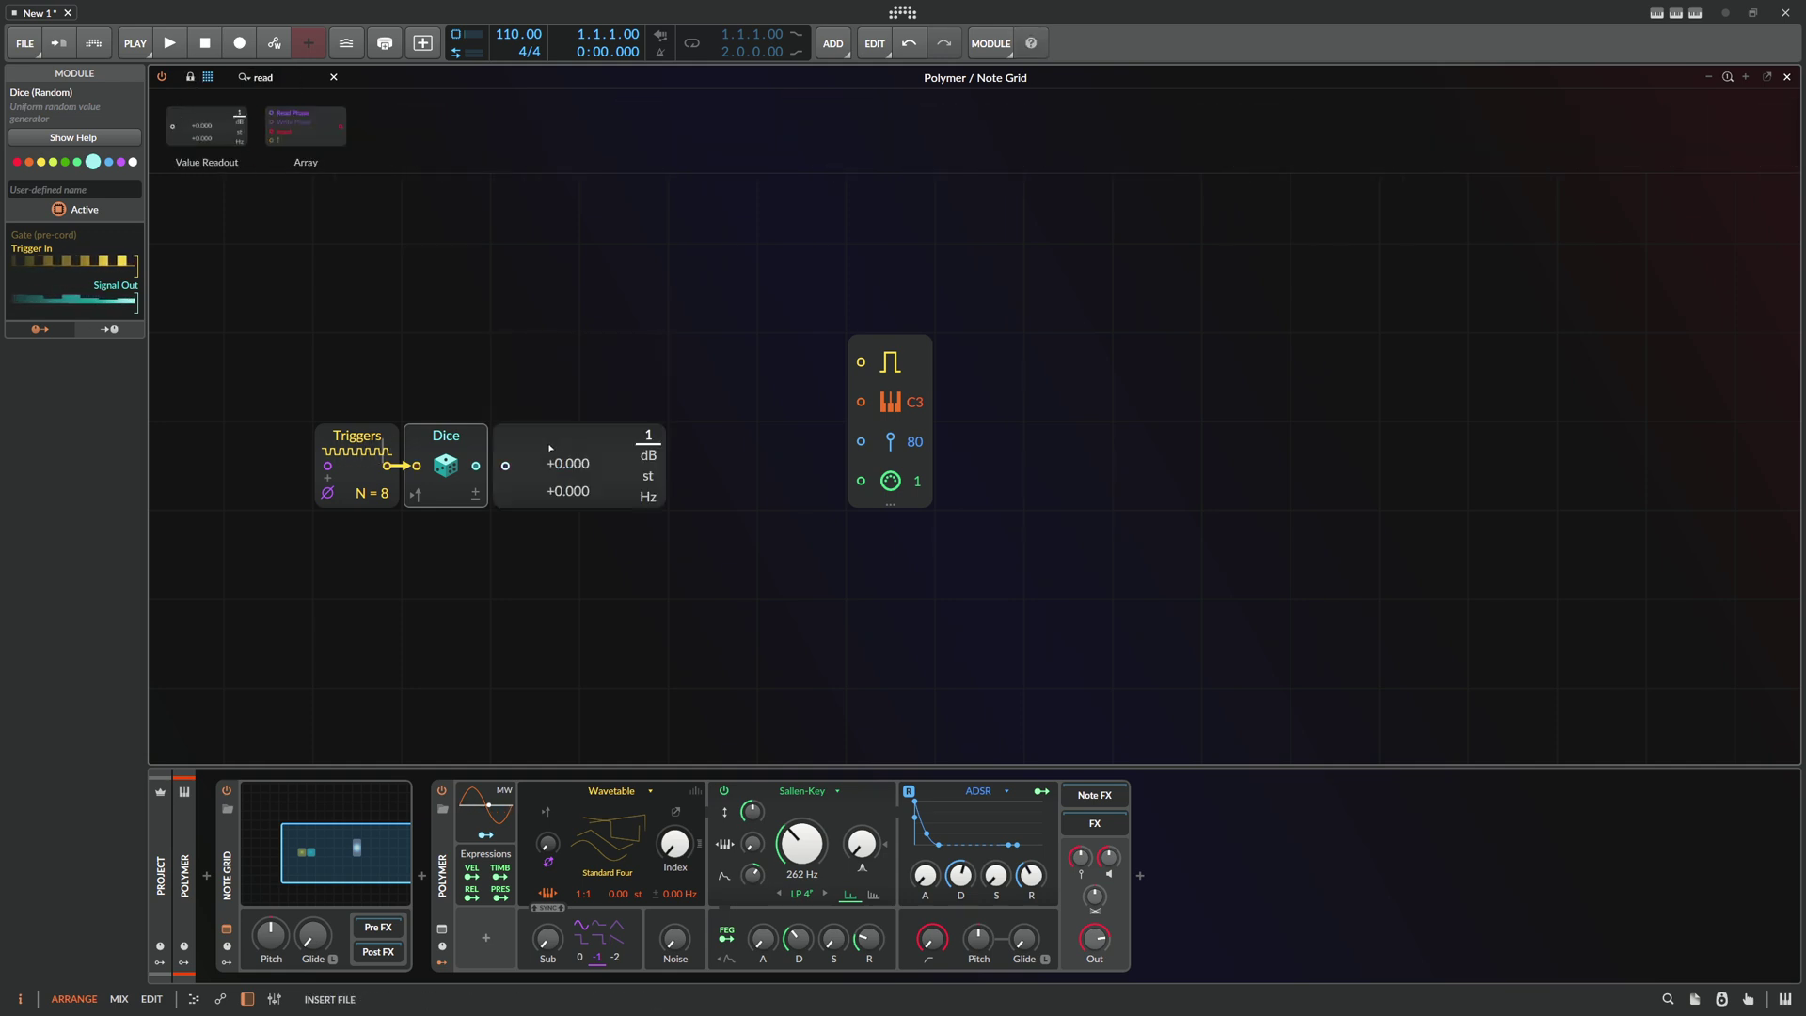
{"action": "left_click_drag", "start_coordinate": [478, 466], "coordinate": [505, 465]}
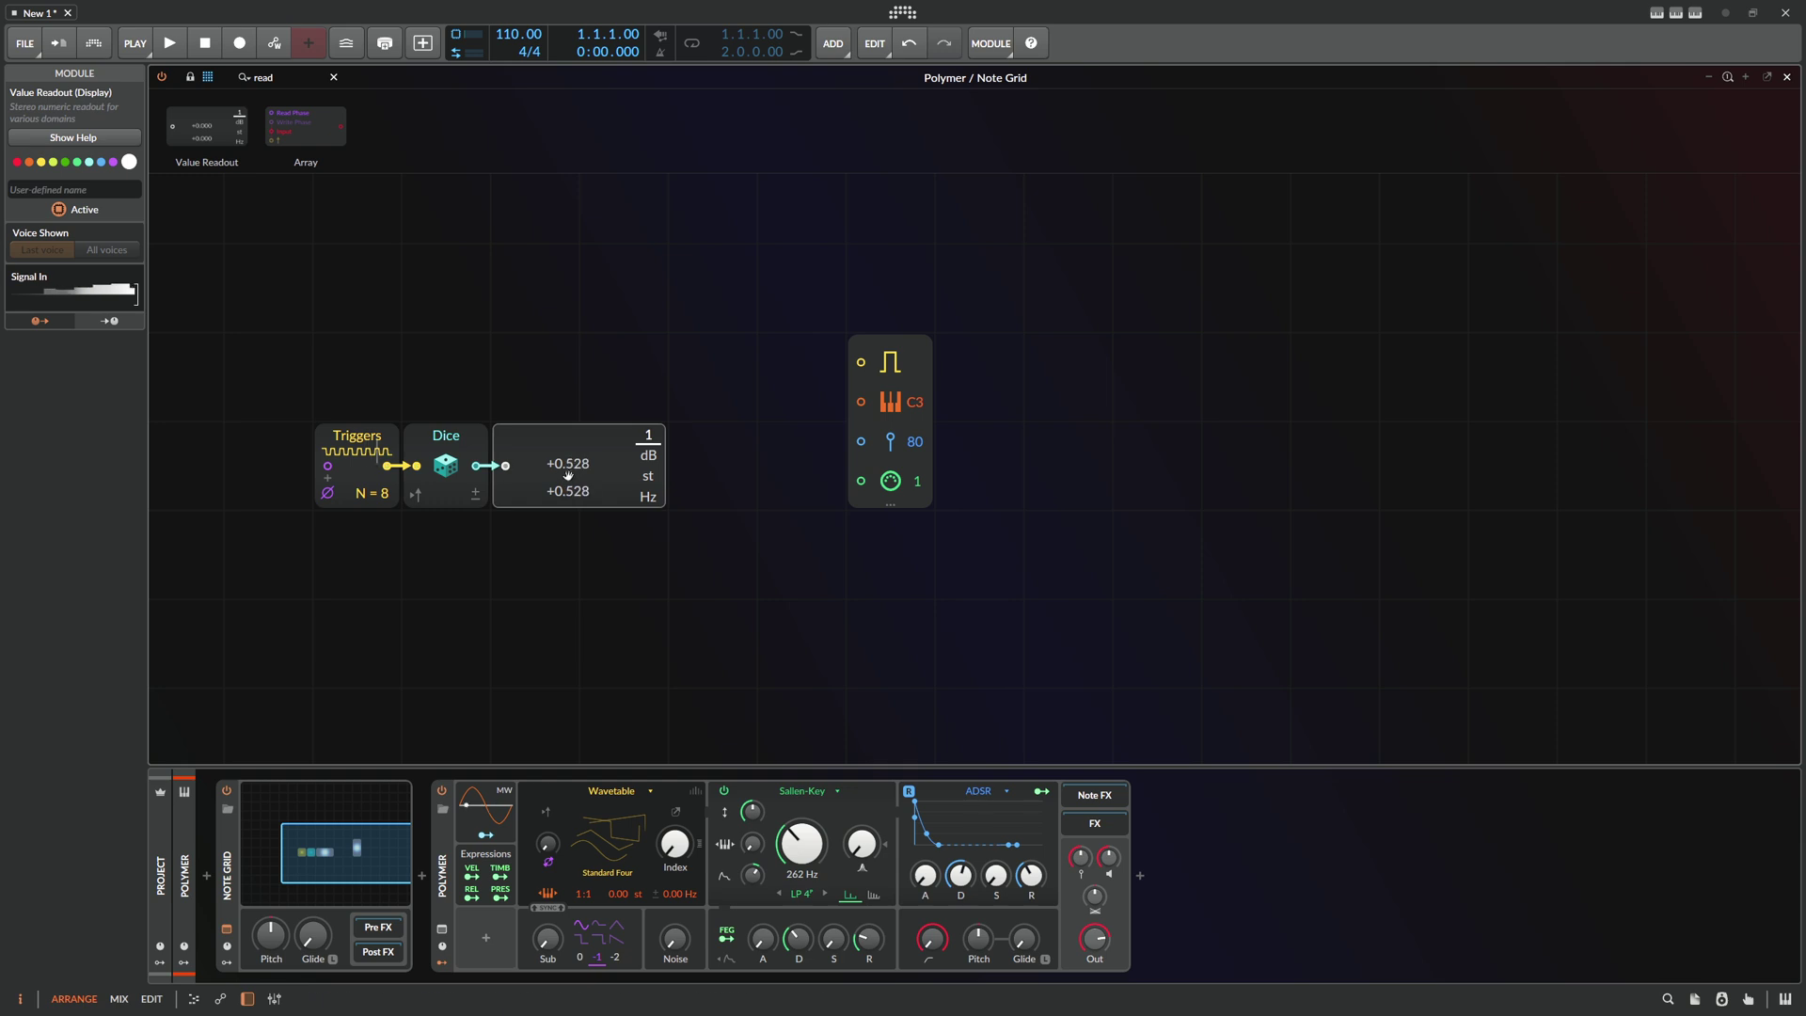
{"action": "key", "text": "Delete"}
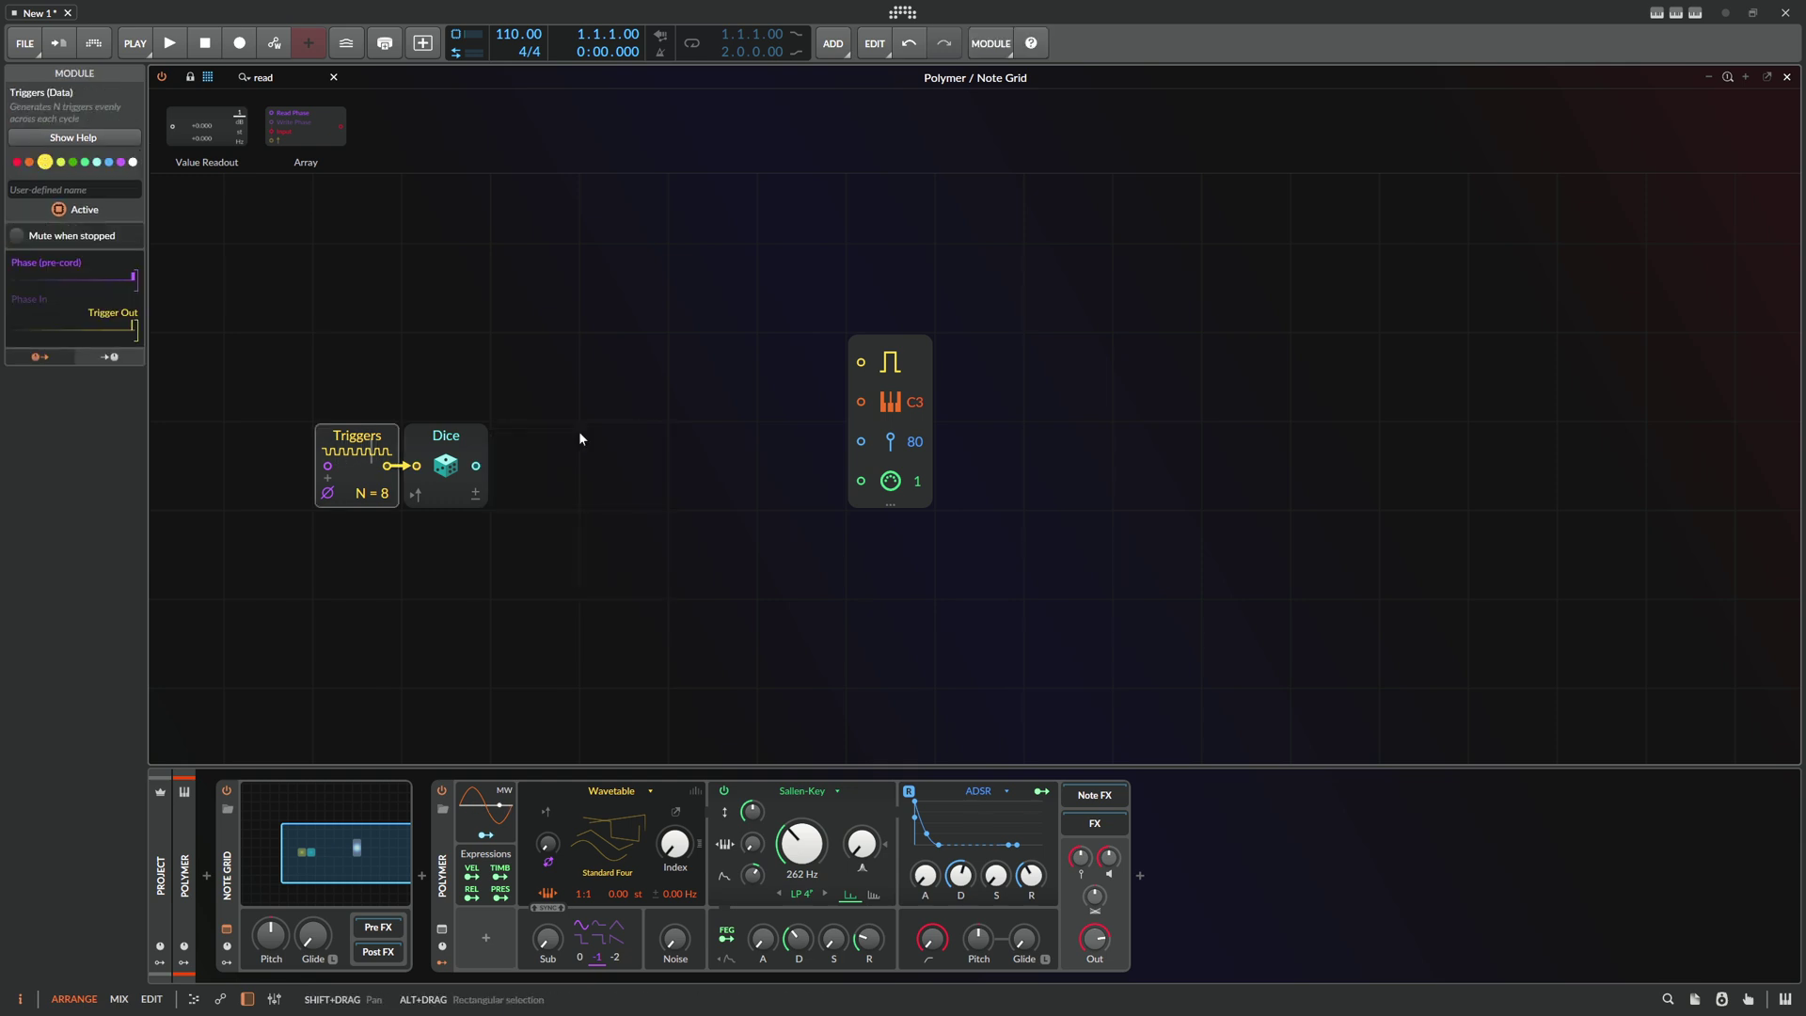
Connect the Dice output to the note output's pitch input and the Triggers output to its gate input
{"action": "left_click_drag", "start_coordinate": [485, 465], "coordinate": [860, 403]}
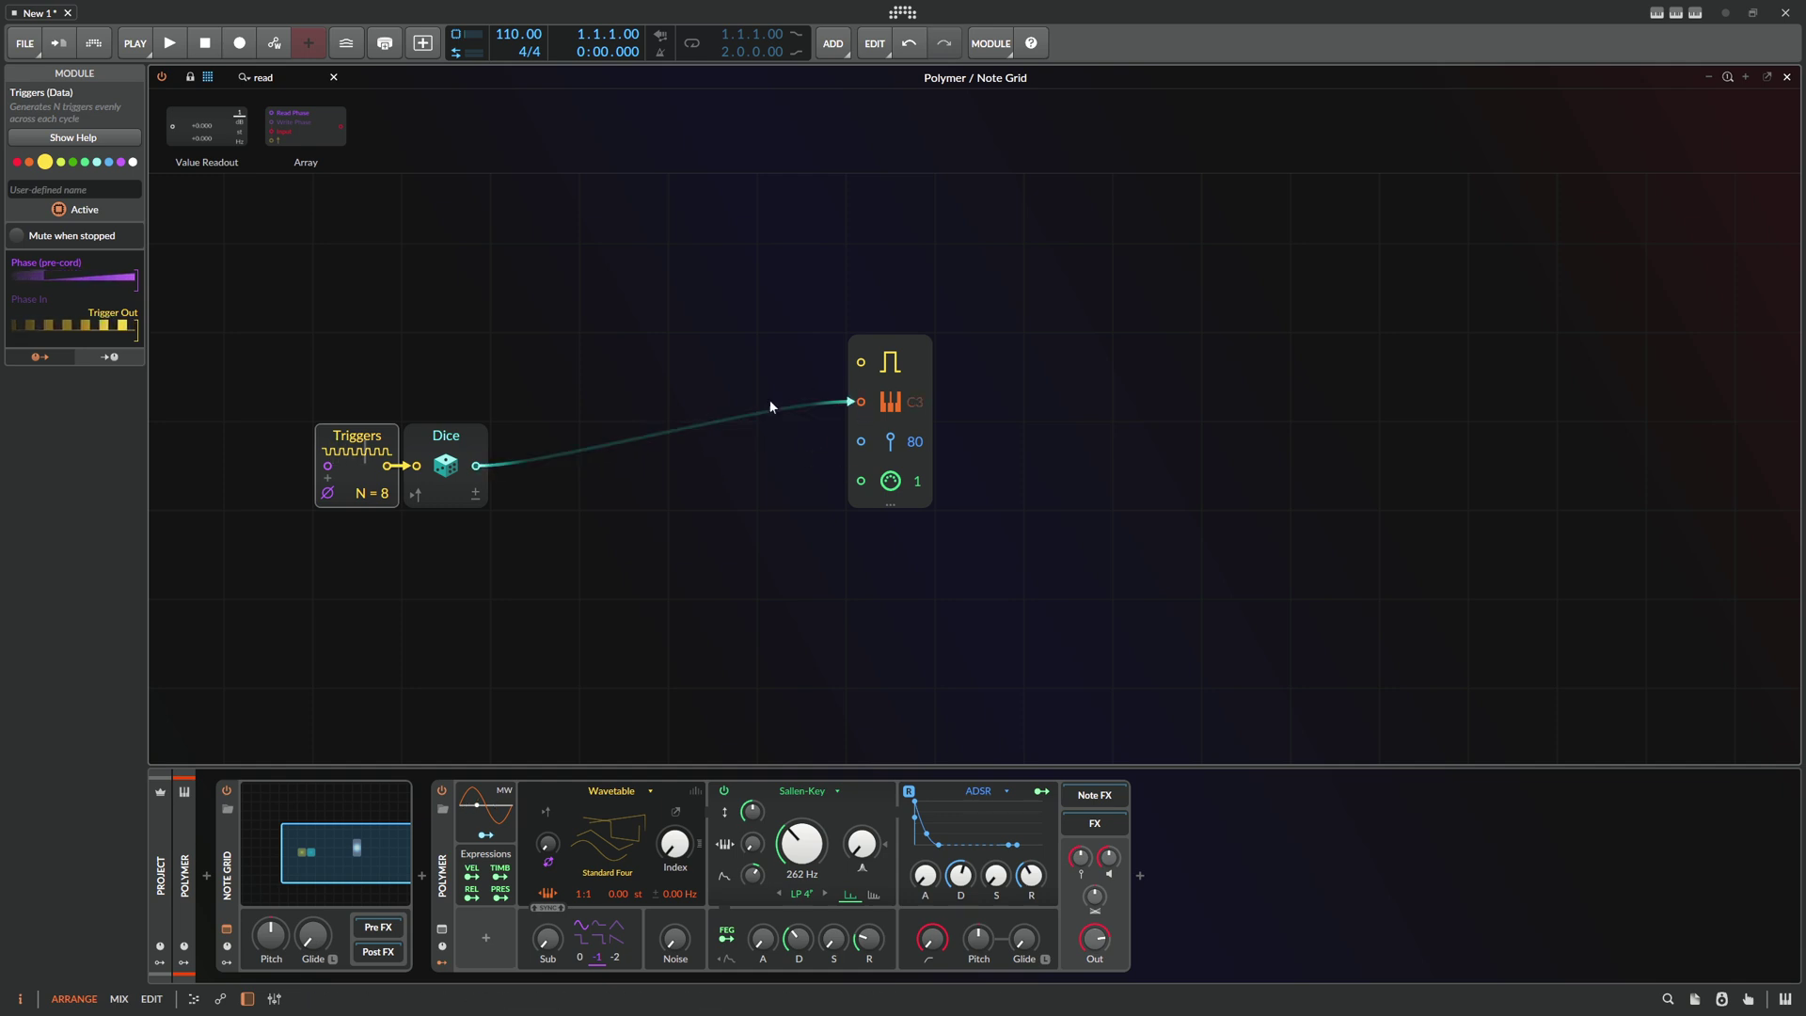
{"action": "left_click_drag", "start_coordinate": [388, 466], "coordinate": [864, 350]}
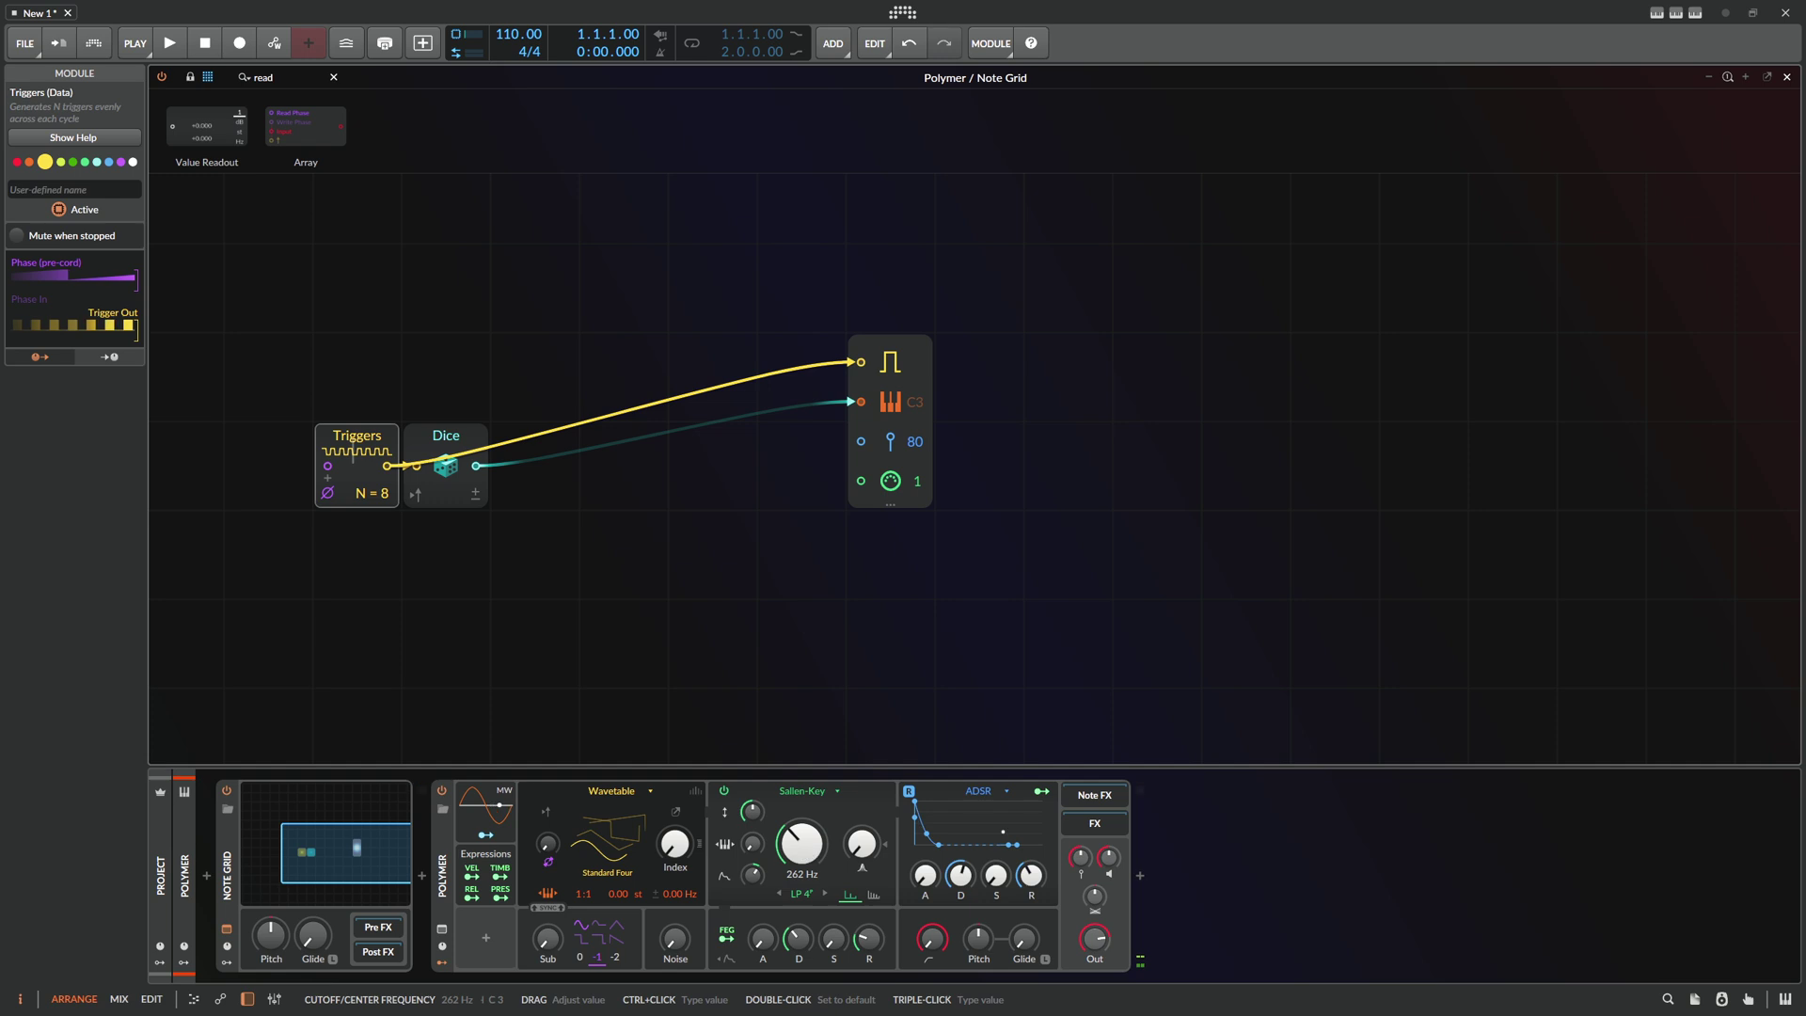
Set Polymer's filter cutoff to 33.5 kHz and wavetable index to about 64 %, and reset its filter envelope amount and output level
{"action": "left_click_drag", "start_coordinate": [802, 844], "coordinate": [802, 734]}
{"action": "double_click", "coordinate": [752, 874]}
{"action": "left_click_drag", "start_coordinate": [682, 856], "coordinate": [682, 781]}
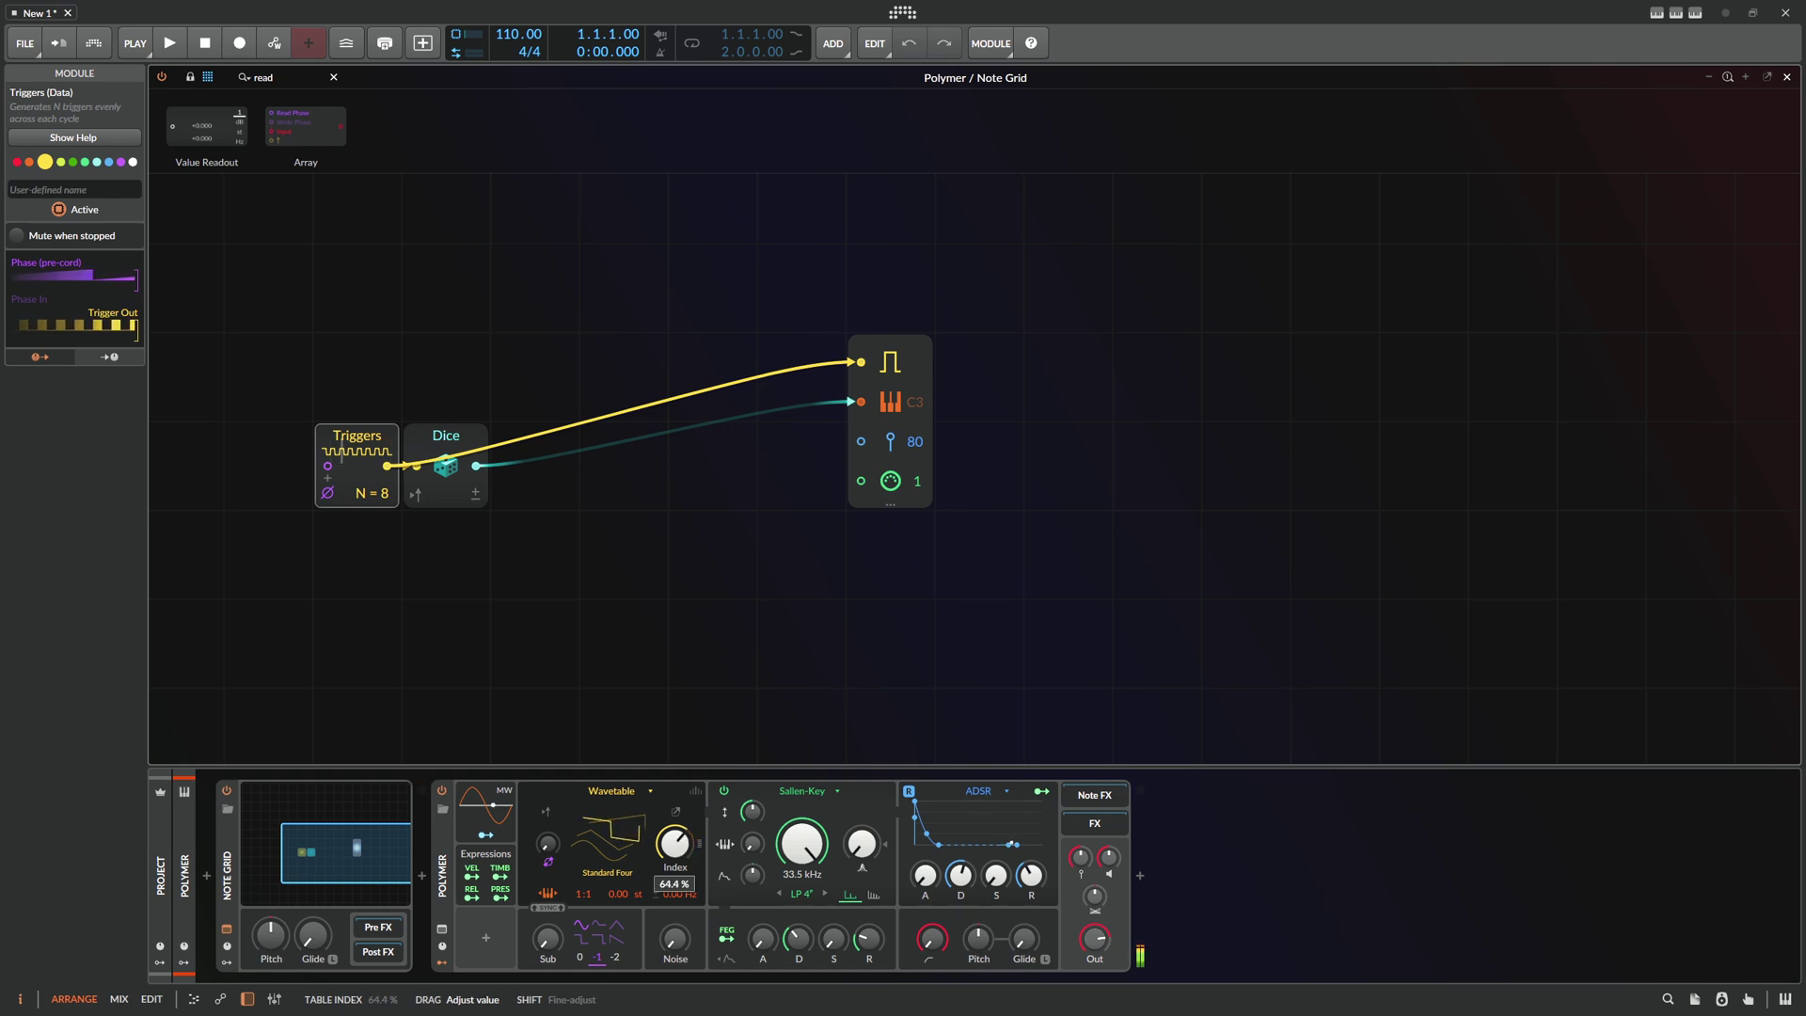
{"action": "double_click", "coordinate": [1097, 941]}
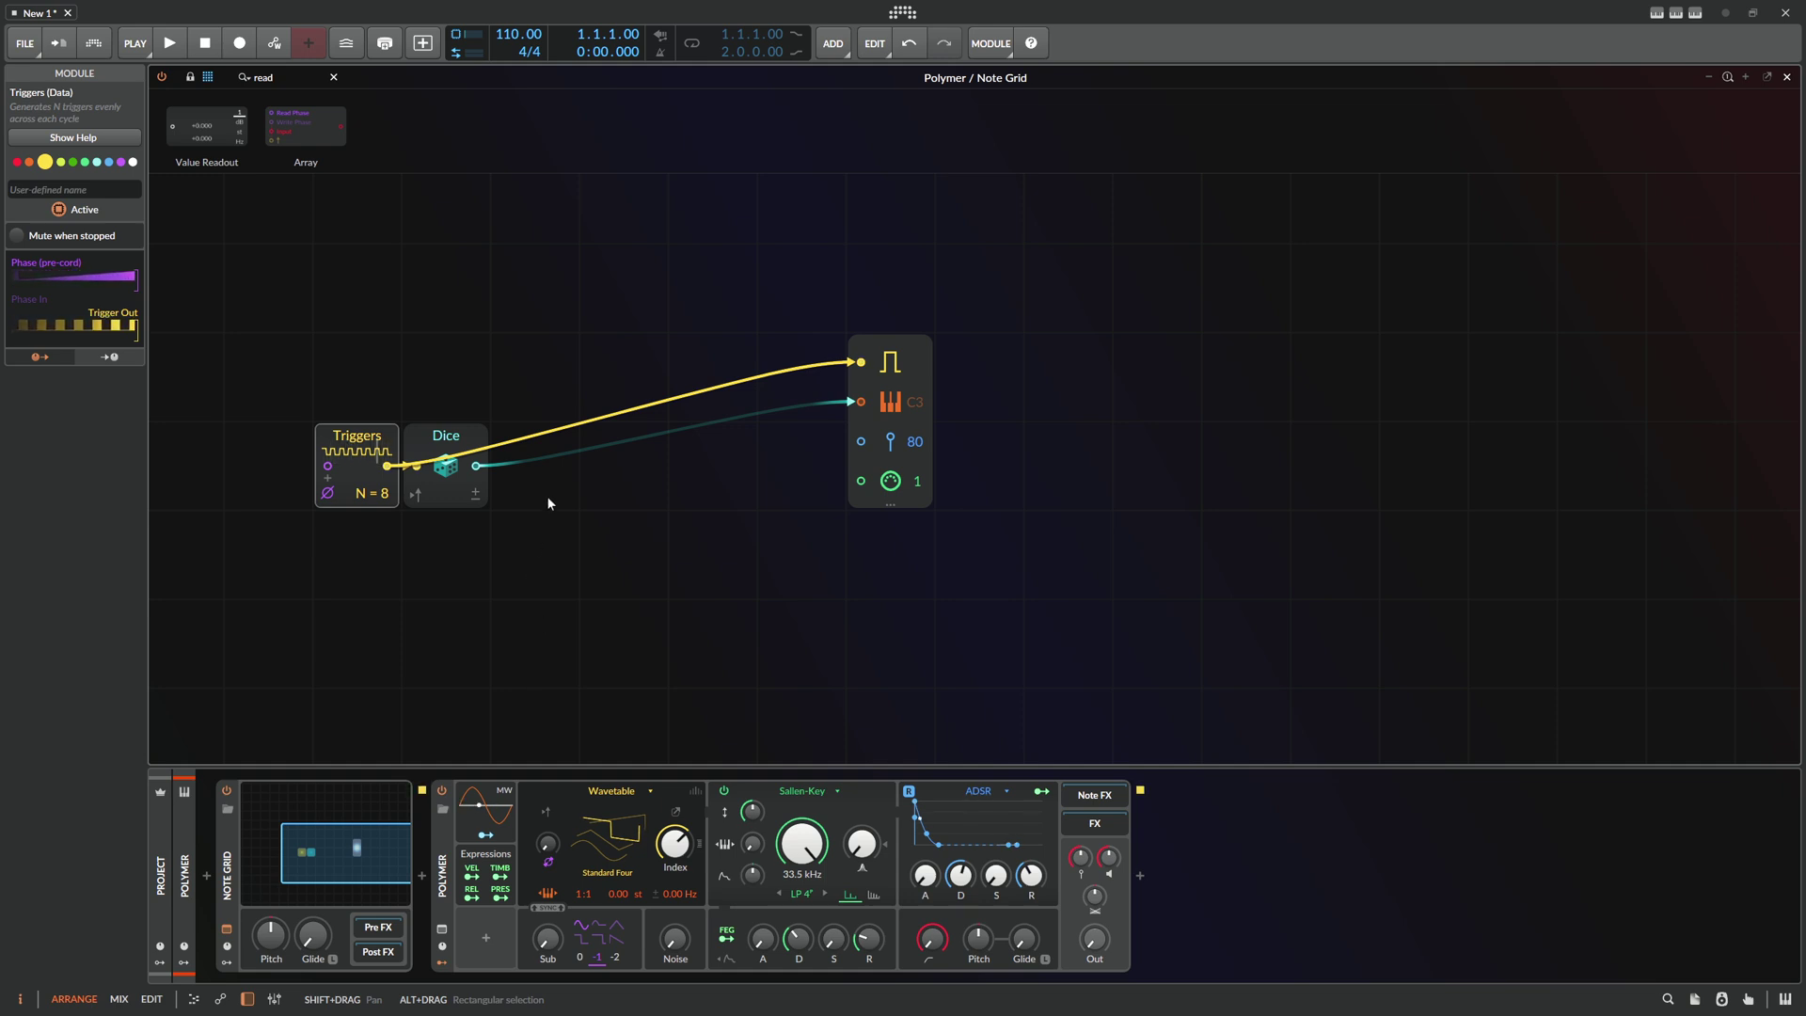
Insert an Attenuate module between Dice and the note output's pitch input, and set it to 10 %
{"action": "left_click_drag", "start_coordinate": [279, 77], "coordinate": [178, 74]}
{"action": "key", "text": "BackSpace"}
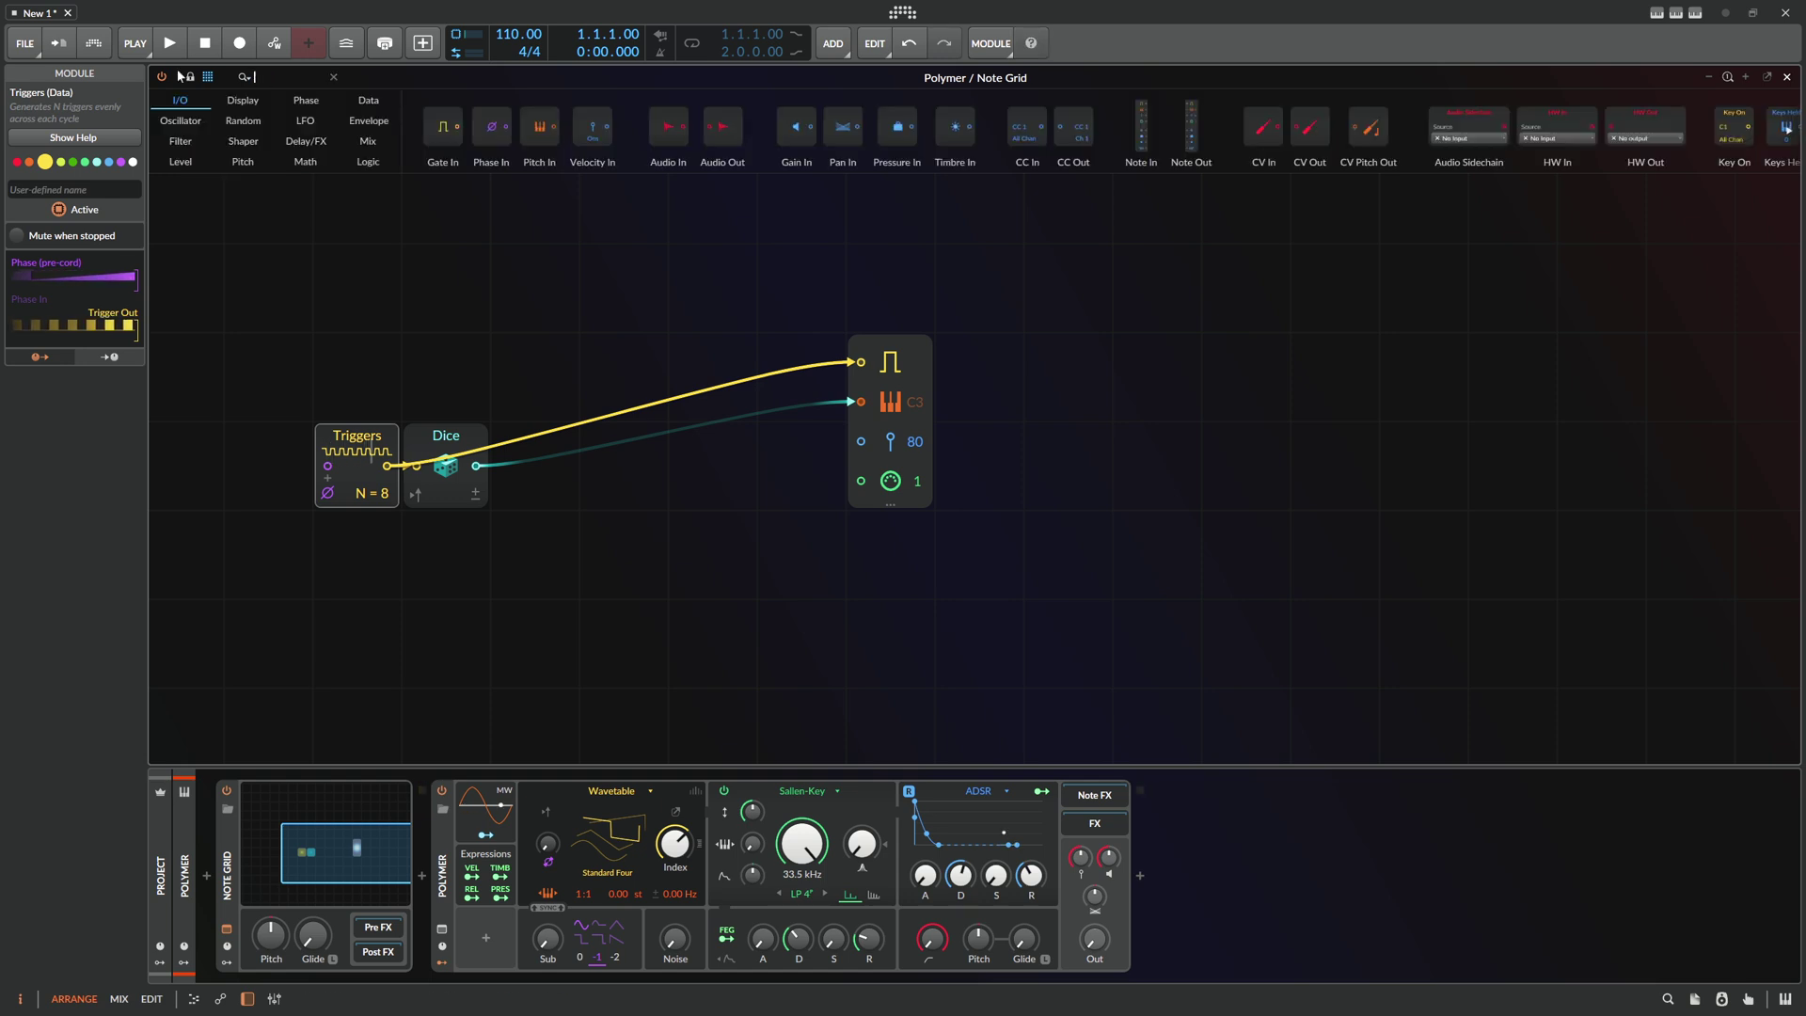
{"action": "type", "text": "att"}
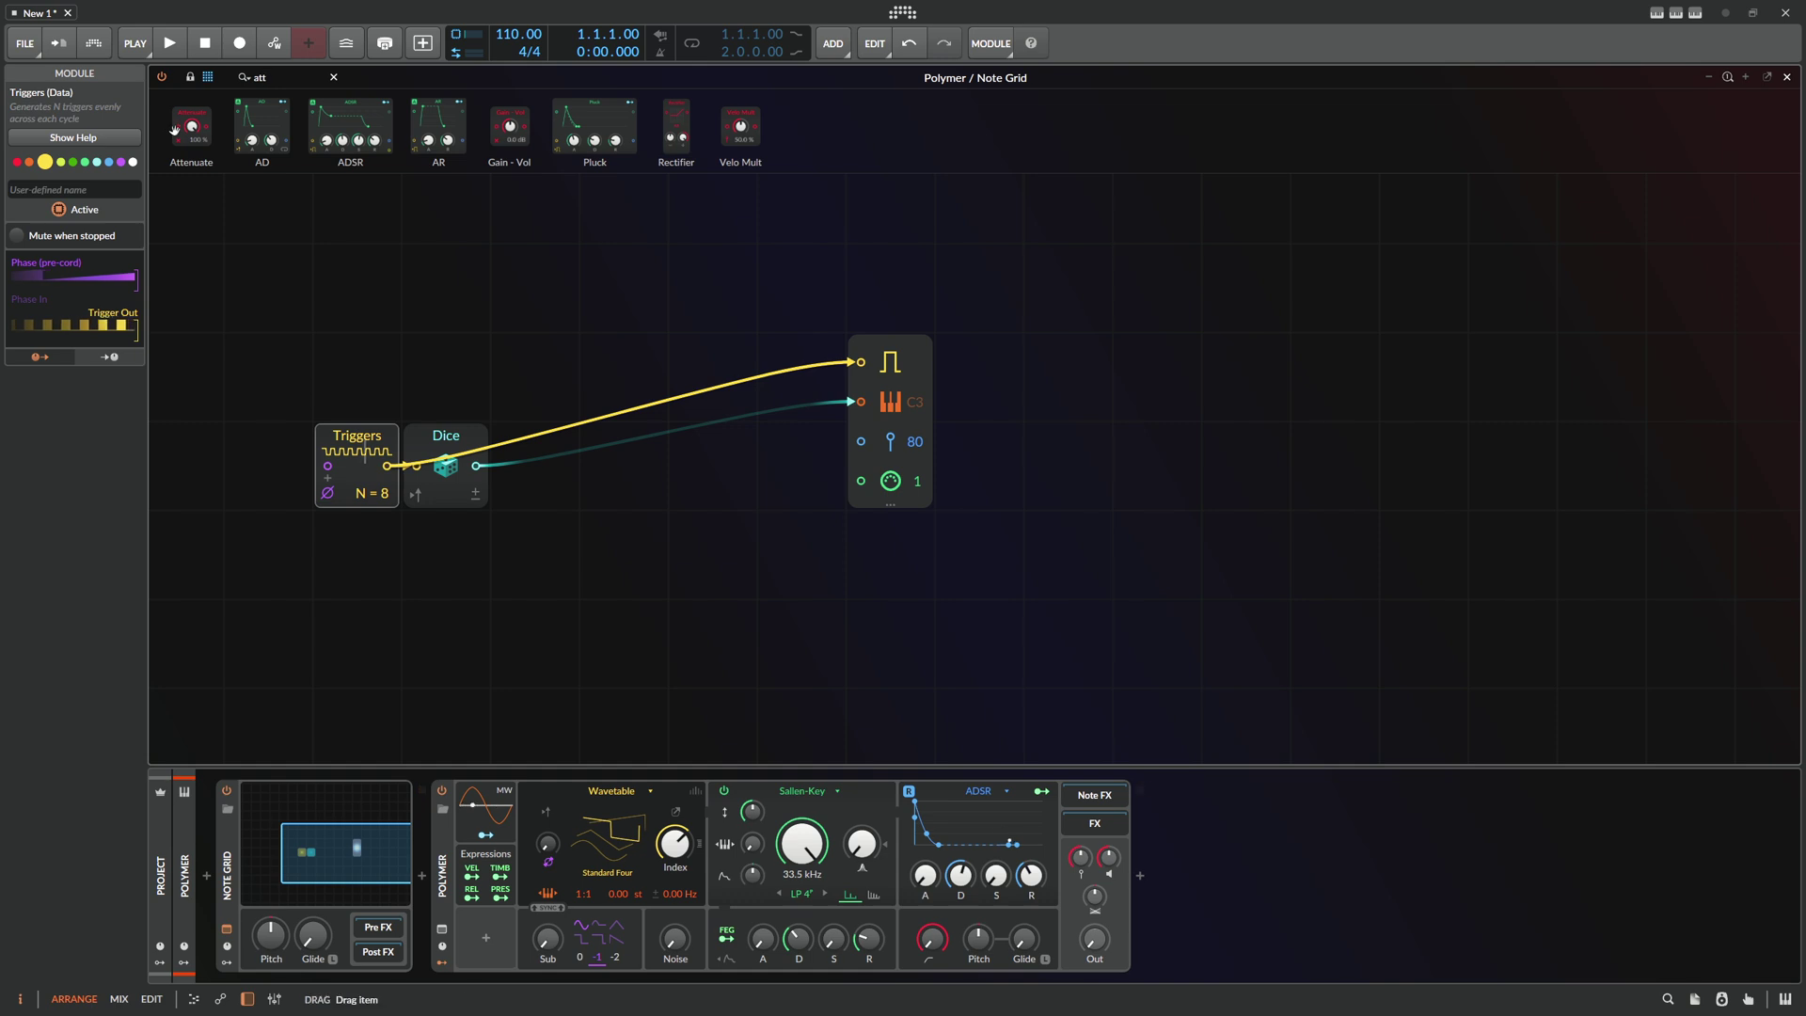
{"action": "left_click_drag", "start_coordinate": [174, 130], "coordinate": [533, 466]}
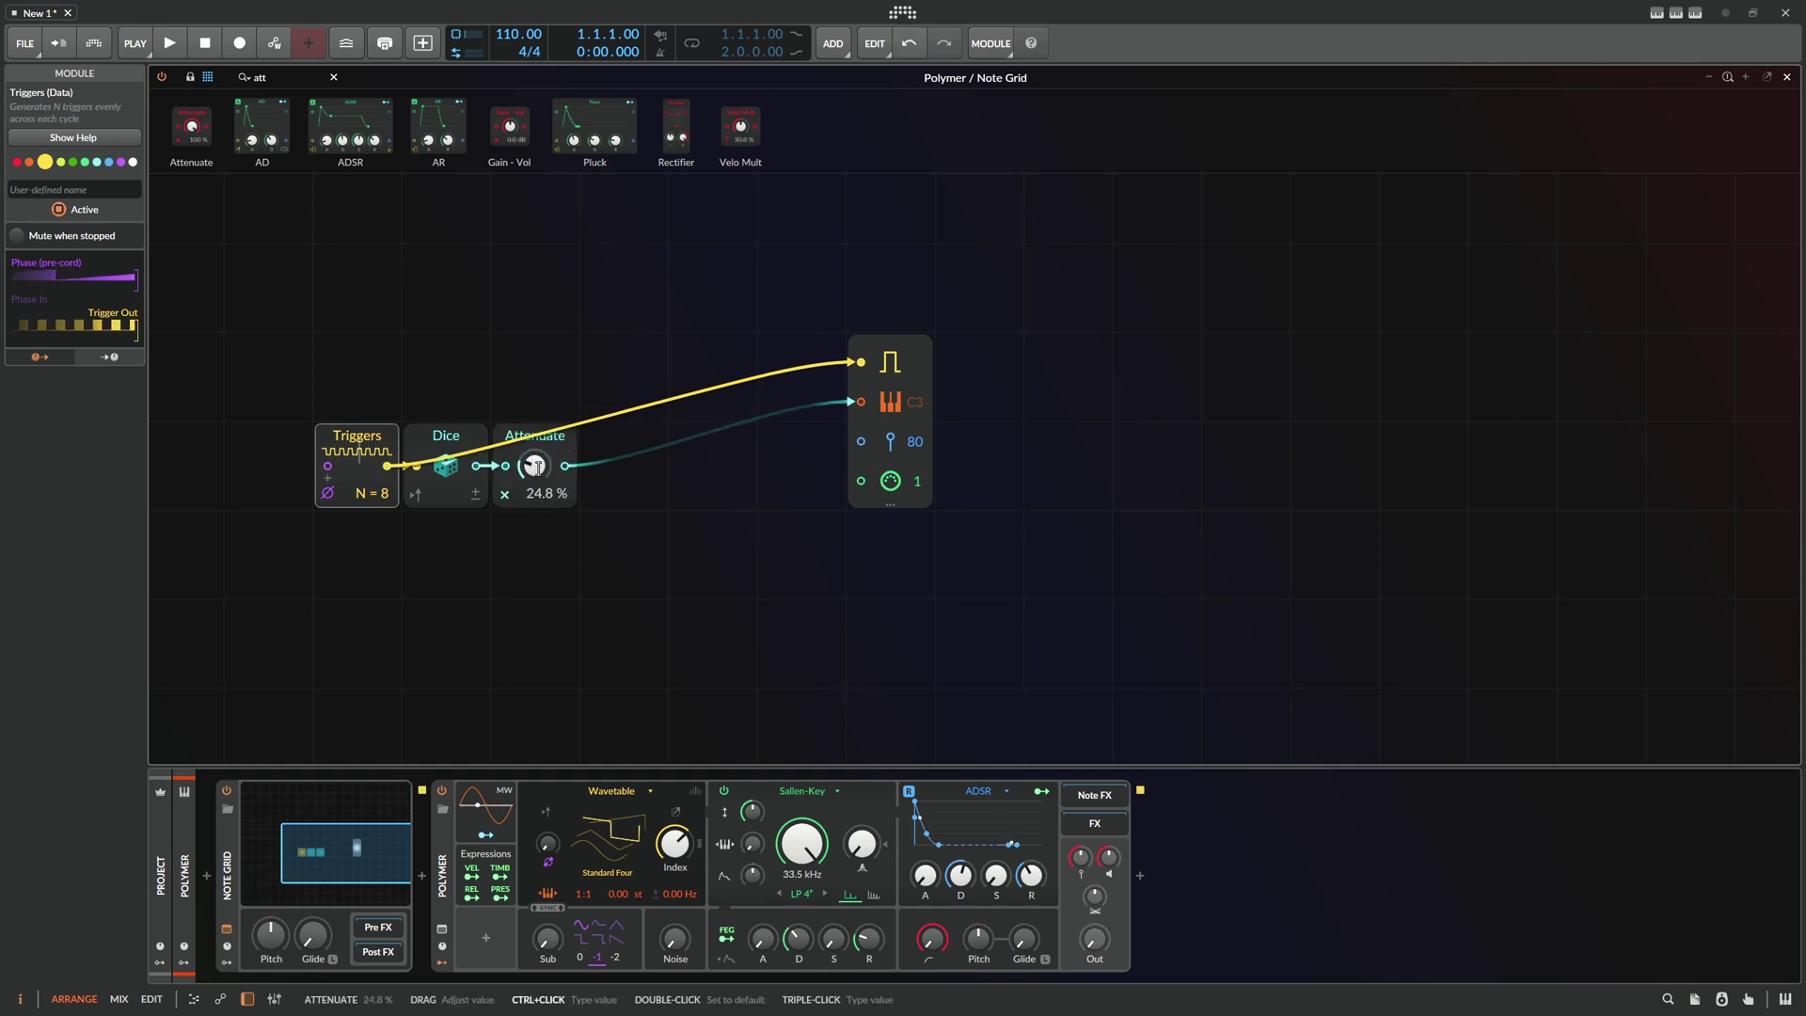
{"action": "left_click", "coordinate": [535, 468], "text": "ctrl"}
{"action": "type", "text": "10"}
{"action": "key", "text": "Return"}
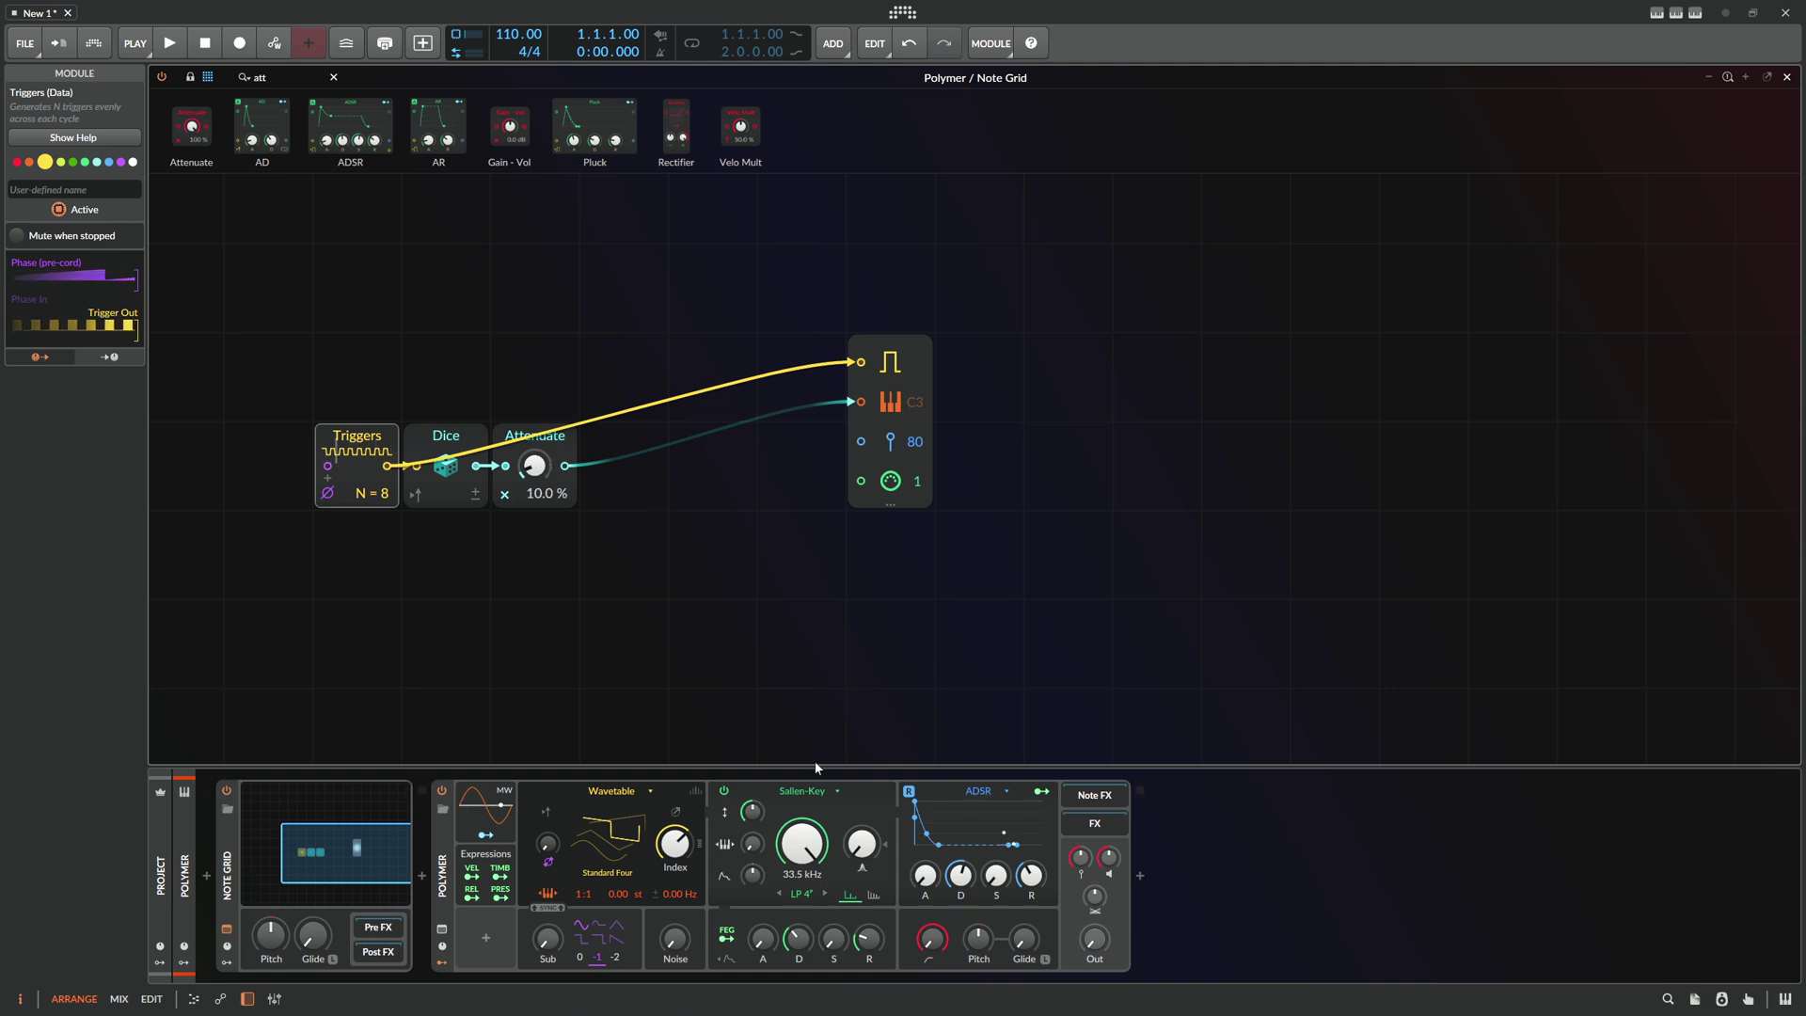
{"action": "left_click_drag", "start_coordinate": [1100, 936], "coordinate": [1109, 881]}
{"action": "left_click_drag", "start_coordinate": [1106, 946], "coordinate": [1105, 944]}
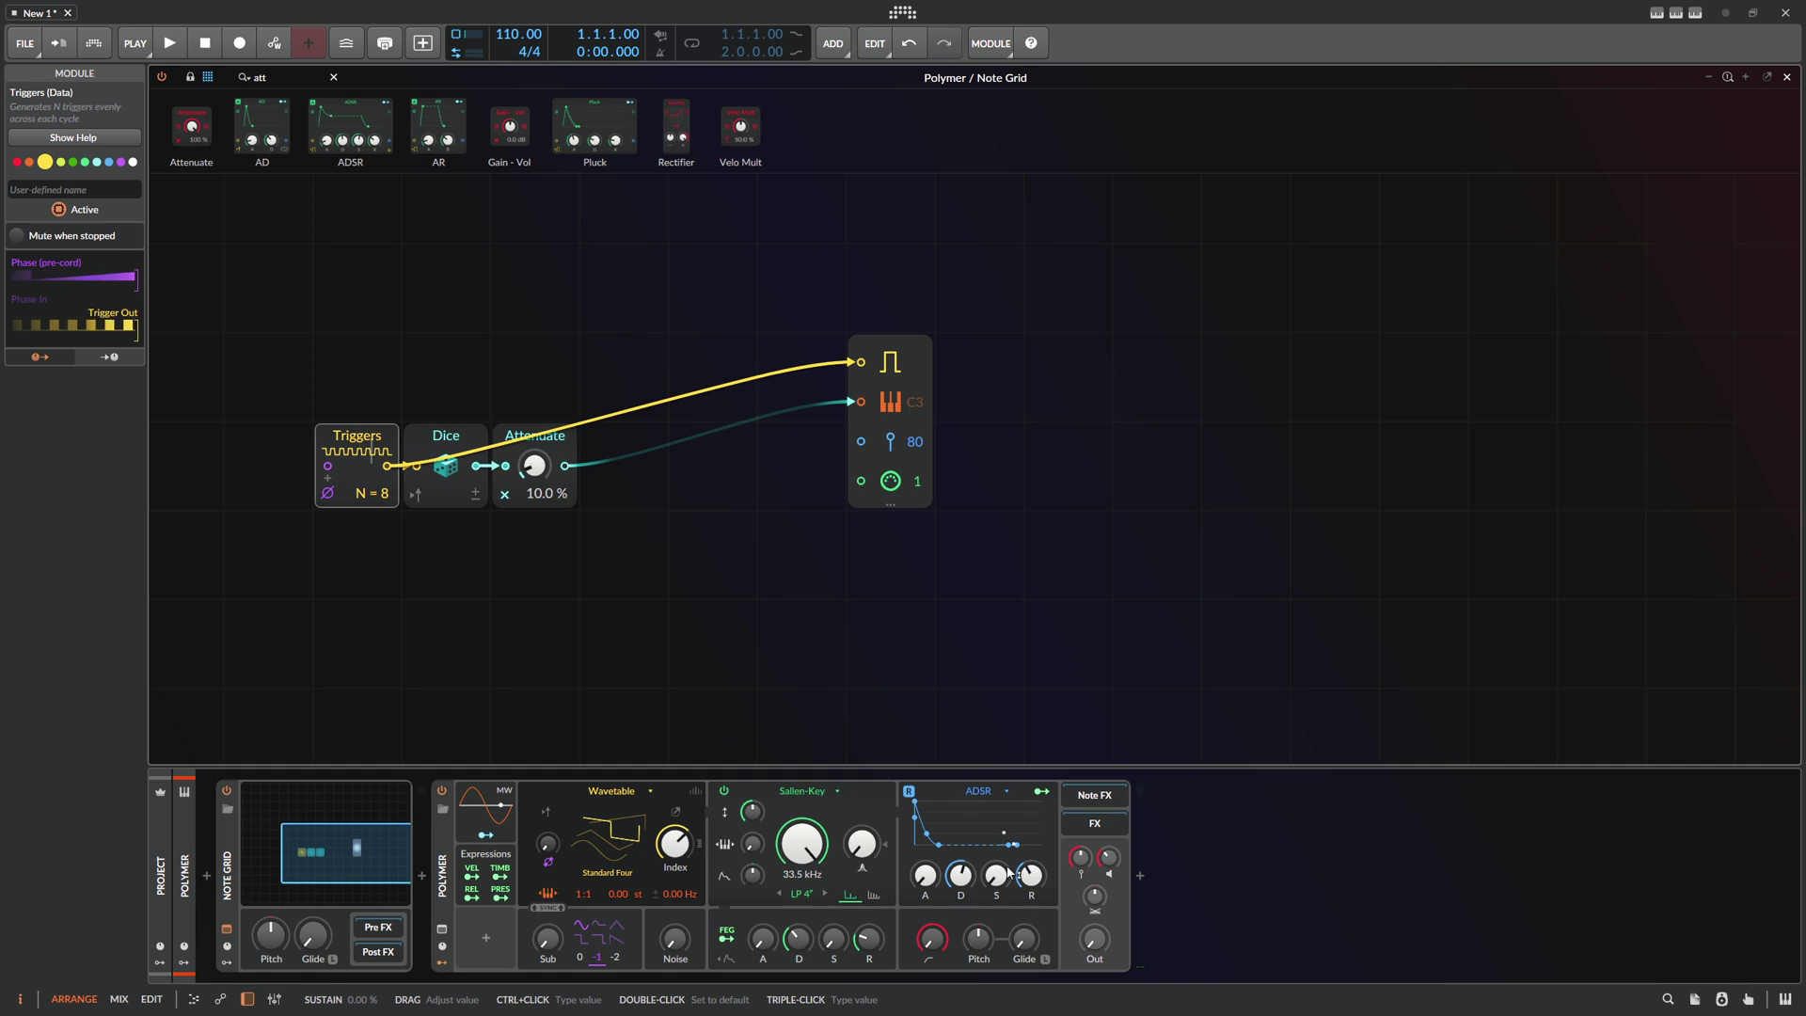
Move the Triggers, Dice and Attenuate modules together two grid cells farther from the note output module
{"action": "left_click", "coordinate": [999, 397]}
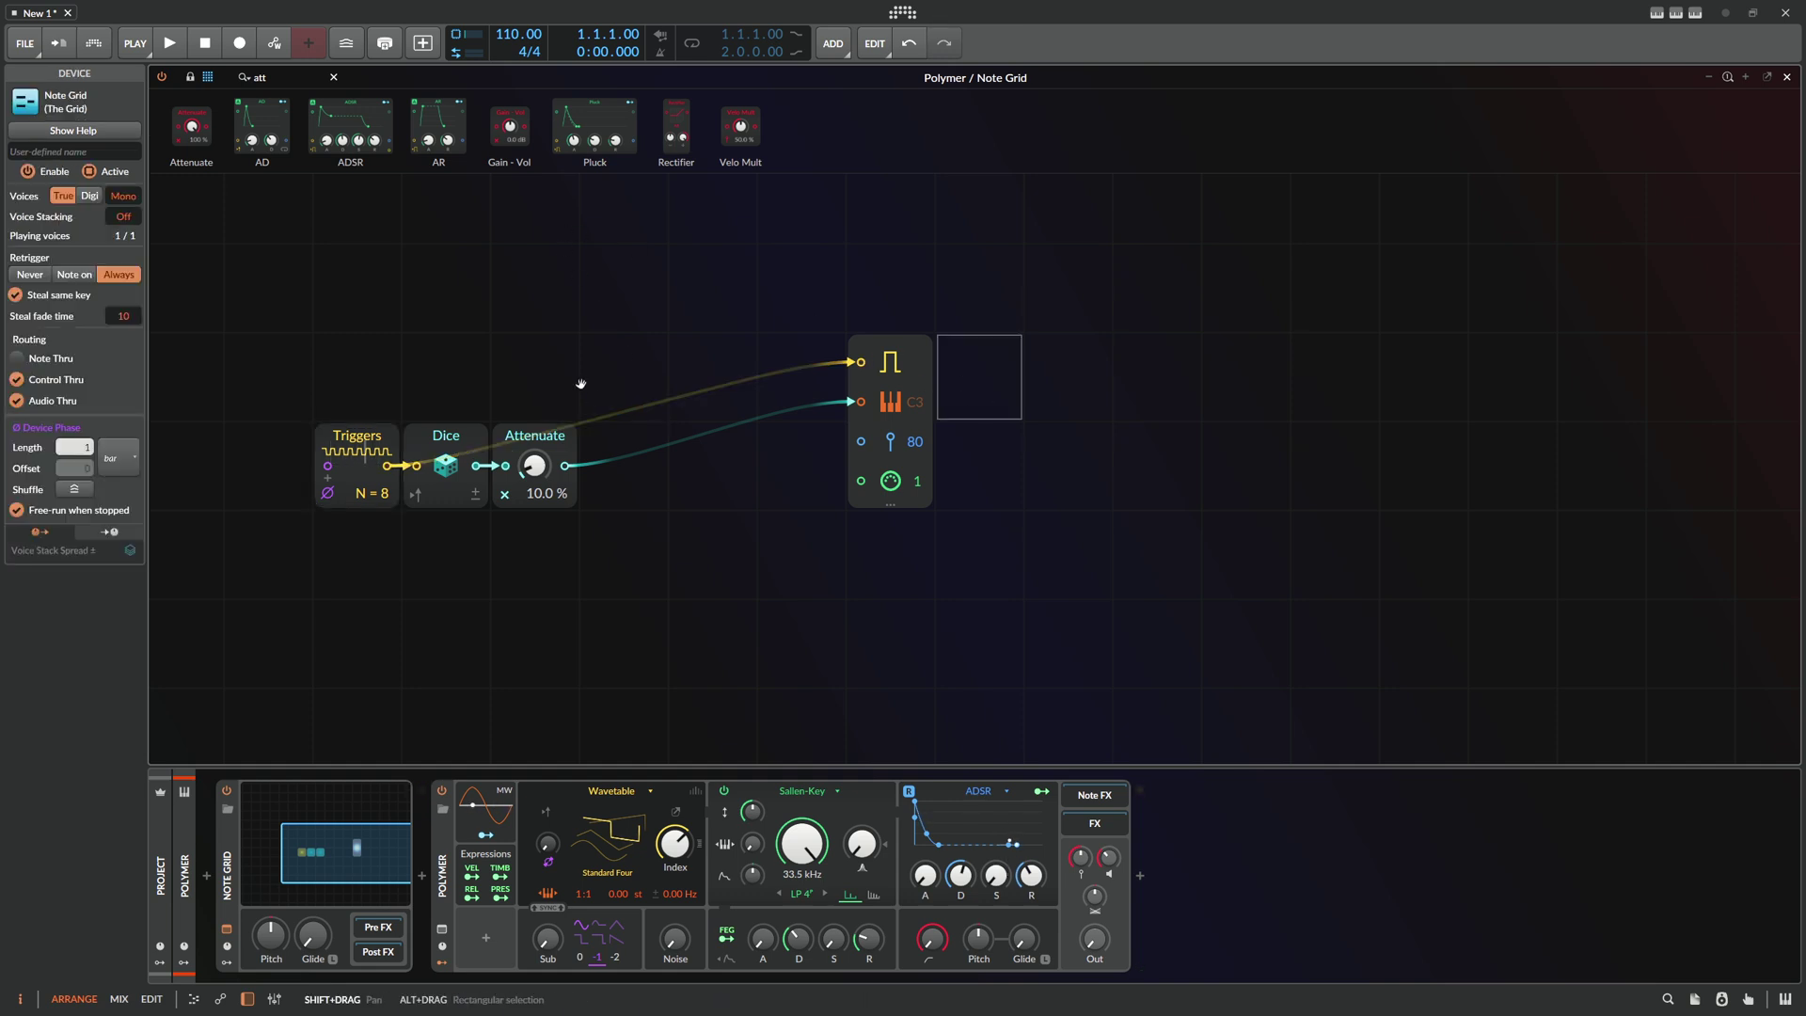
{"action": "left_click_drag", "start_coordinate": [580, 384], "coordinate": [837, 396]}
{"action": "left_click_drag", "start_coordinate": [898, 551], "coordinate": [601, 446]}
{"action": "left_click_drag", "start_coordinate": [601, 449], "coordinate": [423, 450]}
{"action": "left_click", "coordinate": [435, 388]}
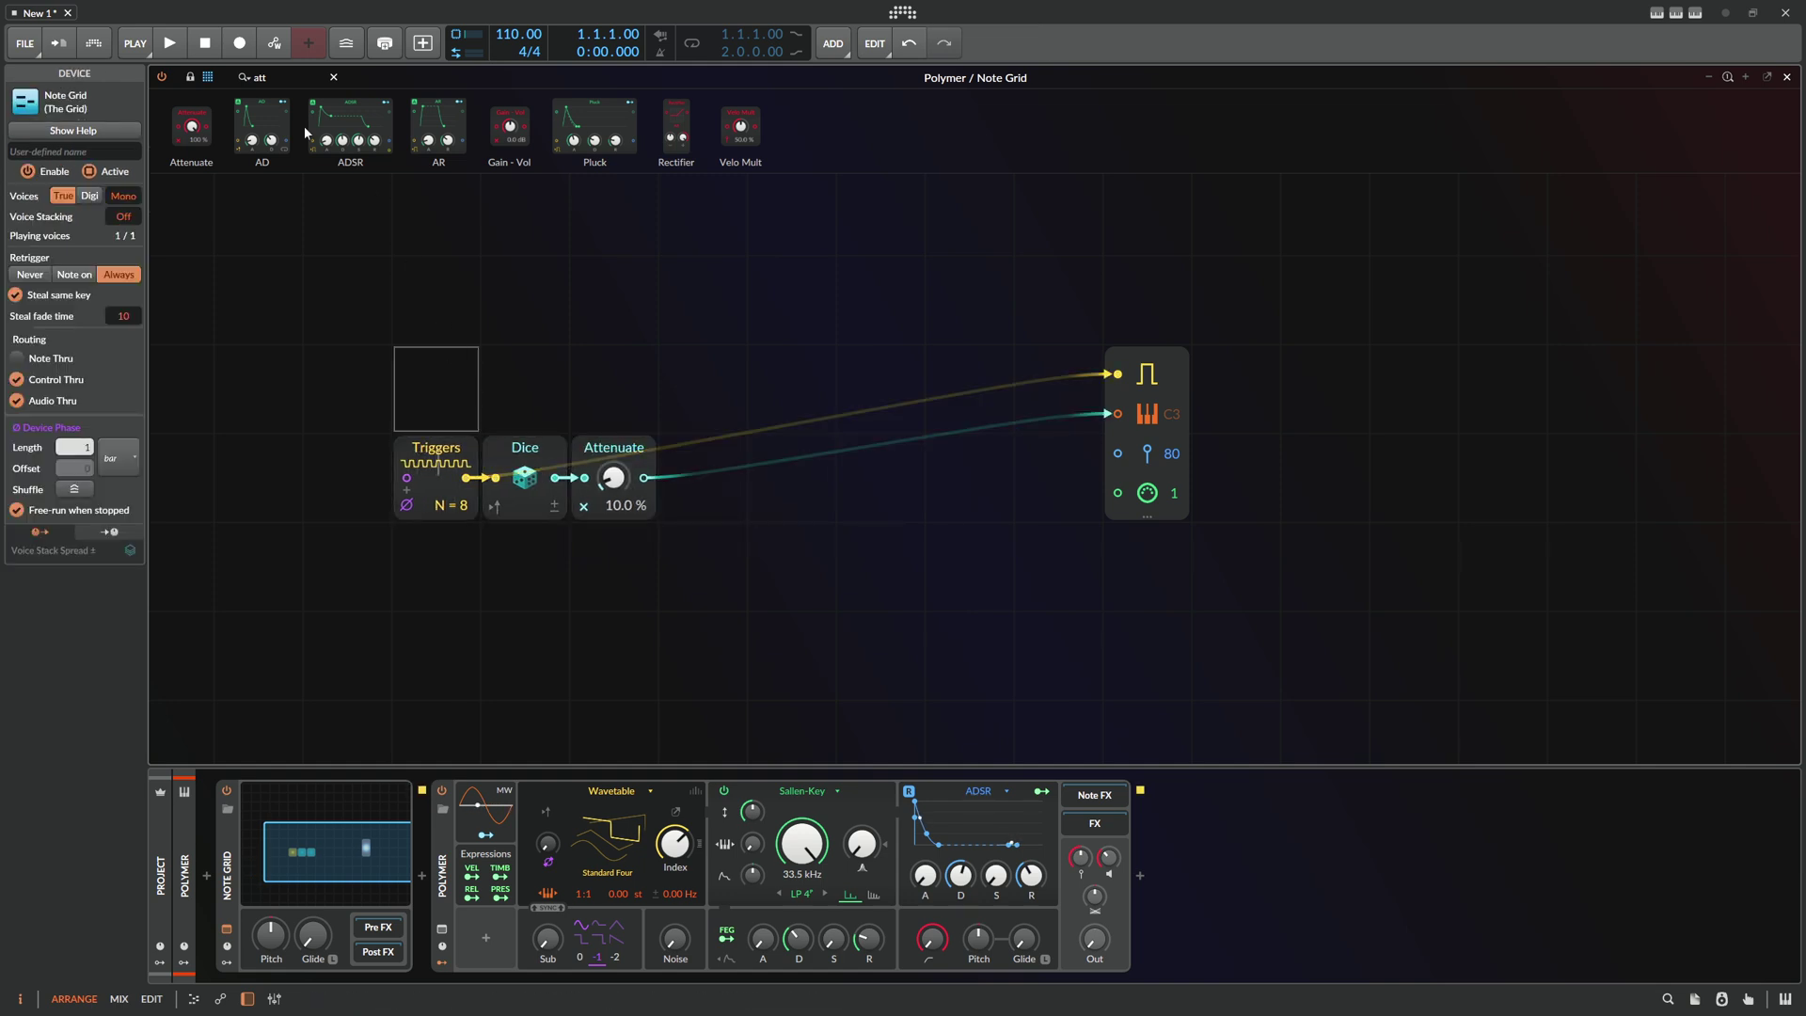
Insert a Pitch Quantize module between Attenuate and the note output's pitch input, with all seven natural notes enabled
{"action": "type", "text": "quan"}
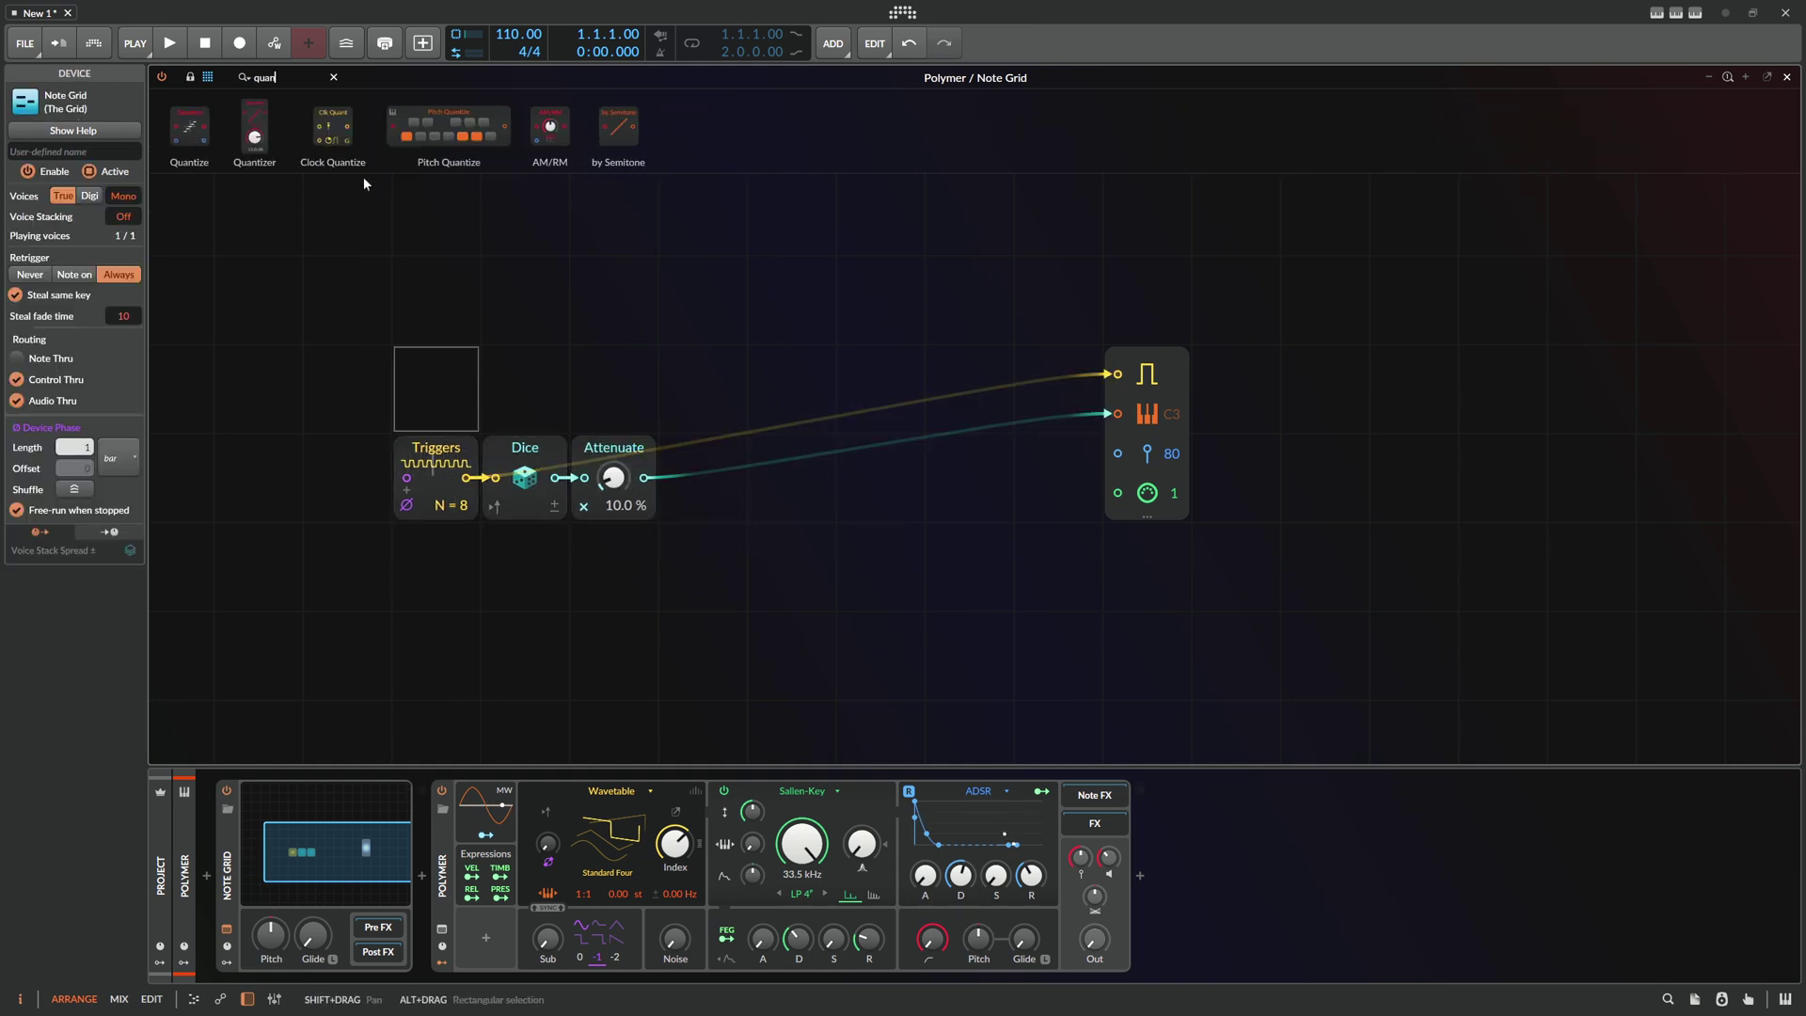
{"action": "left_click_drag", "start_coordinate": [448, 131], "coordinate": [710, 513]}
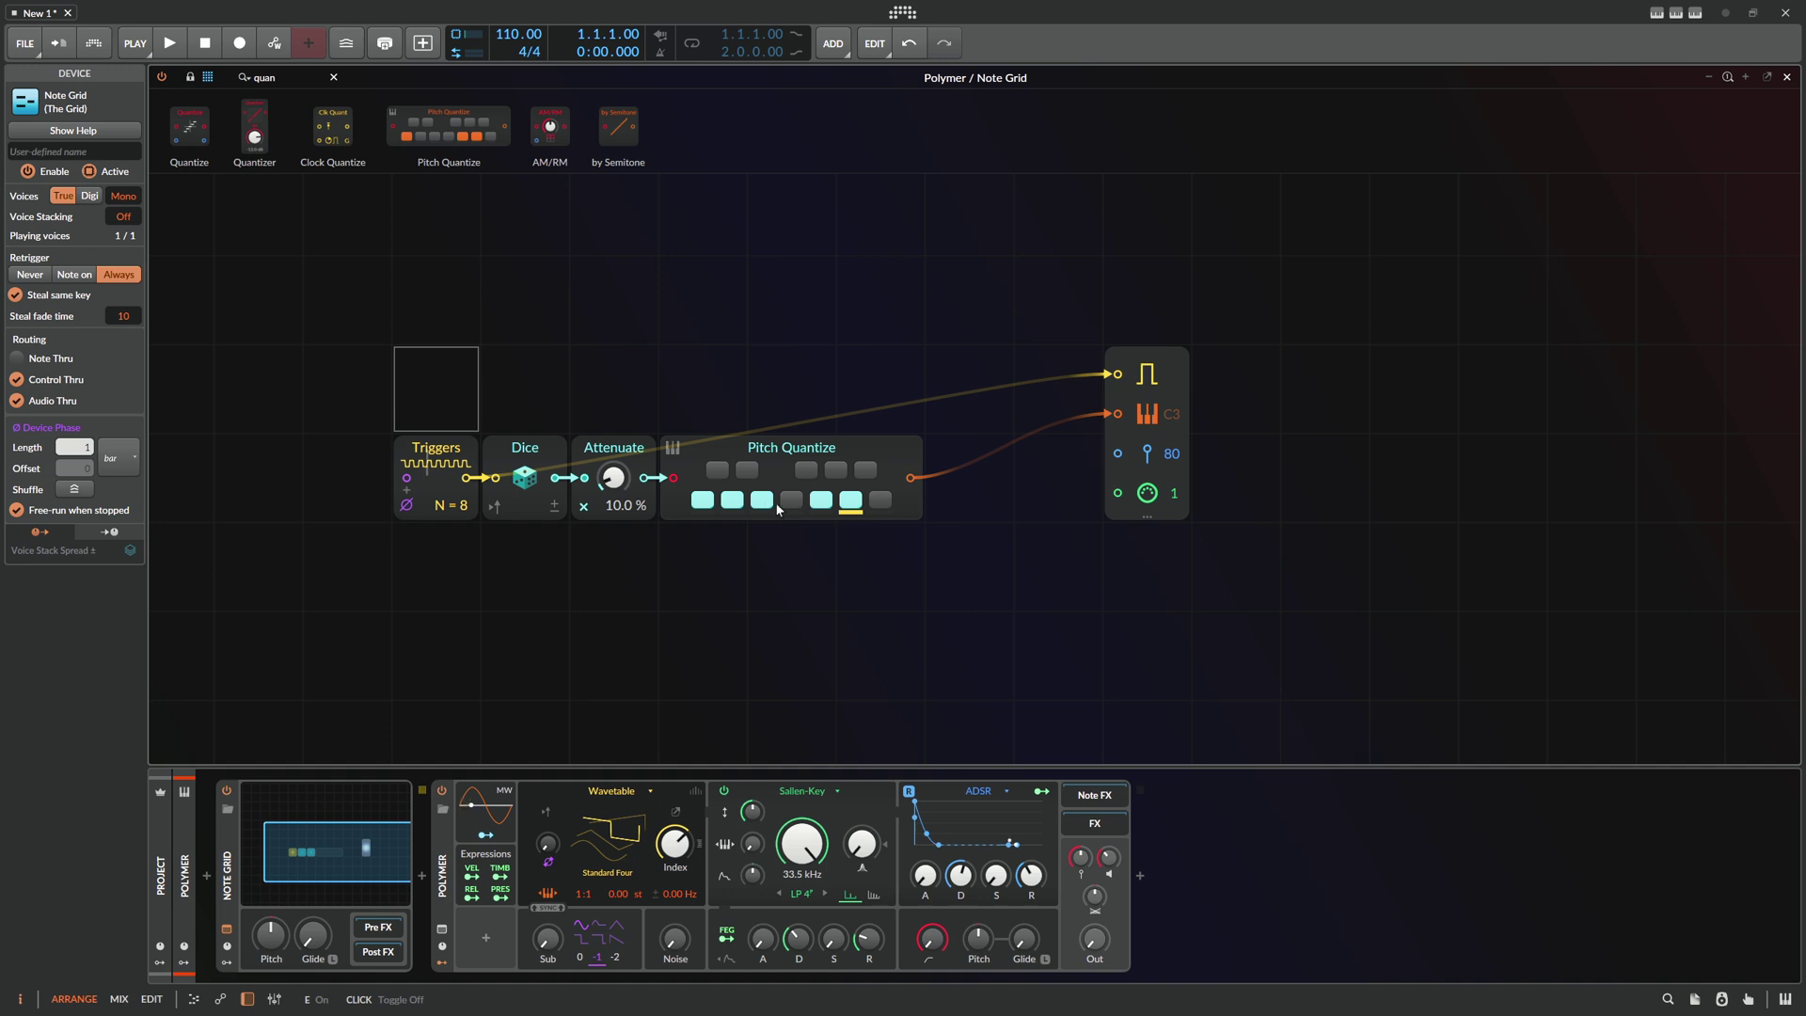
{"action": "left_click", "coordinate": [879, 500]}
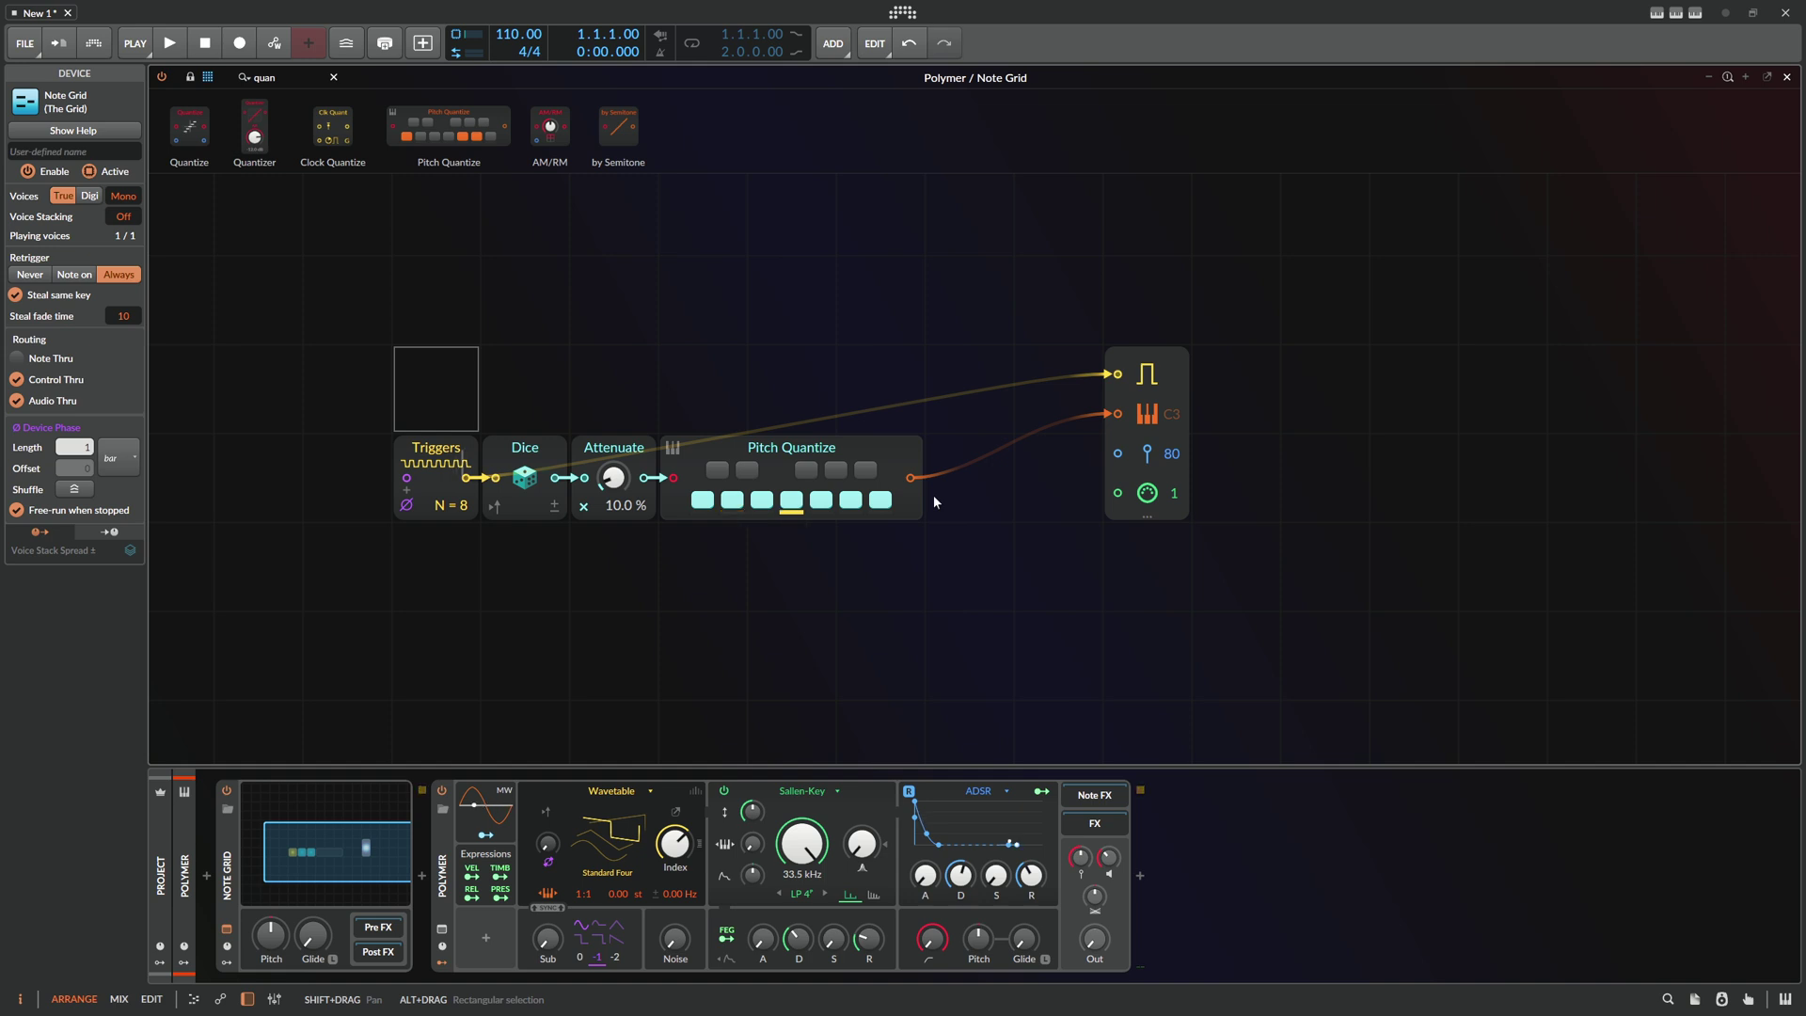
Shift the whole chain from Triggers to Pitch Quantize two grid cells away from the note output module
{"action": "left_click_drag", "start_coordinate": [895, 551], "coordinate": [436, 438]}
{"action": "left_click_drag", "start_coordinate": [435, 447], "coordinate": [259, 450]}
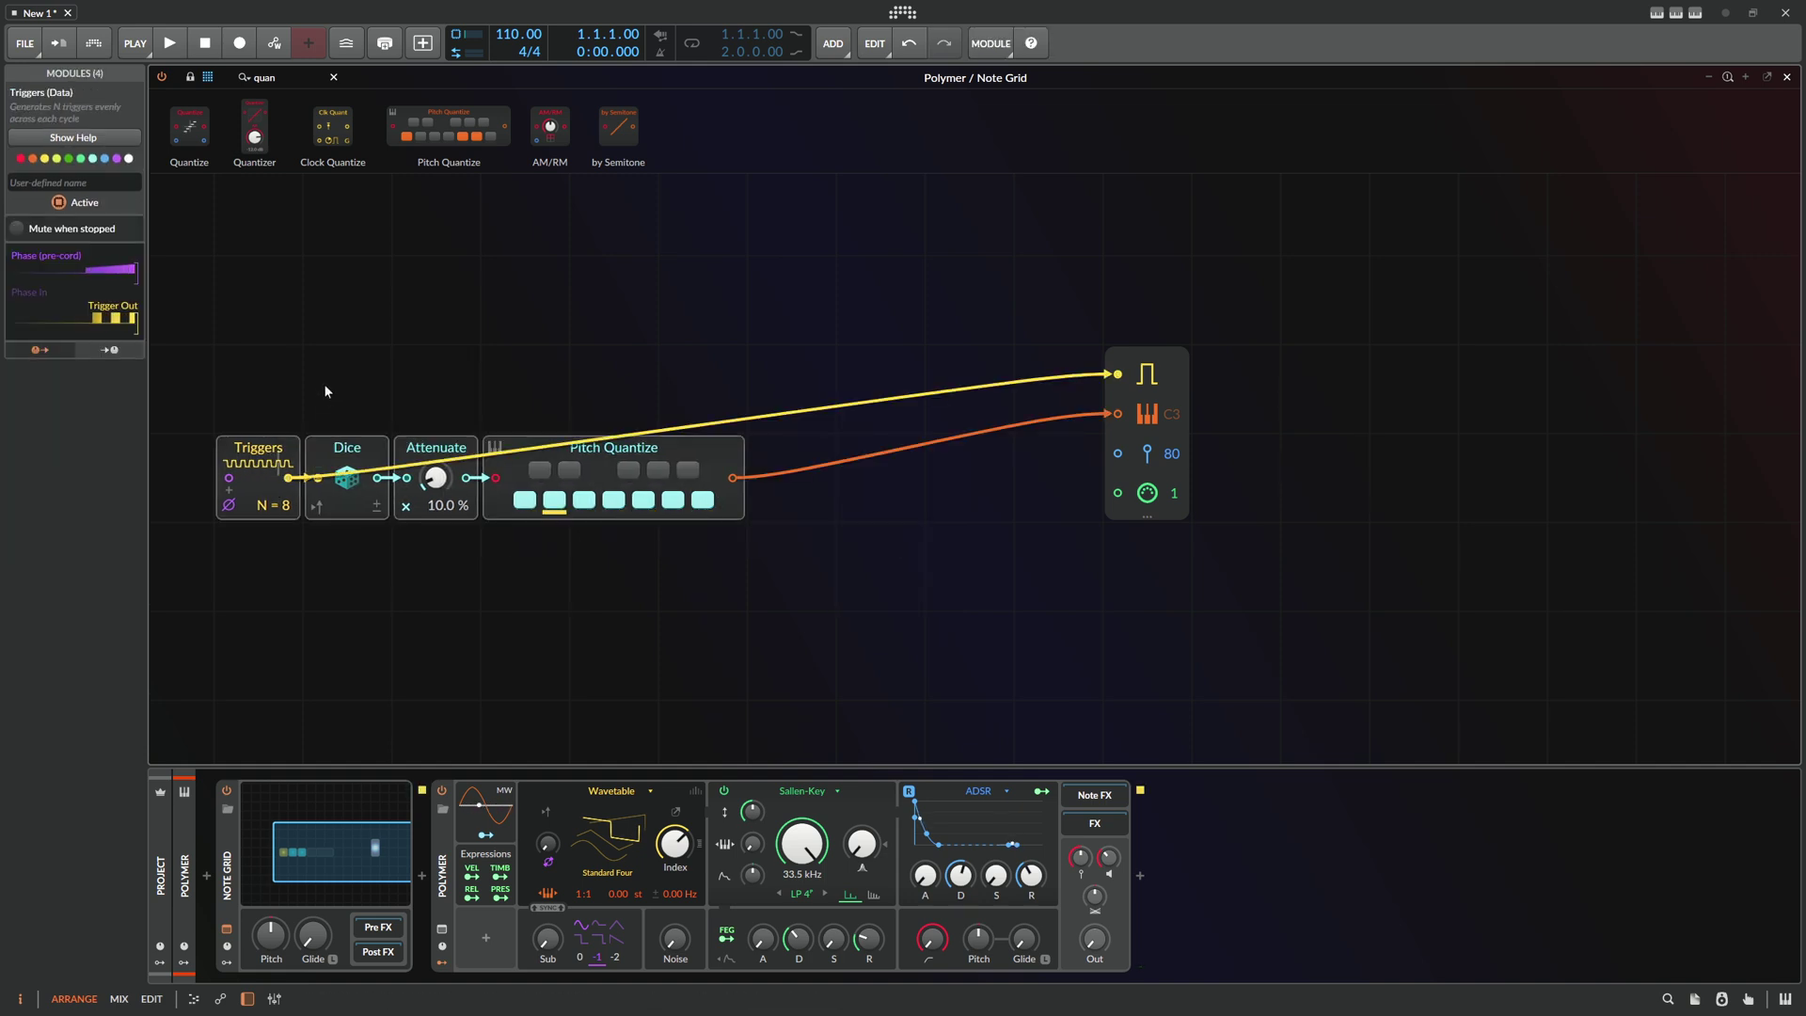
{"action": "left_click_drag", "start_coordinate": [291, 202], "coordinate": [476, 214]}
{"action": "key", "text": "Escape"}
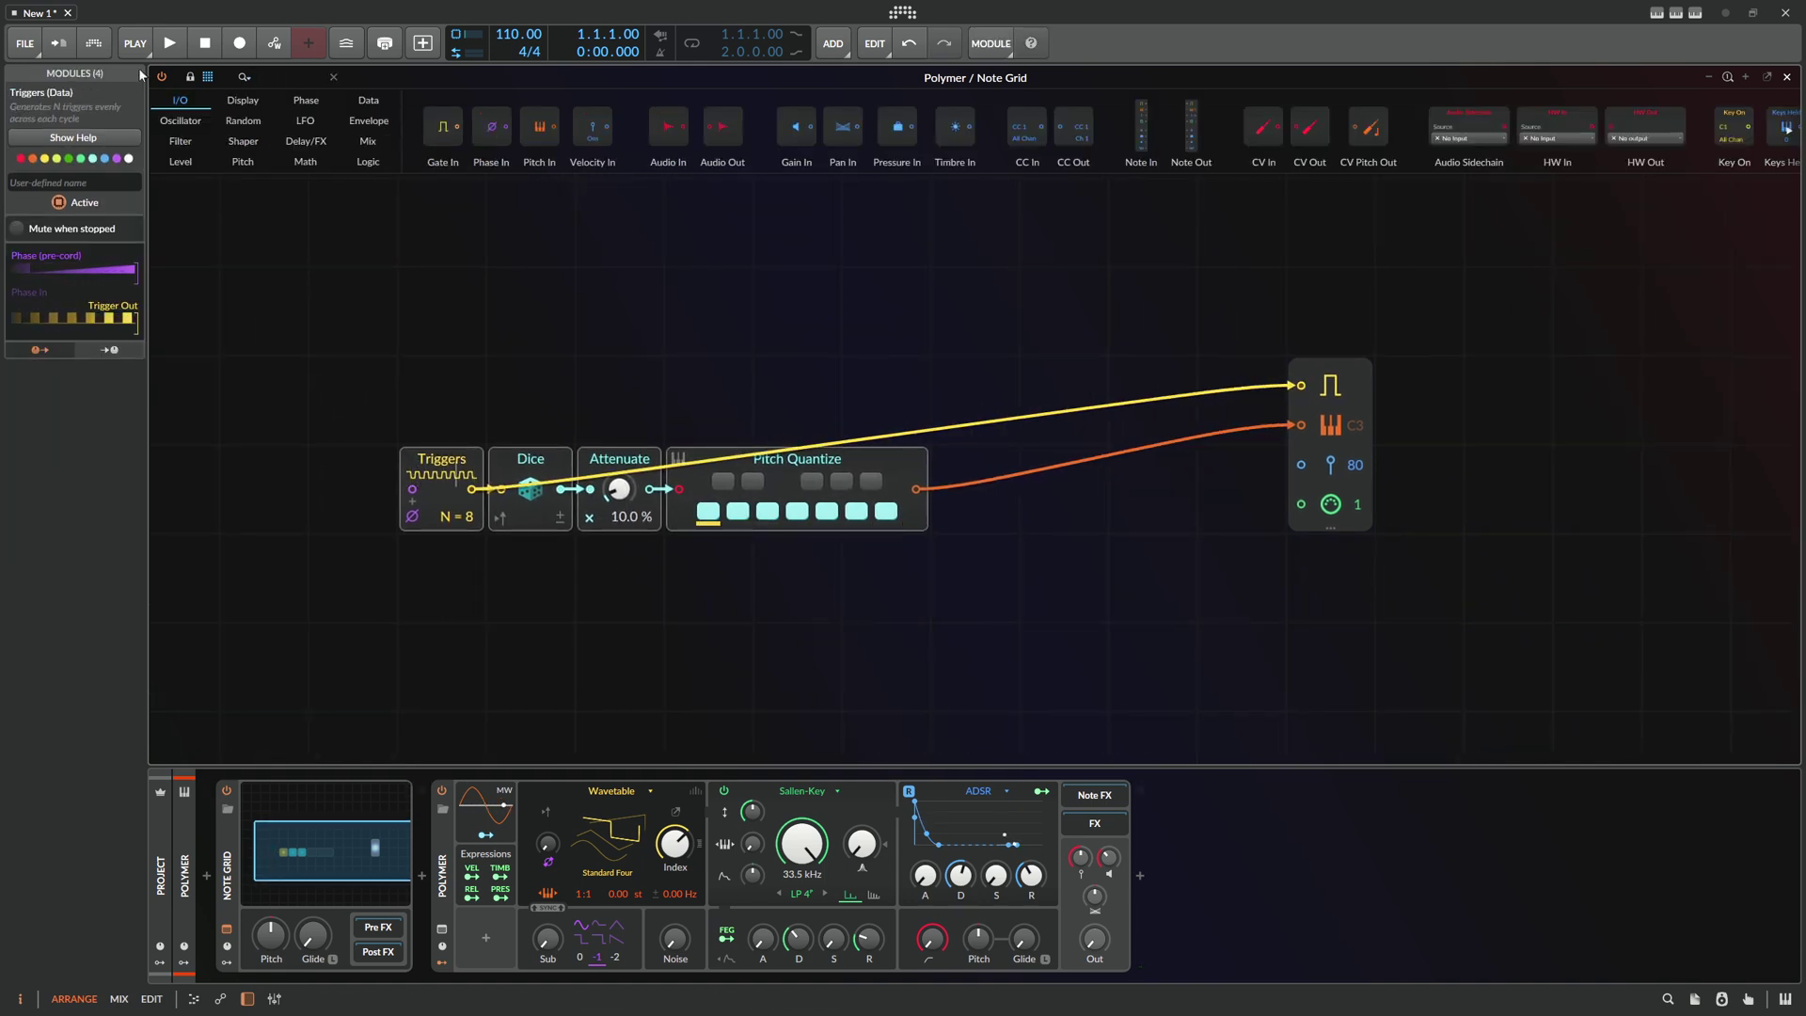
{"action": "type", "text": "rec"}
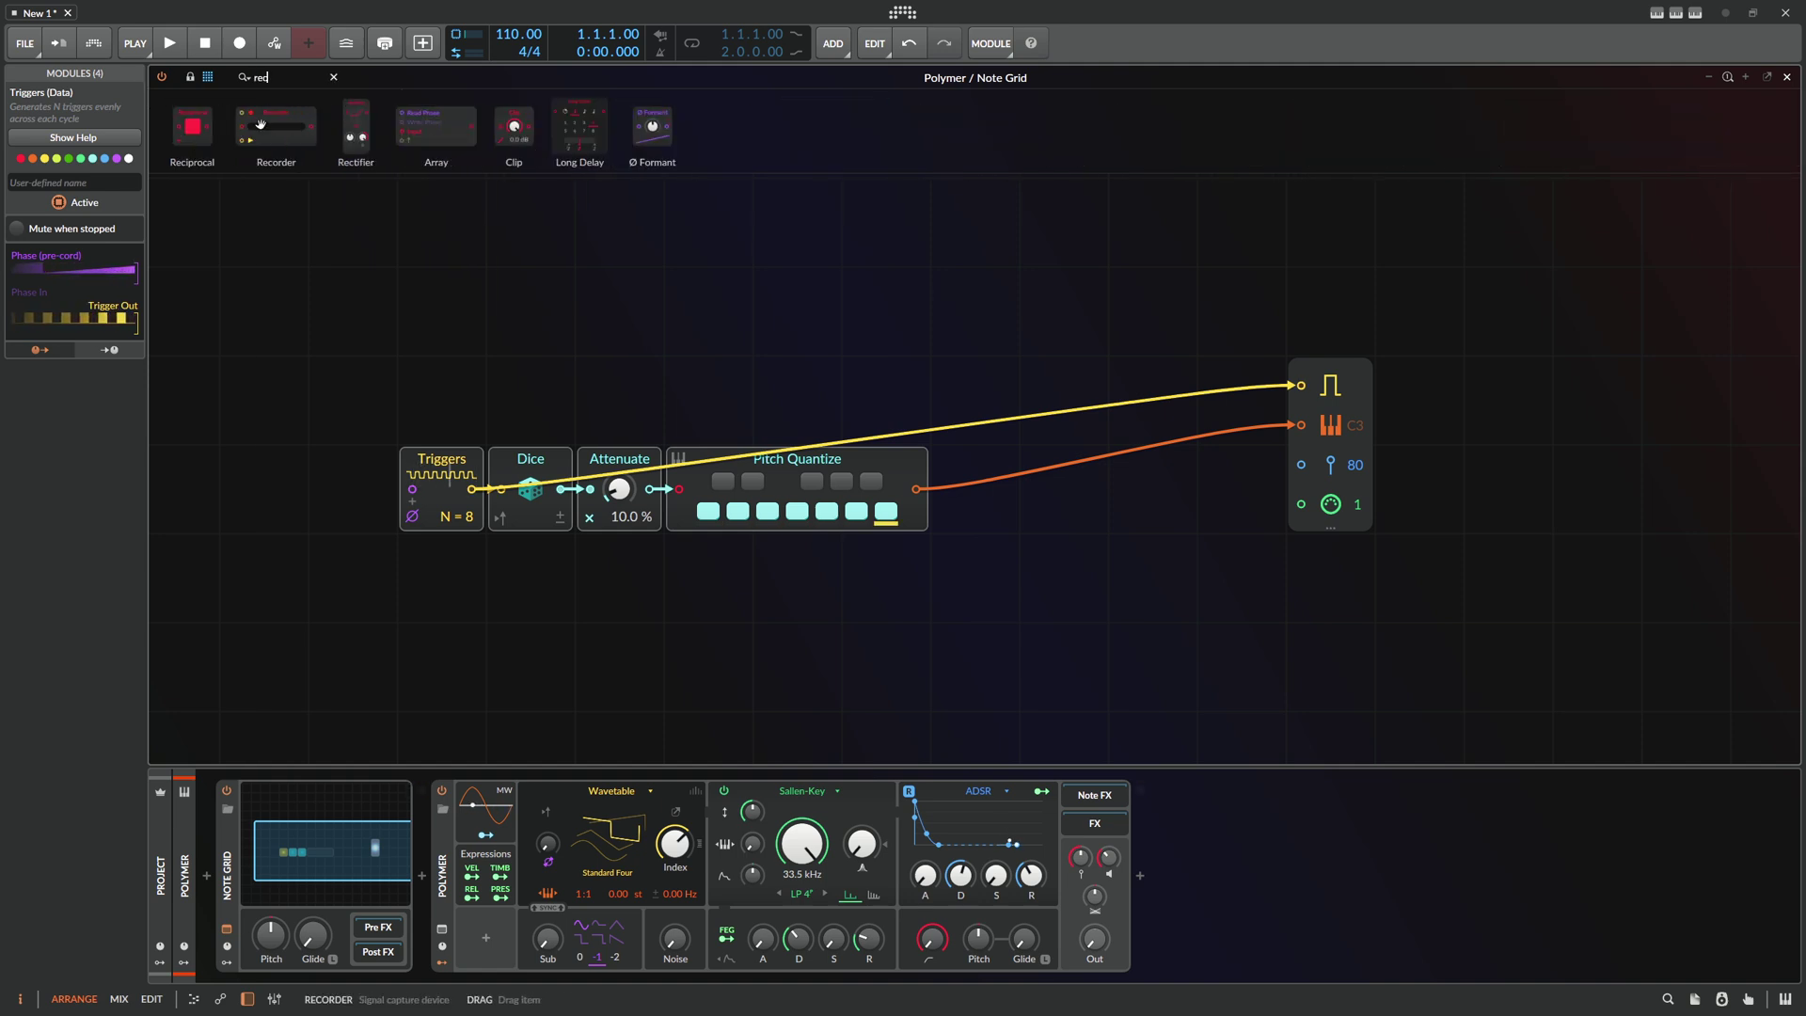
{"action": "left_click_drag", "start_coordinate": [275, 127], "coordinate": [696, 261]}
{"action": "left_click", "coordinate": [564, 240]}
{"action": "left_click", "coordinate": [425, 206]}
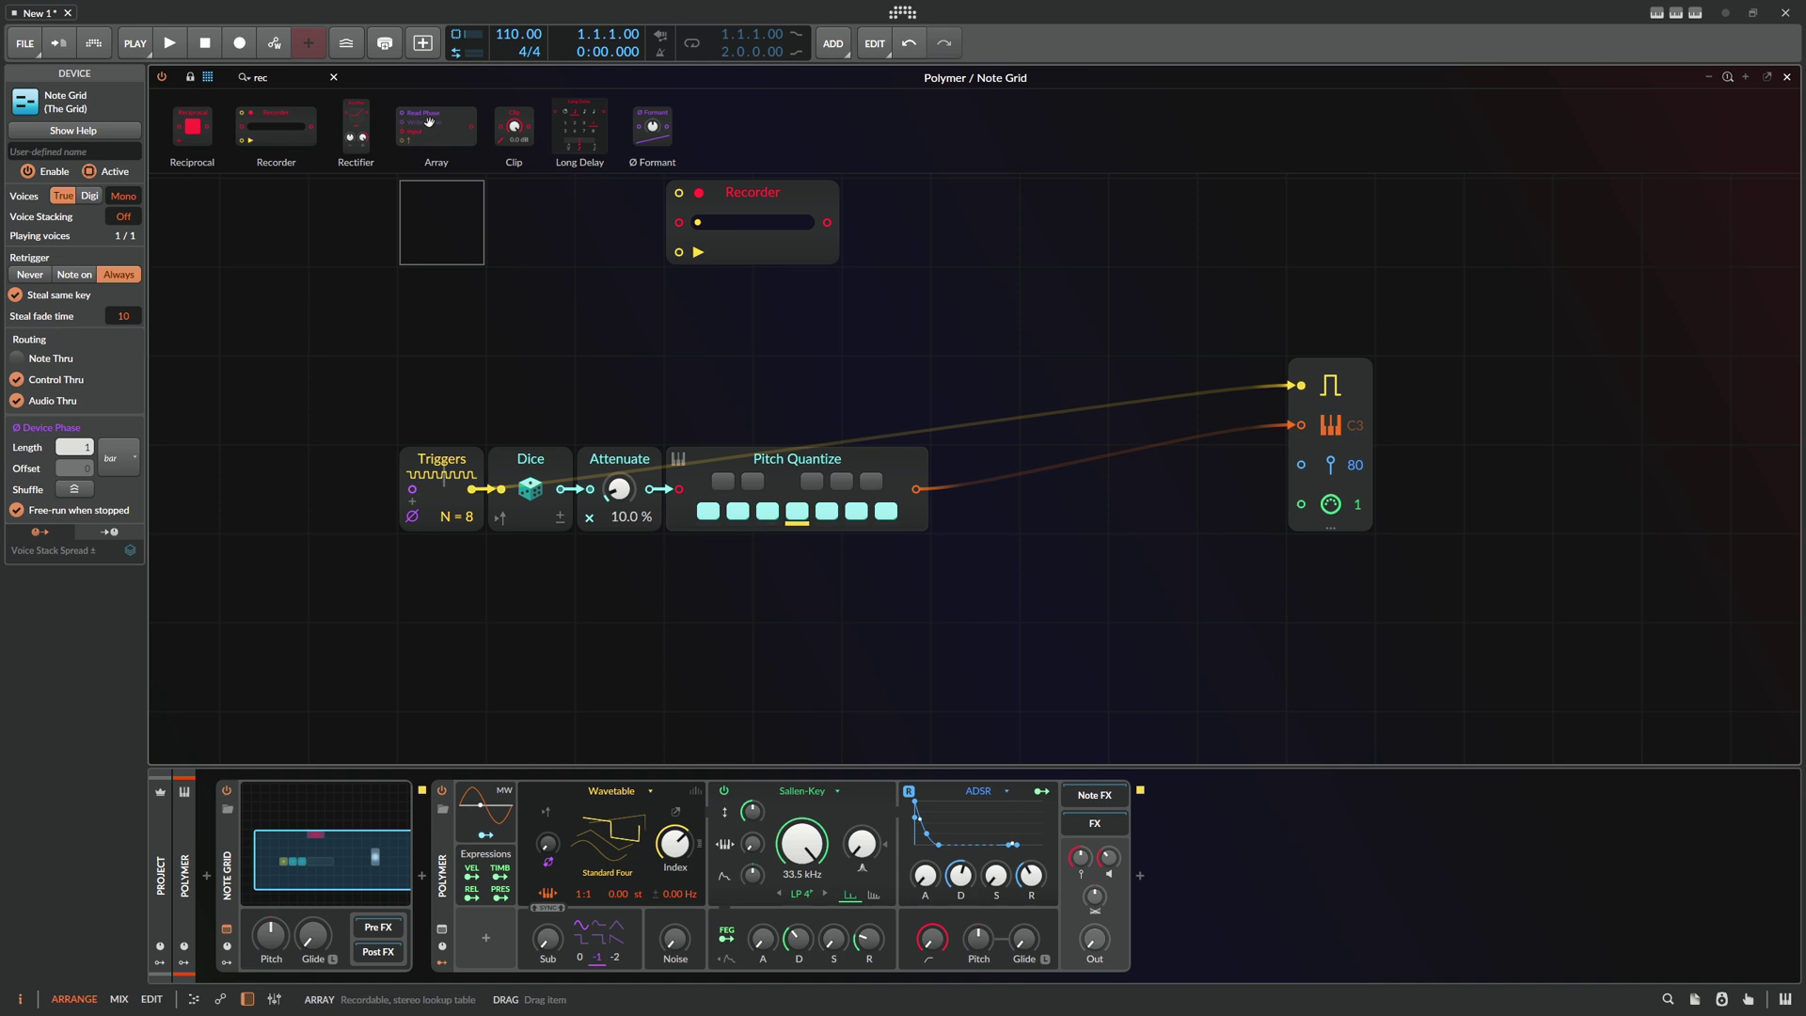
{"action": "left_click_drag", "start_coordinate": [435, 127], "coordinate": [726, 295]}
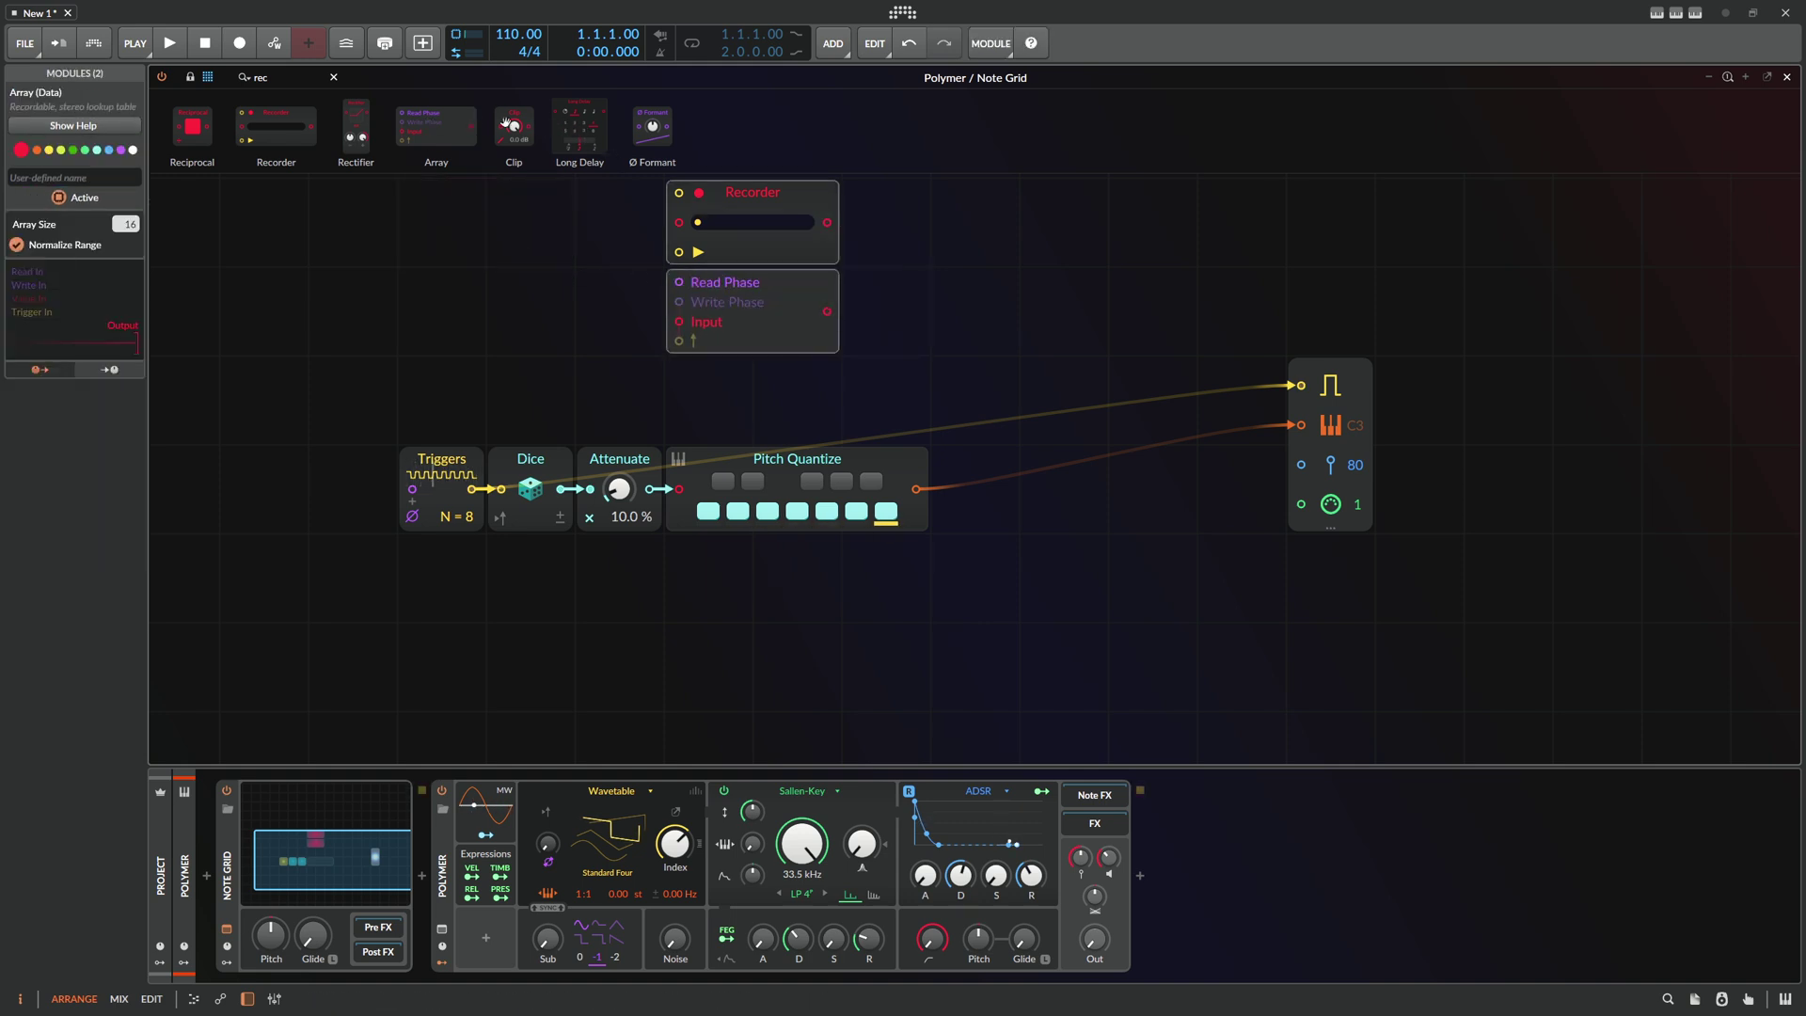
{"action": "left_click_drag", "start_coordinate": [959, 350], "coordinate": [747, 227]}
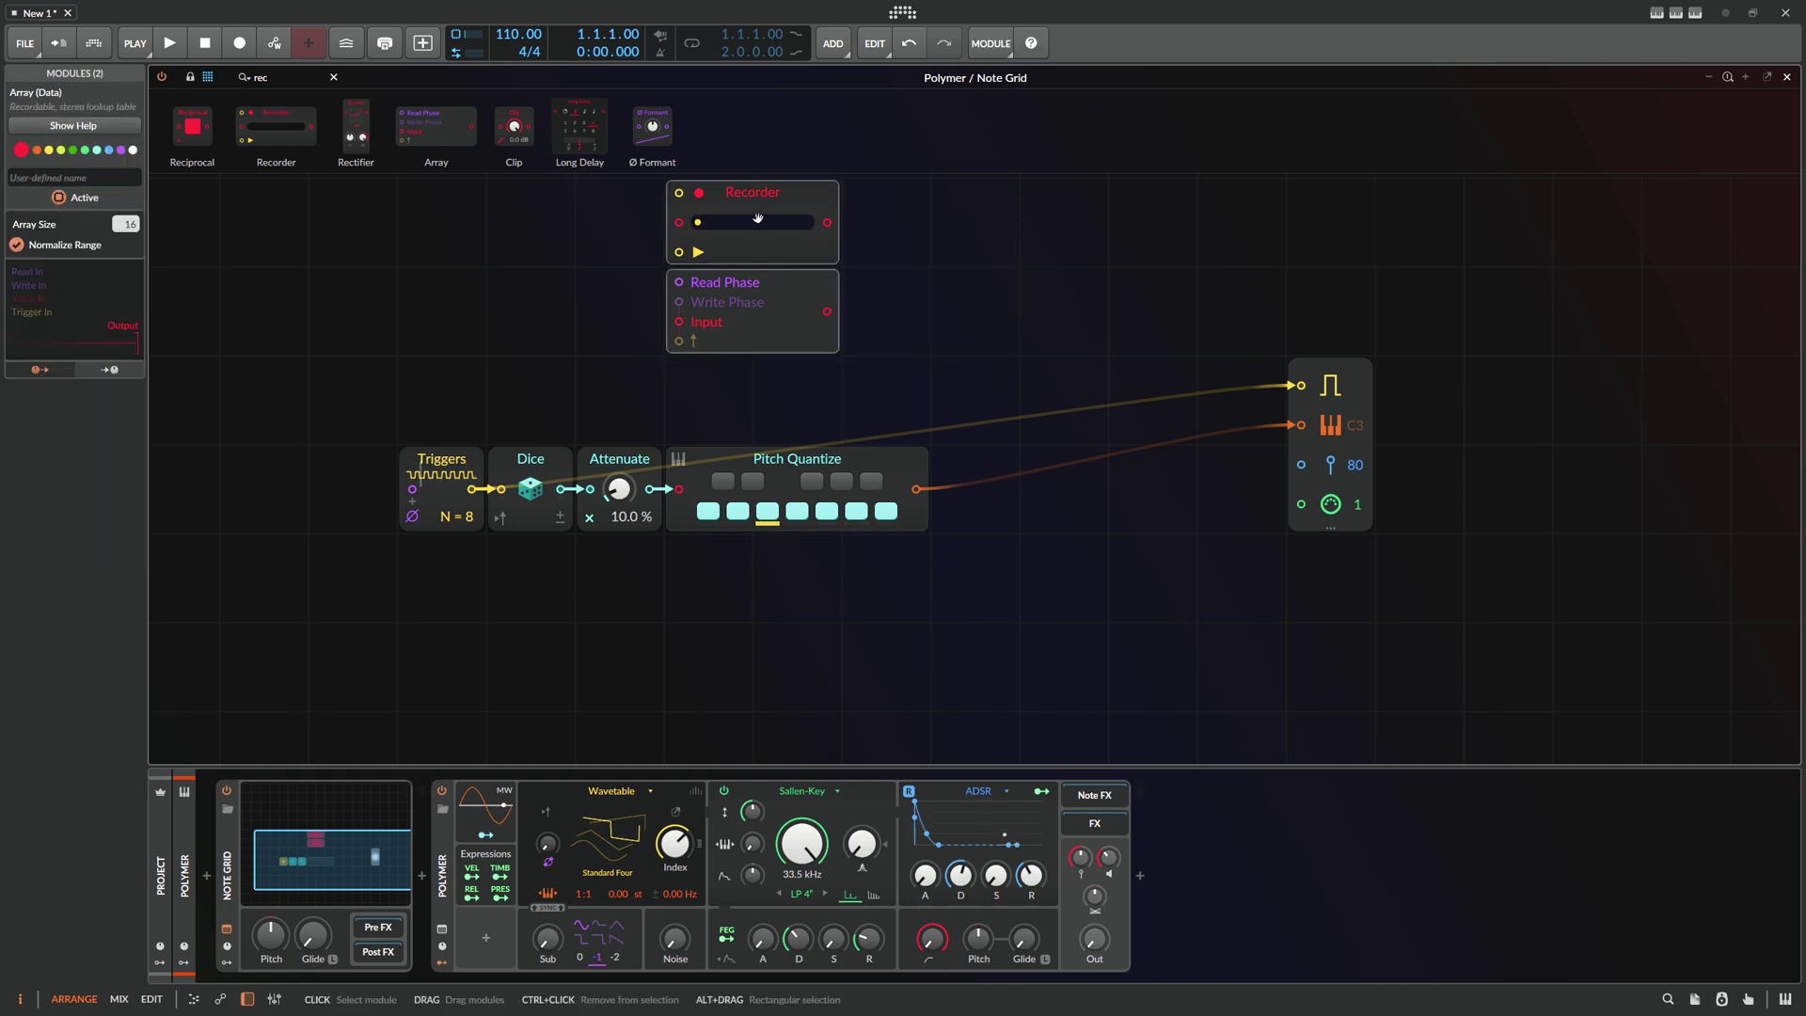
{"action": "key", "text": "Delete"}
Place a Shift Register fed by Pitch Quantize, and disconnect the cord from the note output's pitch input
{"action": "left_click_drag", "start_coordinate": [299, 77], "coordinate": [1046, 510]}
{"action": "type", "text": "shift"}
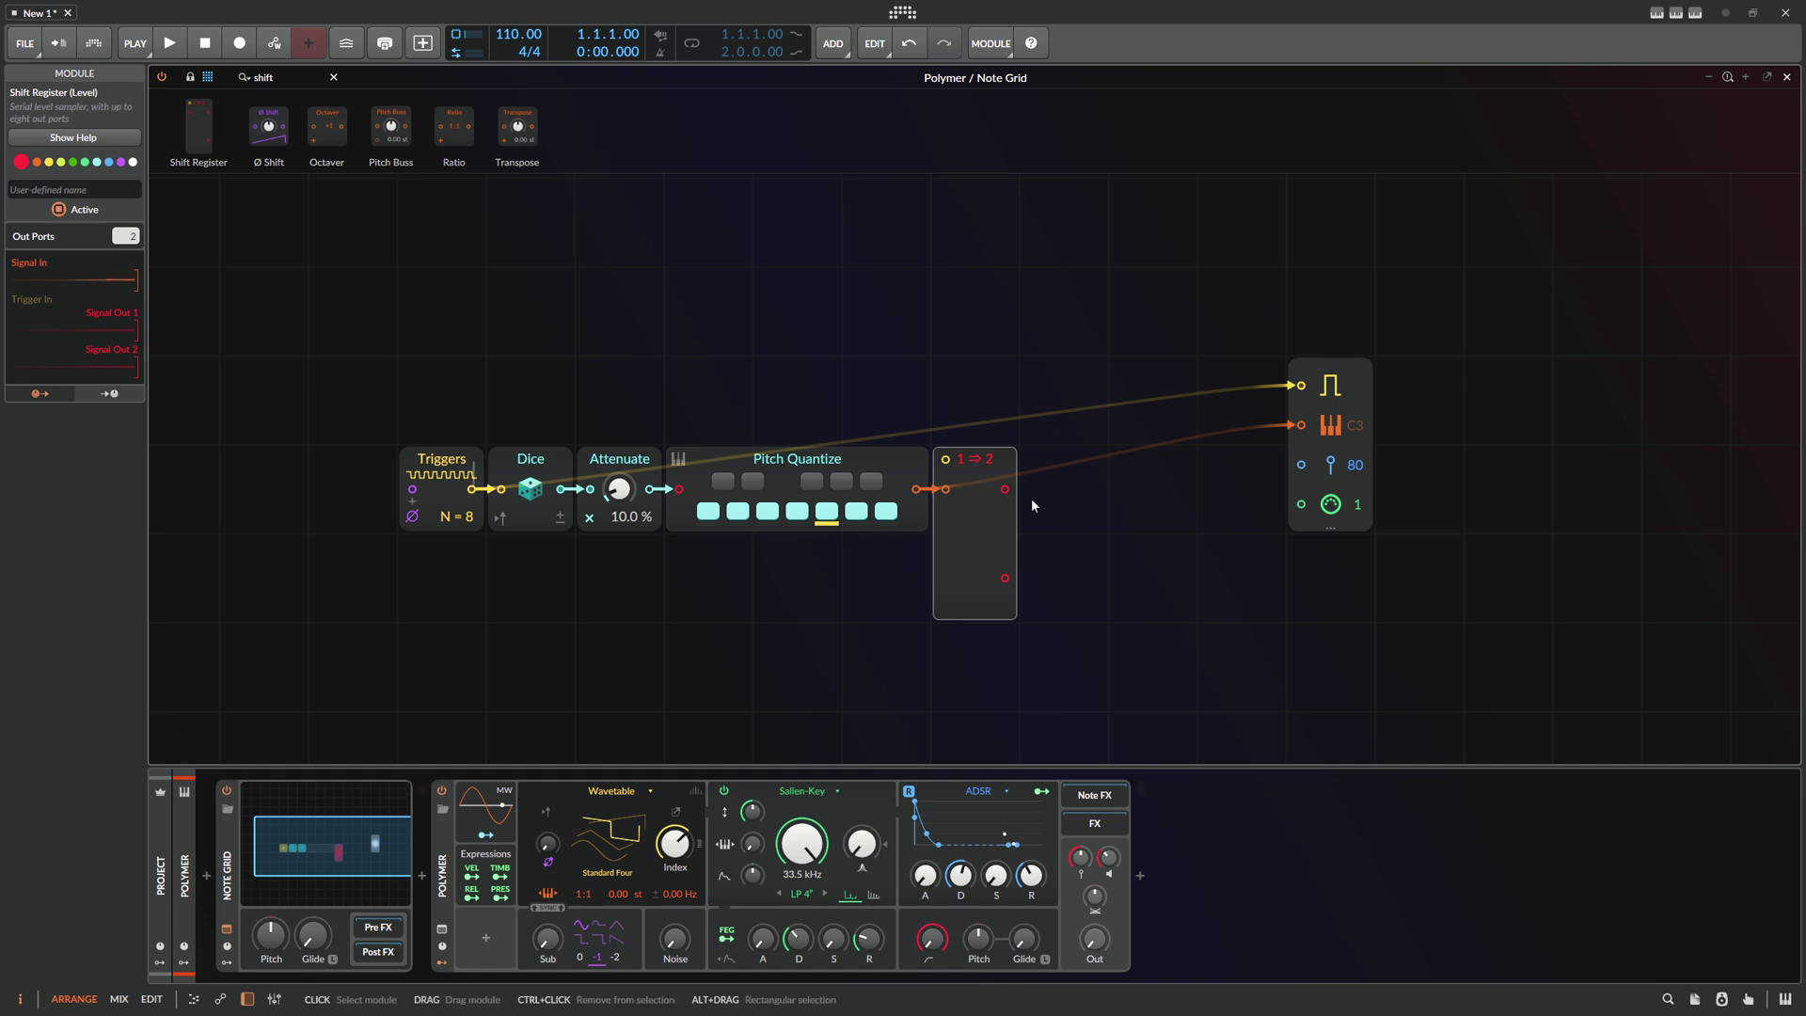
{"action": "left_click_drag", "start_coordinate": [1297, 425], "coordinate": [1161, 401]}
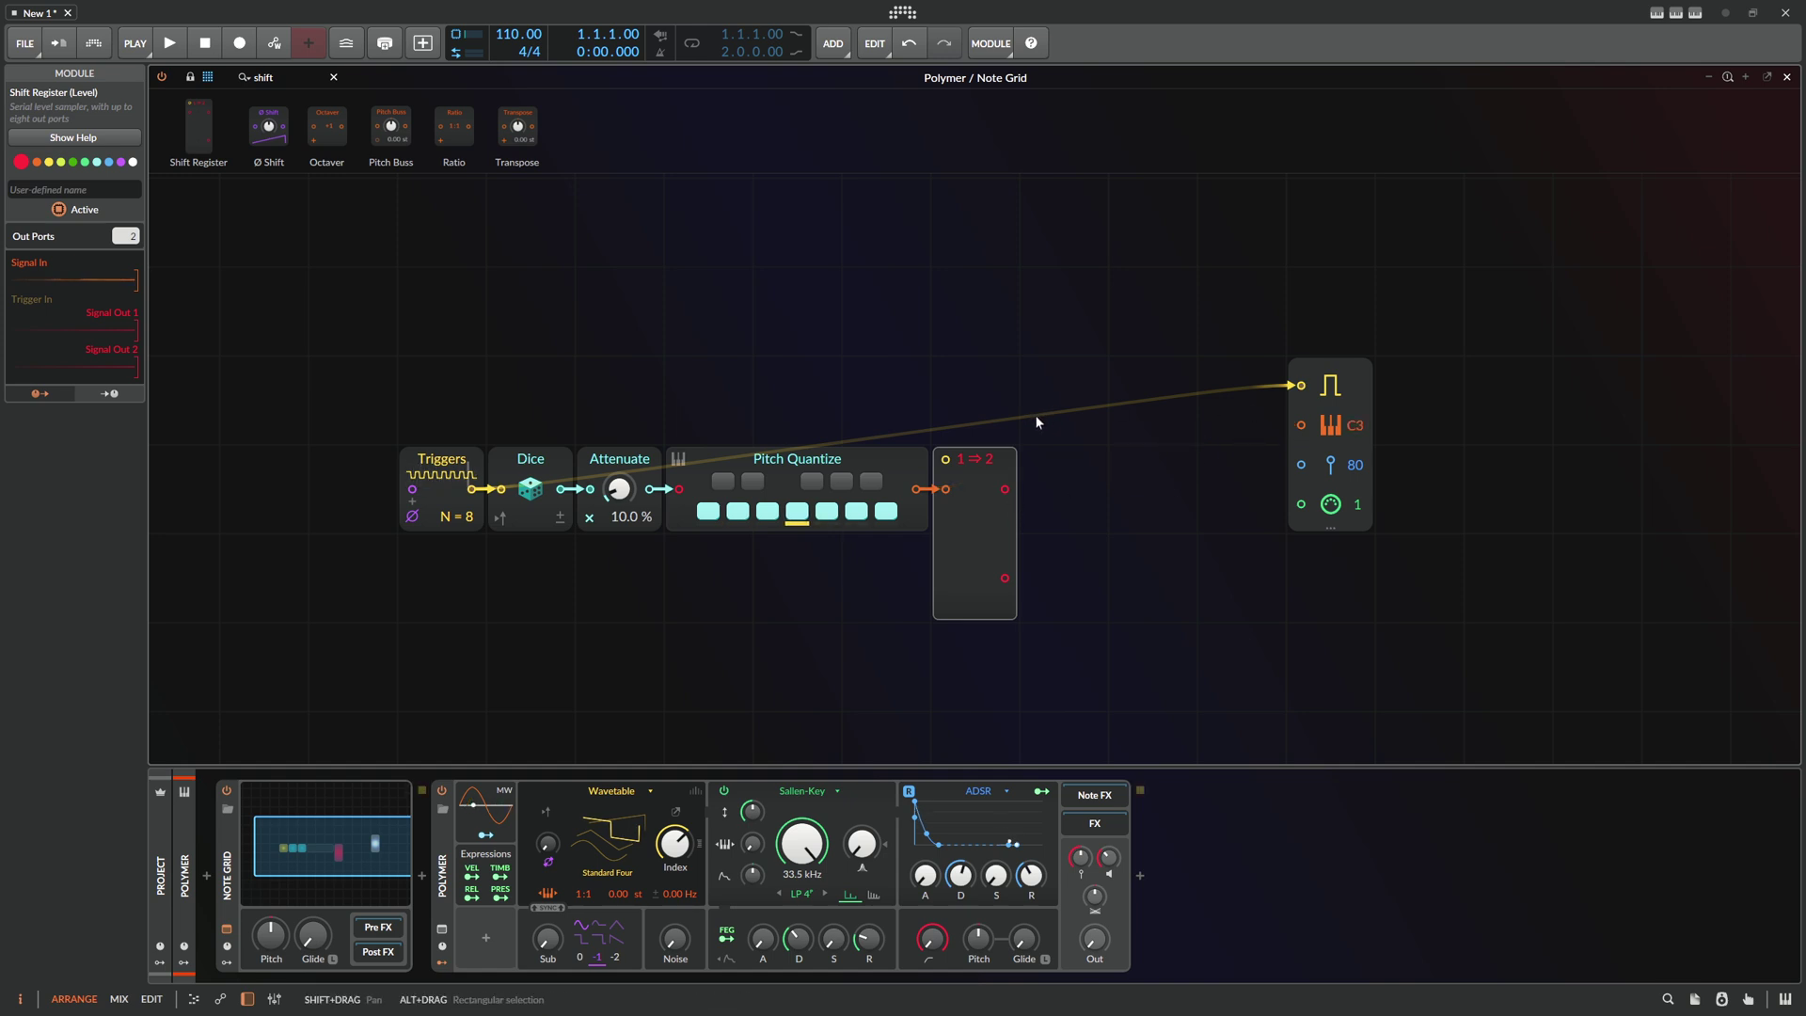
Set the Shift Register to 8 out ports and connect the Triggers output to its trigger input
{"action": "left_click_drag", "start_coordinate": [1008, 411], "coordinate": [872, 267]}
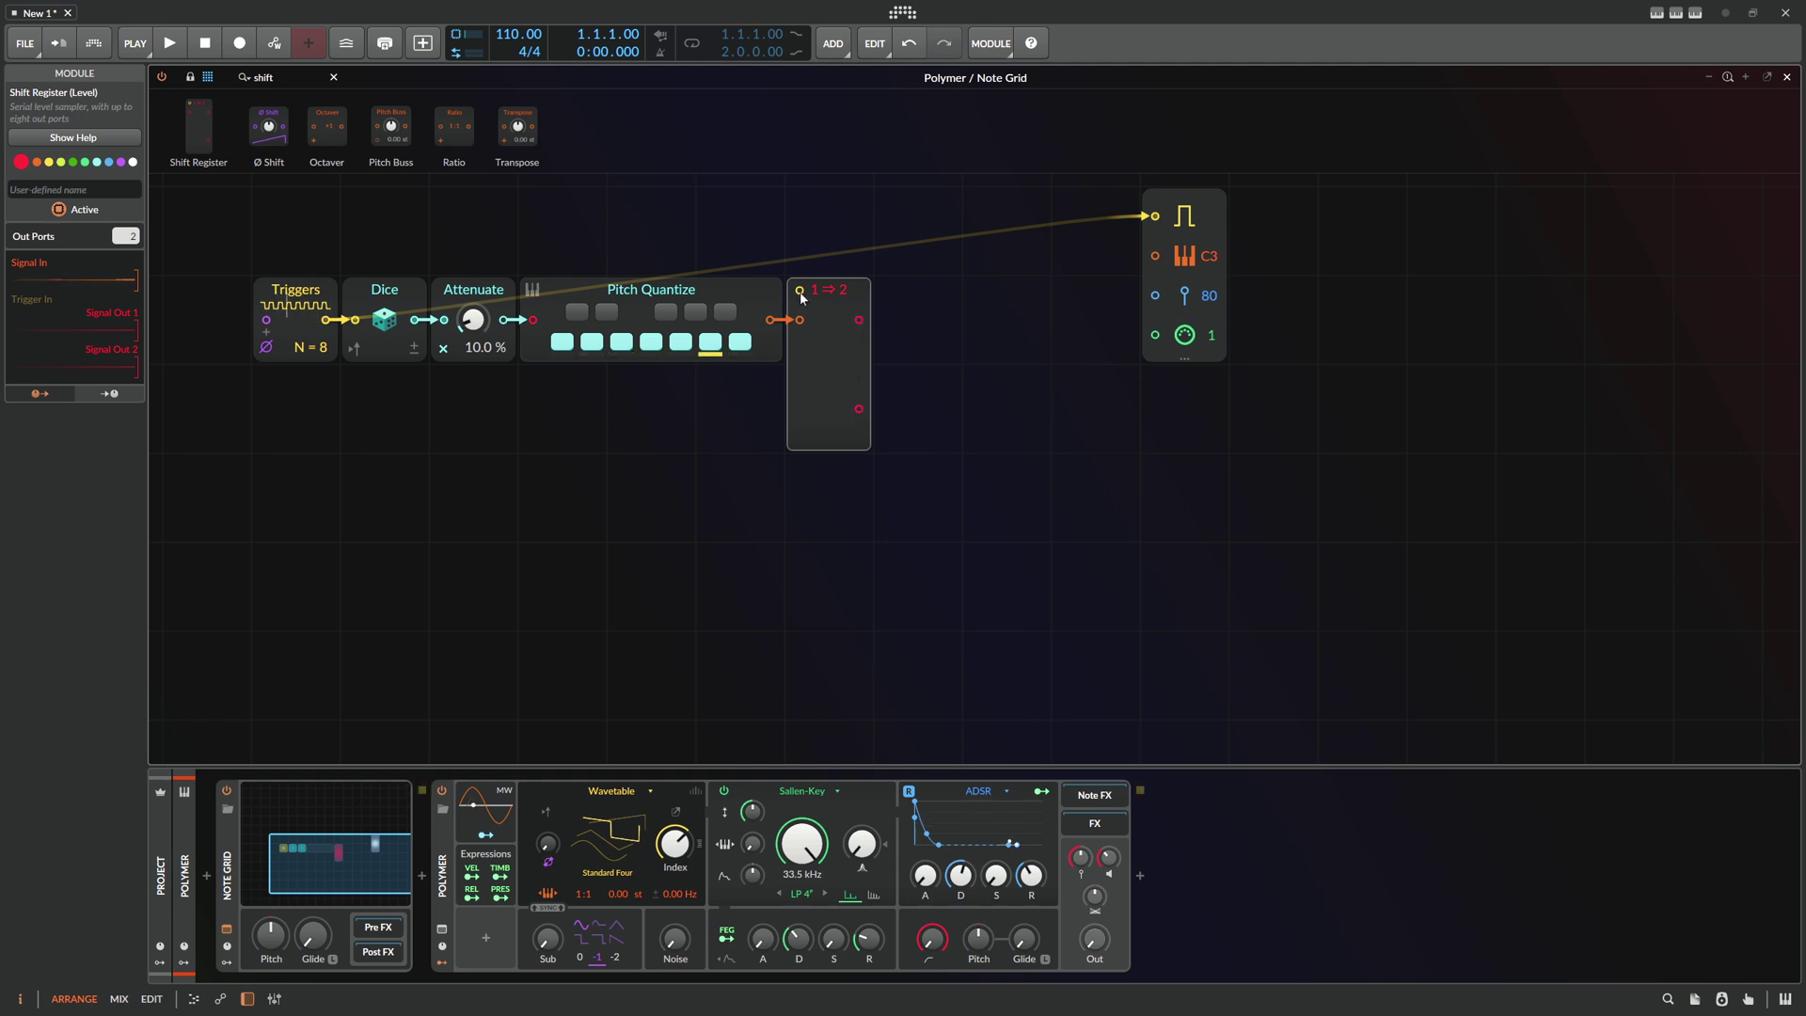
{"action": "left_click_drag", "start_coordinate": [125, 236], "coordinate": [125, 217]}
{"action": "left_click_drag", "start_coordinate": [828, 278], "coordinate": [828, 239]}
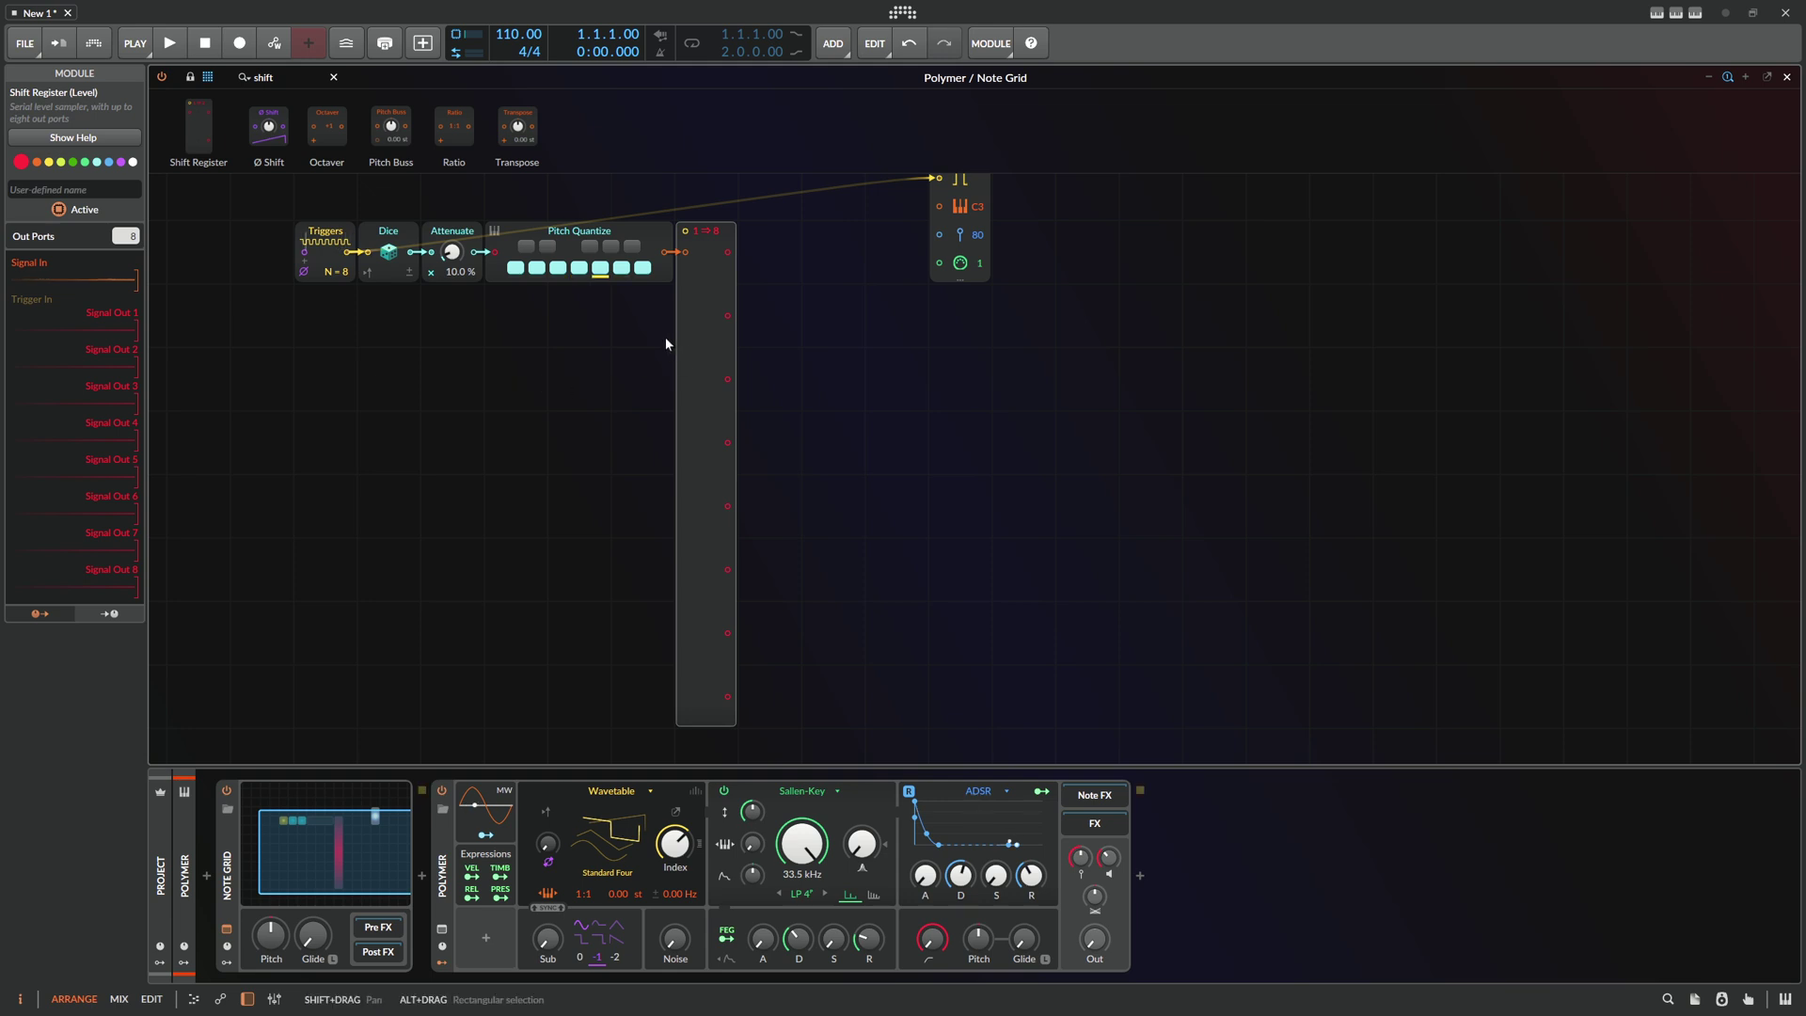
{"action": "left_click_drag", "start_coordinate": [660, 342], "coordinate": [663, 364]}
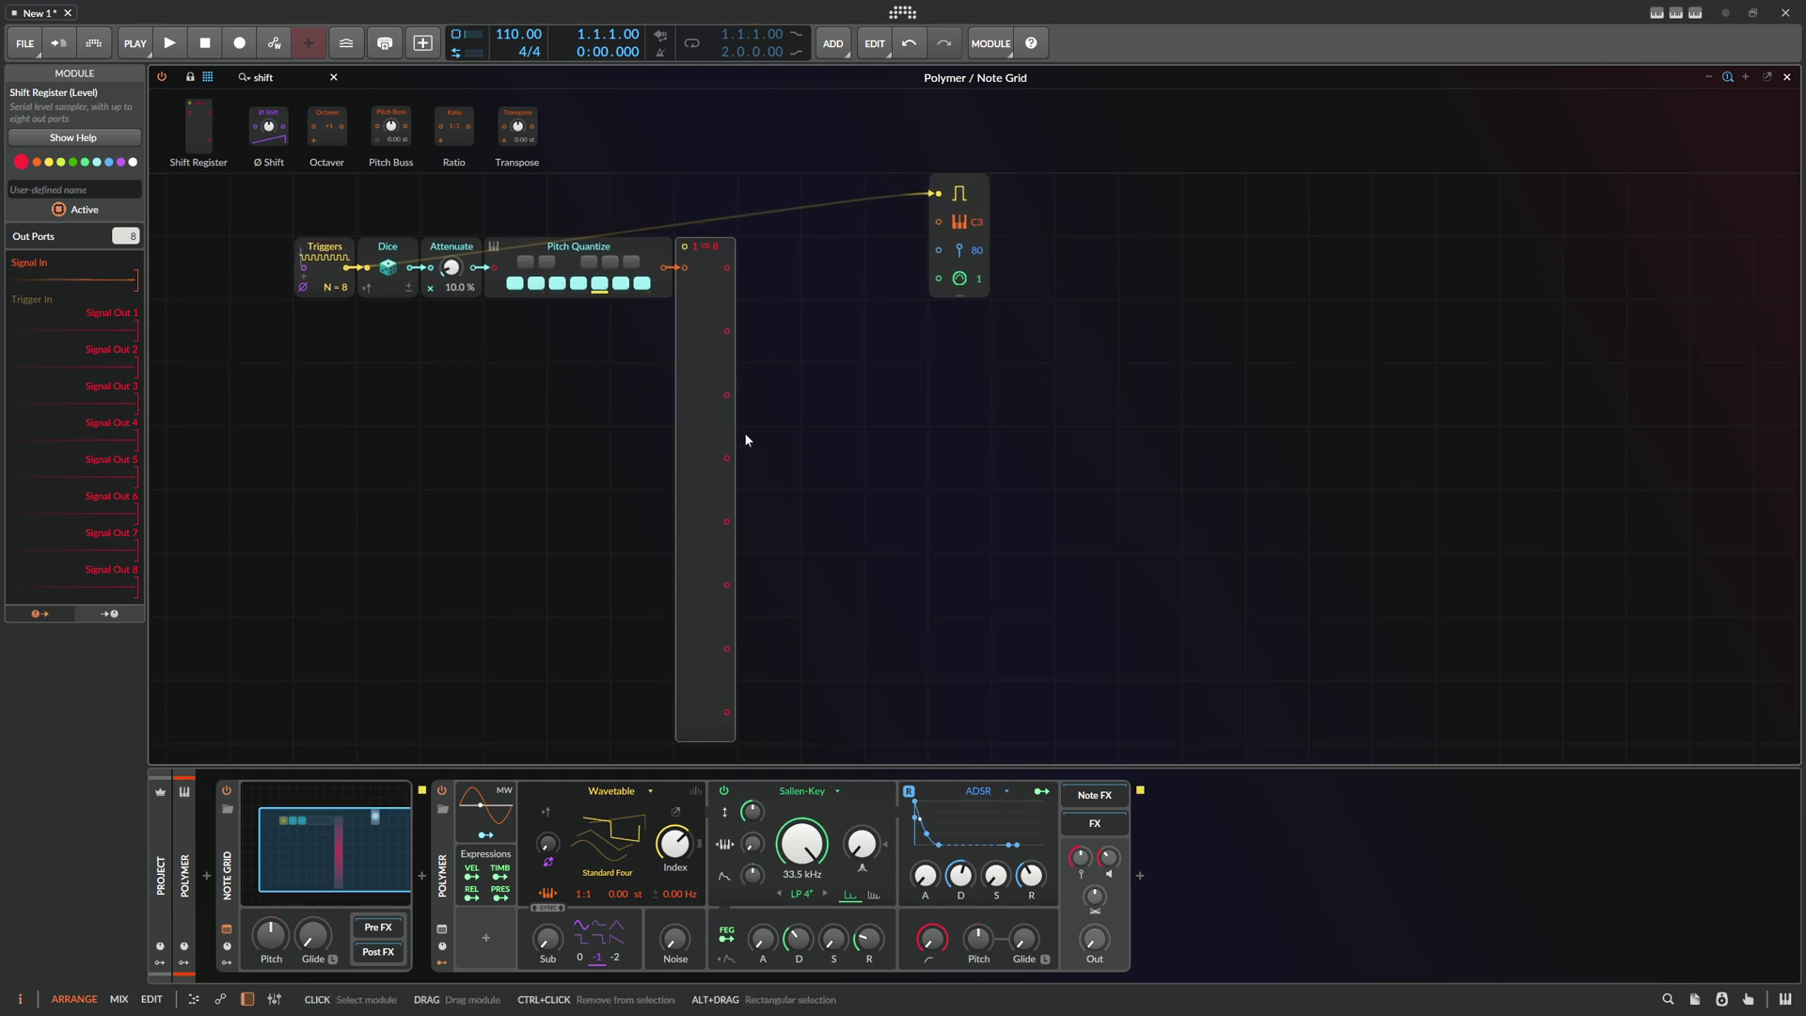
{"action": "mouse_move", "coordinate": [609, 492]}
{"action": "left_mouse_down"}
{"action": "mouse_move", "coordinate": [581, 475]}
{"action": "mouse_move", "coordinate": [609, 489]}
{"action": "left_mouse_up"}
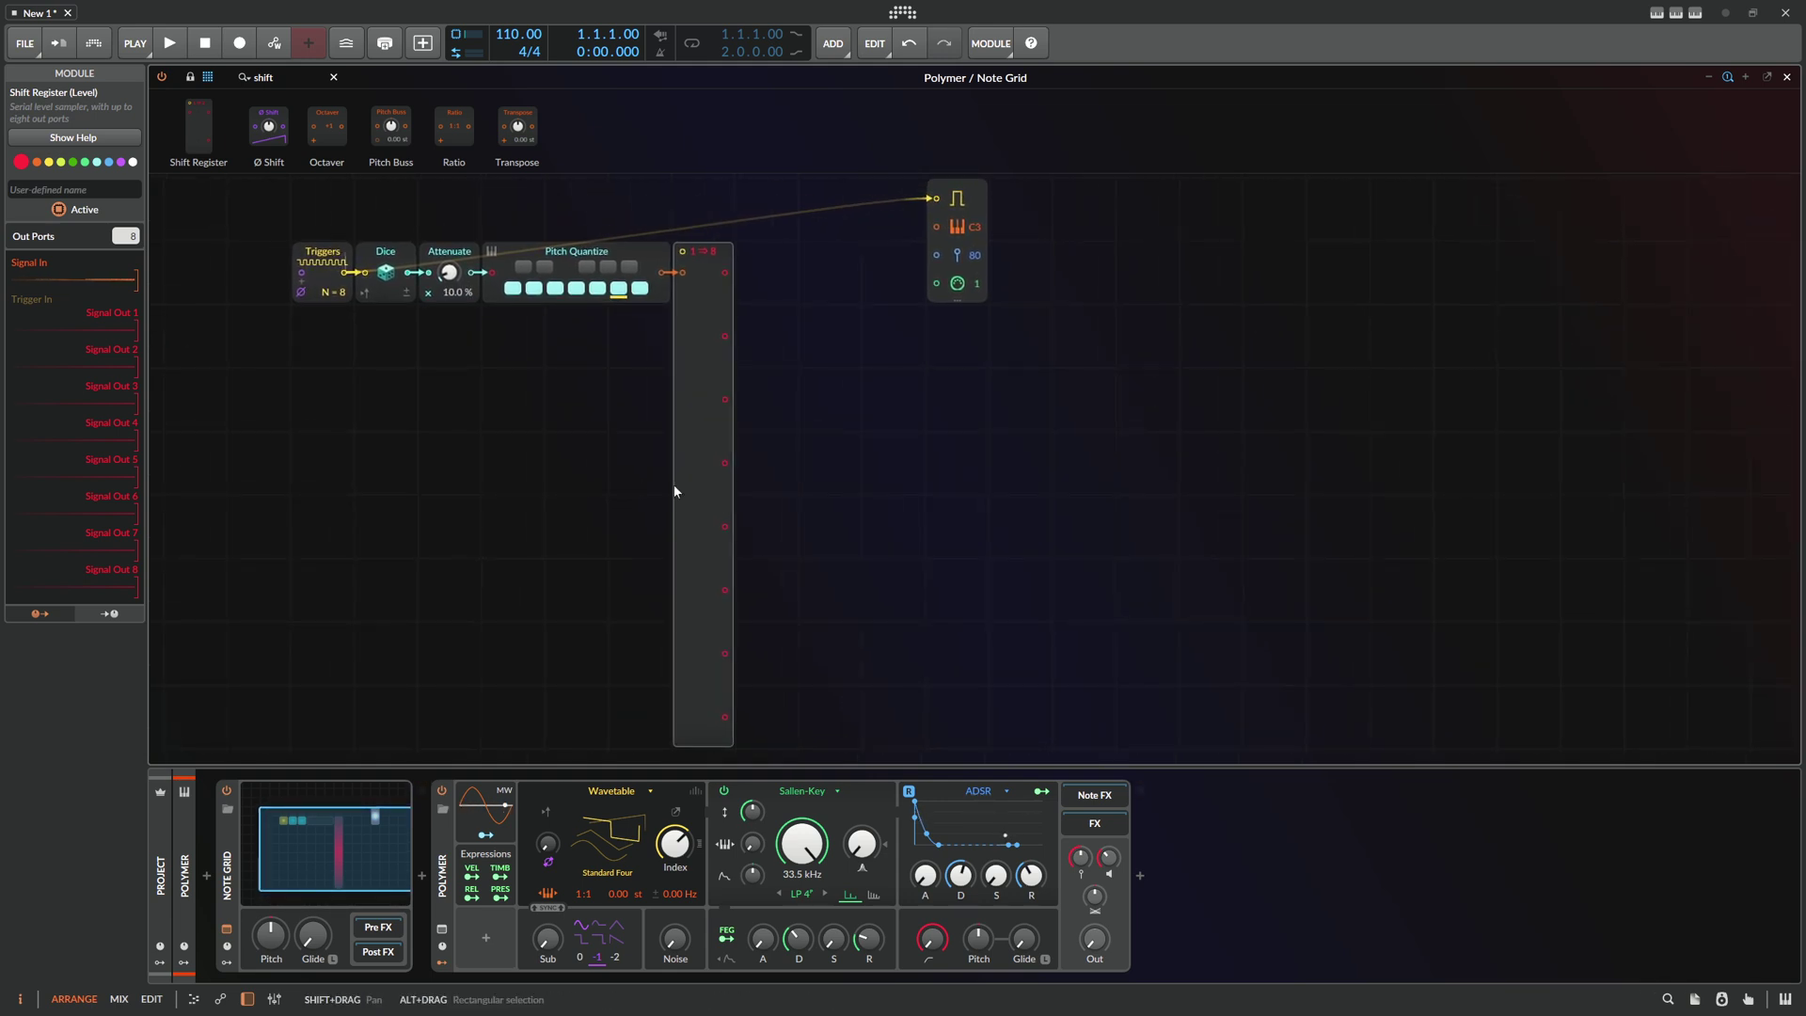
{"action": "left_click_drag", "start_coordinate": [355, 272], "coordinate": [682, 251]}
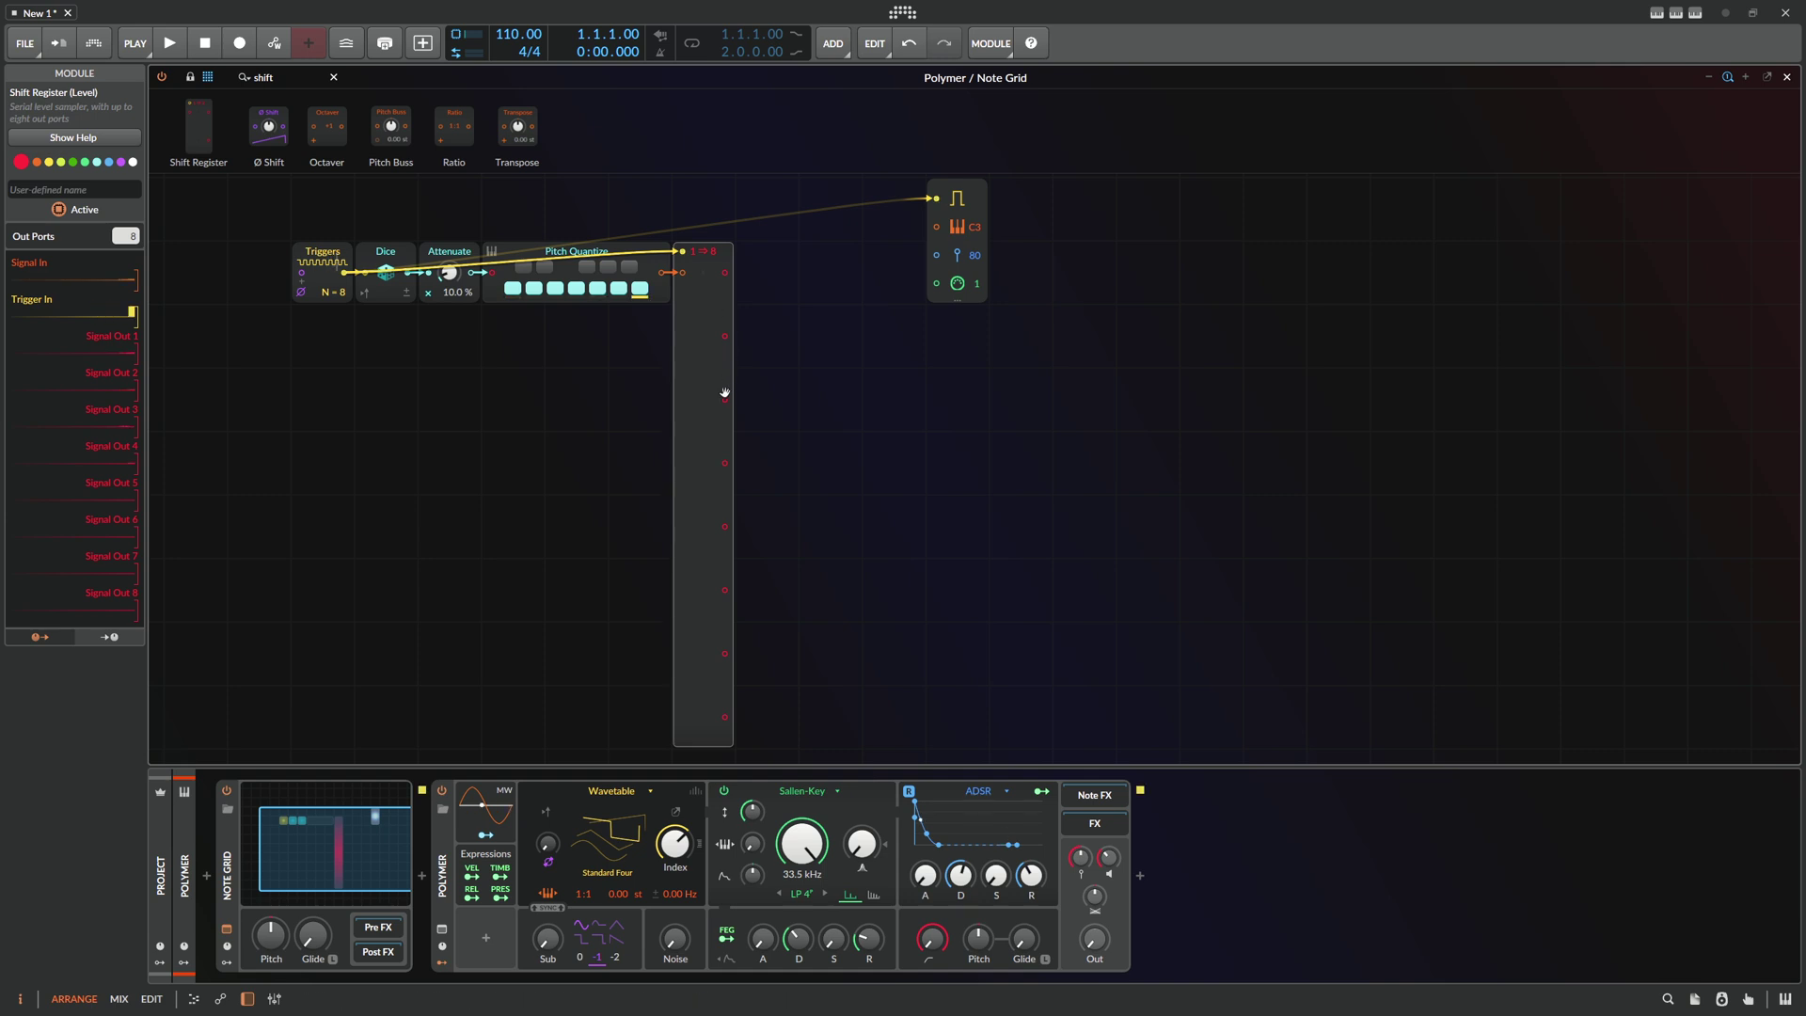
Add four Value Readout modules beside the Shift Register and connect them to its first four signal outputs
{"action": "left_click", "coordinate": [267, 79]}
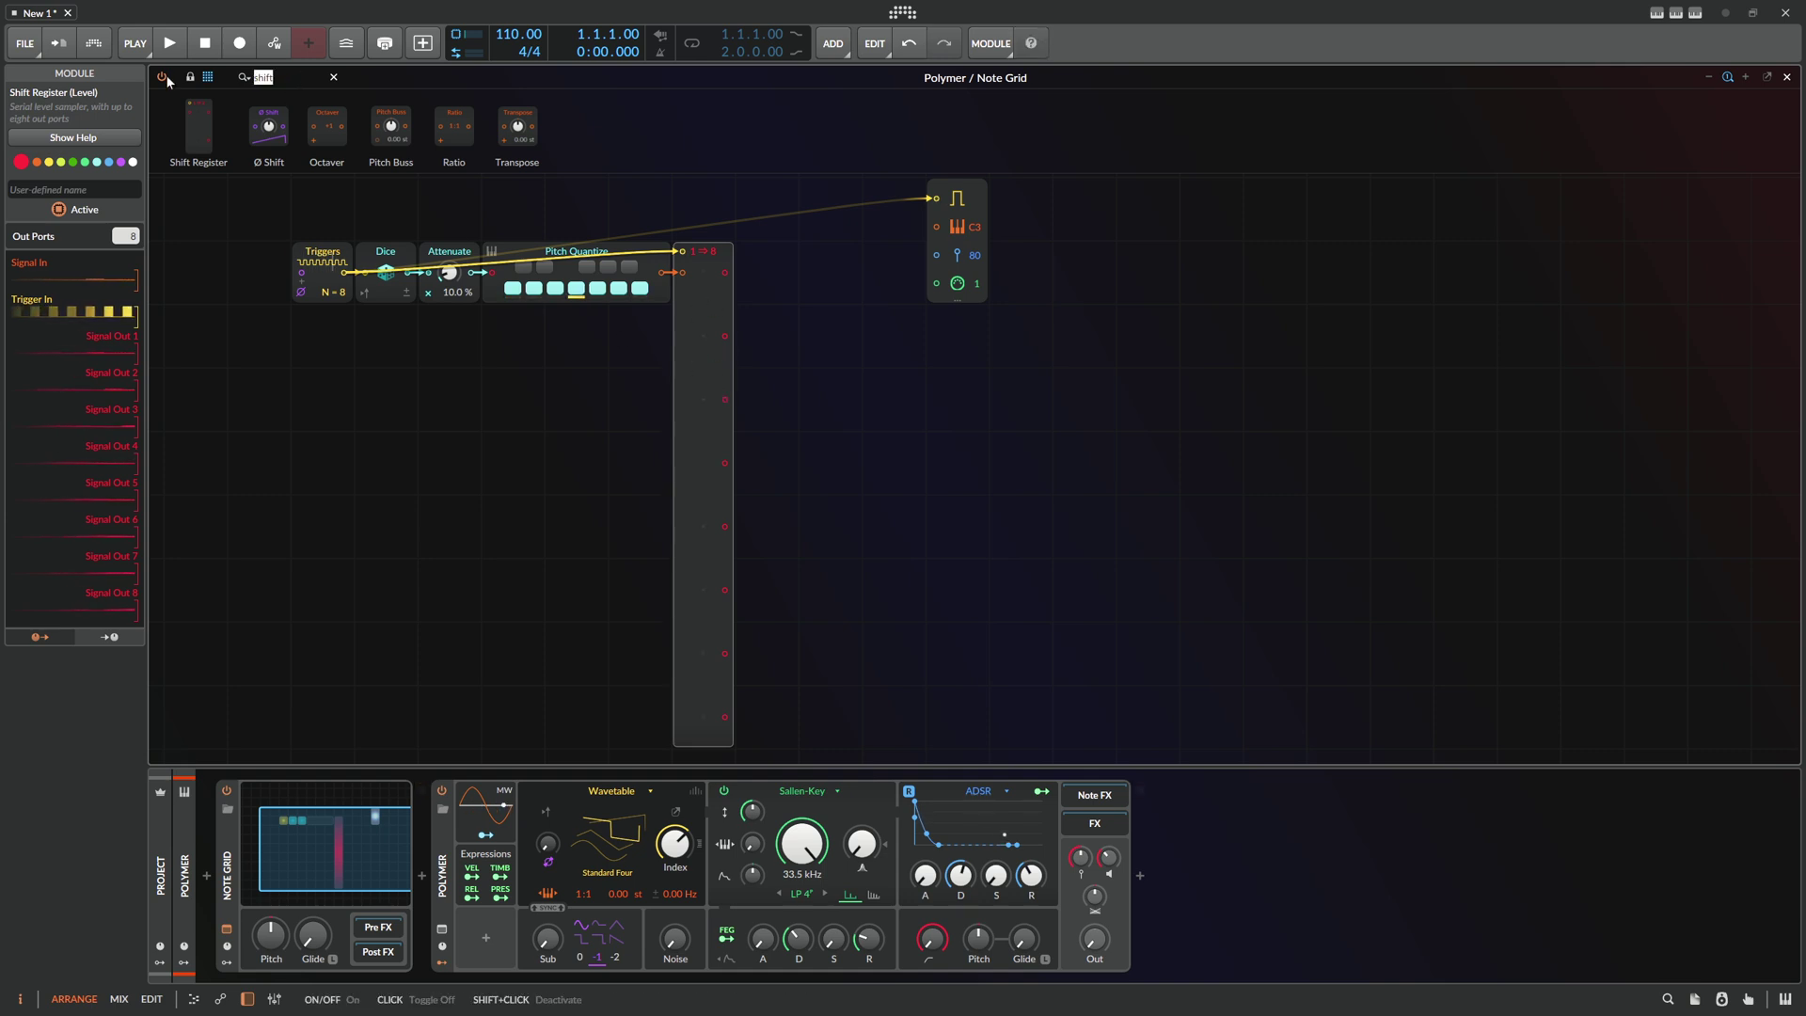
{"action": "type", "text": "read"}
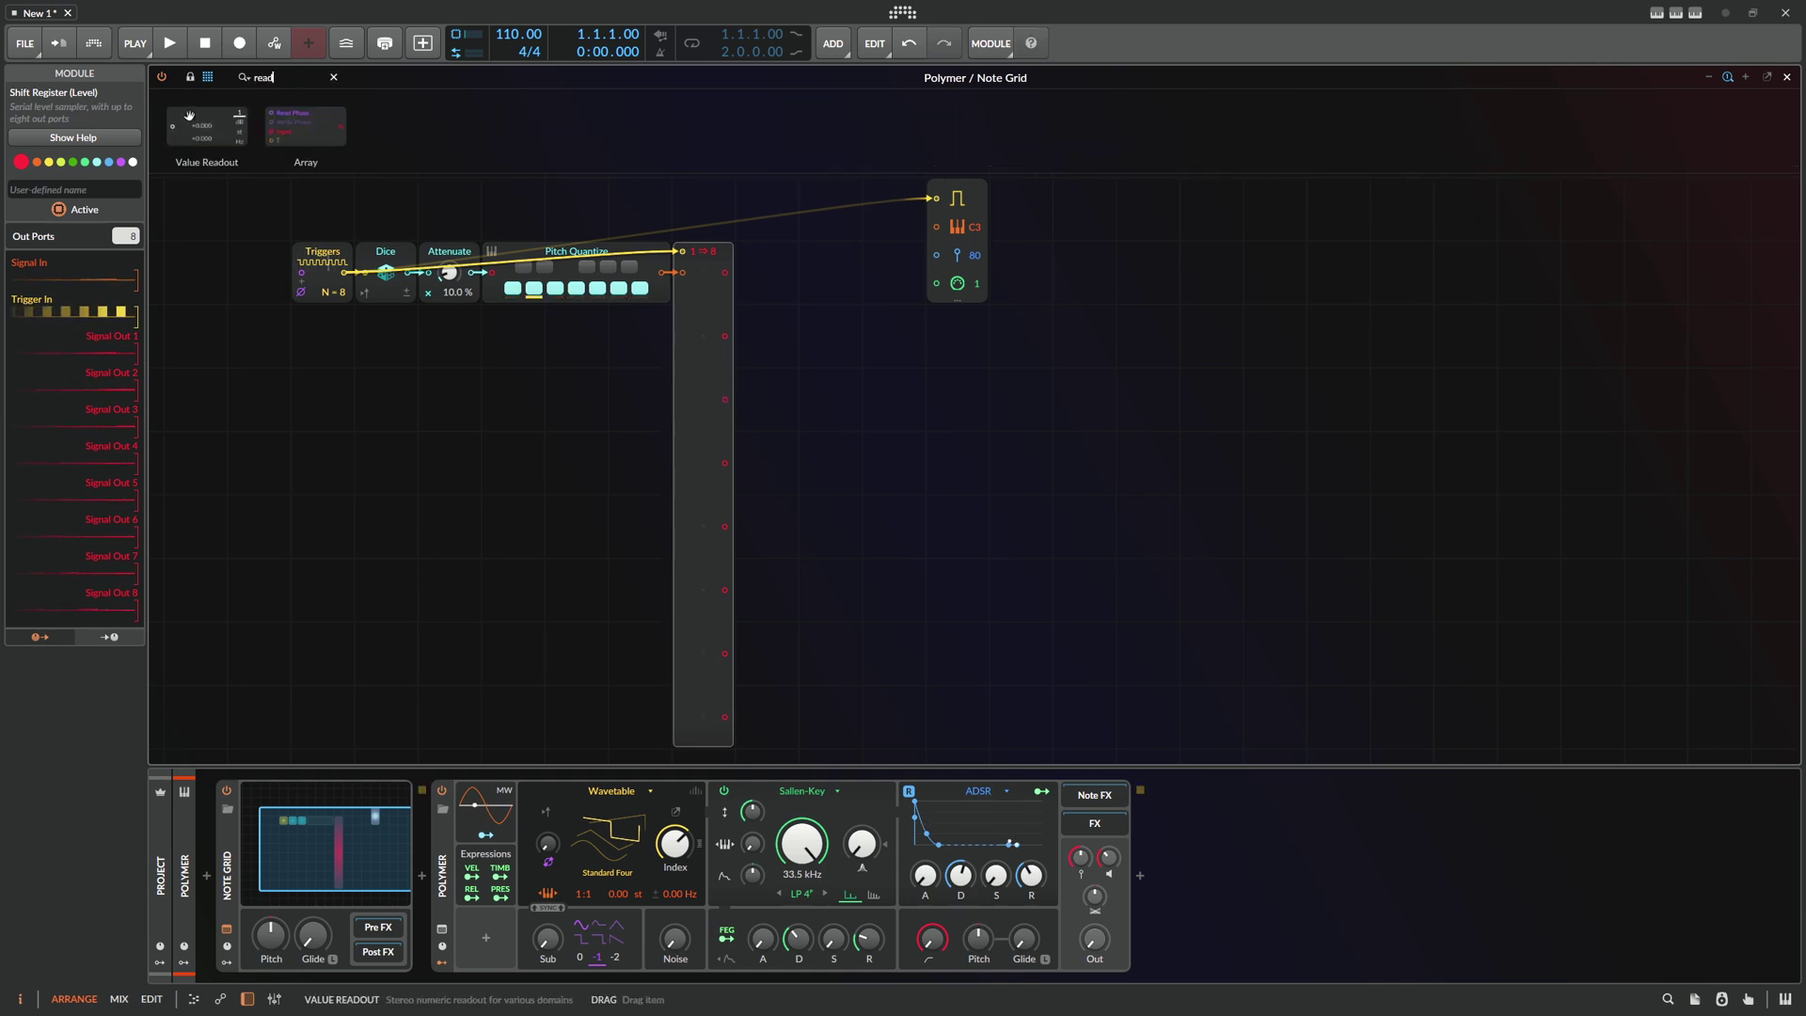
{"action": "key", "text": "Return"}
{"action": "left_click_drag", "start_coordinate": [750, 290], "coordinate": [746, 273]}
{"action": "key", "text": "ctrl+d"}
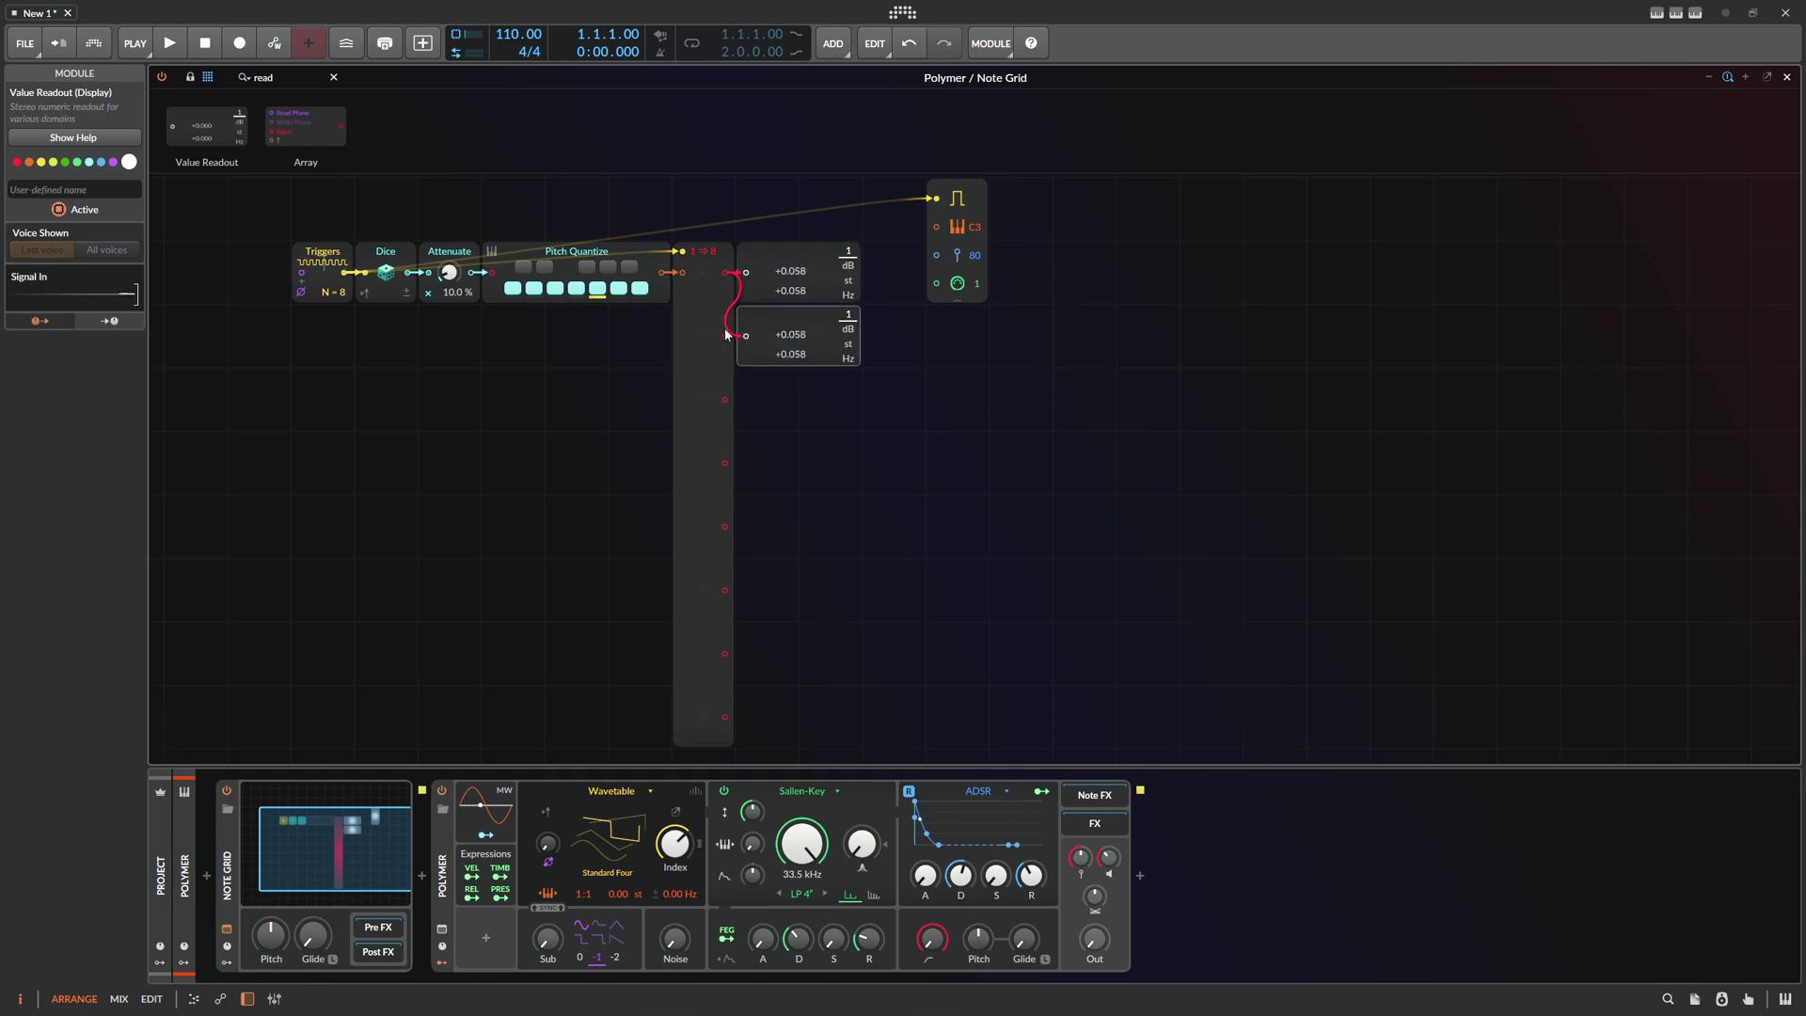
{"action": "left_click_drag", "start_coordinate": [725, 335], "coordinate": [745, 336]}
{"action": "key", "text": "ctrl+d"}
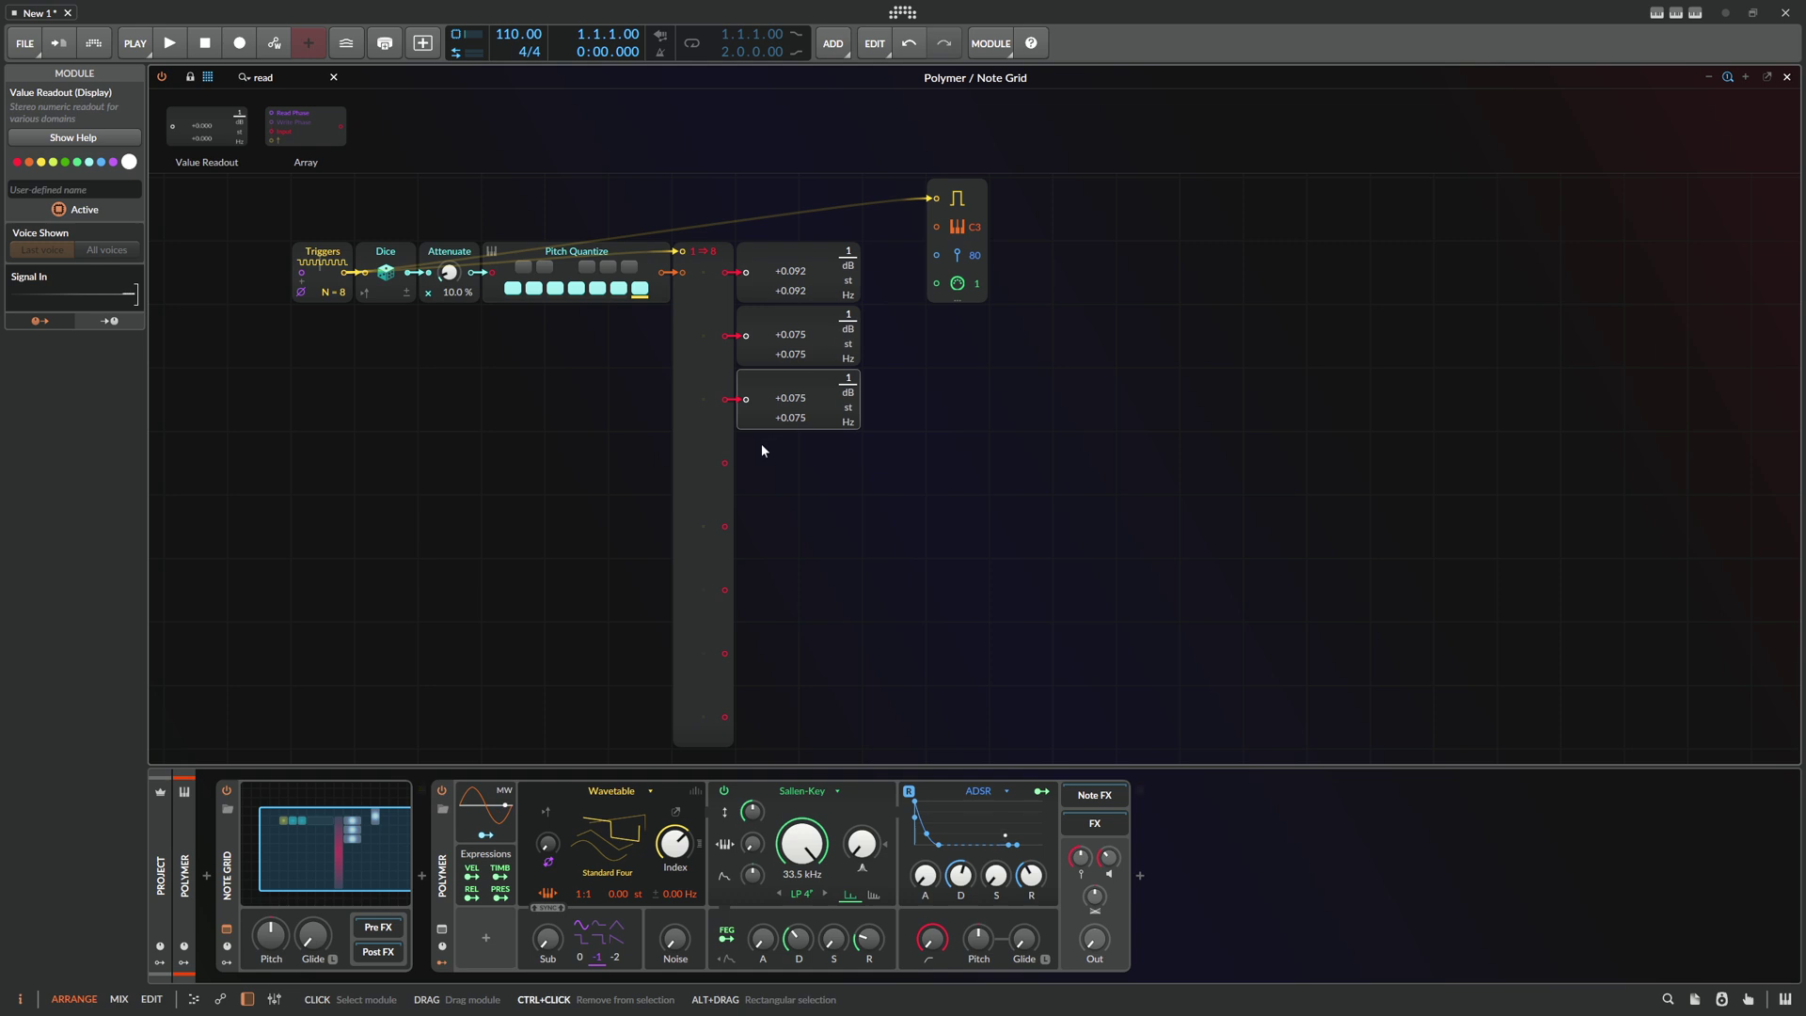
{"action": "key", "text": "ctrl+d"}
{"action": "left_click_drag", "start_coordinate": [725, 463], "coordinate": [746, 463]}
Set the display unit of all four Value Readout modules to semitones (st)
{"action": "left_click", "coordinate": [847, 470]}
{"action": "left_click", "coordinate": [849, 407]}
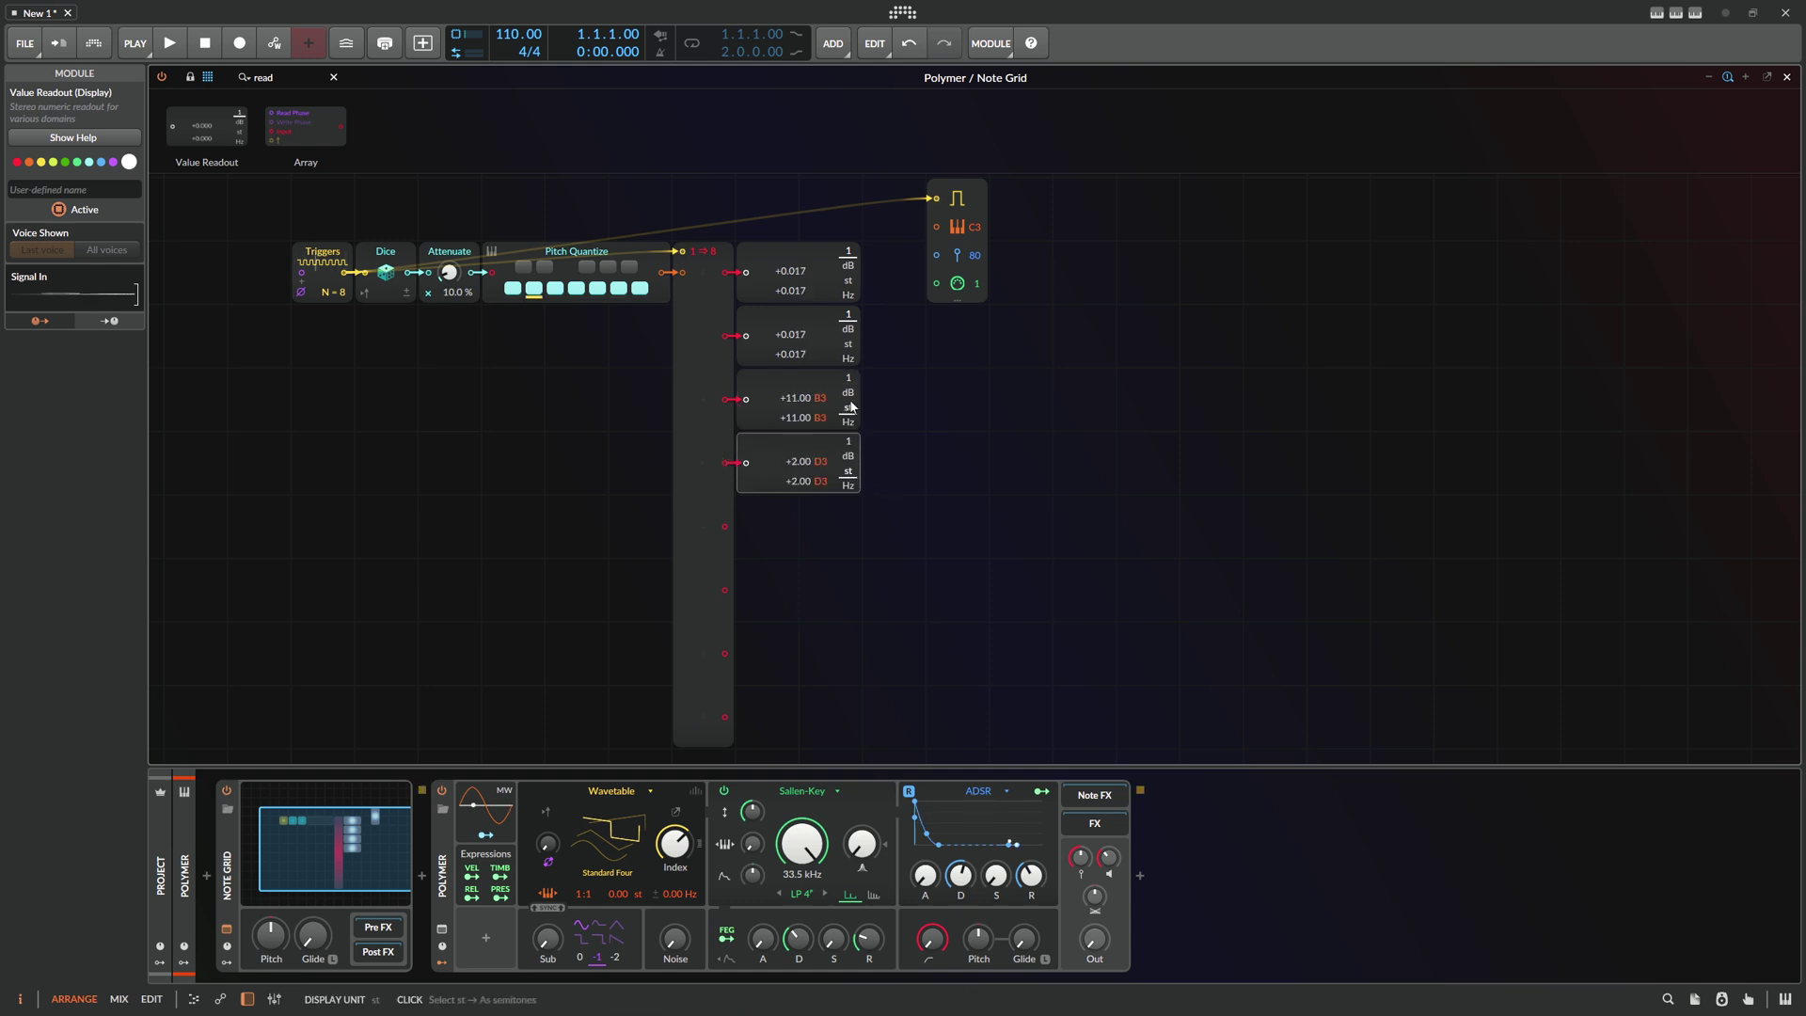
{"action": "left_click", "coordinate": [848, 344]}
{"action": "left_click", "coordinate": [848, 281]}
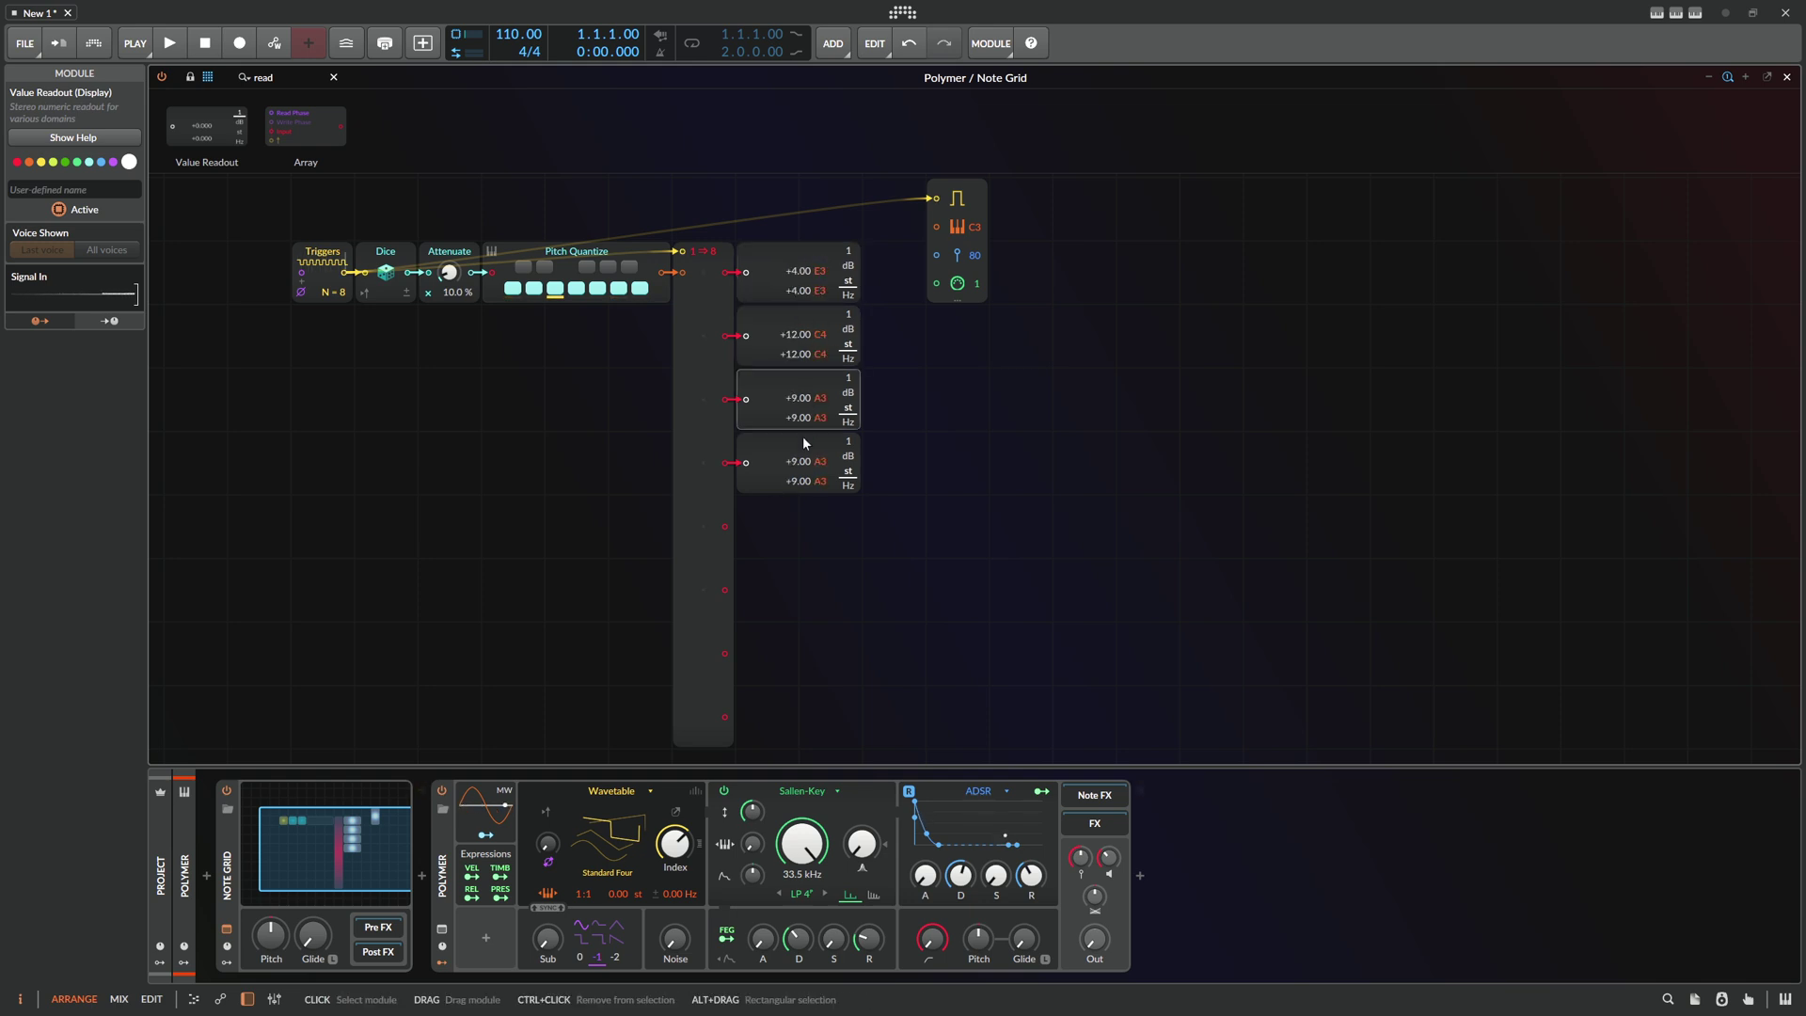
{"action": "left_click", "coordinate": [799, 480]}
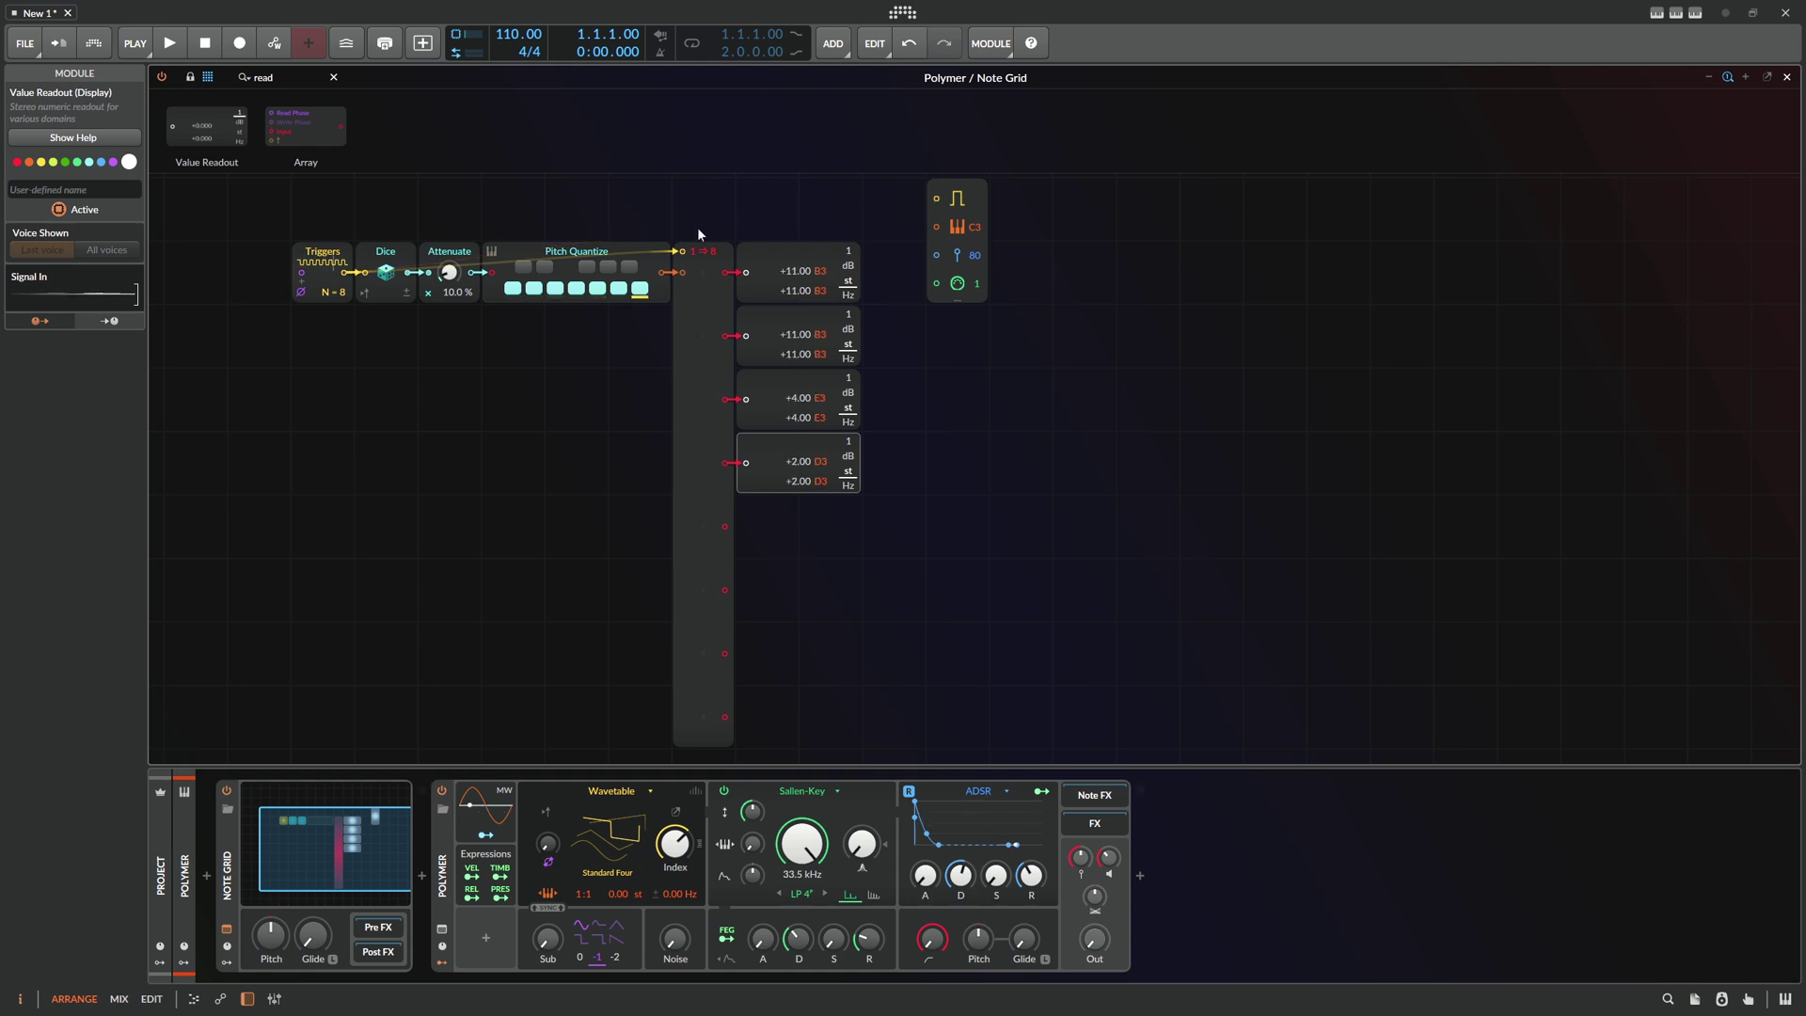
Place a manual Trigger module above the Shift Register and connect it to the register's trigger input
{"action": "double_click", "coordinate": [248, 76]}
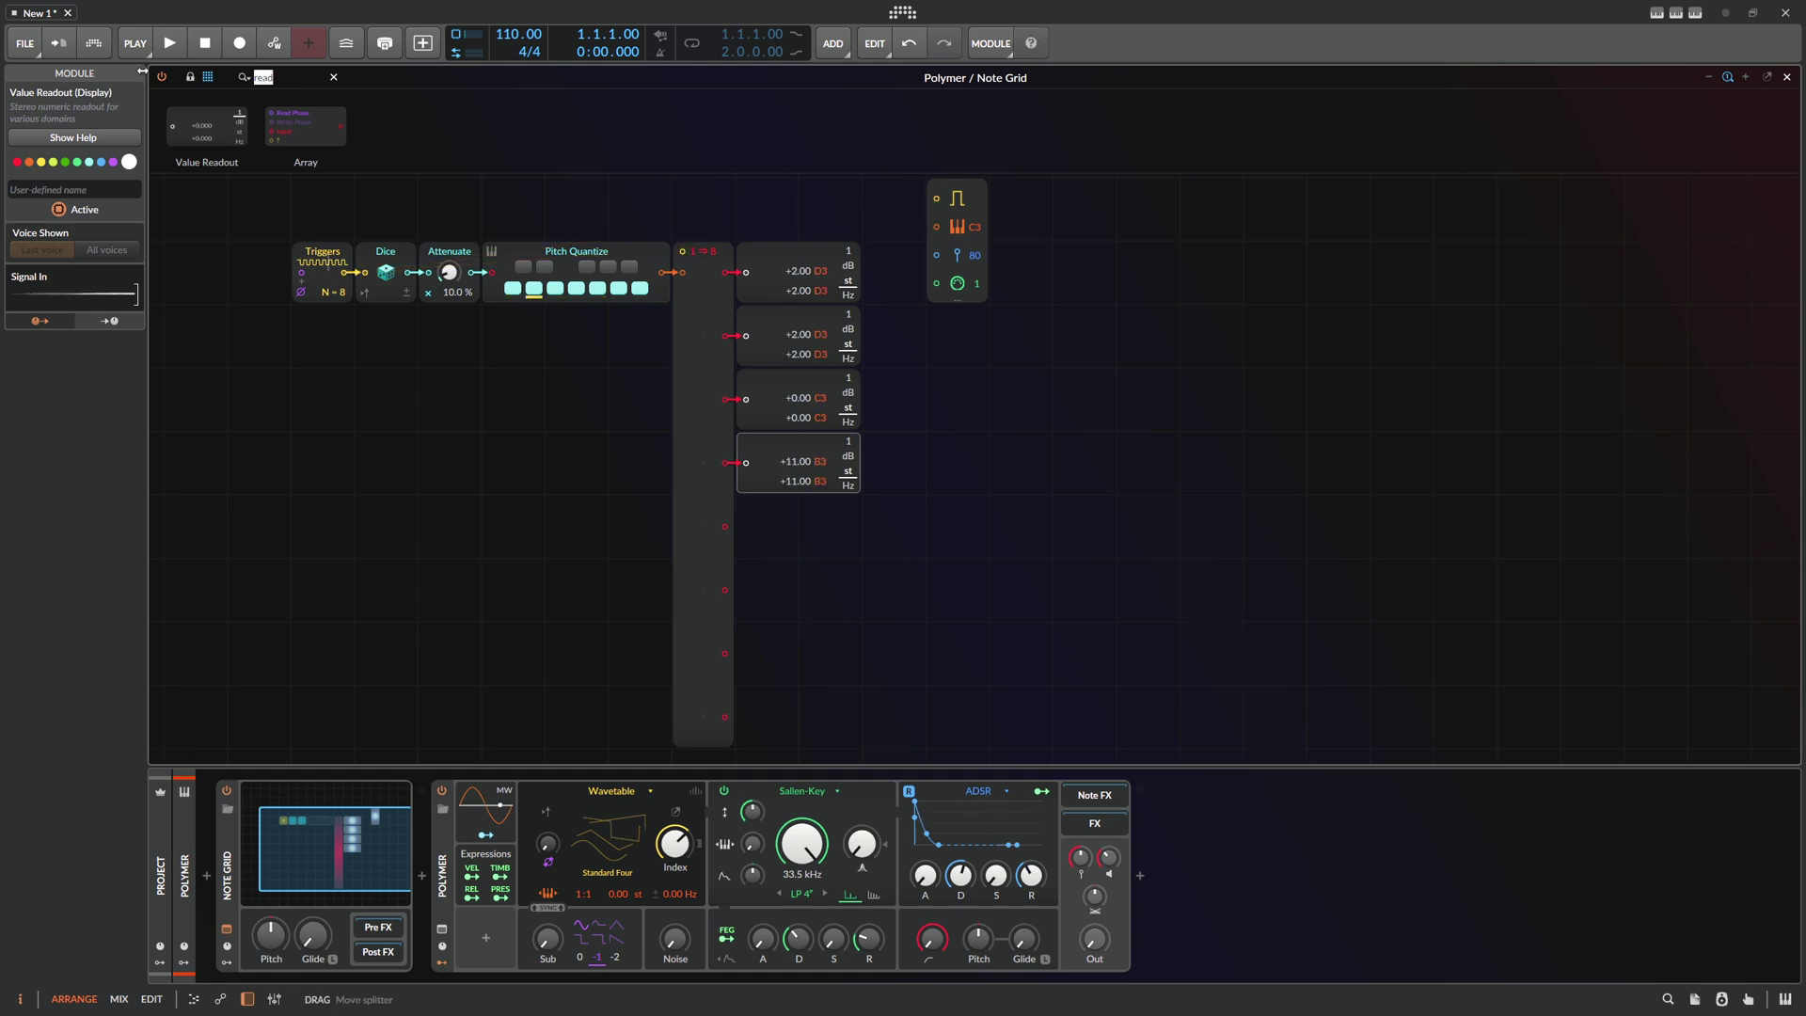
{"action": "type", "text": "trigger"}
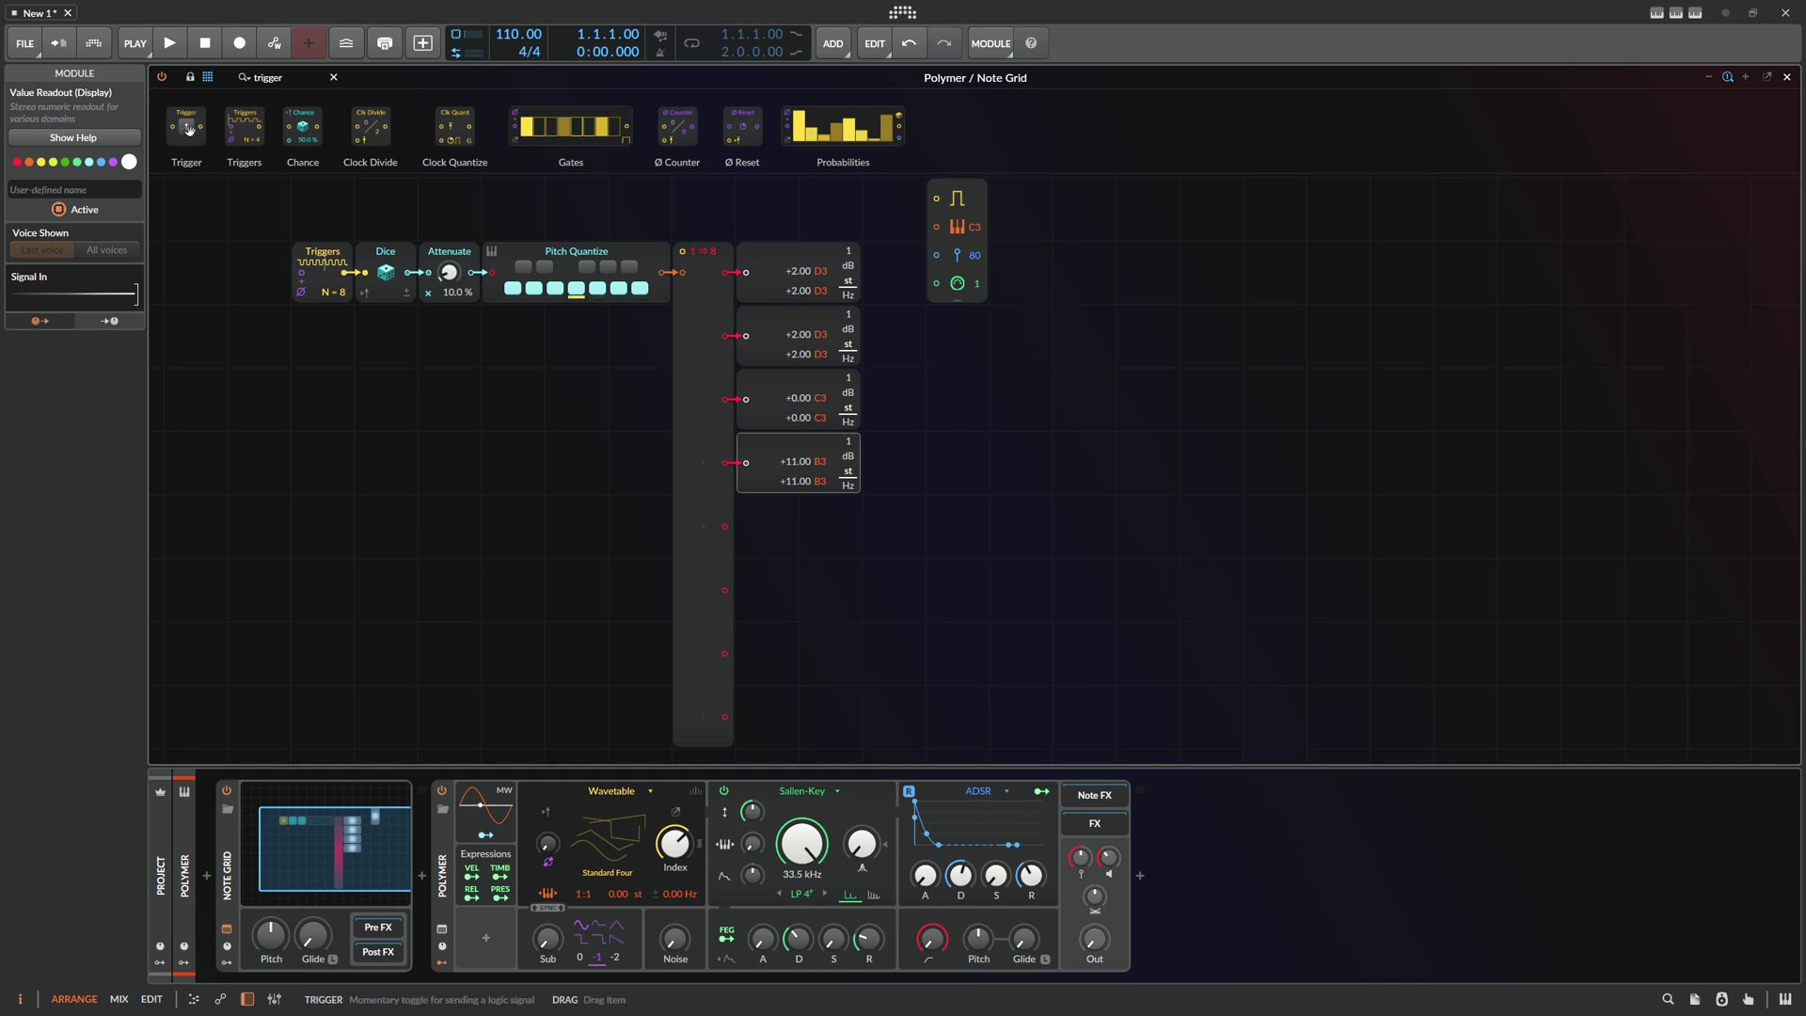
{"action": "left_click_drag", "start_coordinate": [186, 126], "coordinate": [682, 251]}
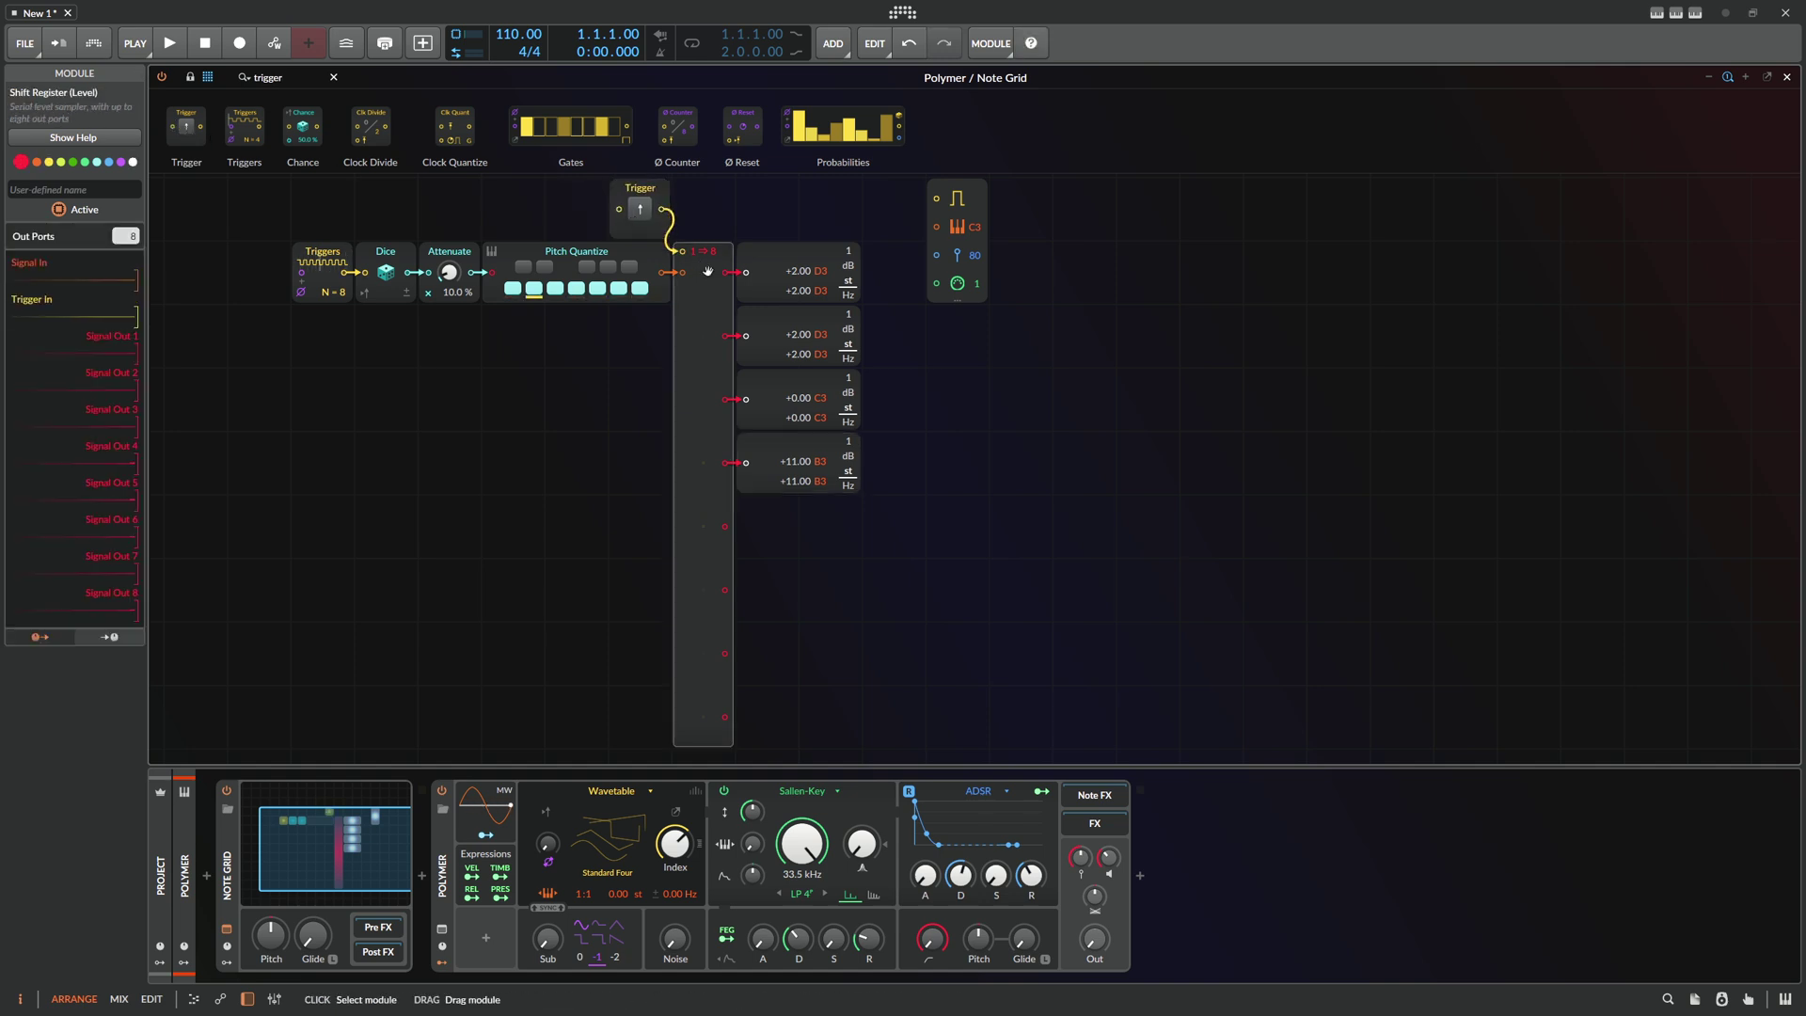
Fire the Trigger module once and examine how the pitch values move through the four readouts
{"action": "left_click", "coordinate": [743, 282]}
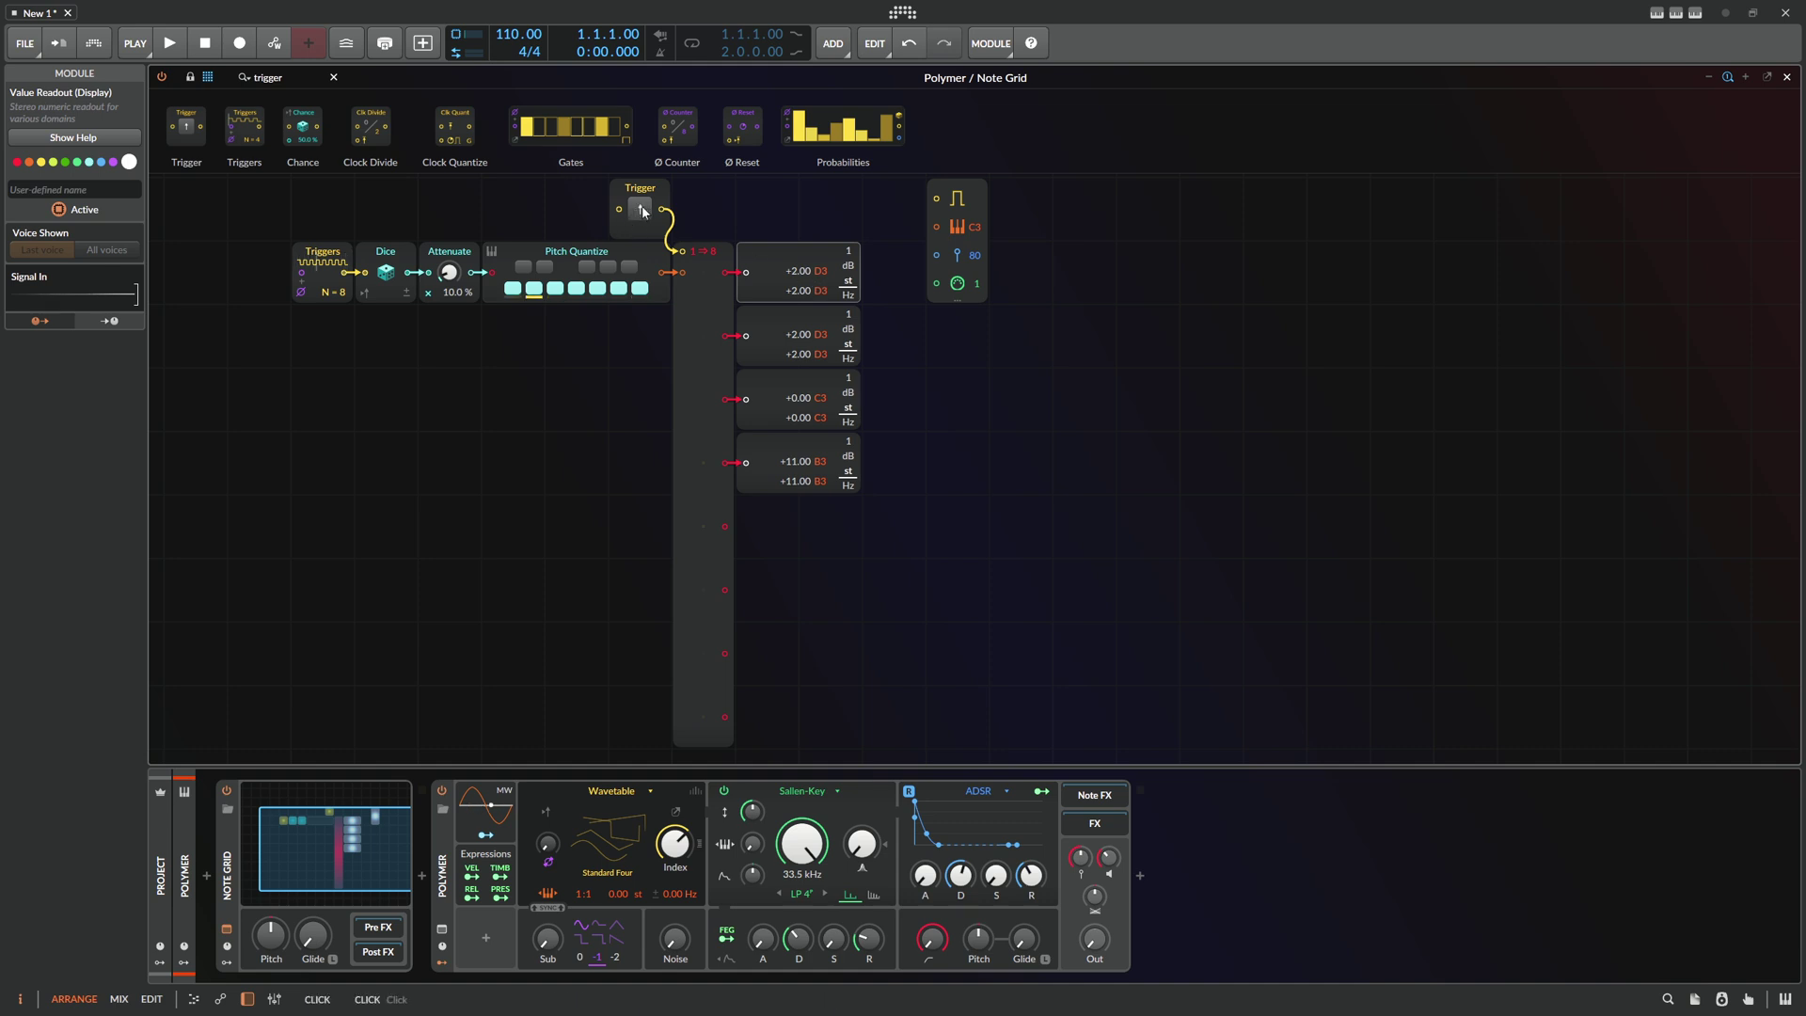
{"action": "left_click", "coordinate": [818, 325]}
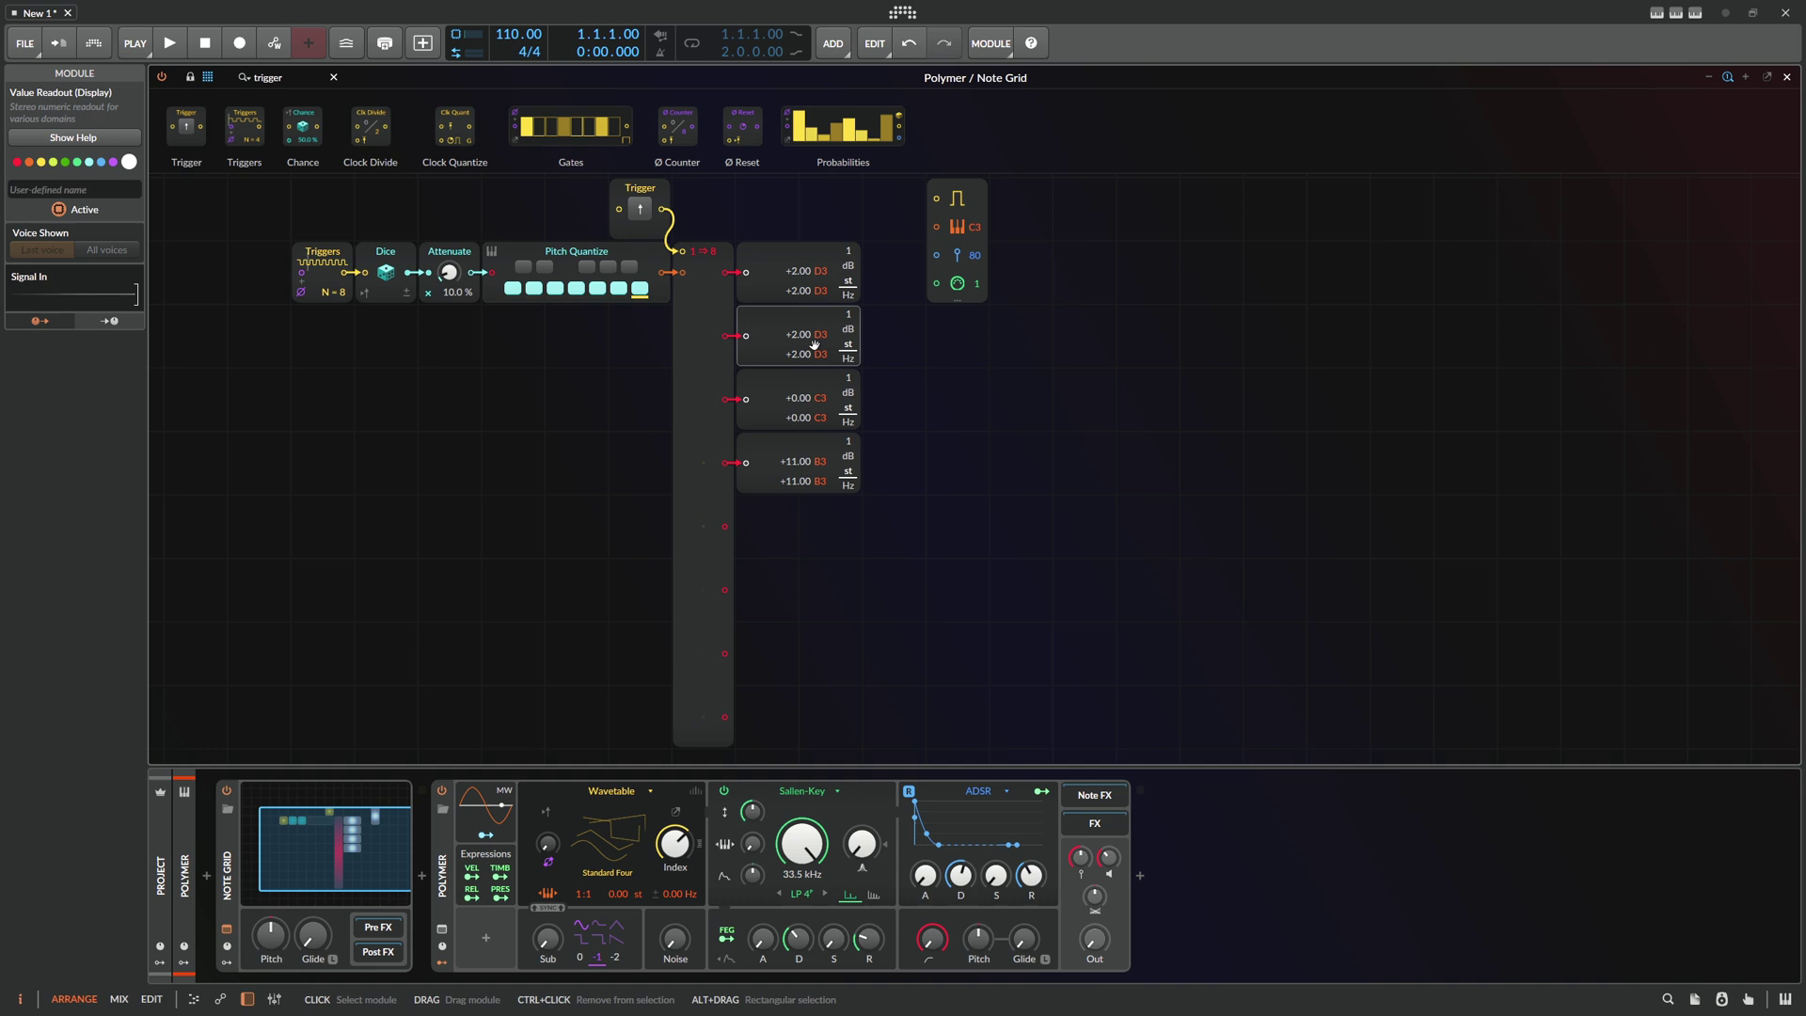
{"action": "left_click", "coordinate": [805, 396]}
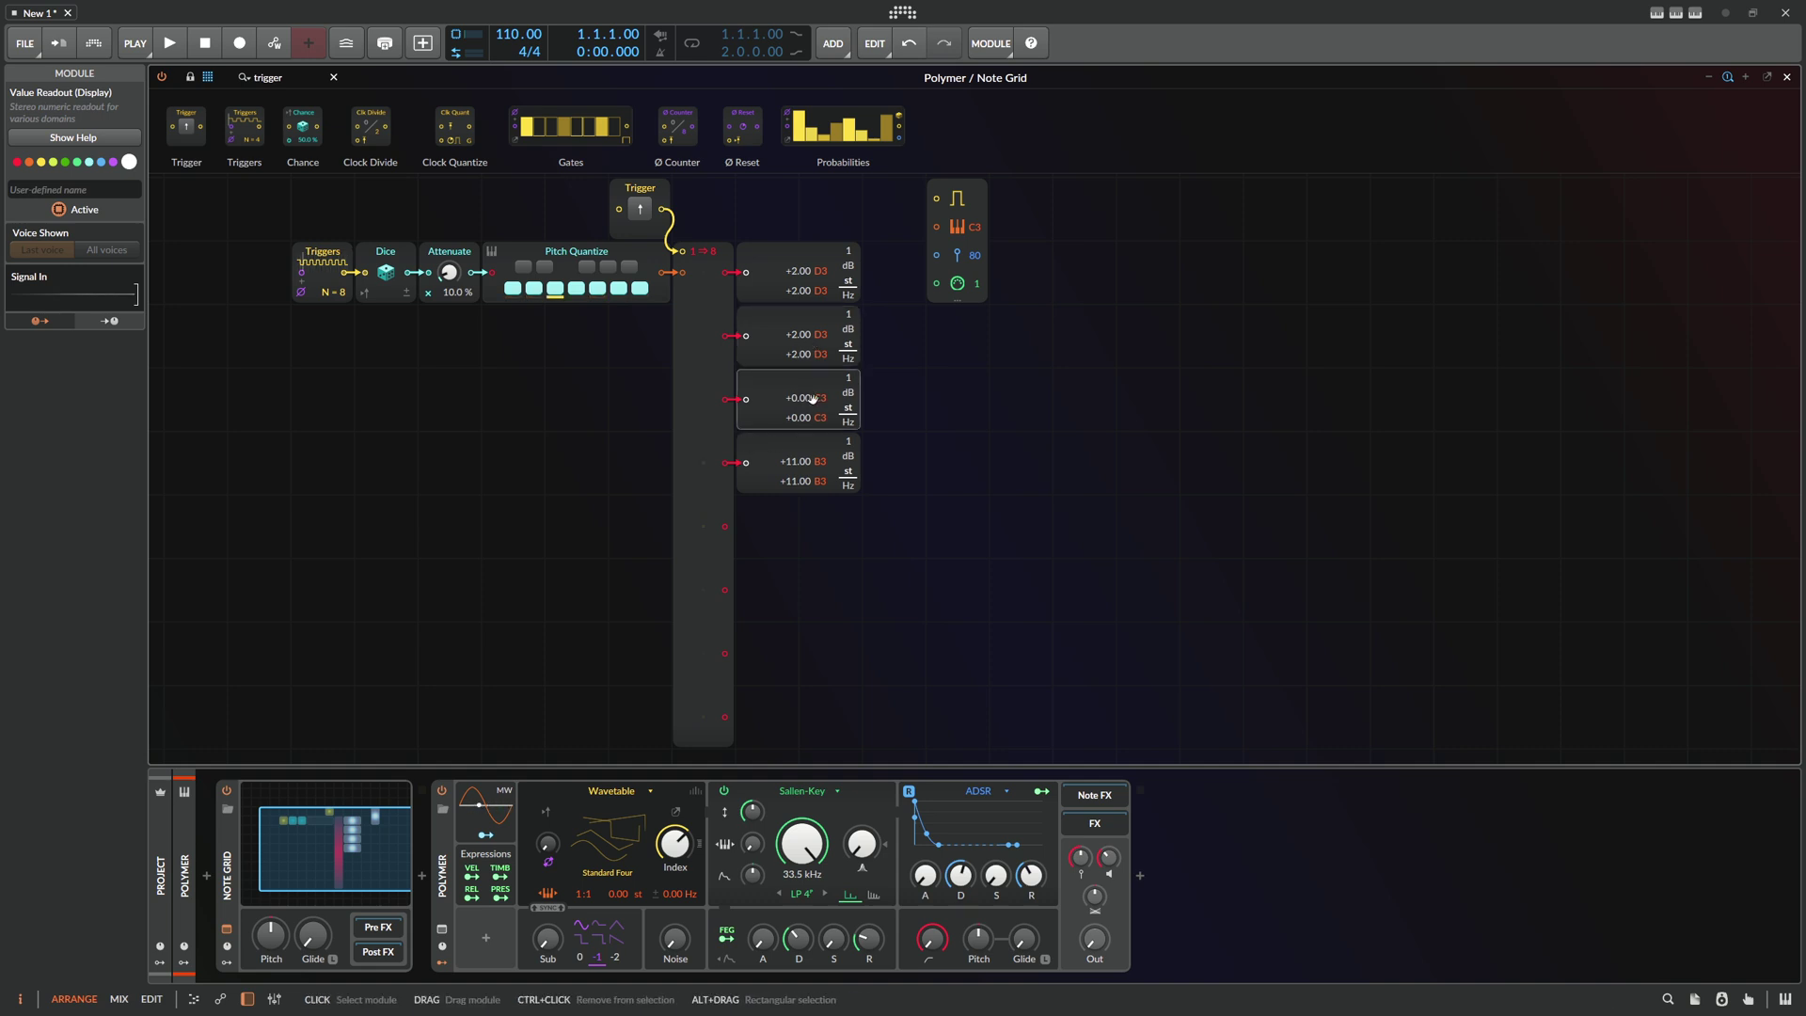
{"action": "left_click", "coordinate": [787, 459]}
{"action": "left_click", "coordinate": [645, 214]}
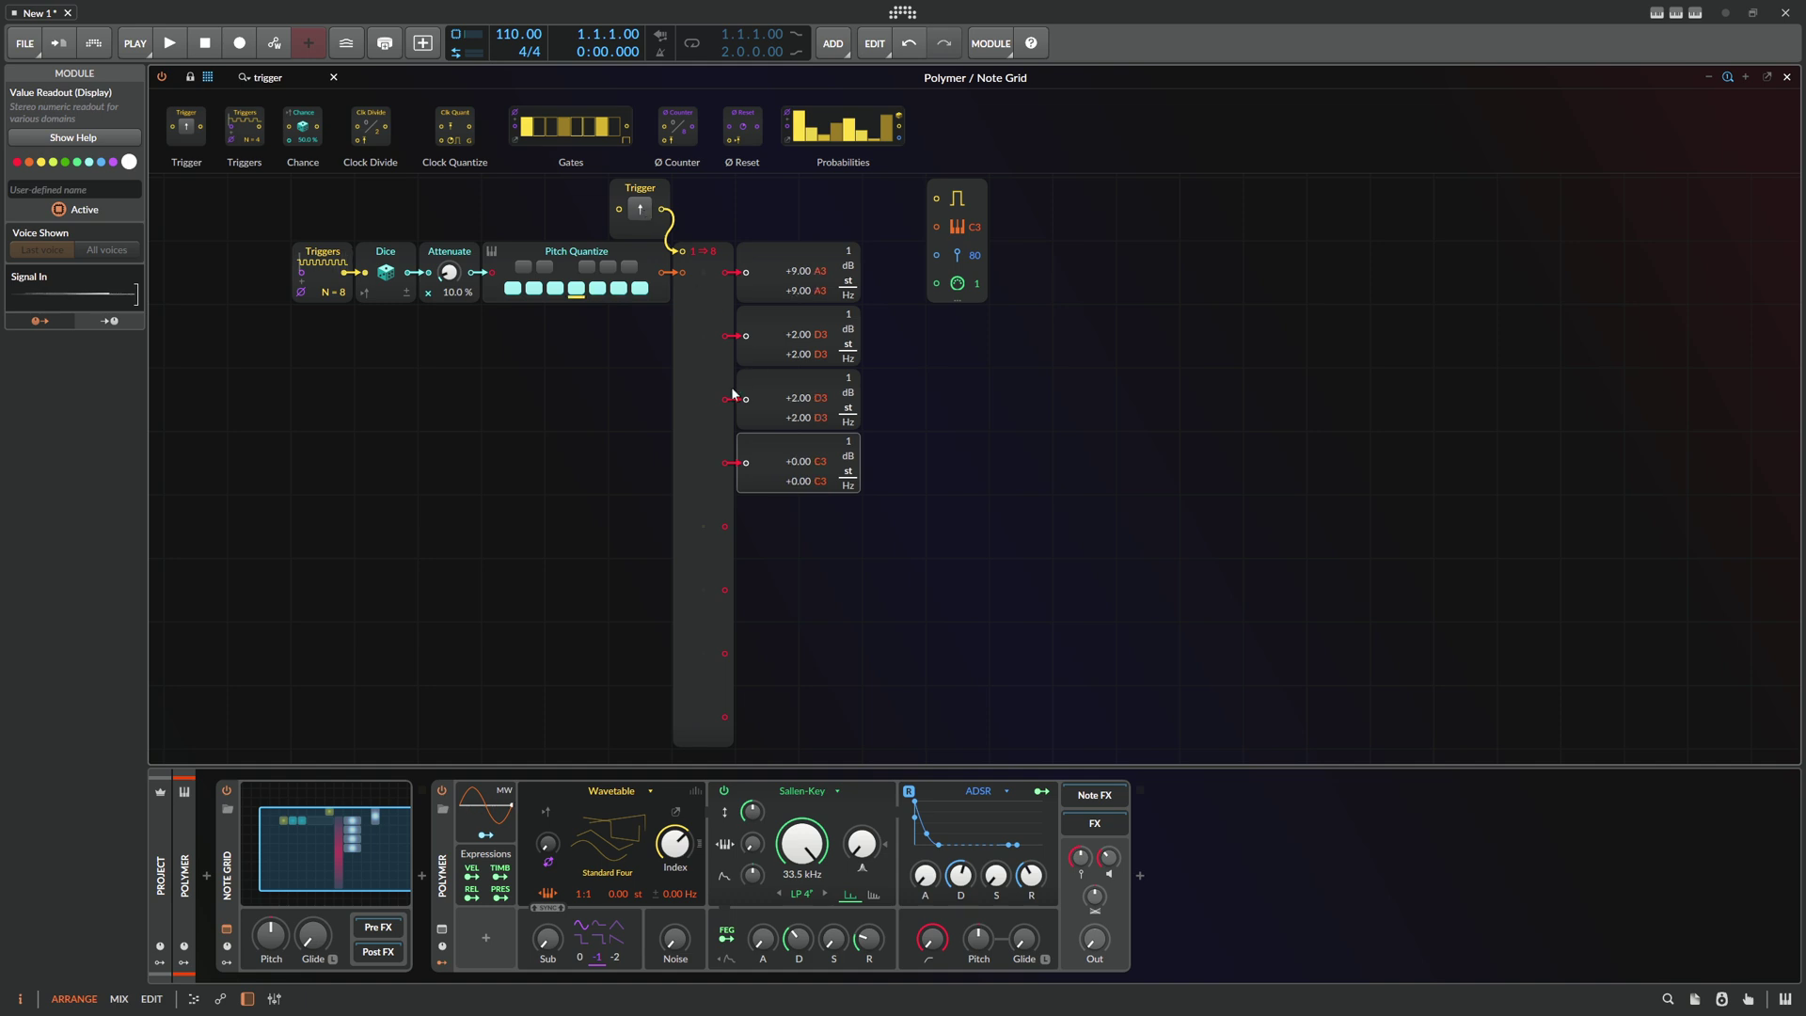
{"action": "left_click", "coordinate": [822, 312]}
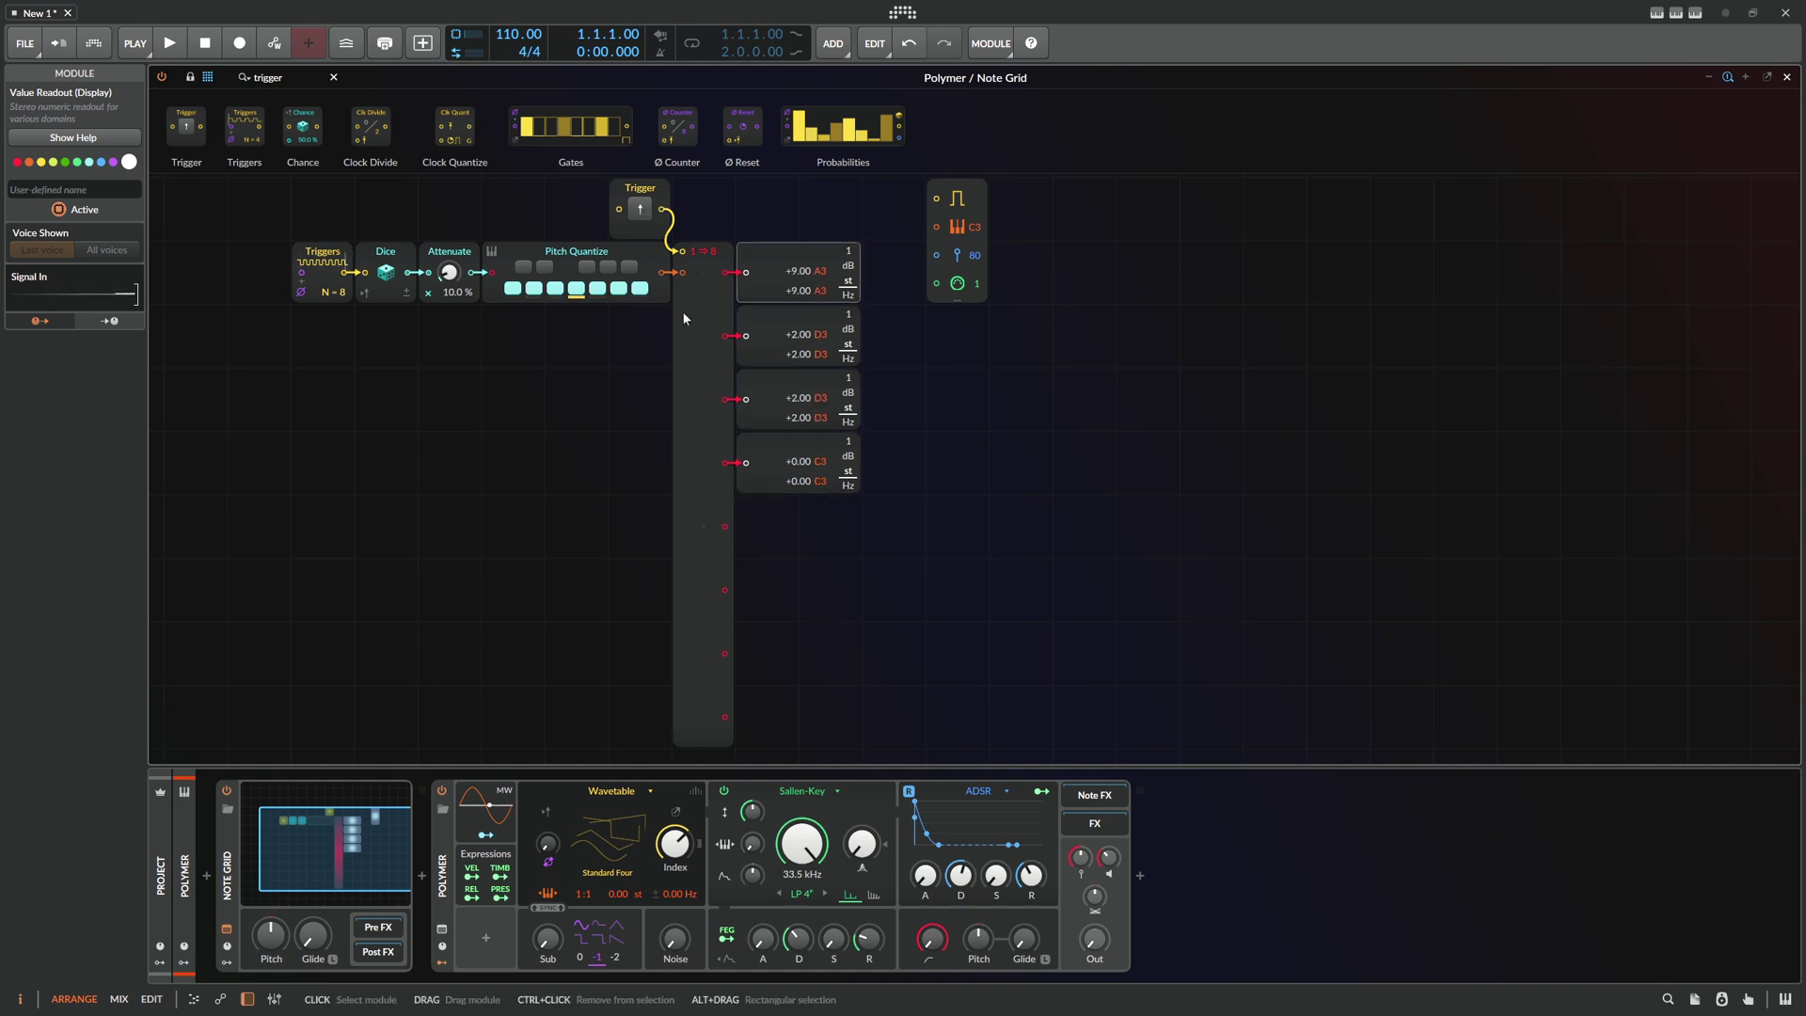
Delete the four Value Readout modules and the manual Trigger module
{"action": "left_click_drag", "start_coordinate": [807, 522], "coordinate": [819, 251]}
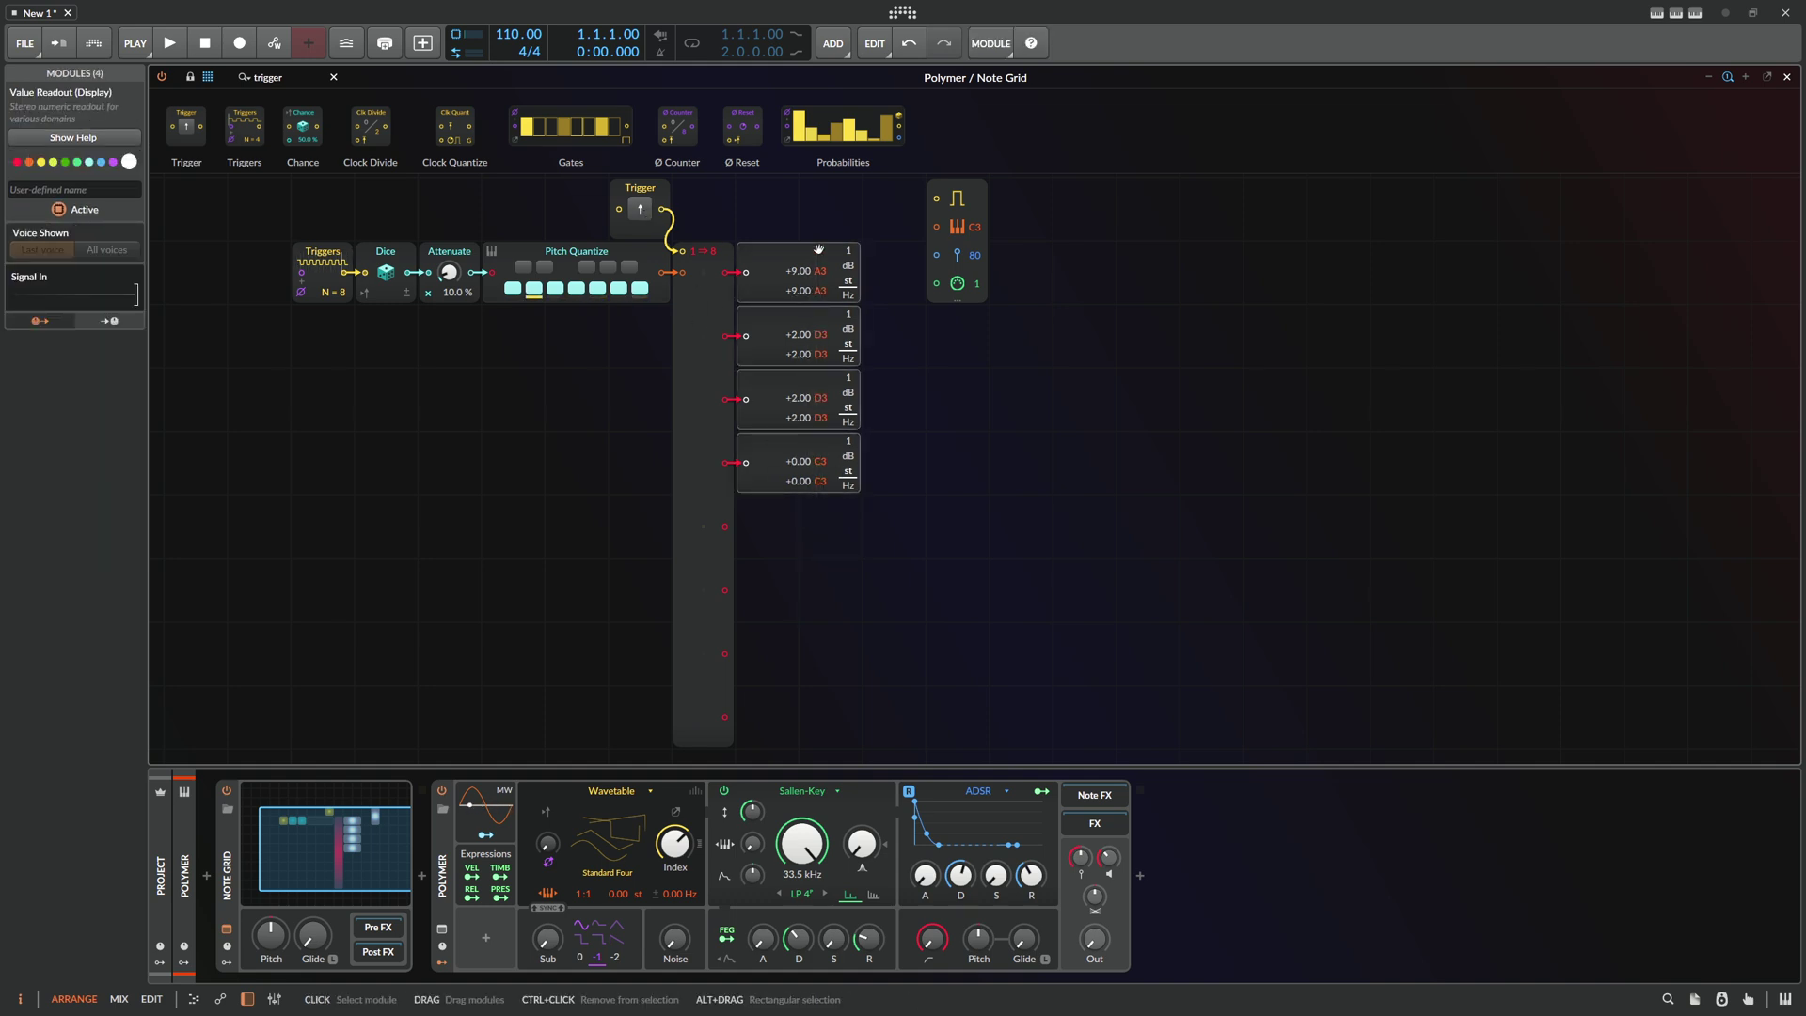
{"action": "key", "text": "Delete"}
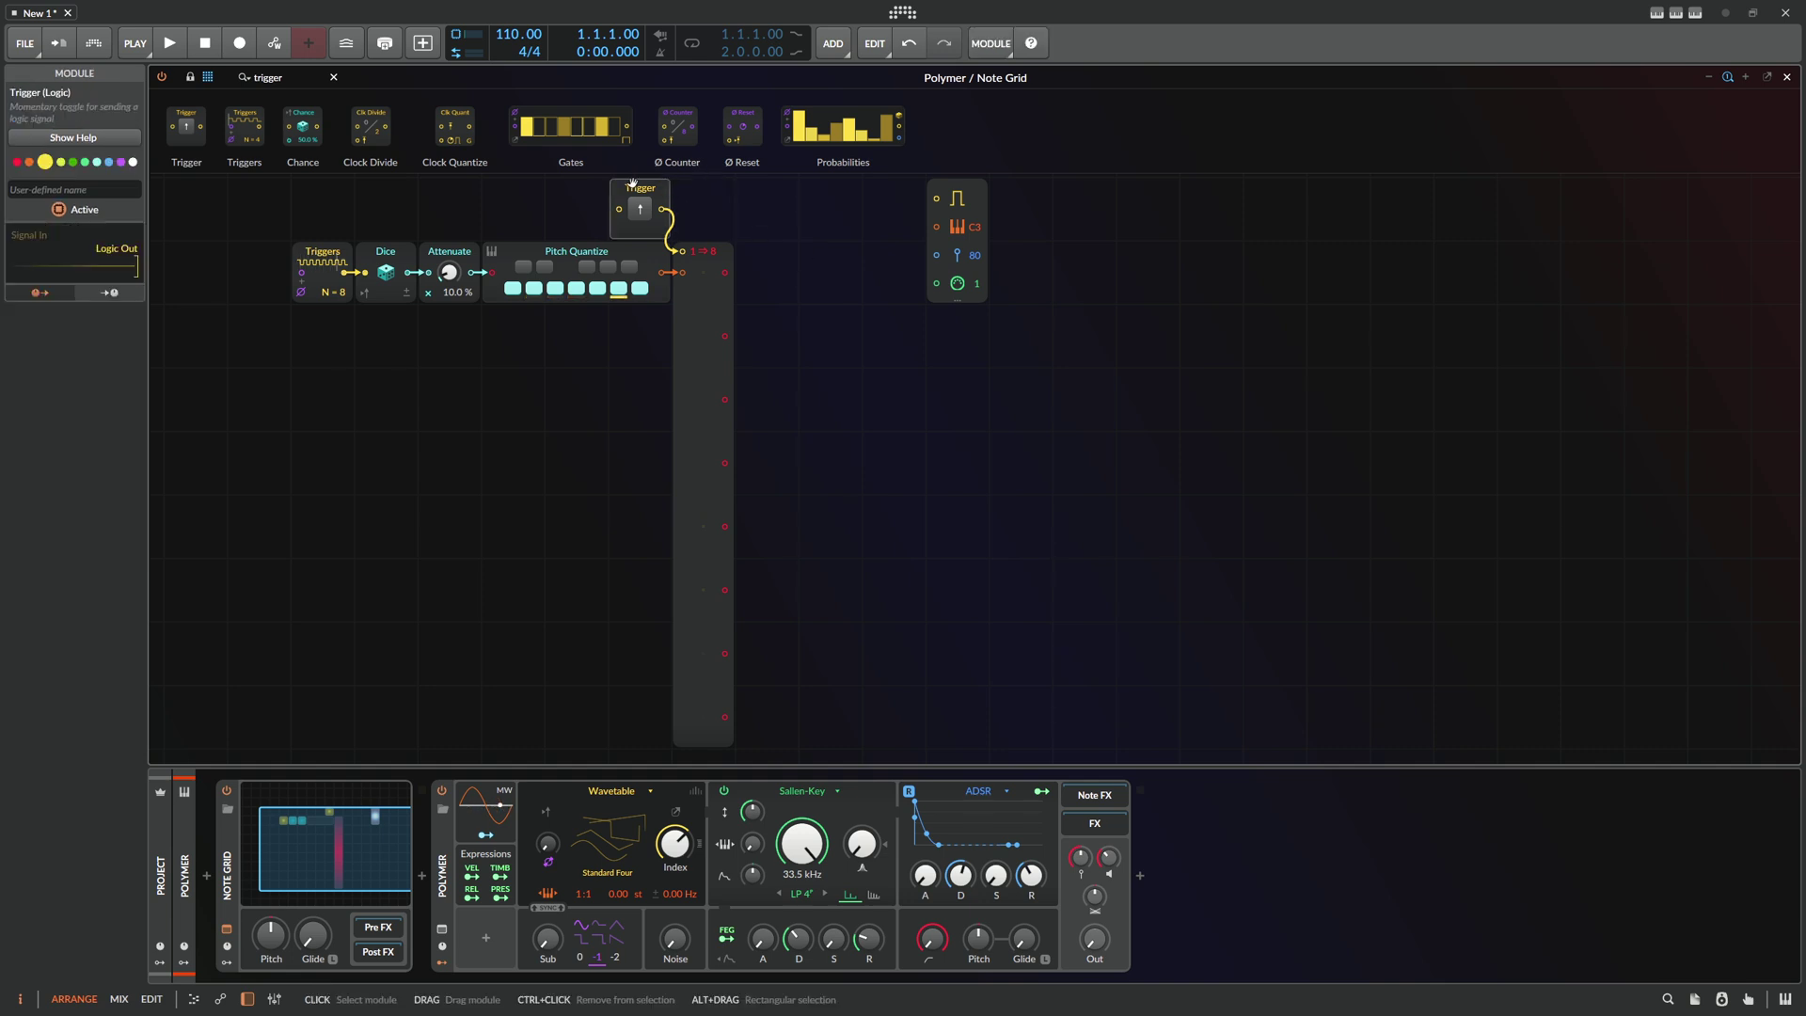
{"action": "key", "text": "Delete"}
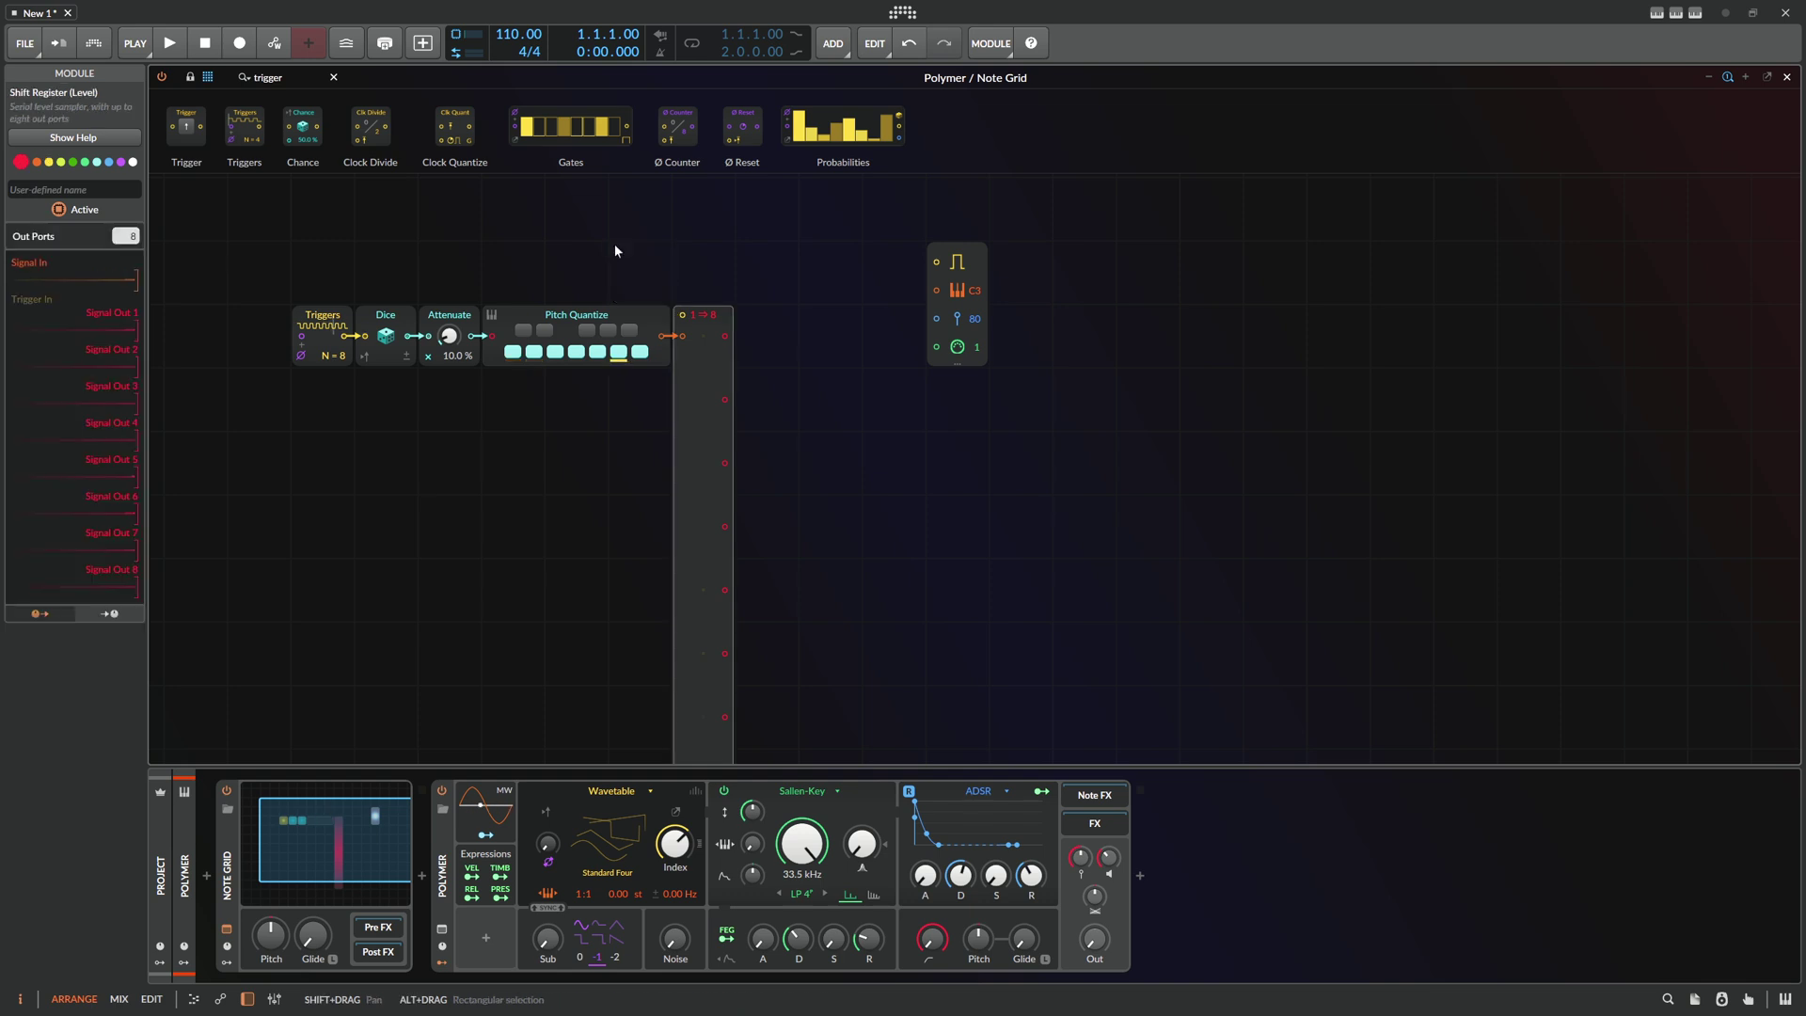
Place a Select In module above the Pitch Quantize module, next to the Shift Register's trigger input
{"action": "left_click_drag", "start_coordinate": [290, 77], "coordinate": [143, 67]}
{"action": "key", "text": "BackSpace"}
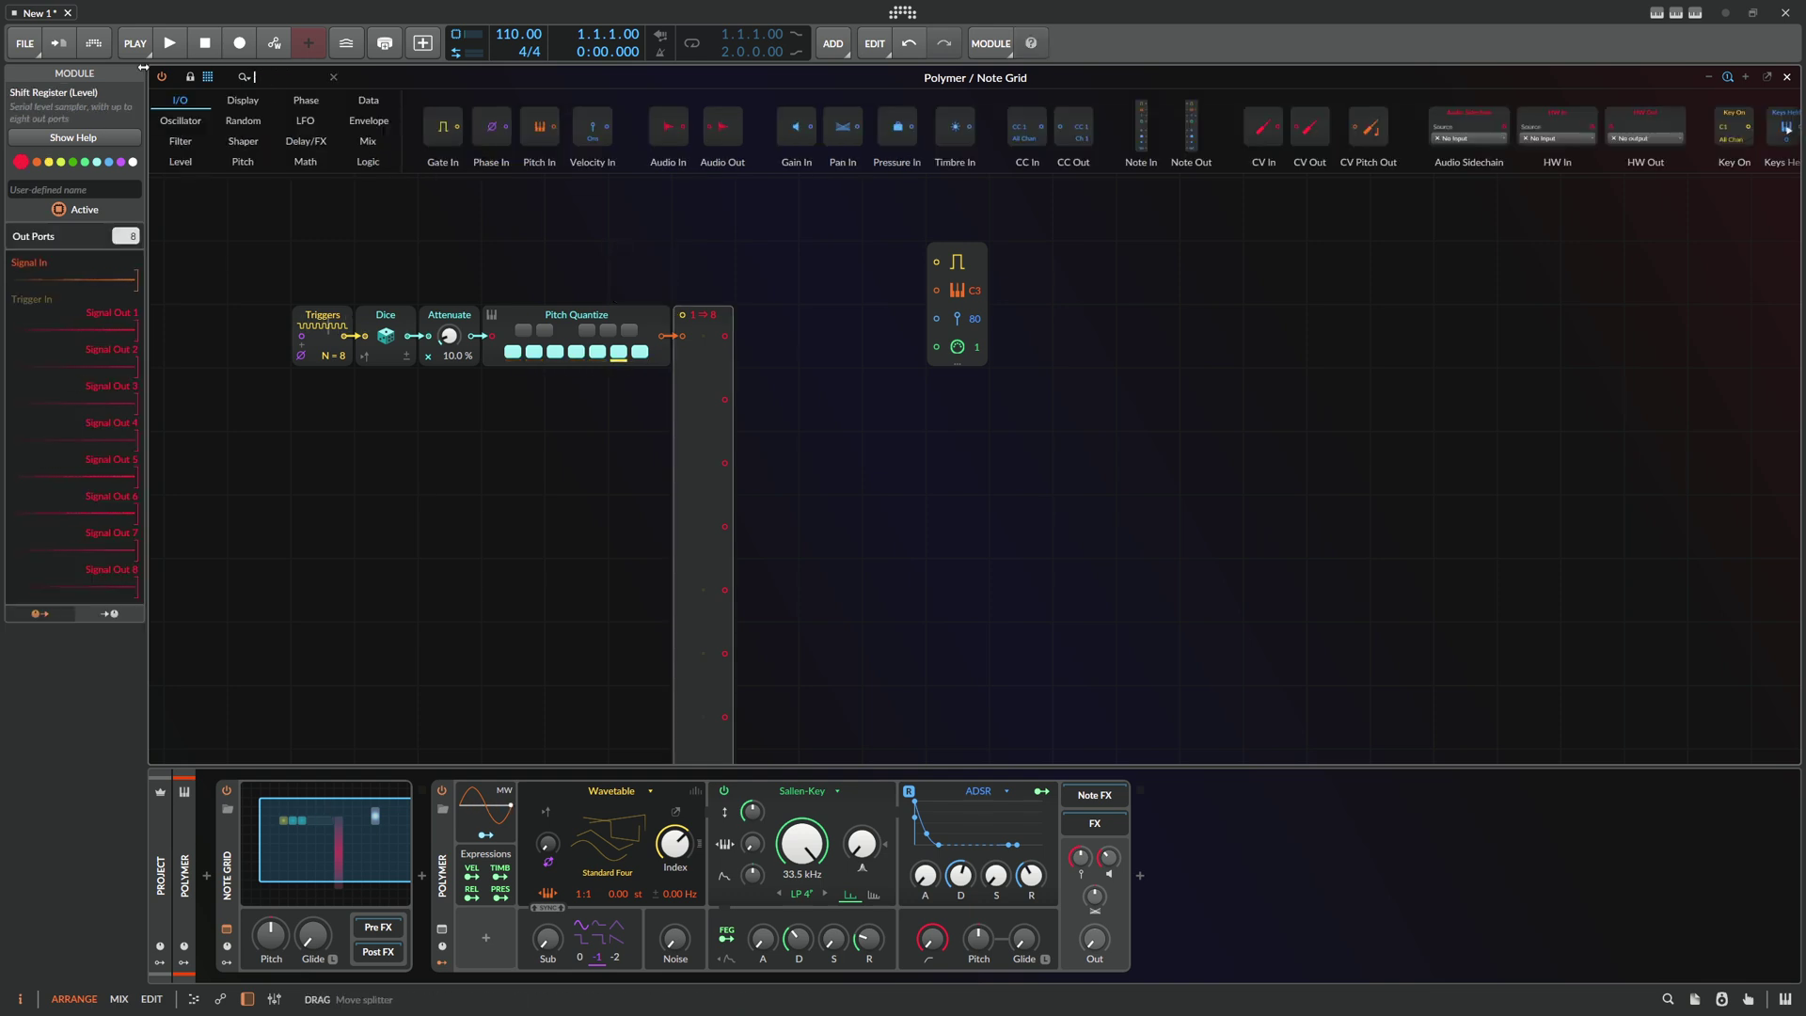
{"action": "type", "text": "sel"}
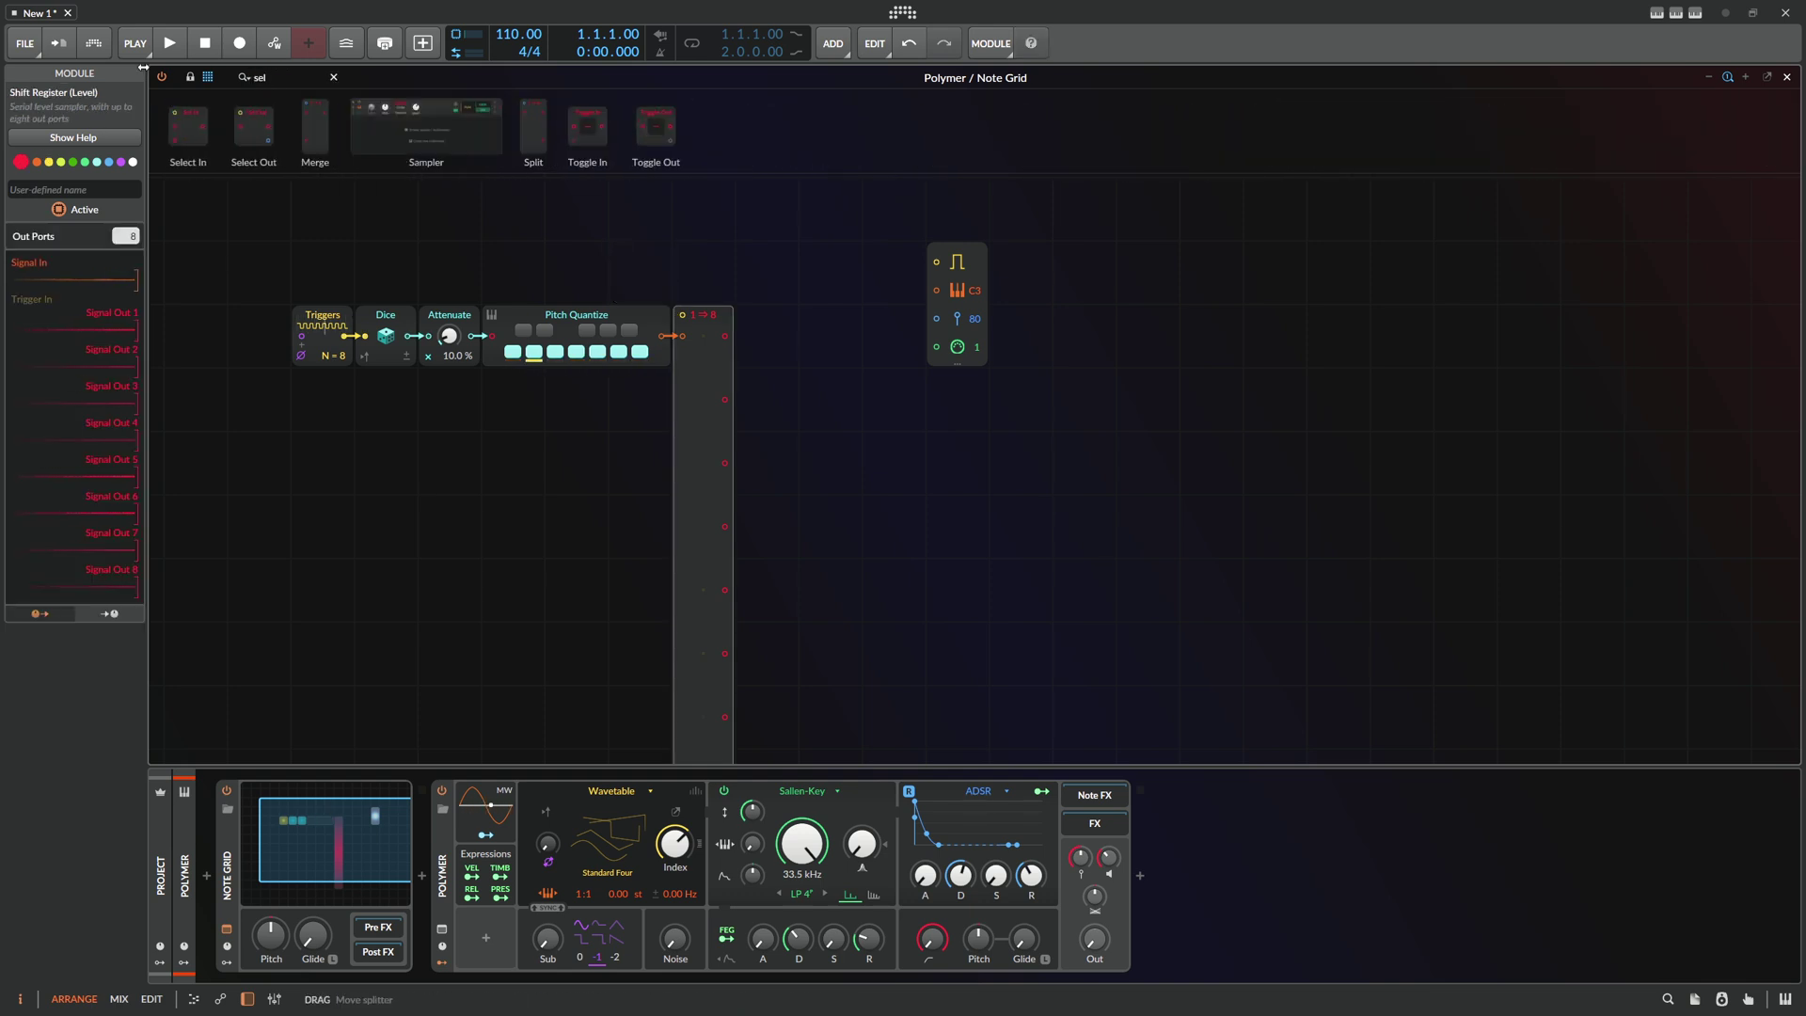
{"action": "left_click_drag", "start_coordinate": [188, 127], "coordinate": [636, 282]}
Add a Button module feeding Select In's select input and name it Rec
{"action": "left_click_drag", "start_coordinate": [278, 77], "coordinate": [121, 76]}
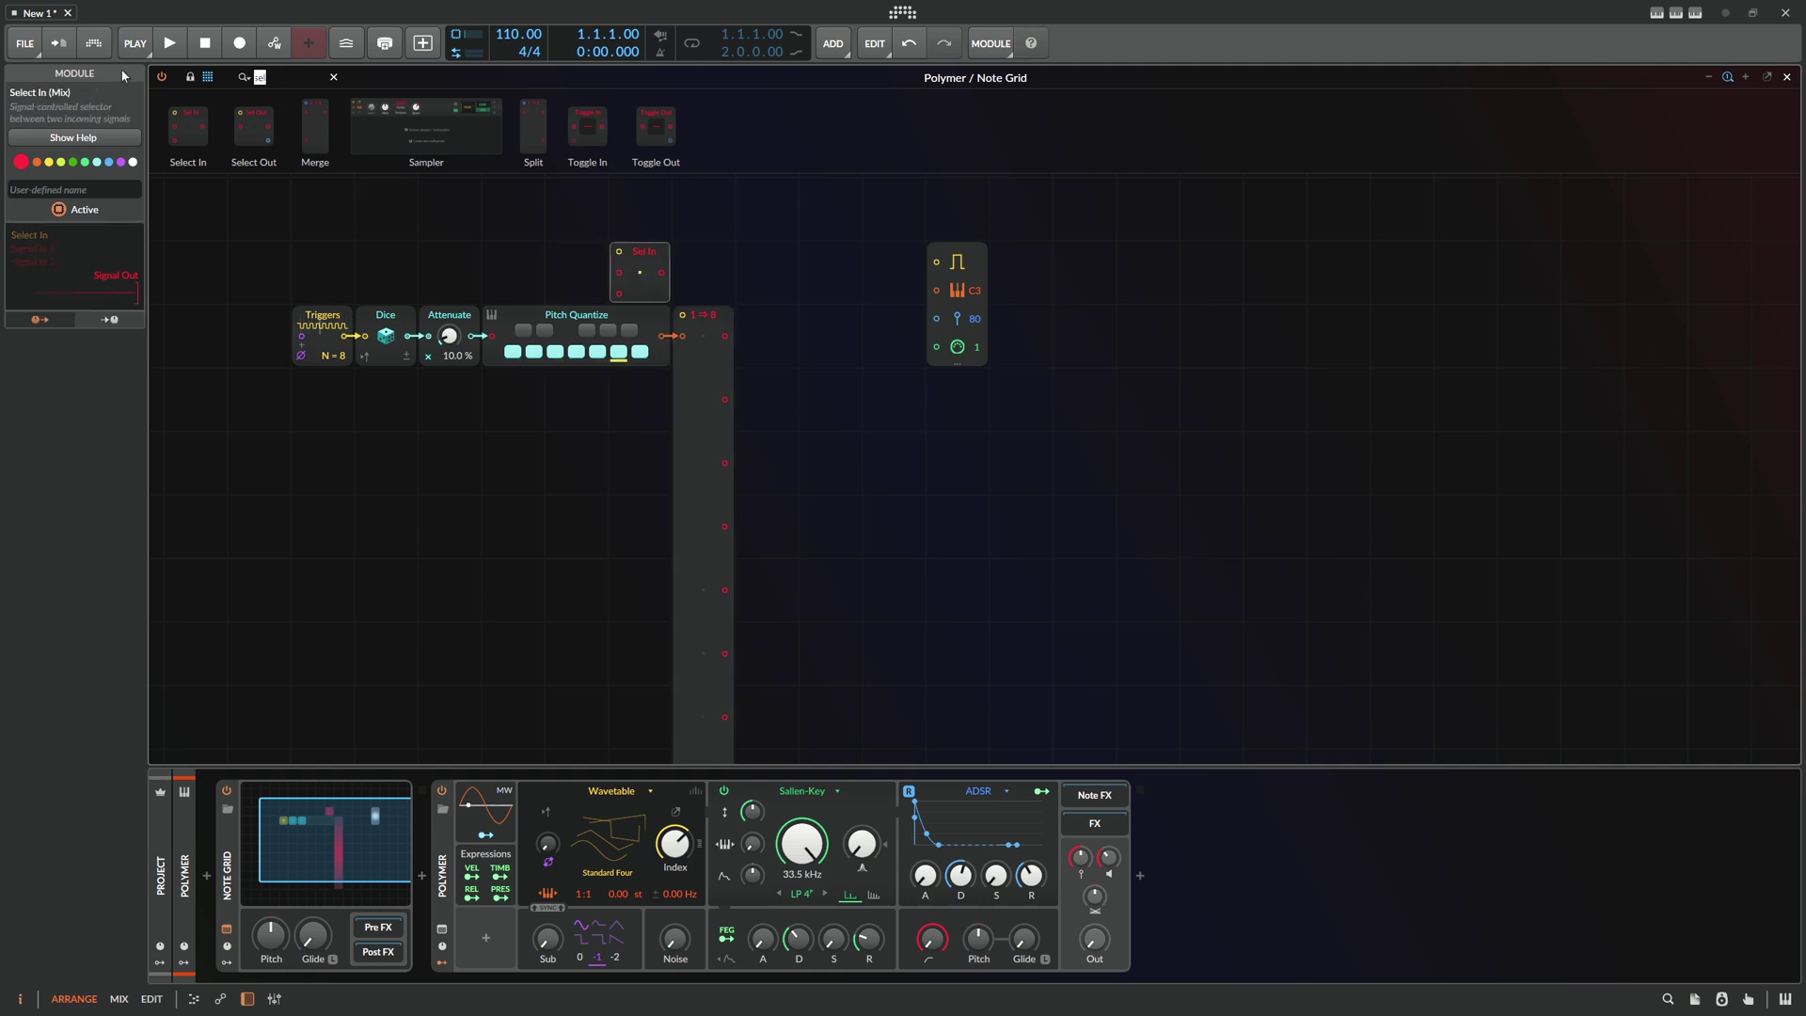
{"action": "type", "text": "butt"}
{"action": "left_click_drag", "start_coordinate": [186, 127], "coordinate": [598, 269]}
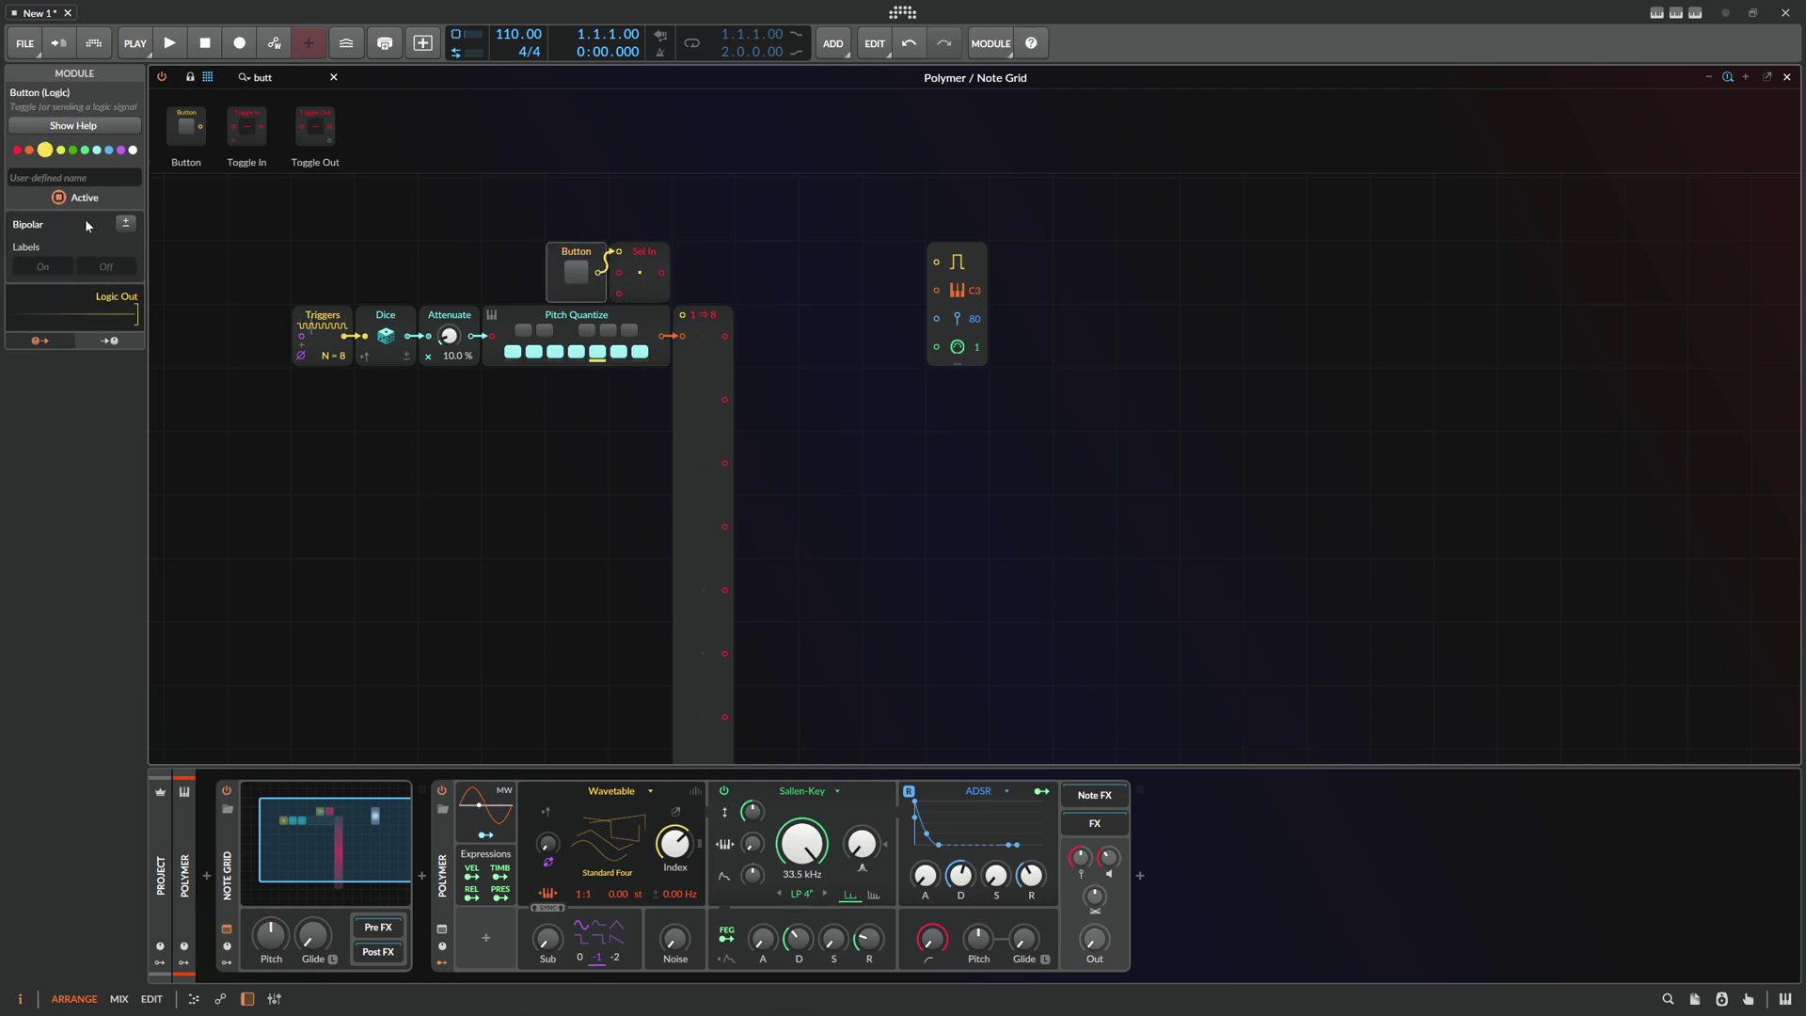
{"action": "left_click", "coordinate": [92, 178]}
{"action": "type", "text": "Rec"}
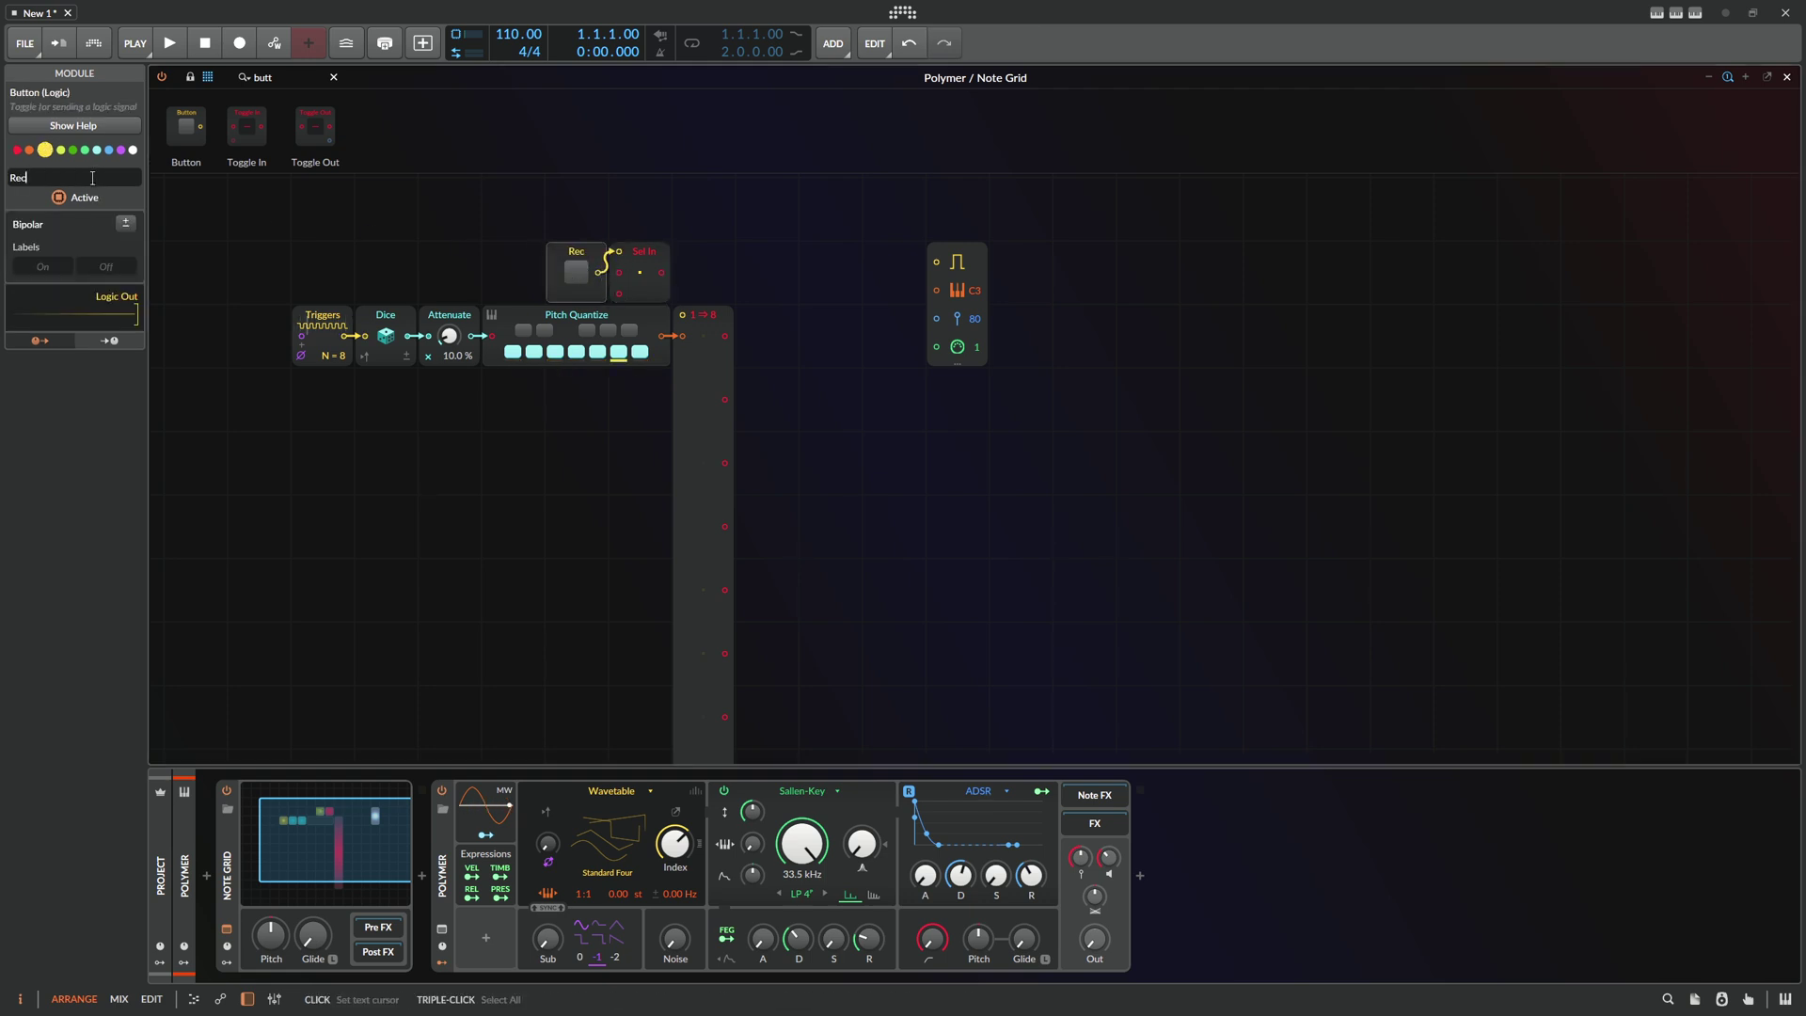
Route the Triggers output through Select In's second signal input into the Shift Register's trigger input and try the Rec button
{"action": "left_click", "coordinate": [579, 270]}
{"action": "left_click_drag", "start_coordinate": [344, 338], "coordinate": [702, 337]}
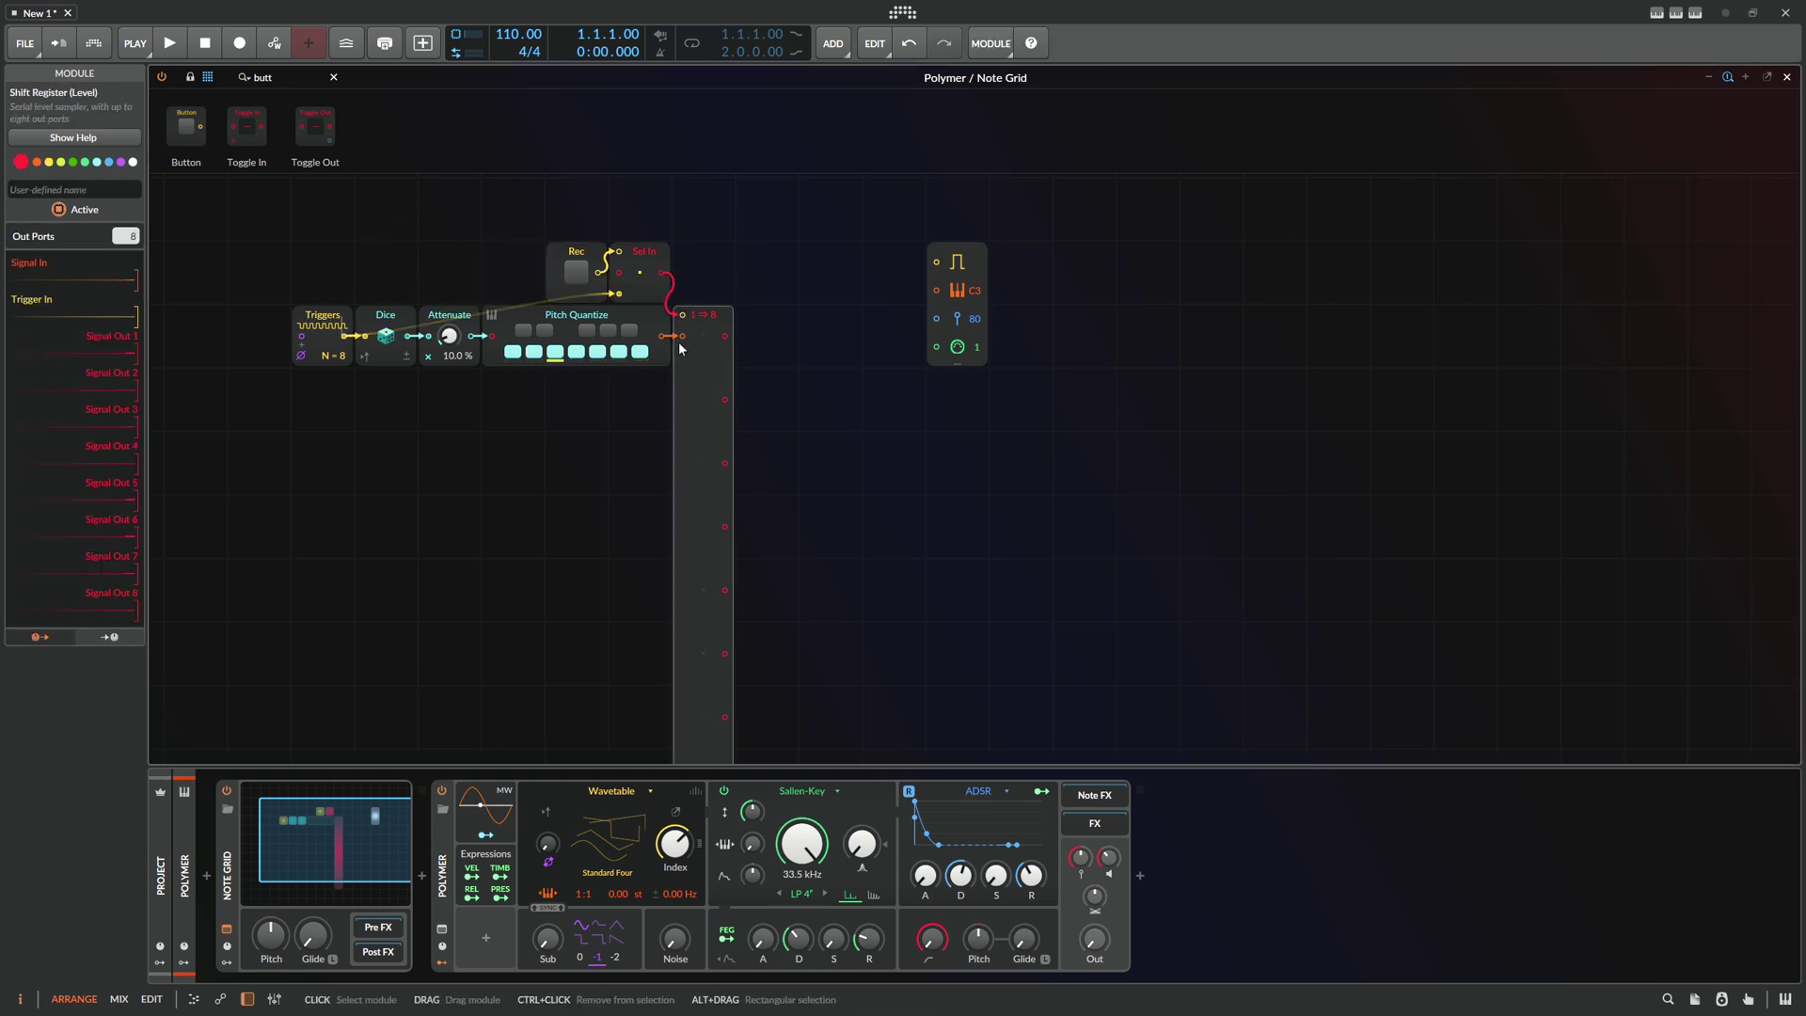
{"action": "left_click", "coordinate": [574, 273]}
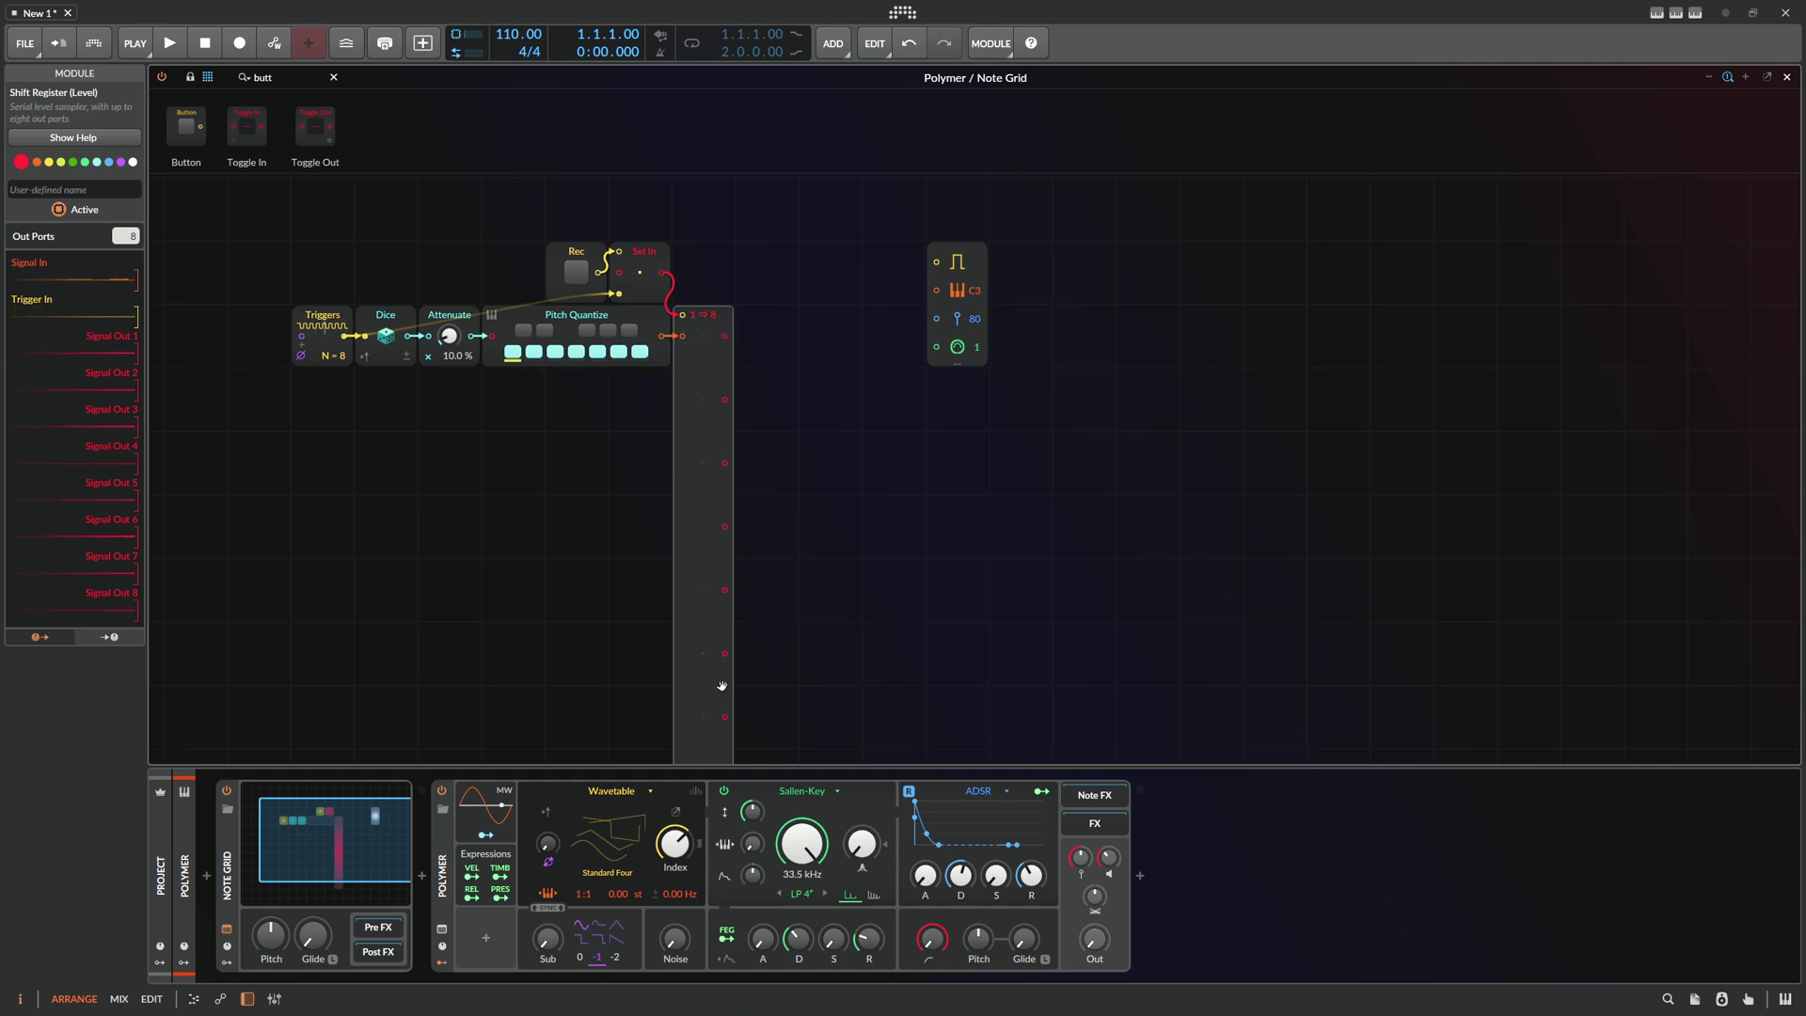
Place a Merge module directly beside the Shift Register and set it to 8 in ports
{"action": "left_click_drag", "start_coordinate": [641, 528], "coordinate": [505, 467]}
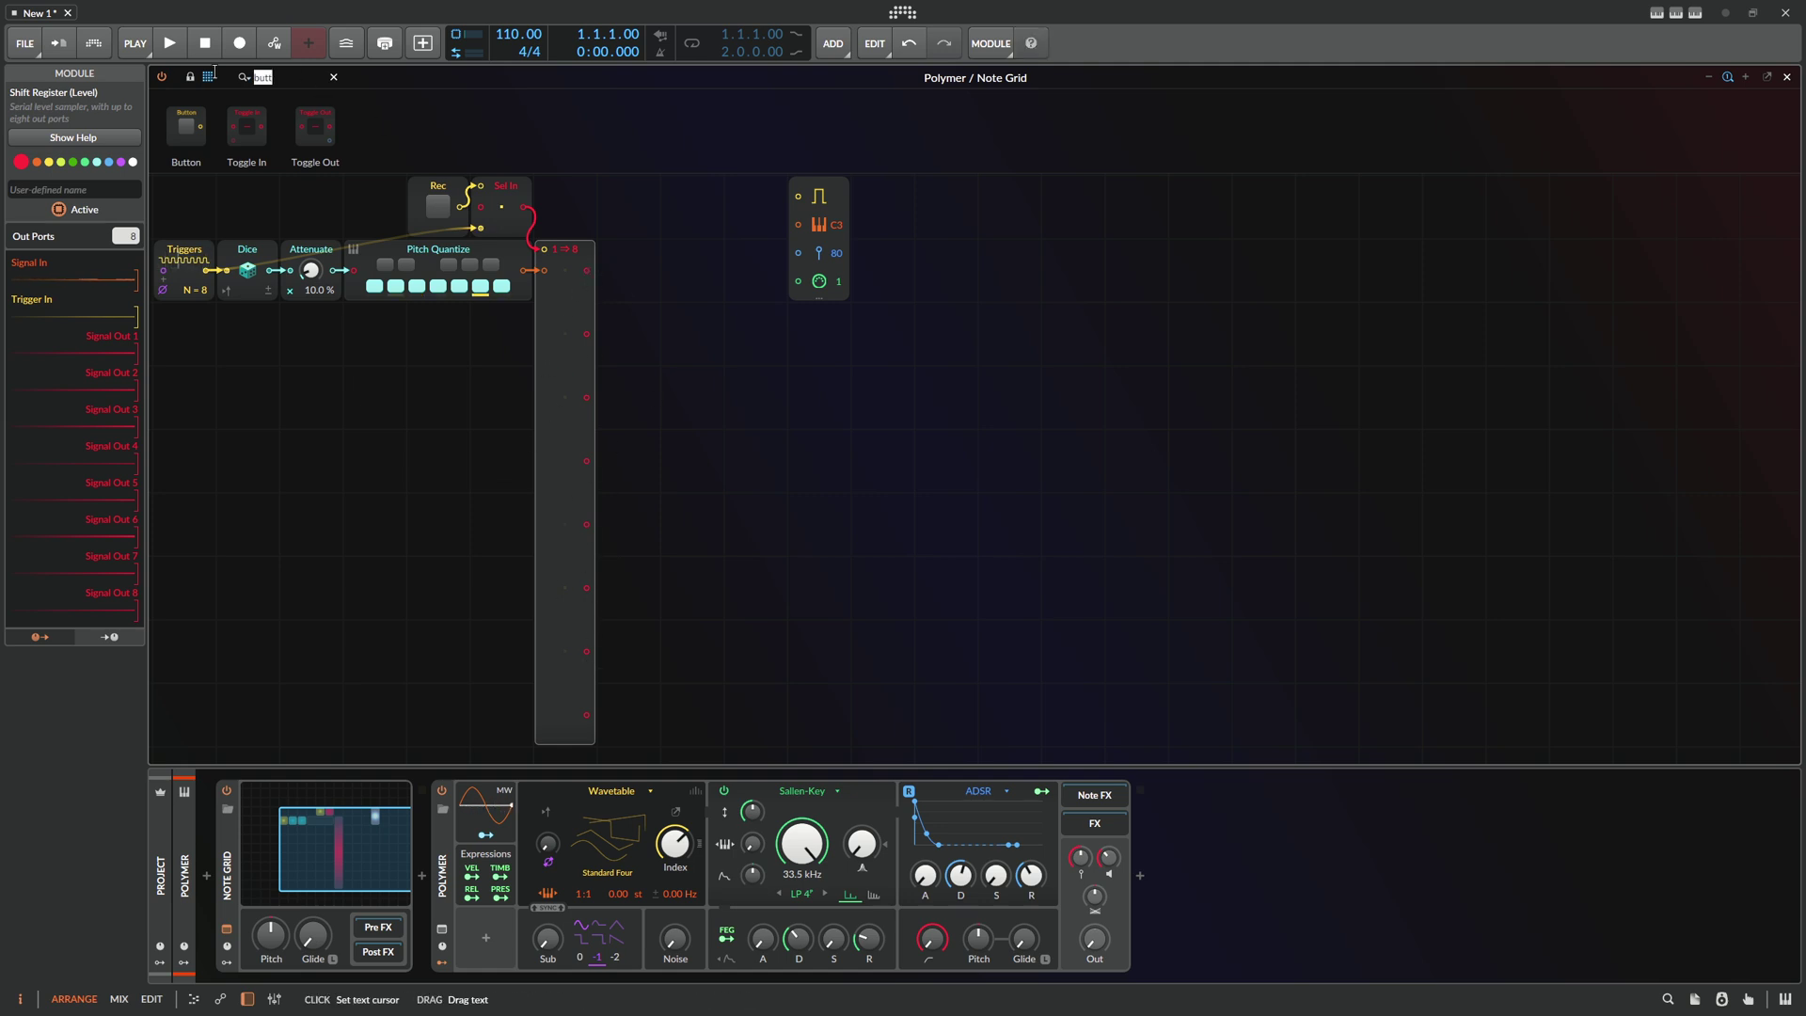
{"action": "key", "text": "BackSpace"}
{"action": "key", "text": "BackSpace"}
{"action": "key", "text": "BackSpace"}
{"action": "key", "text": "BackSpace"}
{"action": "type", "text": "merge"}
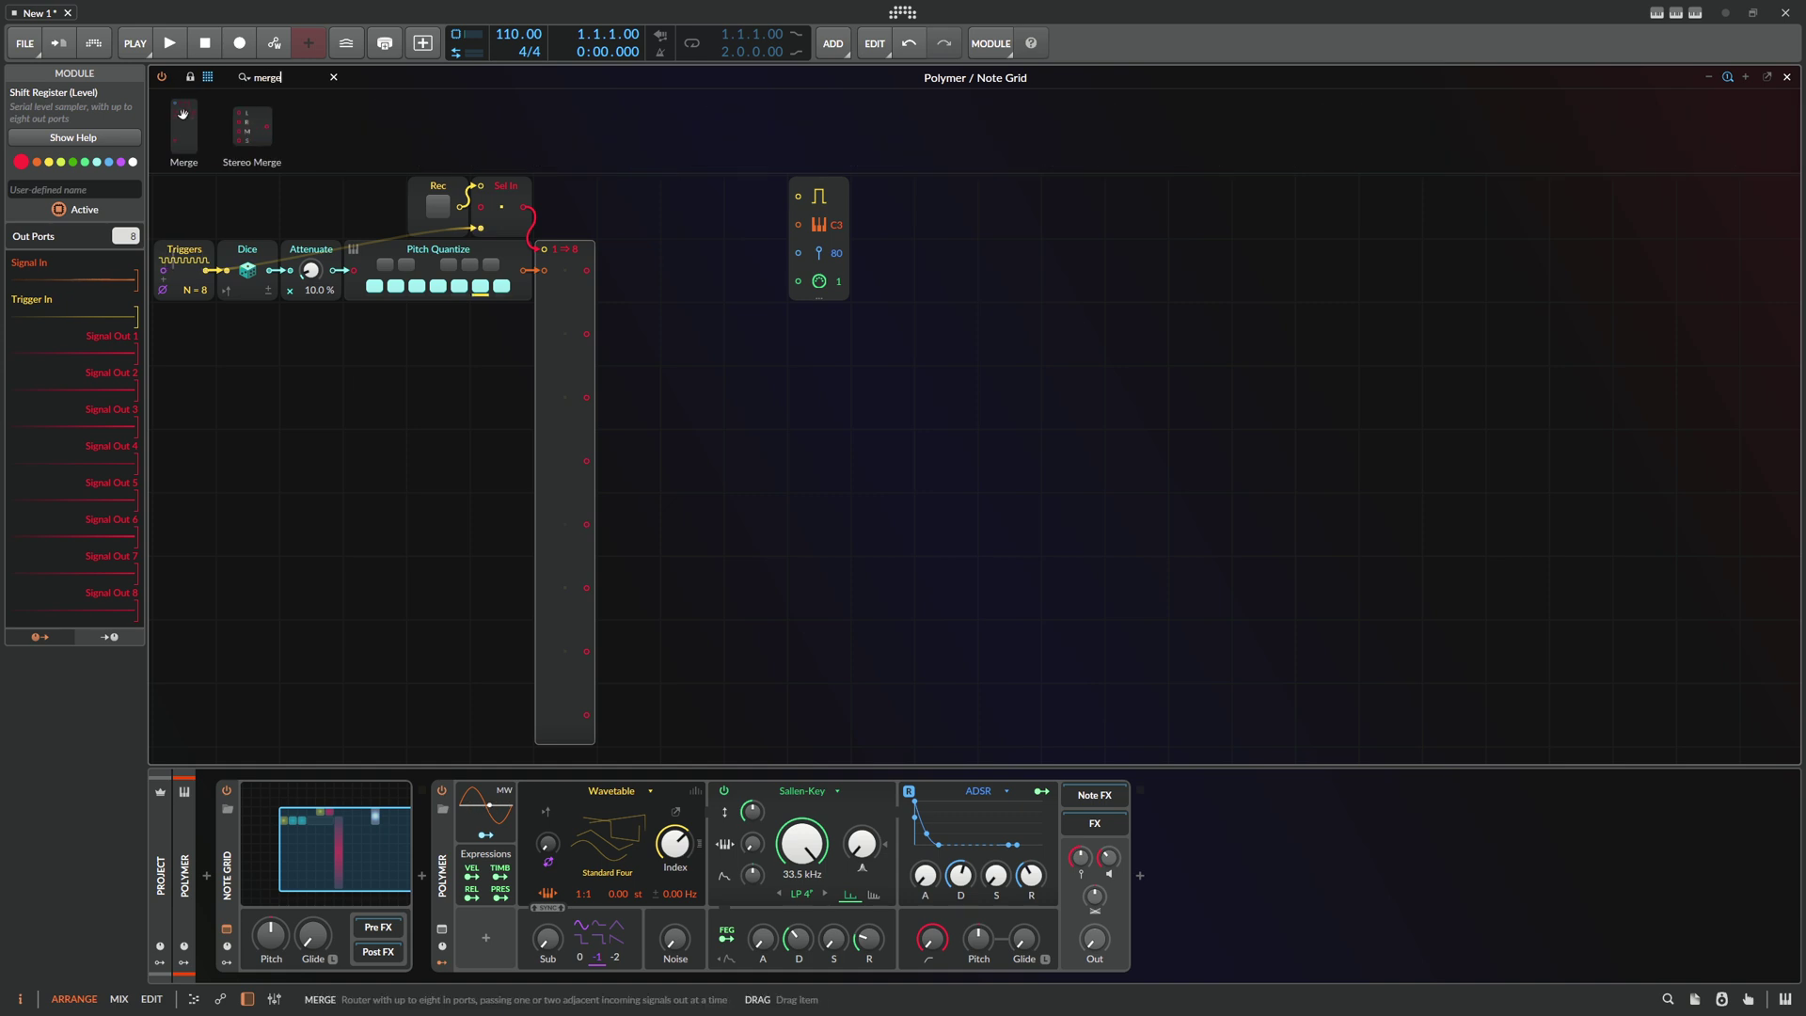
{"action": "key", "text": "Return"}
{"action": "left_click_drag", "start_coordinate": [126, 247], "coordinate": [126, 148]}
Connect all eight Shift Register outputs to the matching Merge signal inputs
{"action": "left_click_drag", "start_coordinate": [586, 270], "coordinate": [607, 271]}
{"action": "left_click_drag", "start_coordinate": [587, 334], "coordinate": [608, 334]}
{"action": "left_click_drag", "start_coordinate": [586, 397], "coordinate": [607, 398]}
{"action": "left_click_drag", "start_coordinate": [608, 460], "coordinate": [587, 460]}
{"action": "left_click_drag", "start_coordinate": [587, 524], "coordinate": [607, 524]}
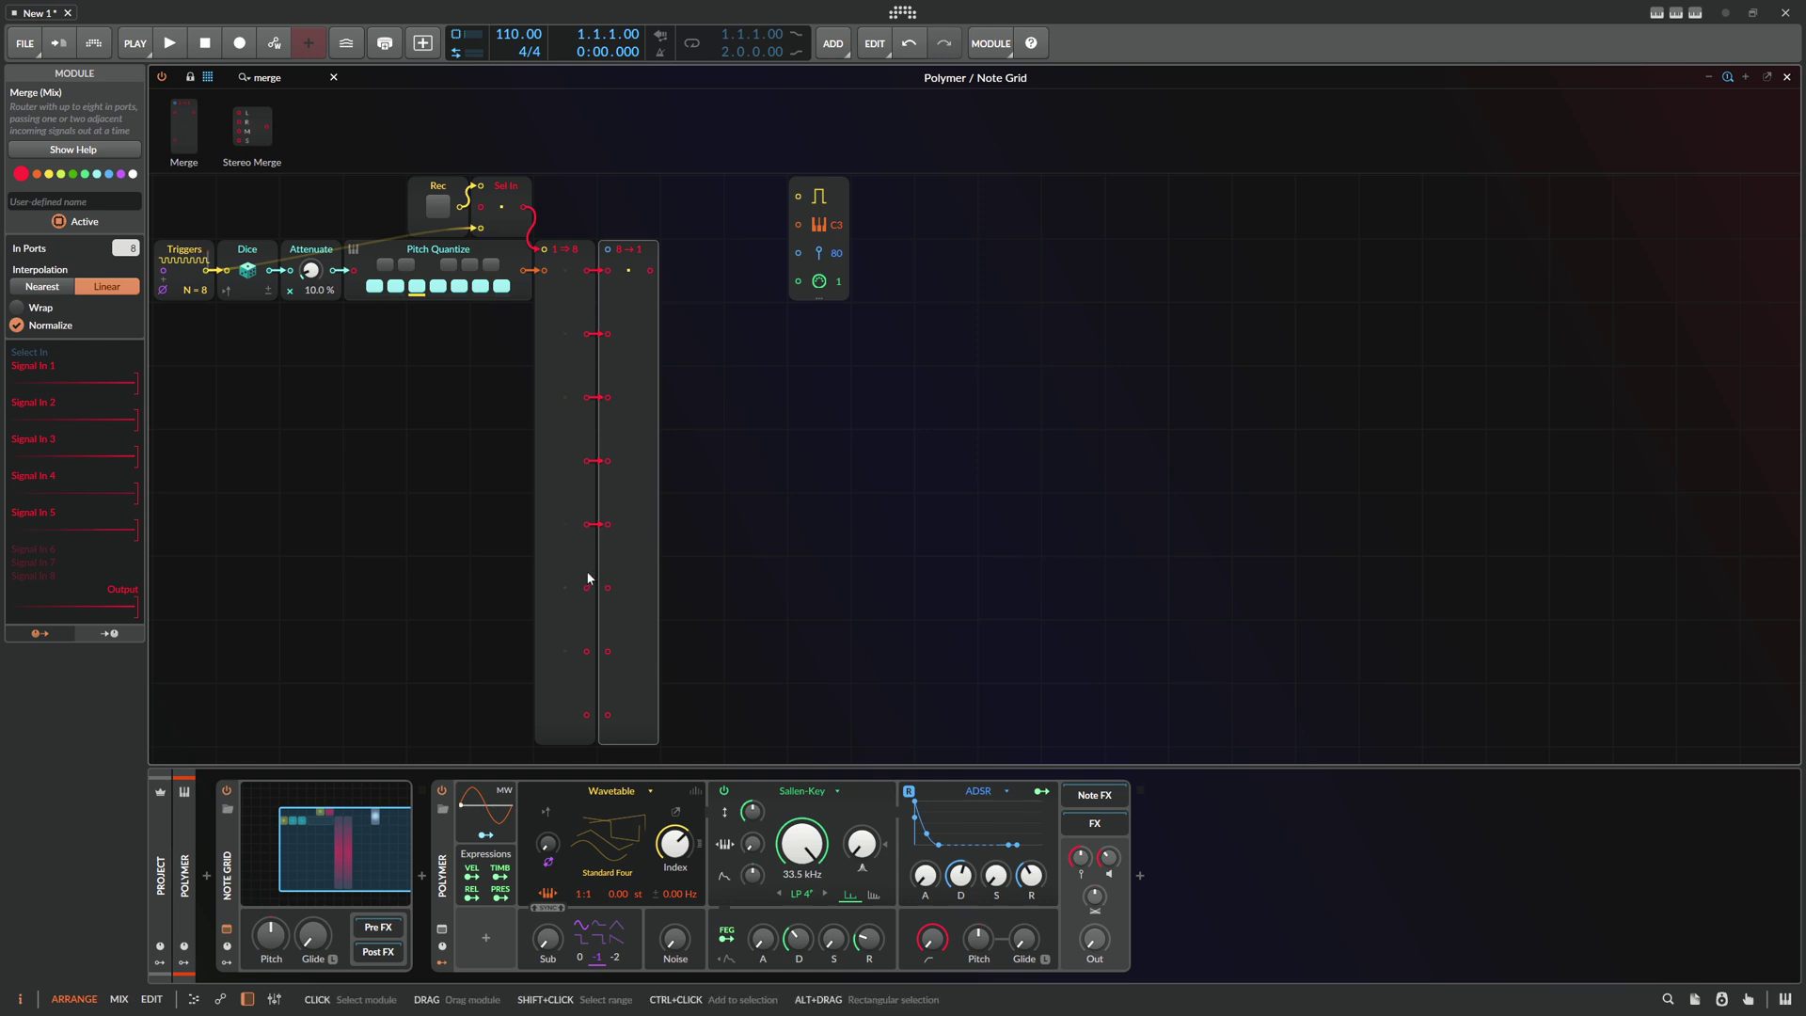
{"action": "left_click_drag", "start_coordinate": [587, 587], "coordinate": [608, 587]}
{"action": "left_click_drag", "start_coordinate": [587, 651], "coordinate": [608, 651]}
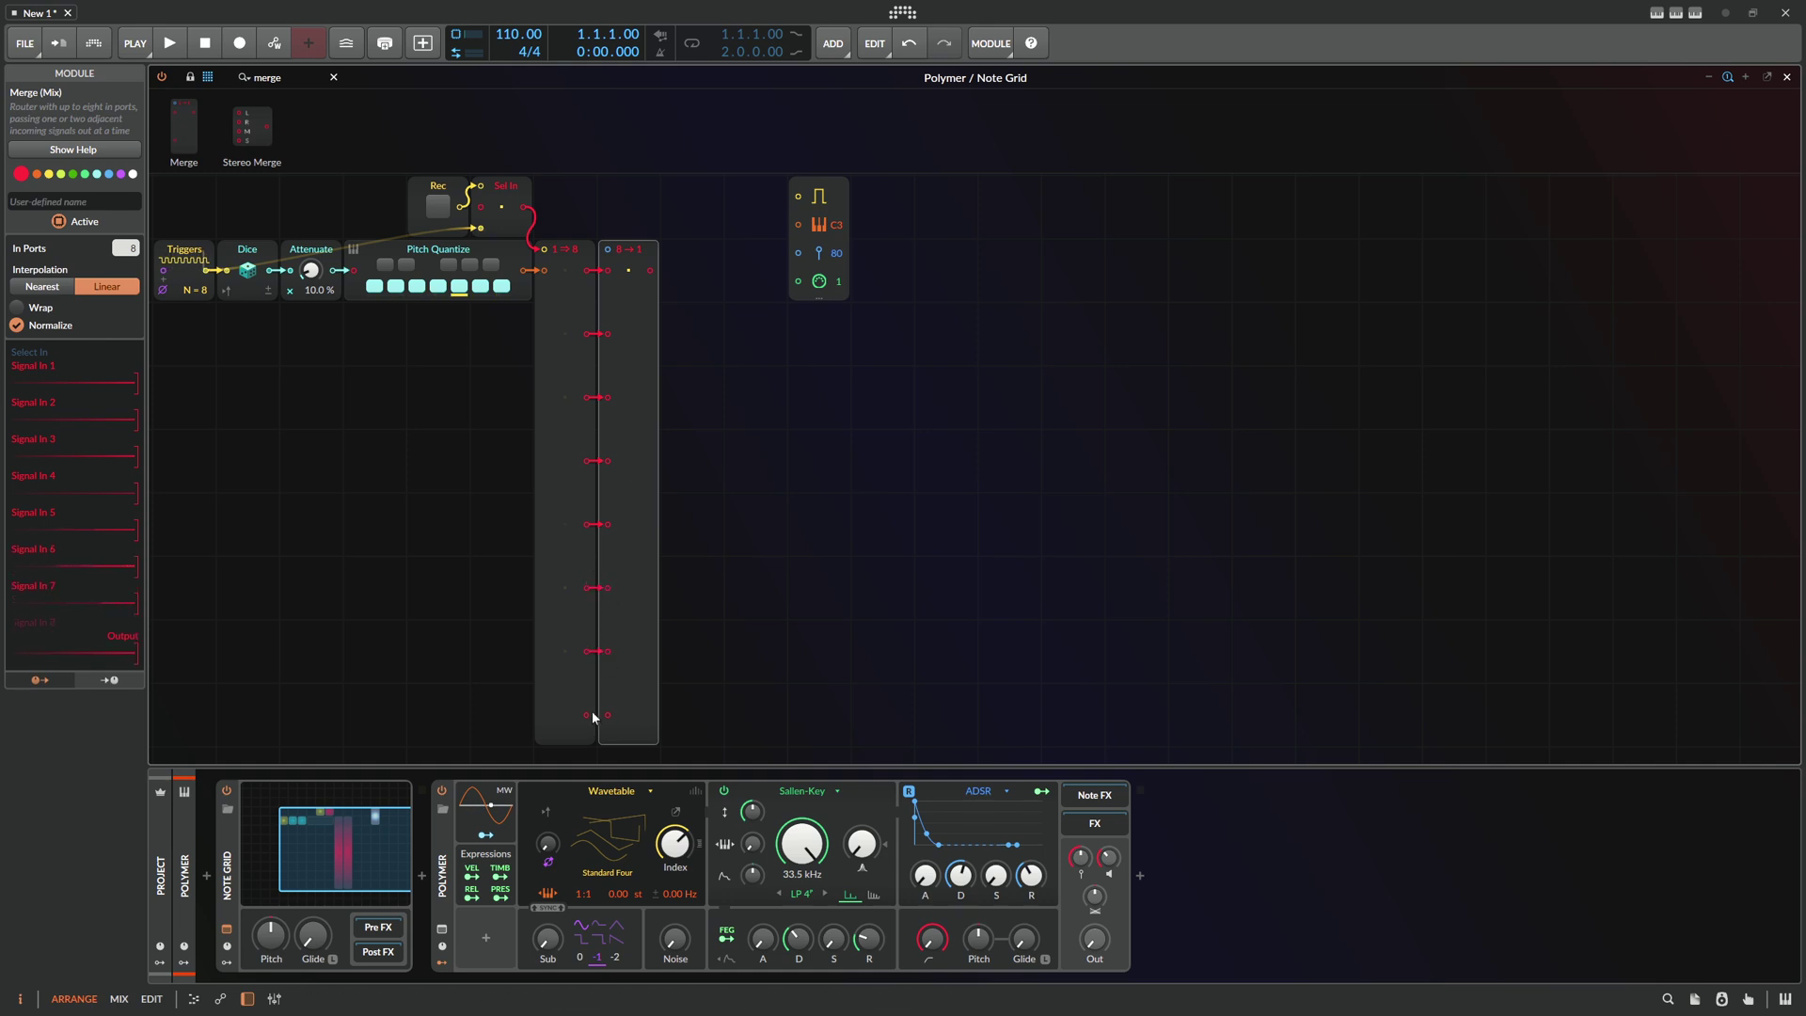
{"action": "left_click_drag", "start_coordinate": [587, 714], "coordinate": [608, 714]}
Place a Ø Counter module above Merge and connect its phase output to Merge's select input
{"action": "scroll", "coordinate": [715, 449], "scroll_direction": "up", "scroll_amount": 2}
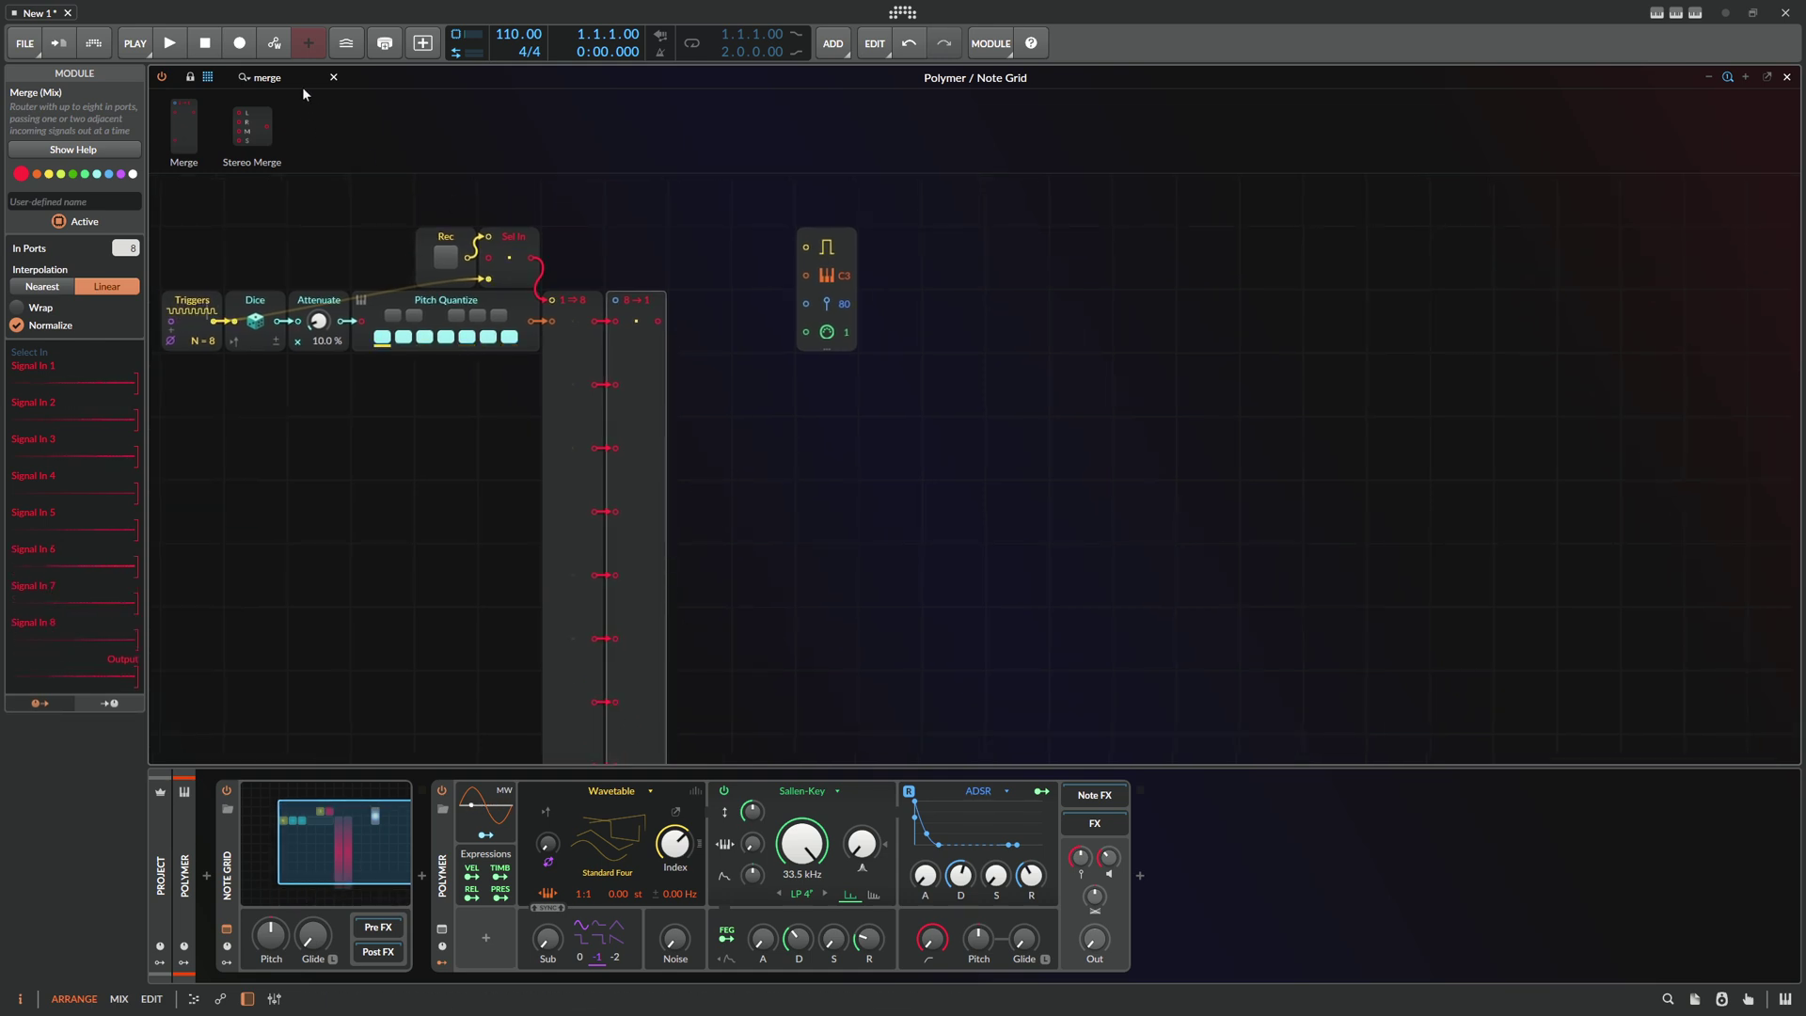
{"action": "type", "text": "counter"}
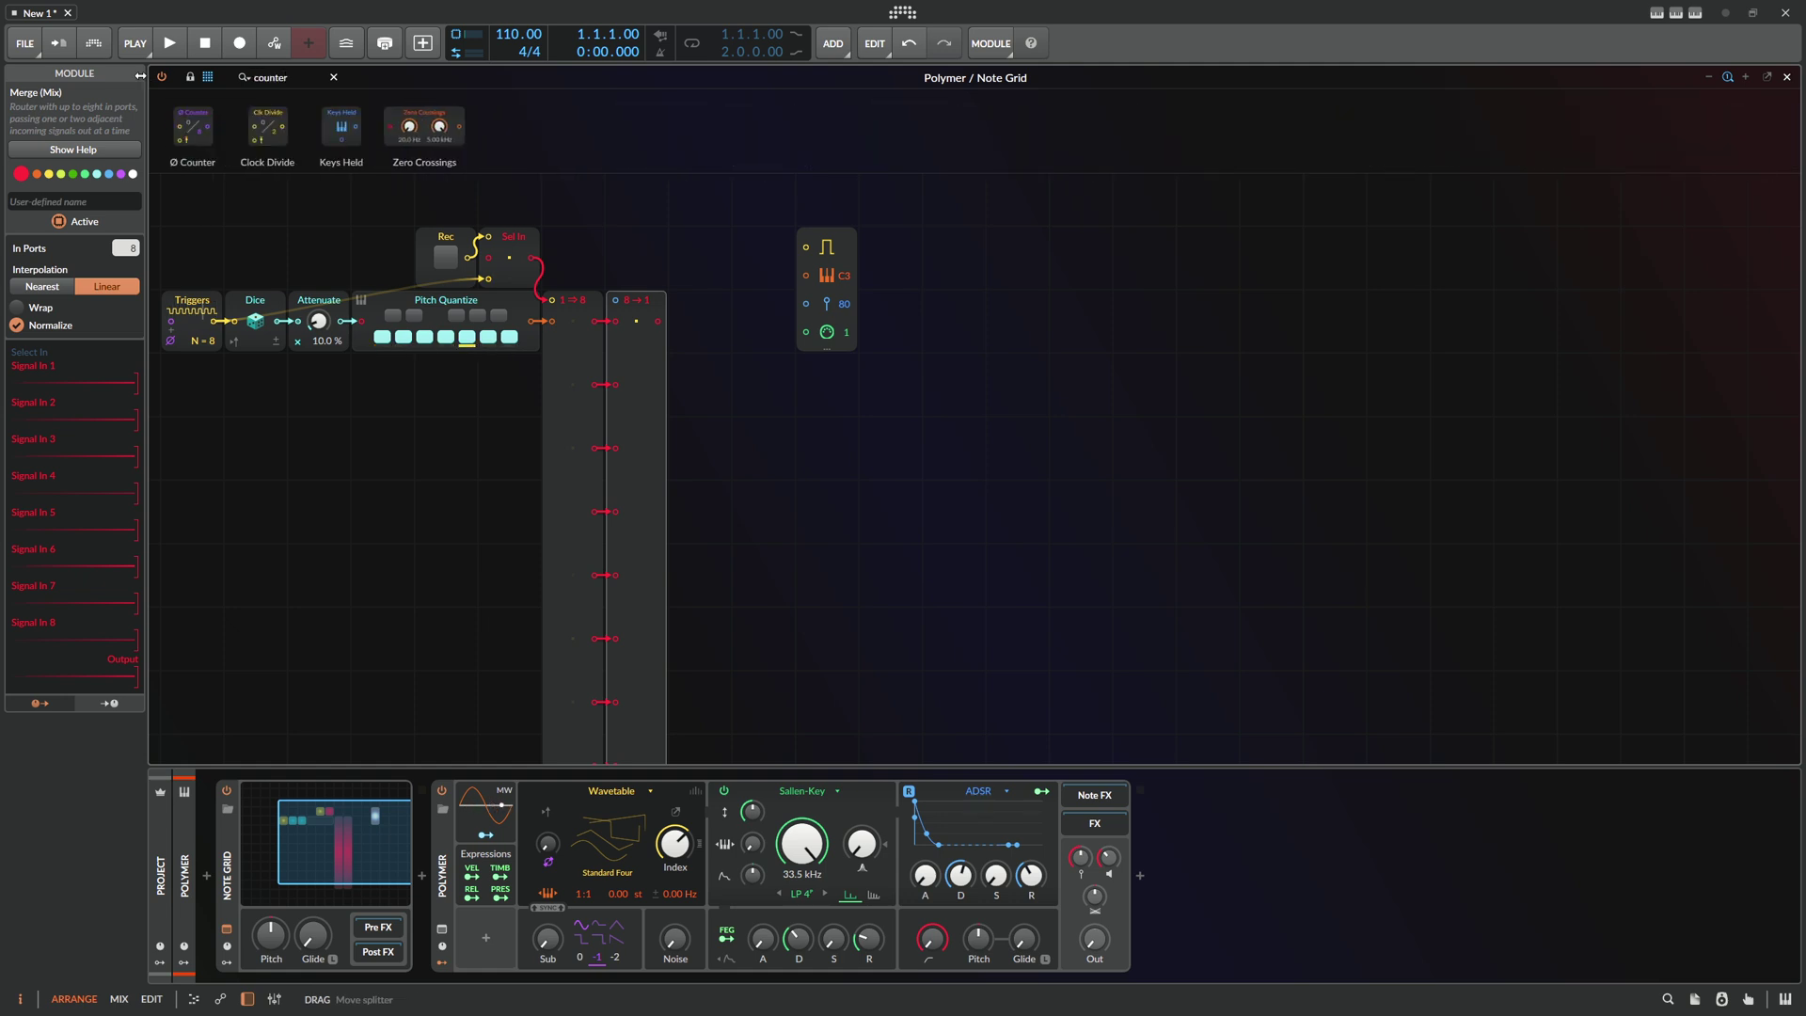
{"action": "left_click_drag", "start_coordinate": [209, 133], "coordinate": [644, 265]}
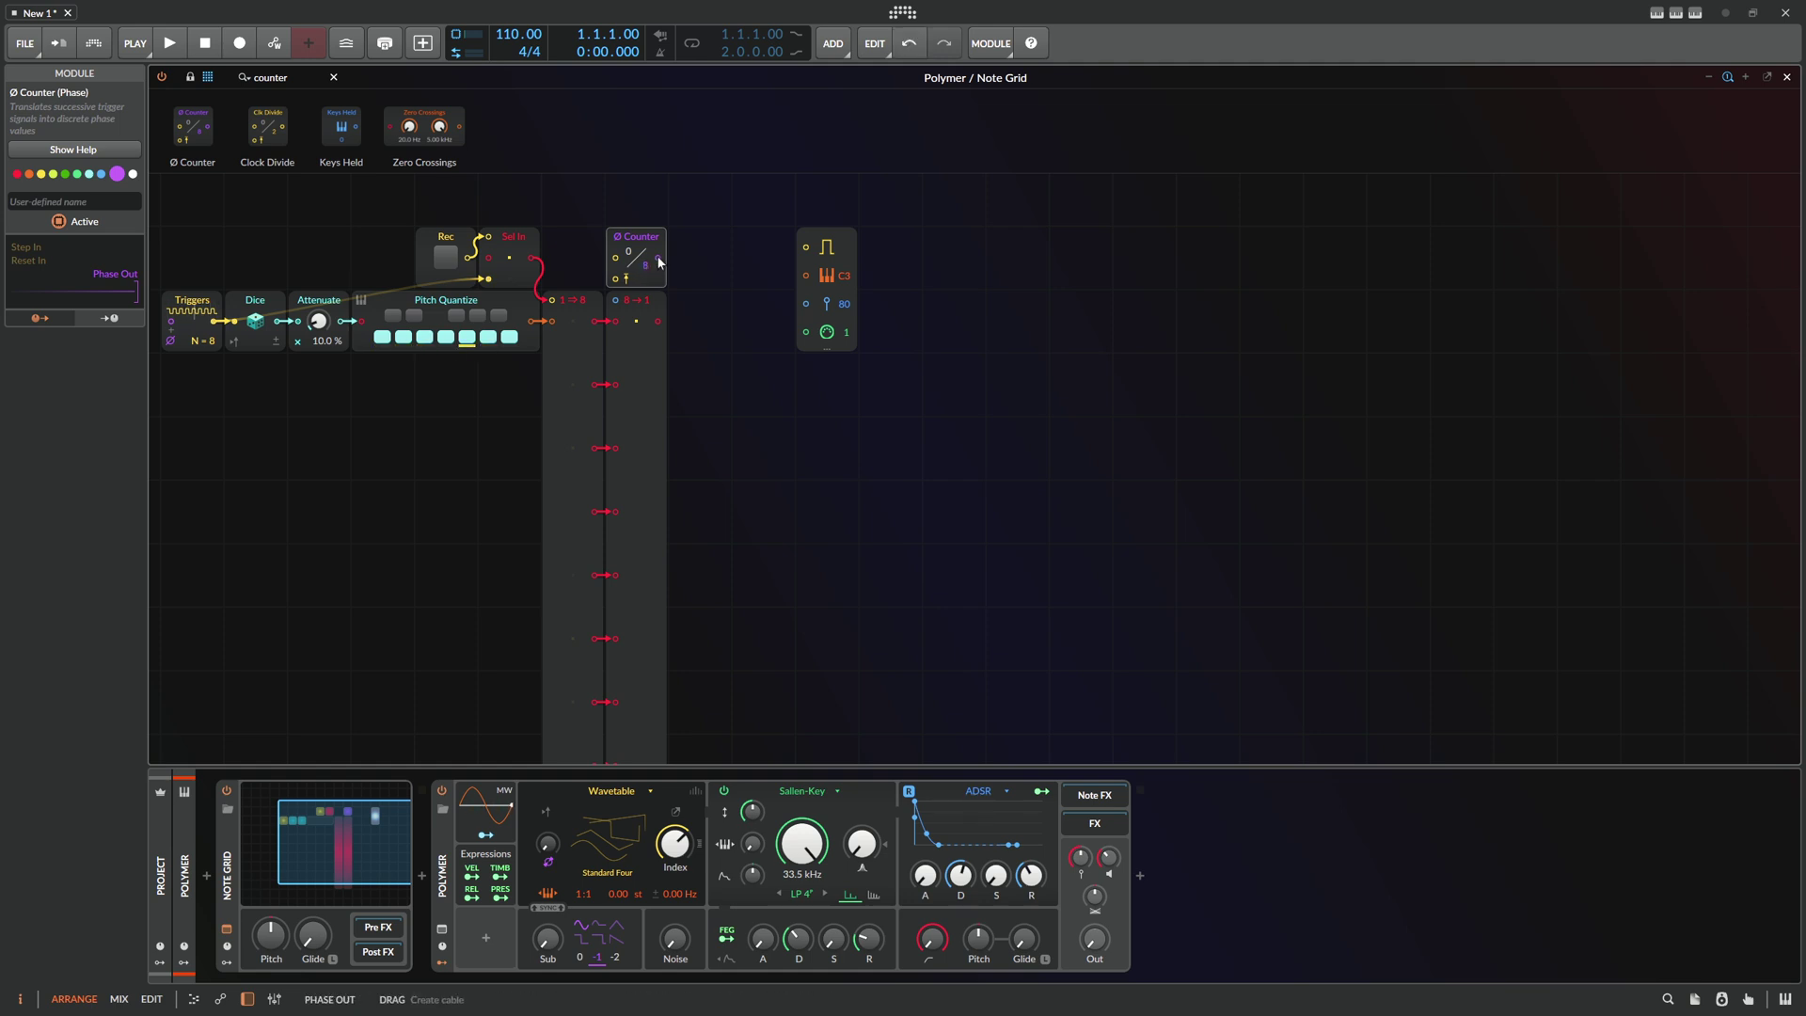
{"action": "left_click_drag", "start_coordinate": [657, 256], "coordinate": [614, 300]}
Set Merge's interpolation to Nearest and connect the Triggers output to the Ø Counter's step input
{"action": "left_click", "coordinate": [638, 365]}
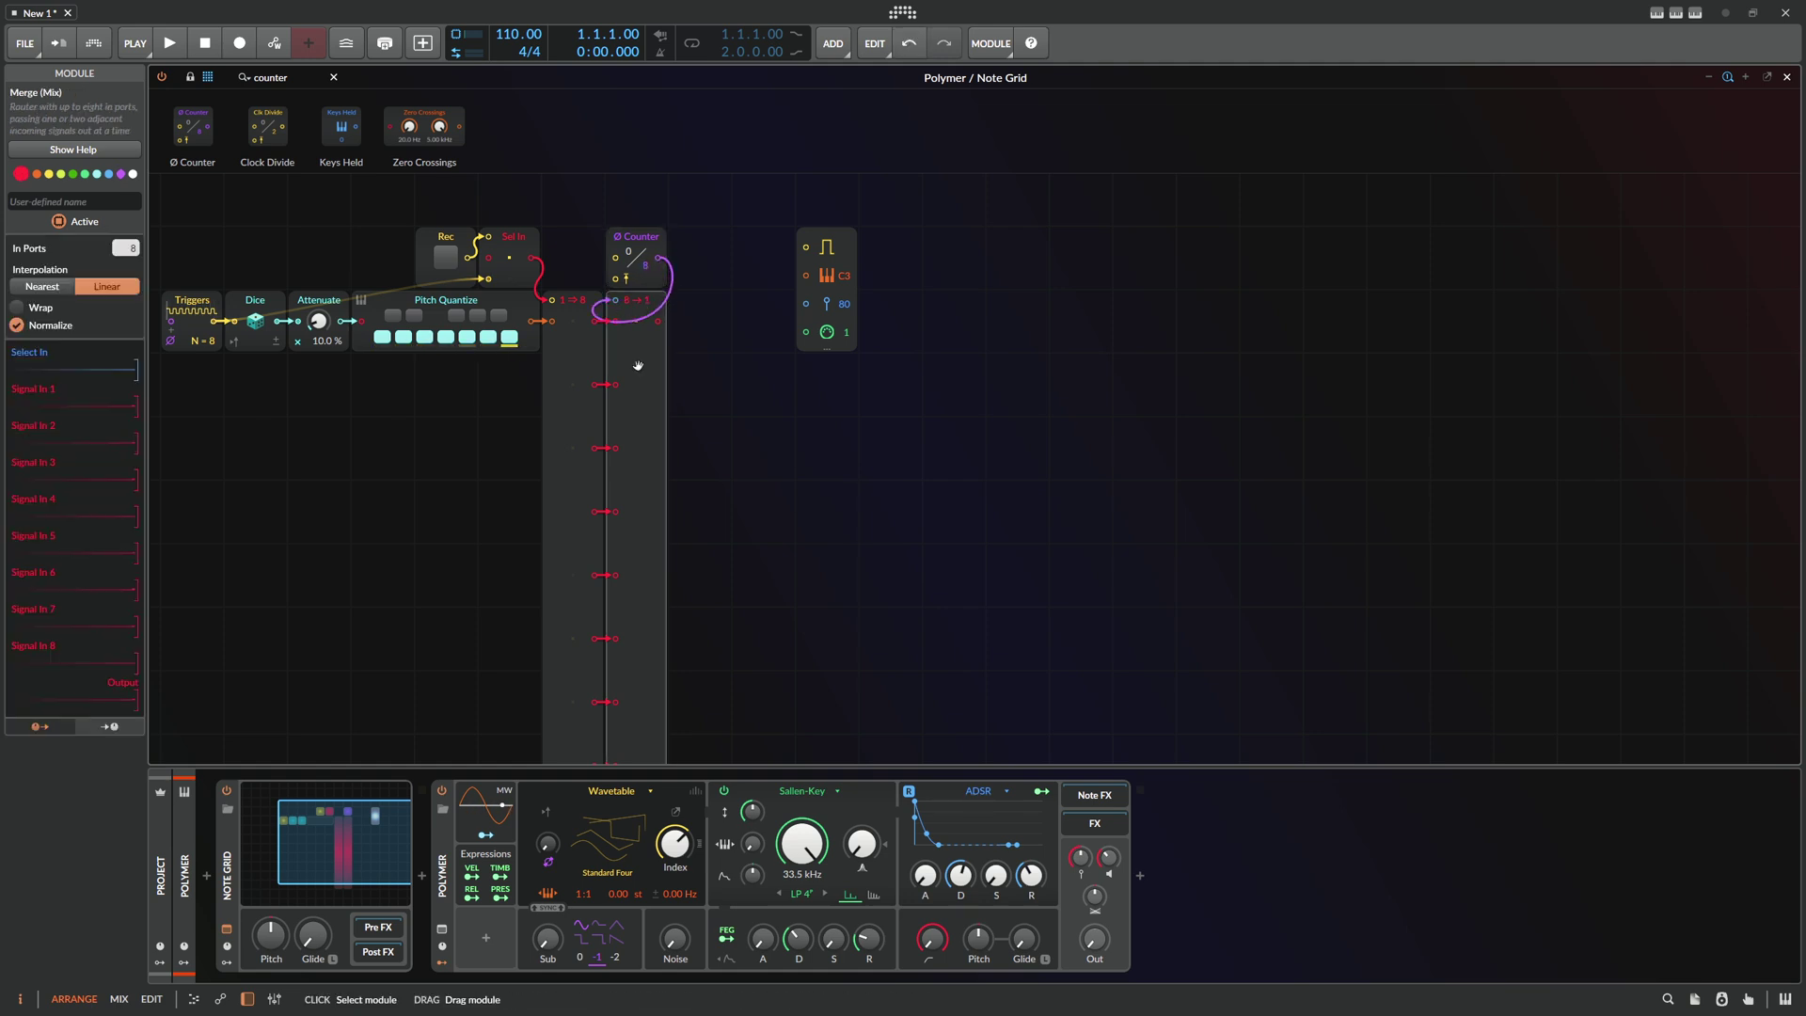
{"action": "left_click", "coordinate": [42, 286]}
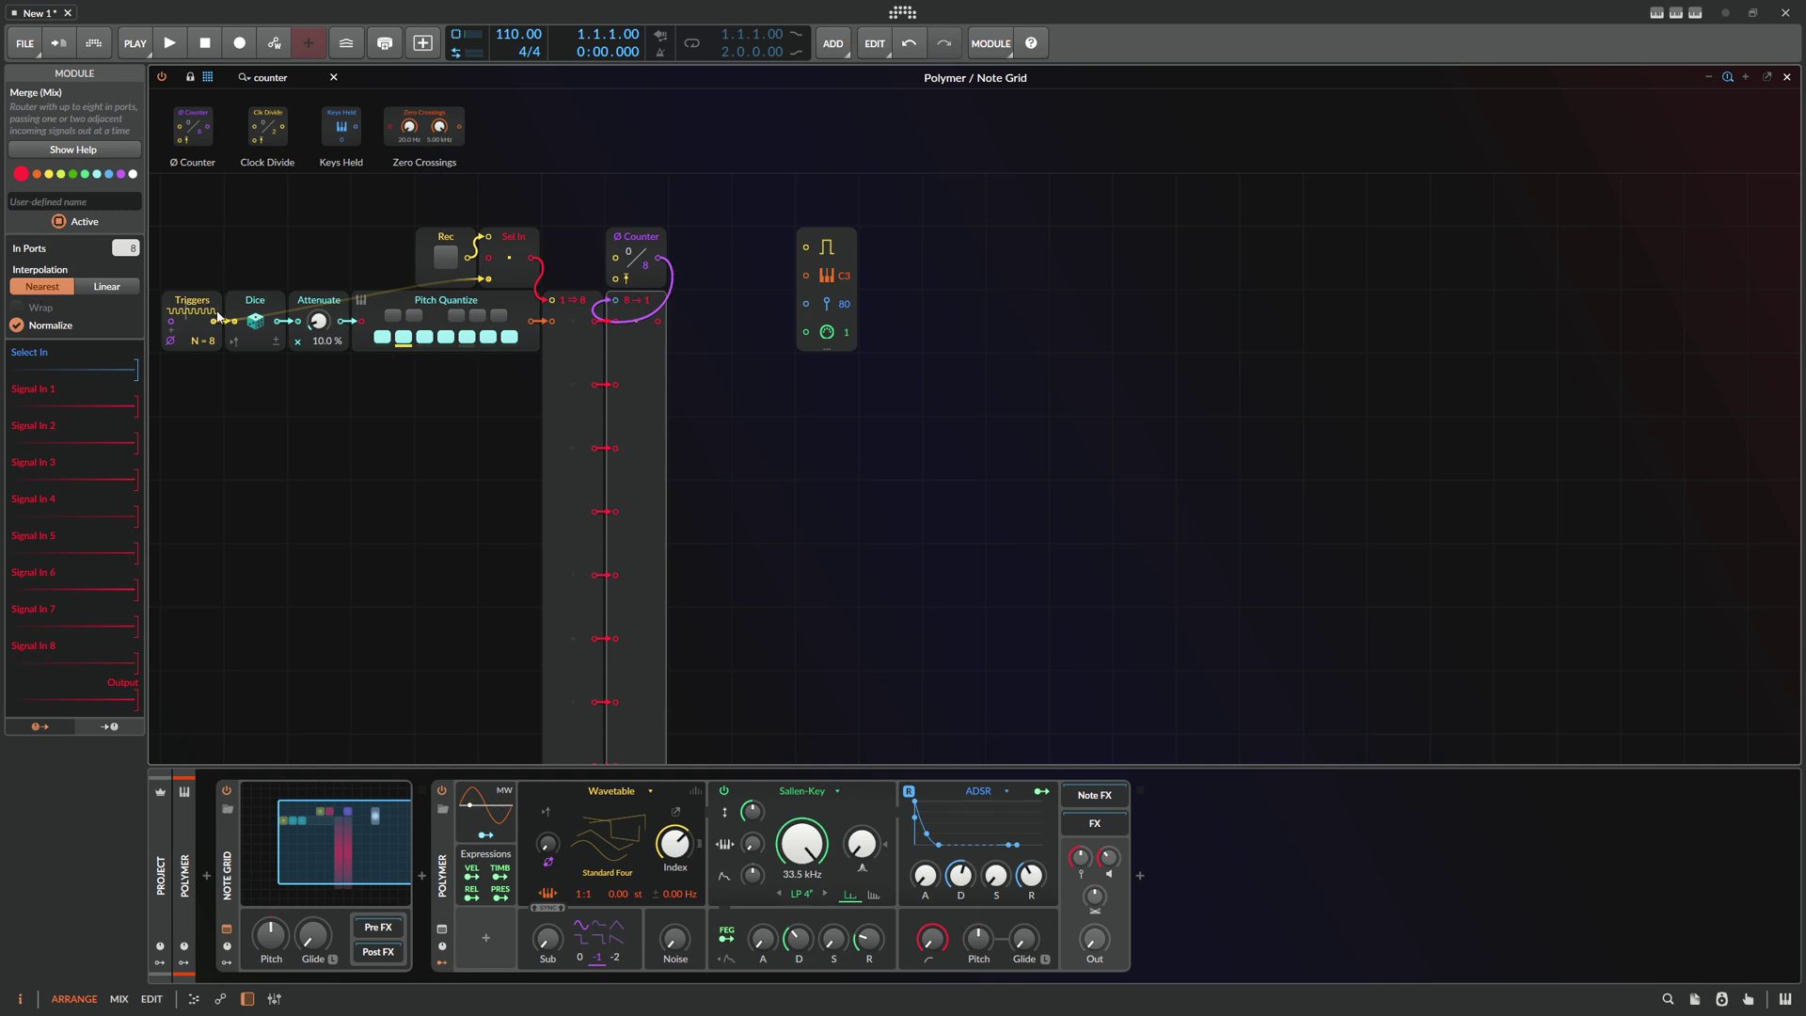
{"action": "left_click_drag", "start_coordinate": [218, 318], "coordinate": [615, 257]}
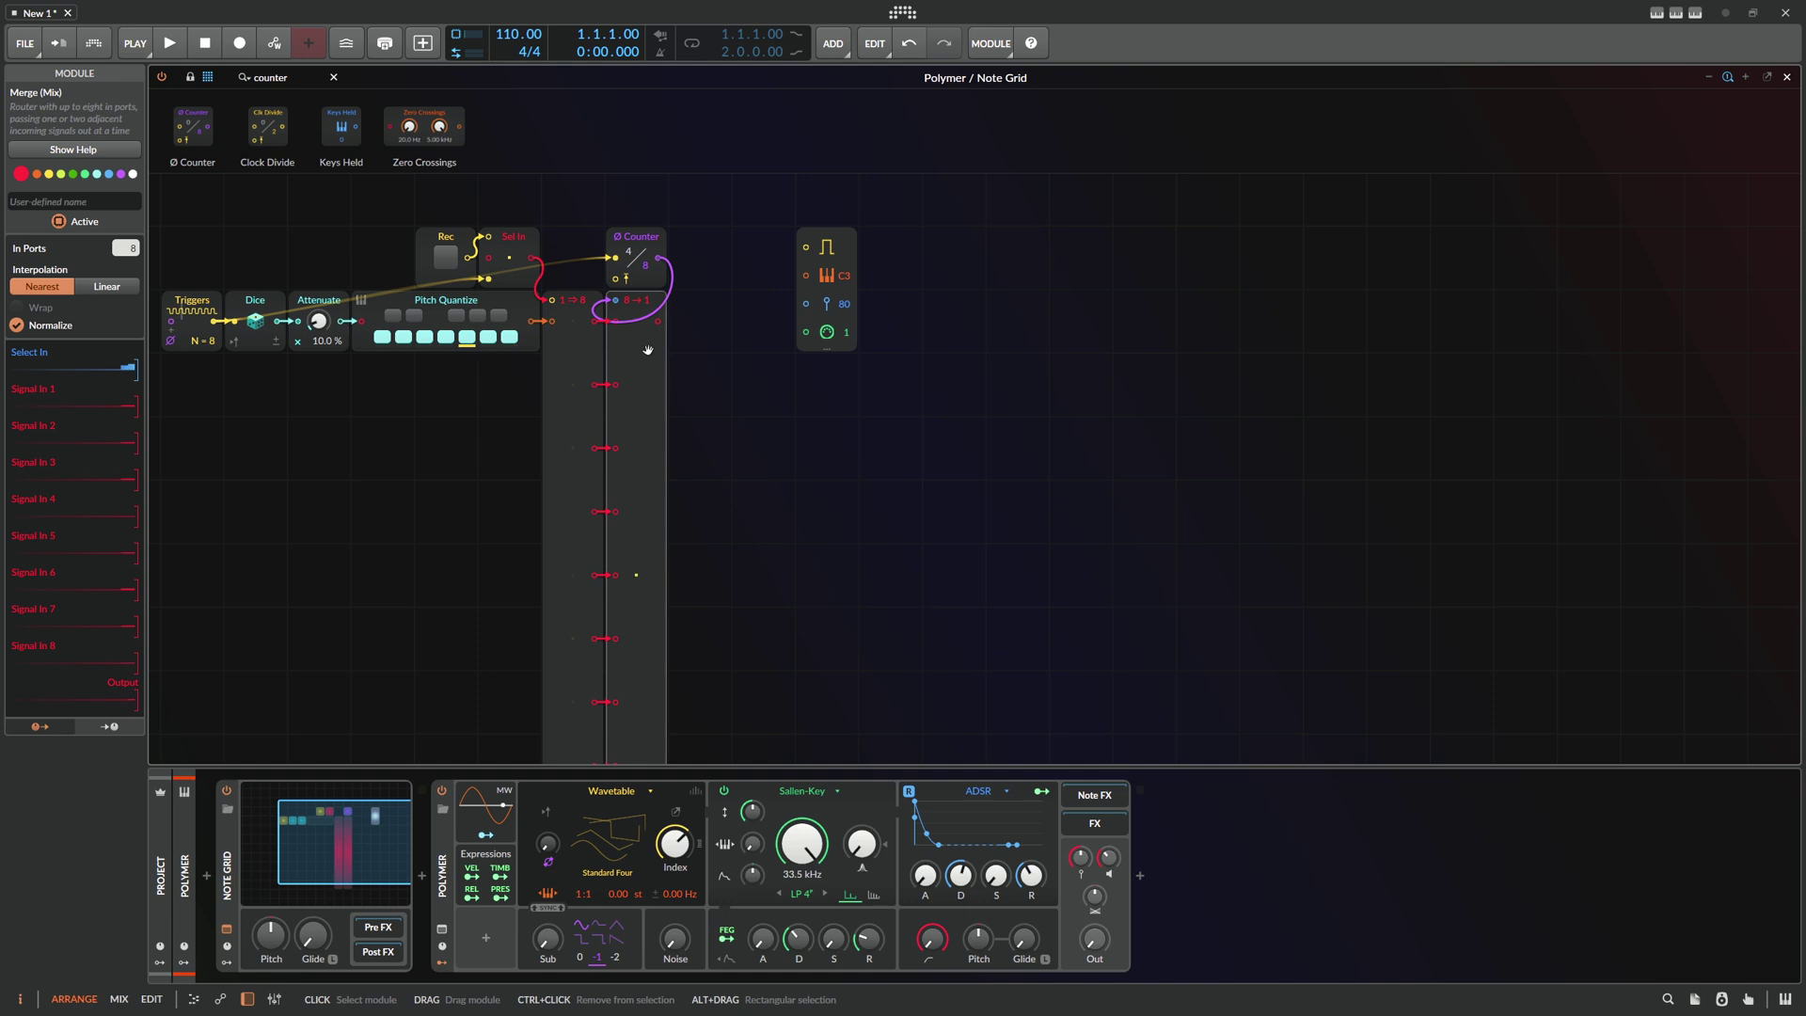
Place an Oscilloscope beside Ø Counter and feed the counter's phase output into its second signal input
{"action": "left_click_drag", "start_coordinate": [697, 372], "coordinate": [776, 372]}
{"action": "scroll", "coordinate": [750, 354], "scroll_direction": "down", "scroll_amount": 1}
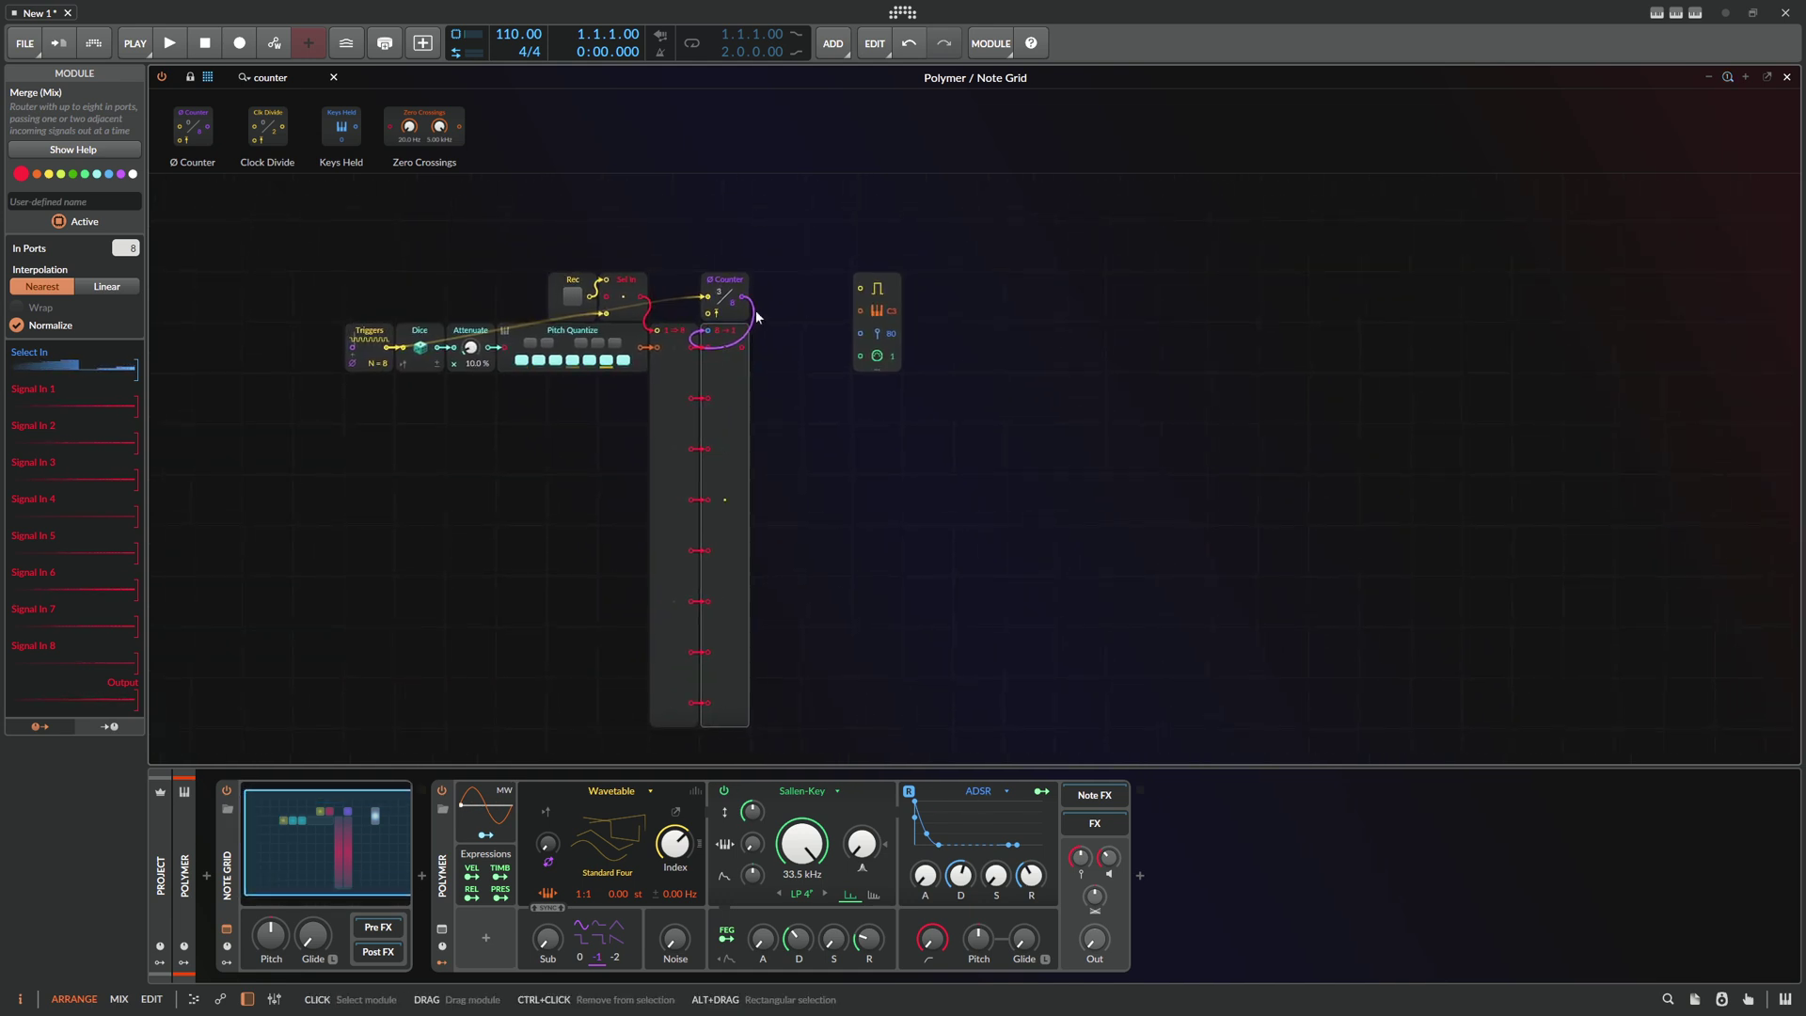
{"action": "left_click_drag", "start_coordinate": [294, 77], "coordinate": [780, 236]}
{"action": "type", "text": "osc"}
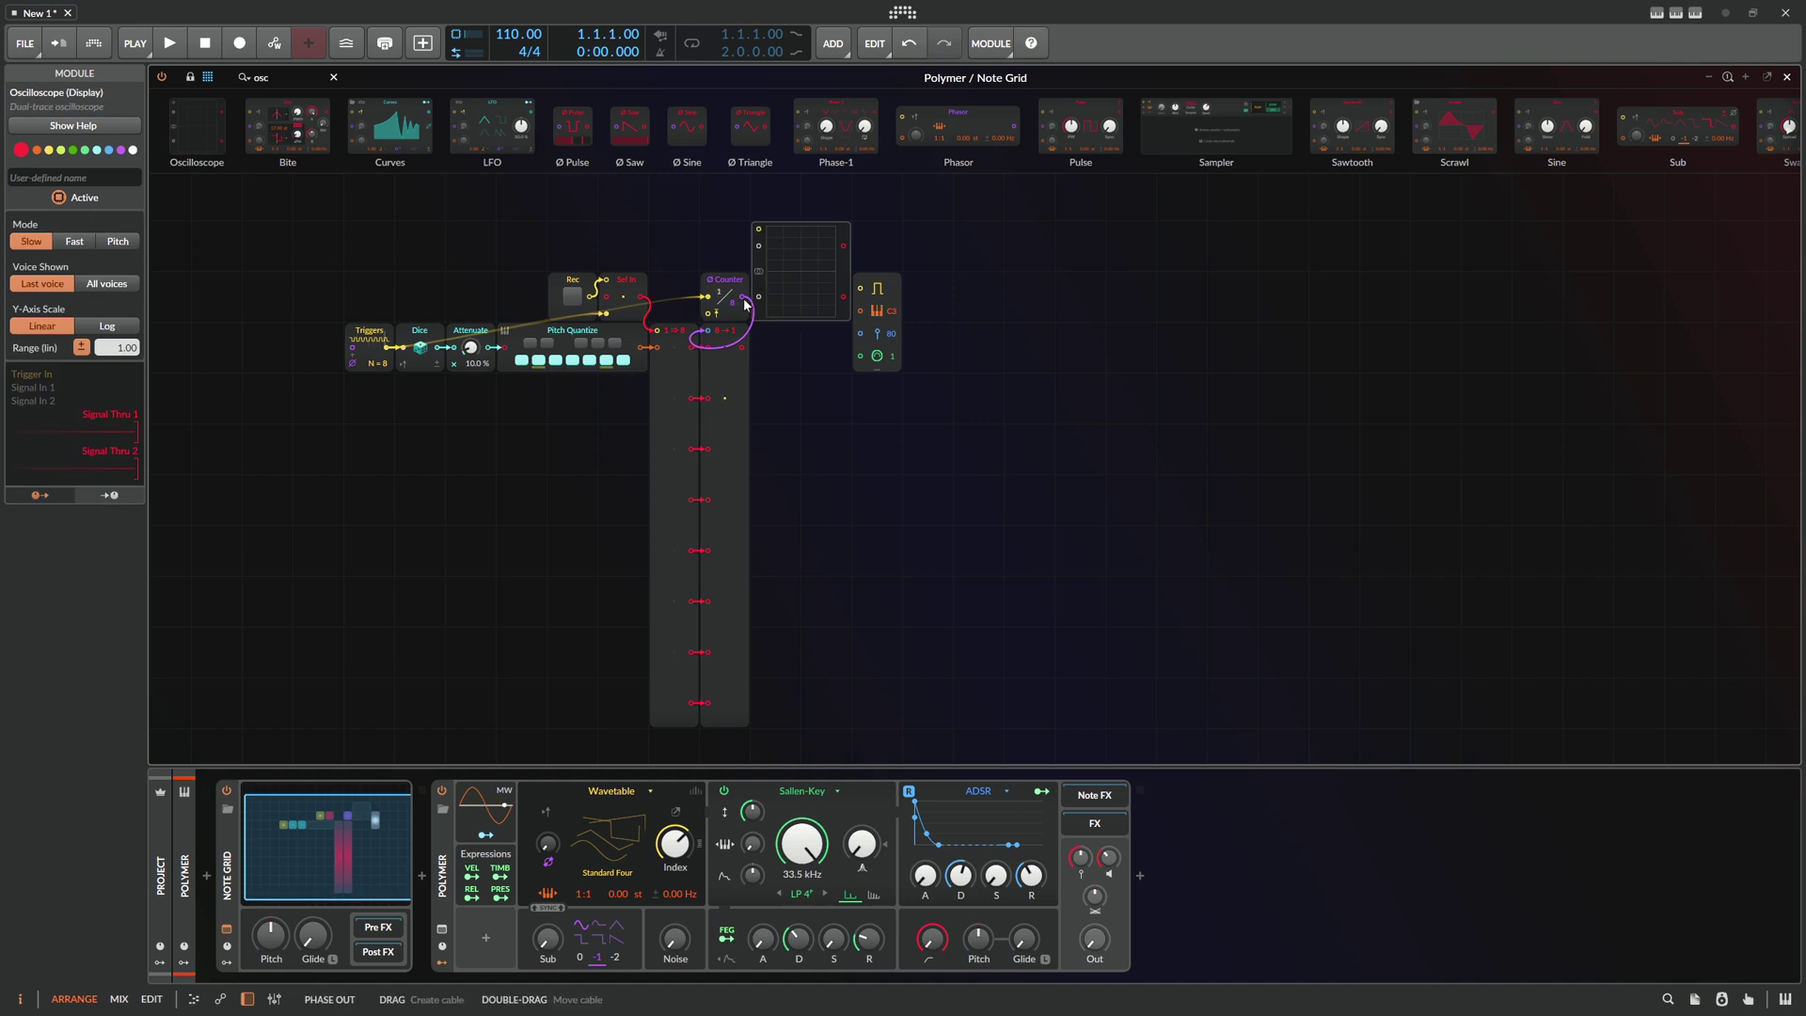
{"action": "left_click_drag", "start_coordinate": [745, 303], "coordinate": [758, 297]}
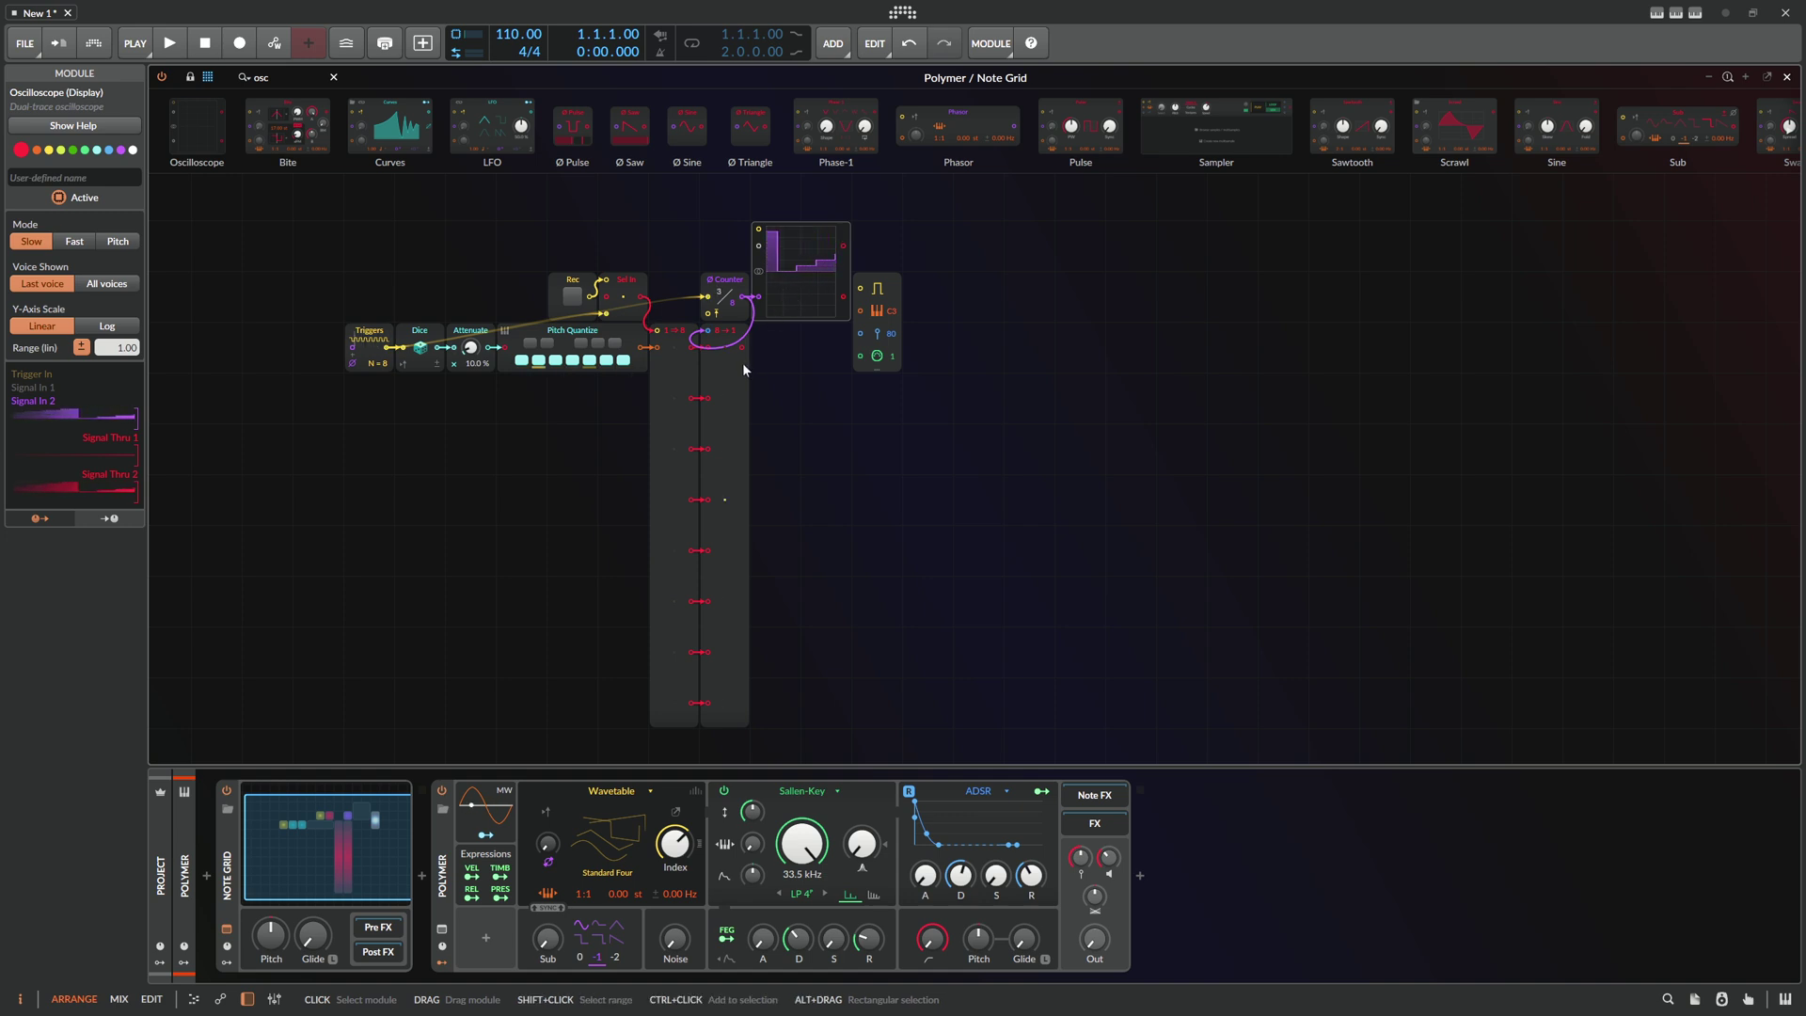
Delete the Oscilloscope beside Ø Counter
{"action": "left_click", "coordinate": [748, 398]}
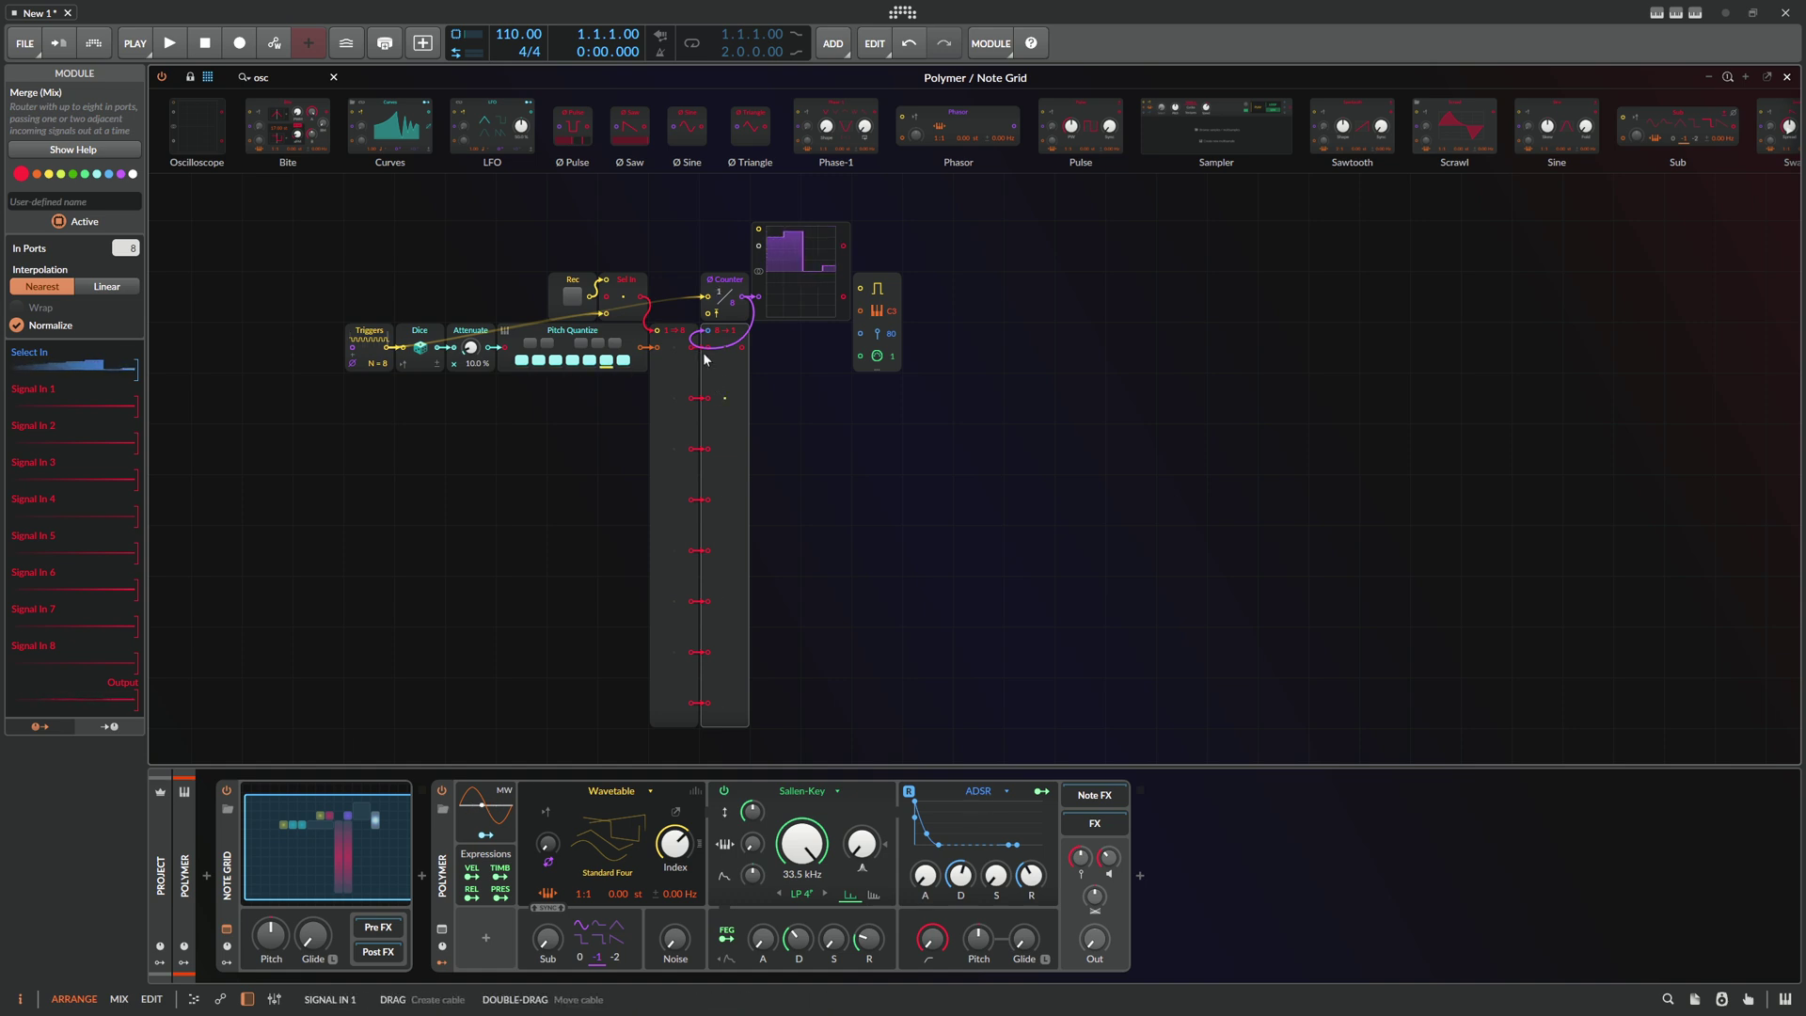
{"action": "left_click", "coordinate": [790, 232]}
{"action": "key", "text": "Delete"}
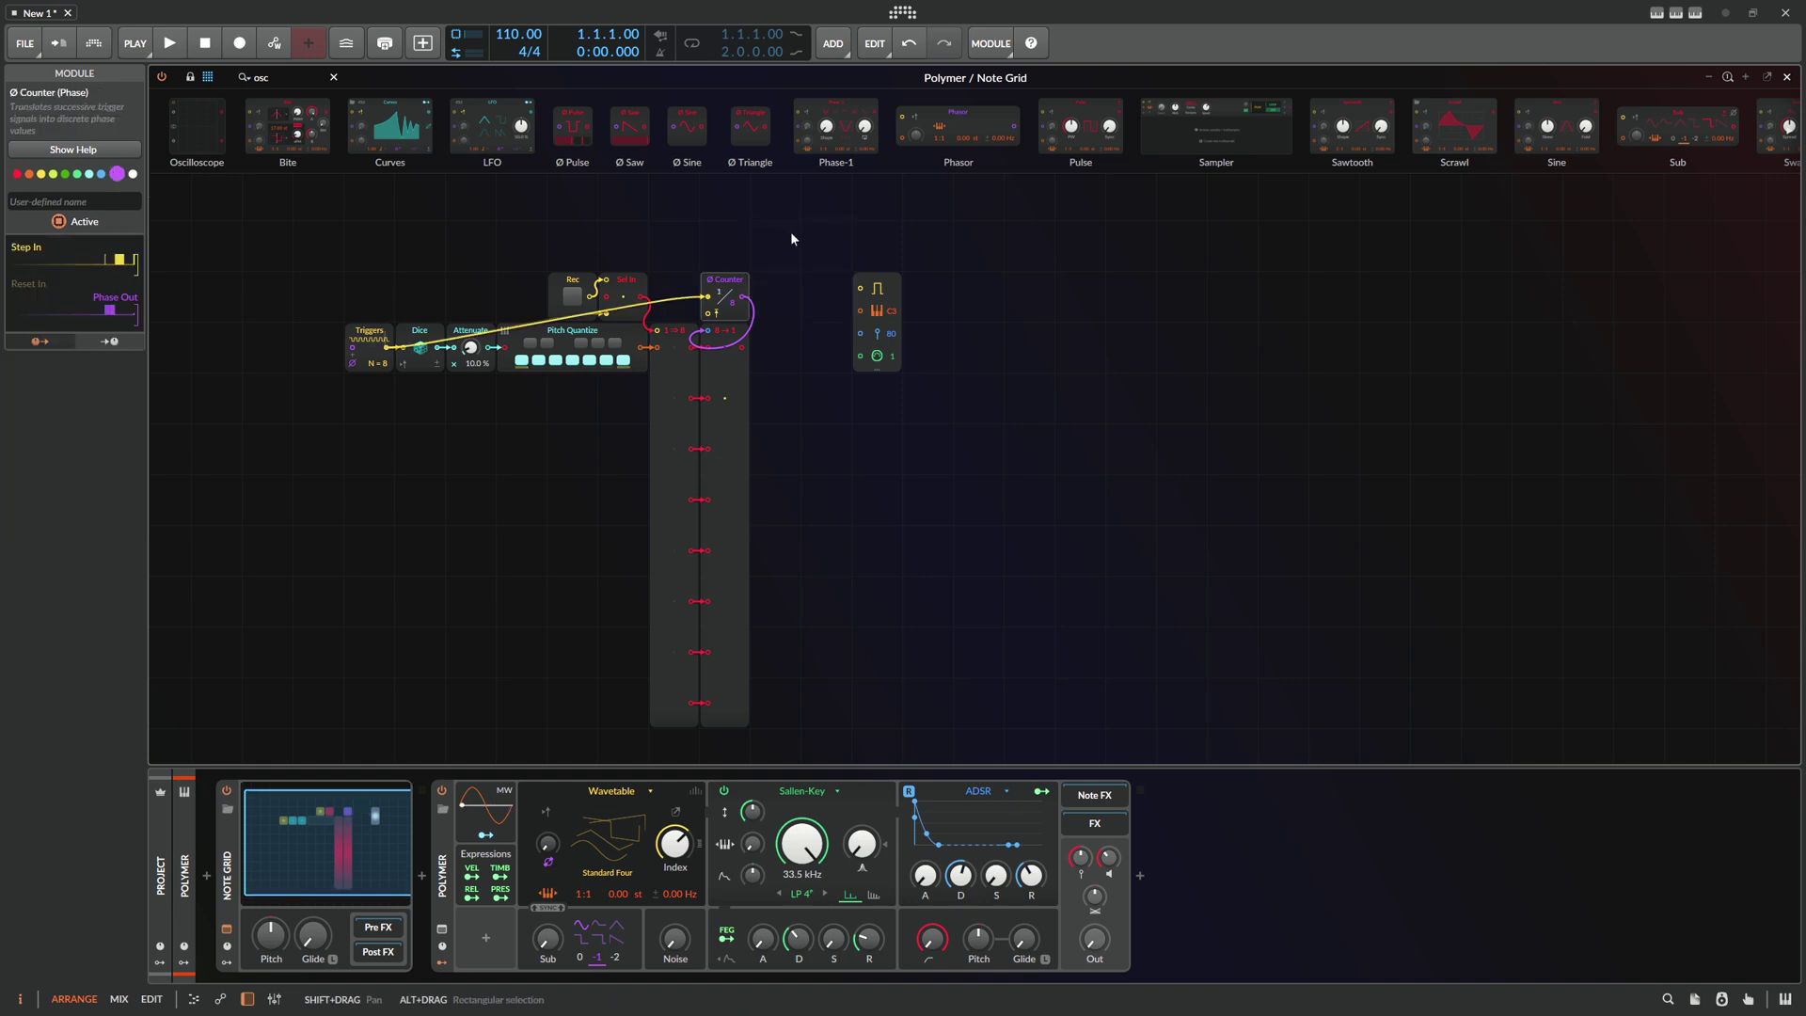
Connect Merge's output to the note output's pitch input and the Triggers output to its gate input
{"action": "left_click_drag", "start_coordinate": [742, 347], "coordinate": [858, 311]}
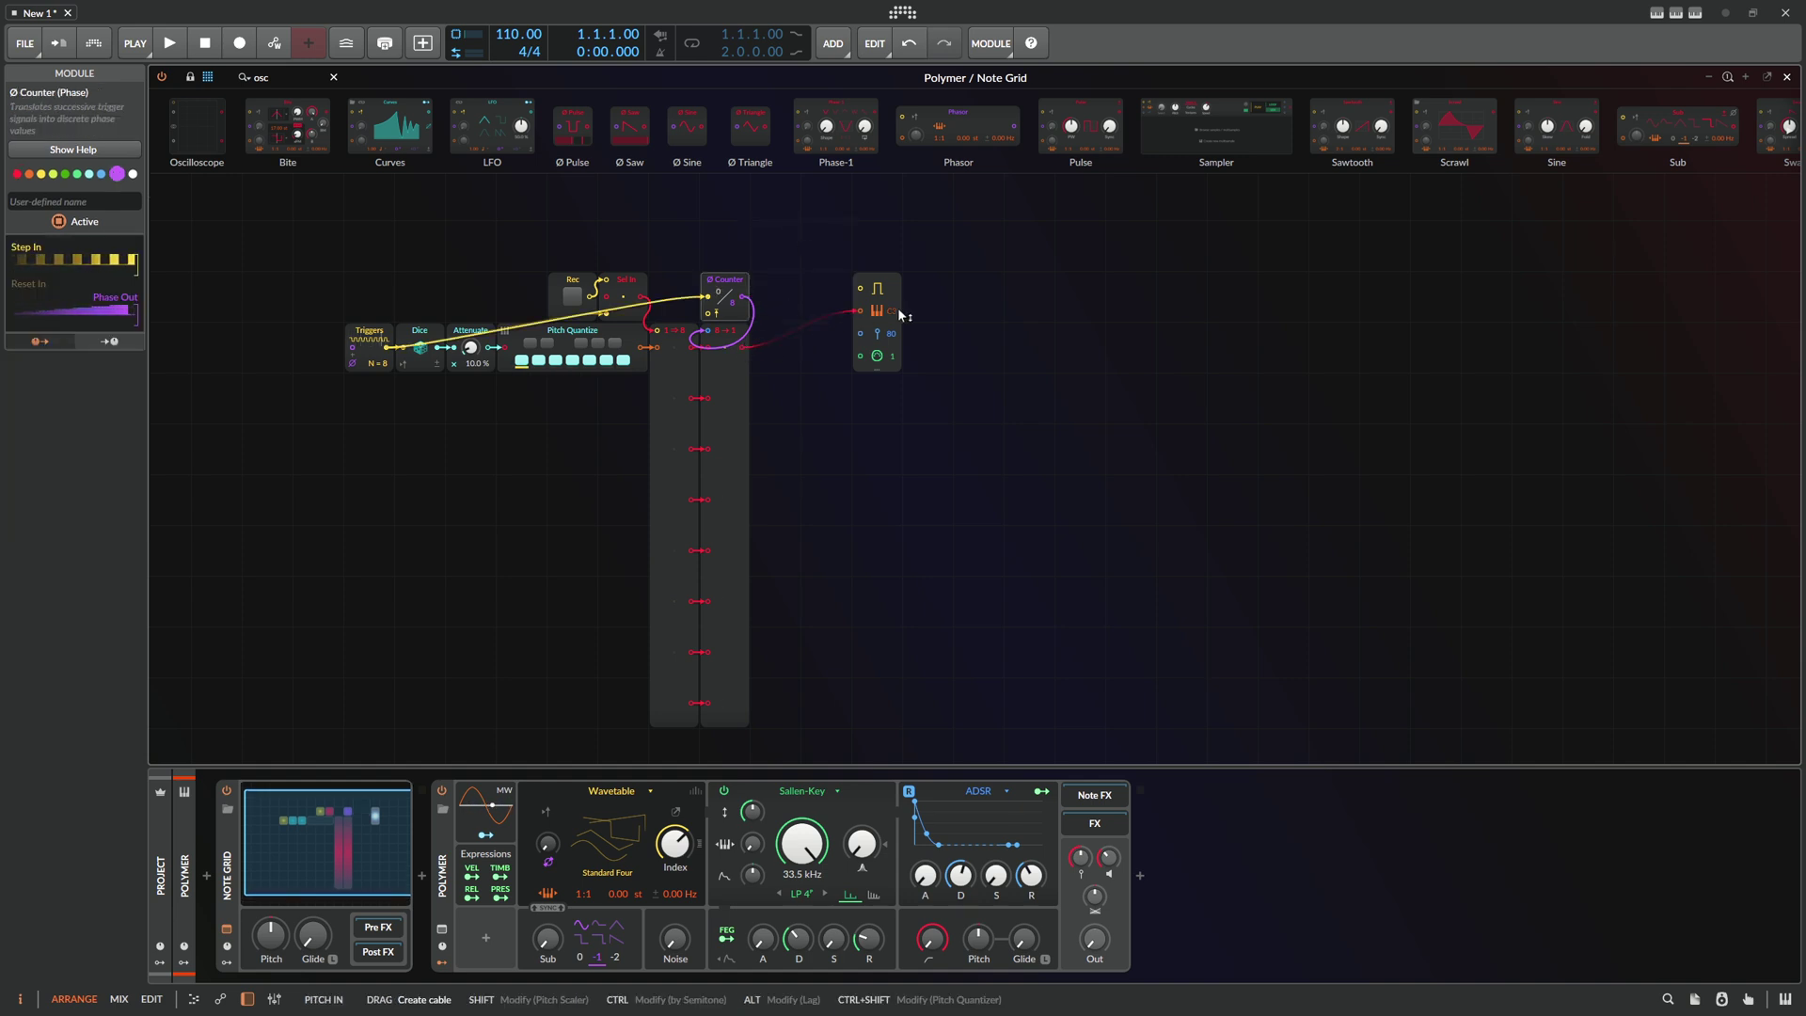
{"action": "left_click_drag", "start_coordinate": [405, 346], "coordinate": [860, 288]}
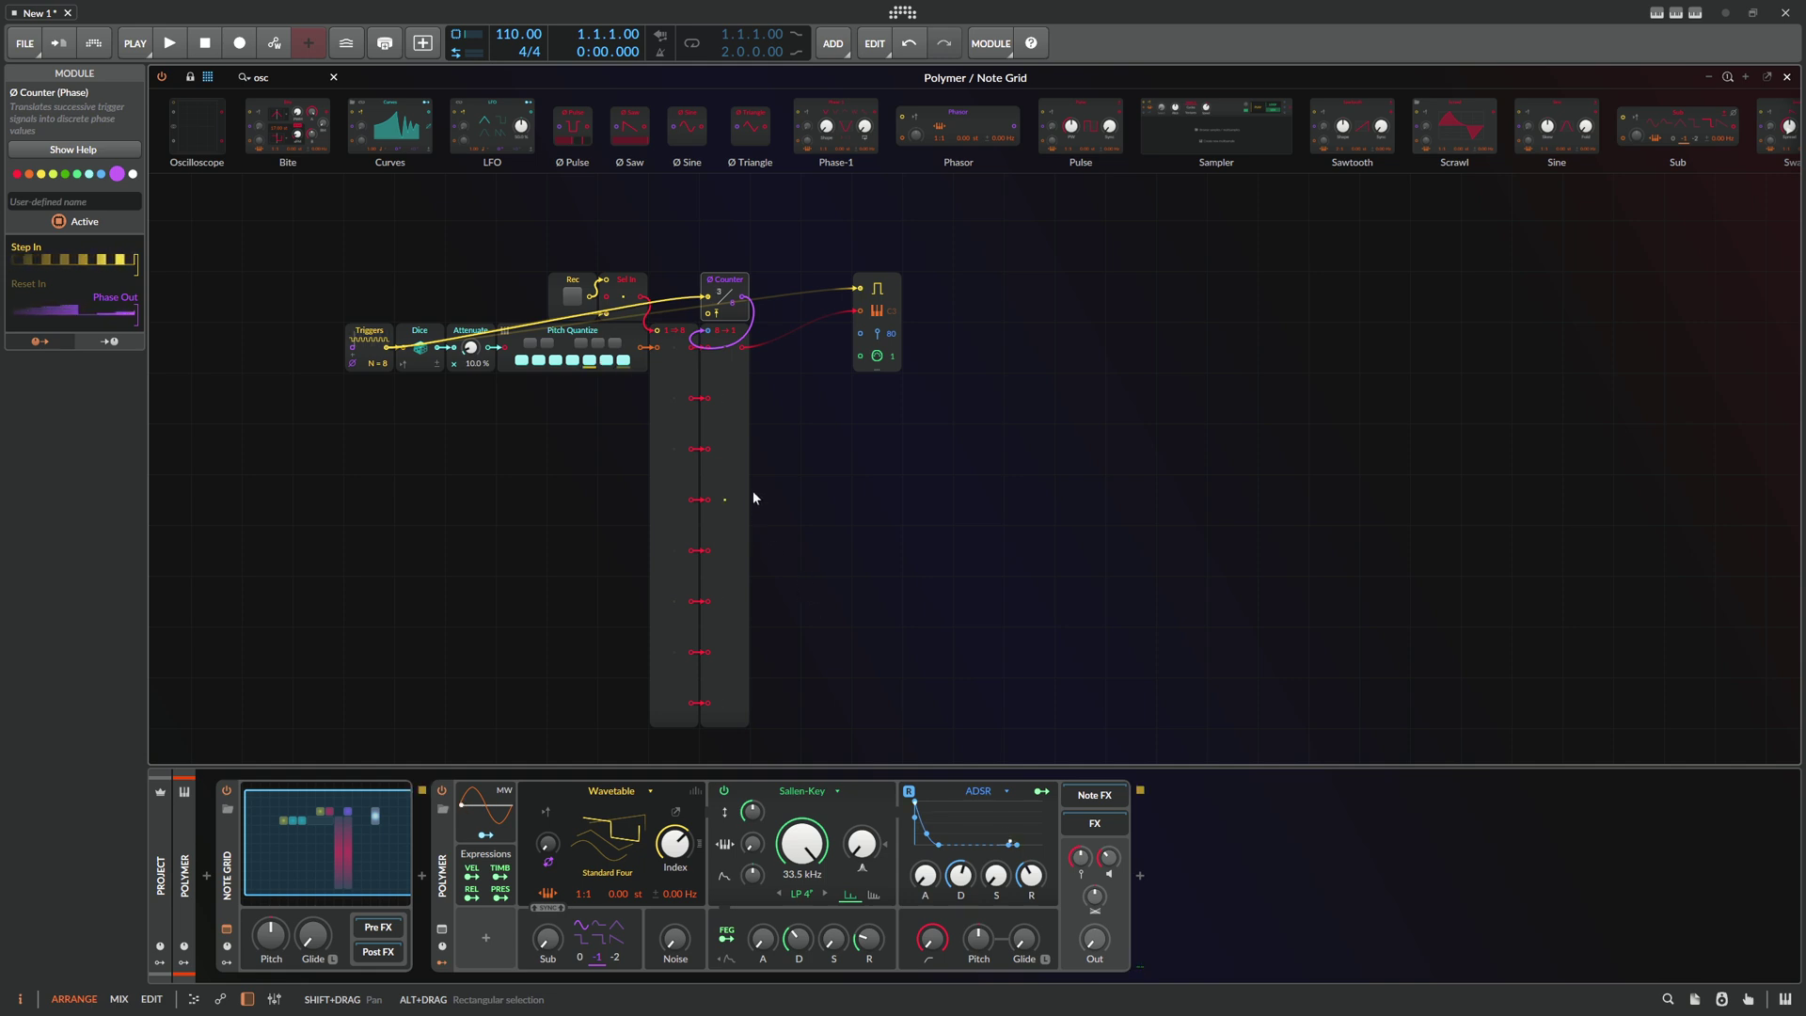
Toggle Rec on and off to record new random pitches into the Shift Register
{"action": "left_click", "coordinate": [668, 384]}
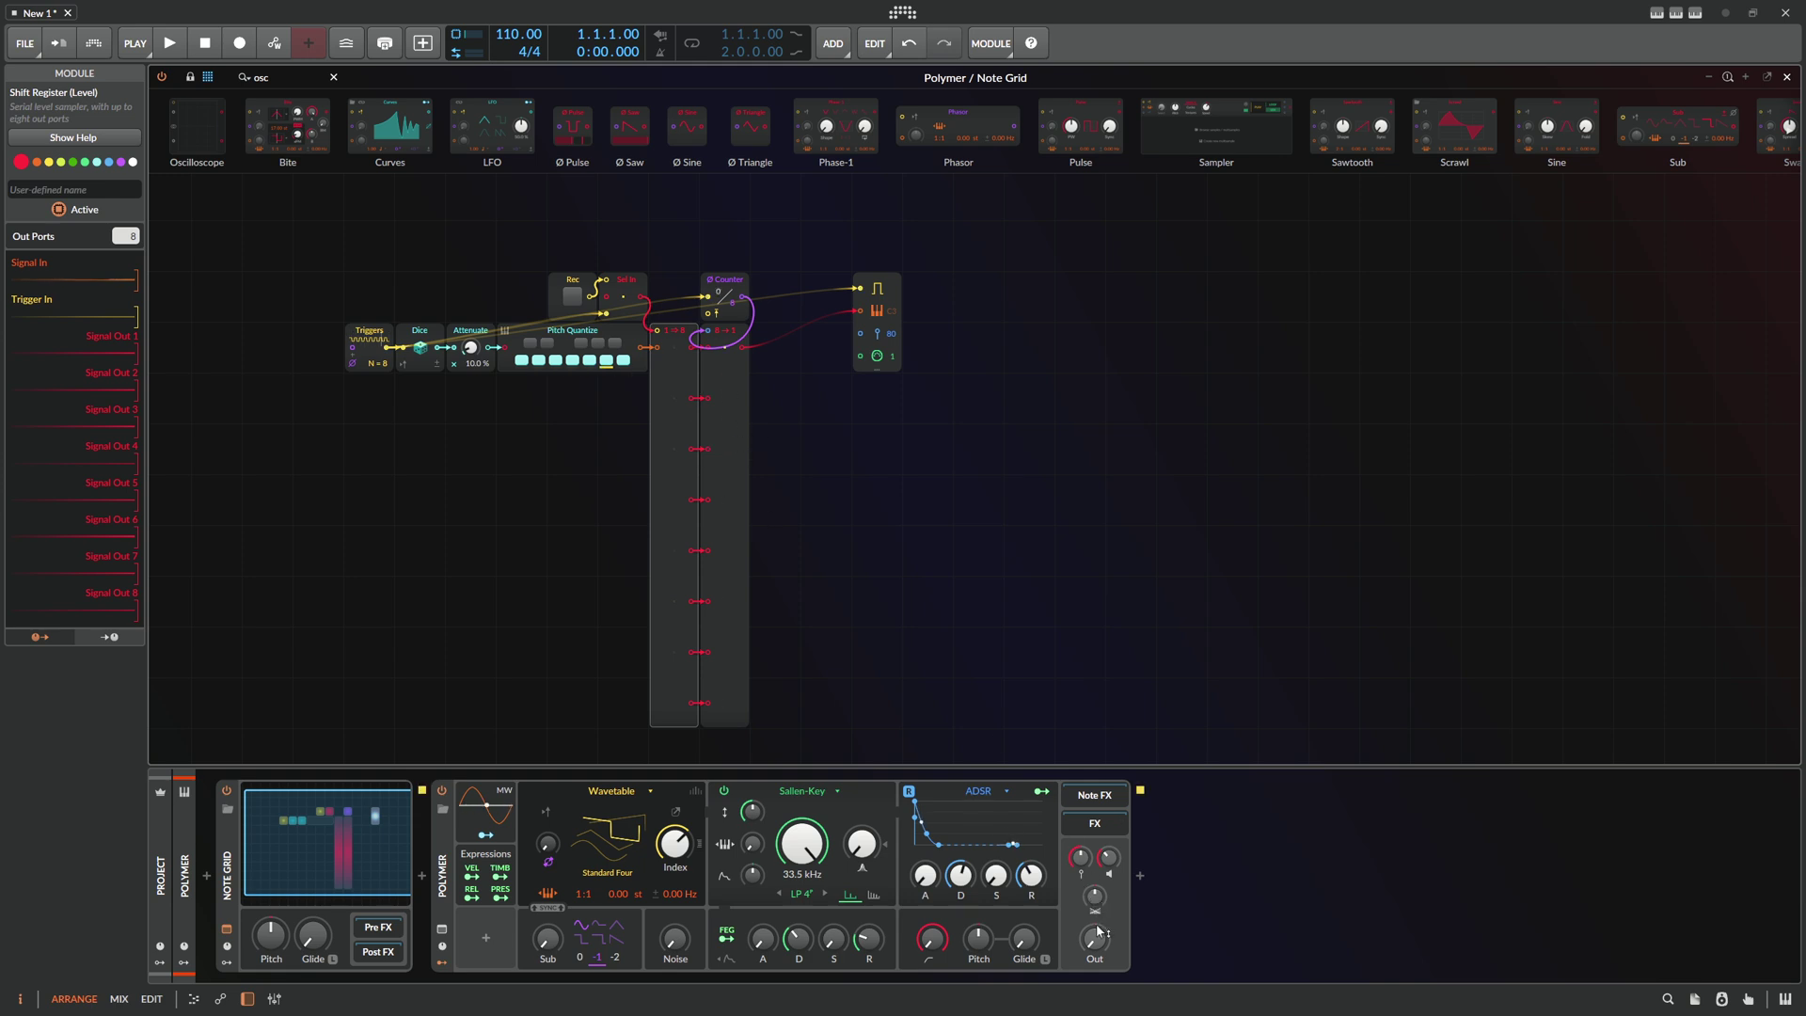
{"action": "left_click", "coordinate": [574, 301]}
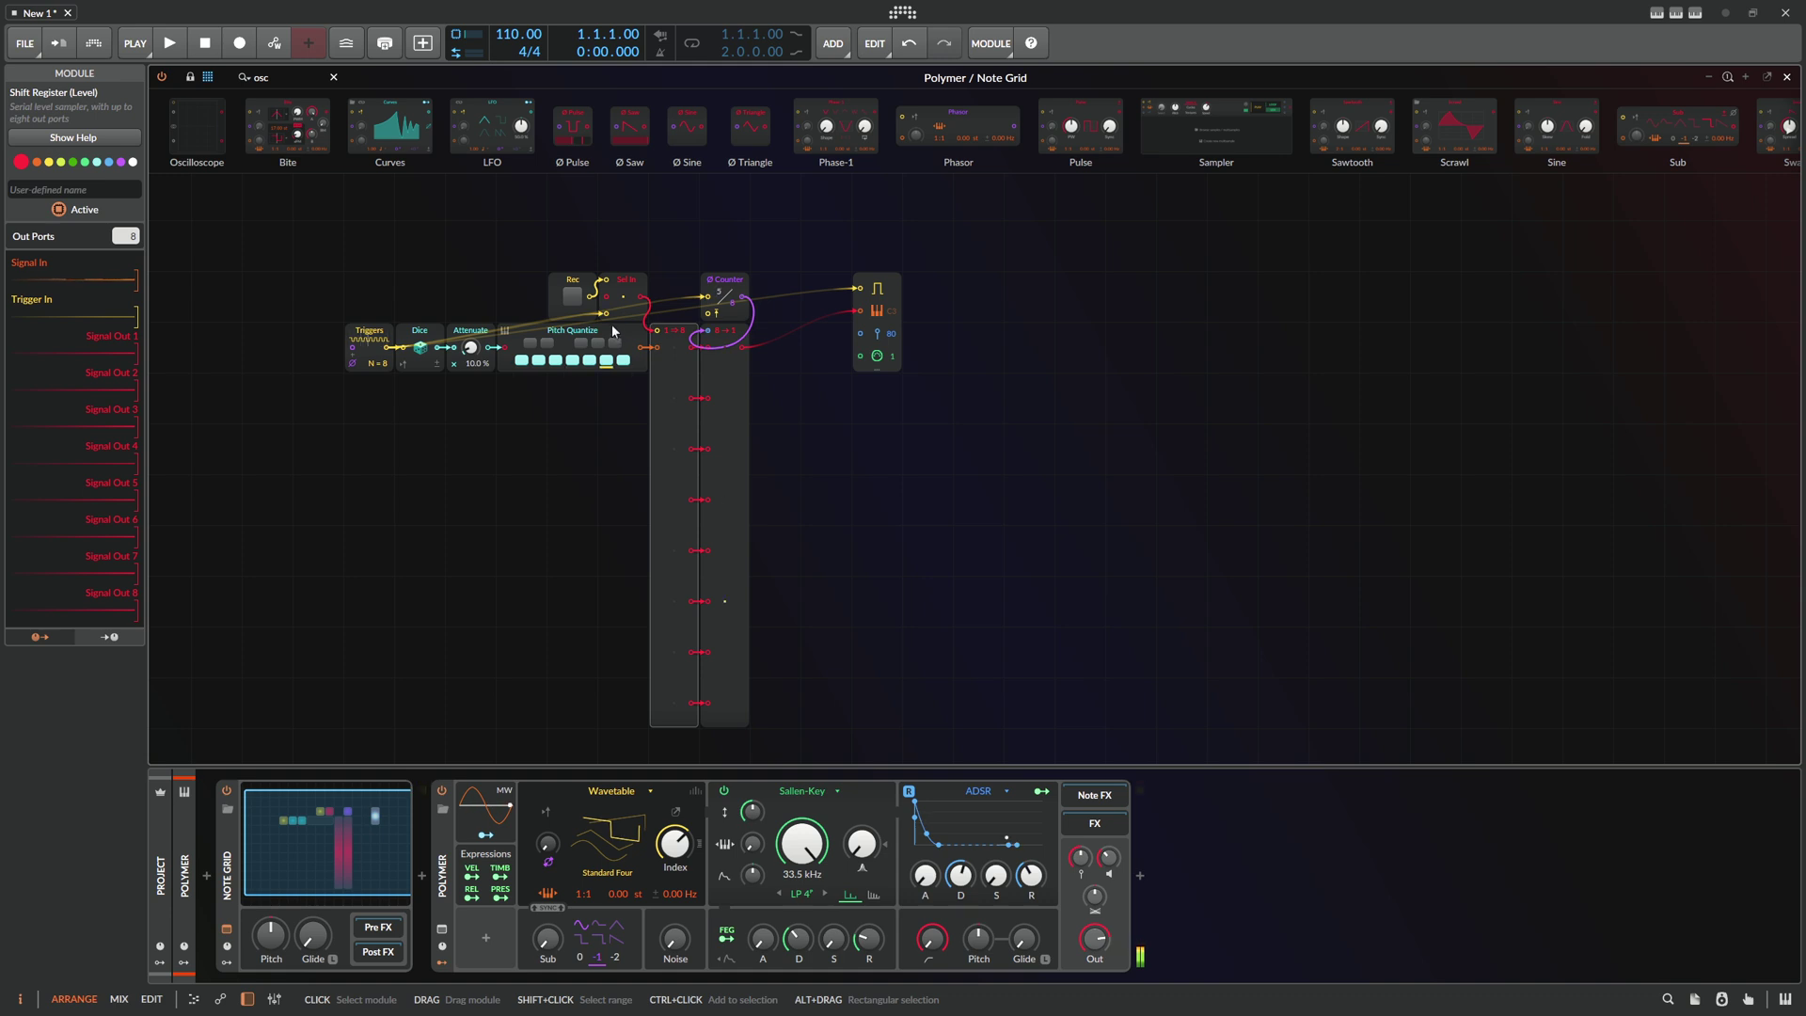
{"action": "left_click", "coordinate": [572, 297]}
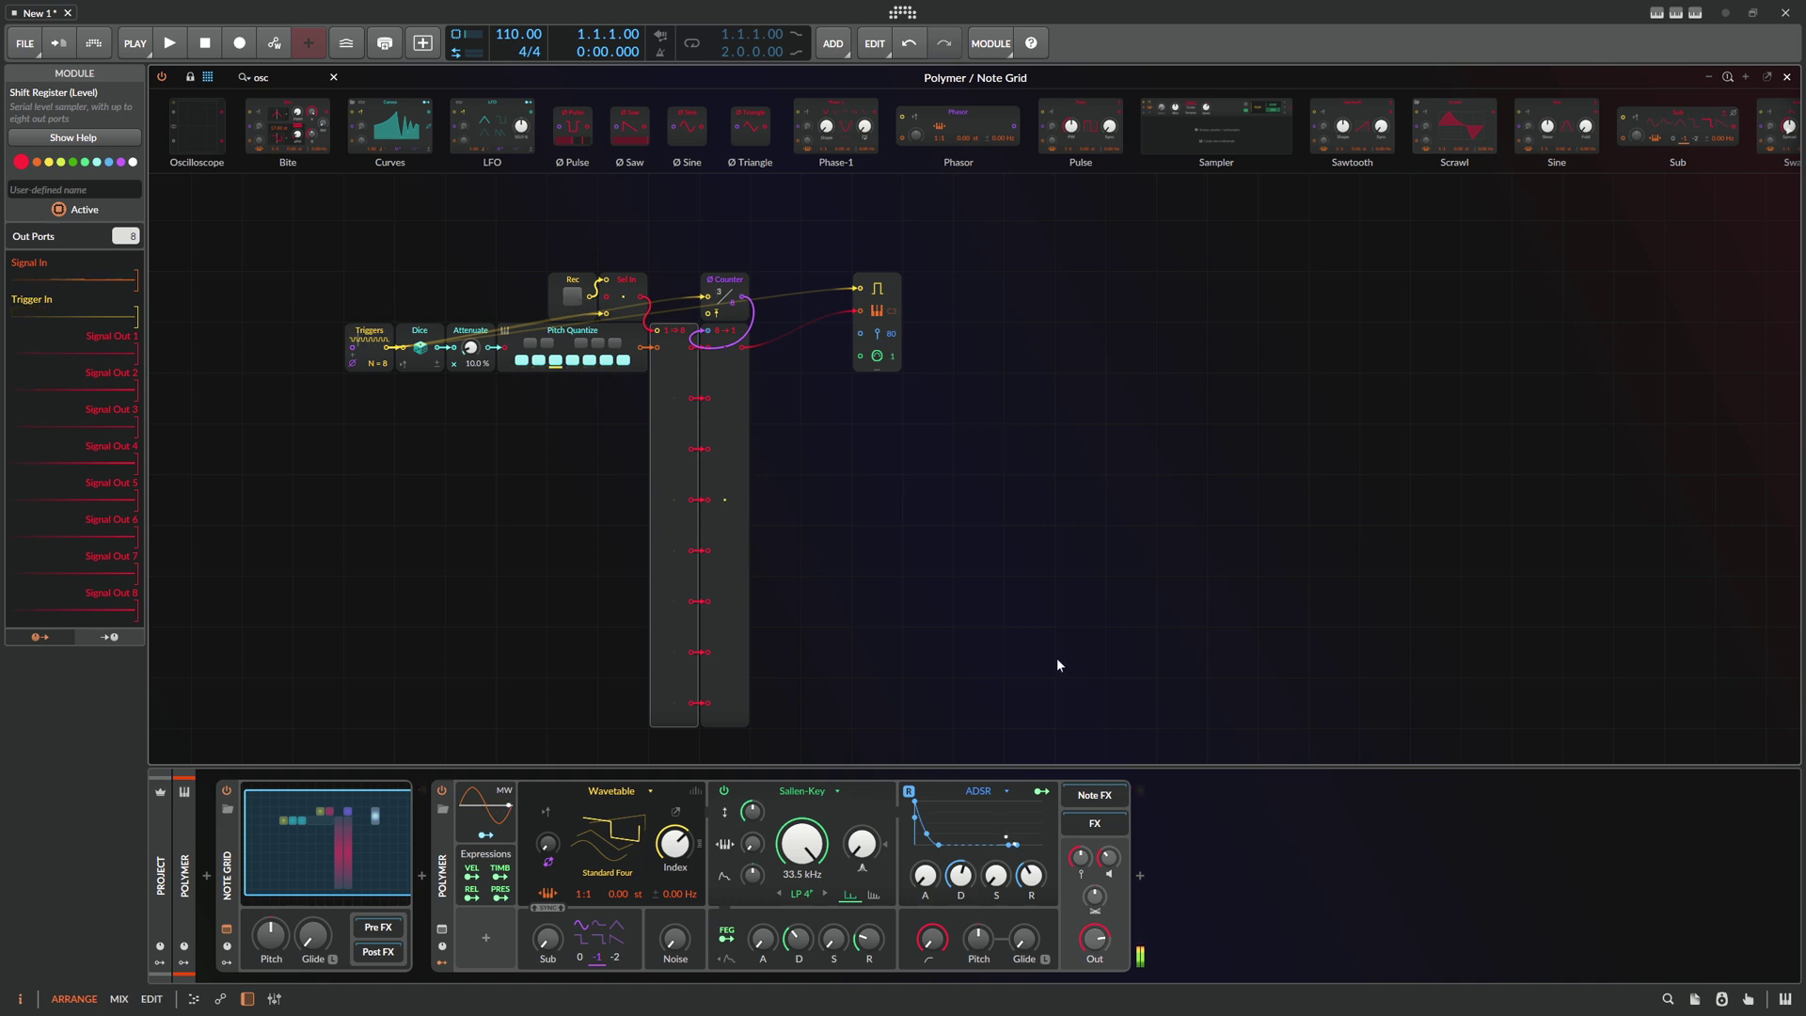
{"action": "left_click", "coordinate": [574, 296]}
{"action": "left_click", "coordinate": [574, 296]}
Examine the Rec selector, Pitch Quantize, Shift Register and Merge modules to follow the pitch signal through the patch
{"action": "left_click", "coordinate": [626, 287]}
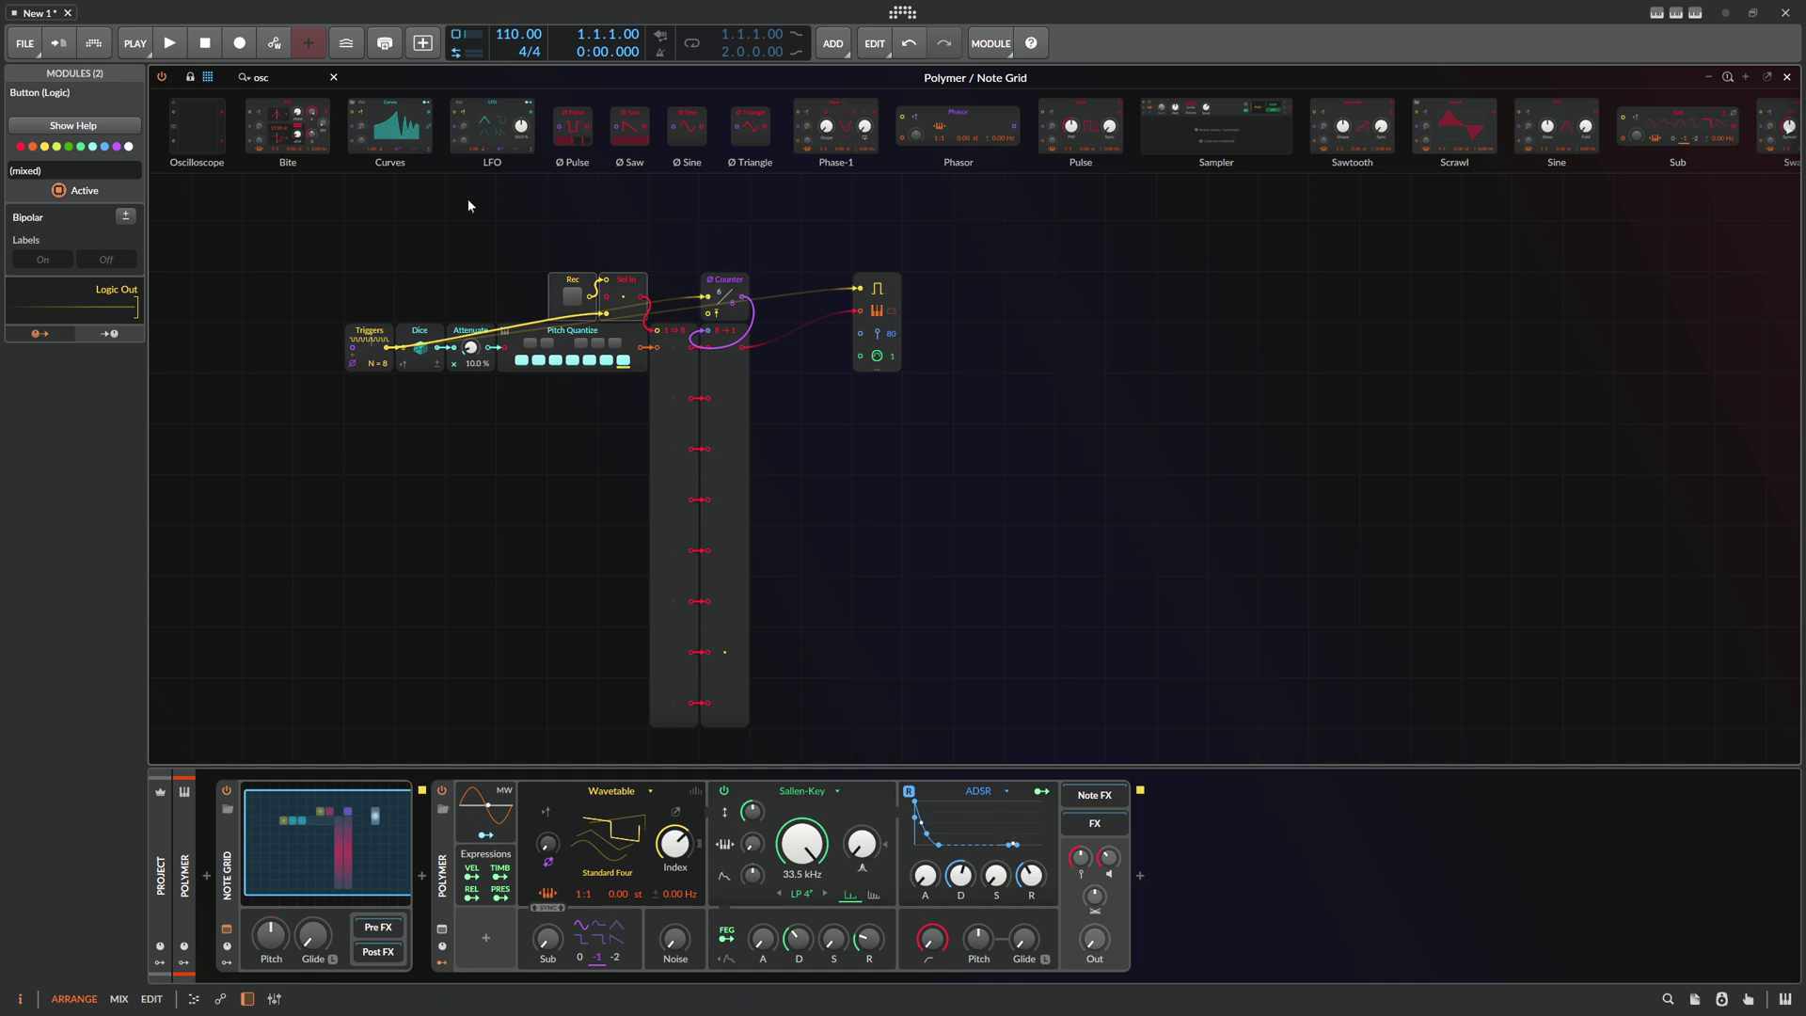
{"action": "key", "text": "plus"}
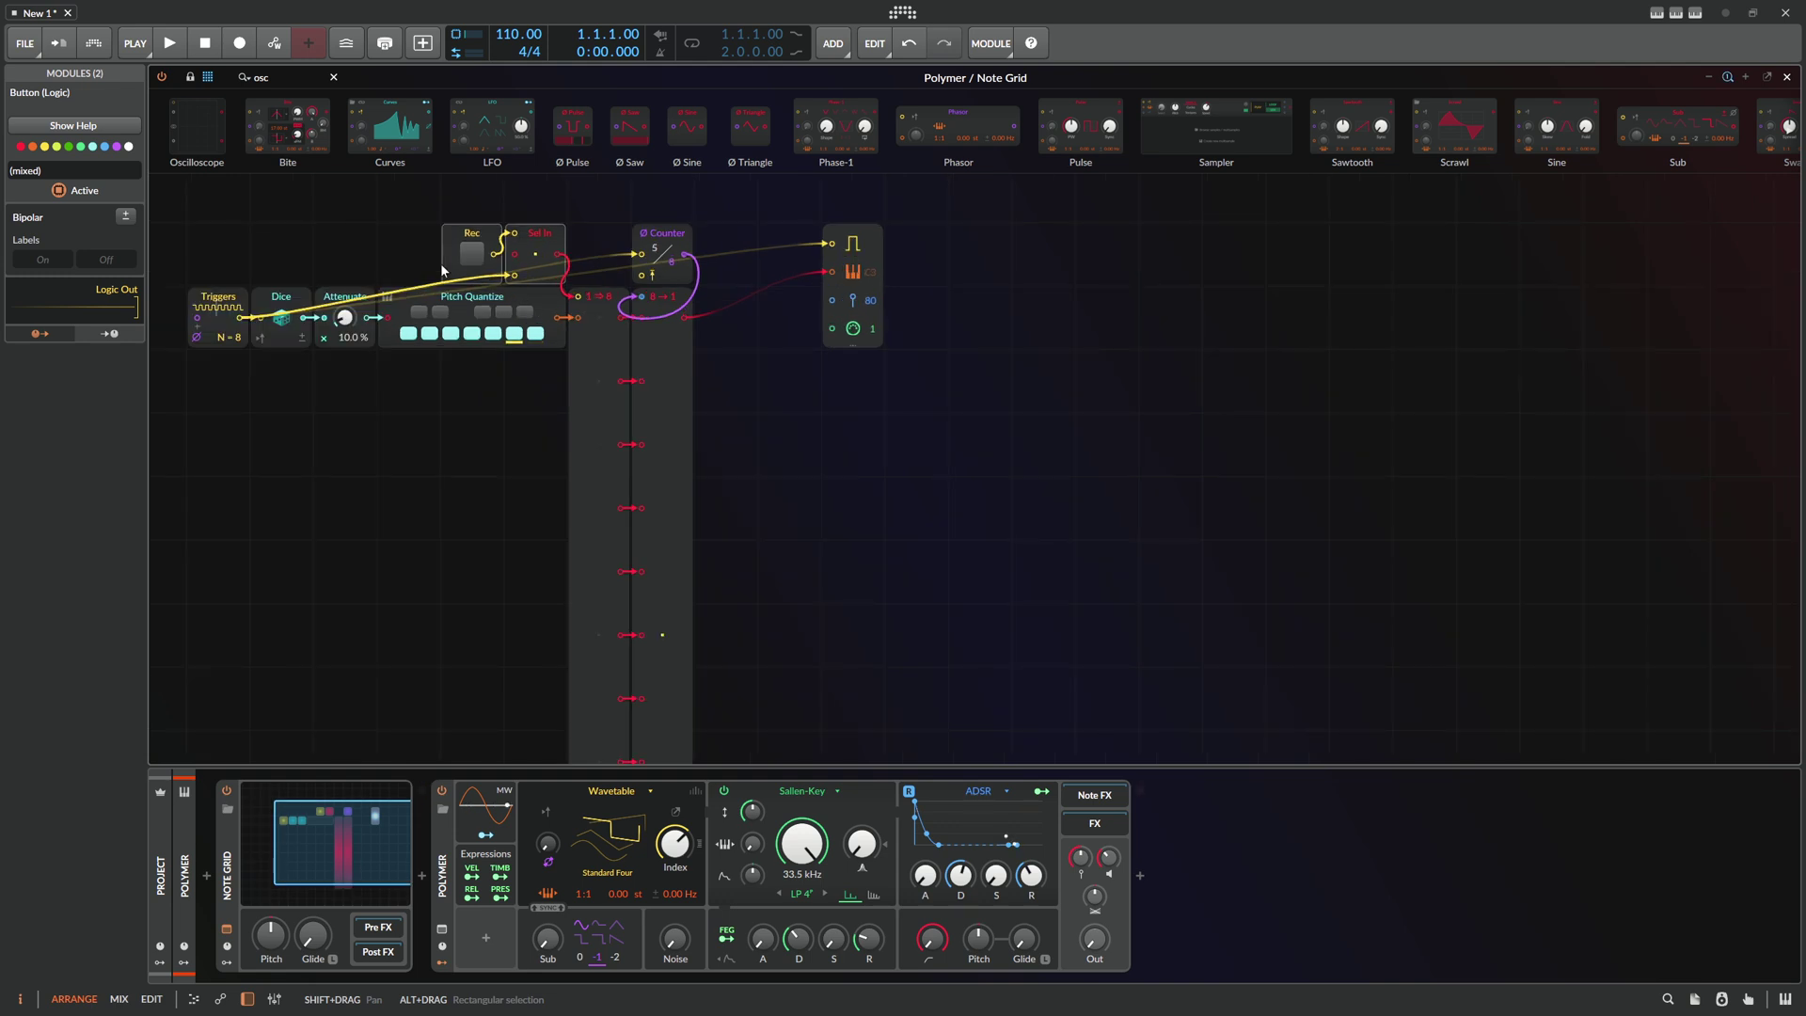
{"action": "left_click_drag", "start_coordinate": [381, 234], "coordinate": [459, 237]}
{"action": "left_click", "coordinate": [459, 361]}
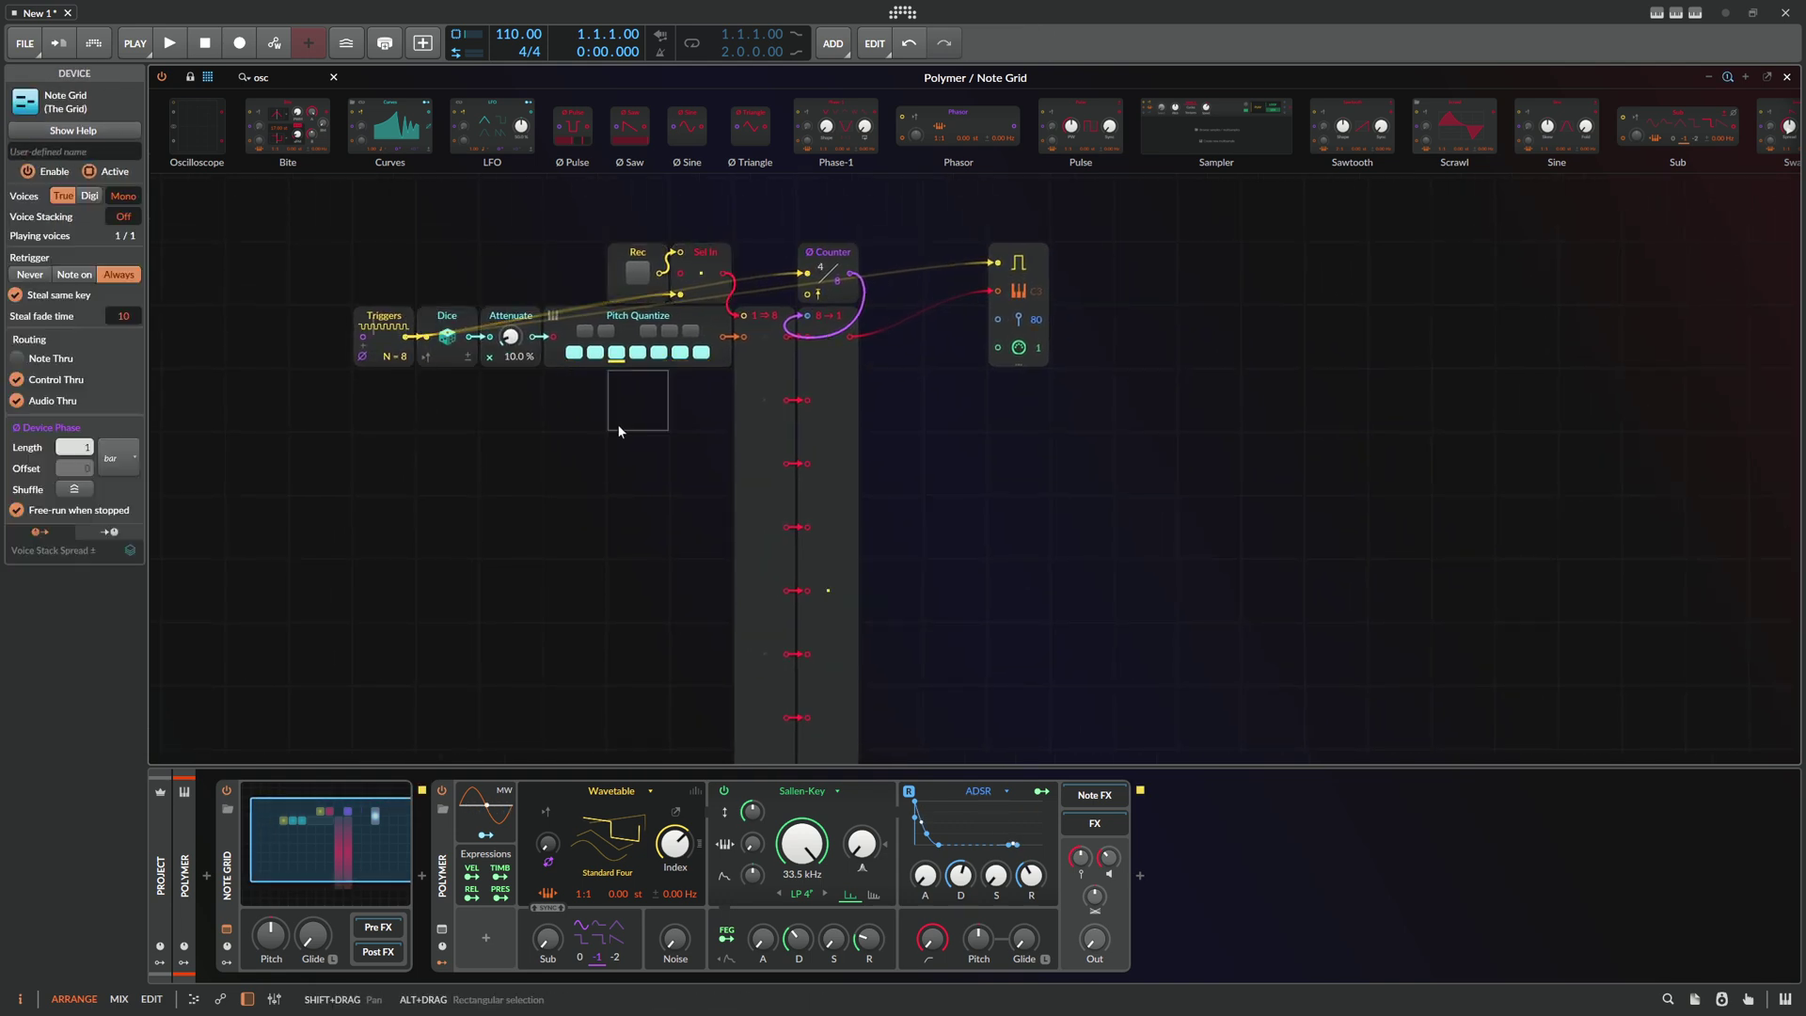
{"action": "left_click", "coordinate": [626, 317]}
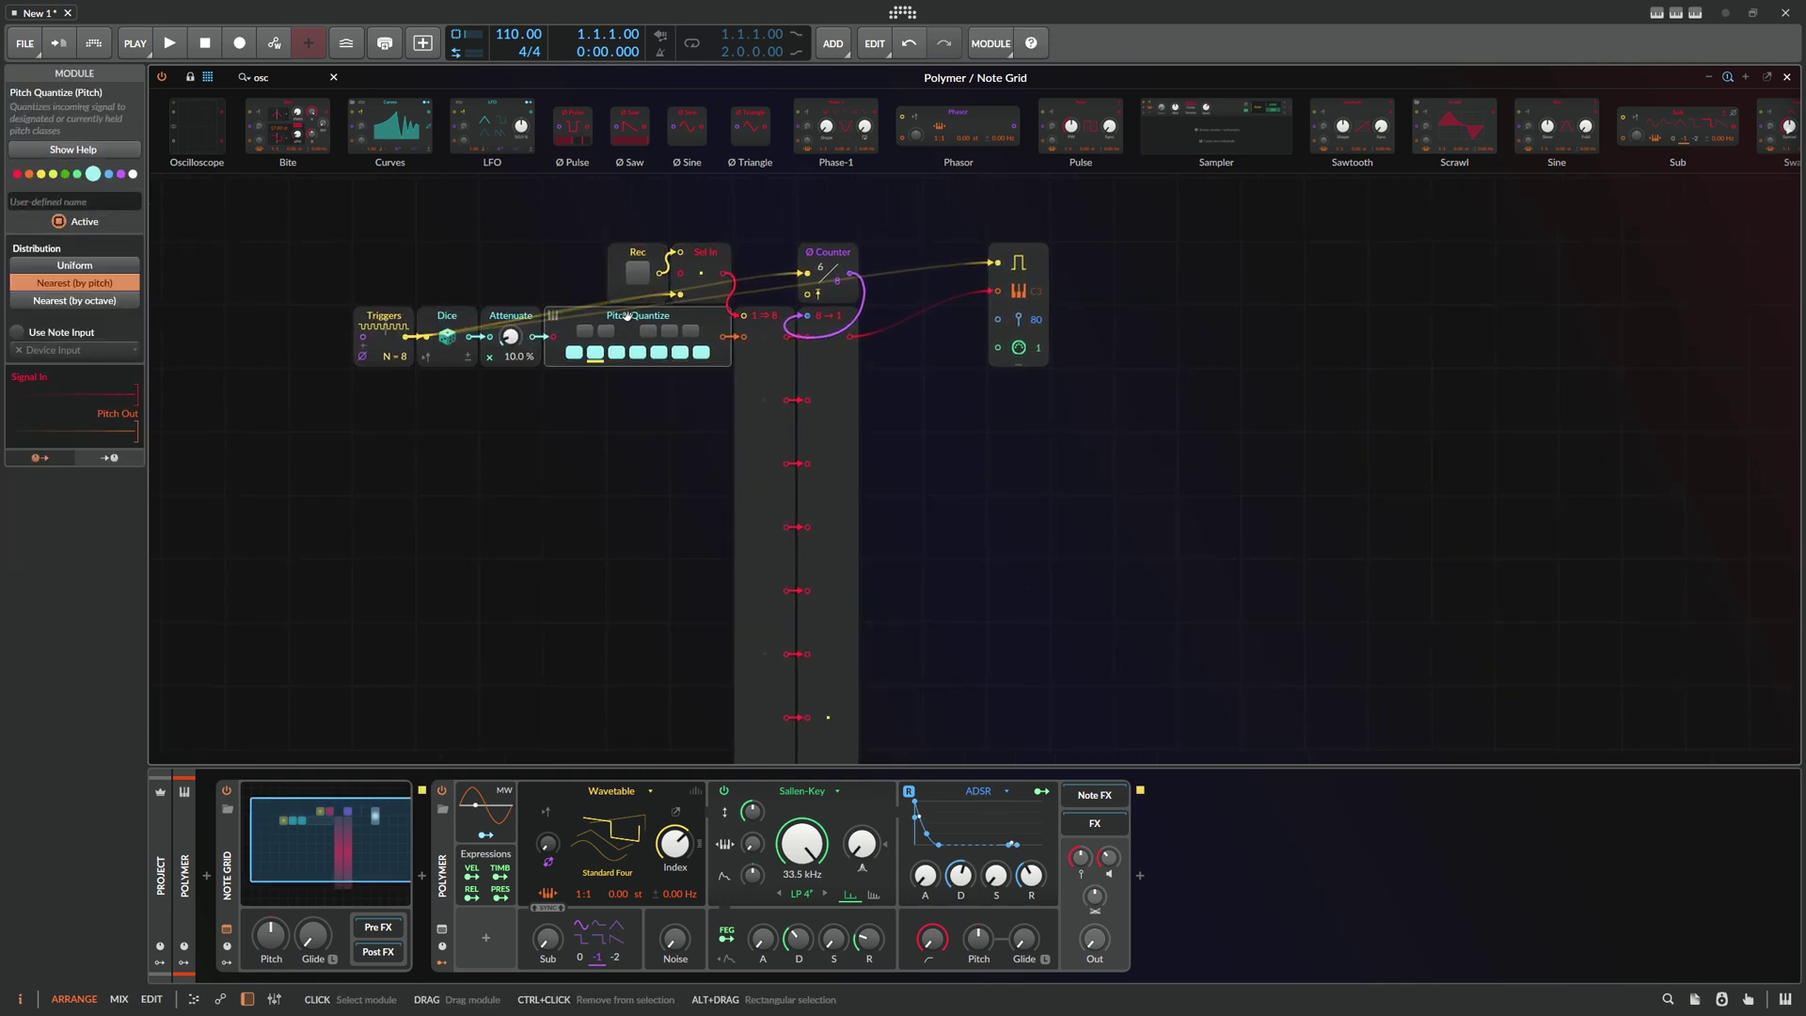
{"action": "left_click", "coordinate": [751, 367]}
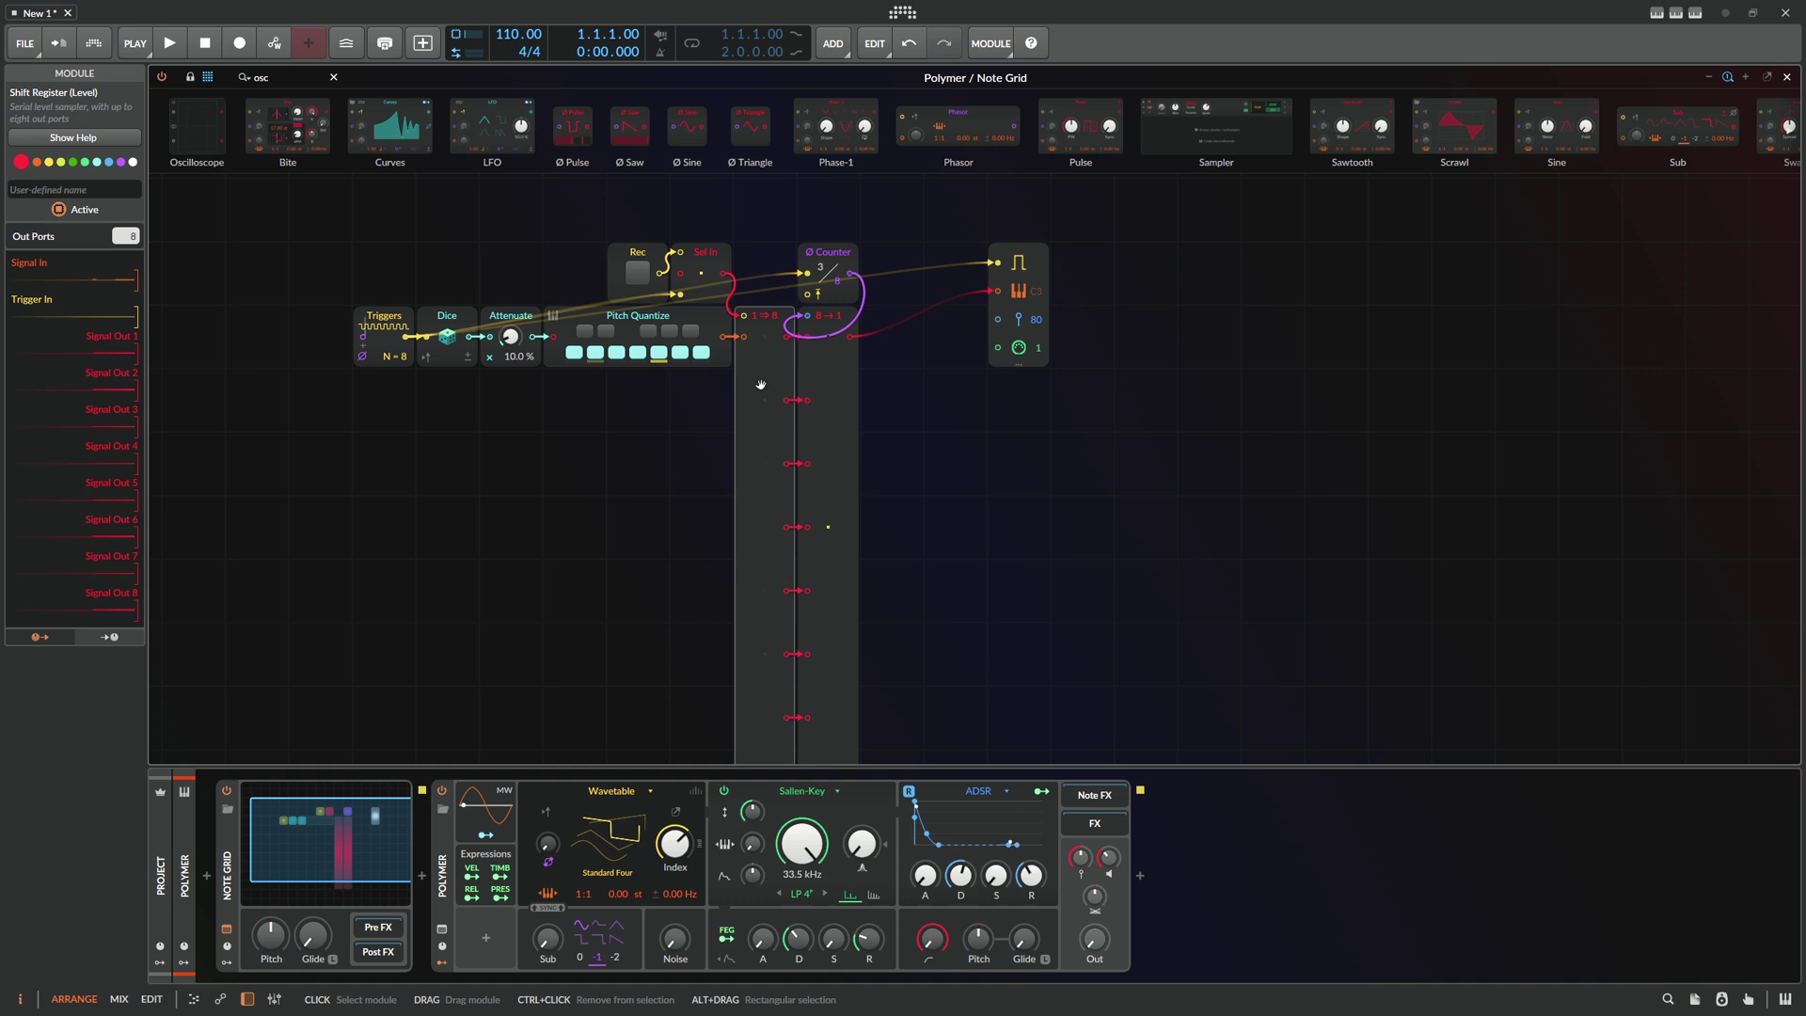
{"action": "left_click", "coordinate": [835, 392]}
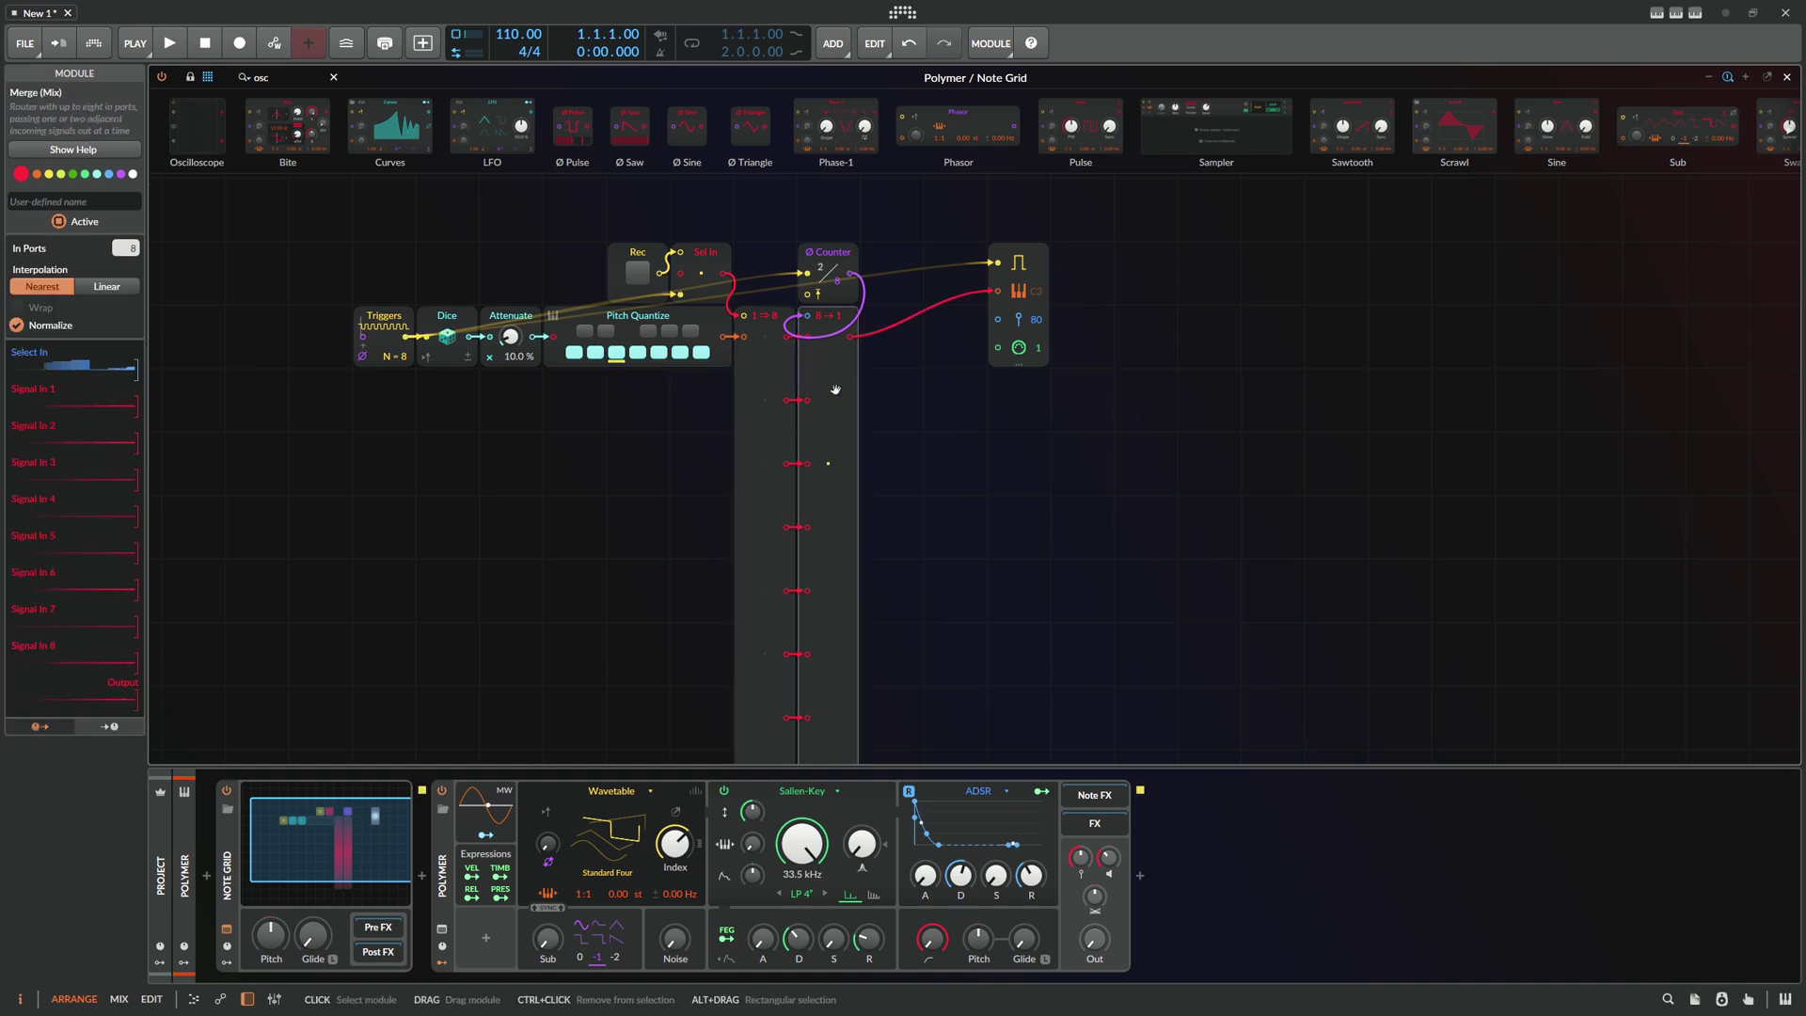
{"action": "left_click", "coordinate": [916, 420]}
{"action": "key", "text": "minus"}
{"action": "left_click_drag", "start_coordinate": [940, 428], "coordinate": [853, 417]}
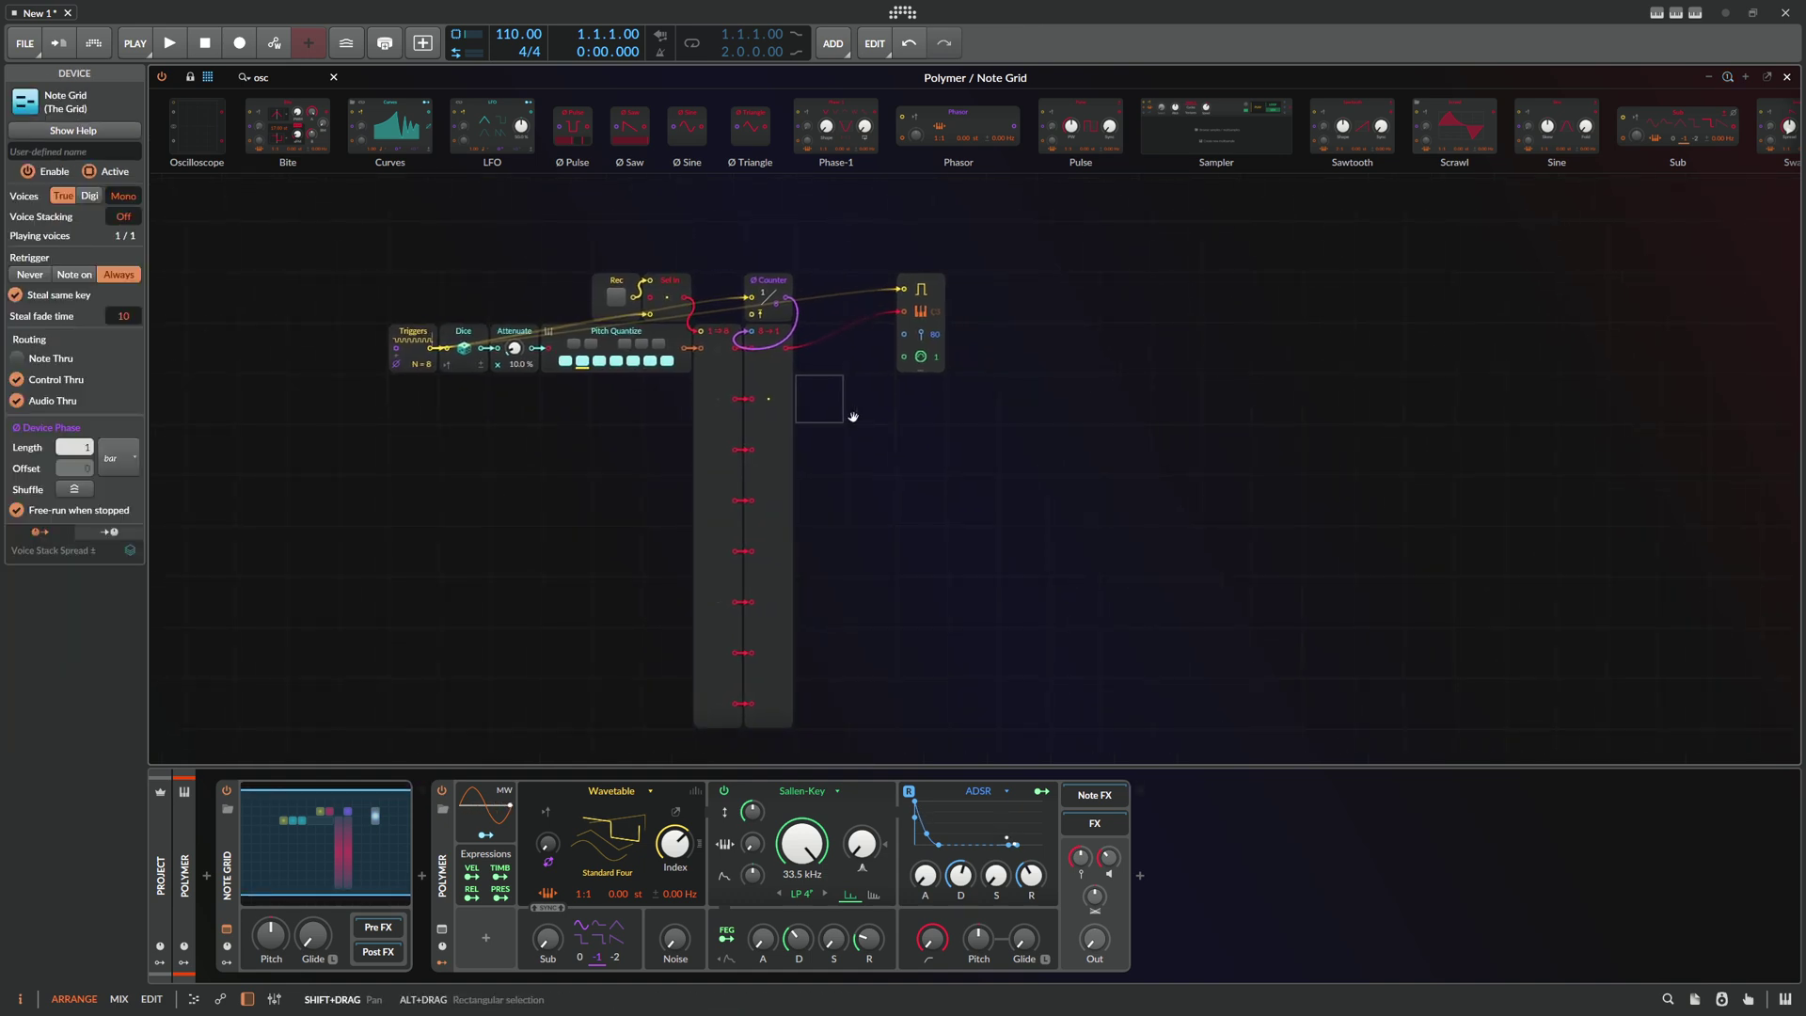
{"action": "left_click", "coordinate": [775, 458]}
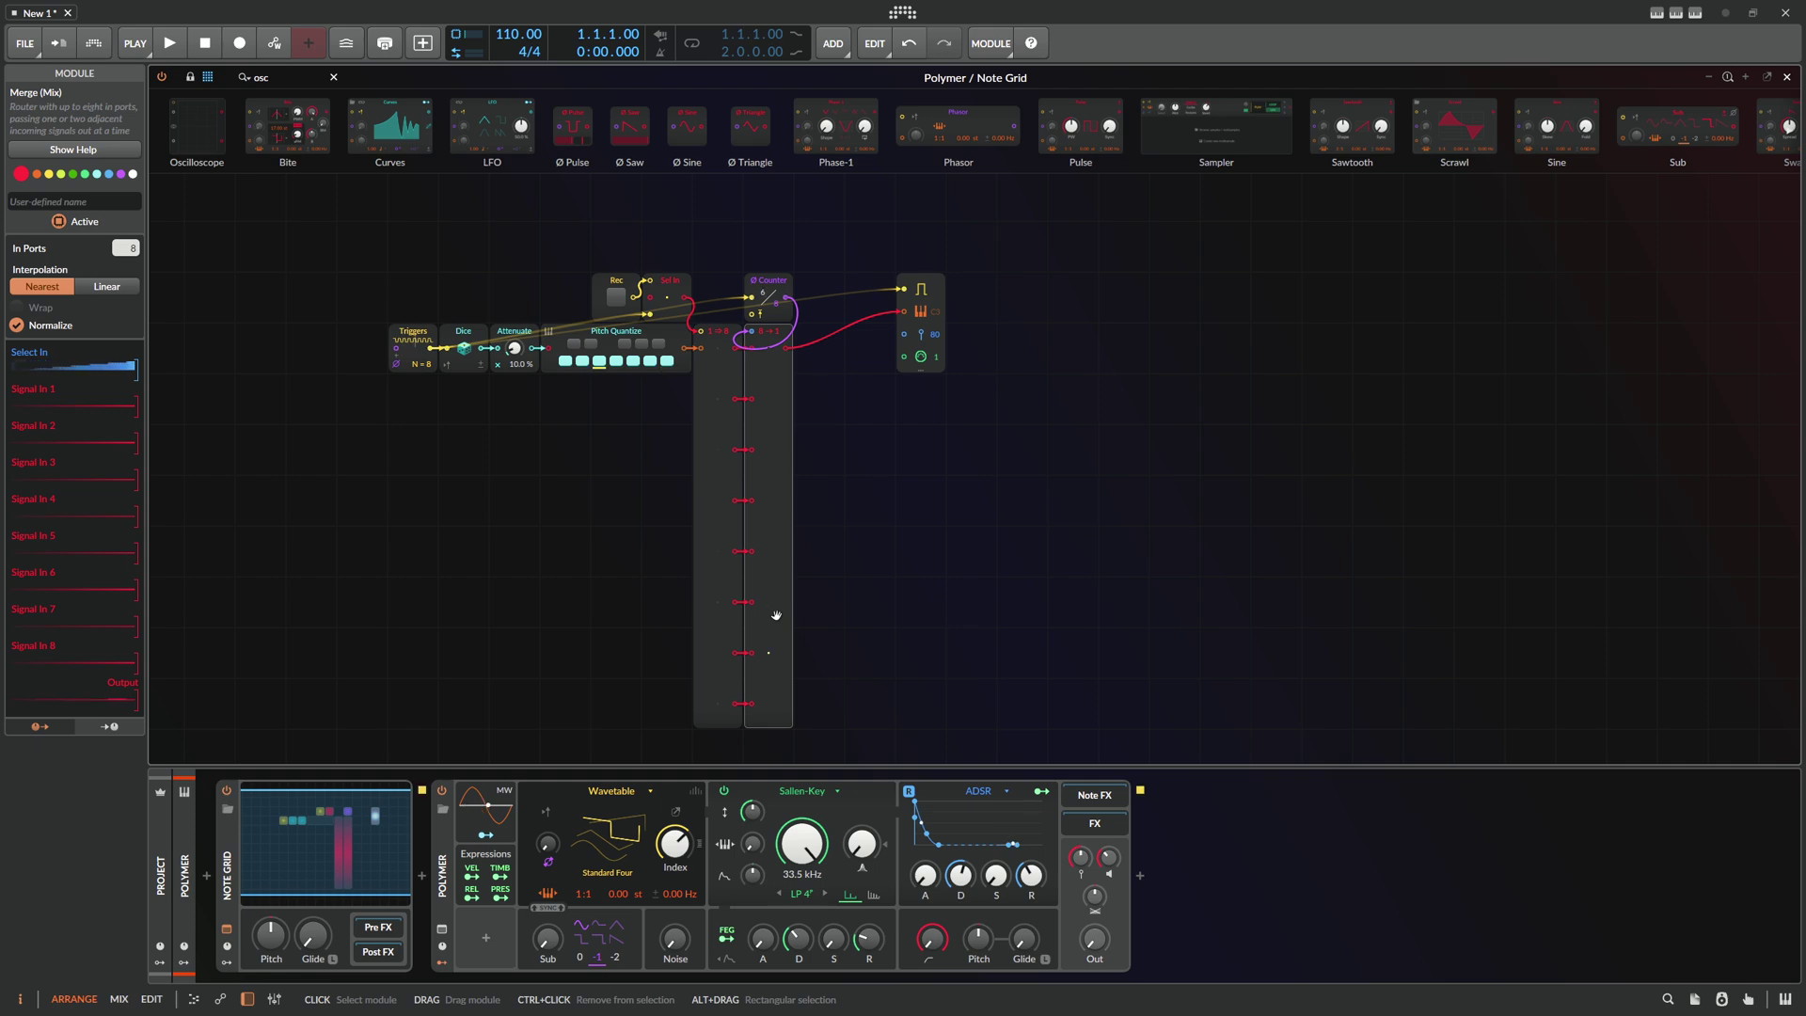
Move Ø Counter higher above Merge to leave free space between them
{"action": "scroll", "coordinate": [776, 615], "scroll_direction": "up", "scroll_amount": 1}
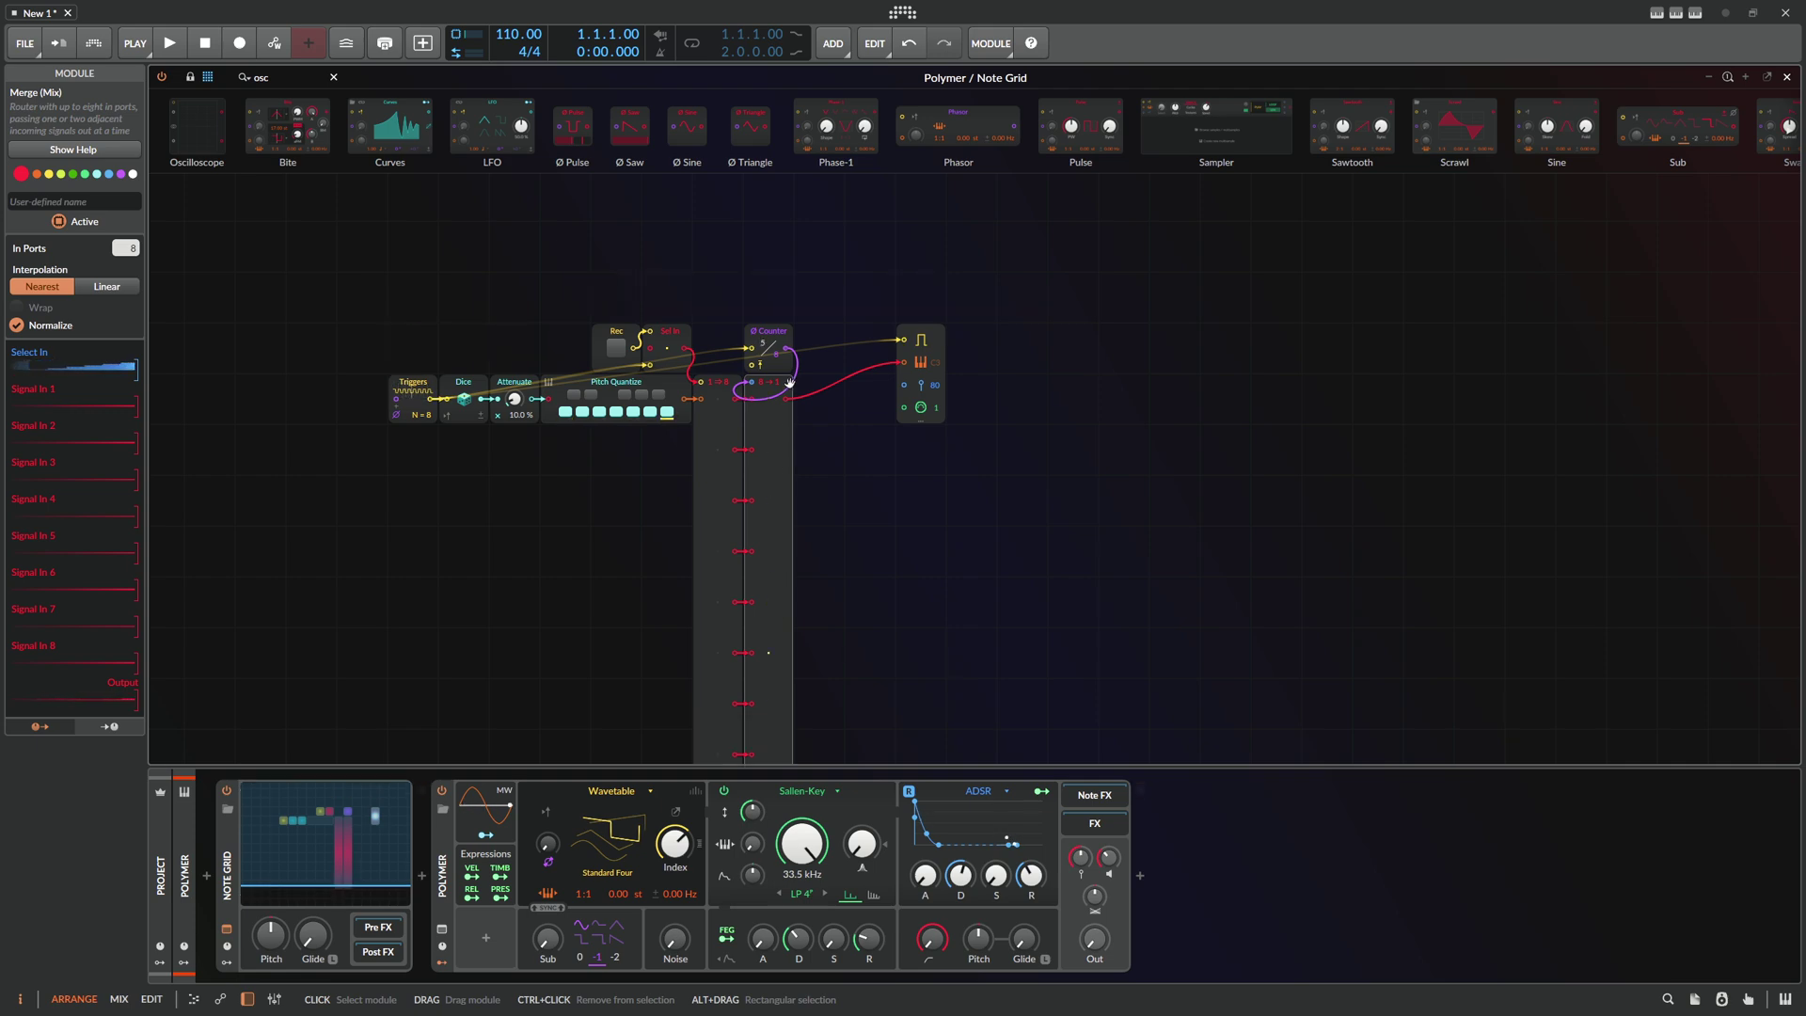
{"action": "left_click_drag", "start_coordinate": [768, 343], "coordinate": [768, 239]}
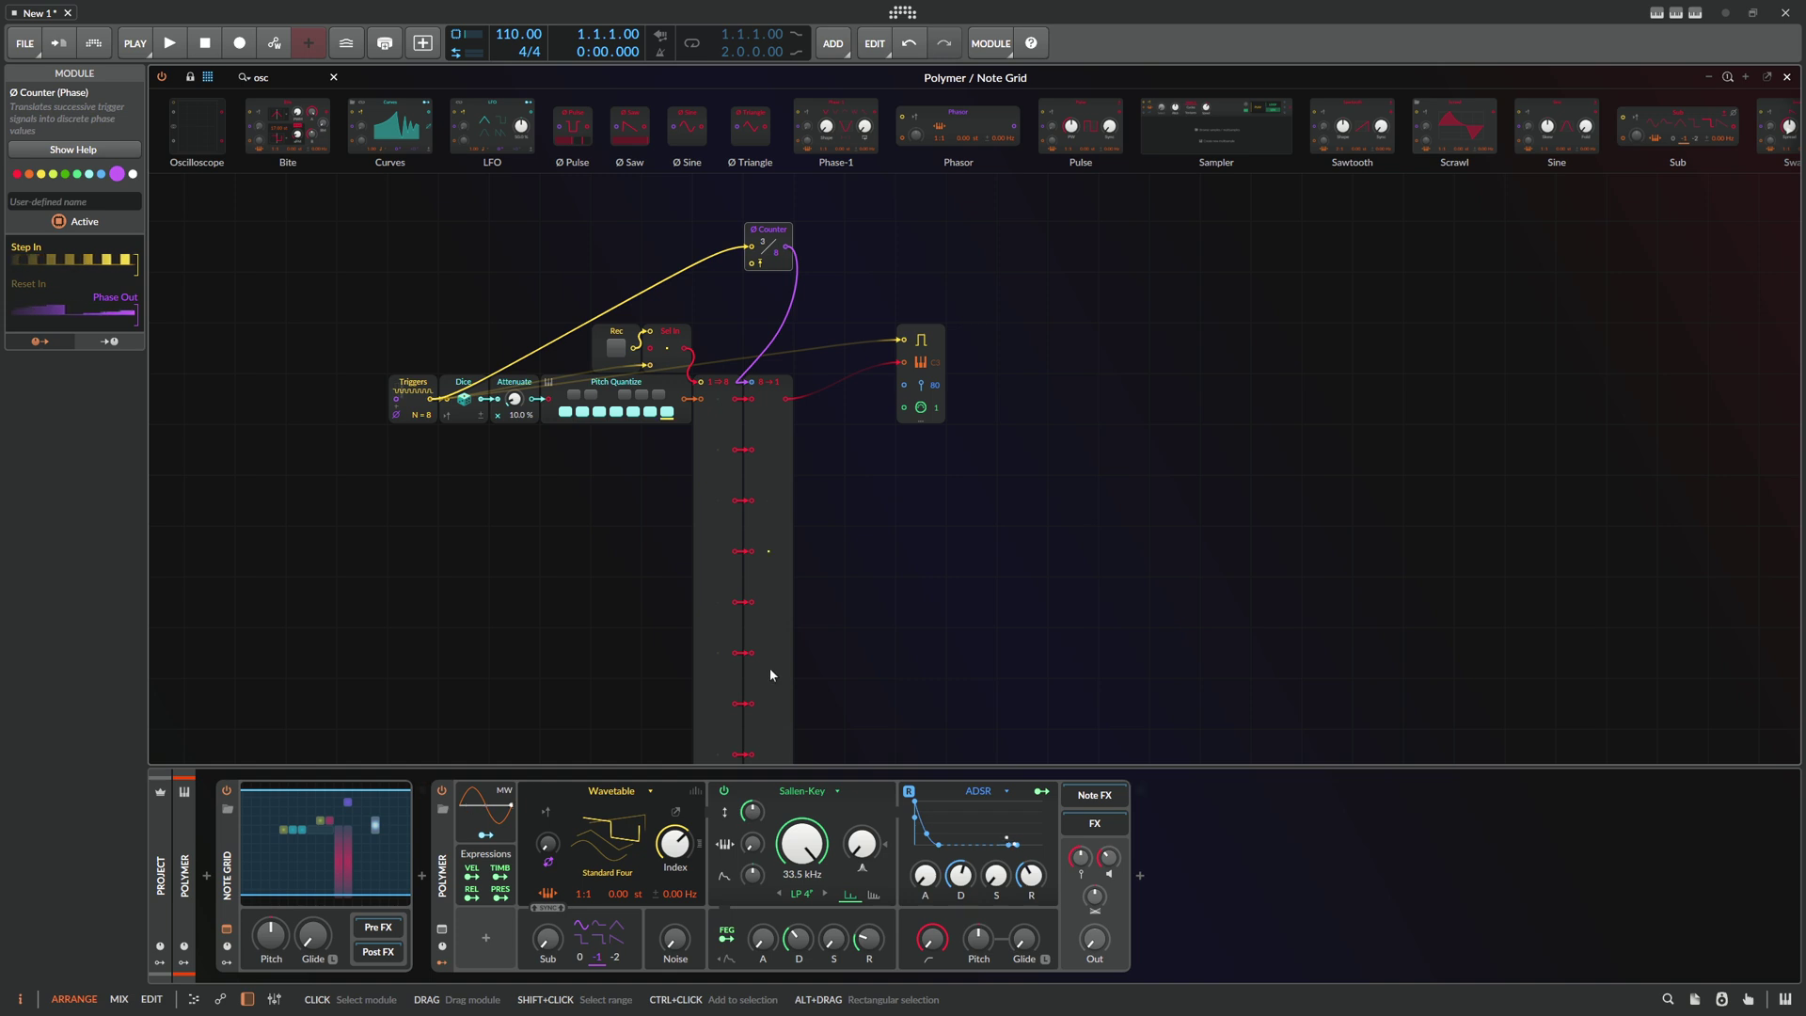
{"action": "scroll", "coordinate": [770, 671], "scroll_direction": "up", "scroll_amount": 1}
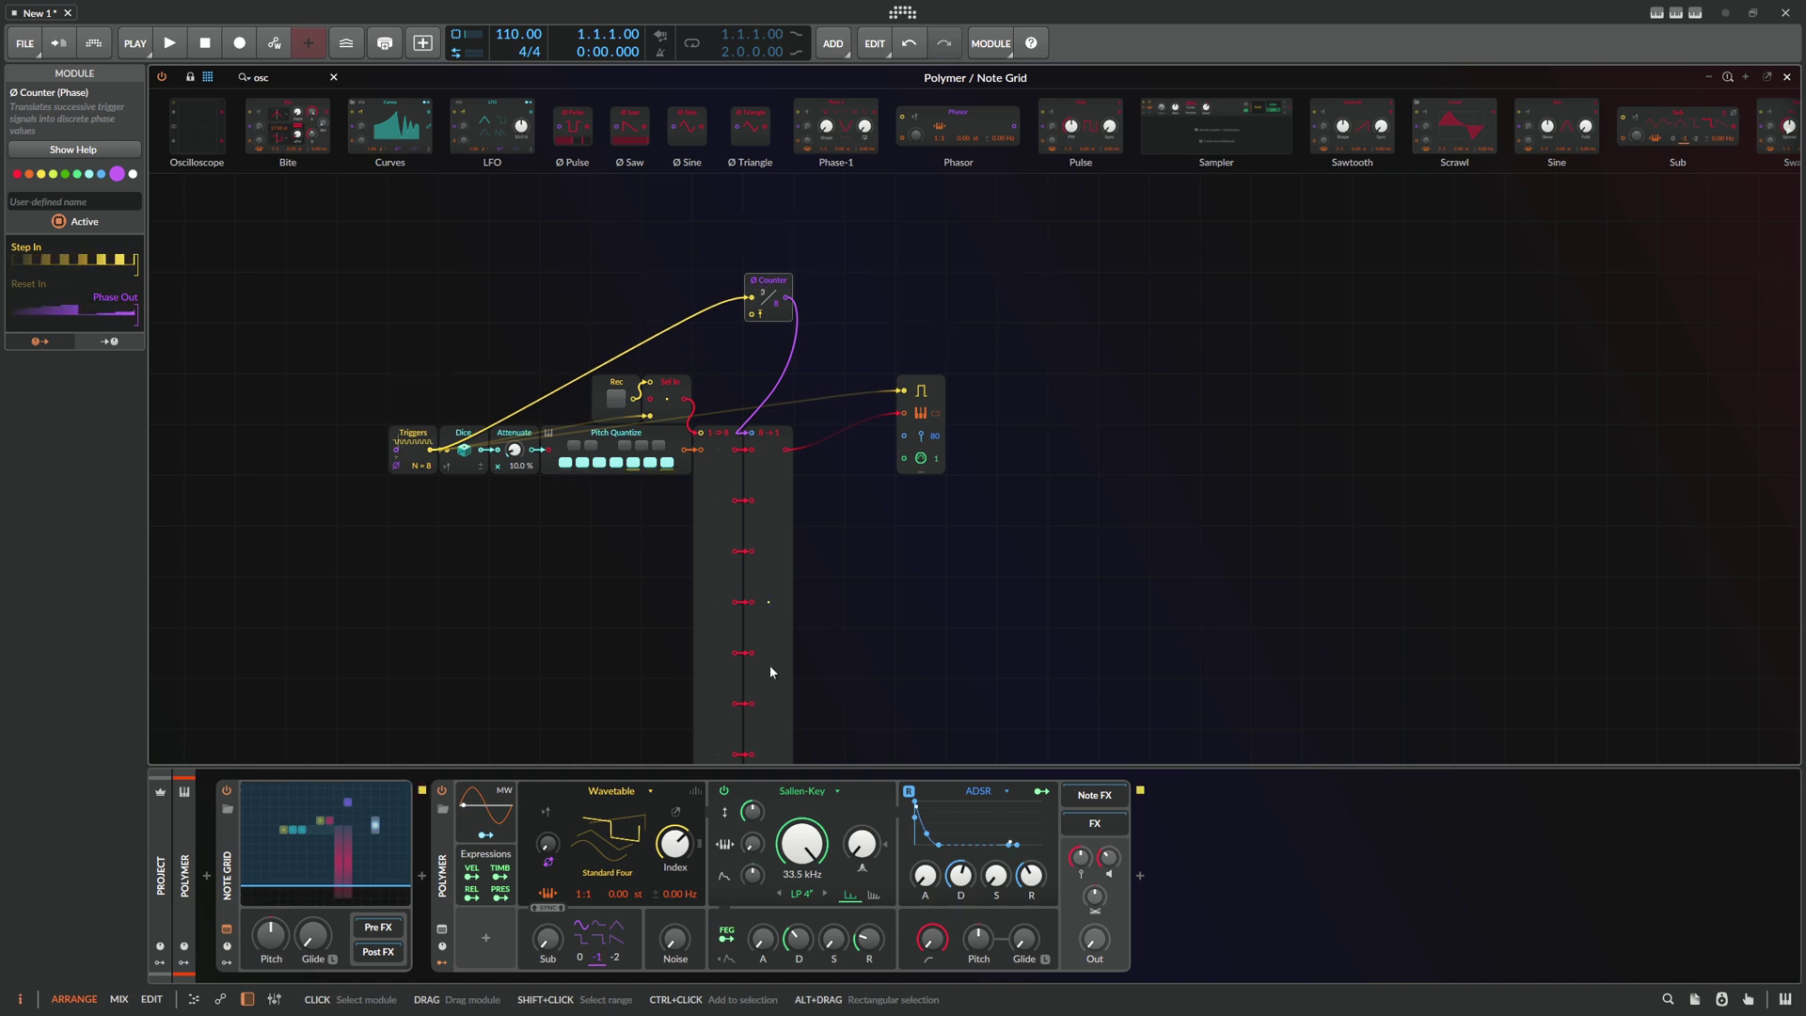
{"action": "scroll", "coordinate": [770, 671], "scroll_direction": "down", "scroll_amount": 1}
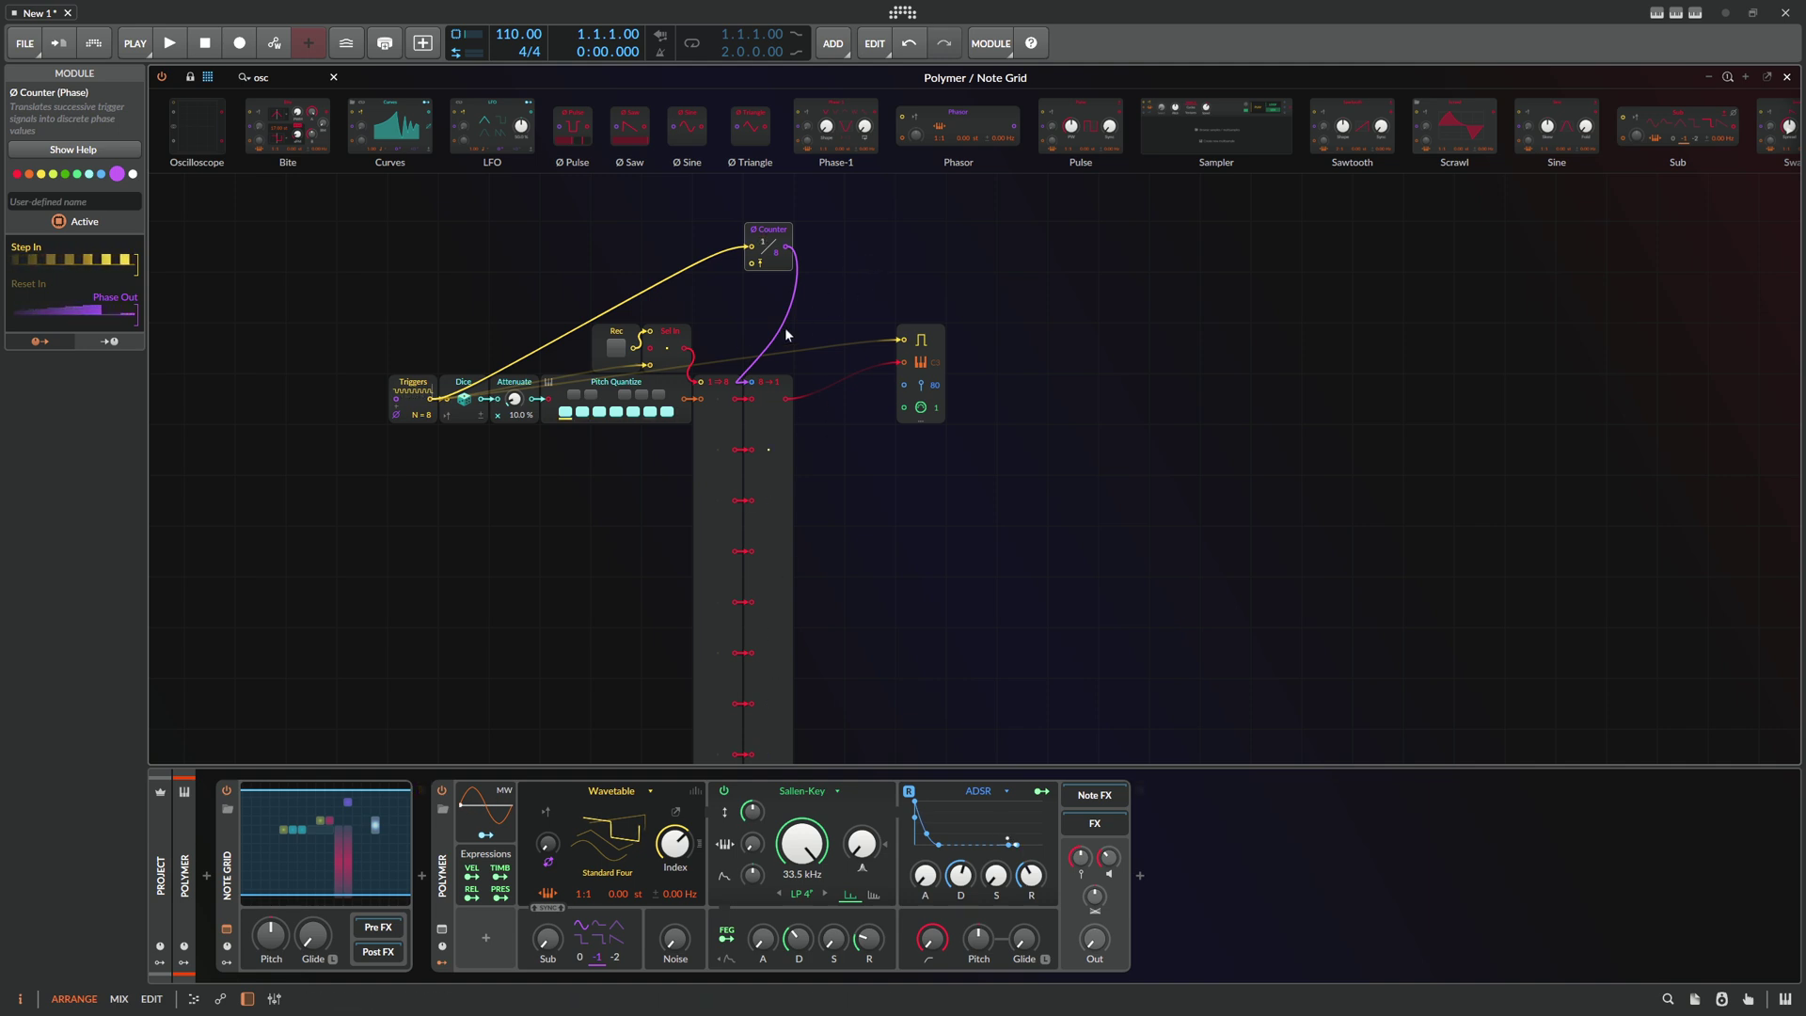
Search the module palette for "rev" and place an Ø Reverse module directly after Ø Counter
{"action": "left_click", "coordinate": [333, 78]}
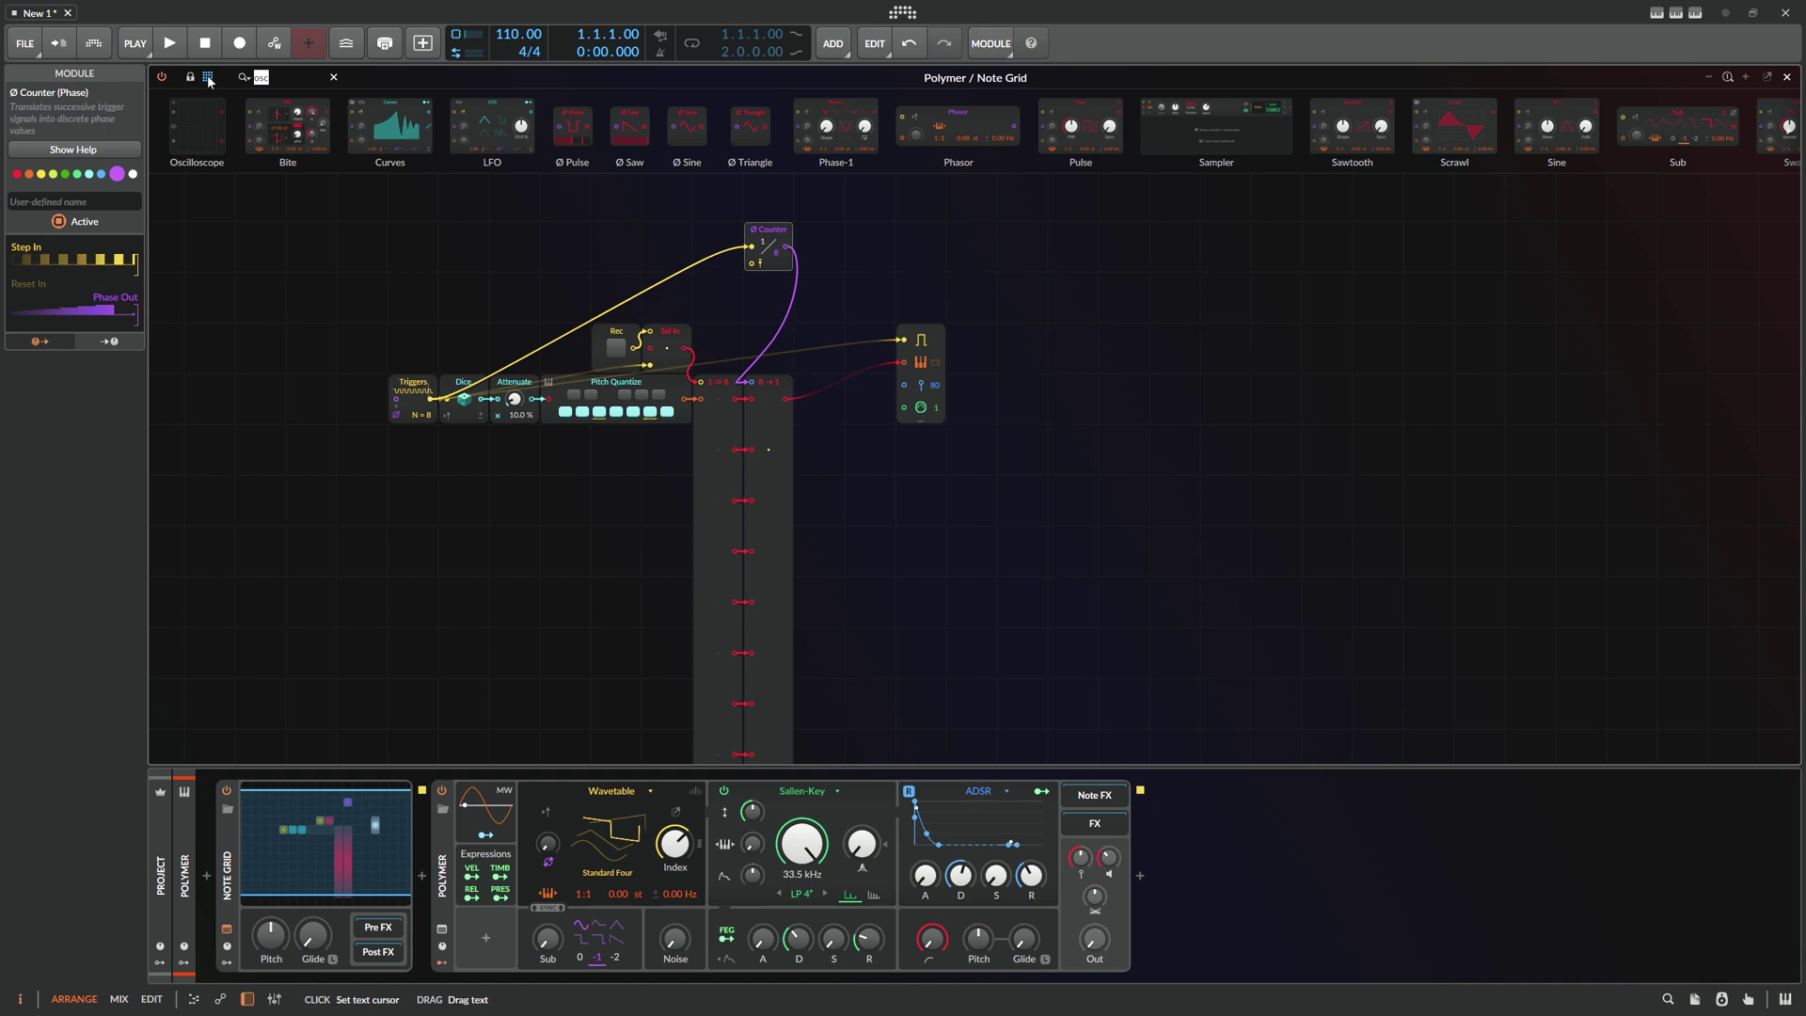
{"action": "type", "text": "rec"}
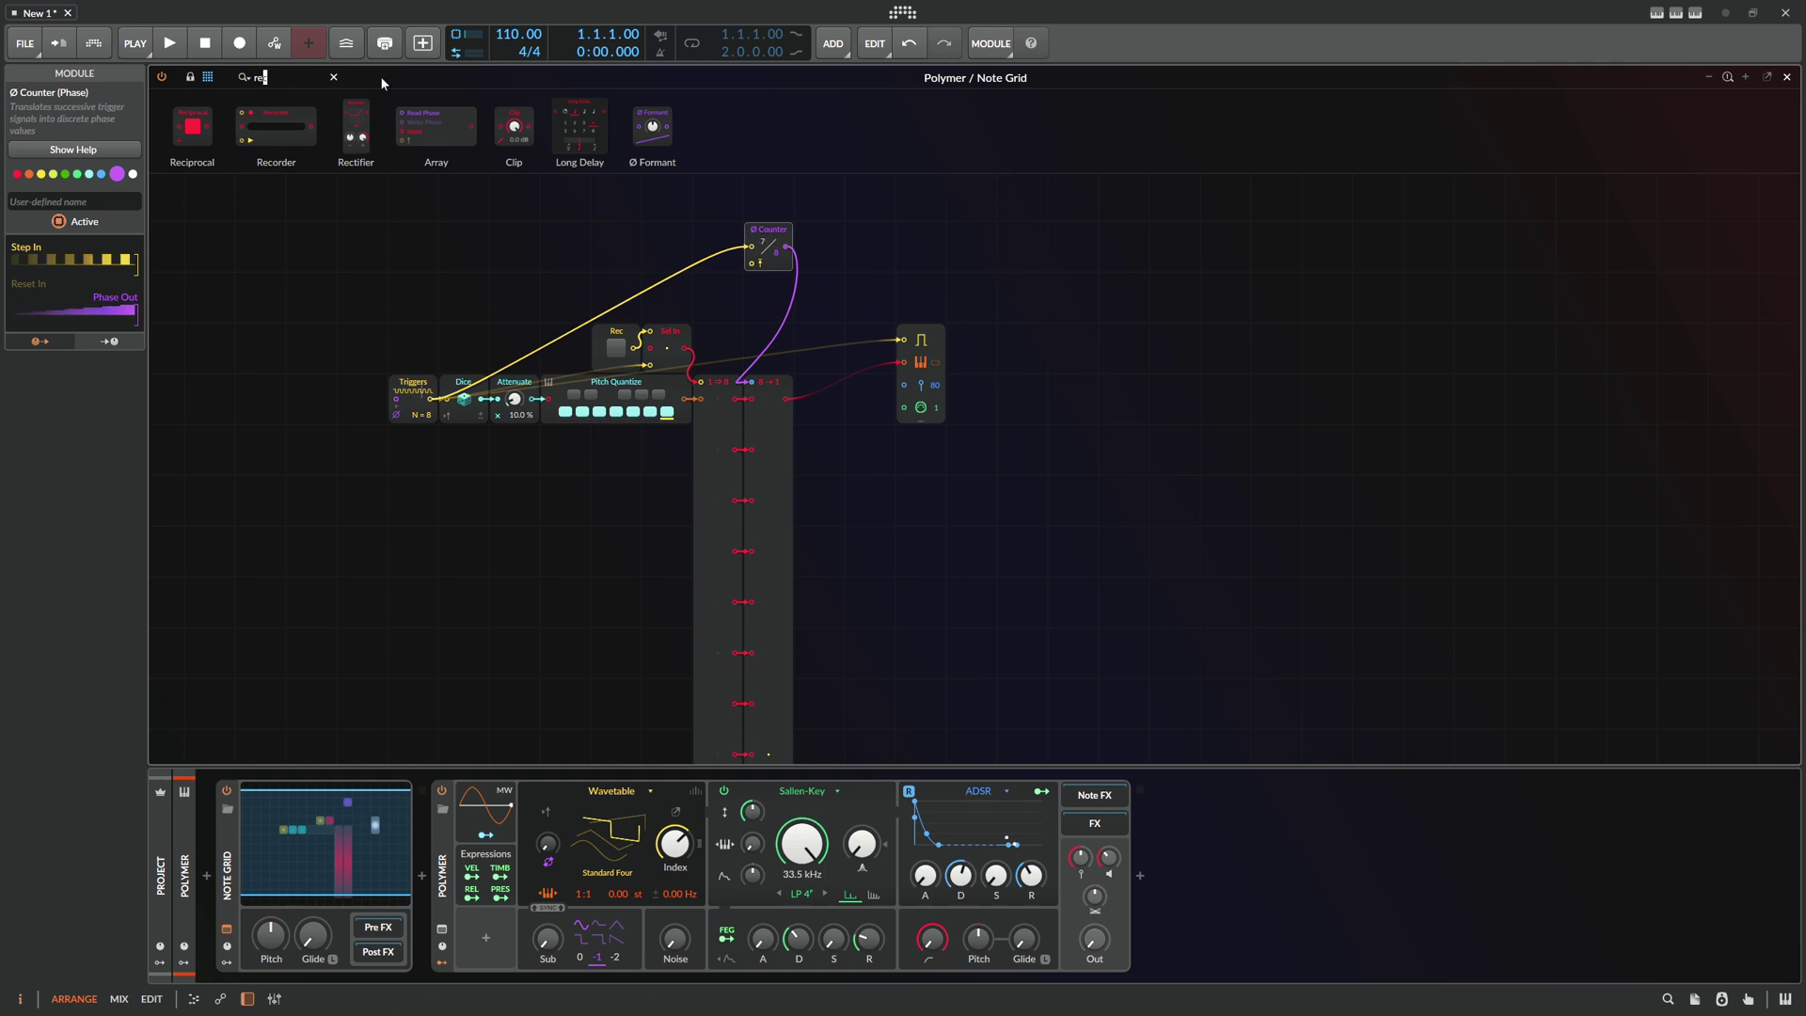
{"action": "key", "text": "BackSpace"}
{"action": "type", "text": "v"}
{"action": "left_click_drag", "start_coordinate": [192, 127], "coordinate": [802, 248]}
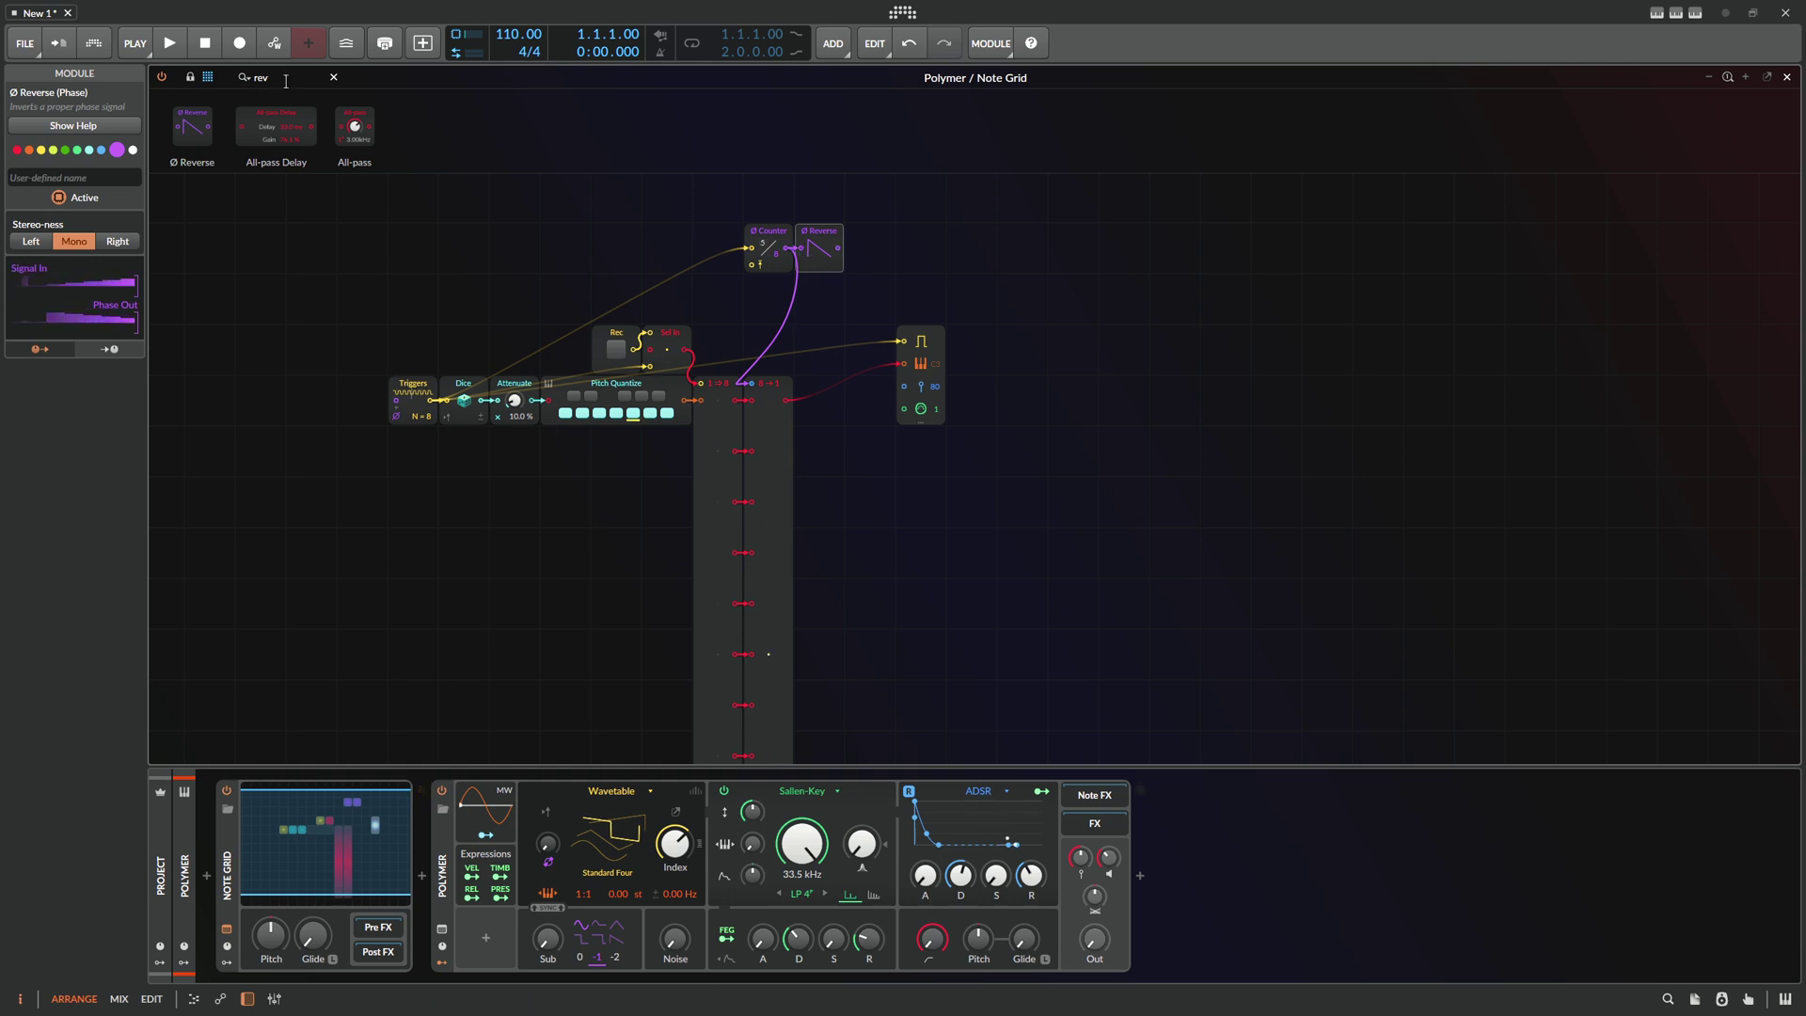
Place an Oscilloscope after Ø Reverse, connect the reversed phase to its first signal input, and duplicate the scope alongside
{"action": "type", "text": "osc"}
{"action": "left_click_drag", "start_coordinate": [216, 131], "coordinate": [884, 245]}
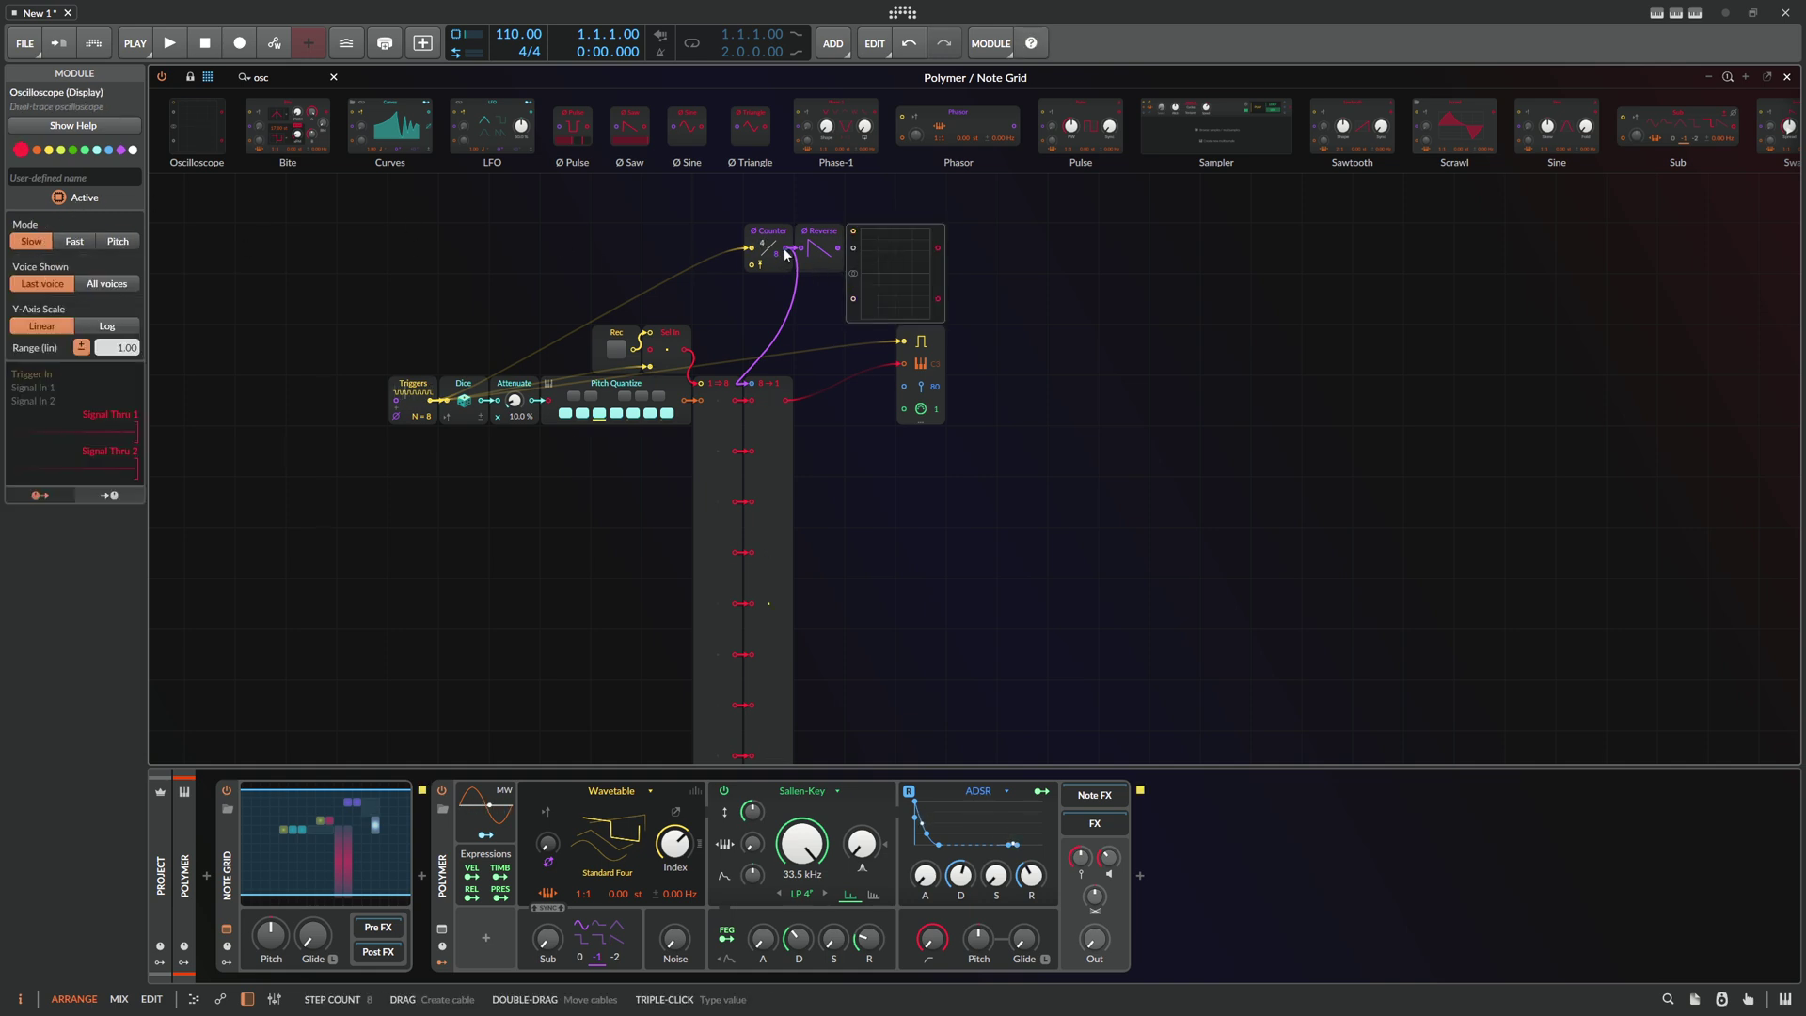
{"action": "left_click_drag", "start_coordinate": [838, 247], "coordinate": [853, 248]}
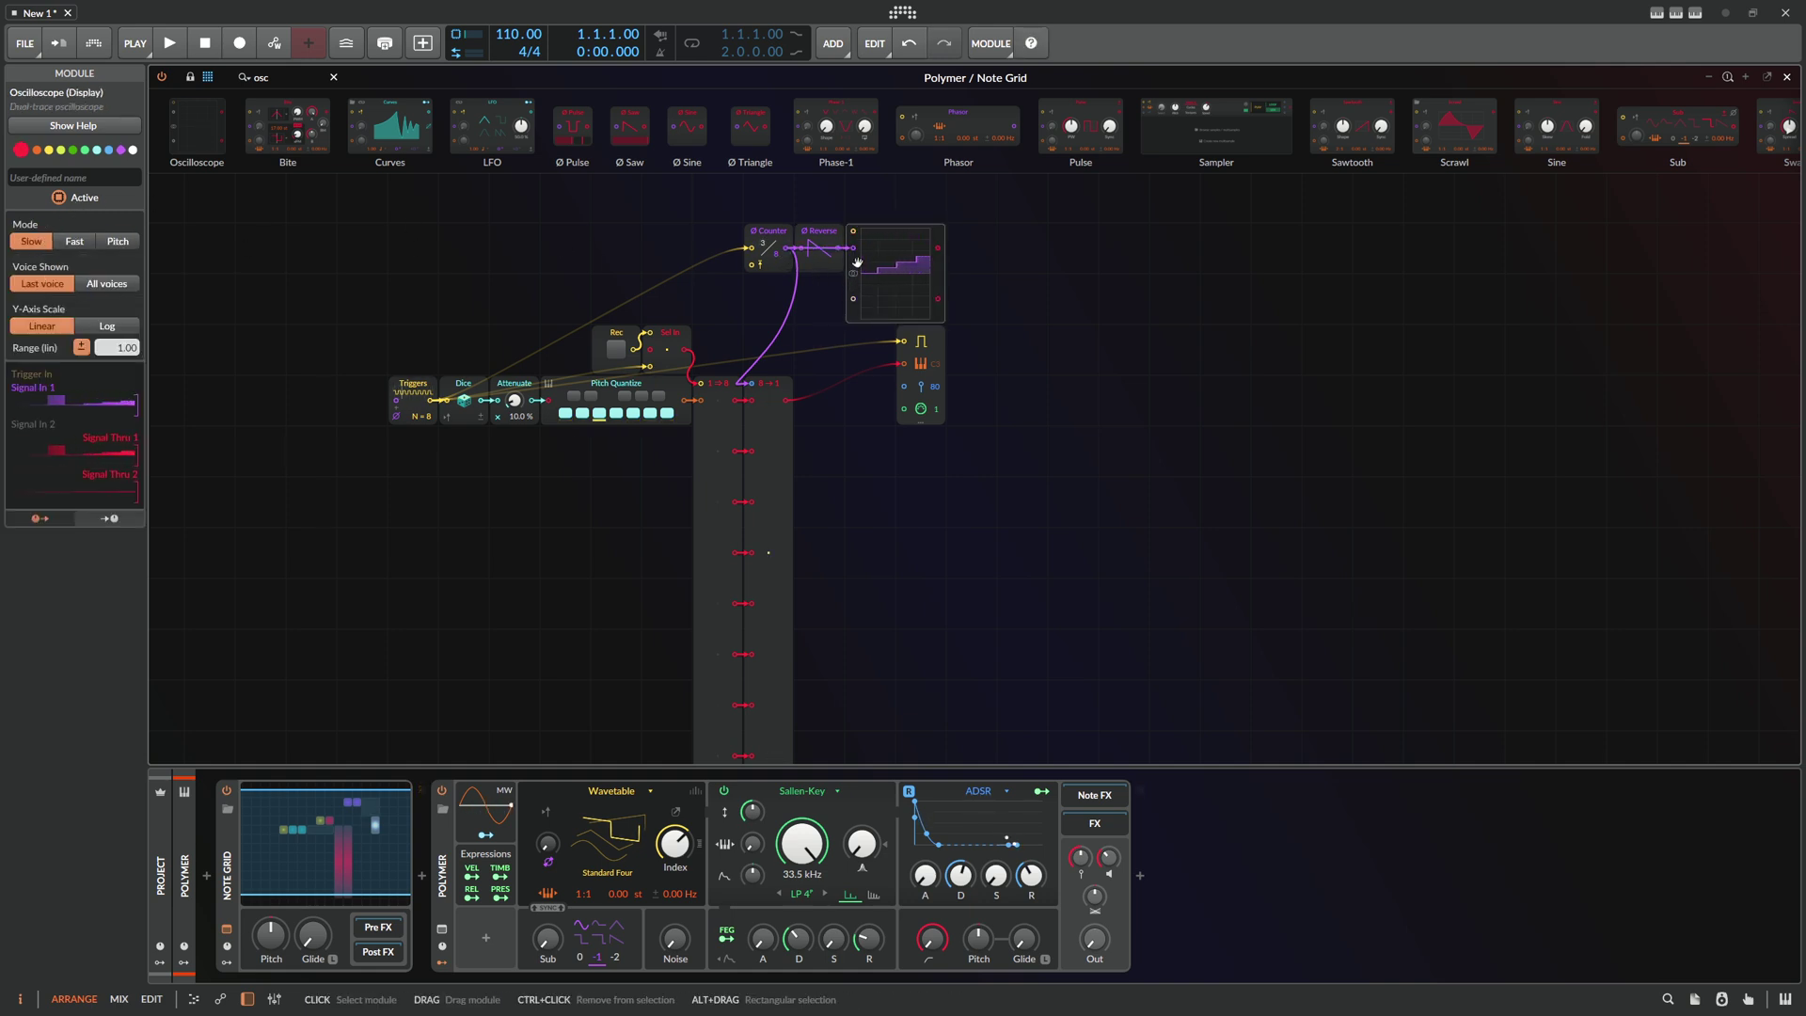
{"action": "key", "text": "ctrl+d"}
{"action": "left_click_drag", "start_coordinate": [861, 469], "coordinate": [975, 255]}
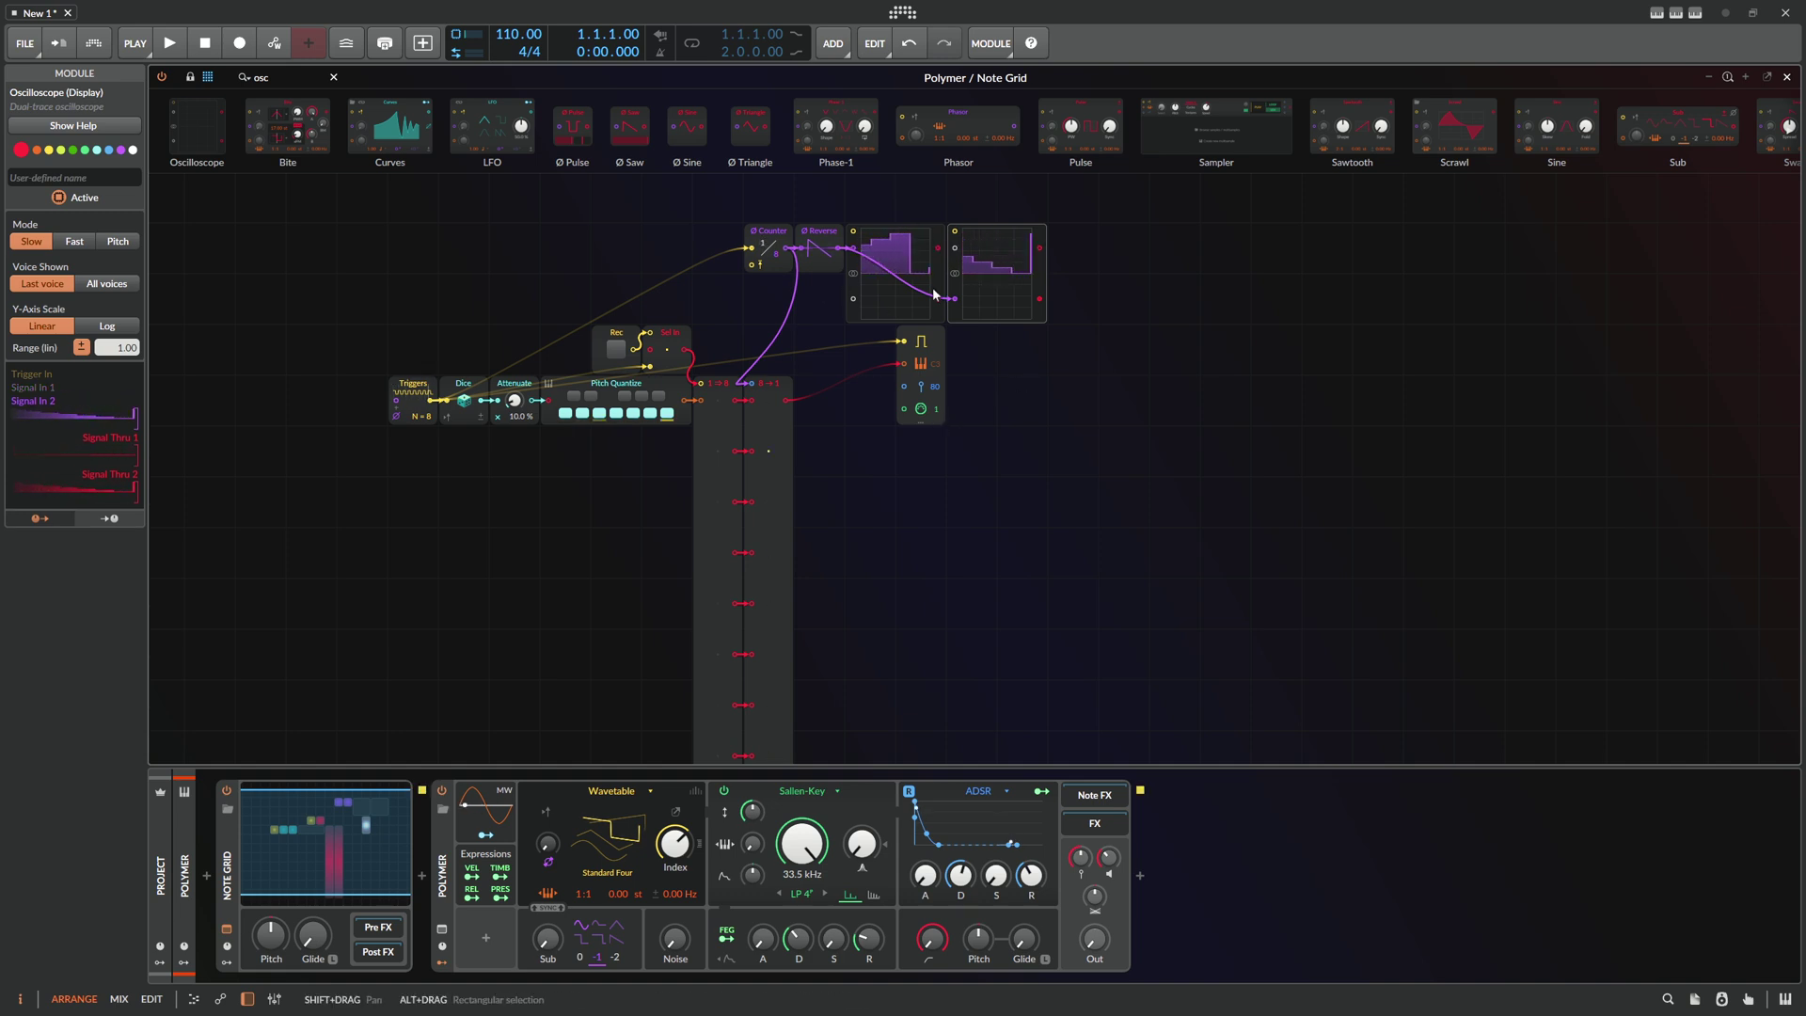
Drive Merge's select input from Ø Reverse's phase output
{"action": "left_click_drag", "start_coordinate": [954, 299], "coordinate": [743, 400]}
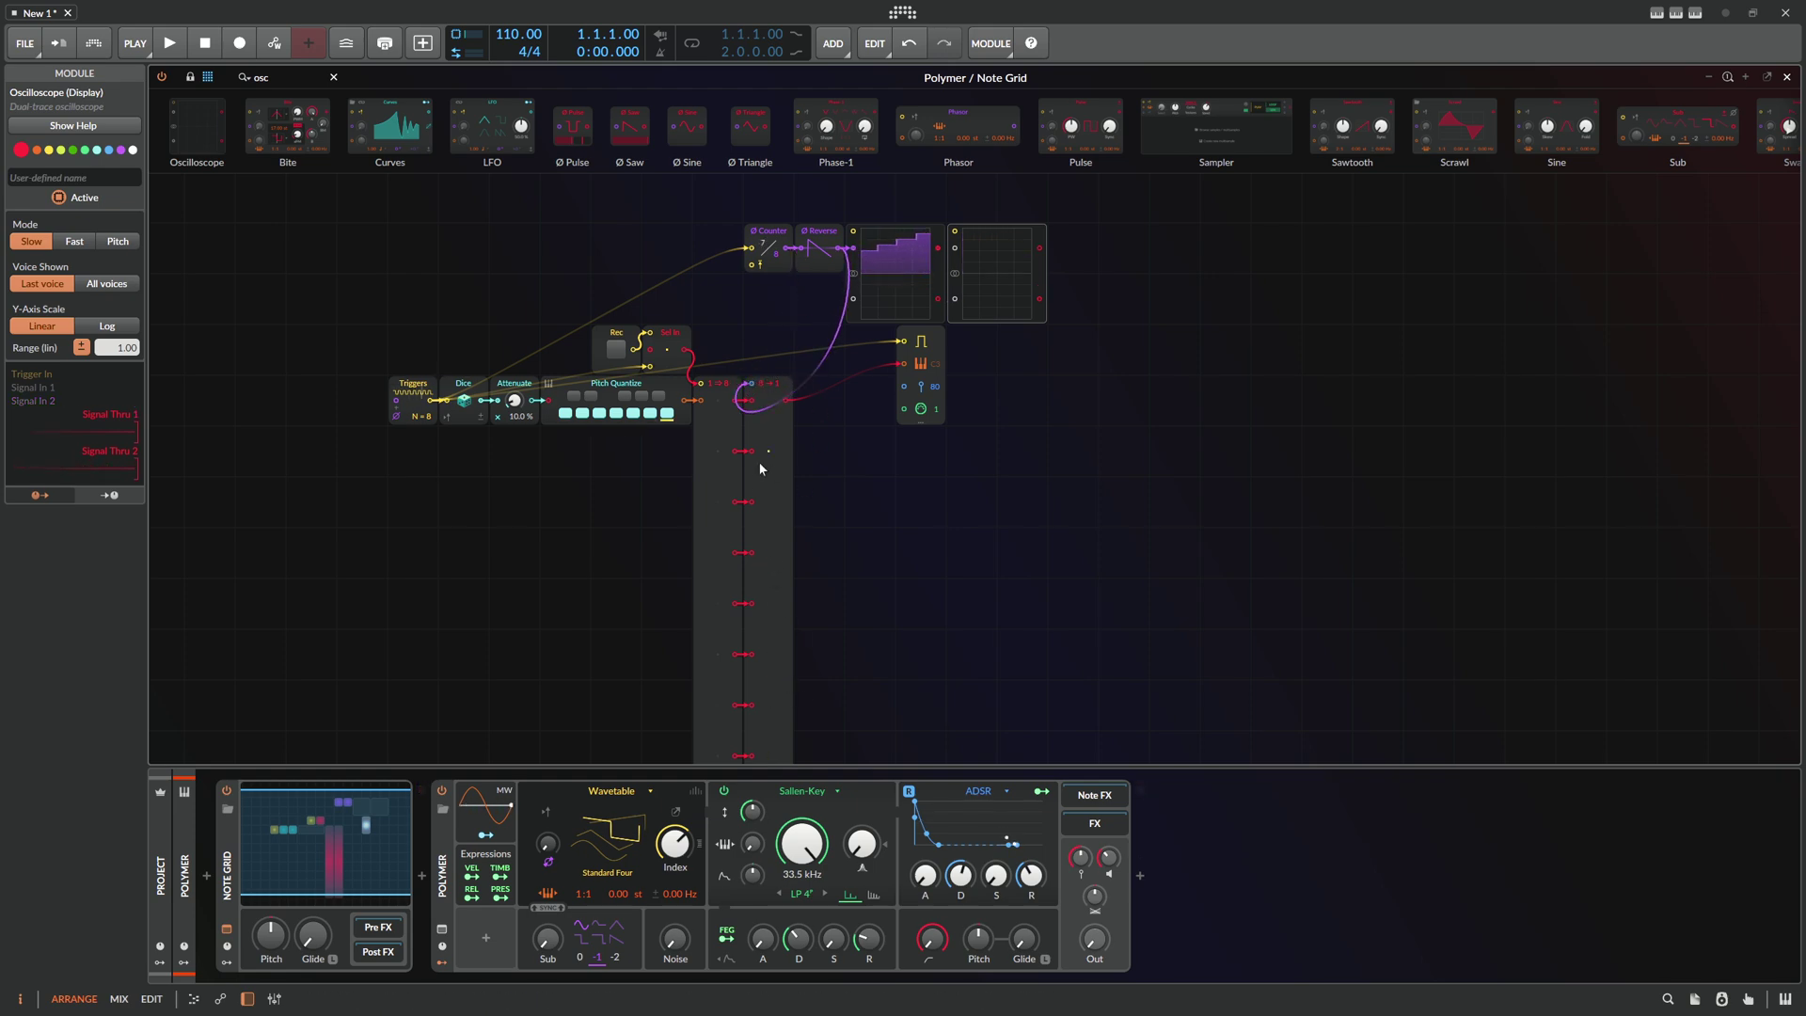
{"action": "left_click_drag", "start_coordinate": [831, 512], "coordinate": [774, 440]}
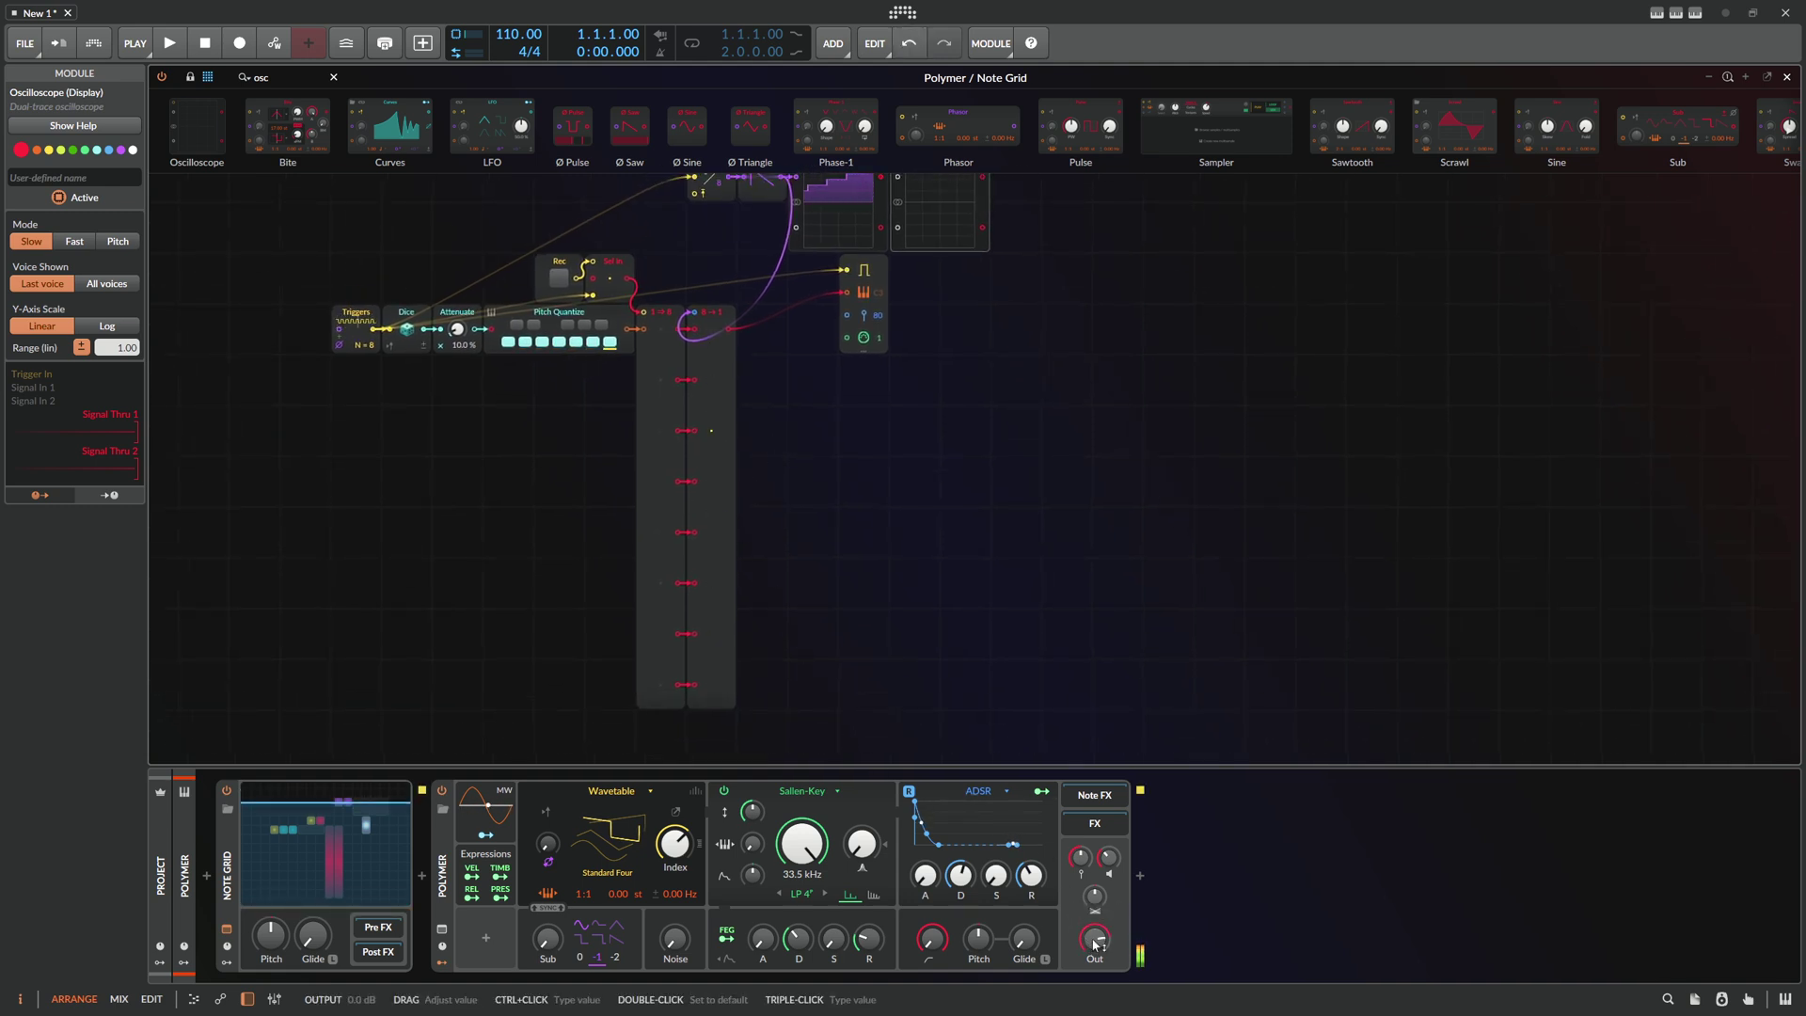
{"action": "scroll", "coordinate": [894, 666], "scroll_direction": "up", "scroll_amount": 1}
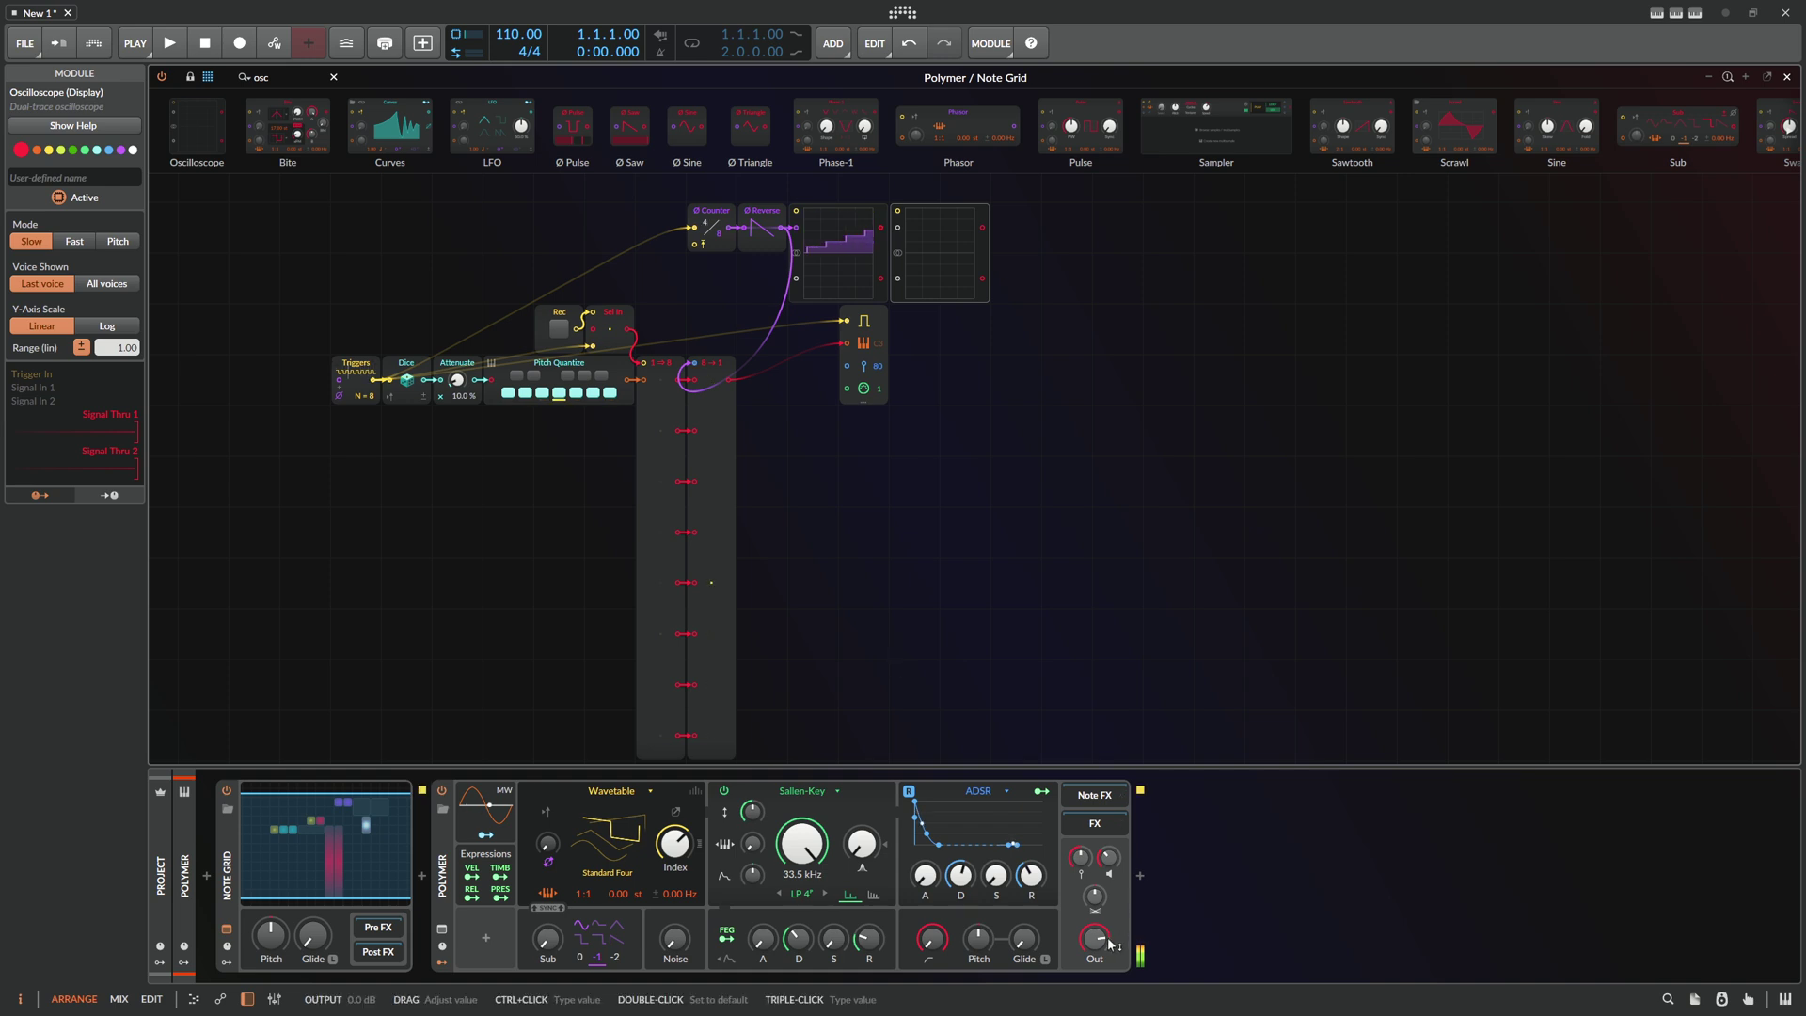
Place a Select In module beside Ø Counter, fed by the counter's and Ø Reverse's phases, and colour it purple
{"action": "left_click", "coordinate": [274, 78]}
{"action": "type", "text": "se"}
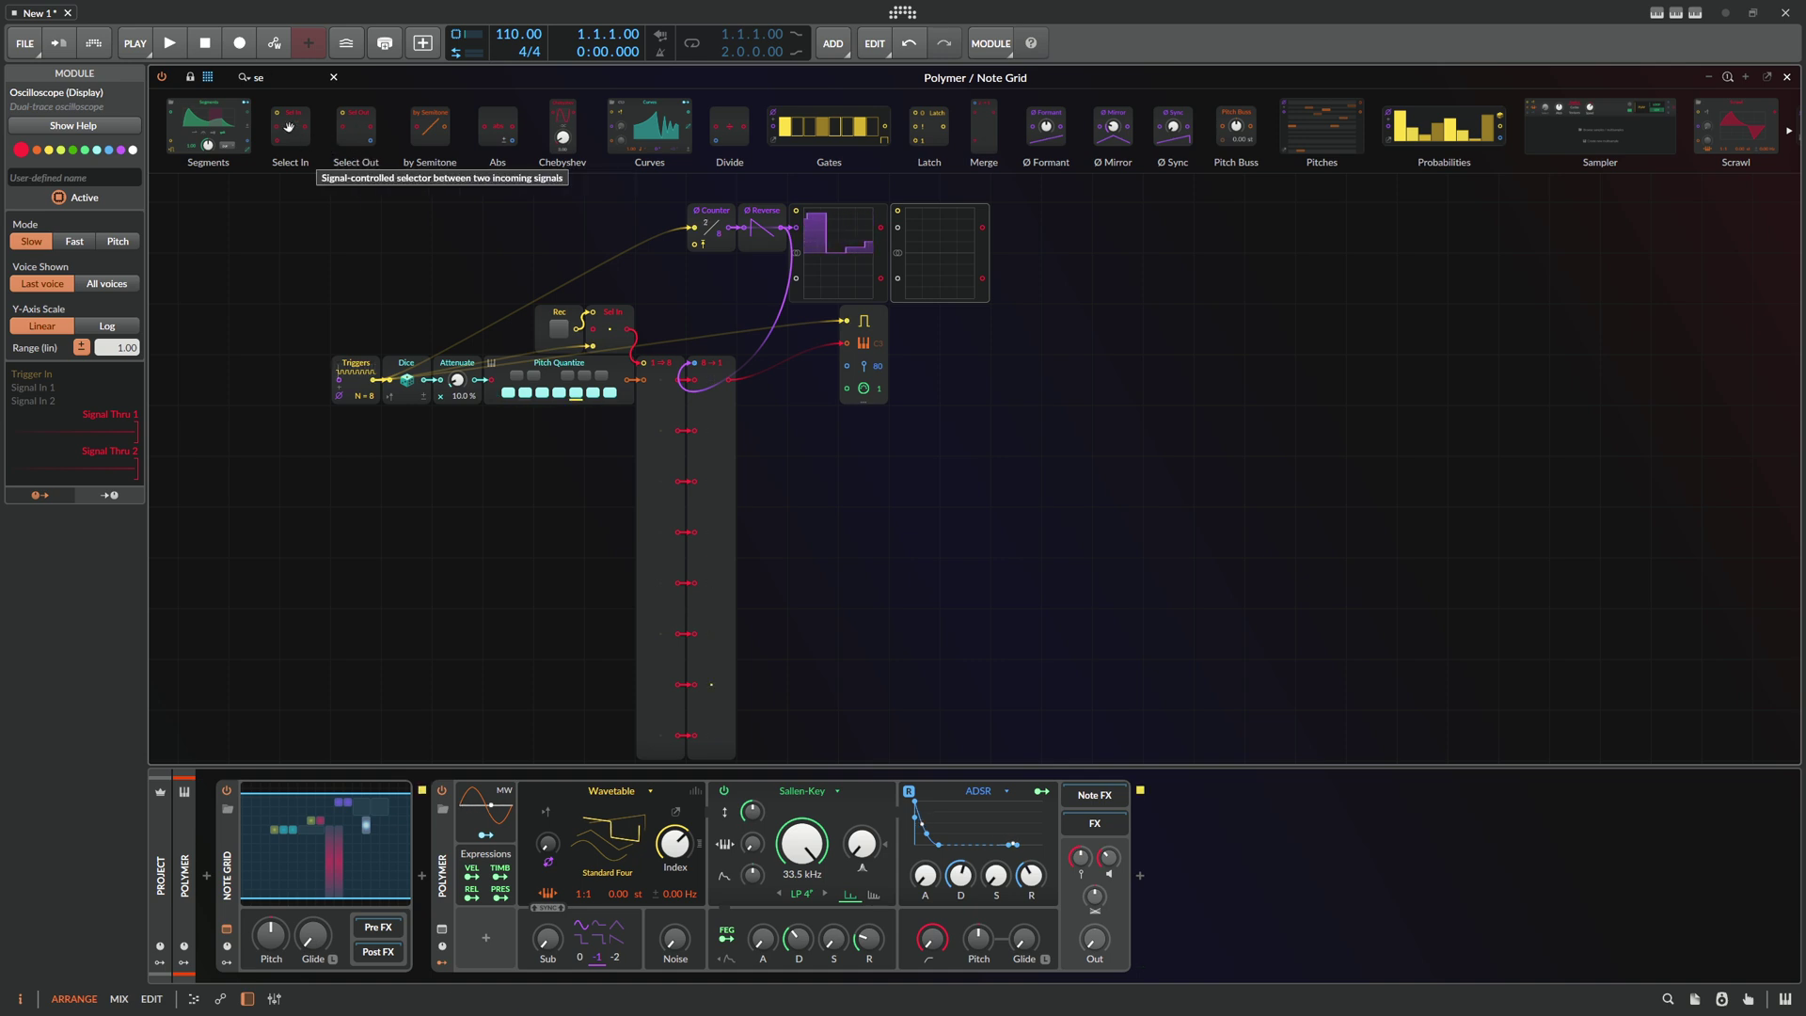
{"action": "left_click_drag", "start_coordinate": [289, 127], "coordinate": [616, 239]}
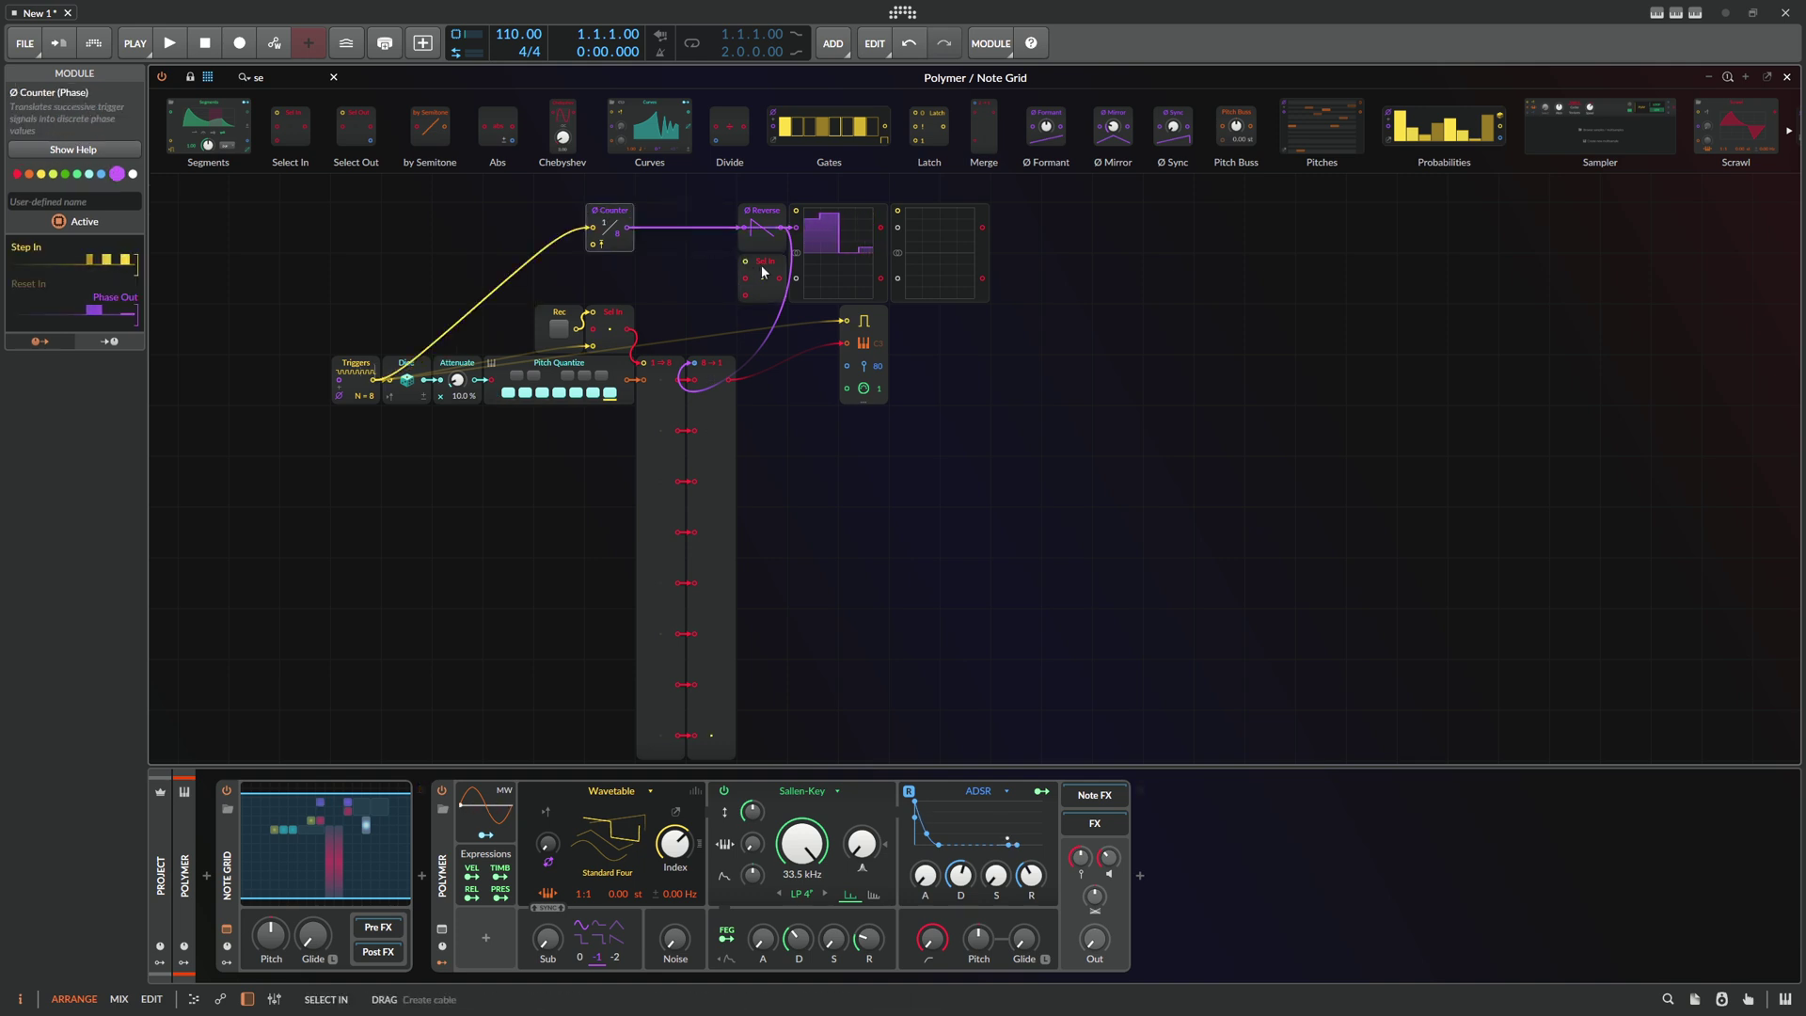
{"action": "left_click_drag", "start_coordinate": [761, 271], "coordinate": [644, 244]}
{"action": "left_click", "coordinate": [670, 234]}
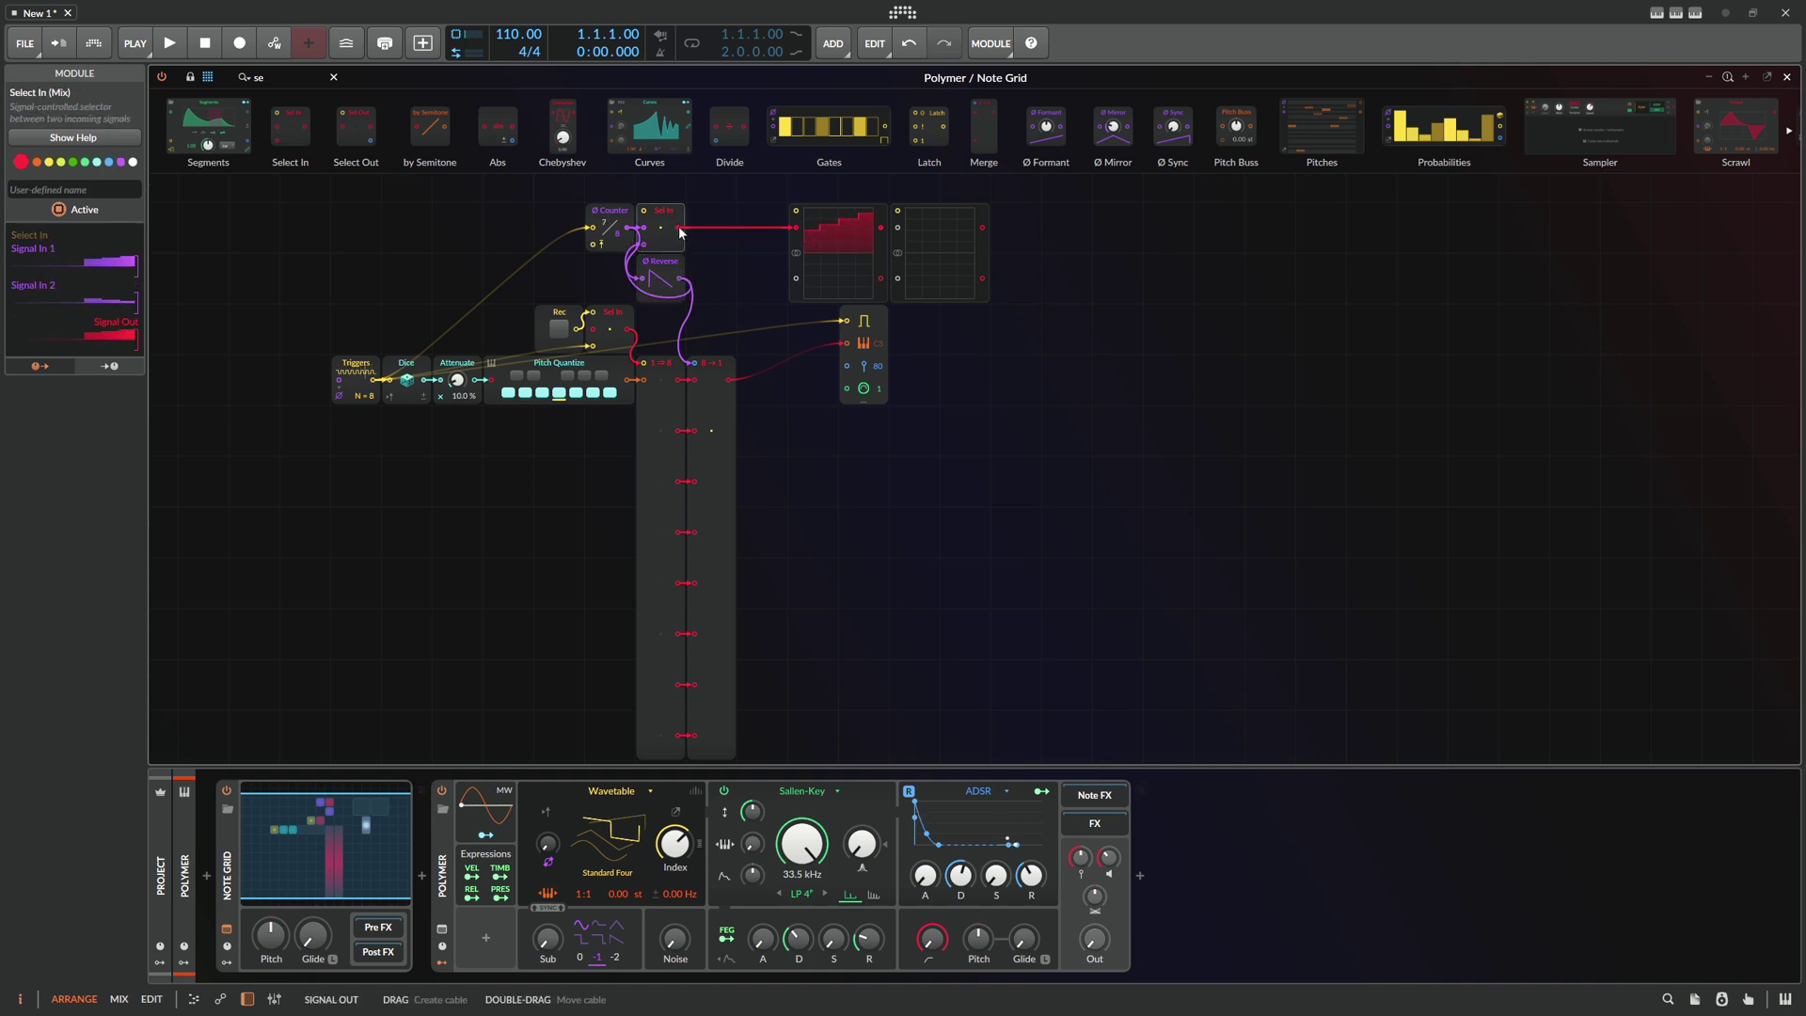
{"action": "left_click", "coordinate": [120, 162]}
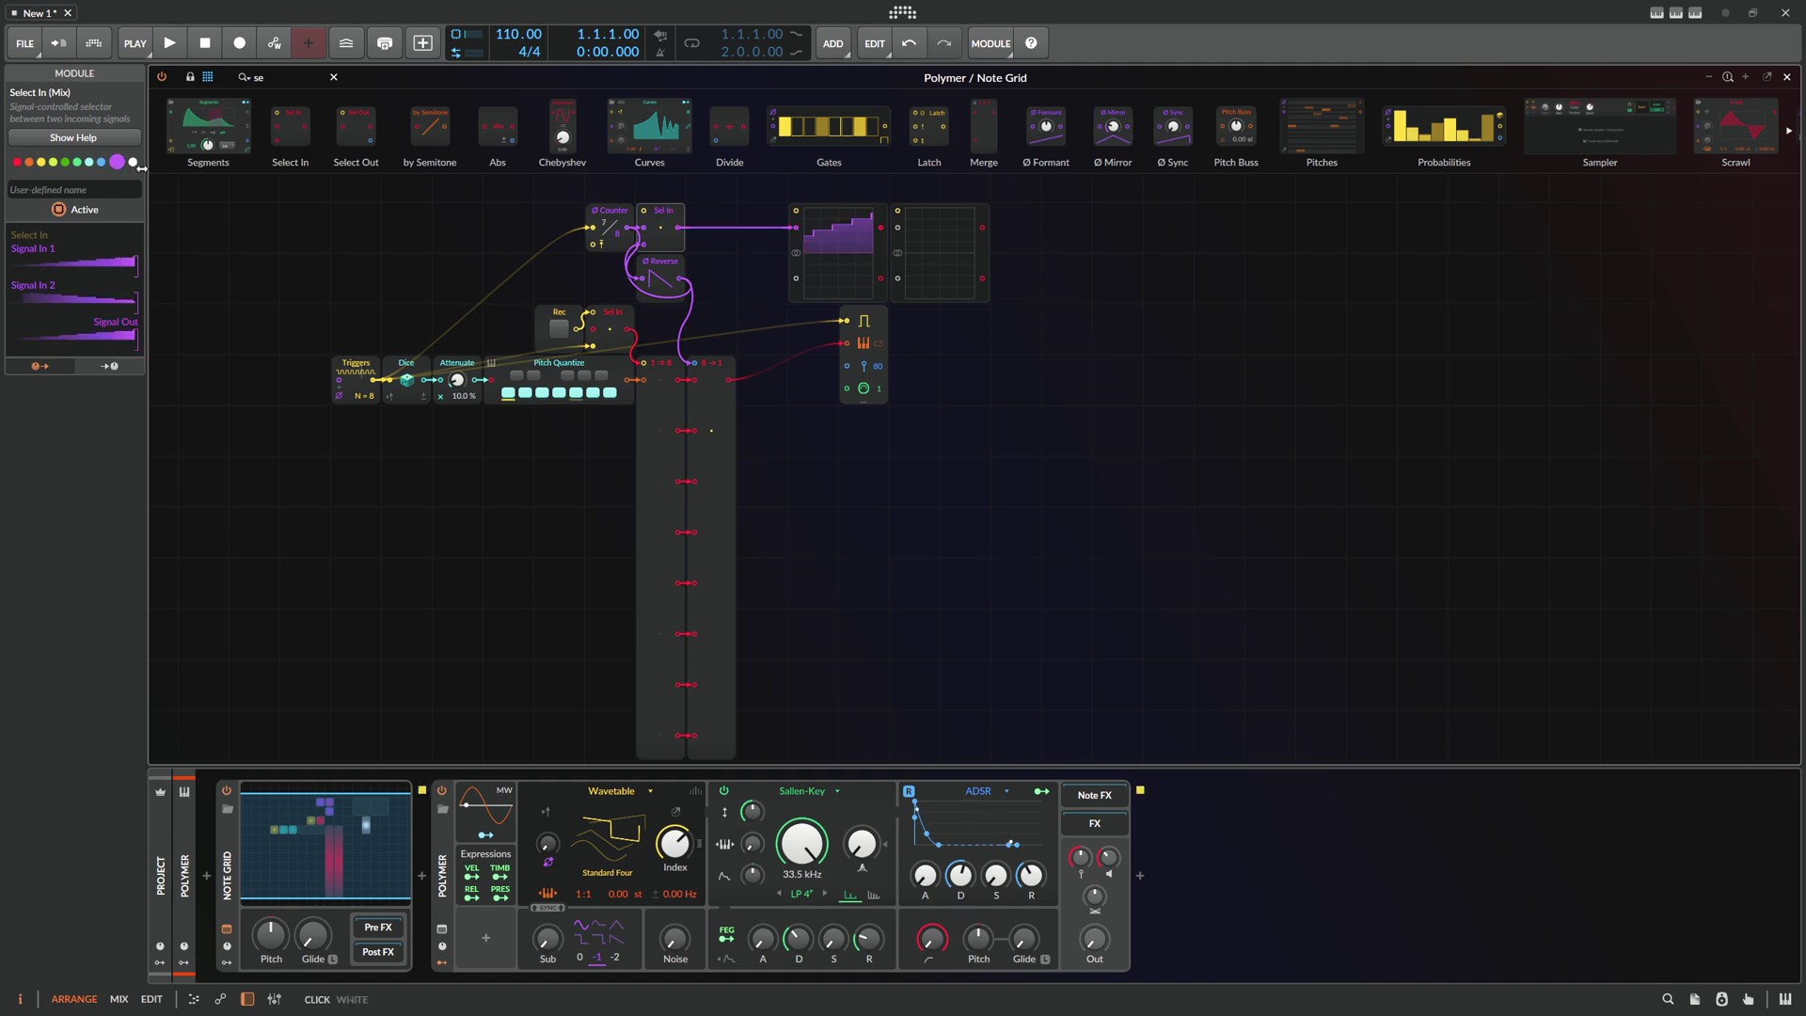
Route Select In's output to Merge's select input and move Select In one slot over, clear of Ø Reverse
{"action": "left_click_drag", "start_coordinate": [678, 227], "coordinate": [702, 360]}
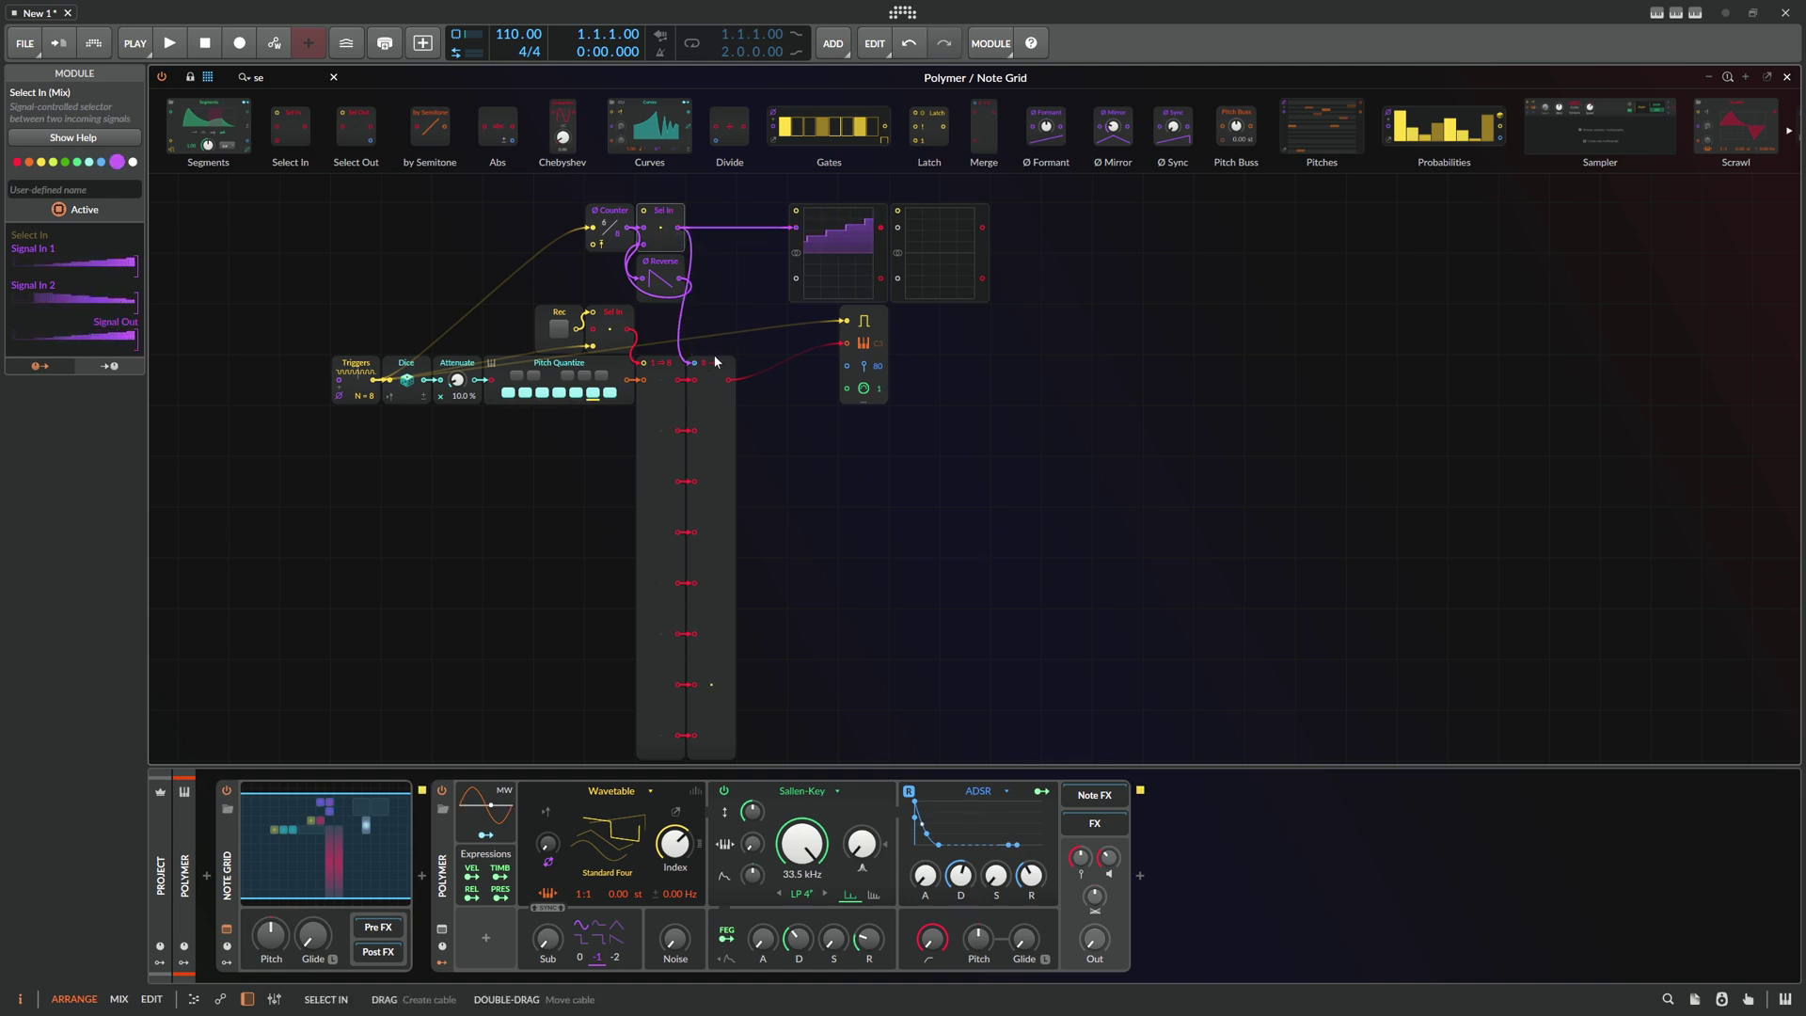
{"action": "left_click_drag", "start_coordinate": [664, 234], "coordinate": [714, 234]}
{"action": "scroll", "coordinate": [715, 234], "scroll_direction": "up", "scroll_amount": 1}
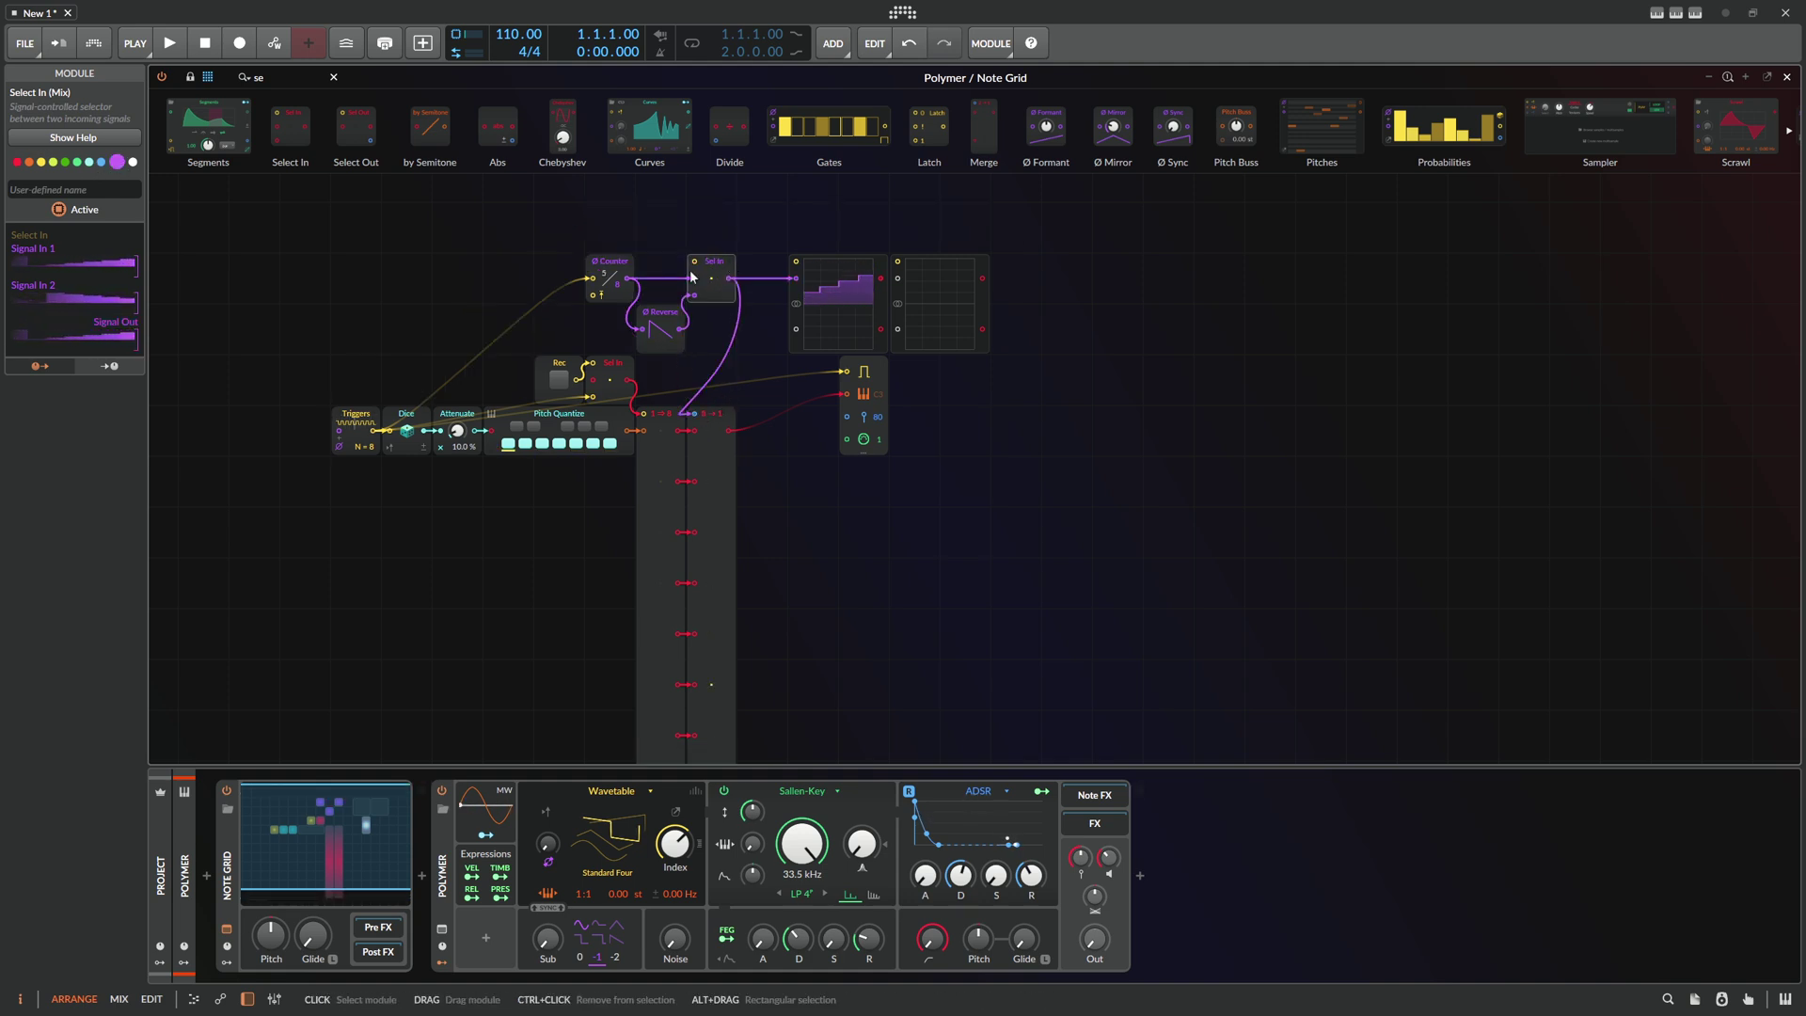
Place a Dice module above Ø Reverse to feed Select In's select input, and trigger it from the Triggers output
{"action": "left_click", "coordinate": [259, 77]}
{"action": "type", "text": "dice"}
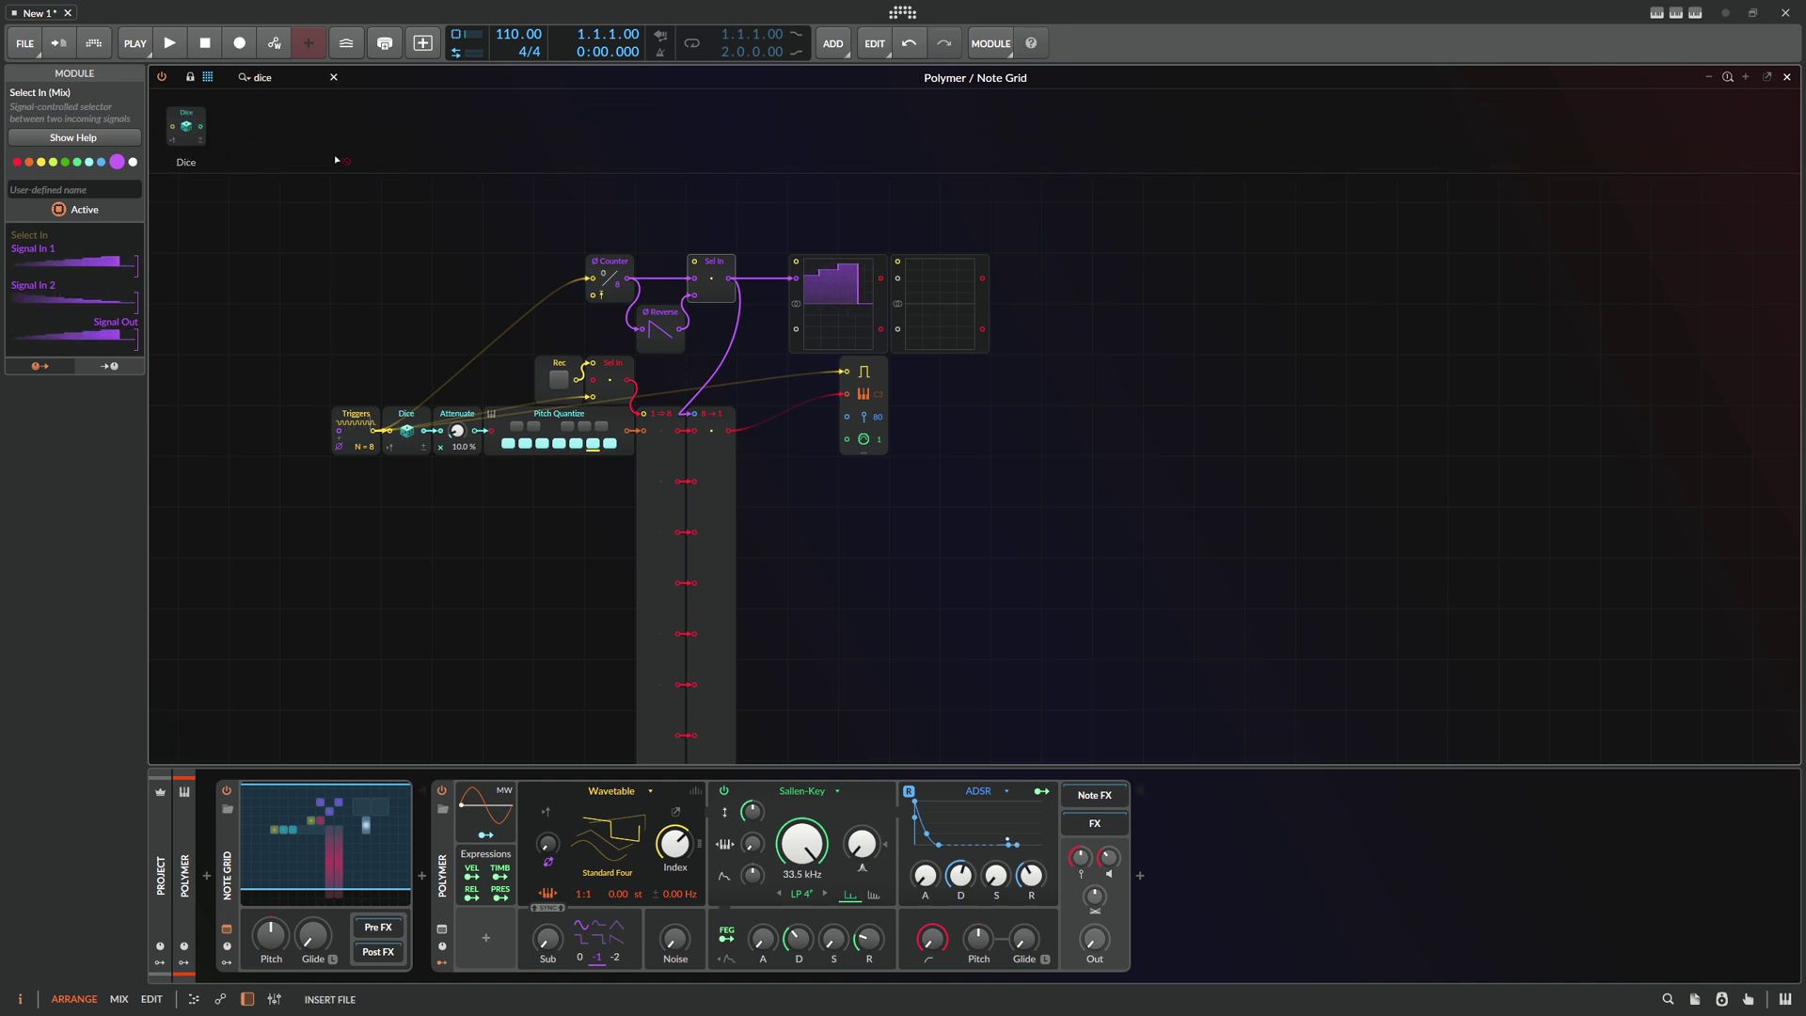
{"action": "left_click_drag", "start_coordinate": [335, 161], "coordinate": [660, 225]}
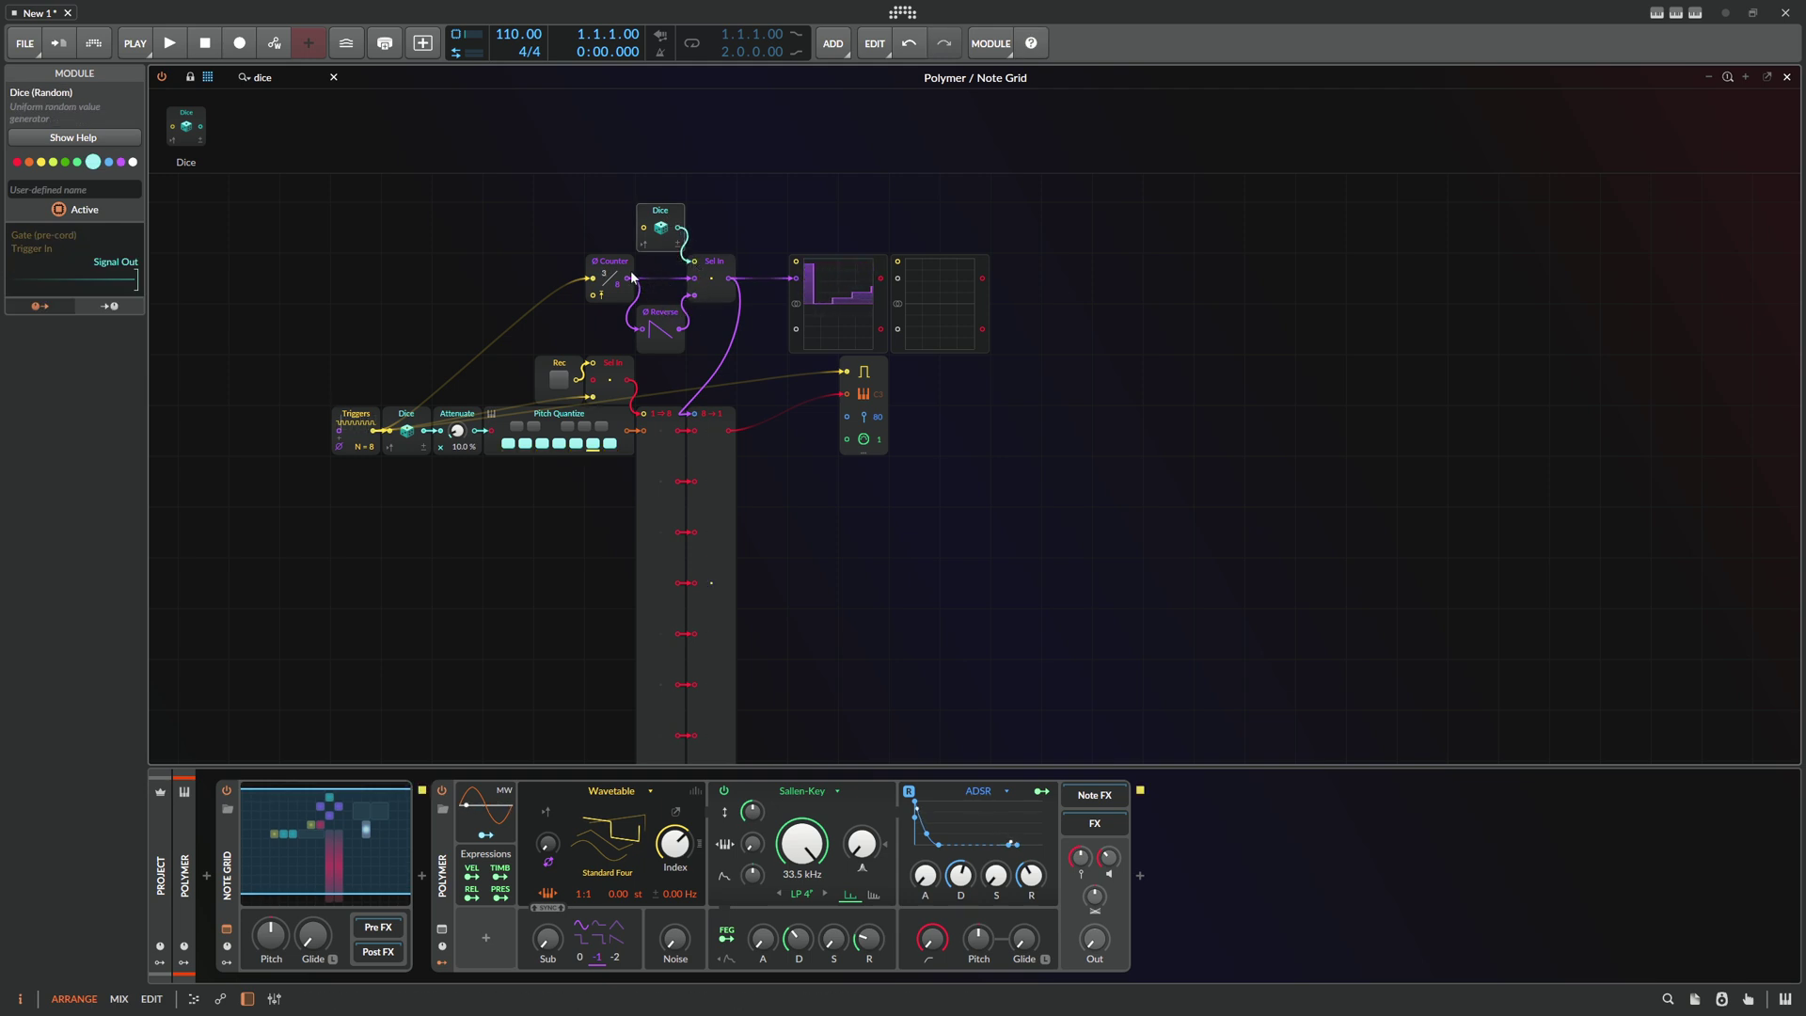
{"action": "left_click_drag", "start_coordinate": [395, 417], "coordinate": [644, 228]}
{"action": "left_click", "coordinate": [717, 273]}
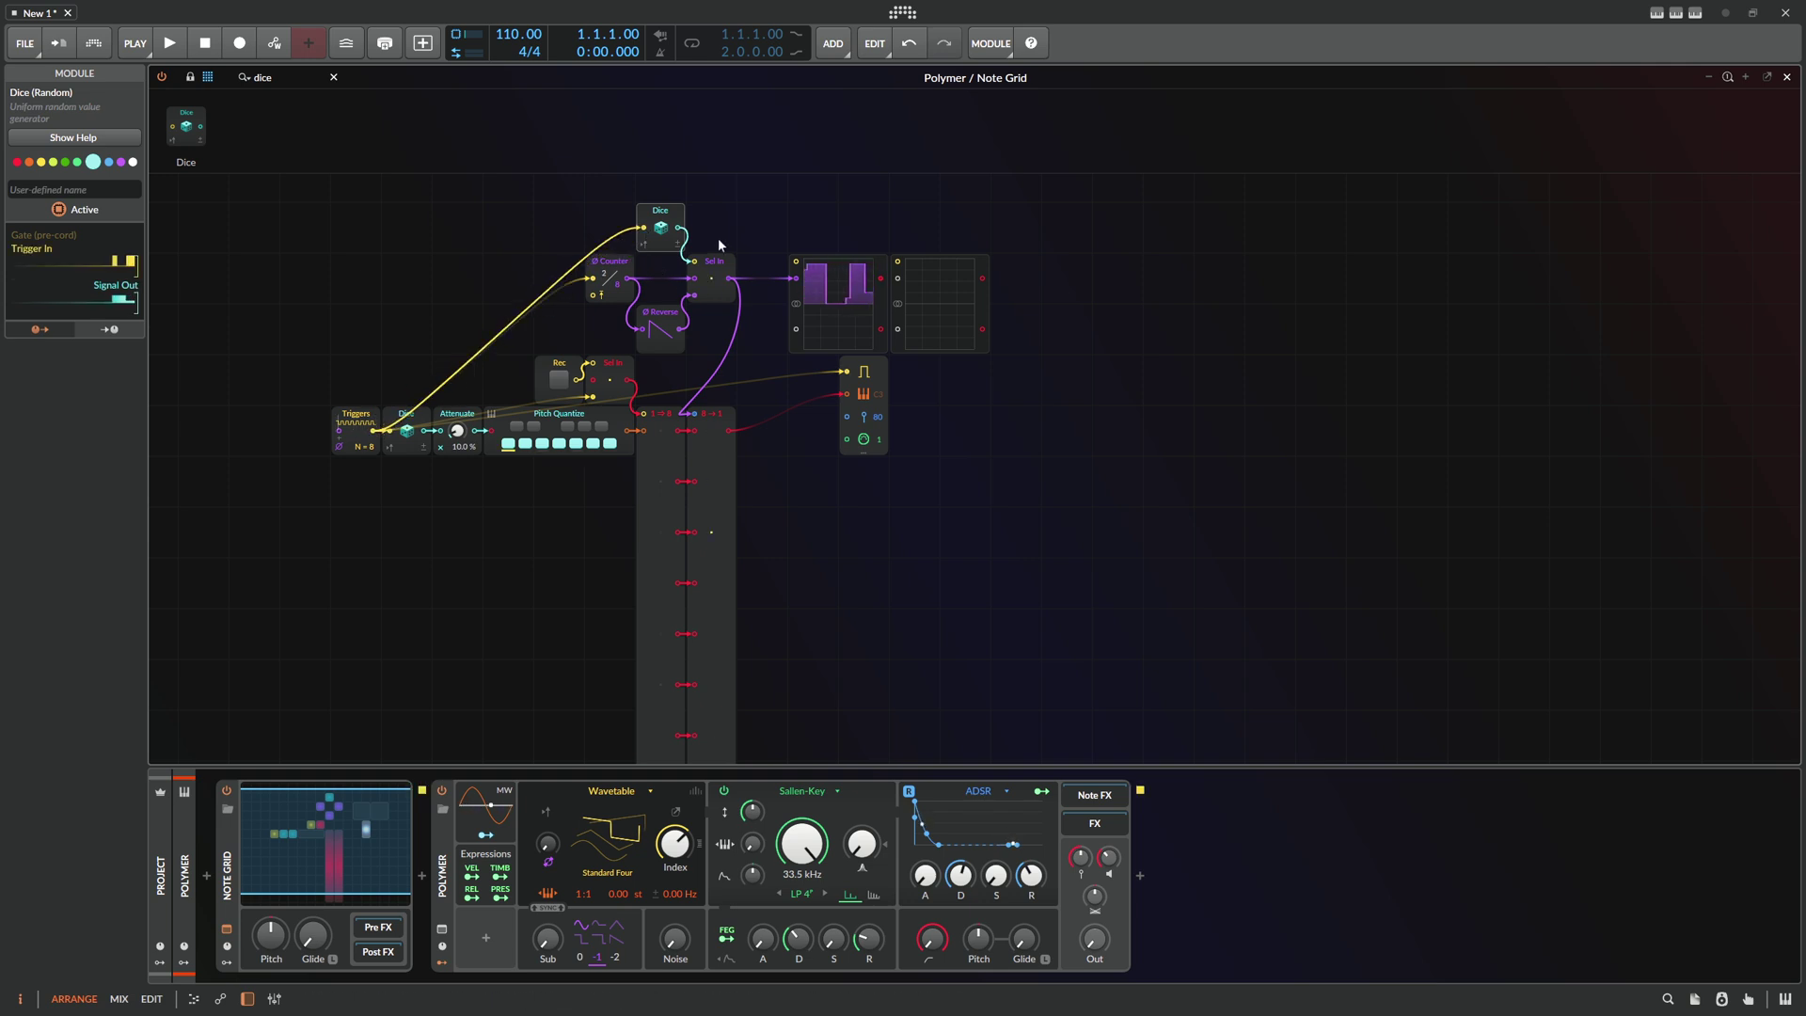
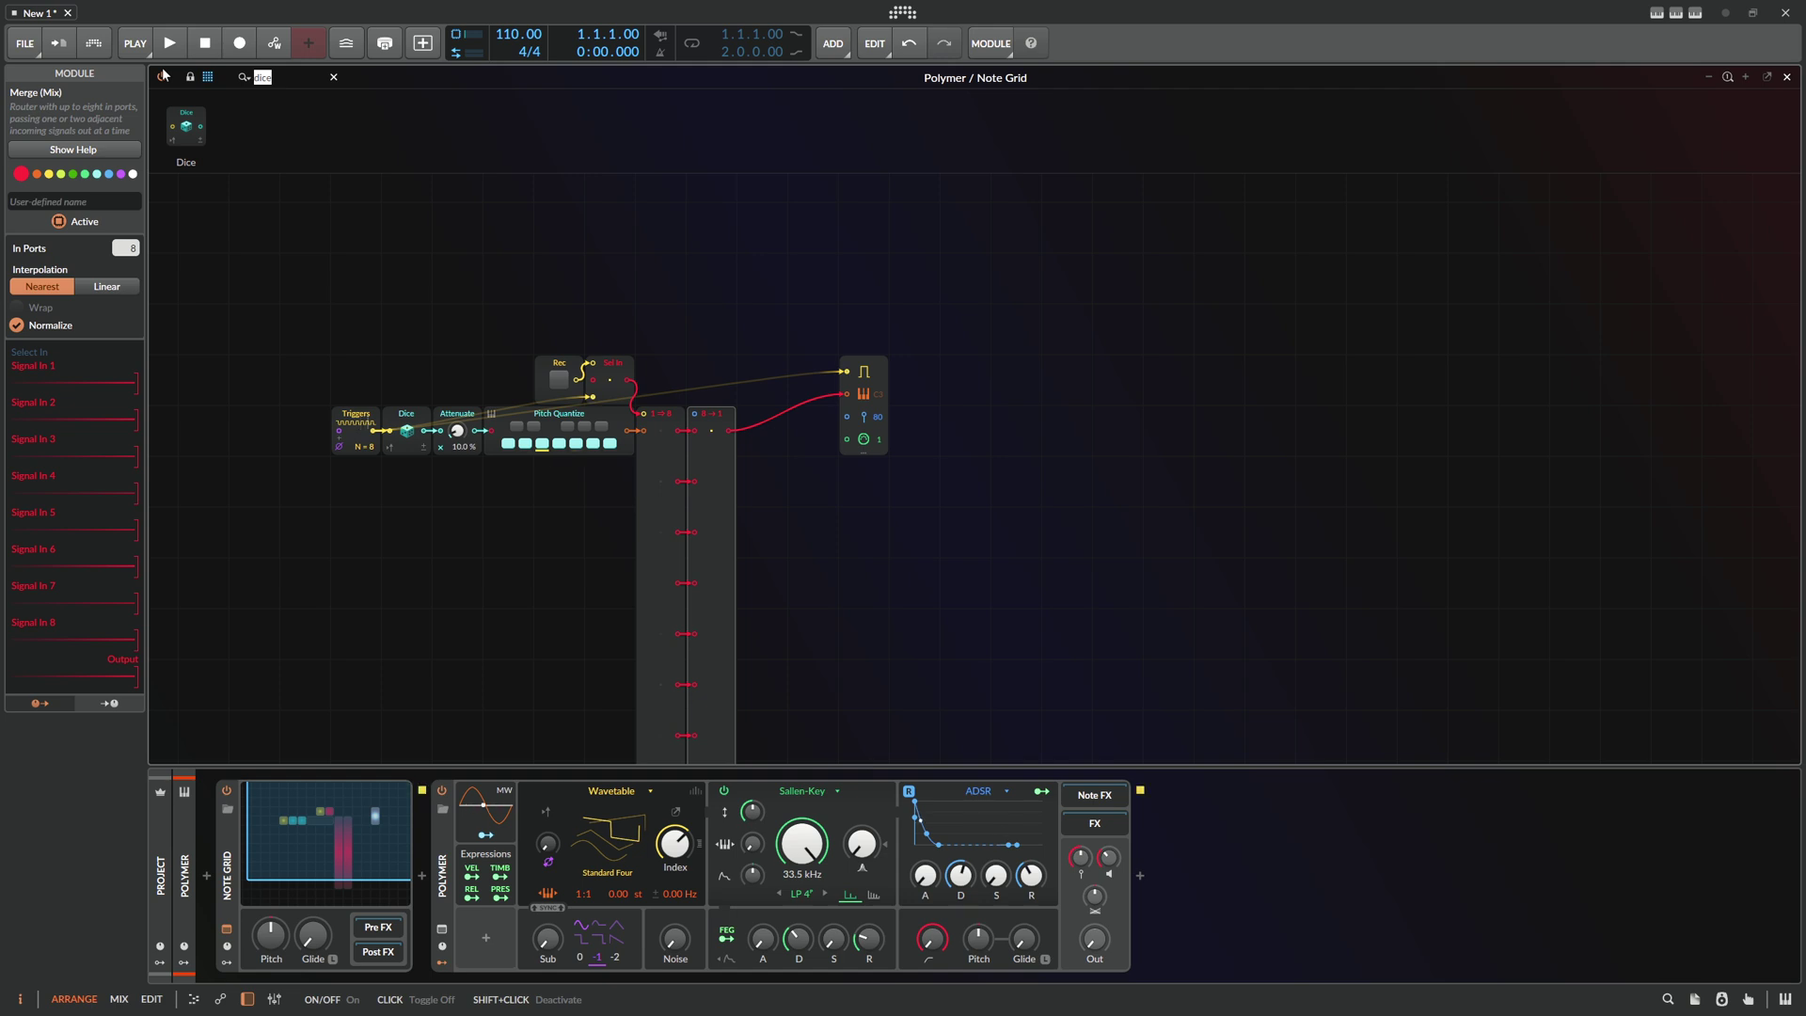
Place a Curves module above the shift register and set its rate unit to Bar
{"action": "type", "text": "cur"}
{"action": "left_click_drag", "start_coordinate": [283, 125], "coordinate": [605, 266]}
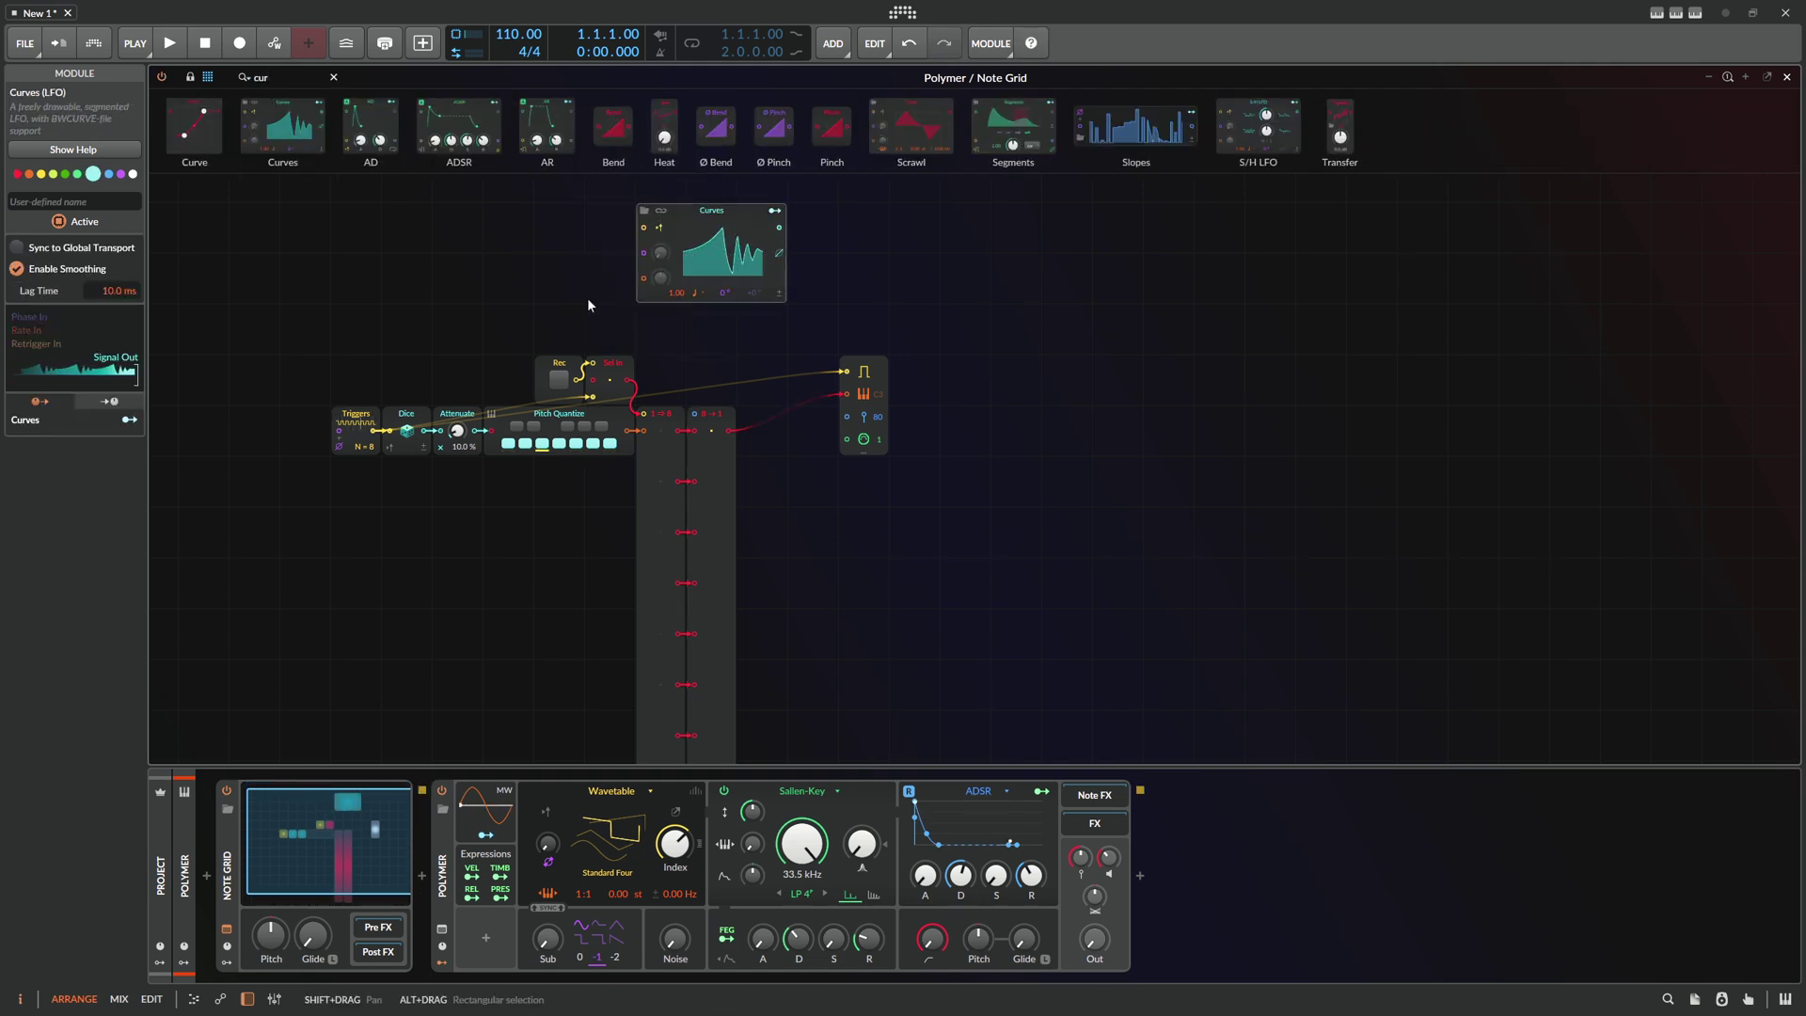
{"action": "key", "text": "plus"}
{"action": "left_click_drag", "start_coordinate": [483, 286], "coordinate": [625, 358]}
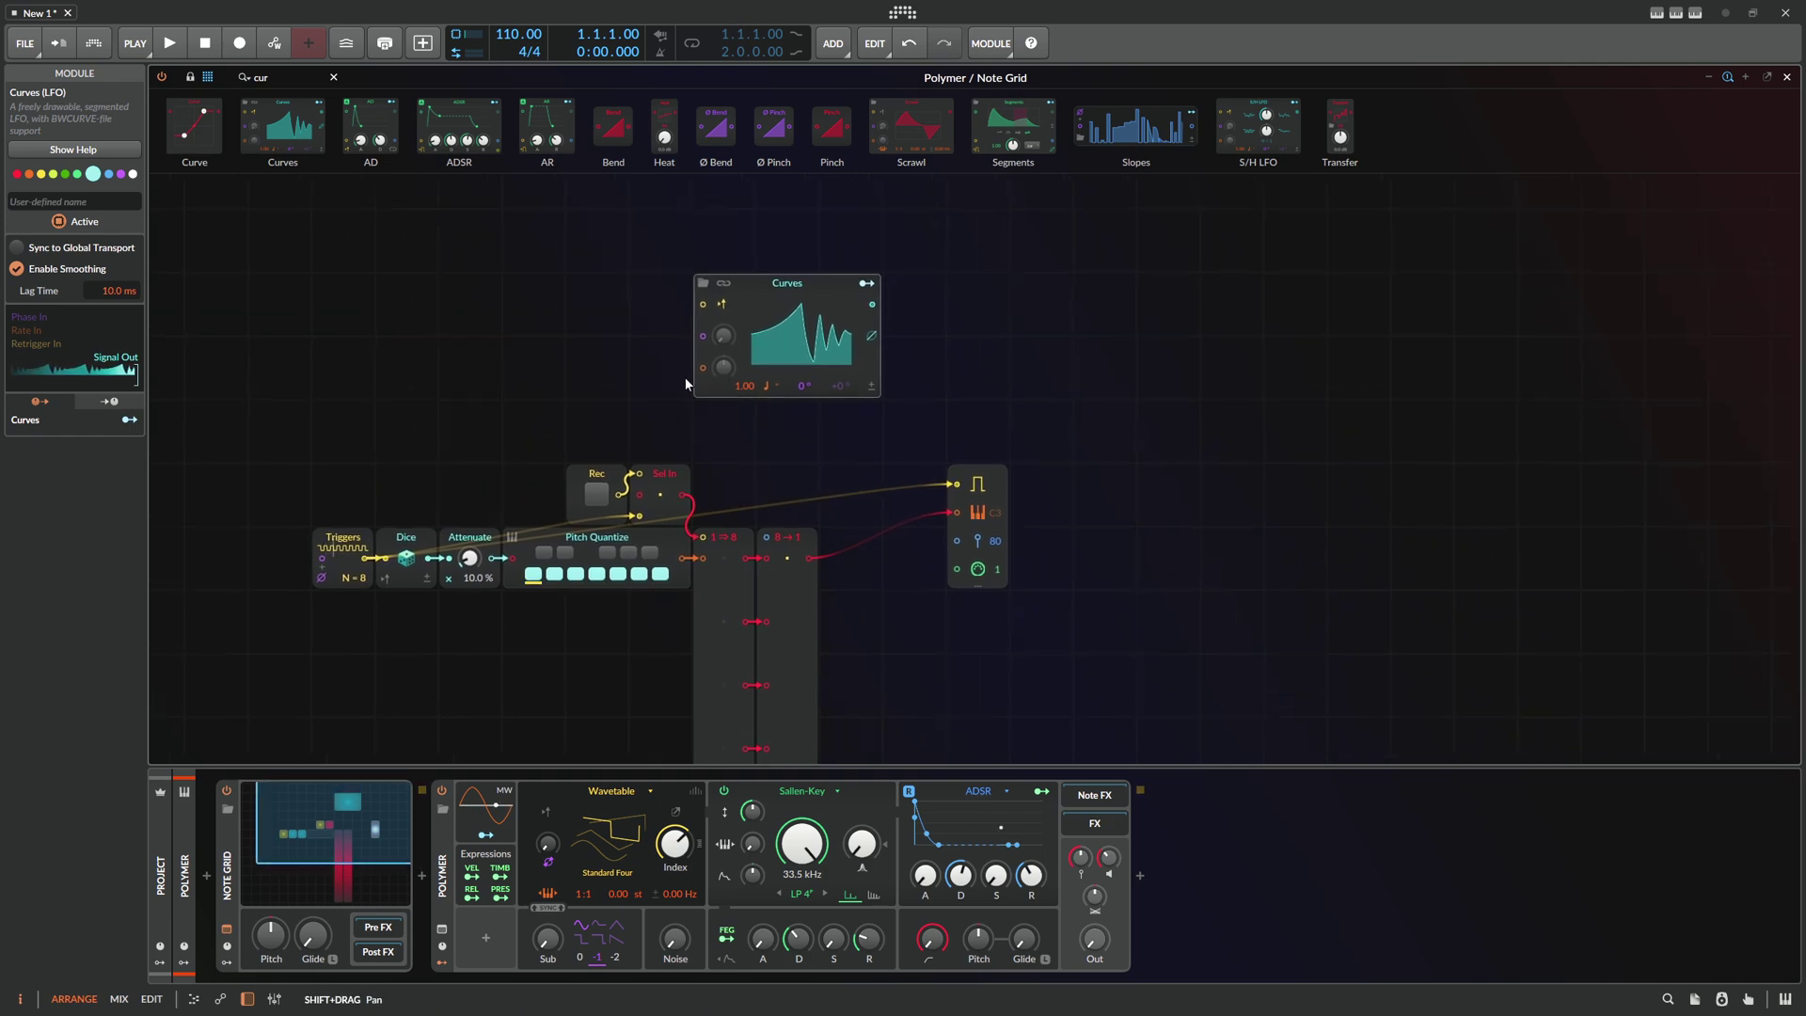
{"action": "left_click", "coordinate": [769, 387]}
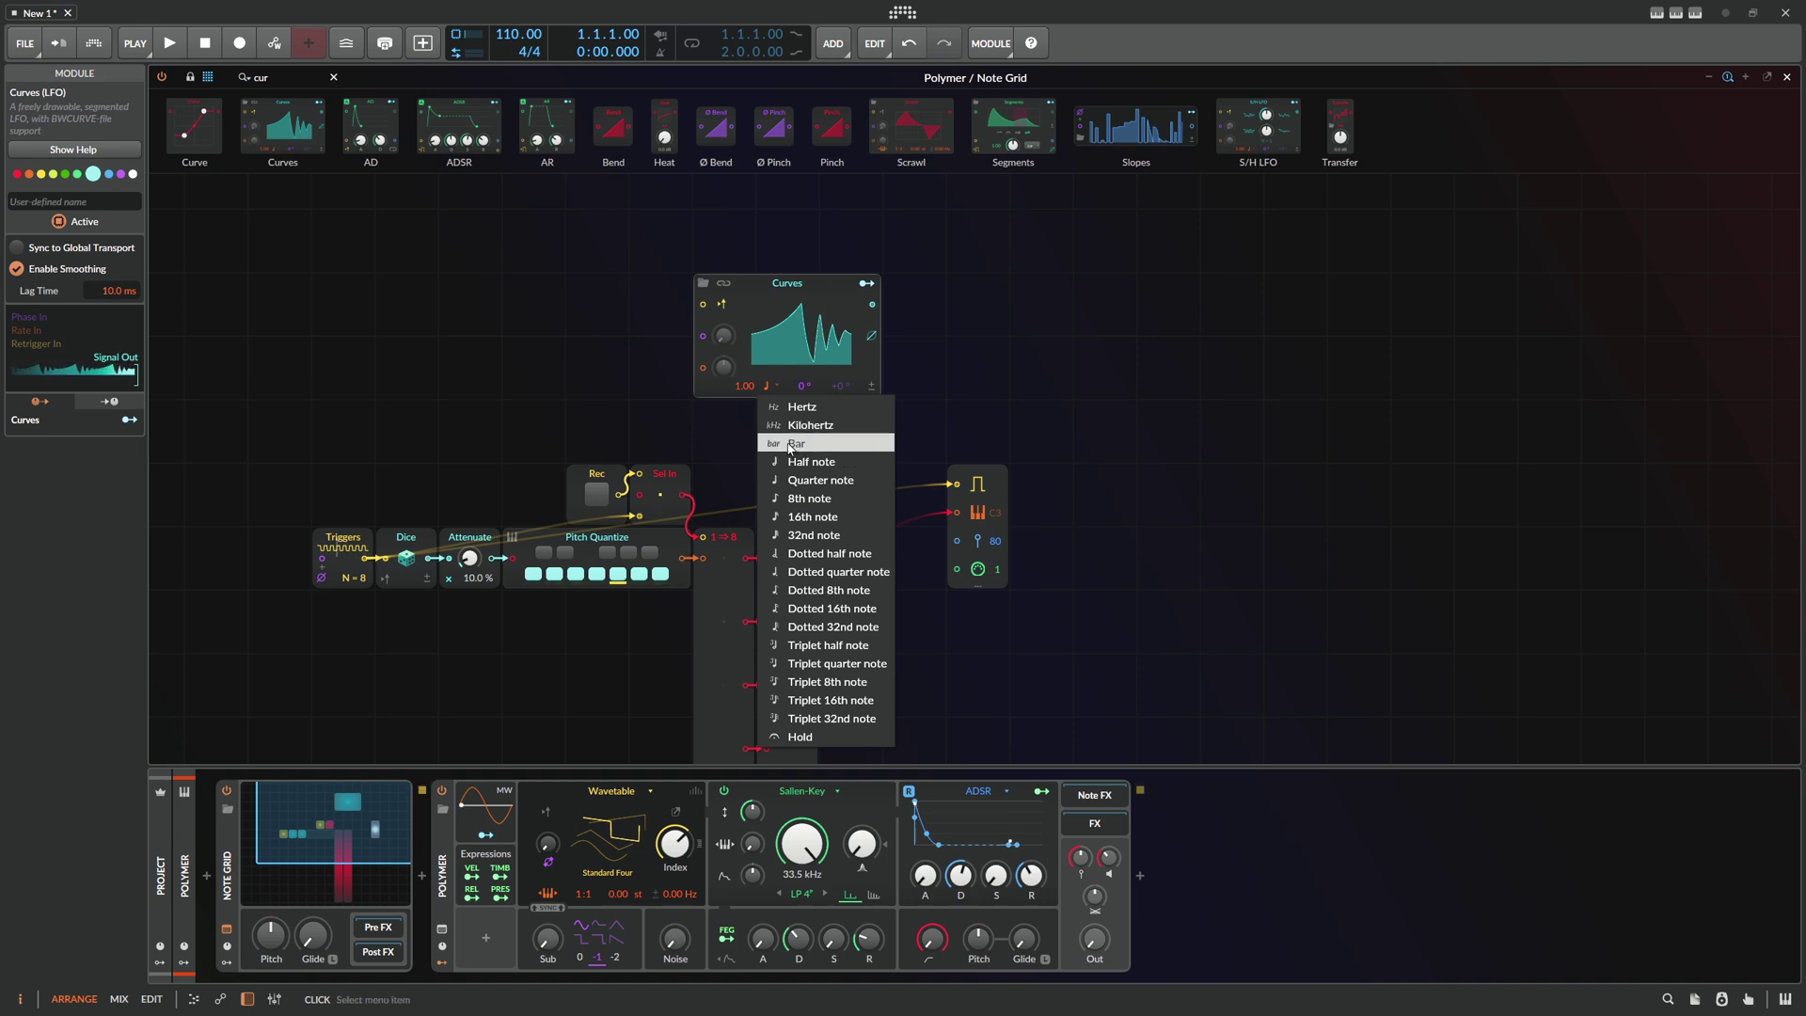
{"action": "left_click", "coordinate": [790, 450]}
Set the Curves rate to 2 bars
{"action": "double_click", "coordinate": [735, 386]}
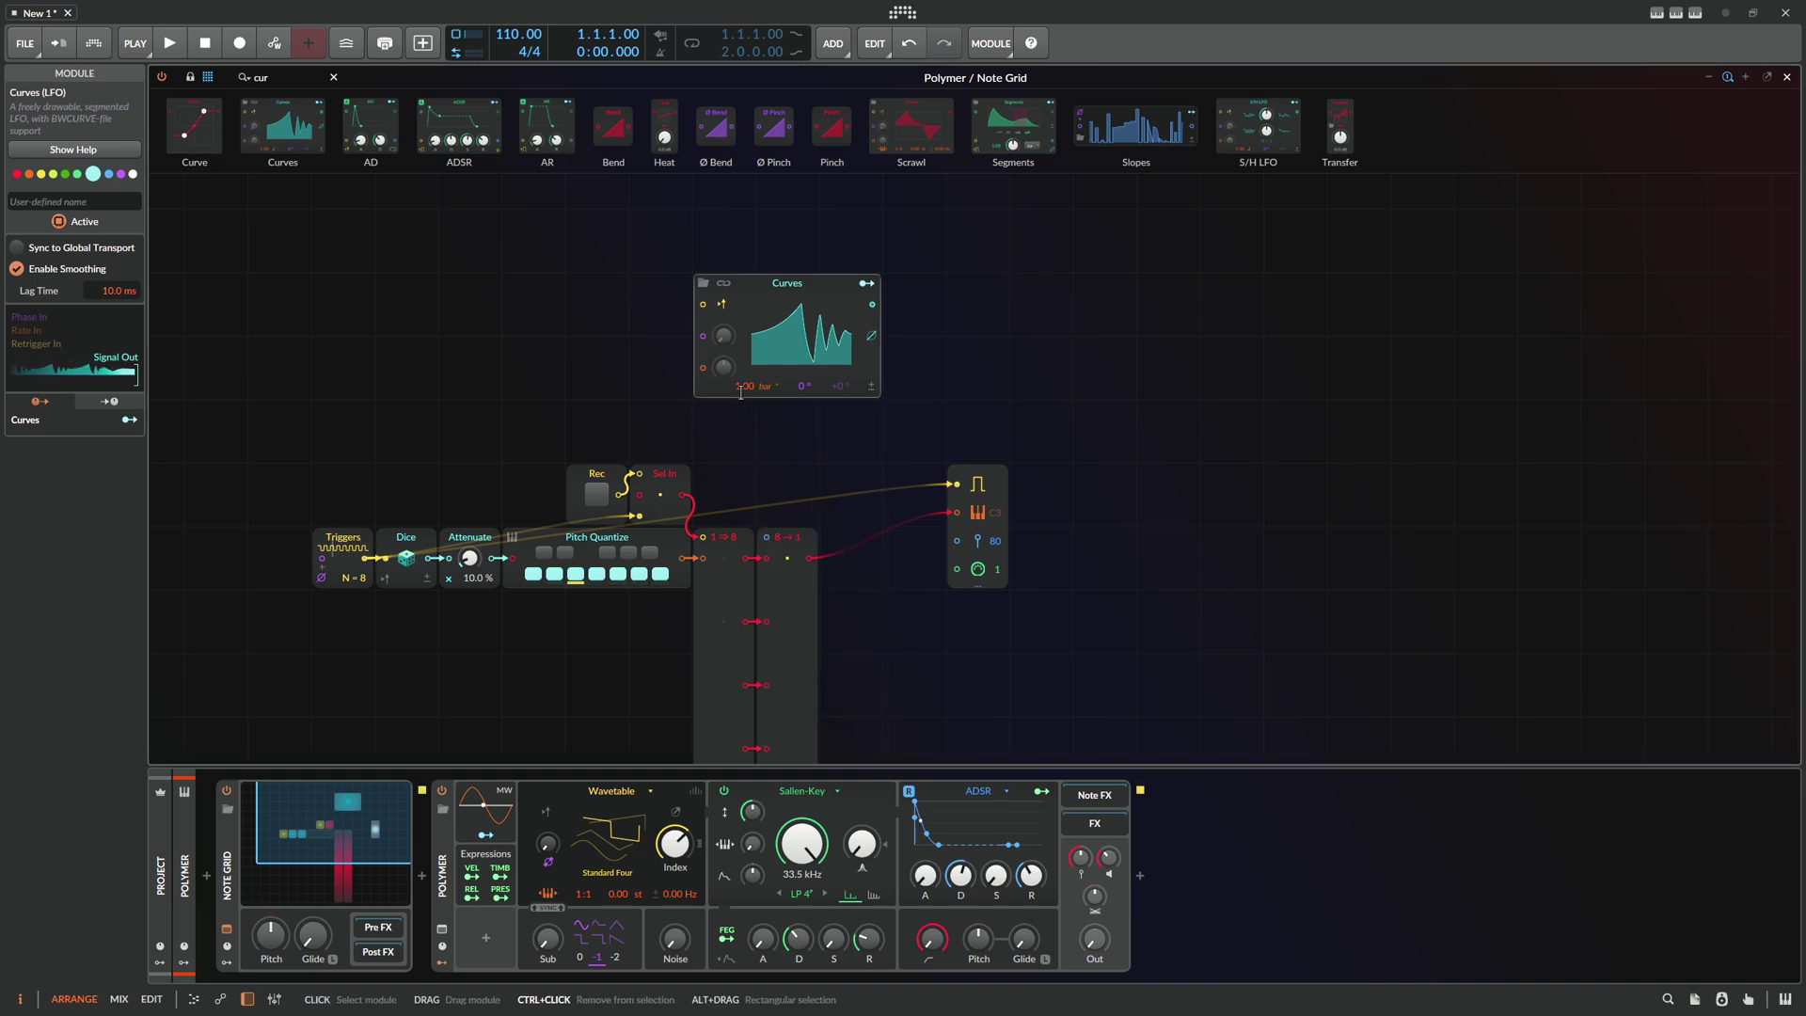
{"action": "type", "text": "2"}
{"action": "key", "text": "Return"}
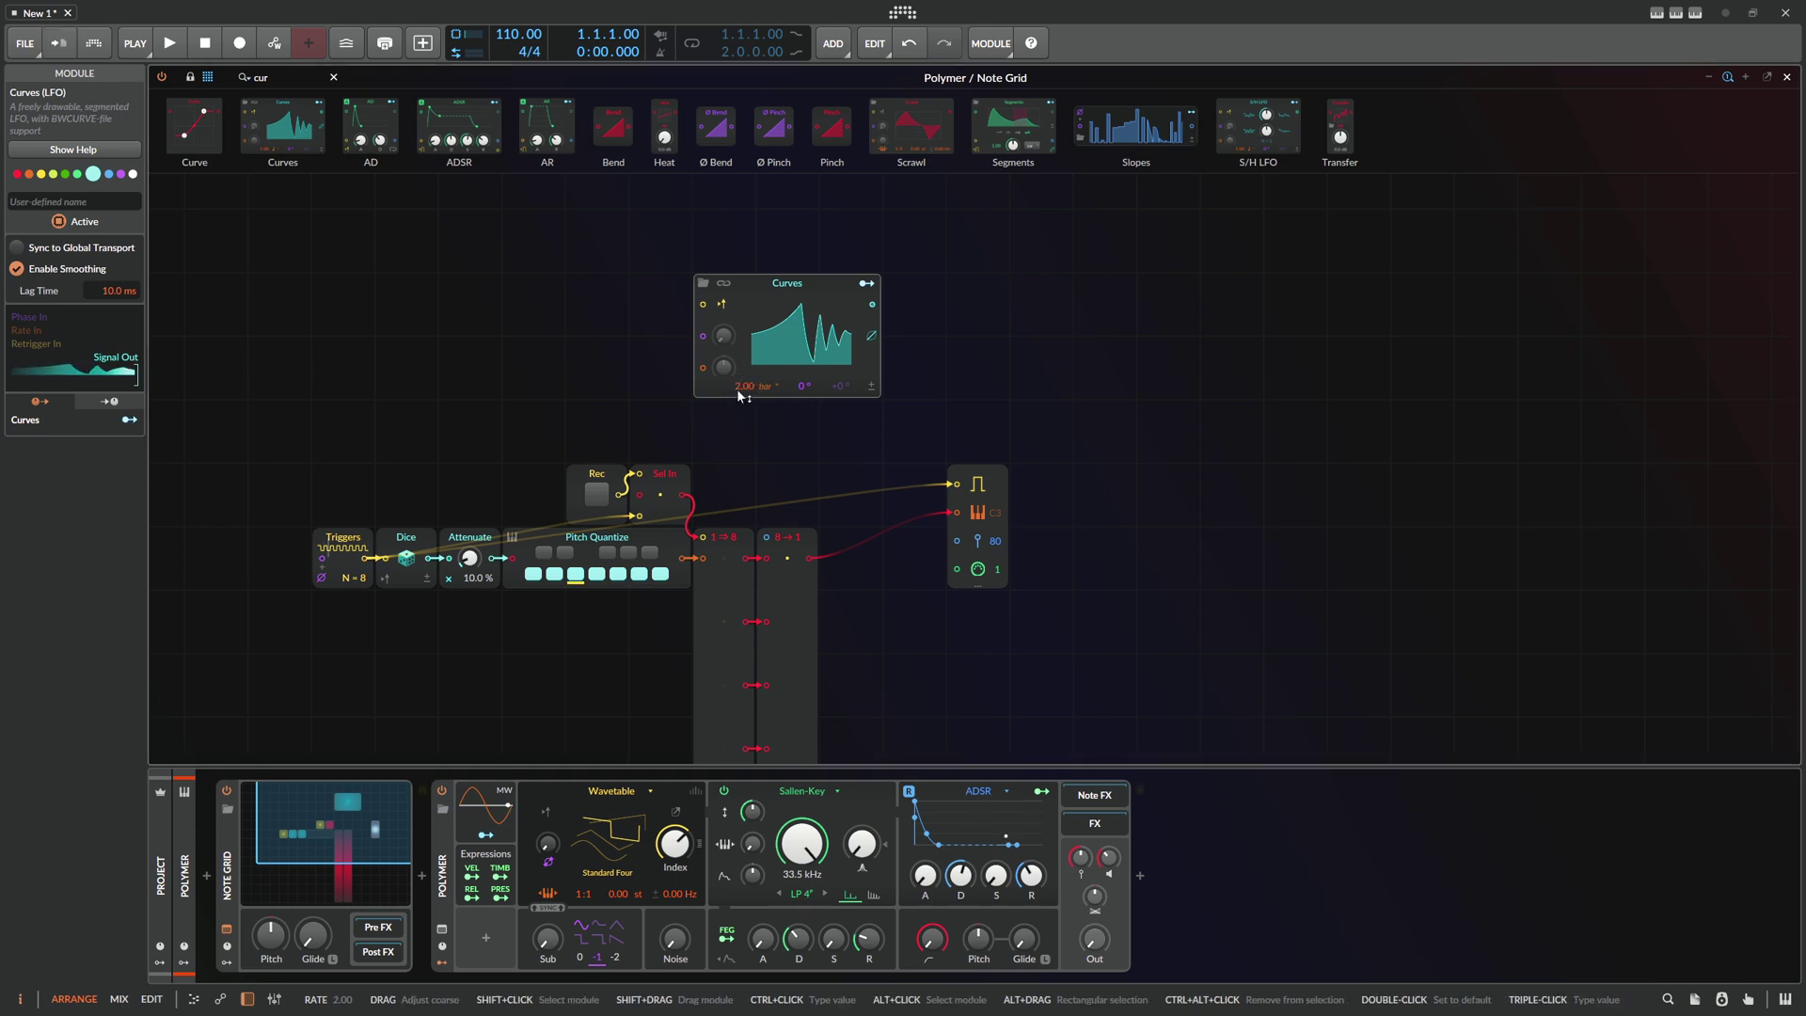
{"action": "scroll", "coordinate": [811, 456], "scroll_direction": "down", "scroll_amount": 3}
{"action": "left_click", "coordinate": [812, 456]}
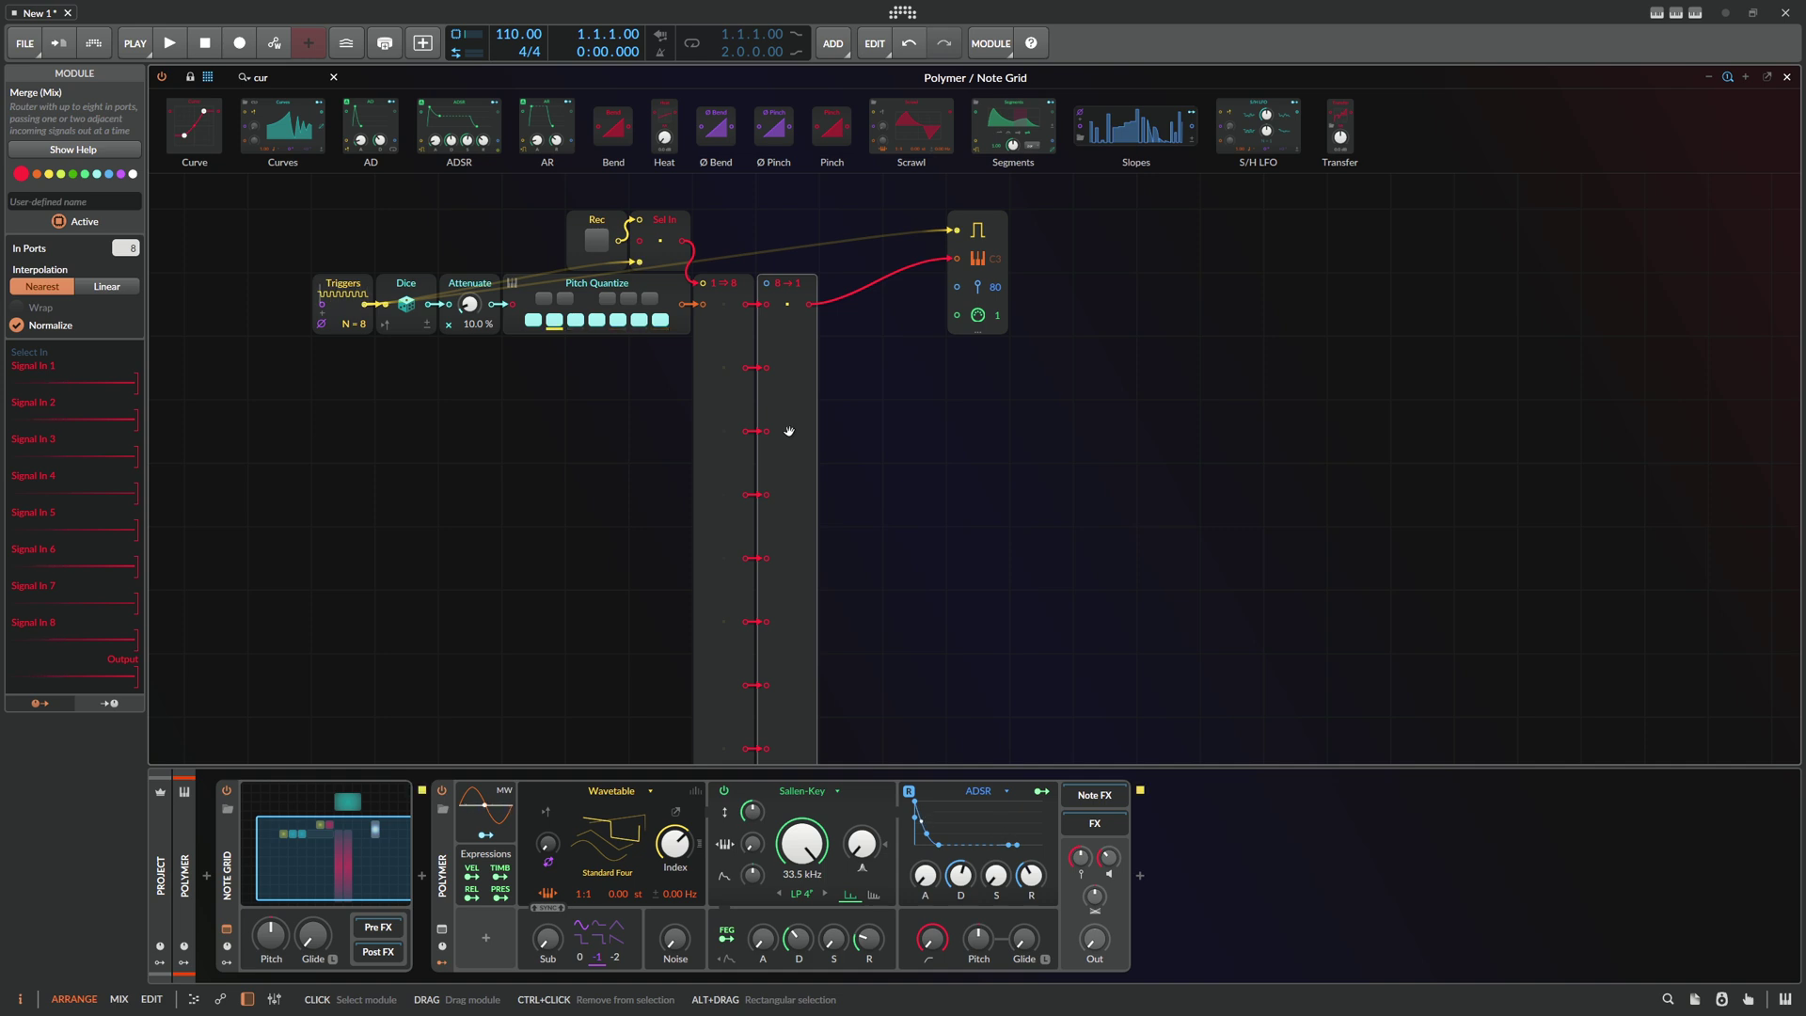
{"action": "scroll", "coordinate": [789, 431], "scroll_direction": "up", "scroll_amount": 3}
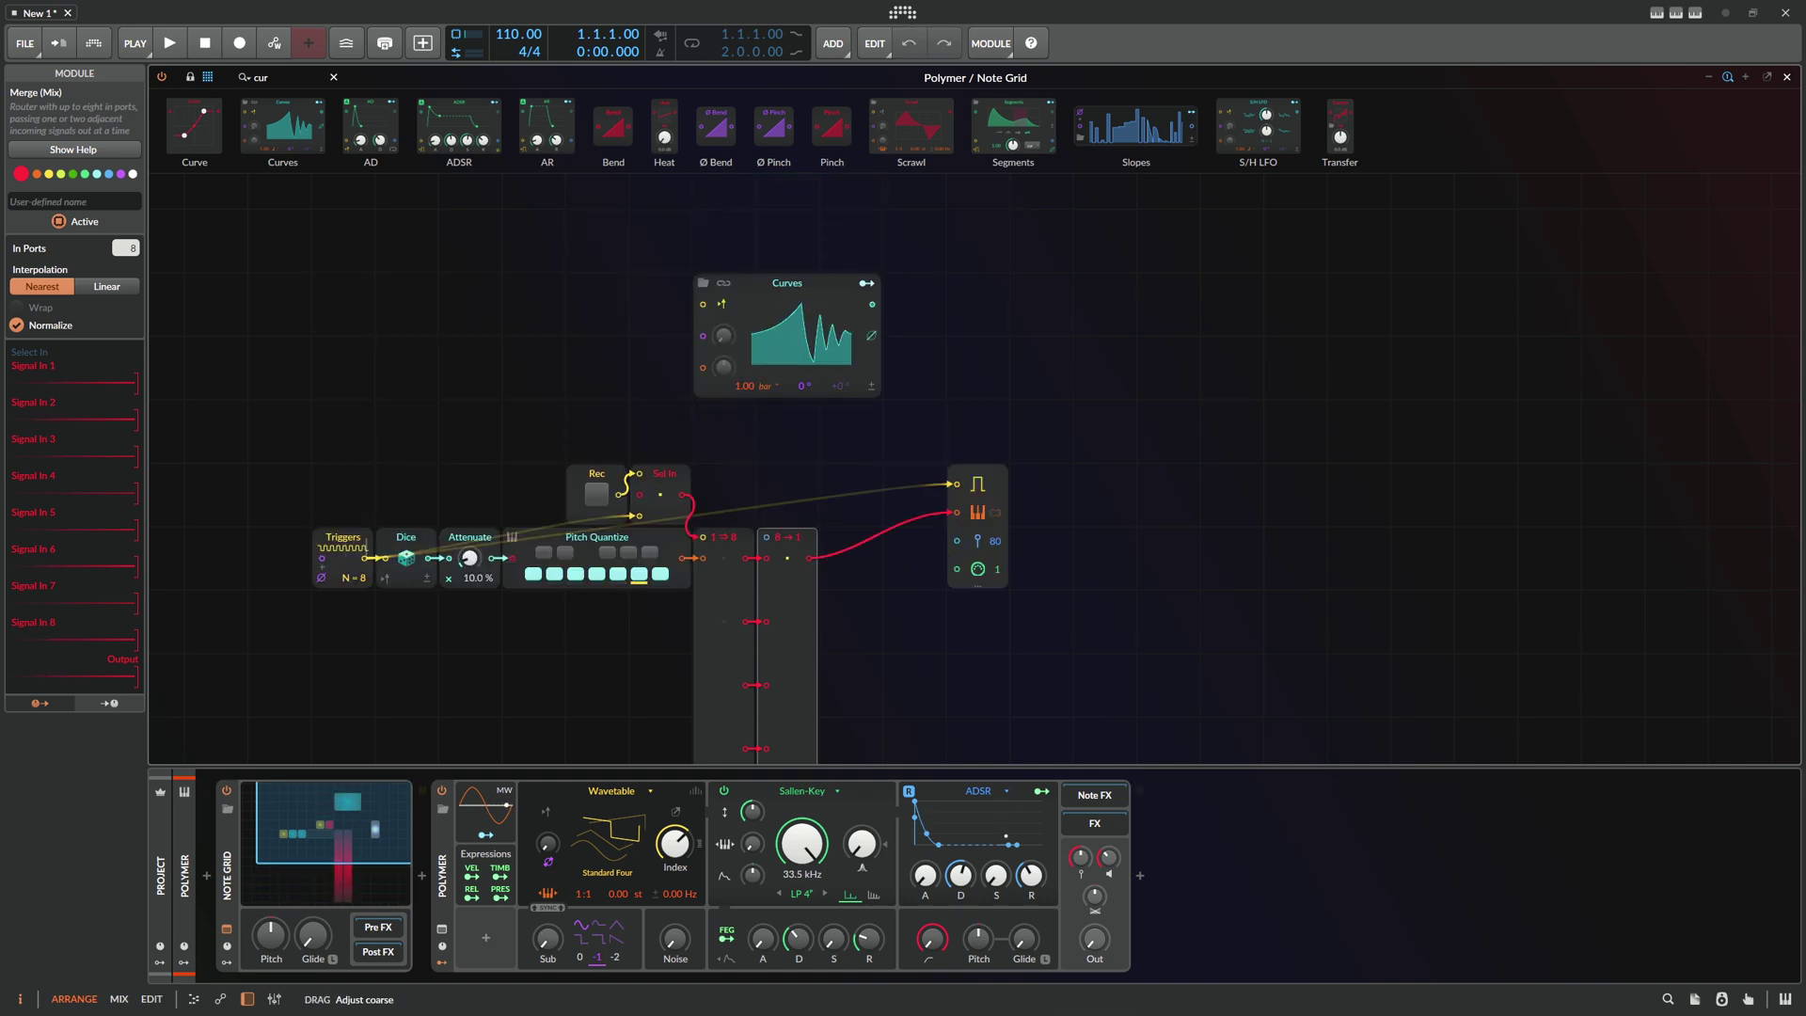
Reset the Curves shape and move its peak to the end, forming a full-width rising ramp to 100 %
{"action": "left_click", "coordinate": [792, 346]}
{"action": "right_click", "coordinate": [840, 293]}
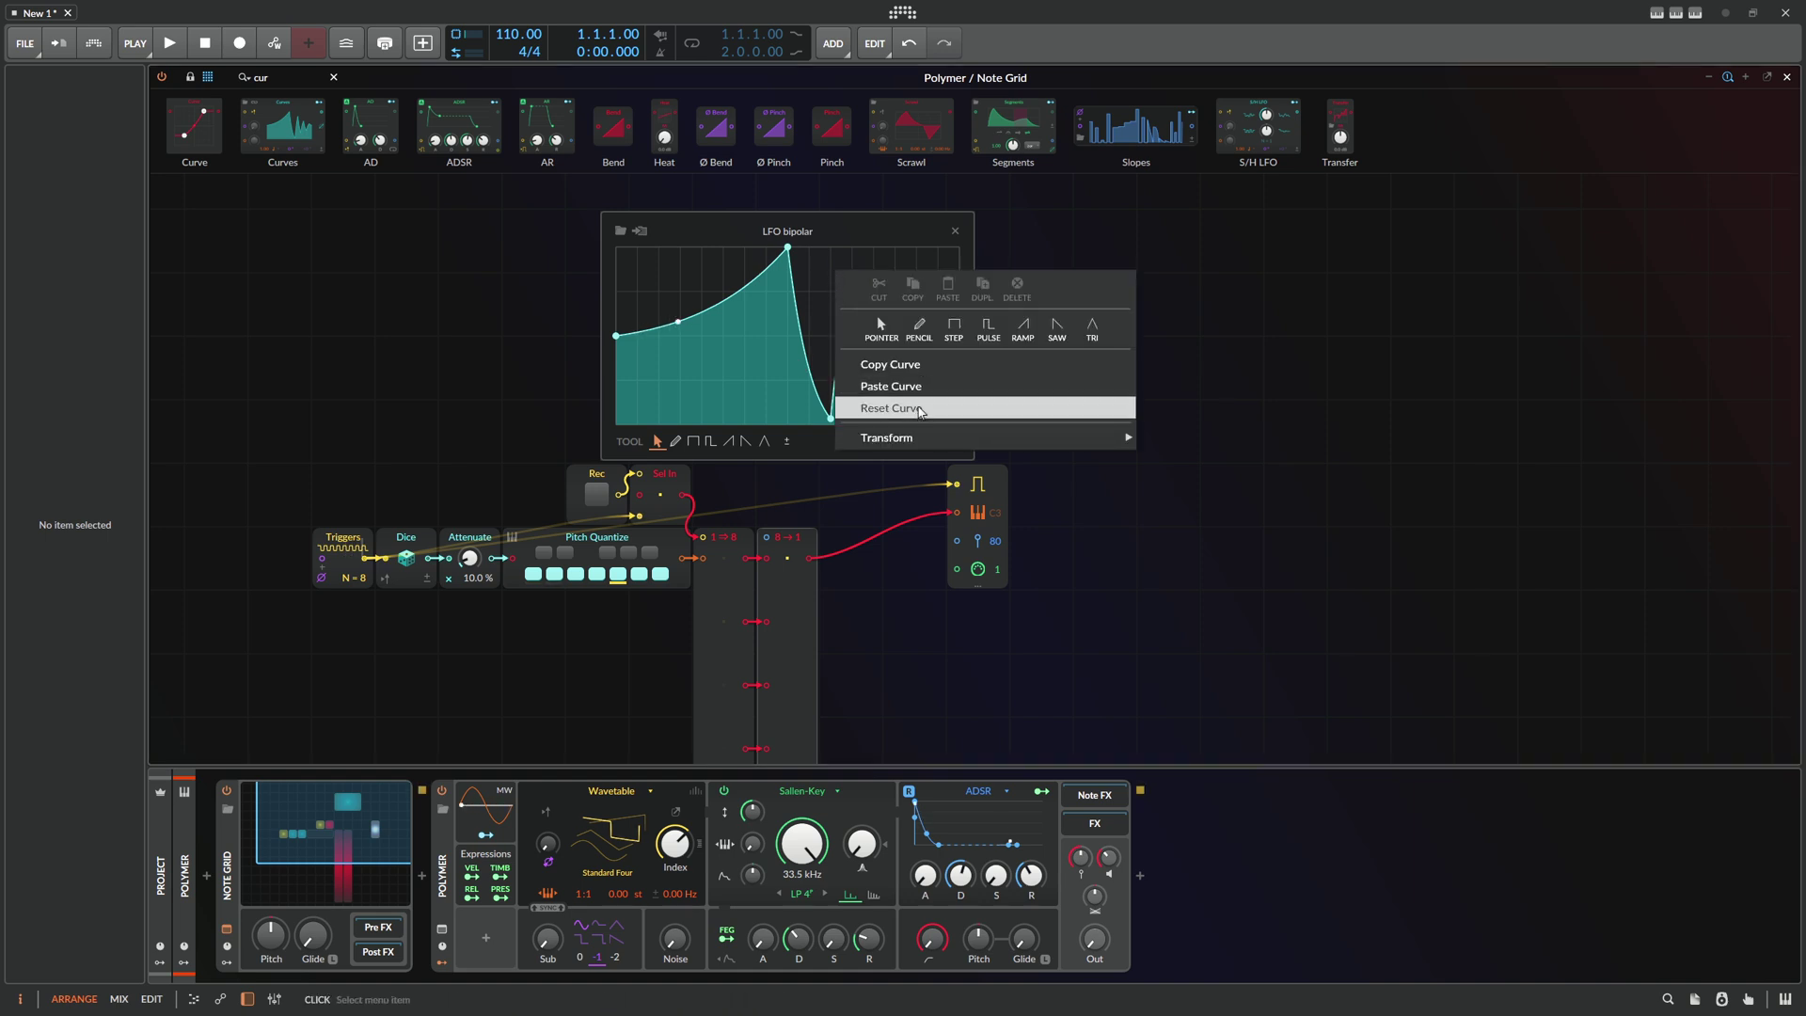
{"action": "left_click", "coordinate": [884, 408]}
{"action": "left_click_drag", "start_coordinate": [788, 248], "coordinate": [960, 248]}
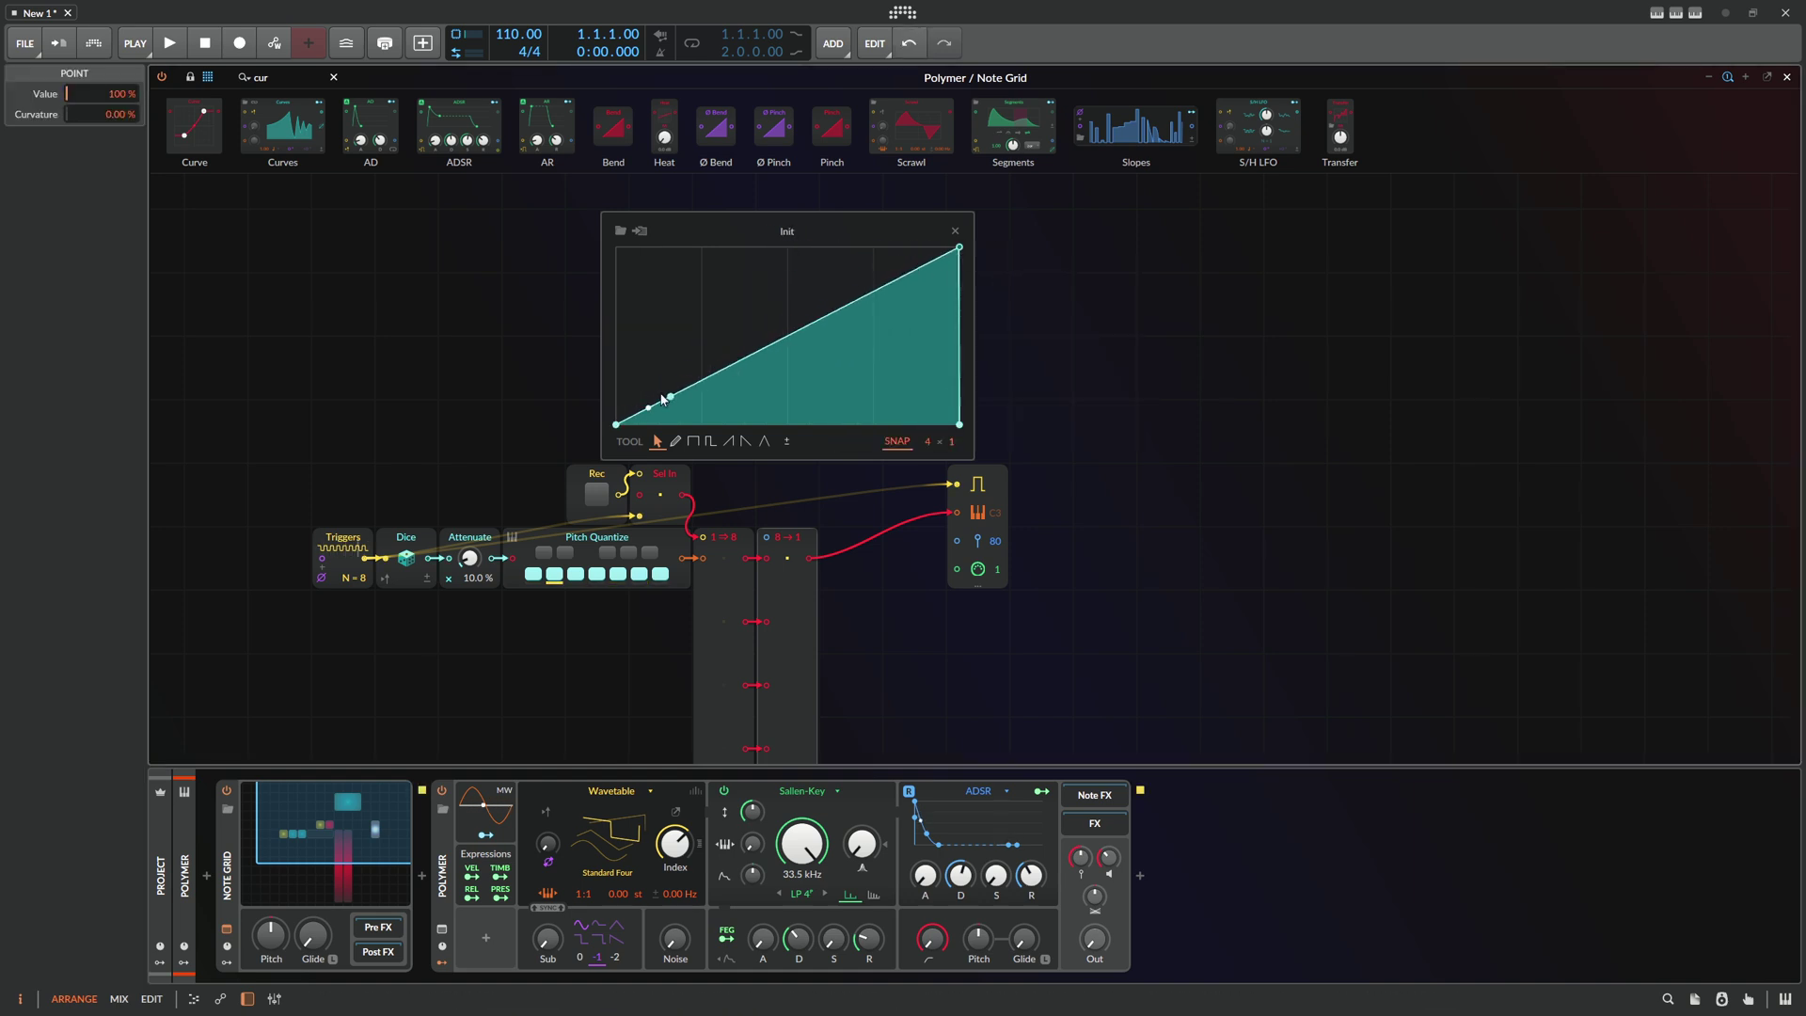
{"action": "left_click", "coordinate": [954, 231]}
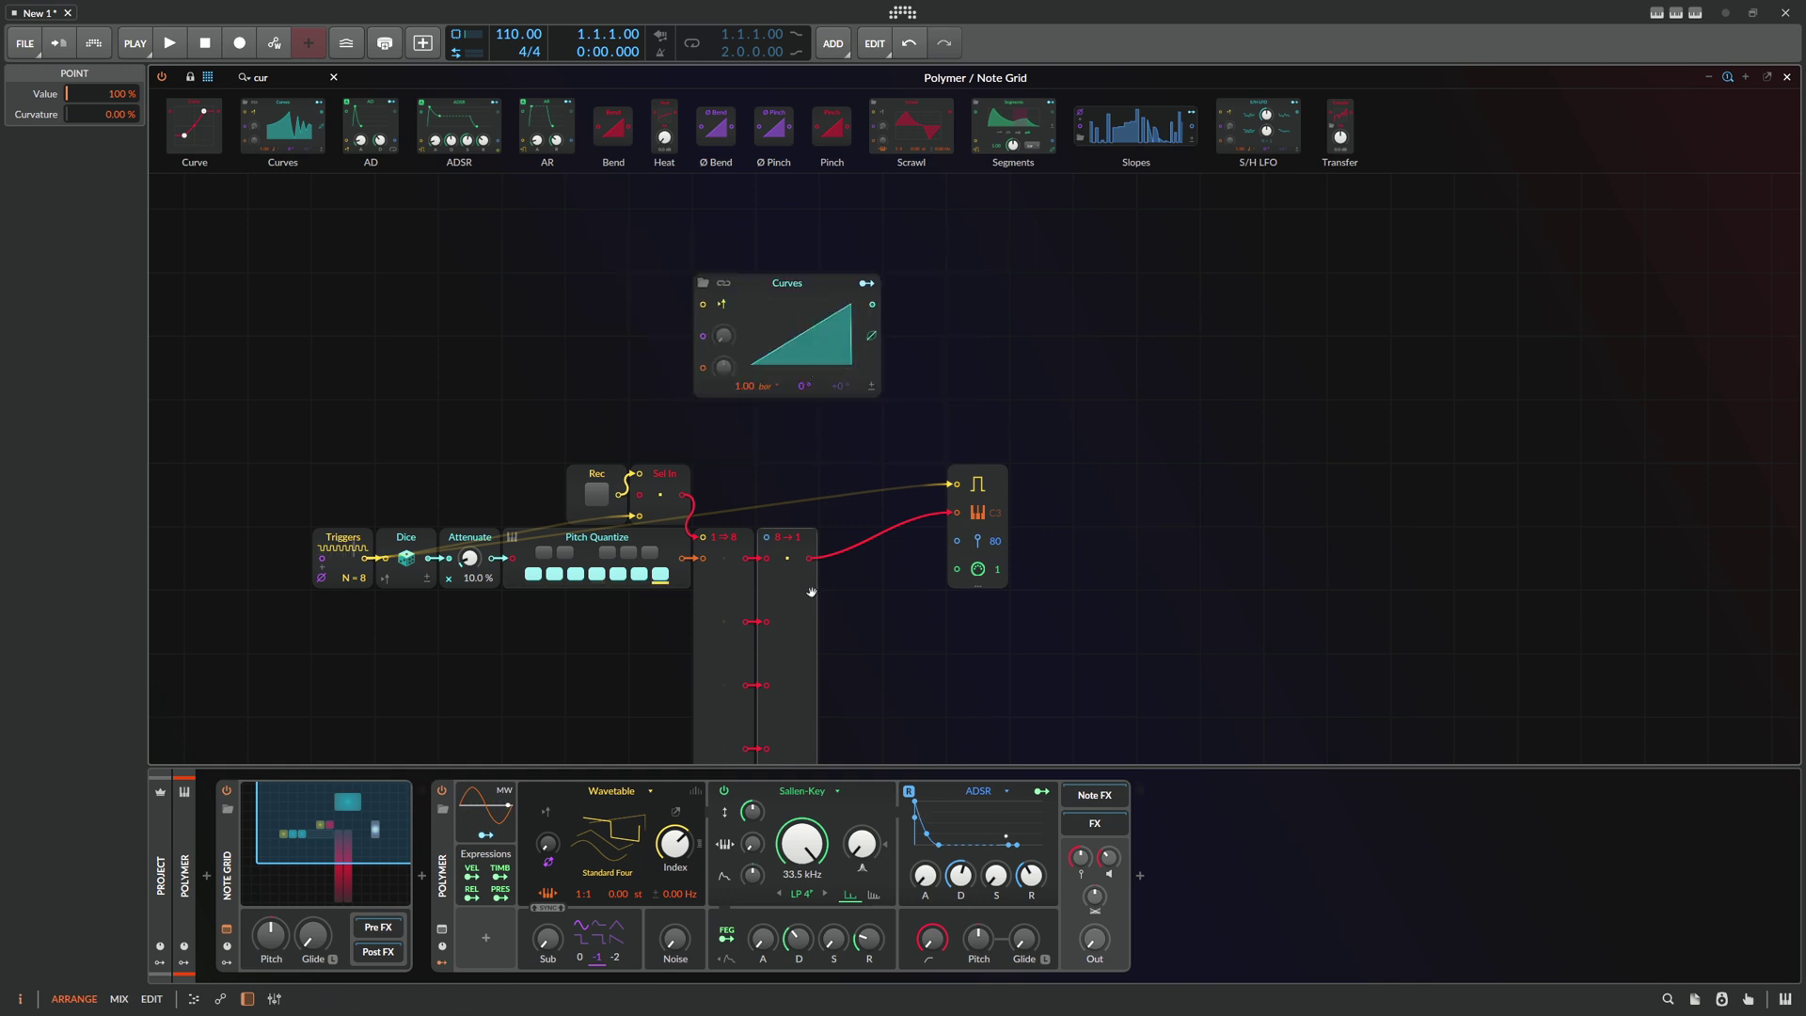
Connect the Curves output to Merge's select input and reposition Curves below Pitch Quantize
{"action": "left_click_drag", "start_coordinate": [872, 304], "coordinate": [758, 557]}
{"action": "key", "text": "minus"}
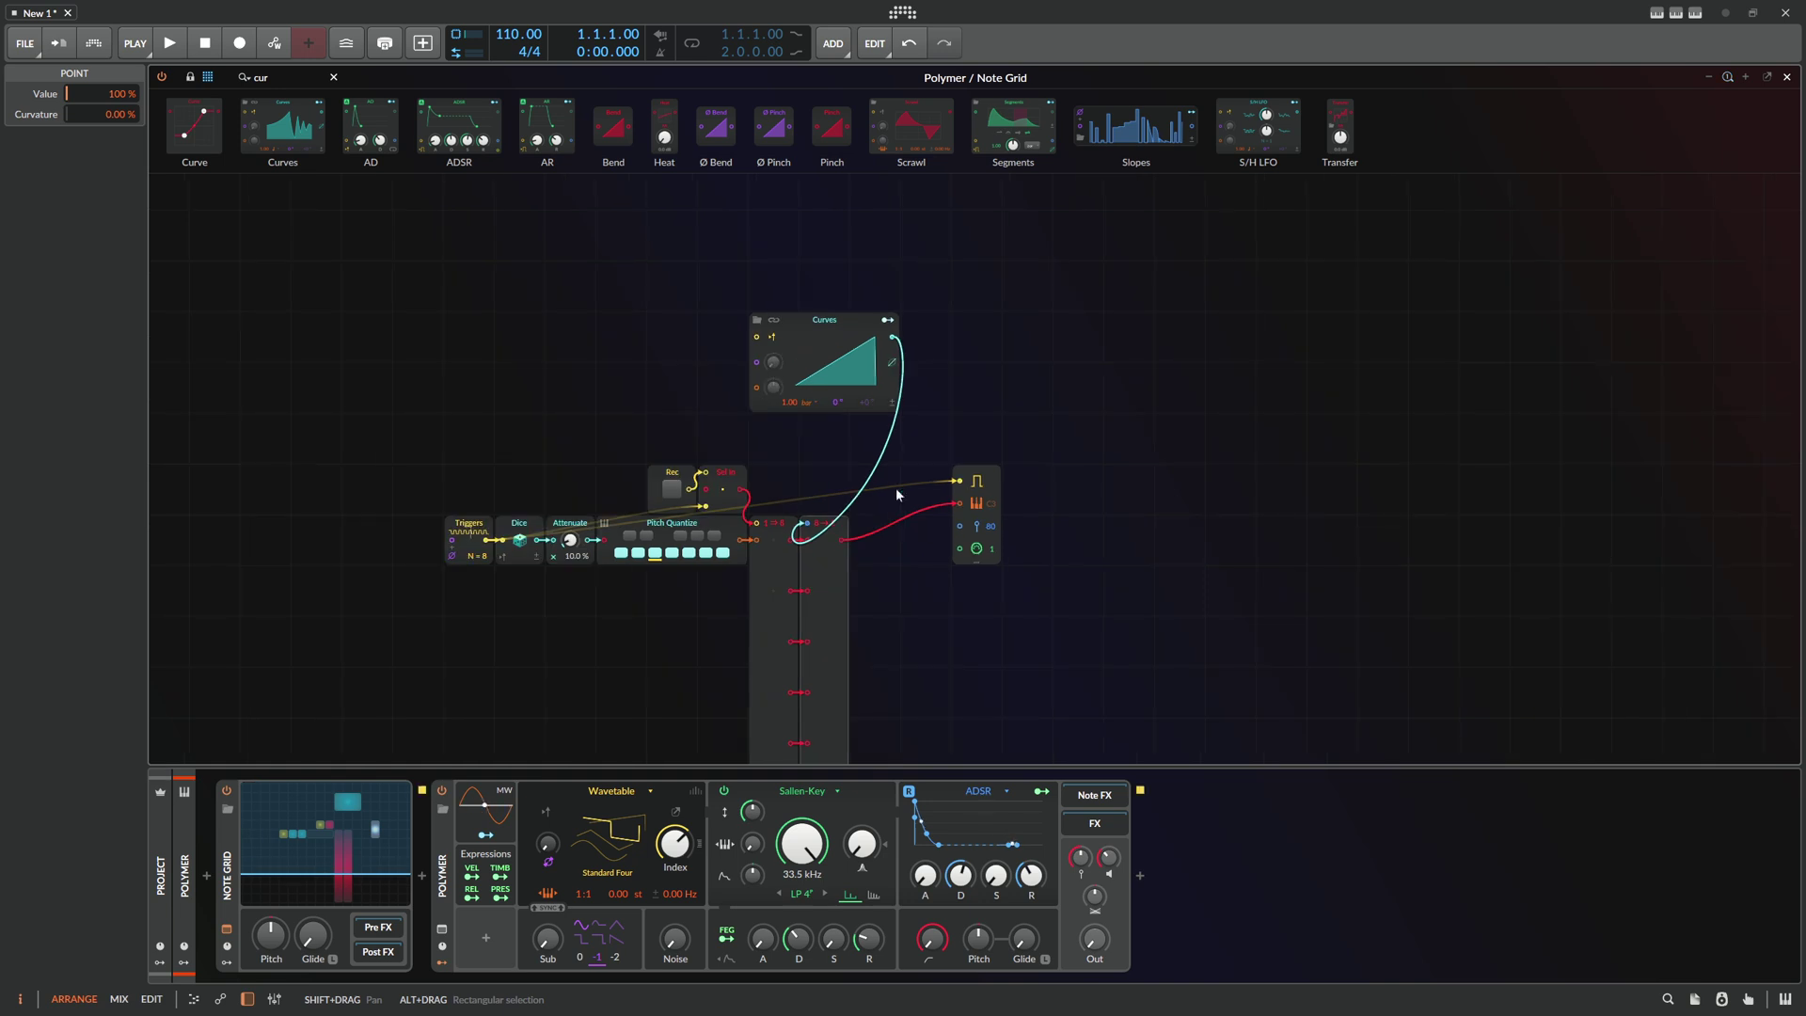
{"action": "left_click_drag", "start_coordinate": [888, 486], "coordinate": [523, 605], "text": "shift"}
{"action": "scroll", "coordinate": [782, 273], "scroll_direction": "up", "scroll_amount": 2}
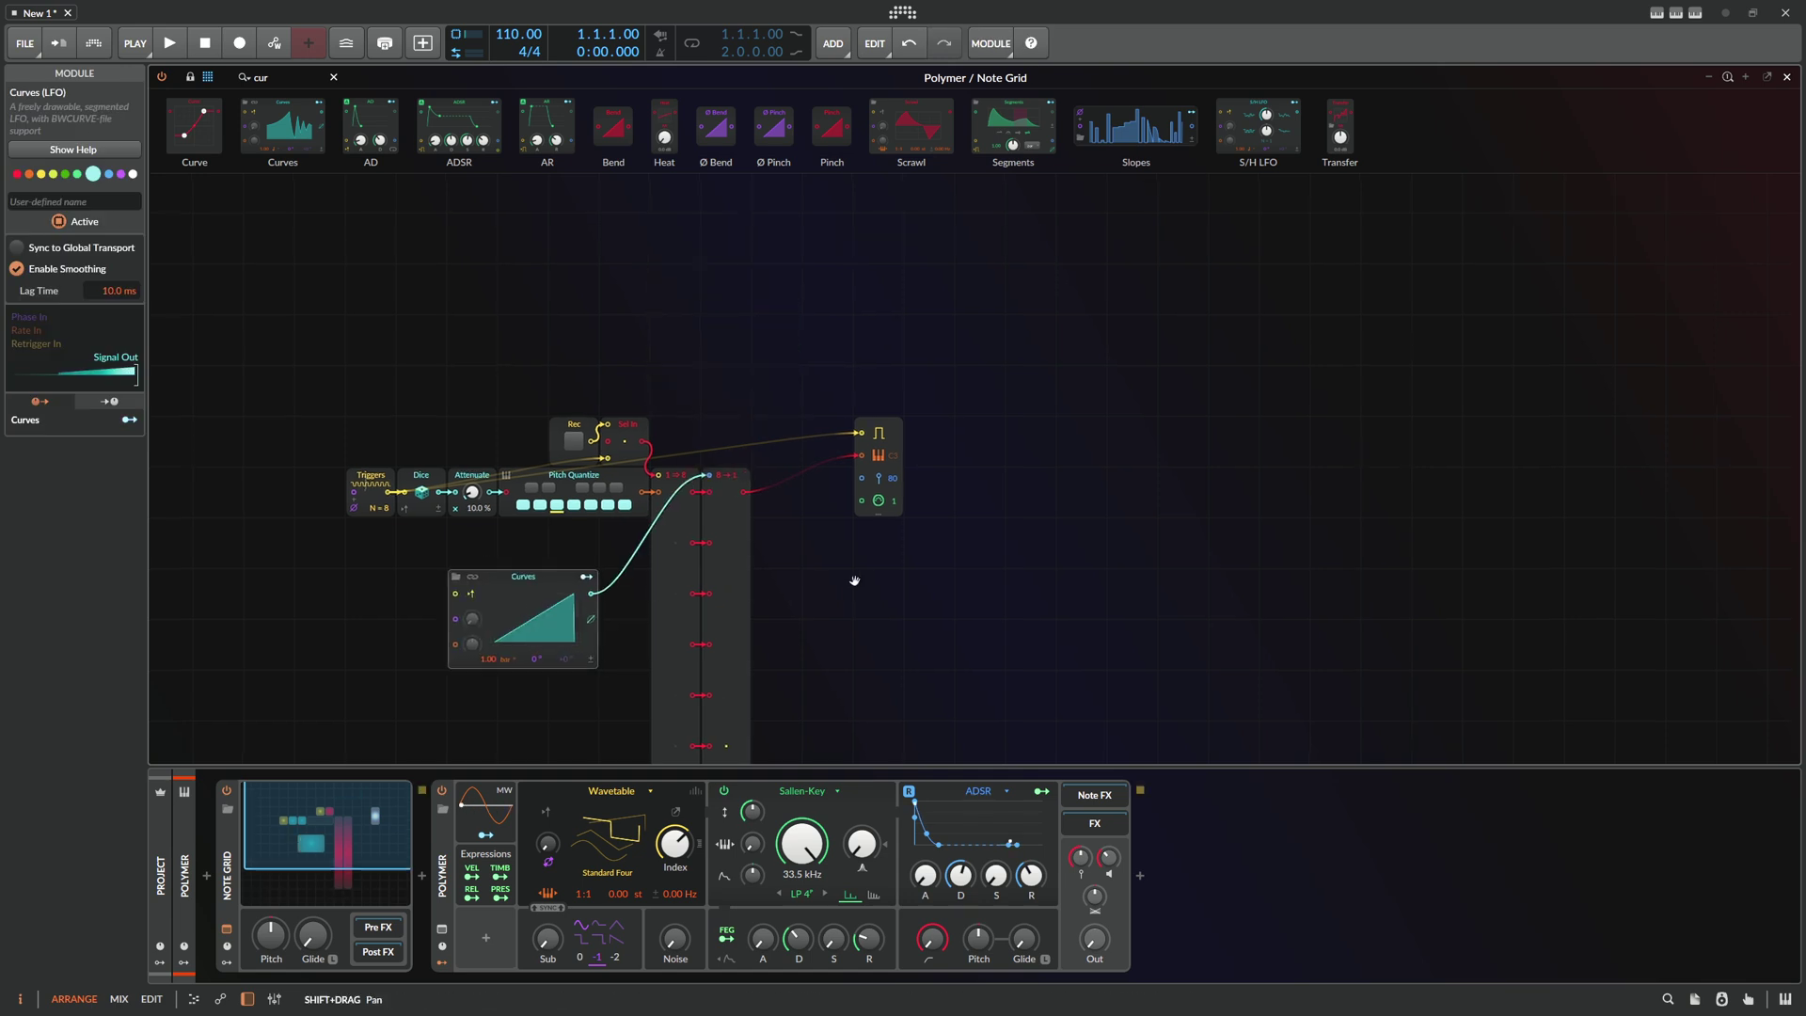
{"action": "left_click_drag", "start_coordinate": [852, 576], "coordinate": [962, 439]}
{"action": "key", "text": "plus"}
{"action": "left_click", "coordinate": [960, 407]}
{"action": "scroll", "coordinate": [961, 438], "scroll_direction": "up", "scroll_amount": 1}
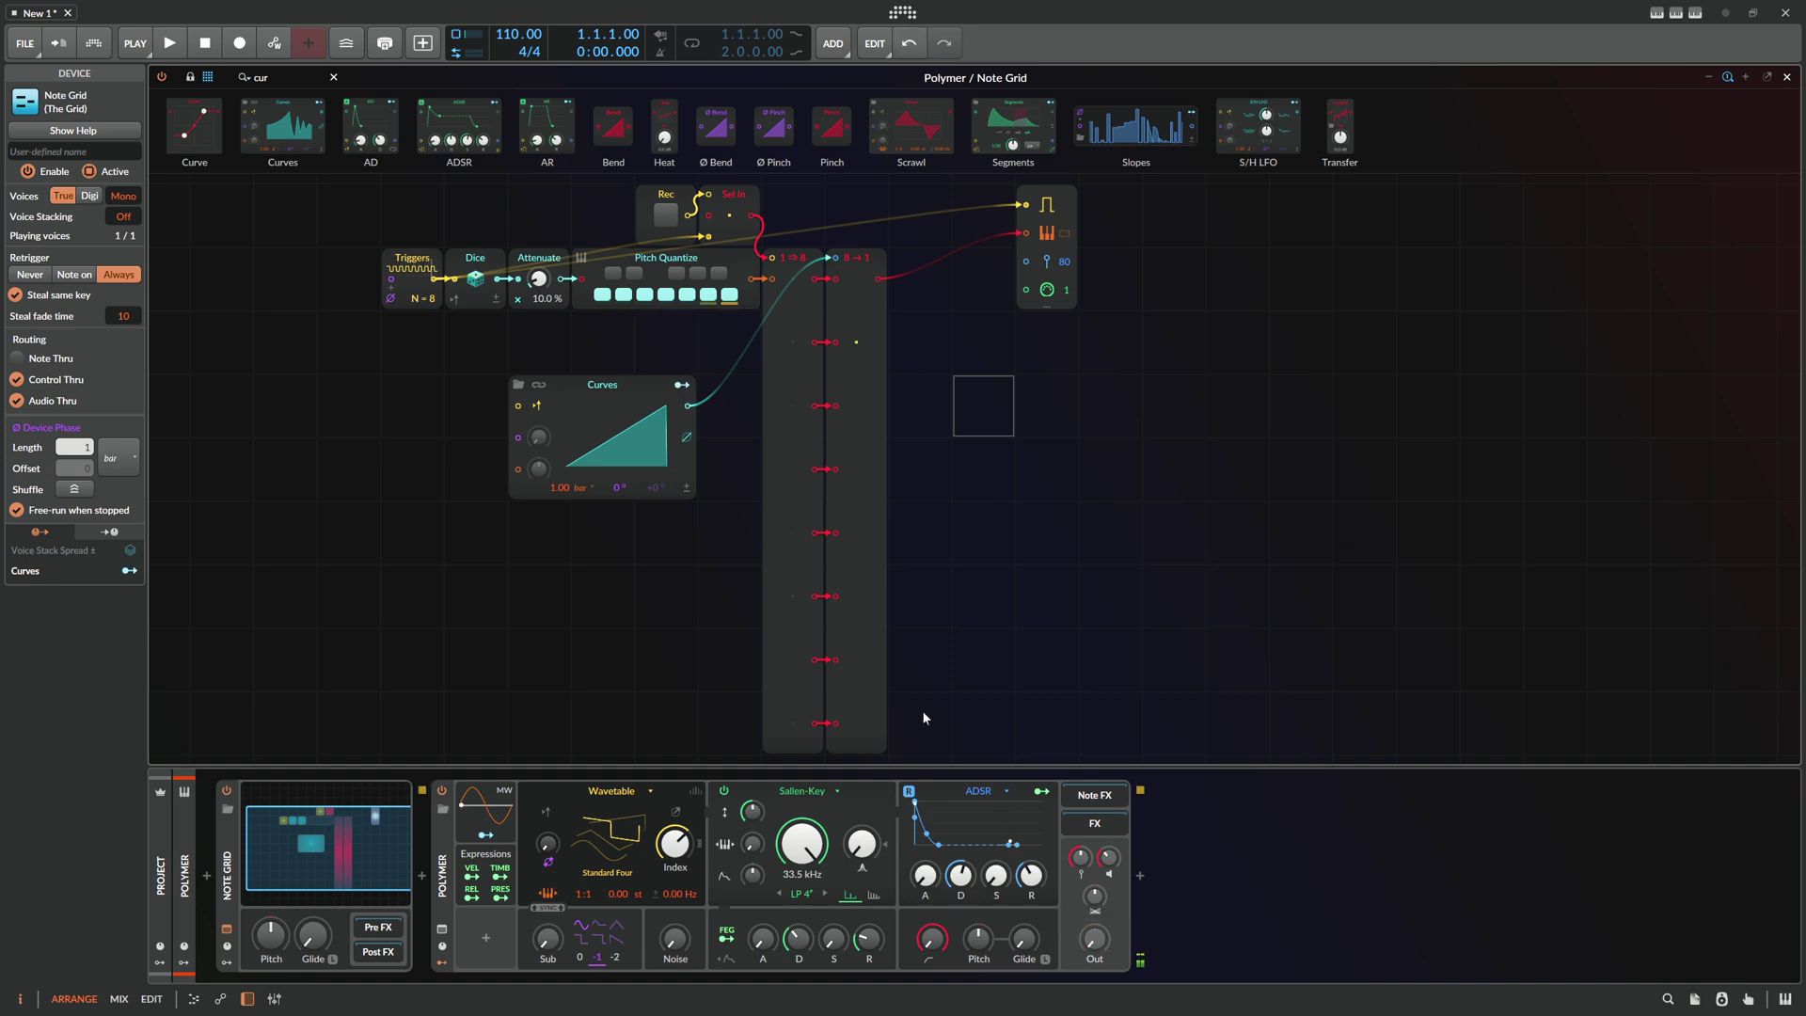
Set the Curves rate to 2.00 bars and check its ramp in the curve editor
{"action": "left_click_drag", "start_coordinate": [554, 493], "coordinate": [553, 481]}
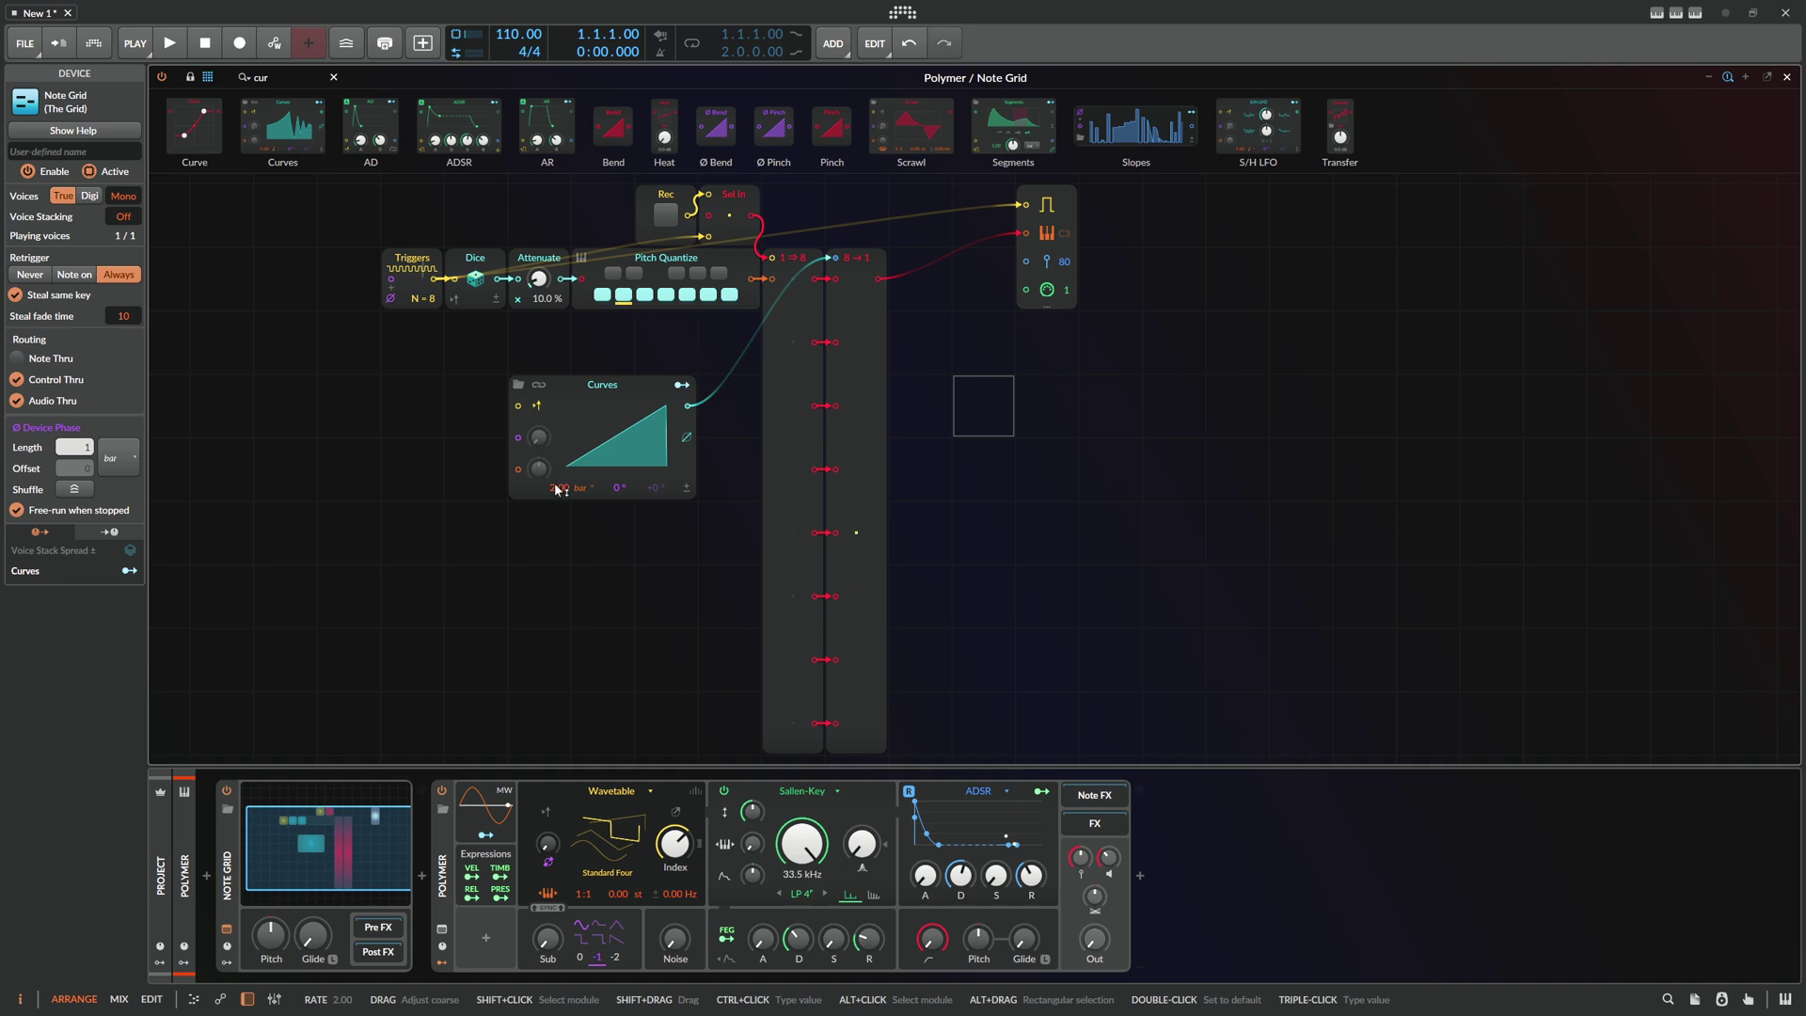
{"action": "left_click", "coordinate": [590, 454]}
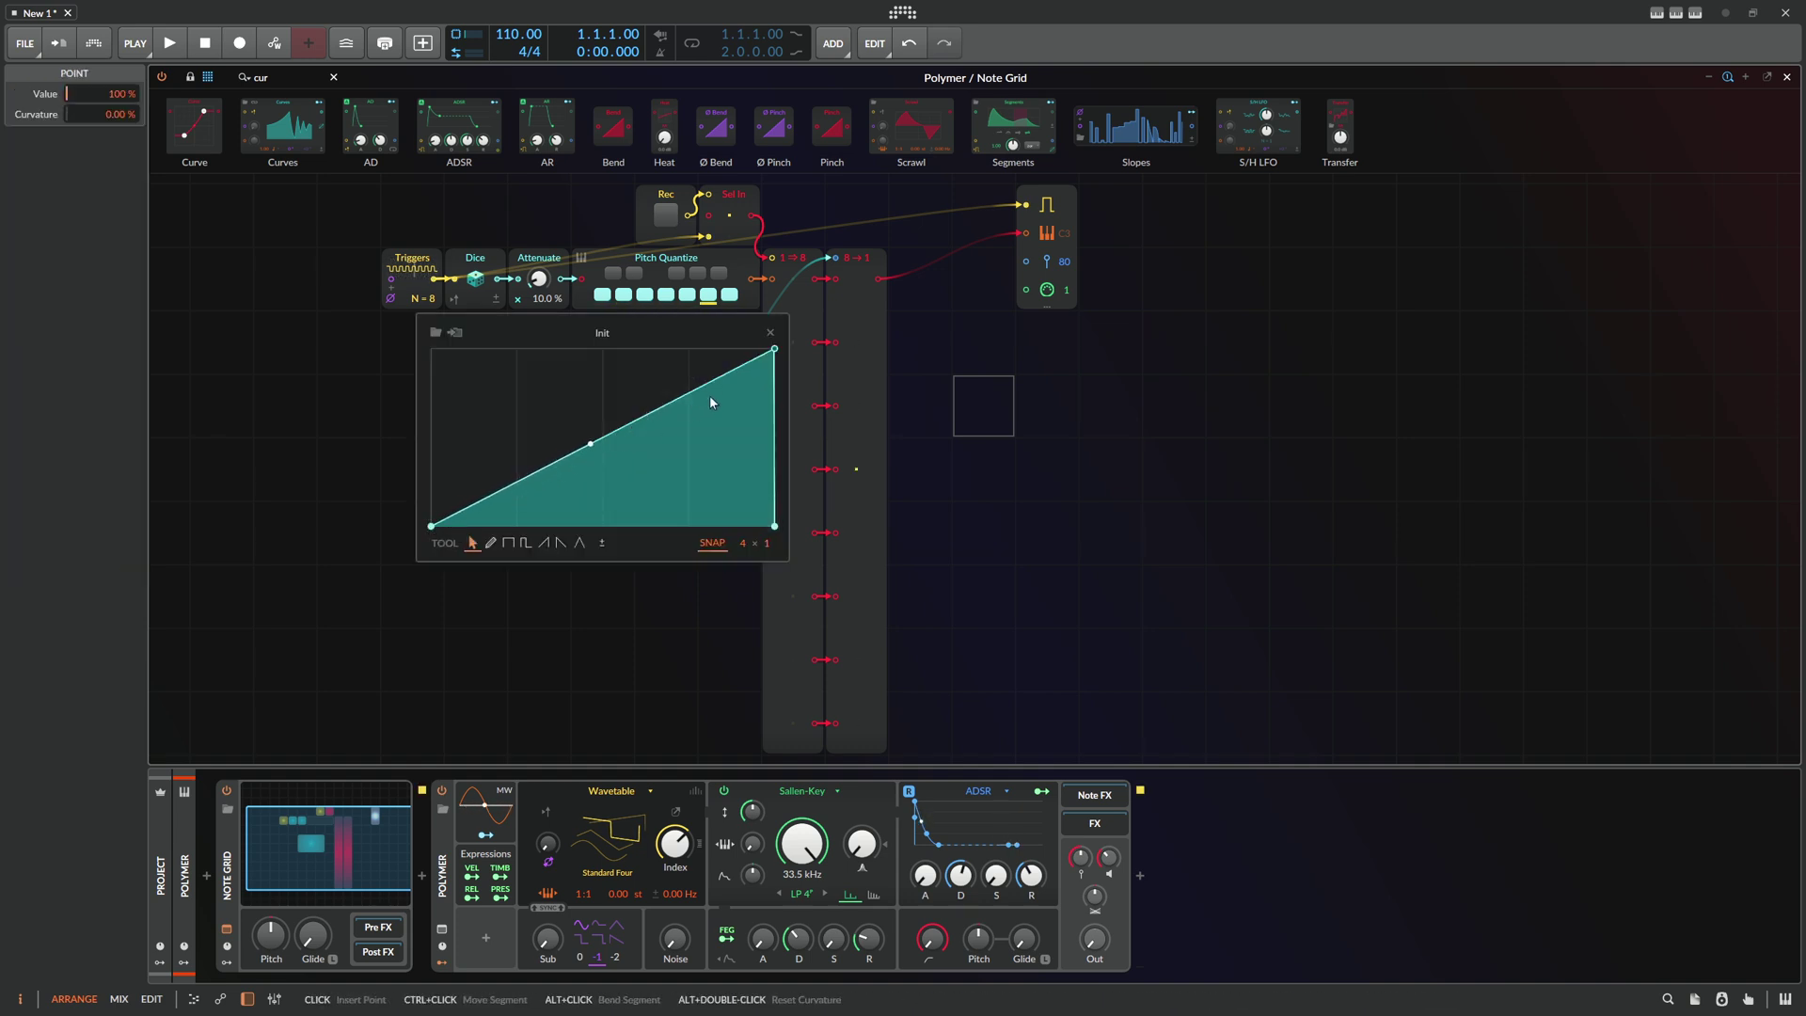
{"action": "left_click", "coordinate": [769, 333]}
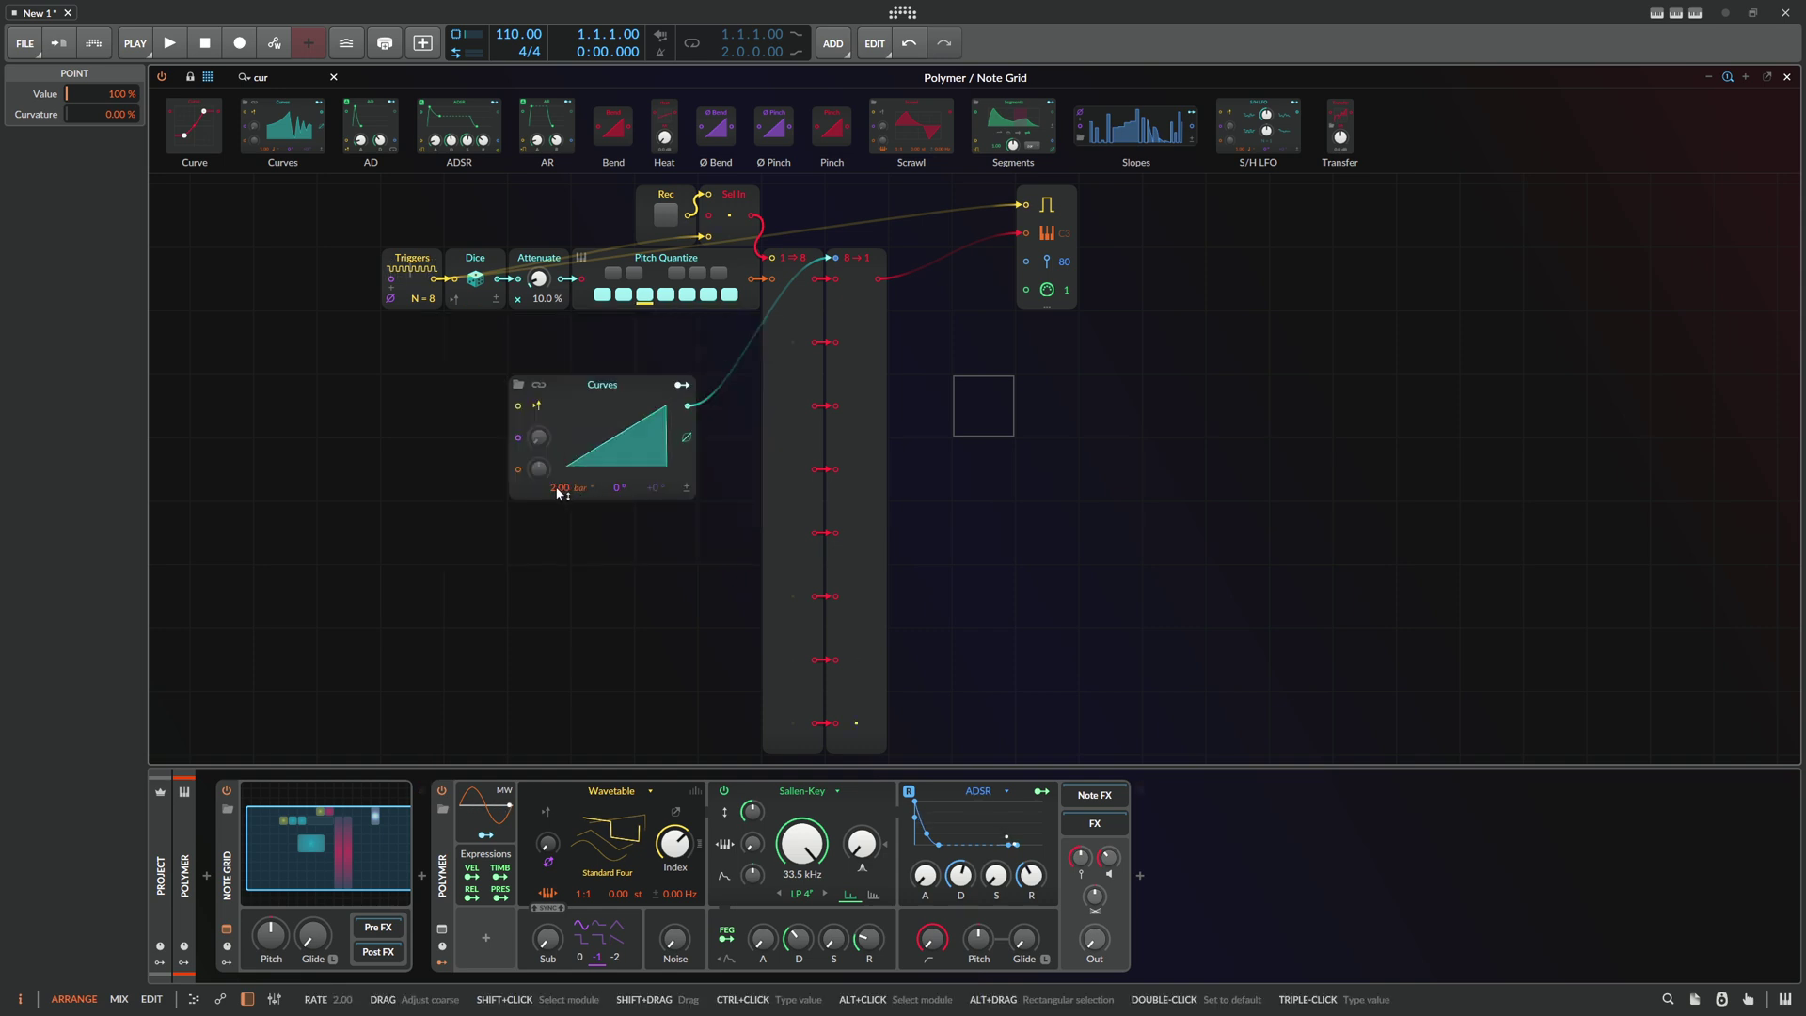
{"action": "left_click", "coordinate": [858, 464]}
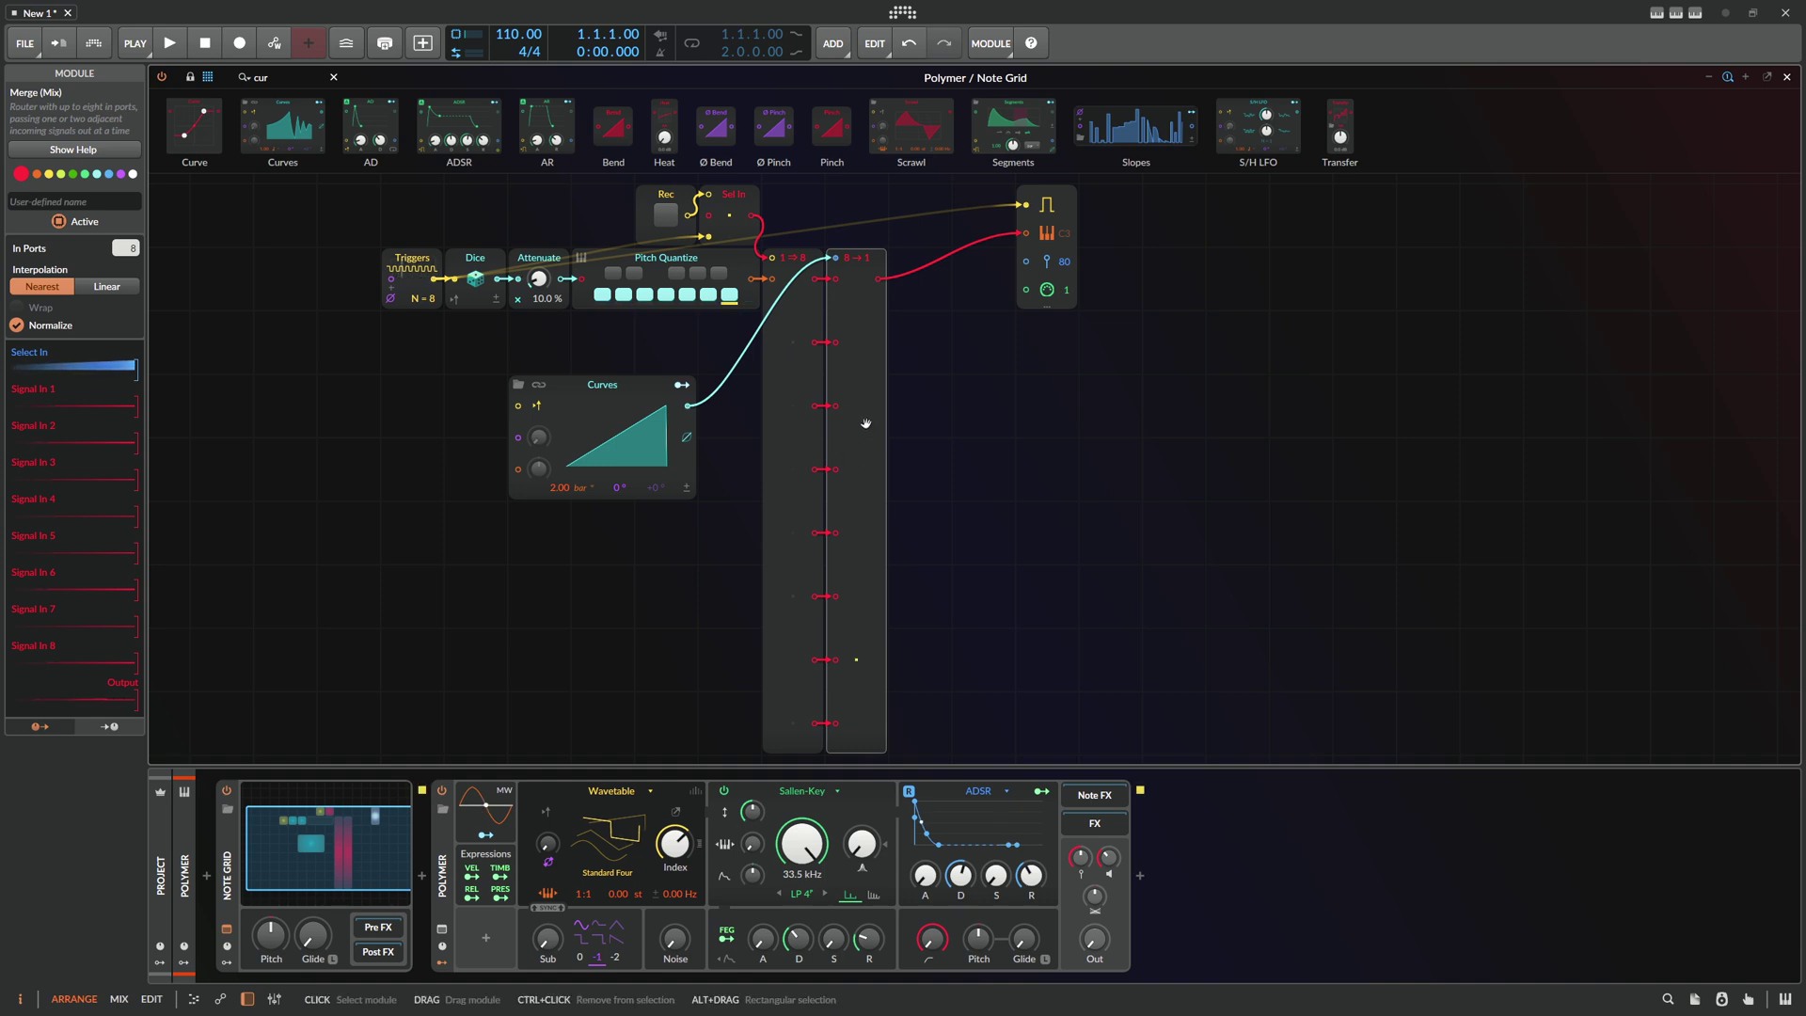
Reshape the Curves ramp into two consecutive rising ramps from 0 to 100 %, each spanning half the curve
{"action": "left_click", "coordinate": [630, 437]}
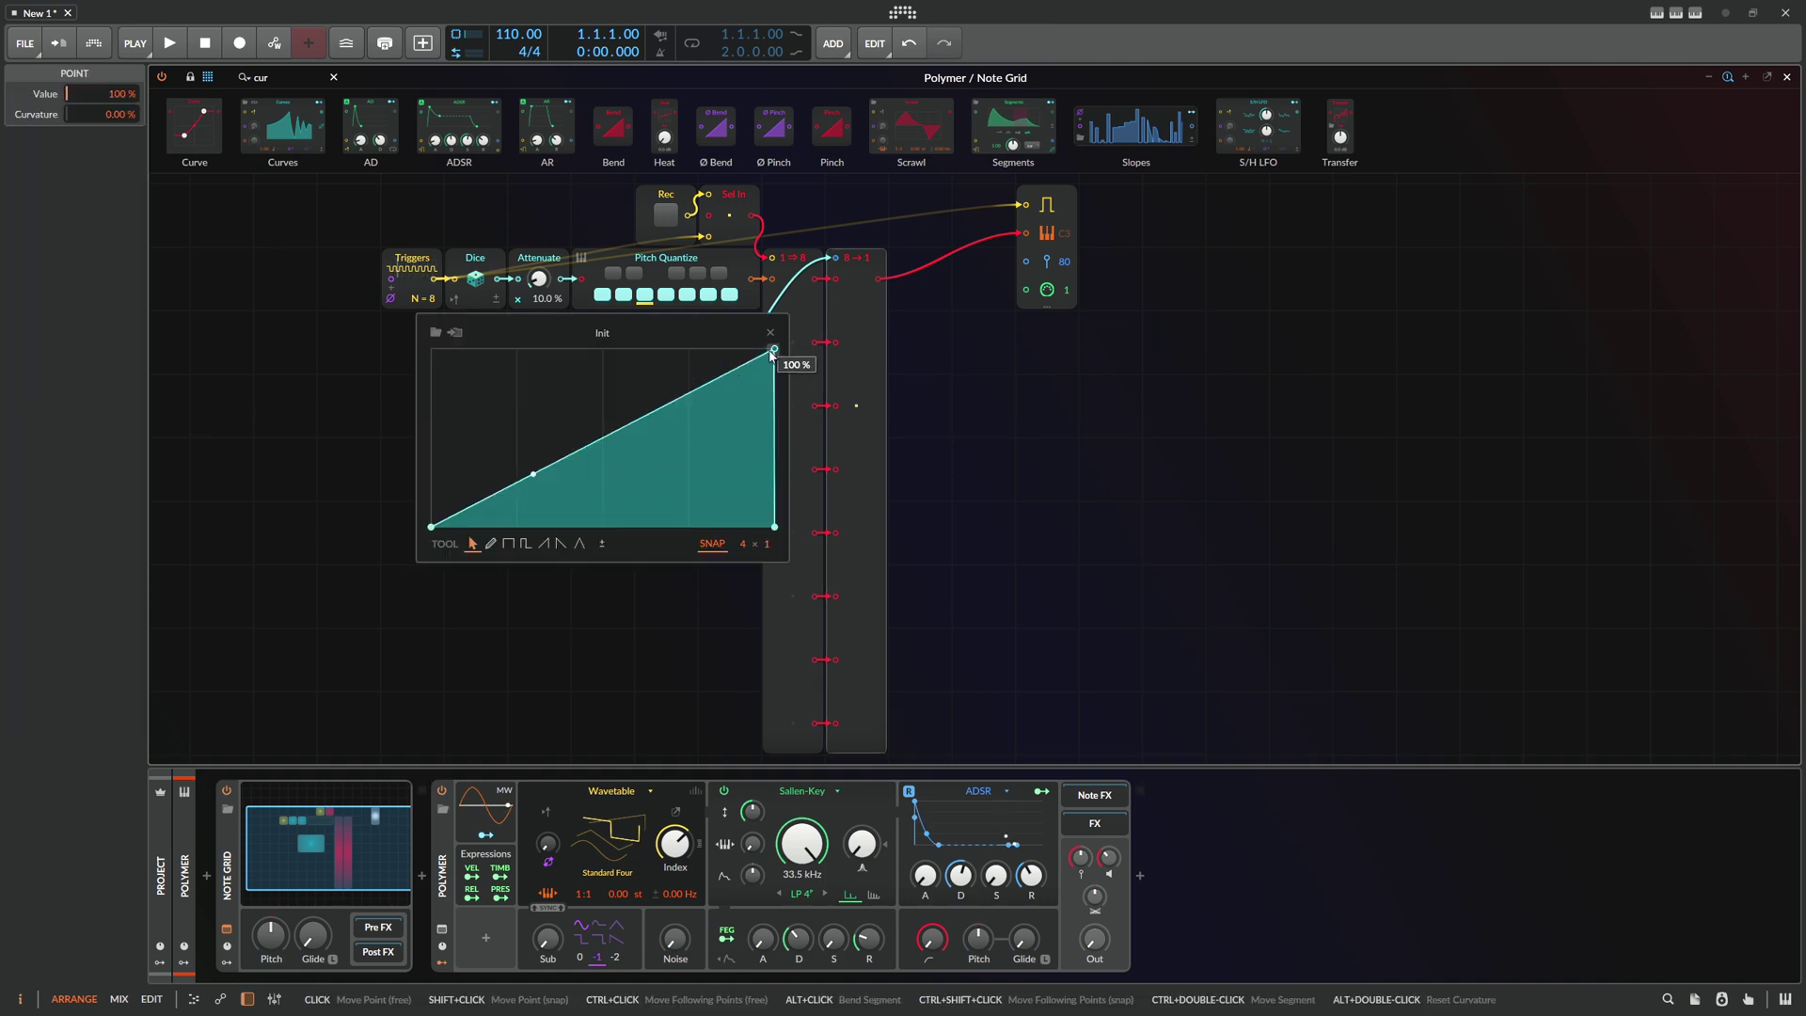
{"action": "left_click_drag", "start_coordinate": [774, 349], "coordinate": [603, 349]}
{"action": "left_click_drag", "start_coordinate": [670, 420], "coordinate": [602, 527]}
{"action": "mouse_move", "coordinate": [774, 527]}
{"action": "left_mouse_down"}
{"action": "mouse_move", "coordinate": [779, 506]}
{"action": "mouse_move", "coordinate": [774, 526]}
{"action": "left_mouse_up"}
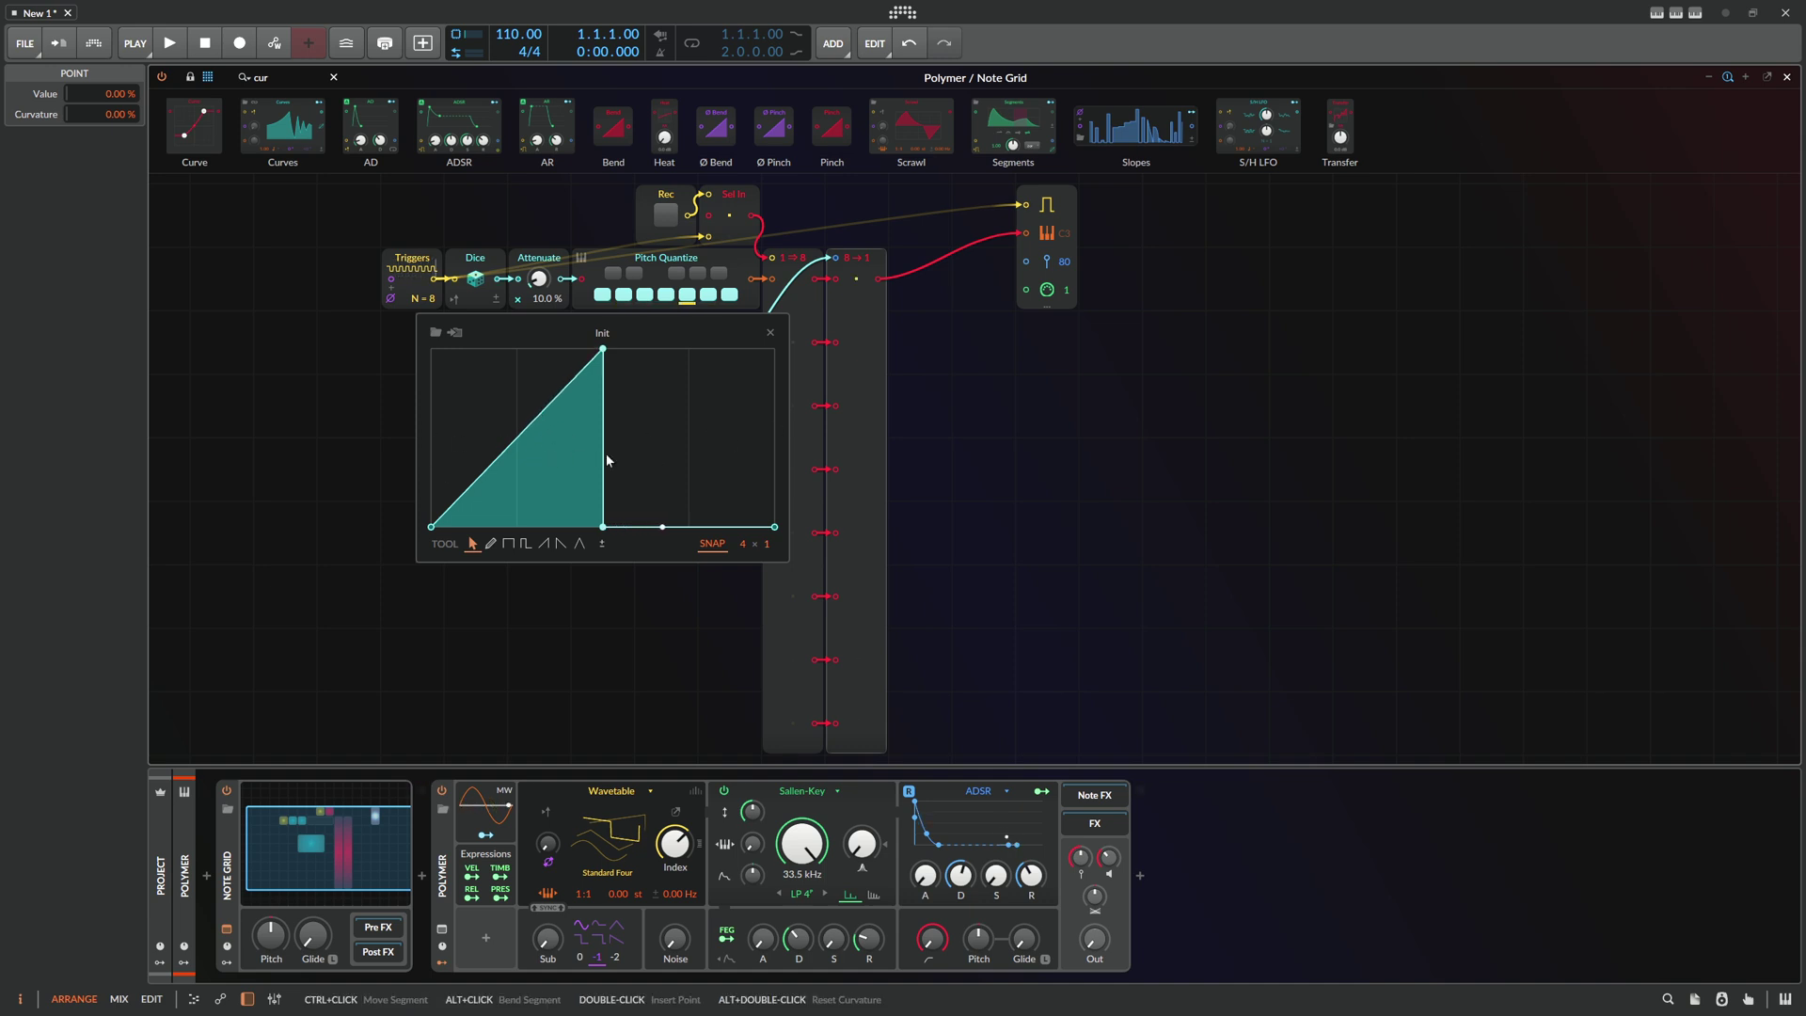
{"action": "left_click_drag", "start_coordinate": [701, 527], "coordinate": [774, 349]}
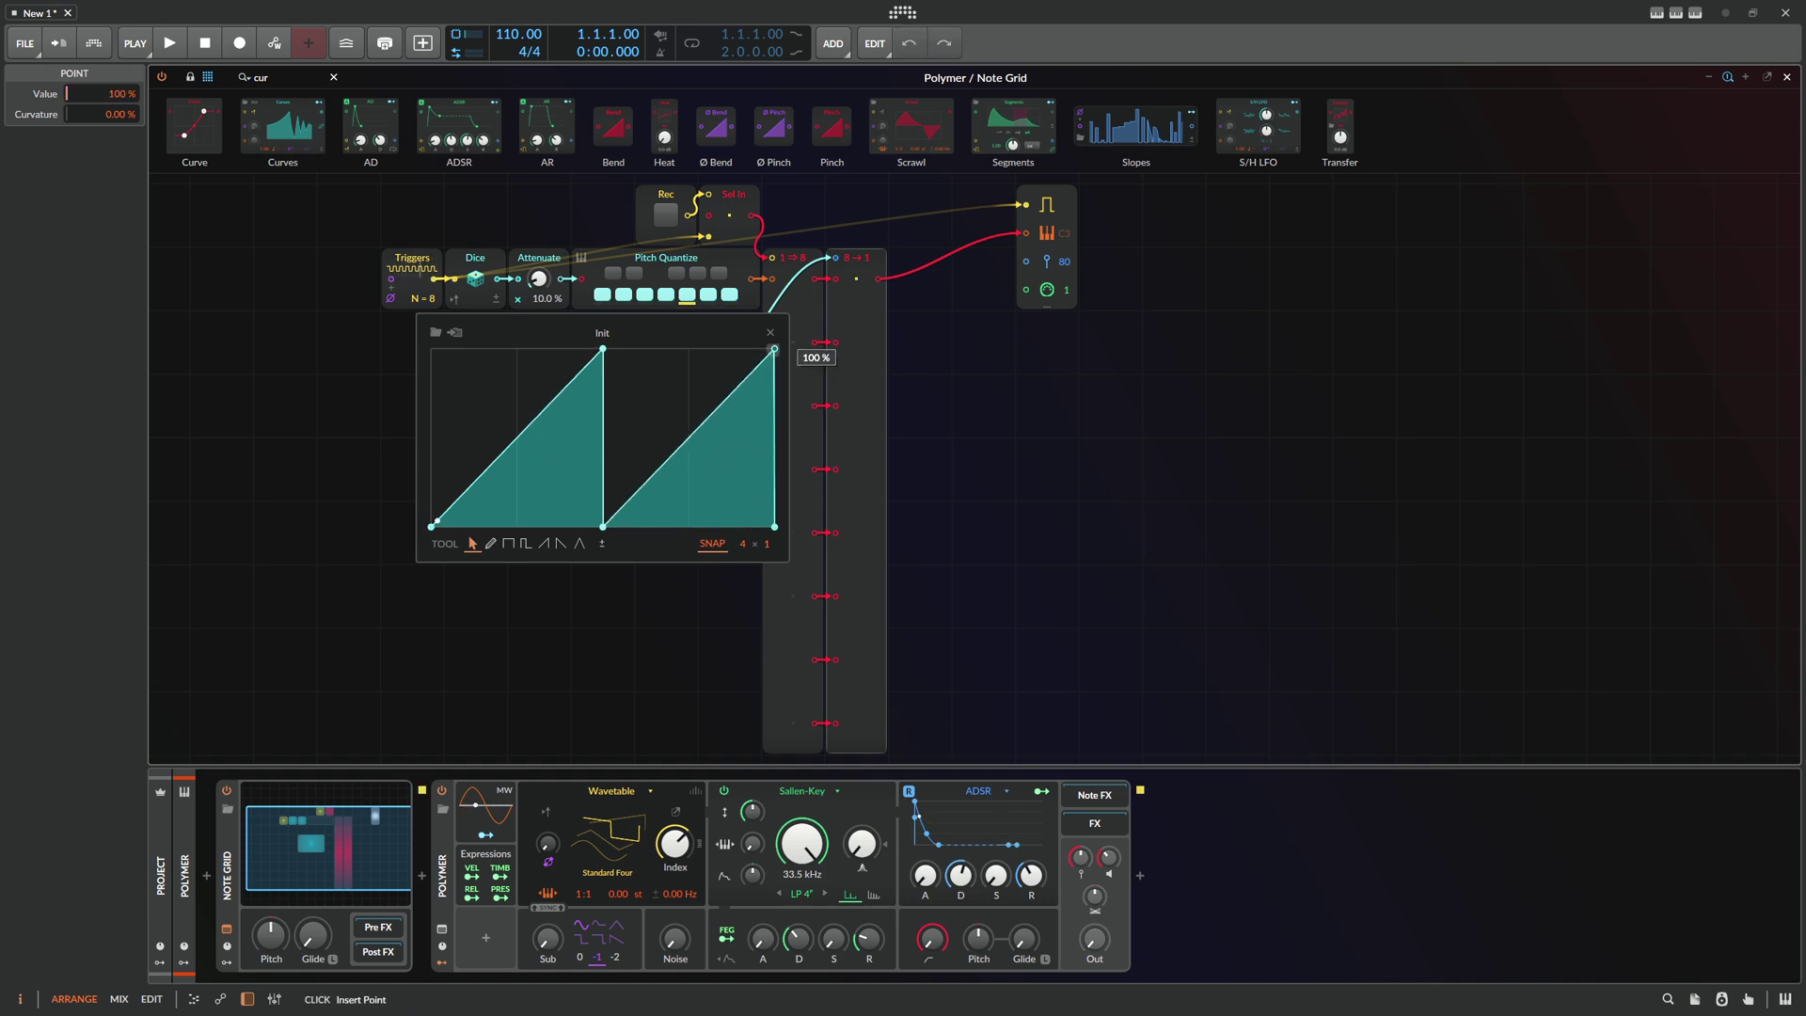
{"action": "left_click", "coordinate": [796, 365]}
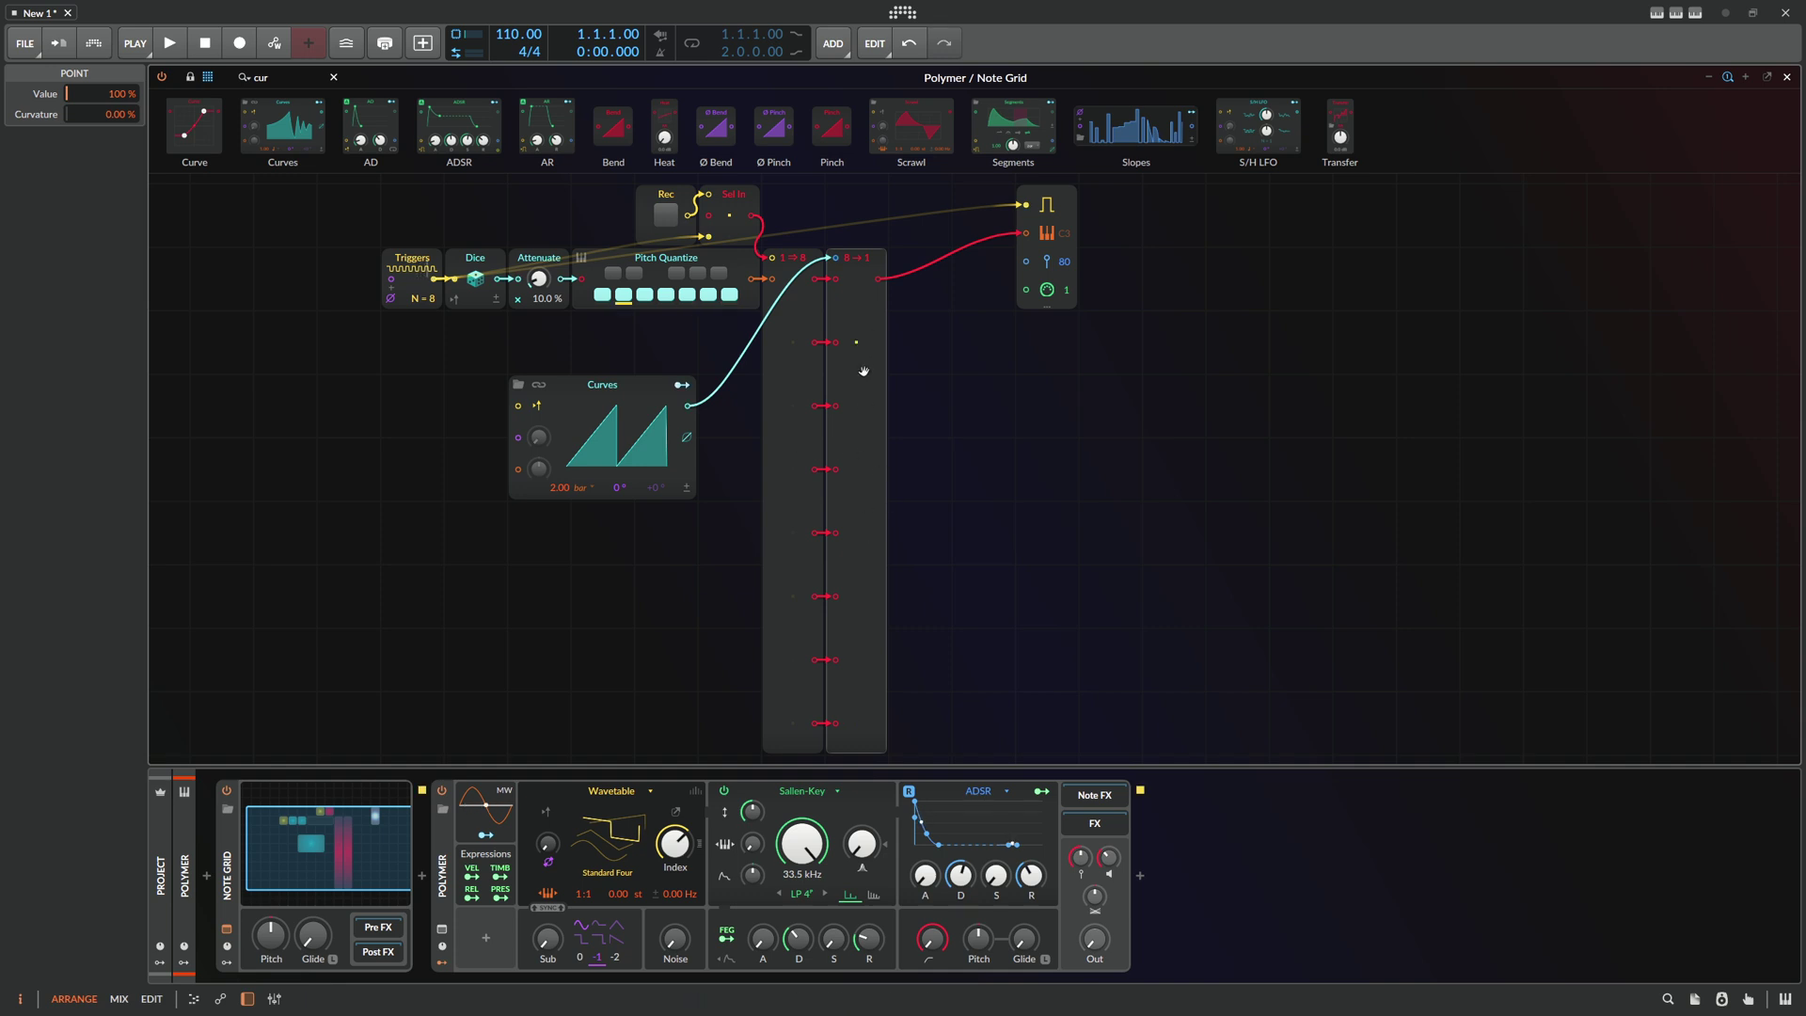
Set the curve grid to 4 × 2 and turn the second ramp into a triangle peaking at 50 % and ending at 0 %
{"action": "left_click", "coordinate": [642, 441]}
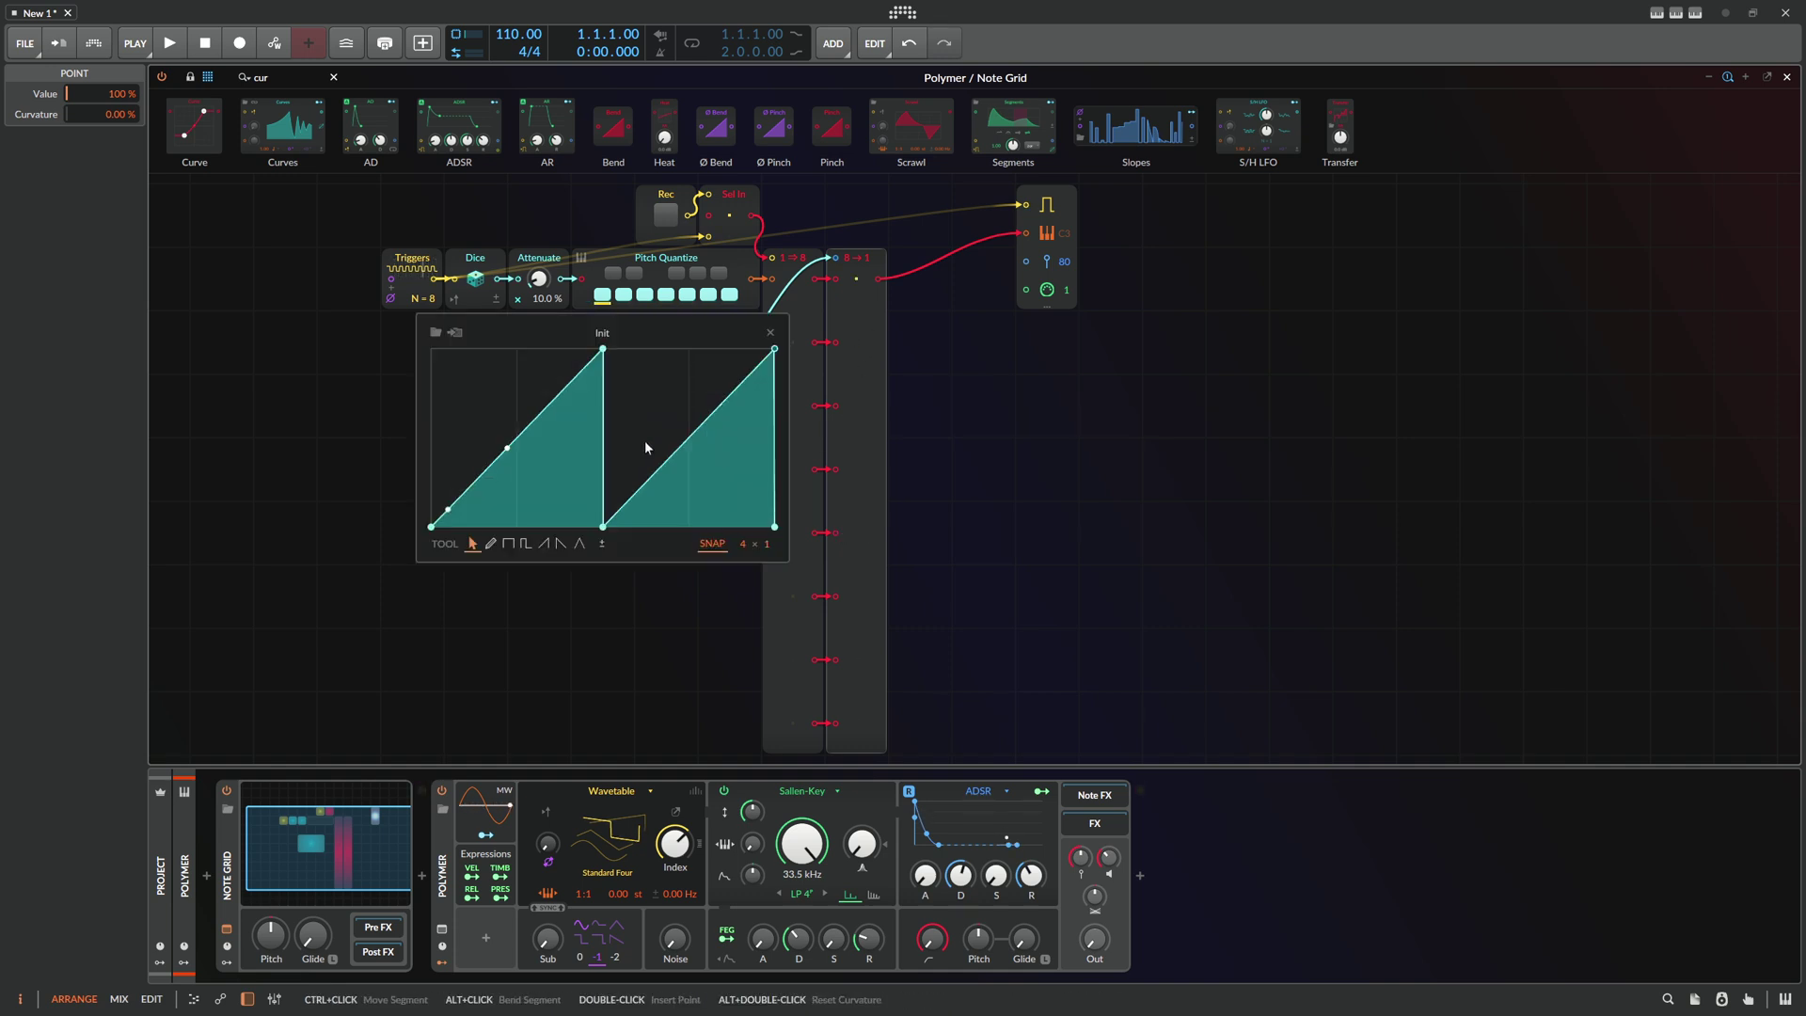
{"action": "left_click_drag", "start_coordinate": [766, 544], "coordinate": [767, 525]}
{"action": "left_click", "coordinate": [721, 413]}
{"action": "left_click_drag", "start_coordinate": [696, 430], "coordinate": [689, 437]}
{"action": "left_click_drag", "start_coordinate": [774, 349], "coordinate": [774, 529]}
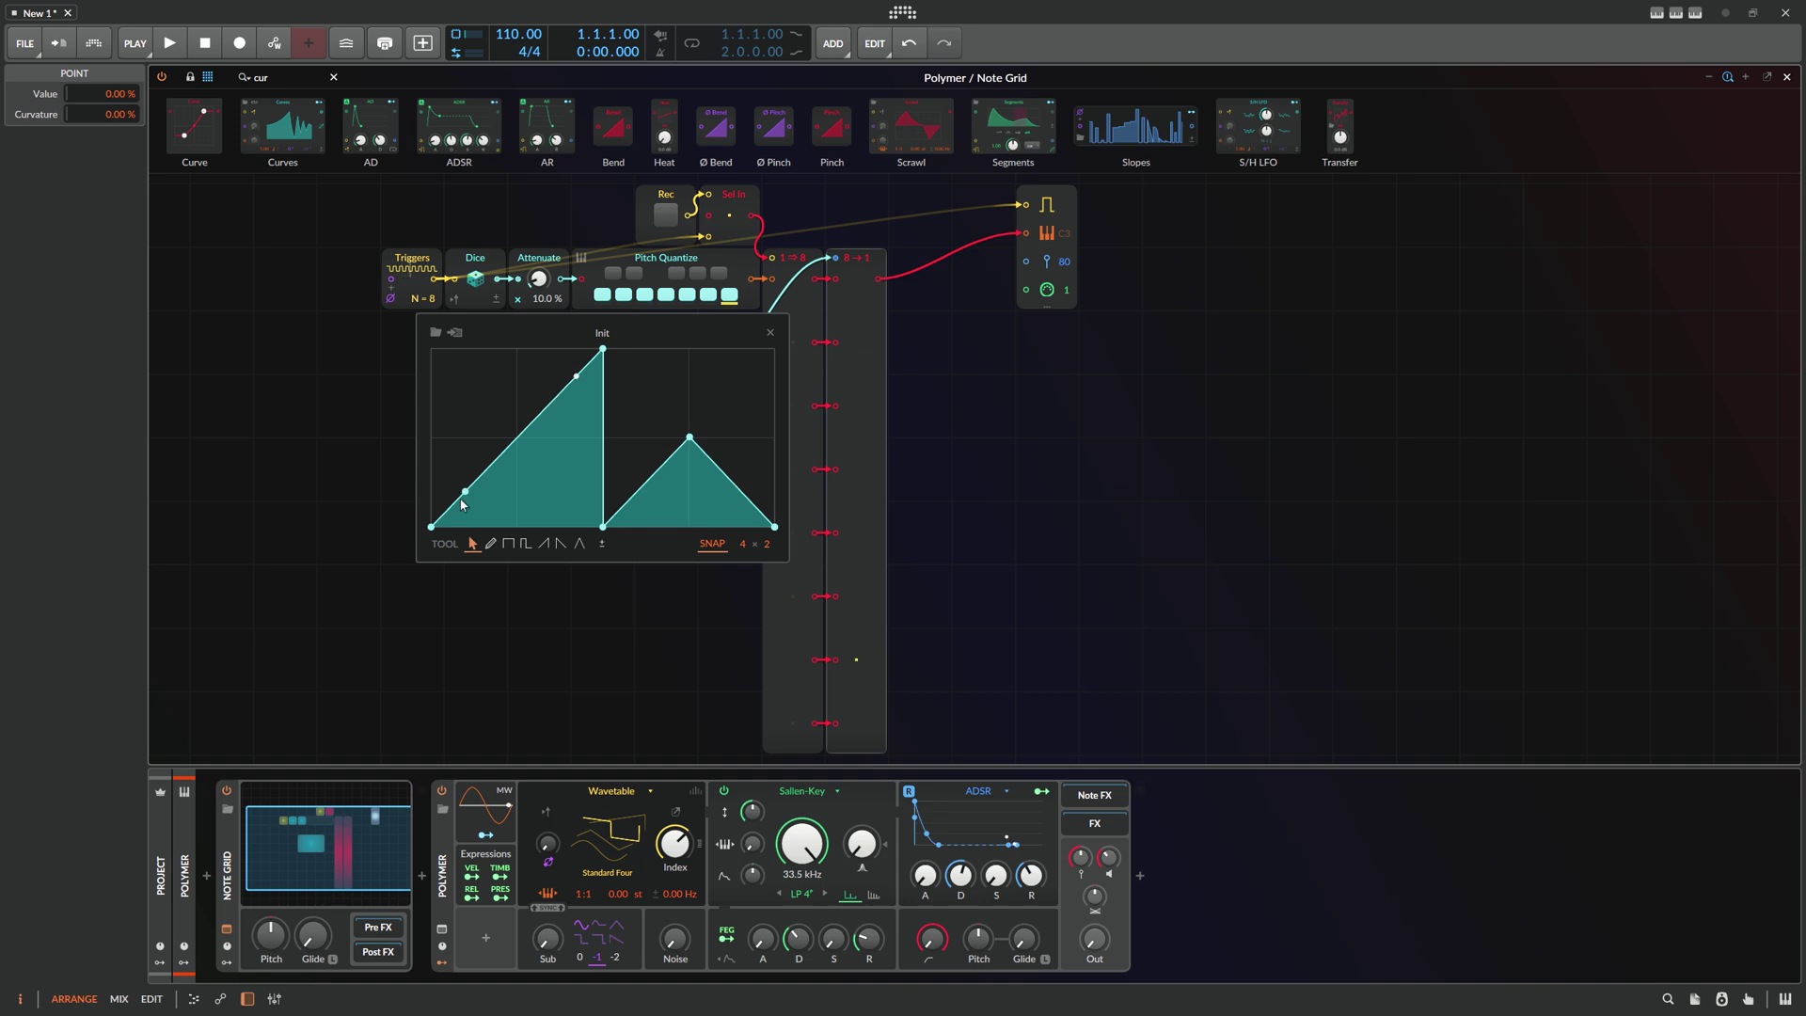
{"action": "left_click", "coordinate": [526, 428]}
{"action": "left_click", "coordinate": [770, 332]}
{"action": "double_click", "coordinate": [1096, 943]}
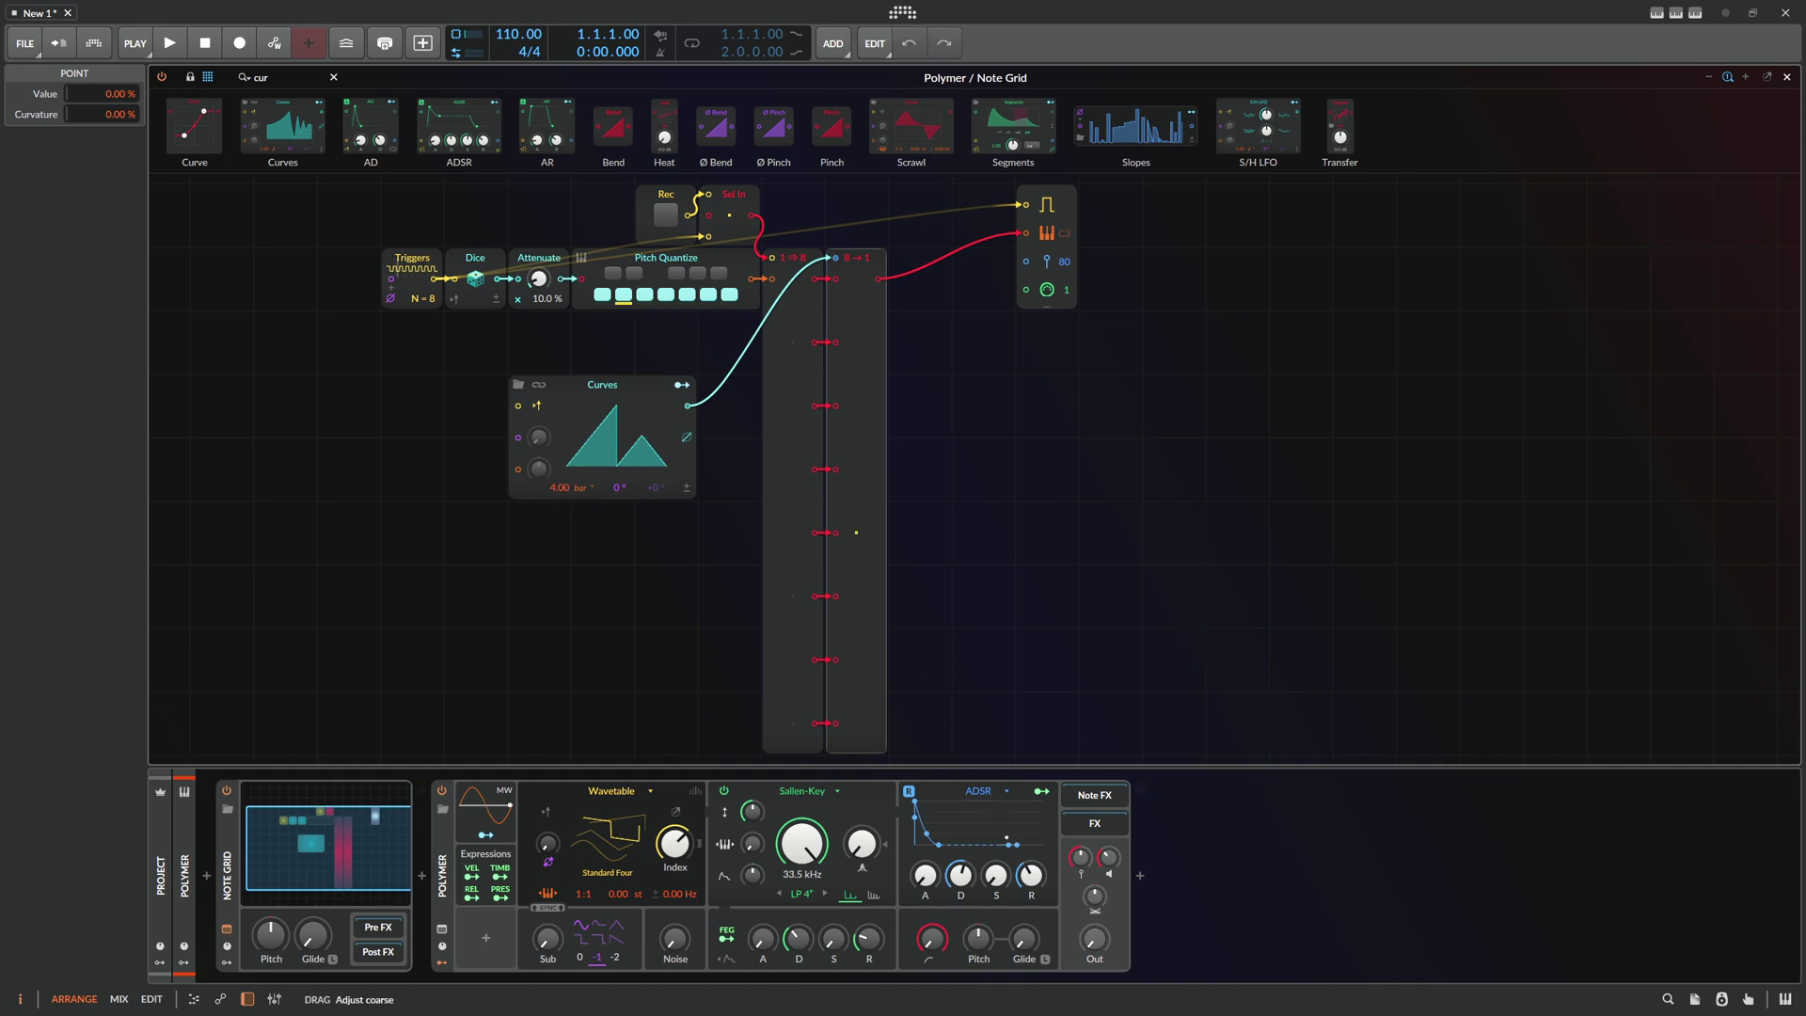
Reshape the curve on an 8 × 2 grid into three quarter-width ramps to 100 % followed by a 50 % triangle
{"action": "left_click", "coordinate": [599, 427]}
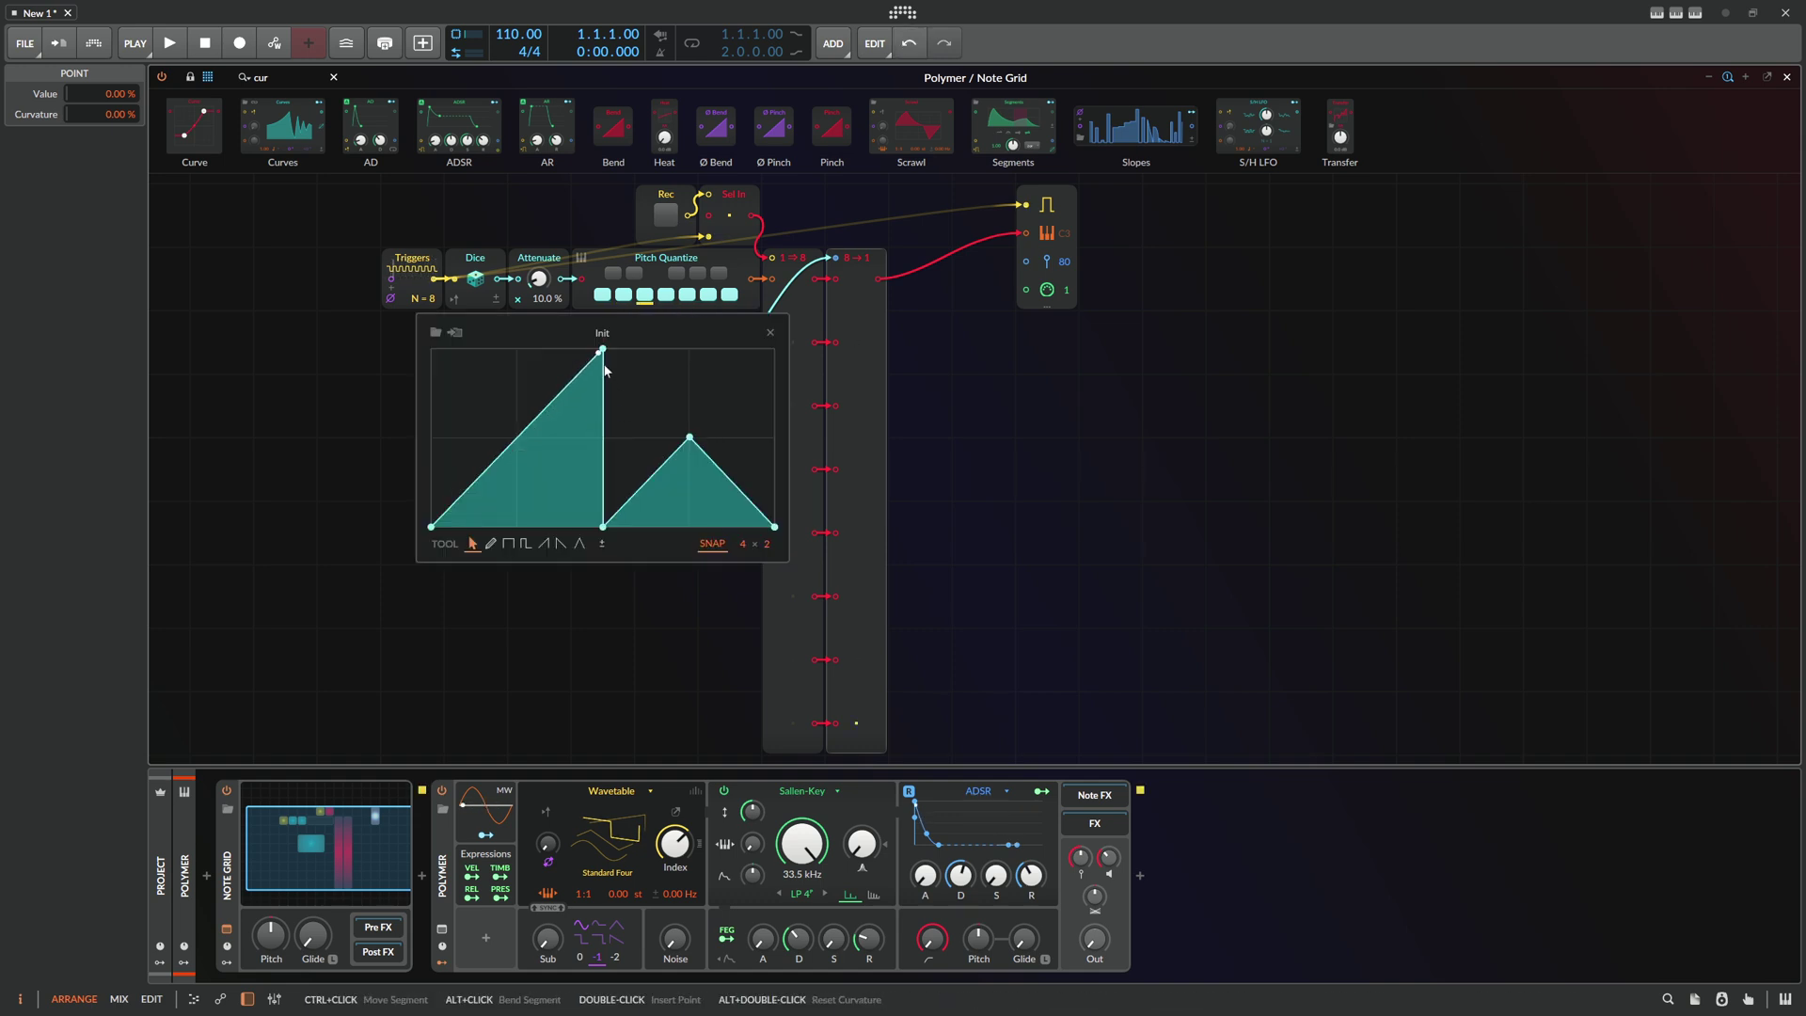
{"action": "left_click_drag", "start_coordinate": [603, 348], "coordinate": [517, 349]}
{"action": "left_click_drag", "start_coordinate": [603, 525], "coordinate": [605, 348]}
{"action": "left_click_drag", "start_coordinate": [690, 437], "coordinate": [732, 438]}
{"action": "double_click", "coordinate": [731, 435]}
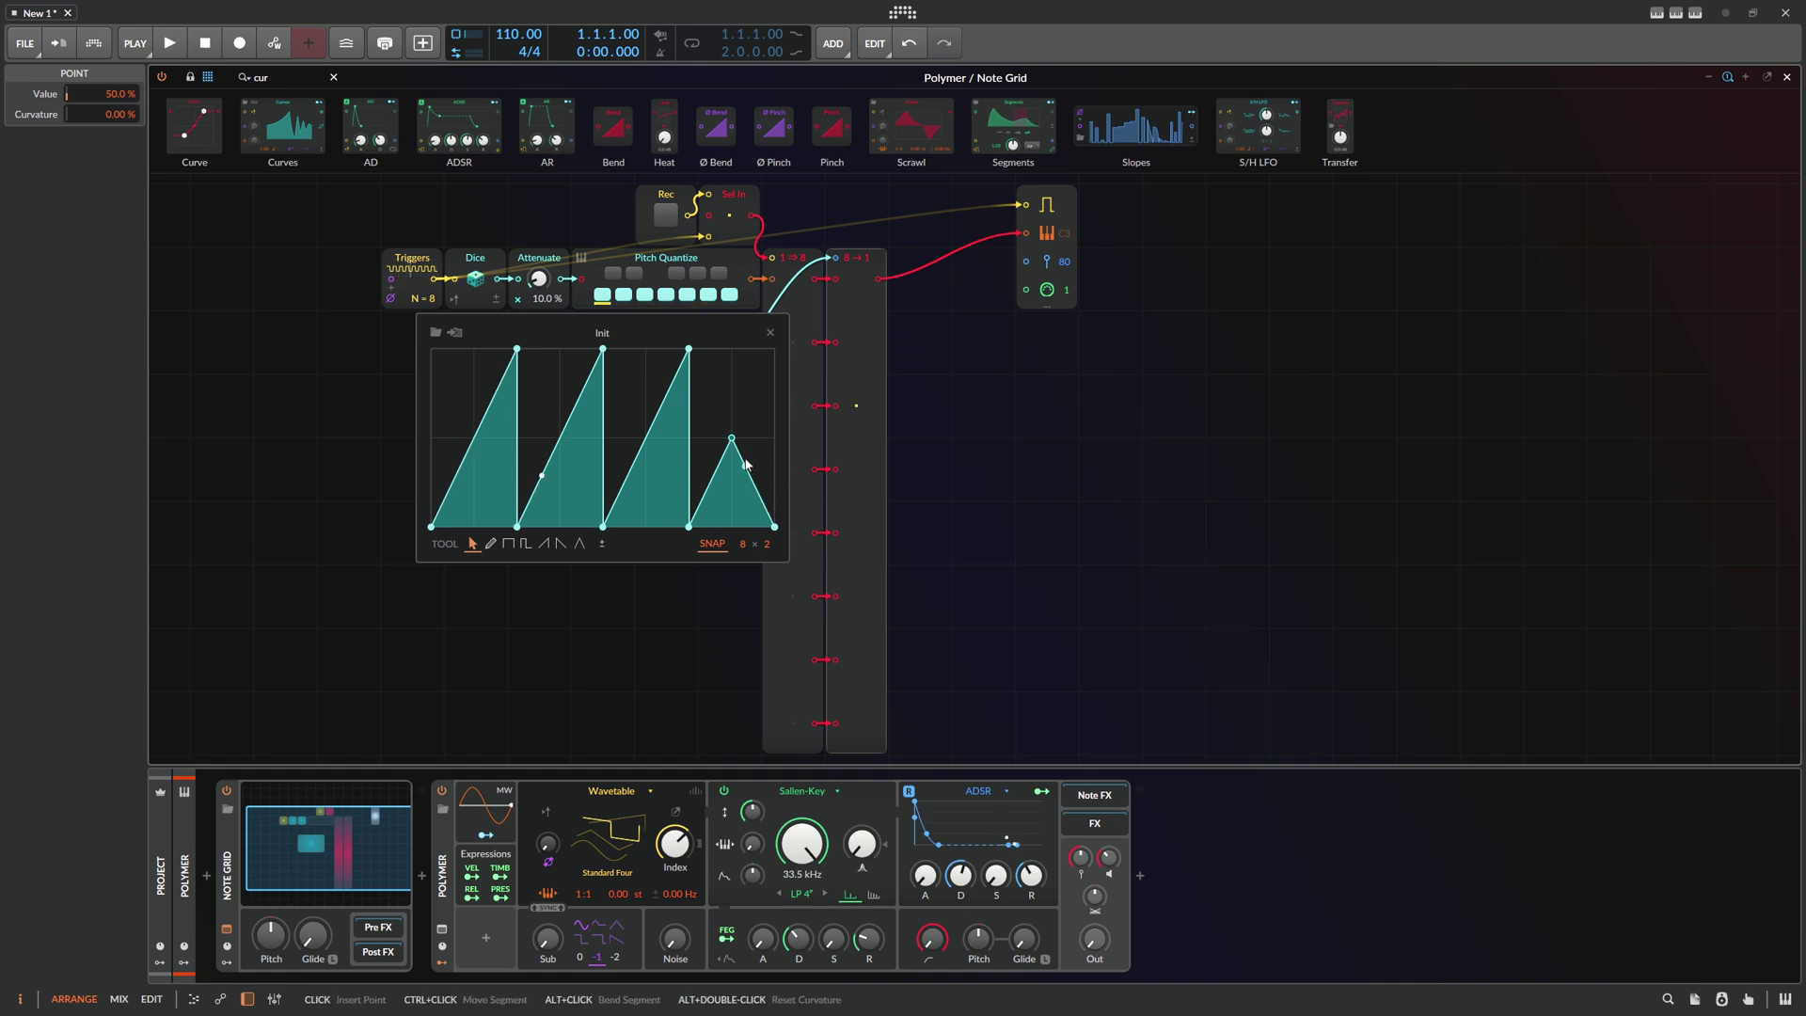
{"action": "left_click", "coordinate": [769, 333]}
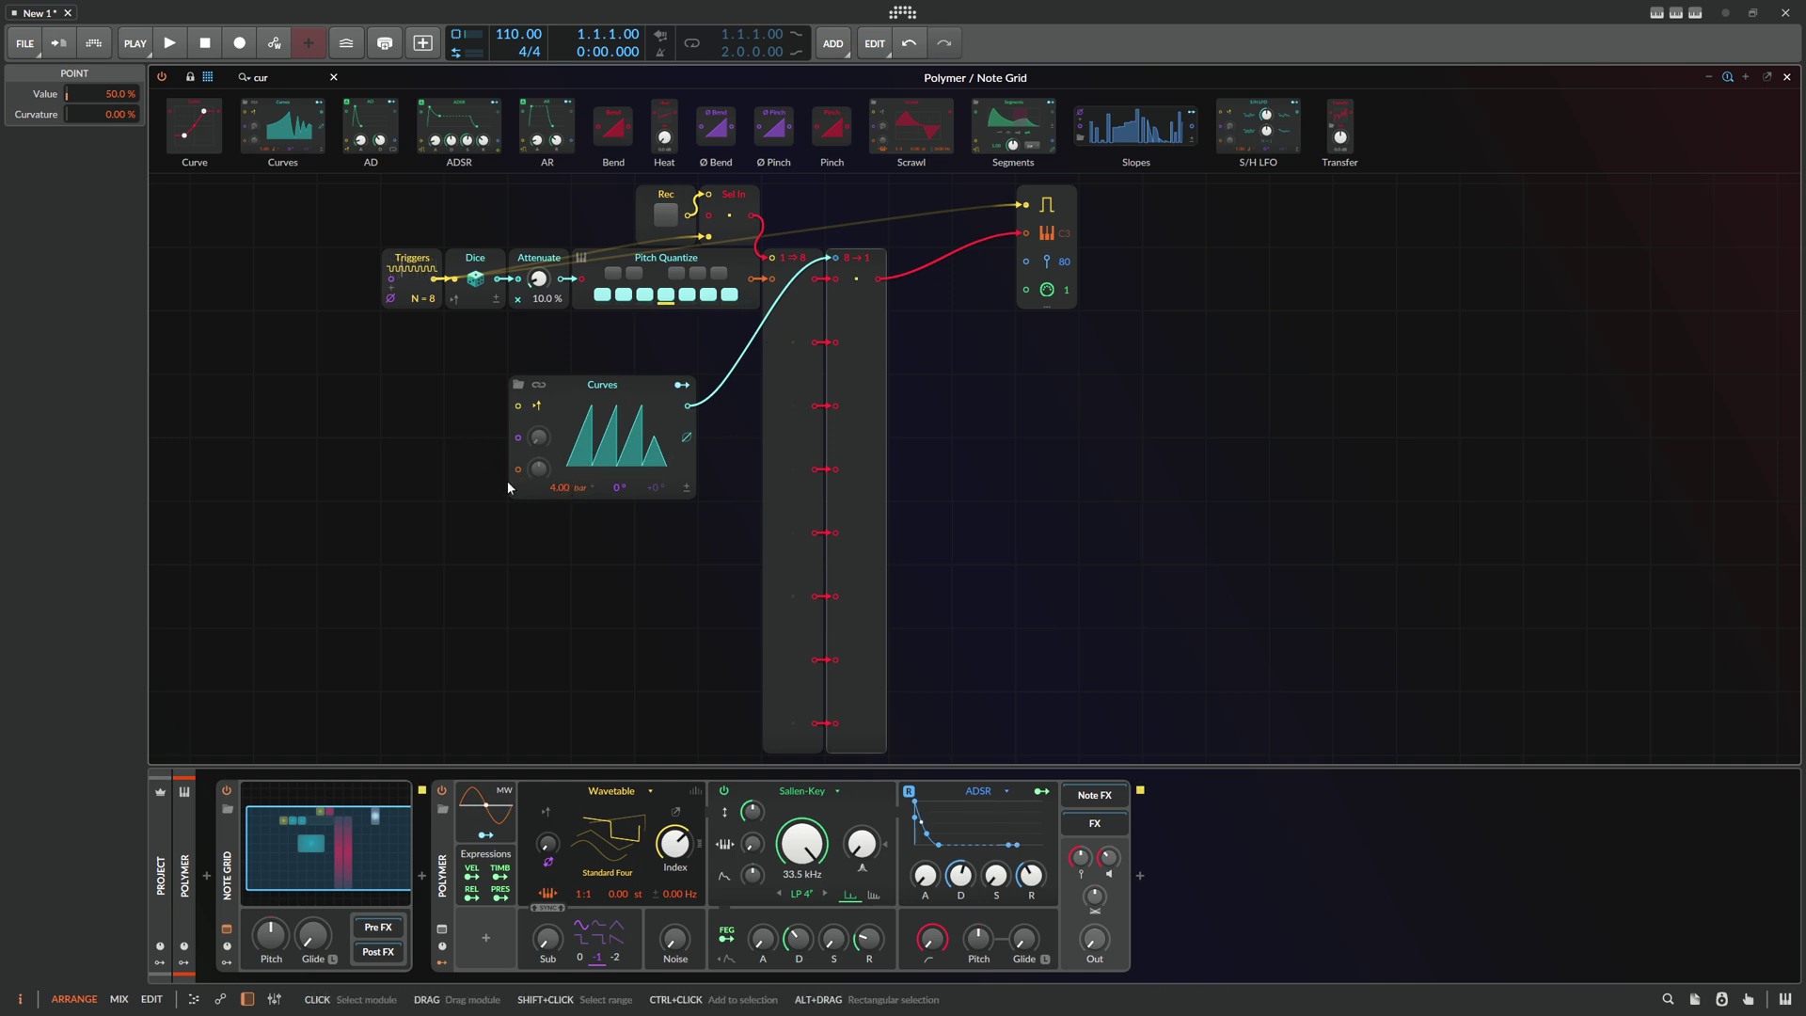
Add a Transport module beside Curves, set its length to 4 bars, and connect its logic output to the Curves retrigger input
{"action": "scroll", "coordinate": [508, 442], "scroll_direction": "up", "scroll_amount": 3}
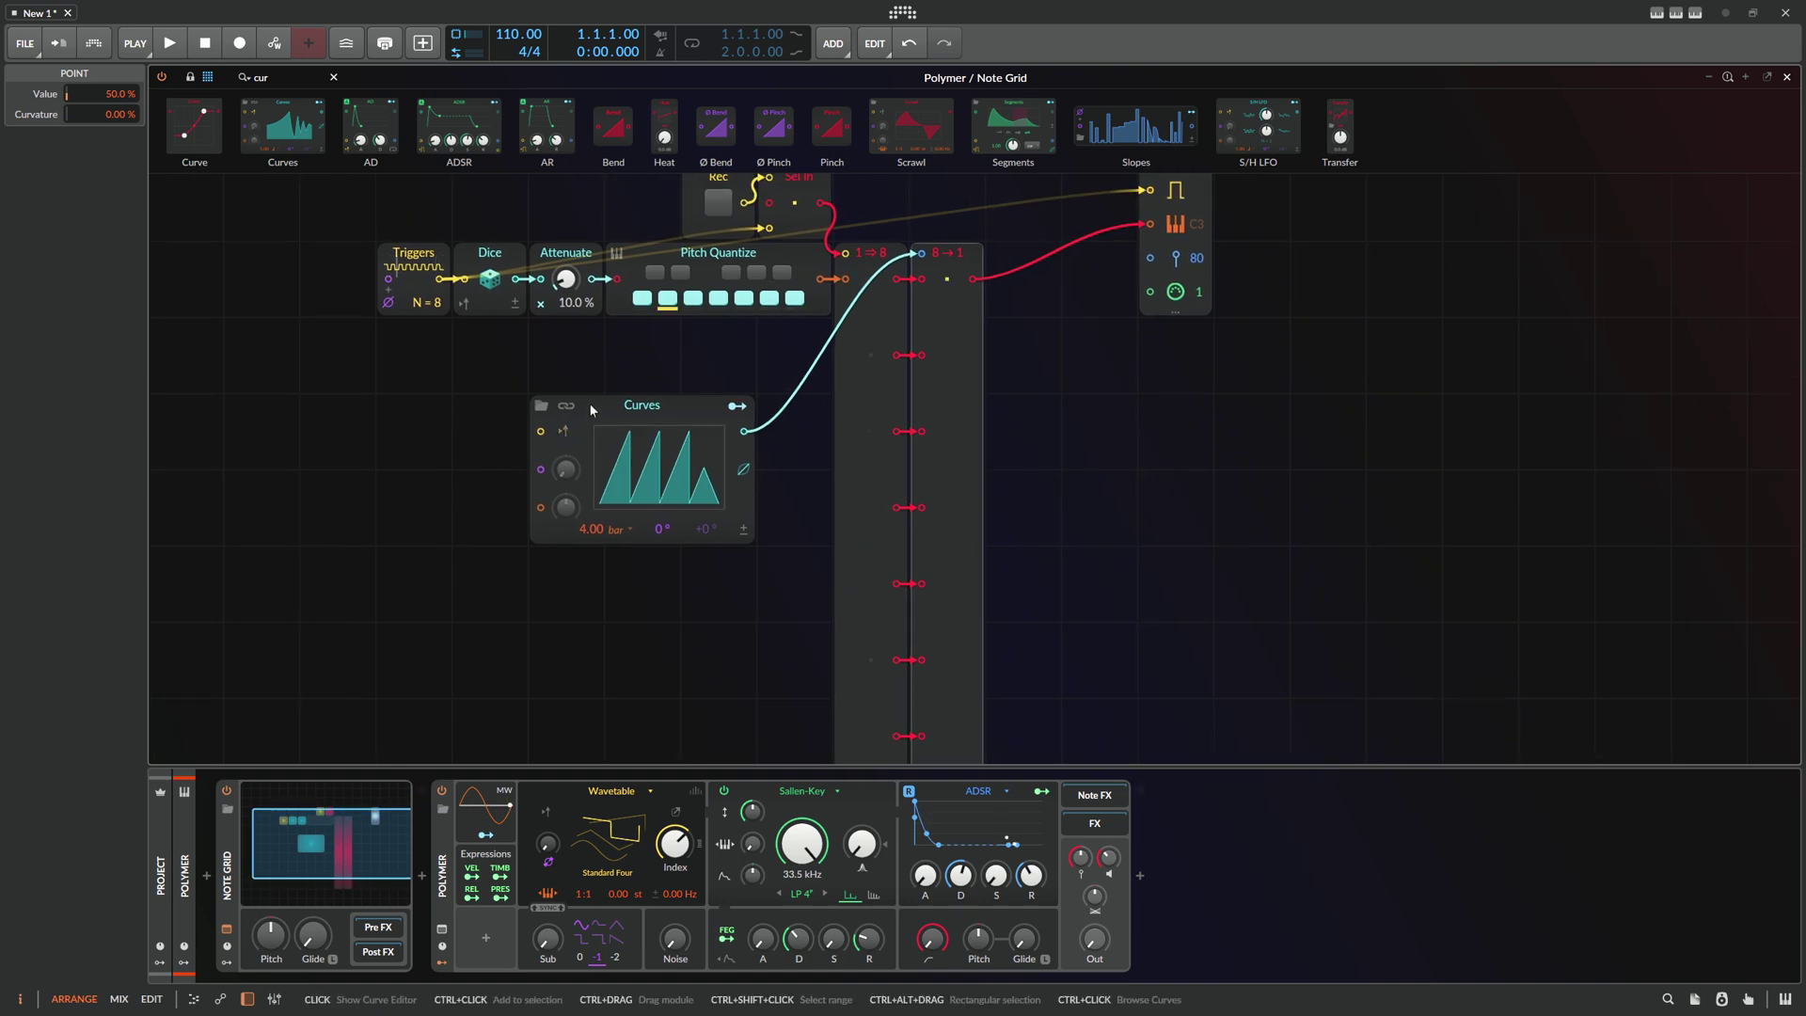
{"action": "left_click", "coordinate": [262, 77]}
{"action": "type", "text": "trans"}
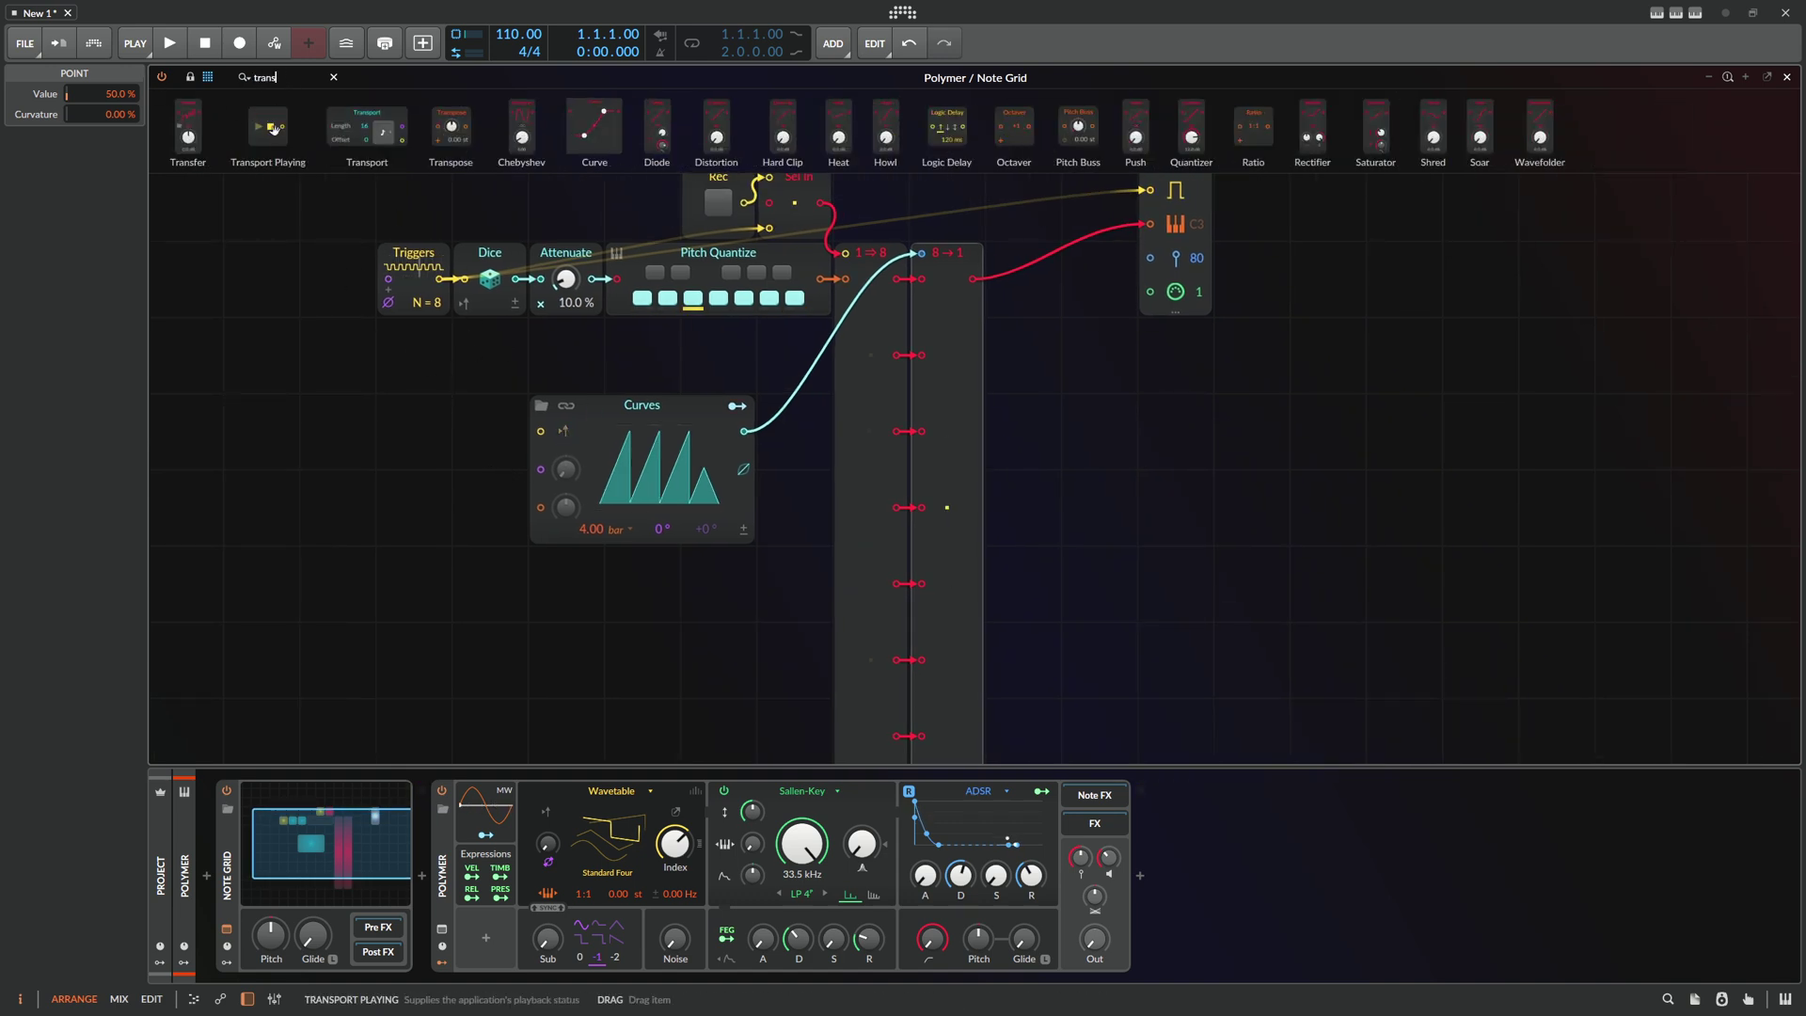
{"action": "left_click_drag", "start_coordinate": [367, 127], "coordinate": [426, 463]}
{"action": "left_click", "coordinate": [482, 442]}
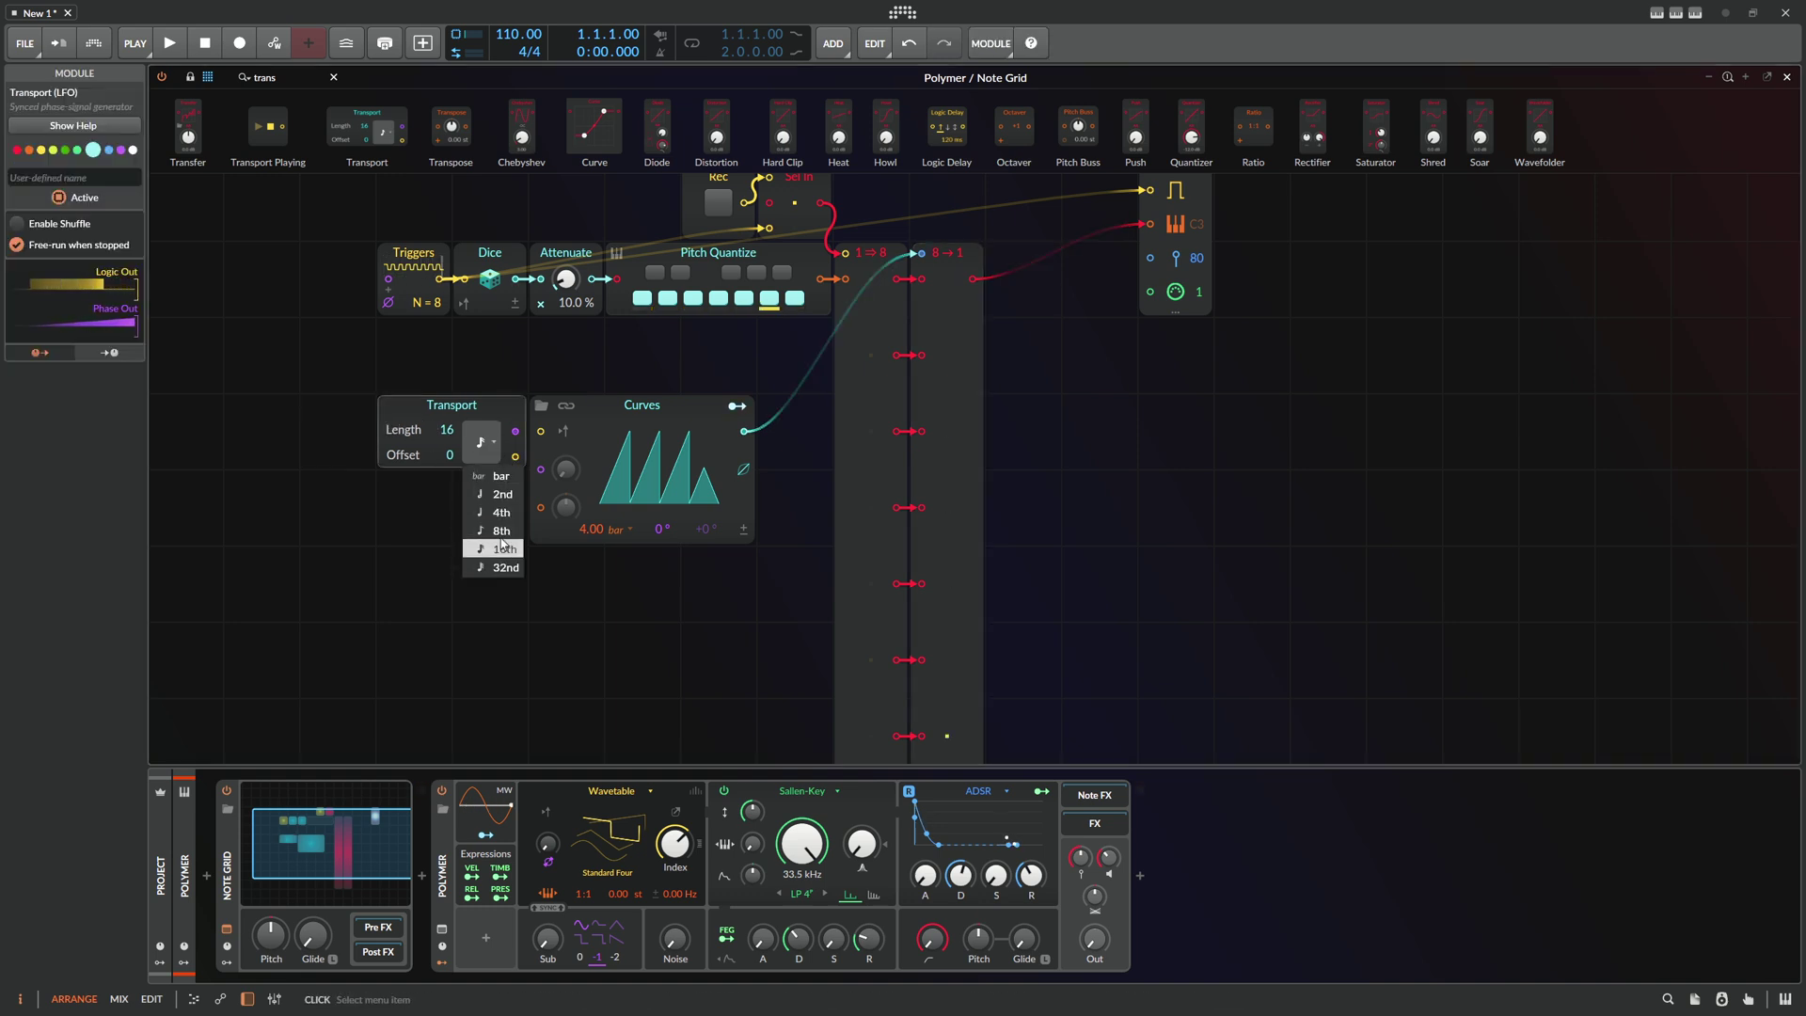
{"action": "left_click", "coordinate": [501, 474]}
{"action": "left_click_drag", "start_coordinate": [447, 428], "coordinate": [589, 534]}
{"action": "left_click_drag", "start_coordinate": [450, 428], "coordinate": [450, 455]}
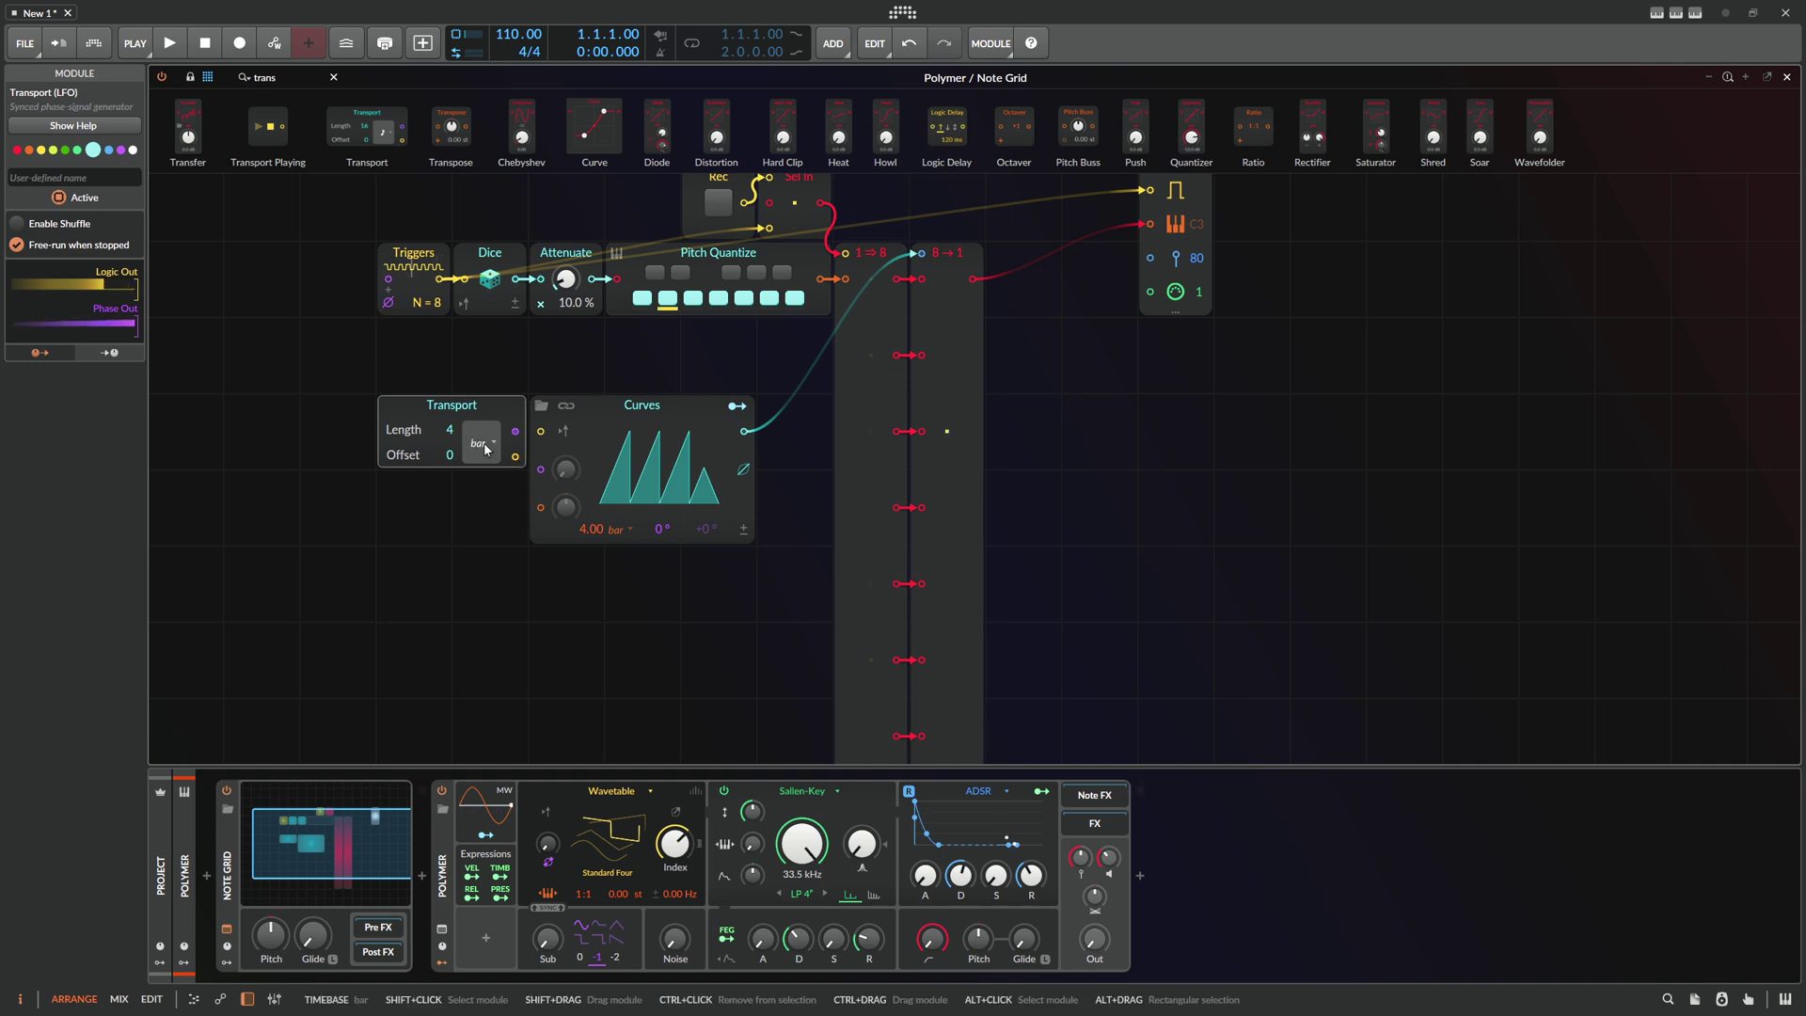
{"action": "left_click_drag", "start_coordinate": [516, 456], "coordinate": [540, 431]}
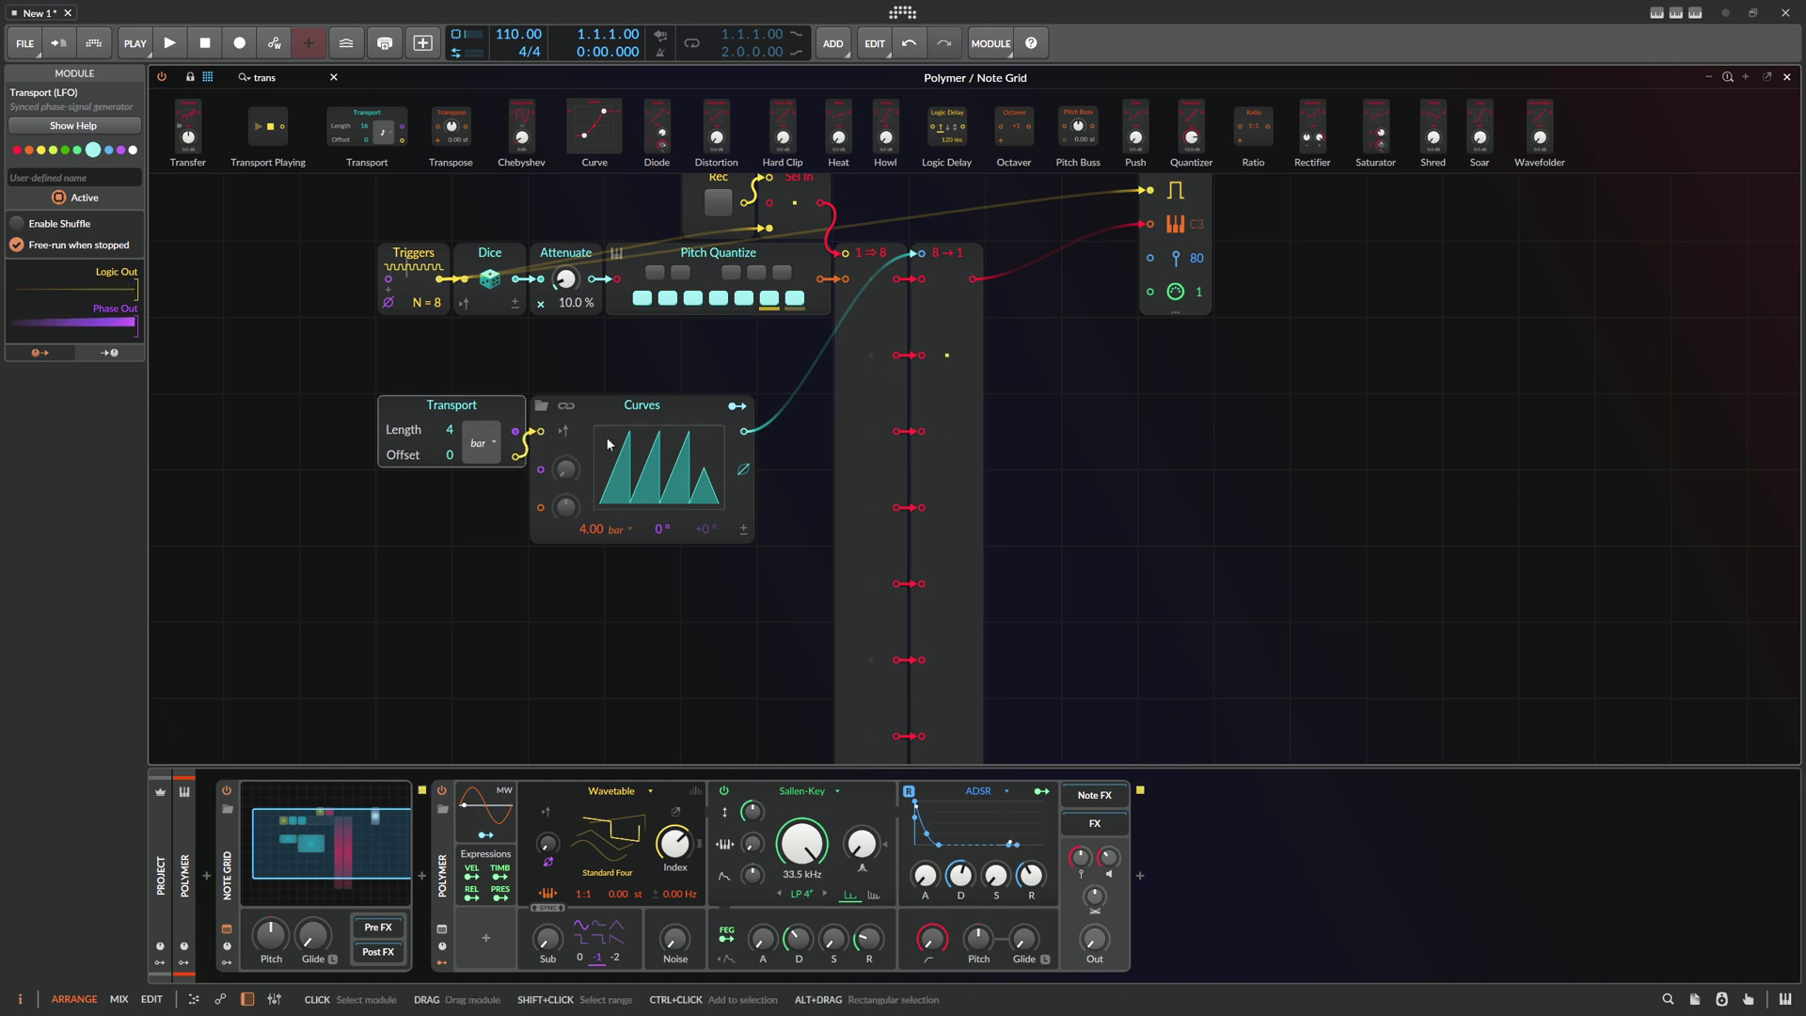
Insert a Sample / Hold module after Merge and connect the Triggers output to its trigger input
{"action": "scroll", "coordinate": [752, 381], "scroll_direction": "up", "scroll_amount": 2}
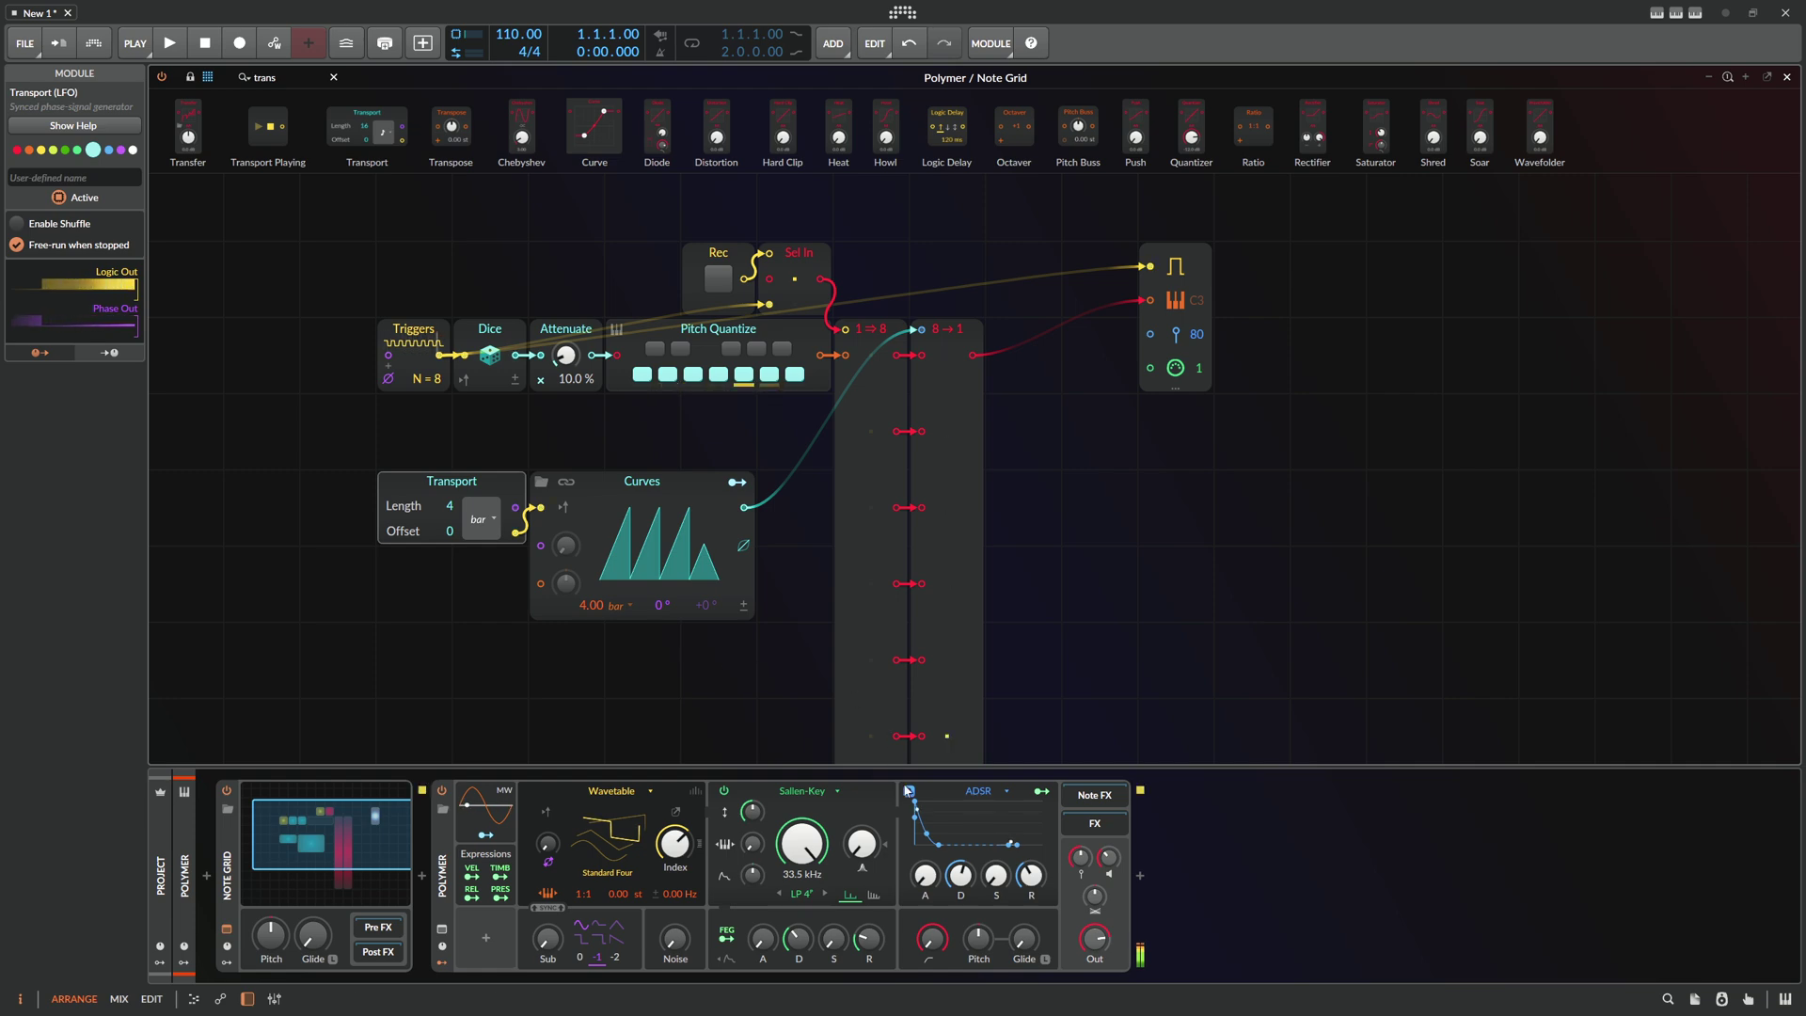
{"action": "left_click", "coordinate": [273, 77]}
{"action": "type", "text": "sa"}
{"action": "left_click_drag", "start_coordinate": [302, 126], "coordinate": [974, 355]}
{"action": "left_click_drag", "start_coordinate": [442, 355], "coordinate": [997, 381]}
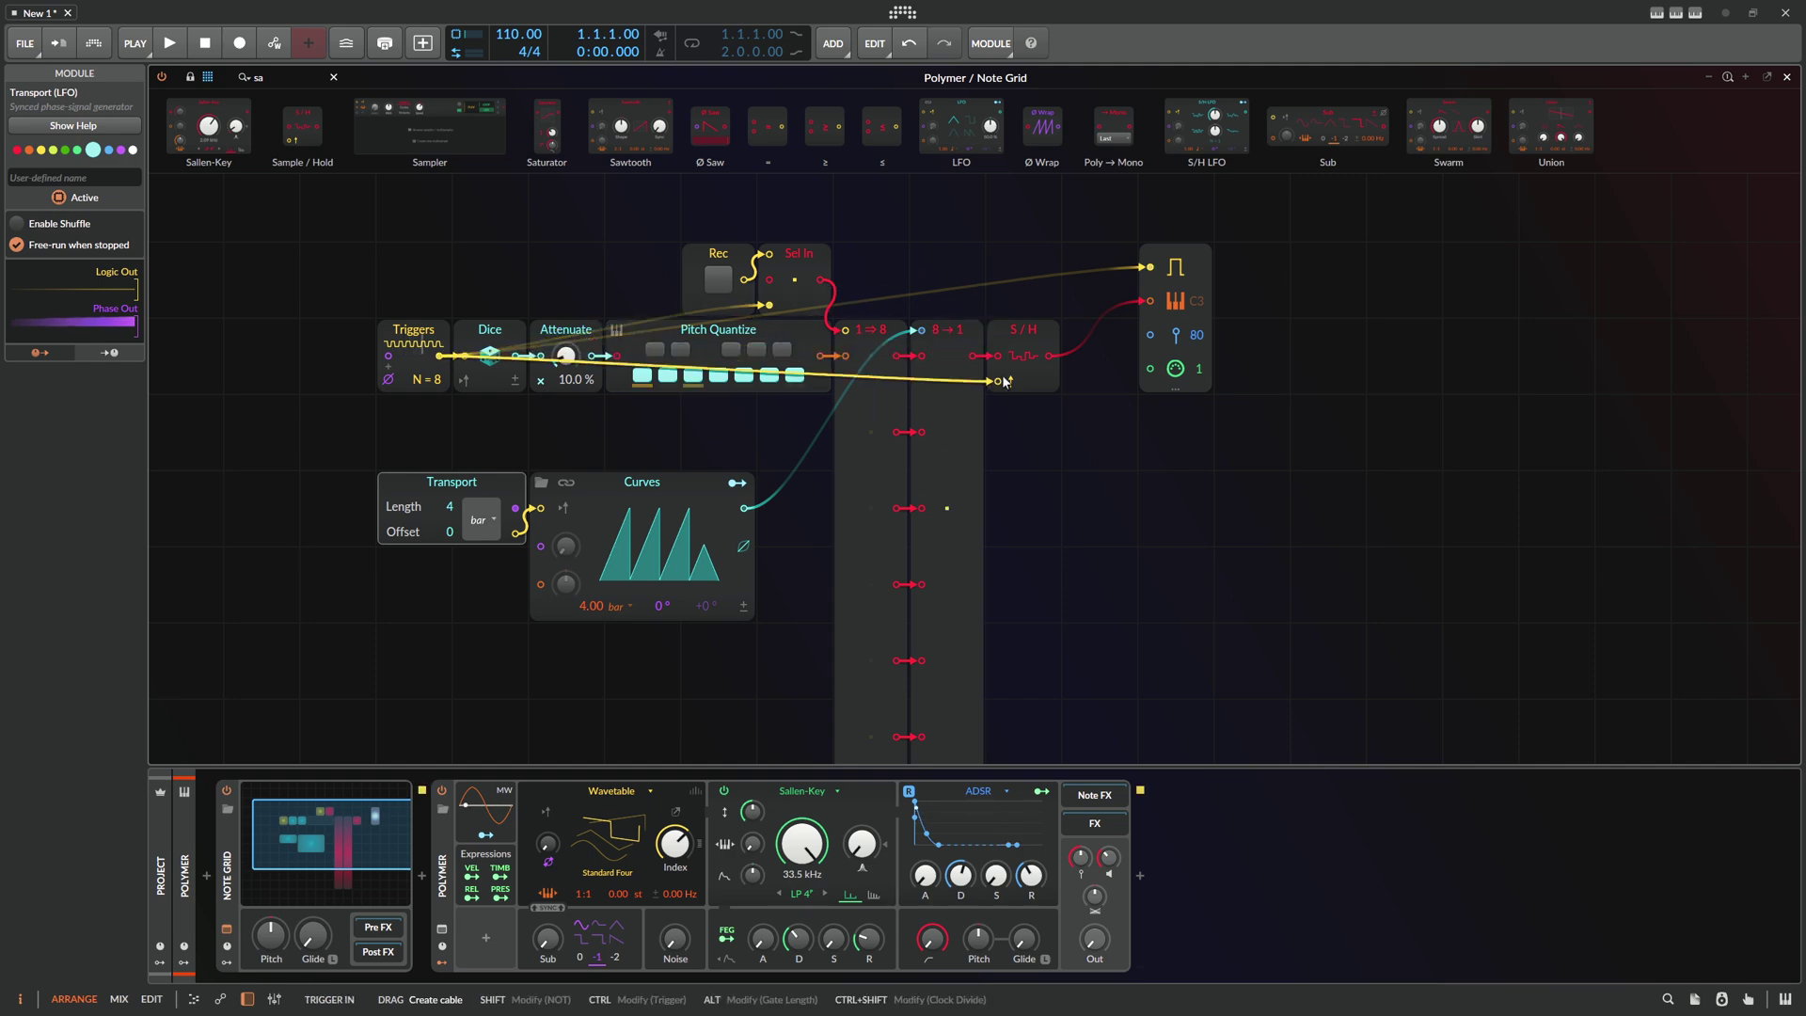
Raise Polymer's output level and insert a Convolution reverb after it in the device chain
{"action": "left_click_drag", "start_coordinate": [1097, 936], "coordinate": [1095, 898]}
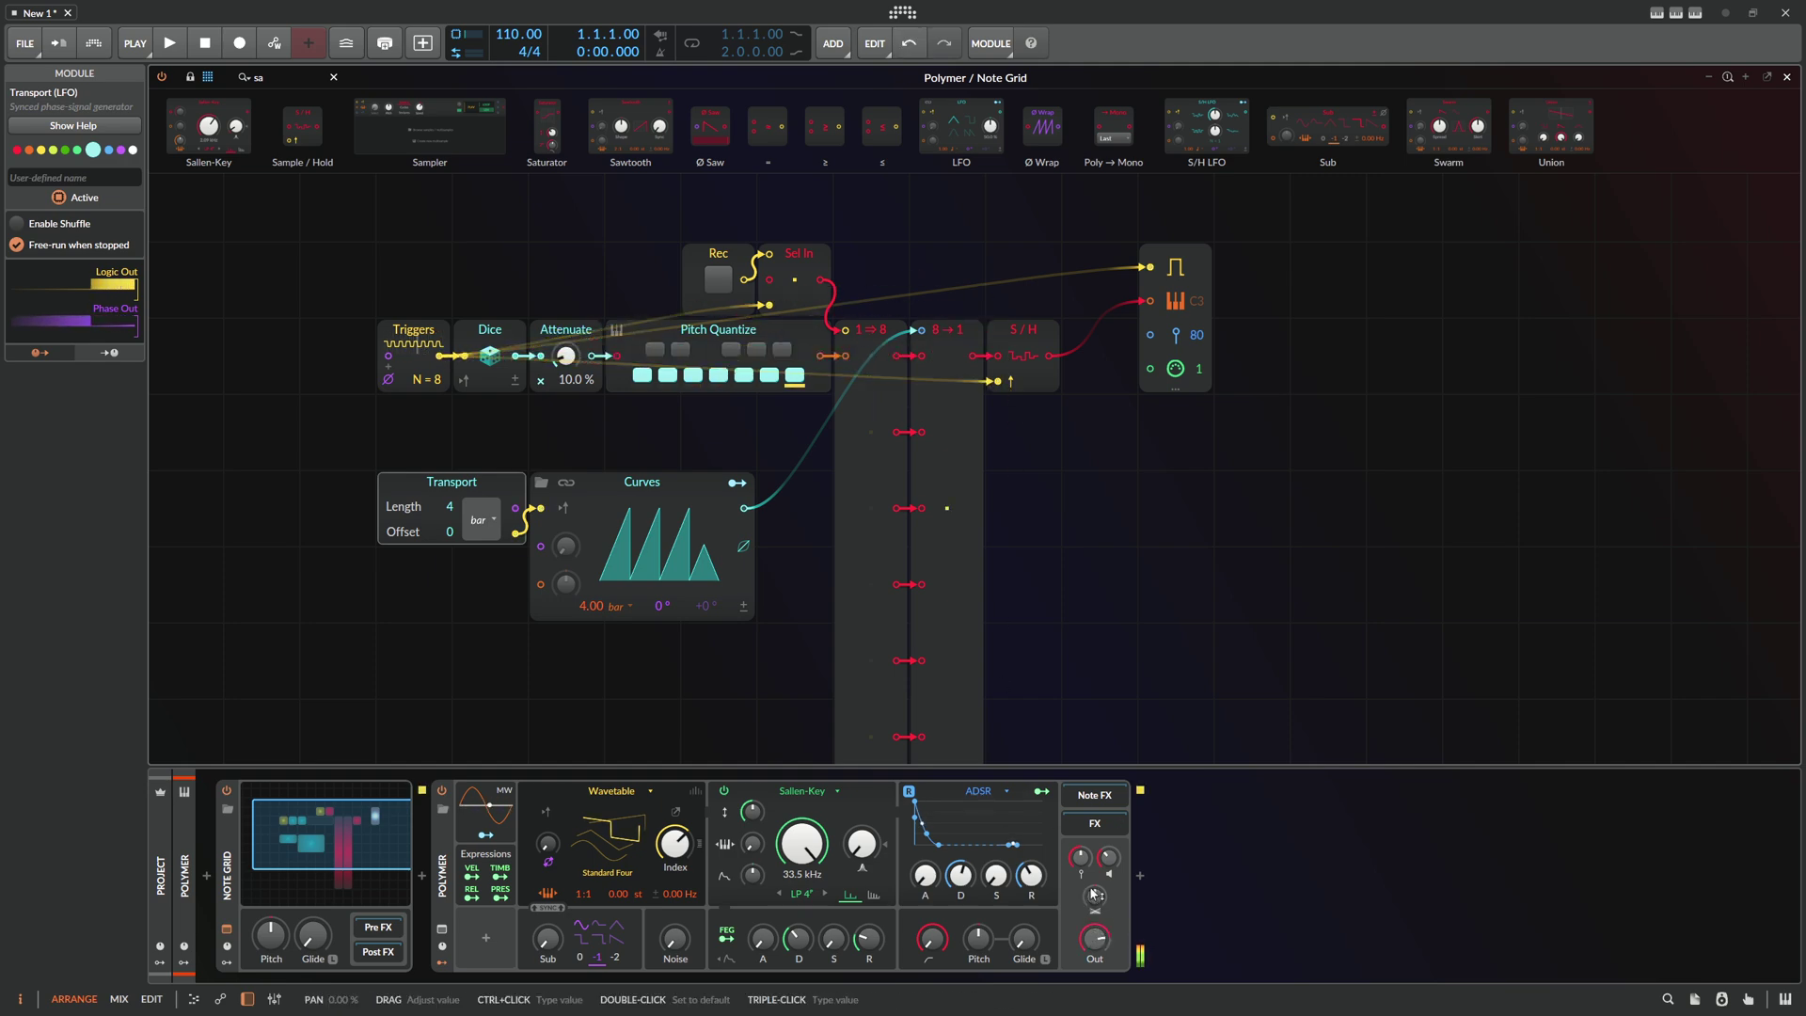
{"action": "left_click", "coordinate": [1146, 885]}
{"action": "type", "text": "convo"}
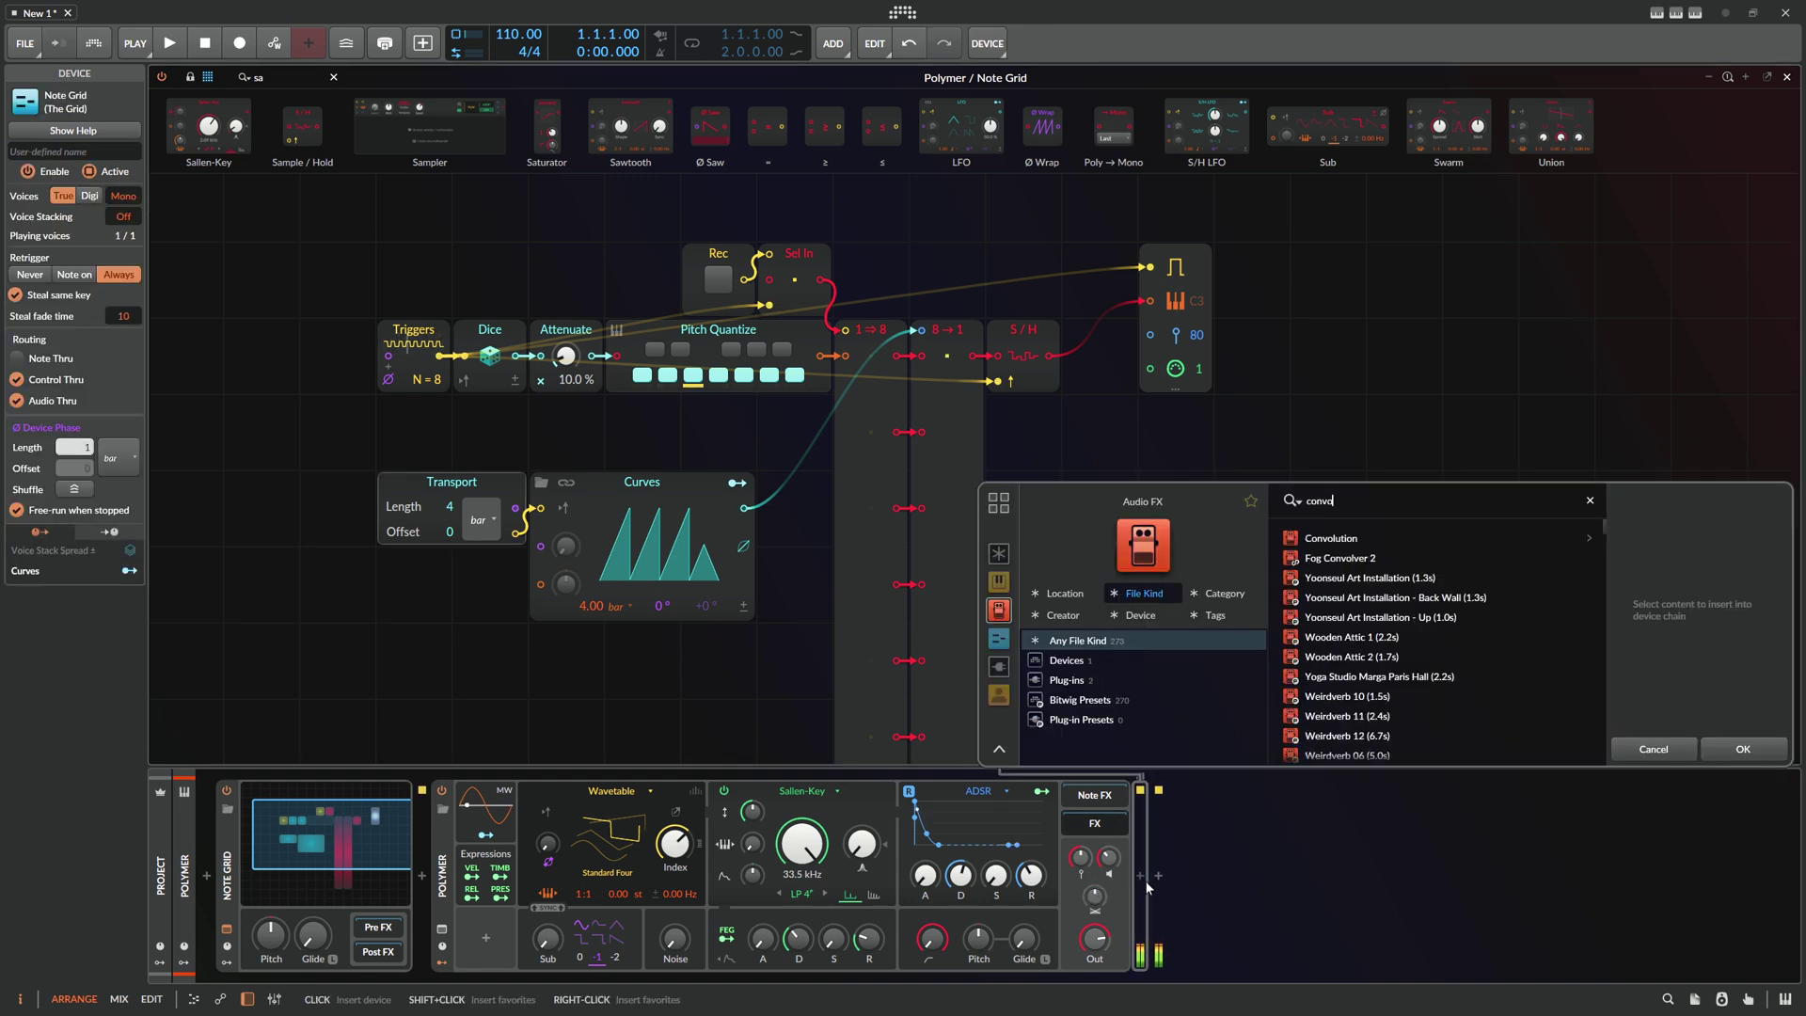
{"action": "key", "text": "Down"}
{"action": "key", "text": "Return"}
Insert a Delay-2 device after the Convolution reverb
{"action": "left_click", "coordinate": [1497, 877]}
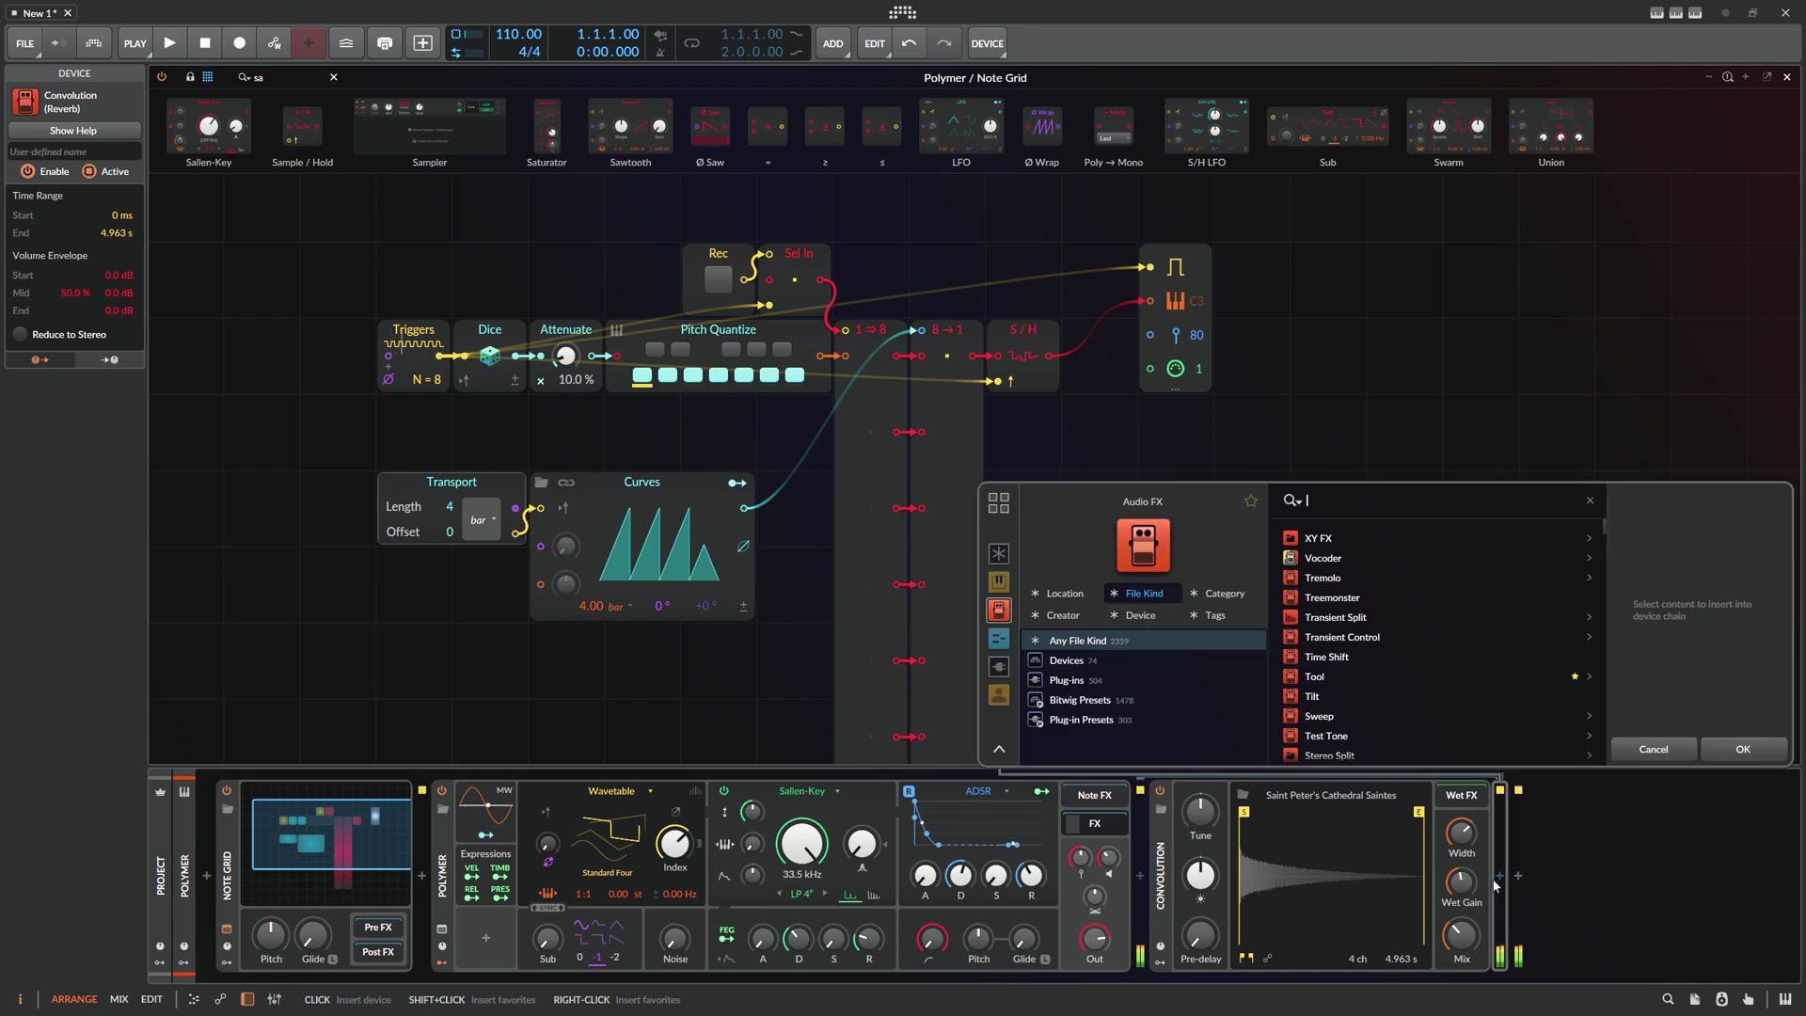
{"action": "type", "text": "delay"}
{"action": "key", "text": "Down"}
{"action": "key", "text": "Down"}
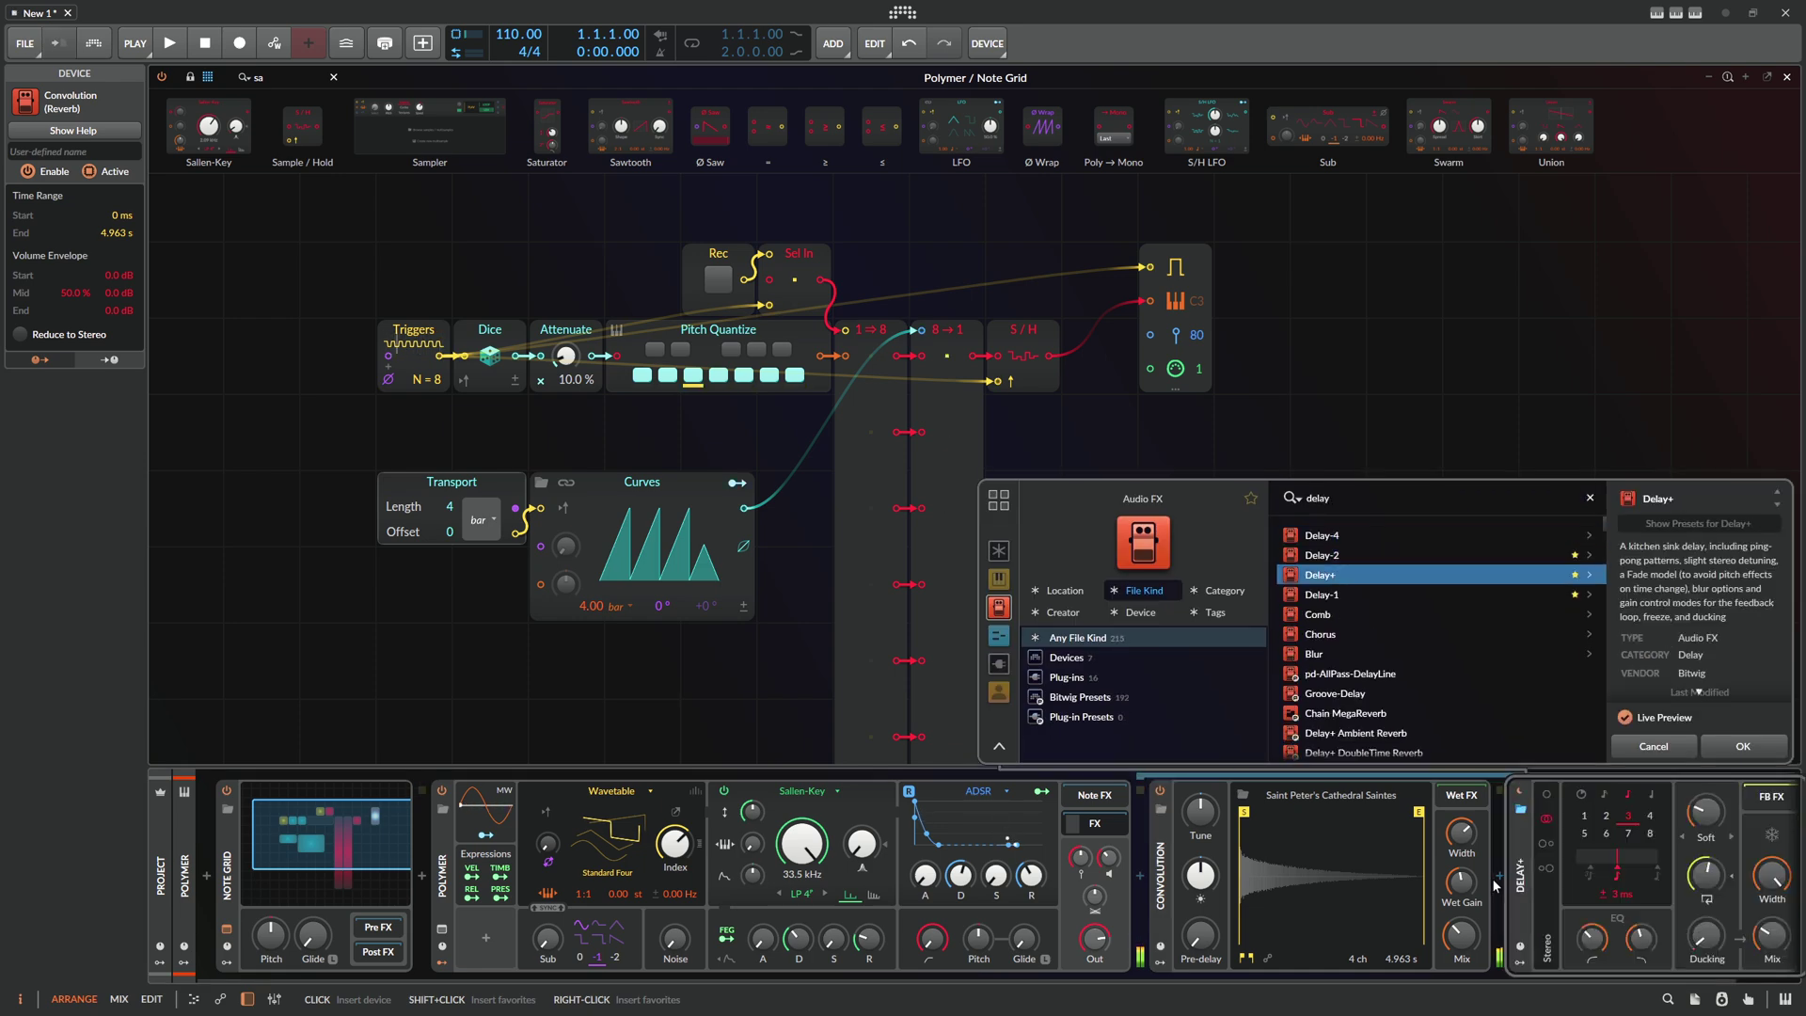
{"action": "key", "text": "Return"}
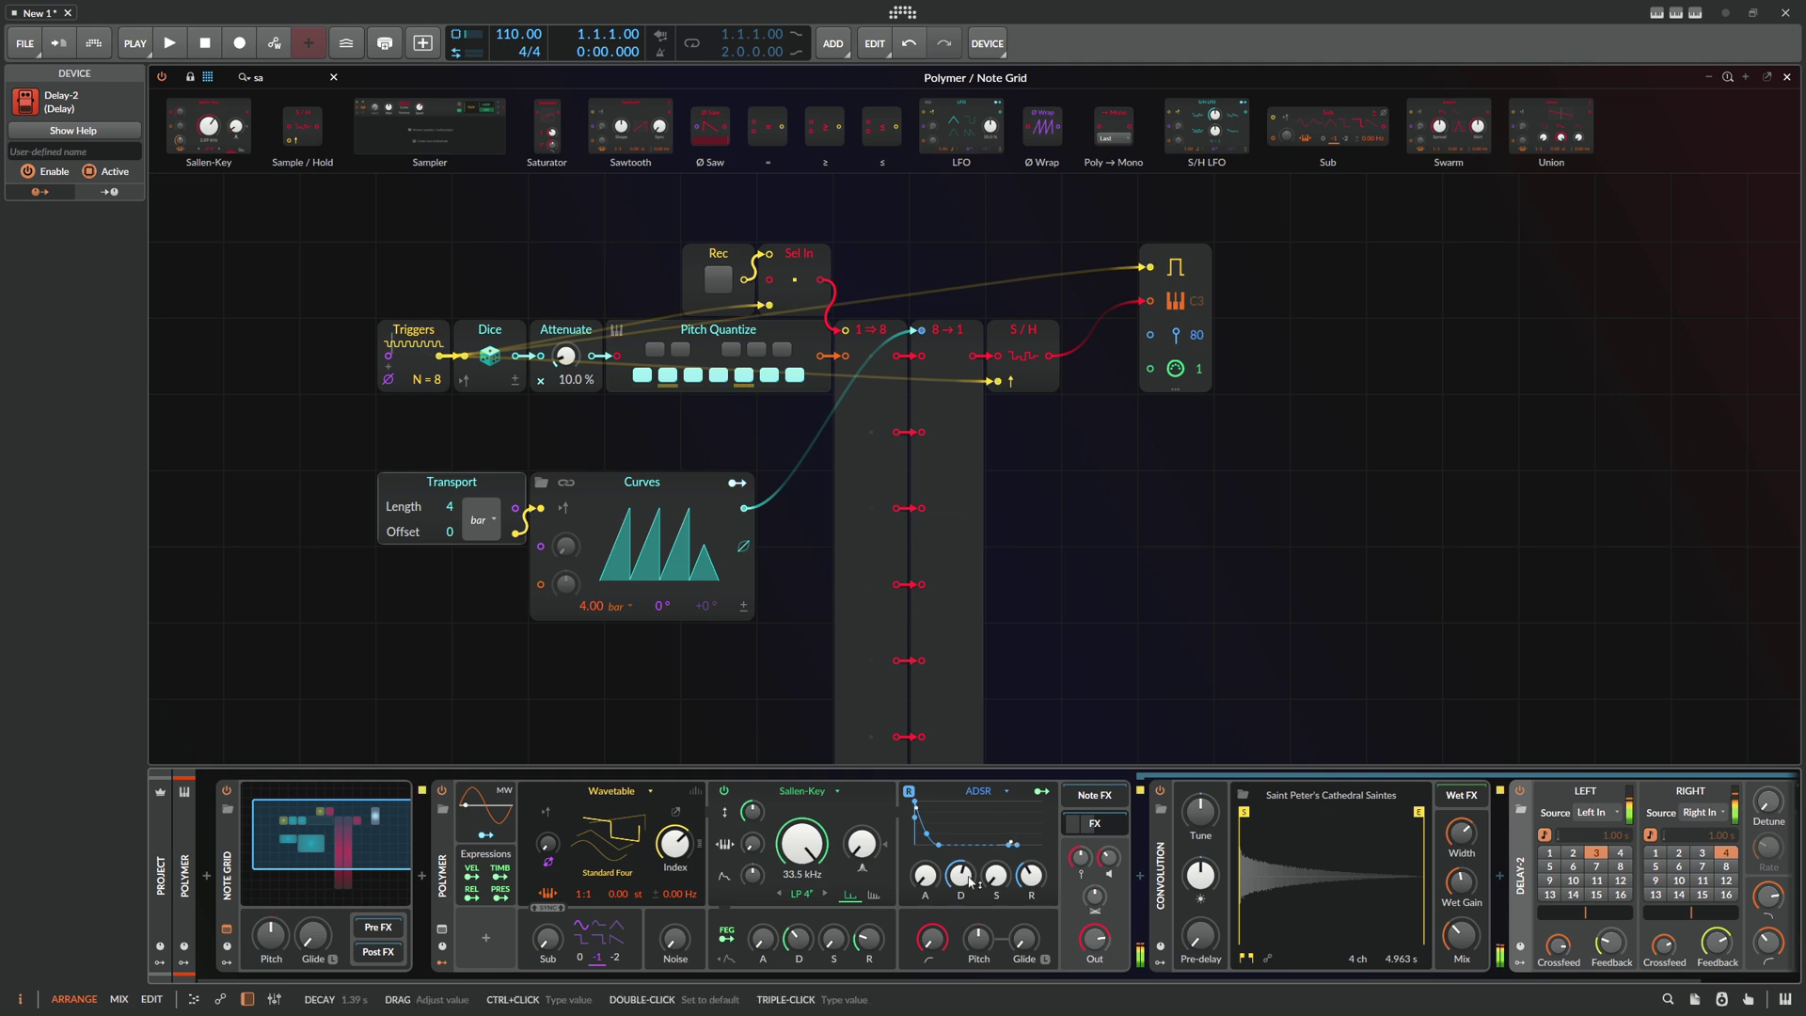
Lower Polymer's Sallen-Key filter cutoff to 262 Hz
{"action": "left_click_drag", "start_coordinate": [804, 840], "coordinate": [755, 852]}
{"action": "left_click_drag", "start_coordinate": [1108, 857], "coordinate": [1108, 855]}
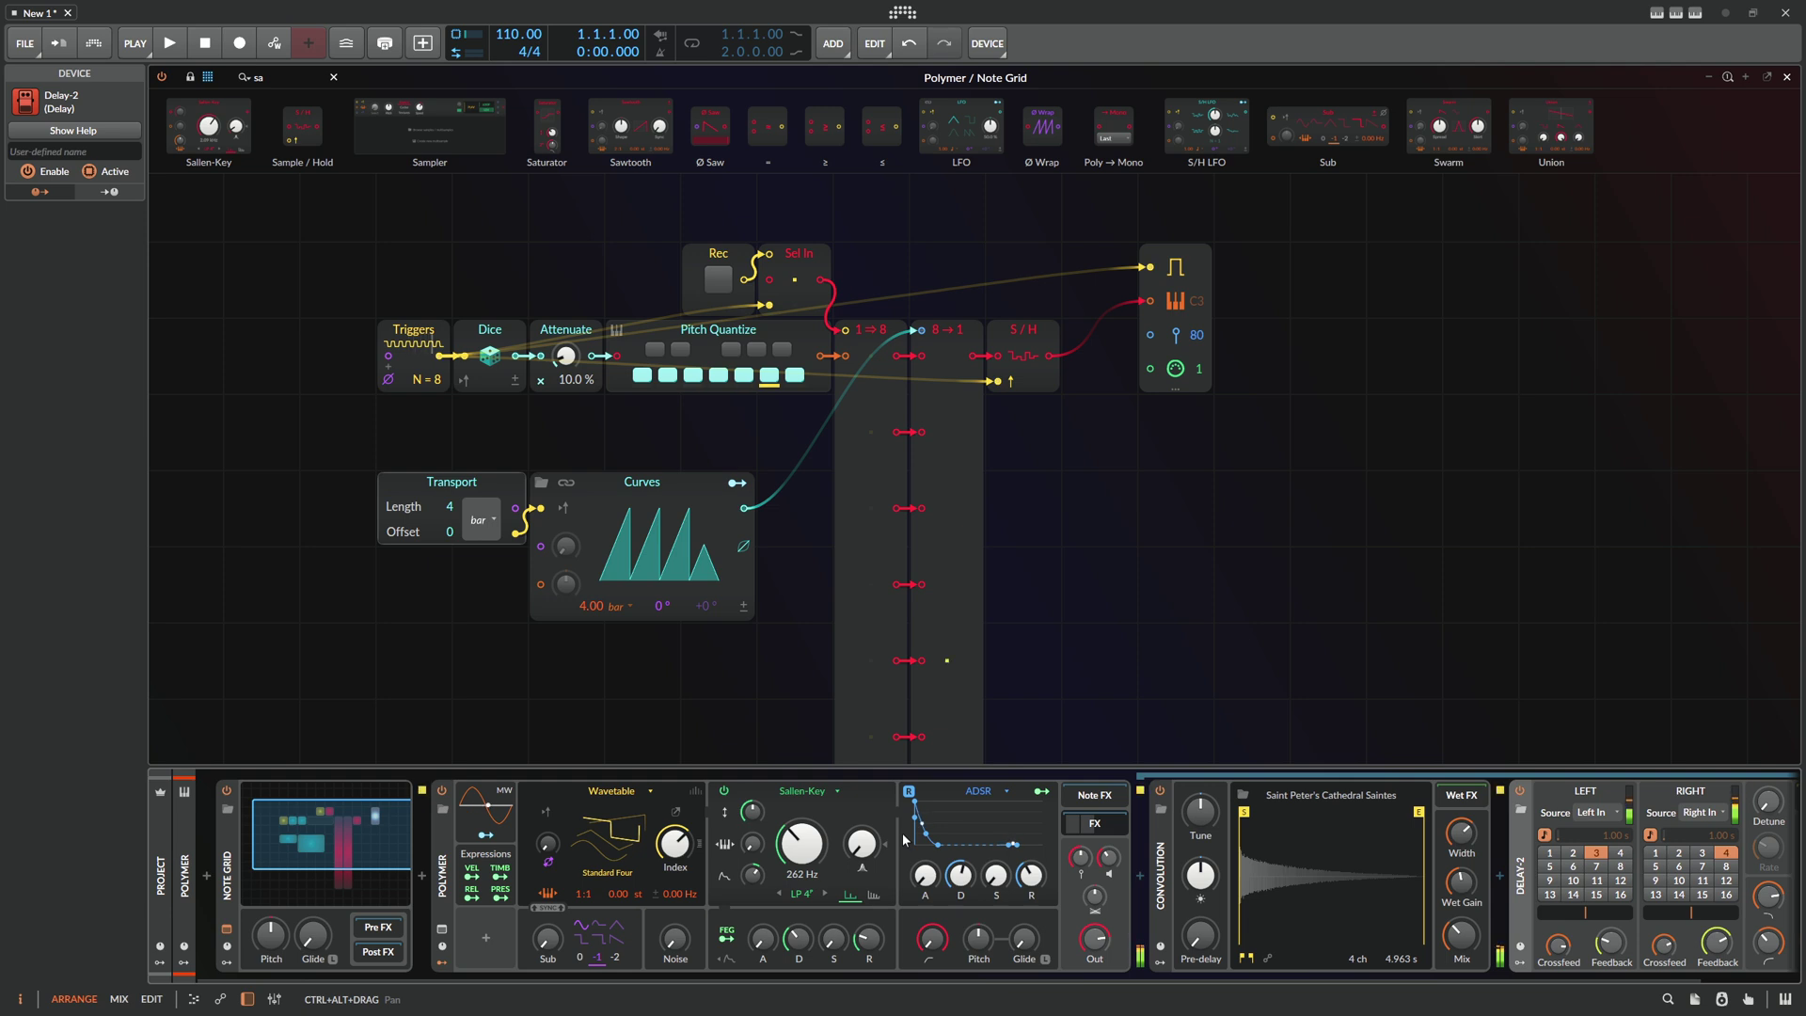
Switch the Rec button on and off to record a new set of random pitches into the shift register
{"action": "scroll", "coordinate": [1108, 406], "scroll_direction": "down", "scroll_amount": 1}
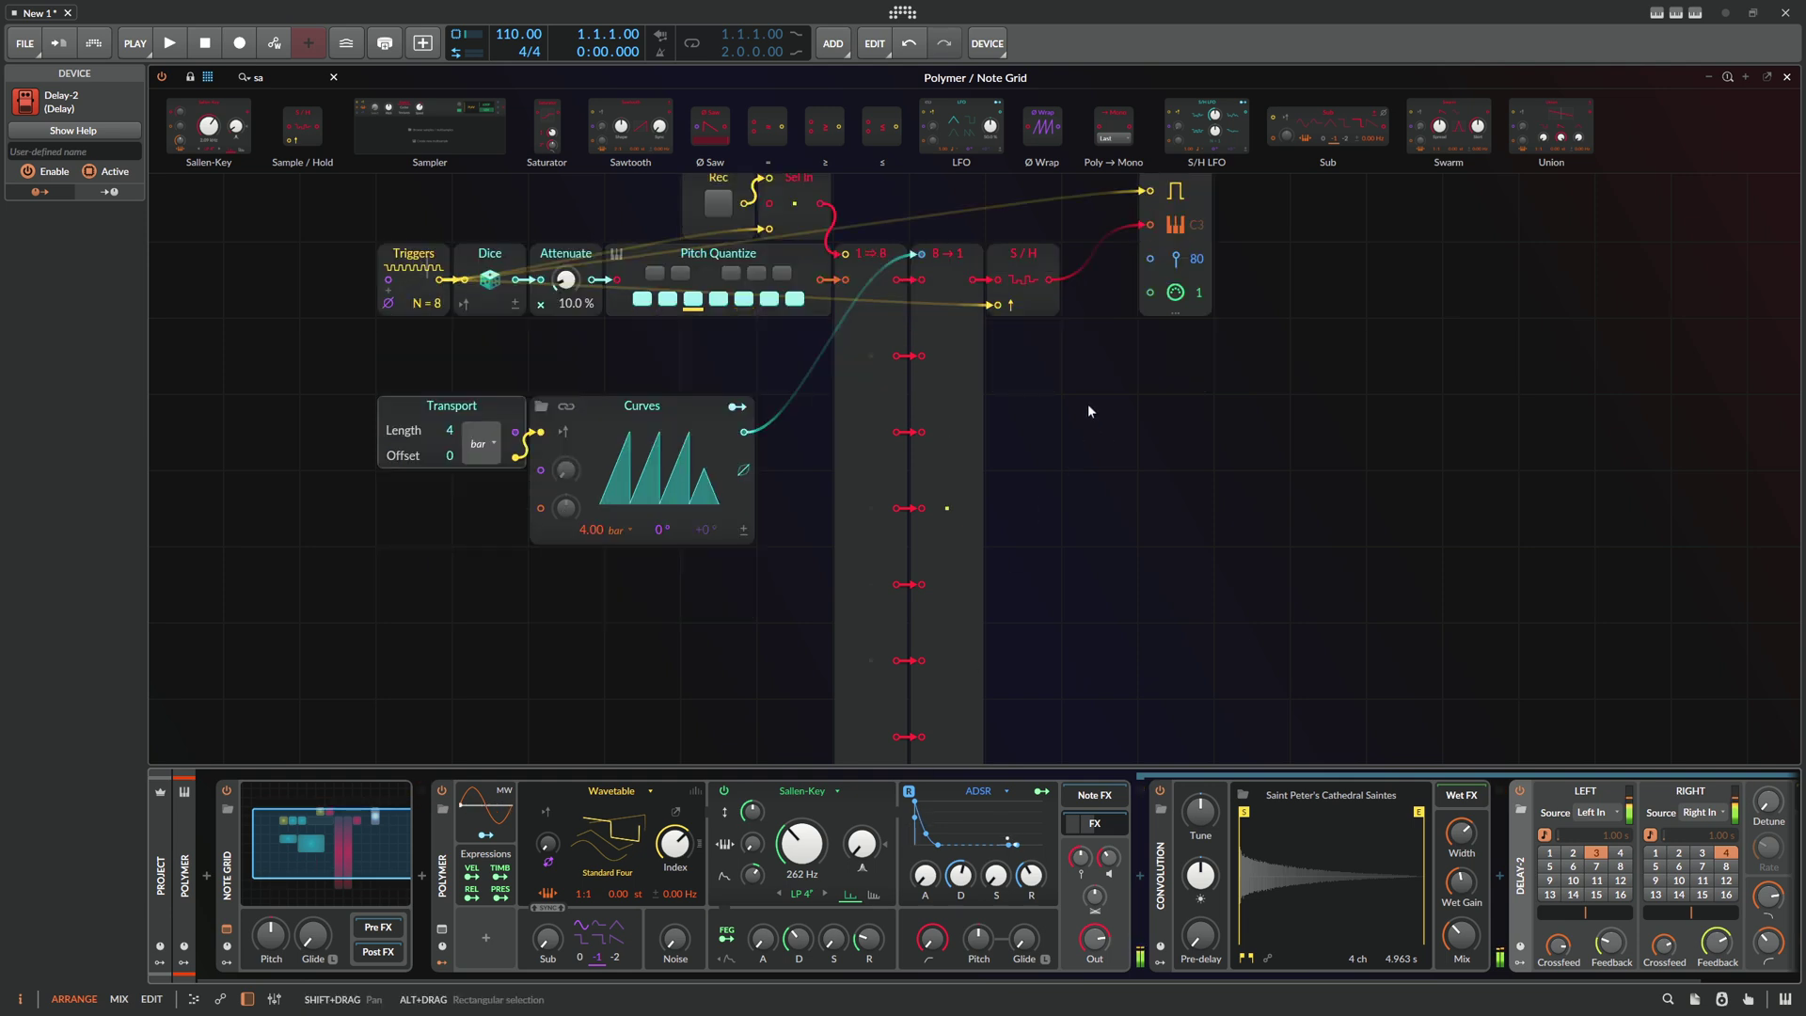
{"action": "scroll", "coordinate": [1097, 414], "scroll_direction": "down", "scroll_amount": 1}
{"action": "left_click_drag", "start_coordinate": [1148, 450], "coordinate": [1017, 428]}
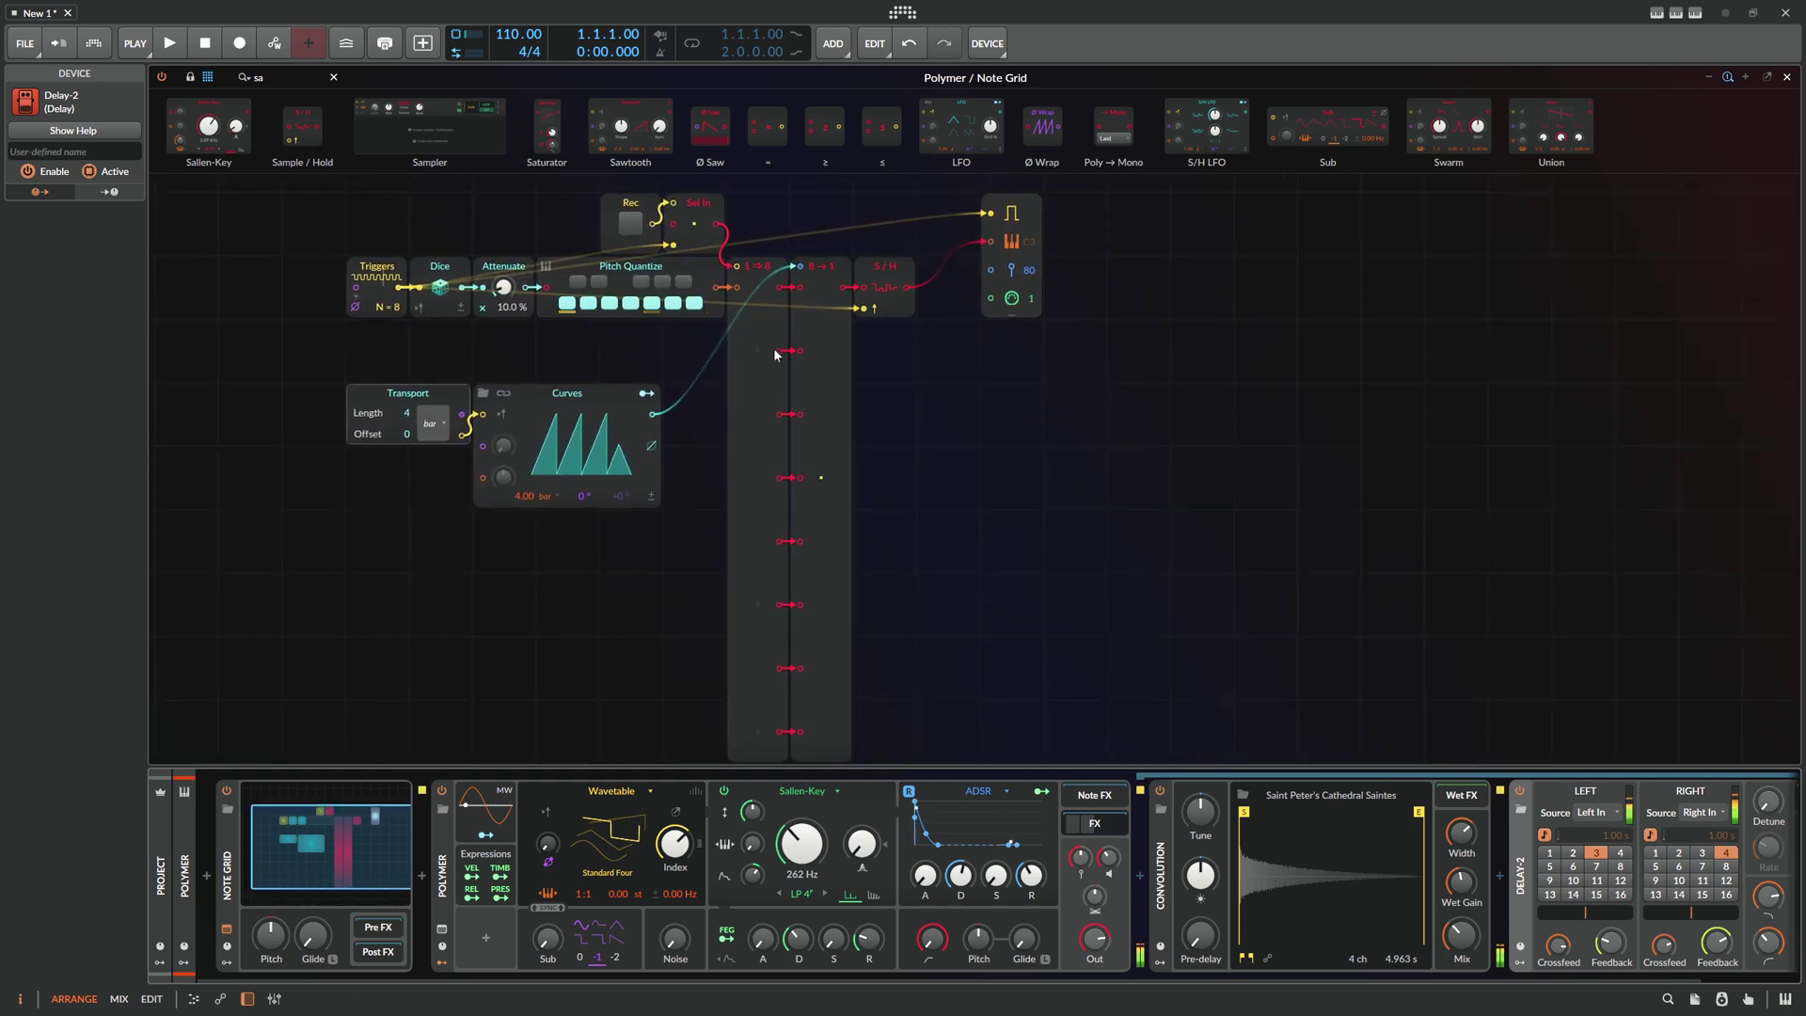
{"action": "left_click", "coordinate": [636, 225]}
{"action": "left_click", "coordinate": [637, 231]}
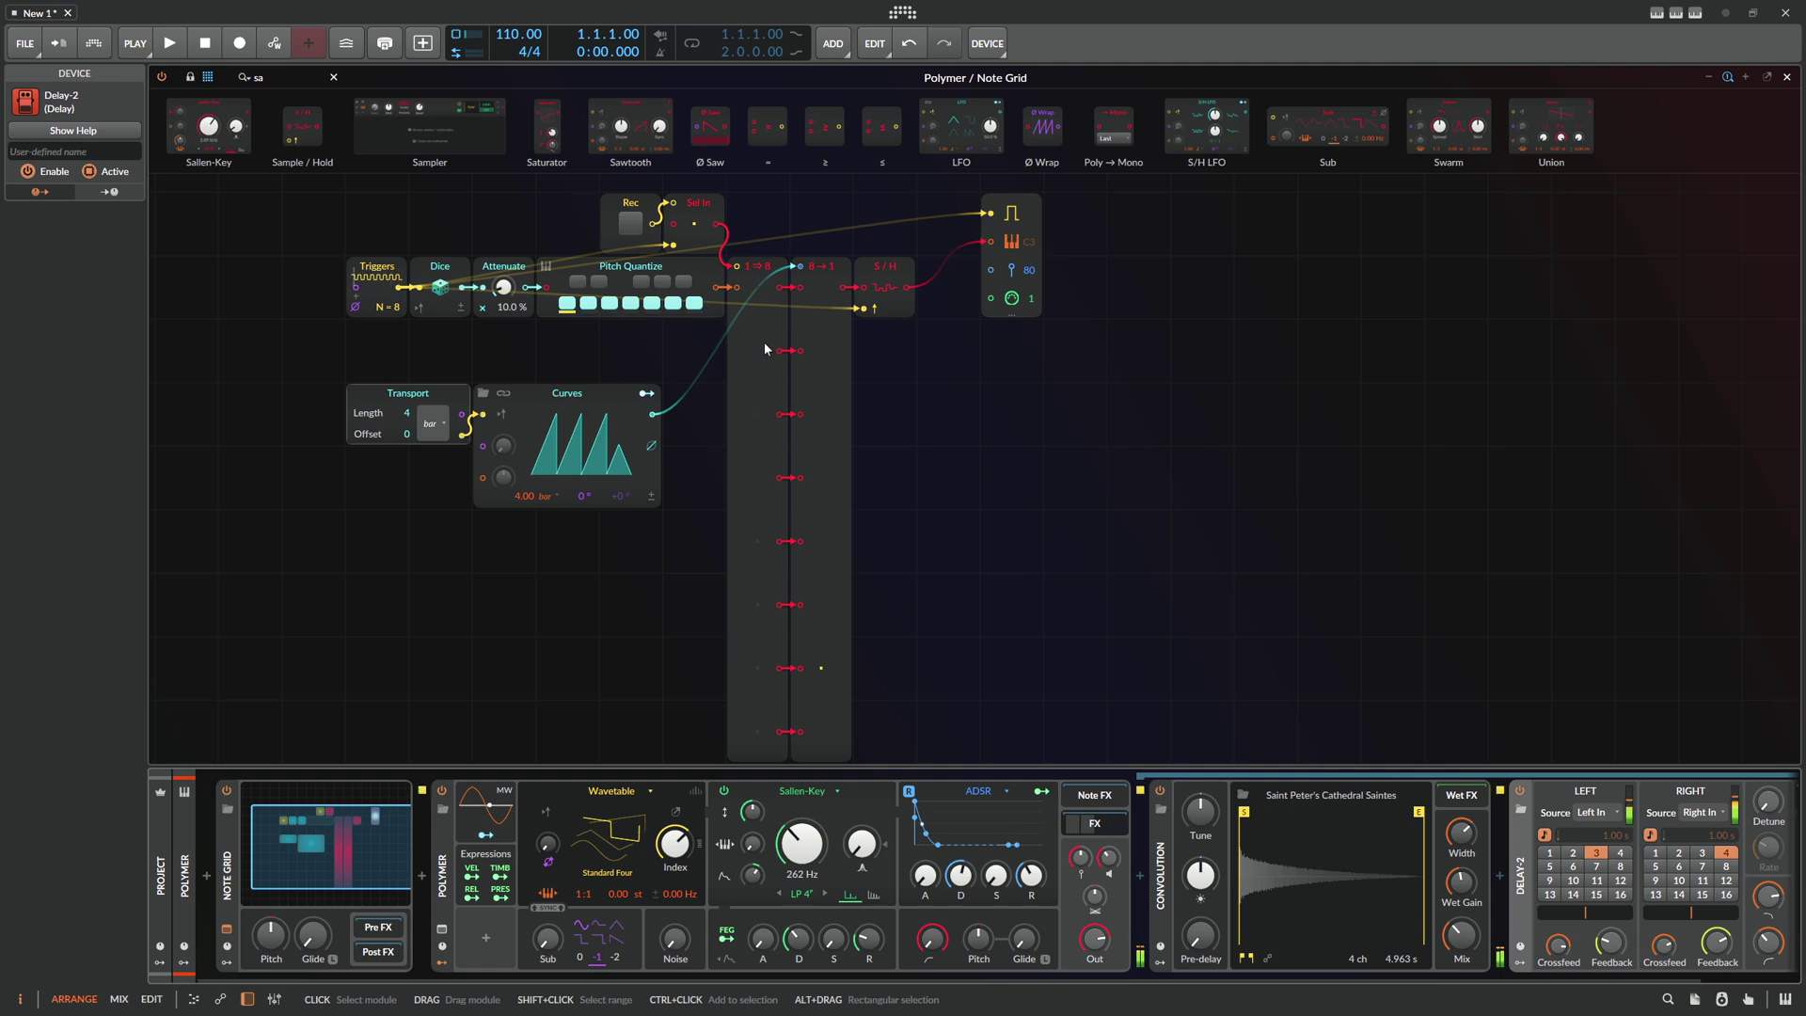
In the Curves editor, add a point to the last triangle, raise its peak to 86 %, and remove the extra point below it
{"action": "left_click", "coordinate": [602, 437]}
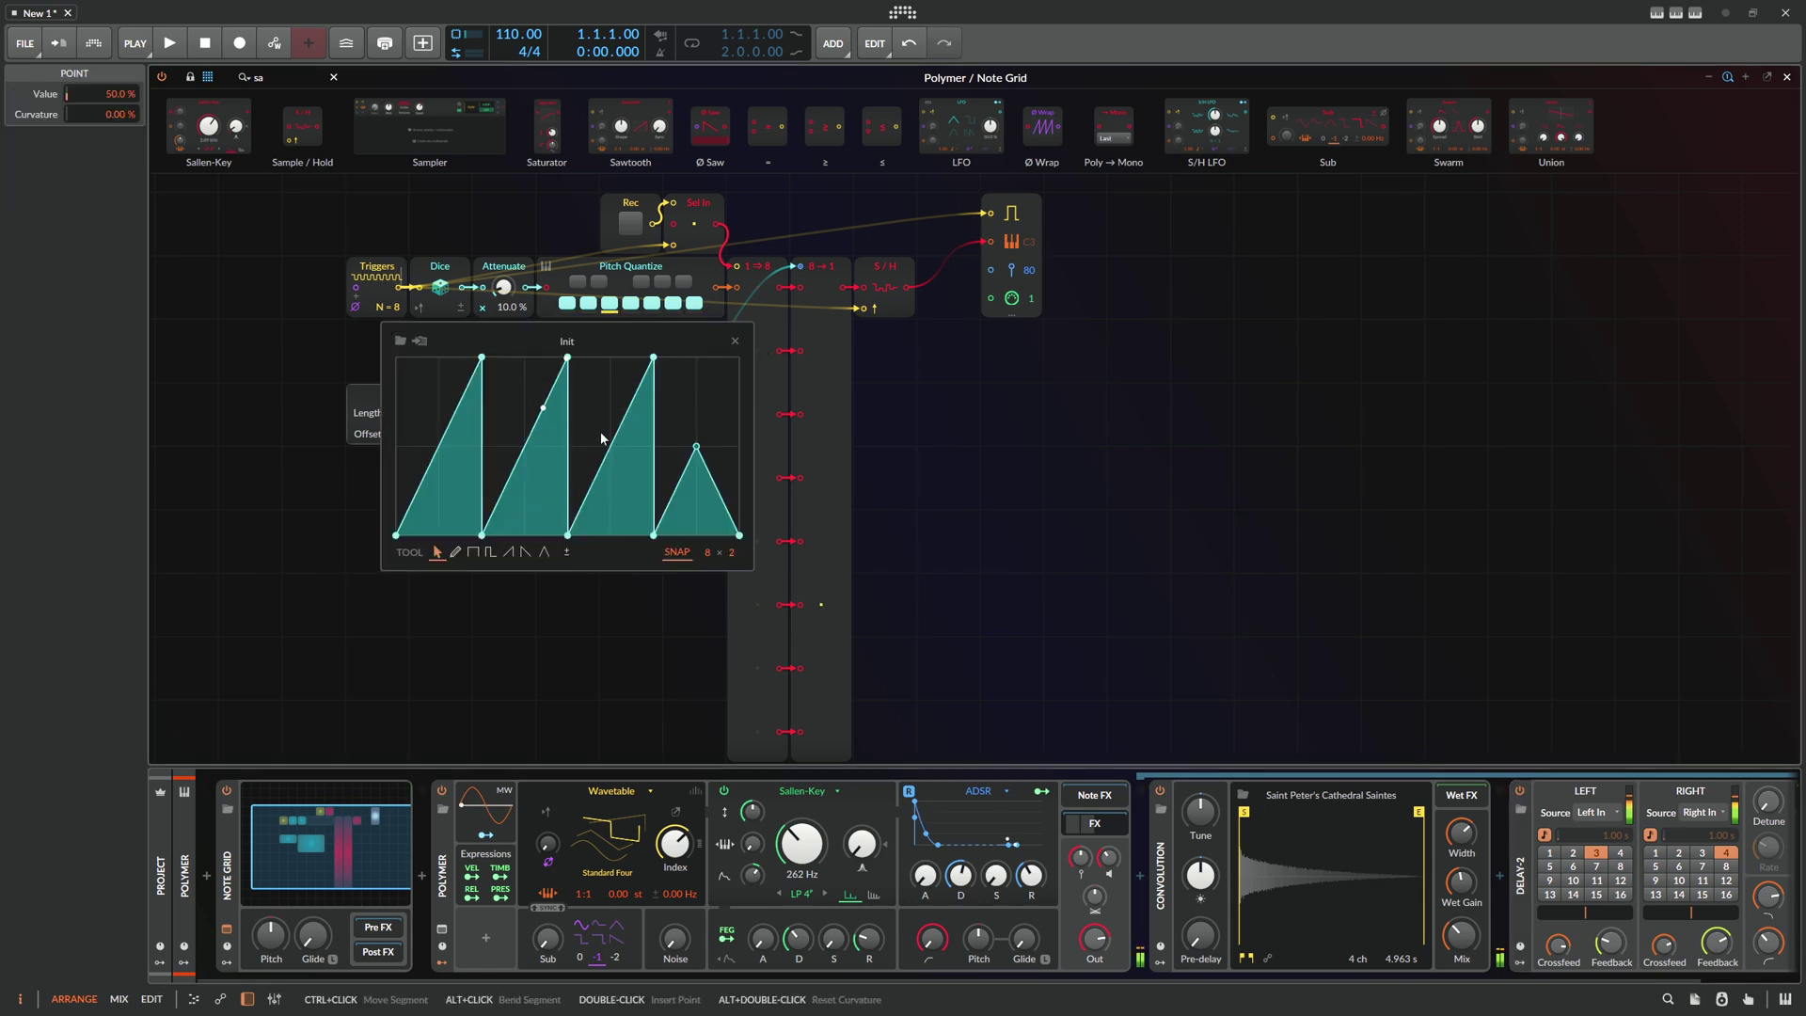
{"action": "left_click", "coordinate": [707, 472]}
{"action": "left_click_drag", "start_coordinate": [707, 470], "coordinate": [696, 398]}
{"action": "left_click_drag", "start_coordinate": [697, 481], "coordinate": [702, 489]}
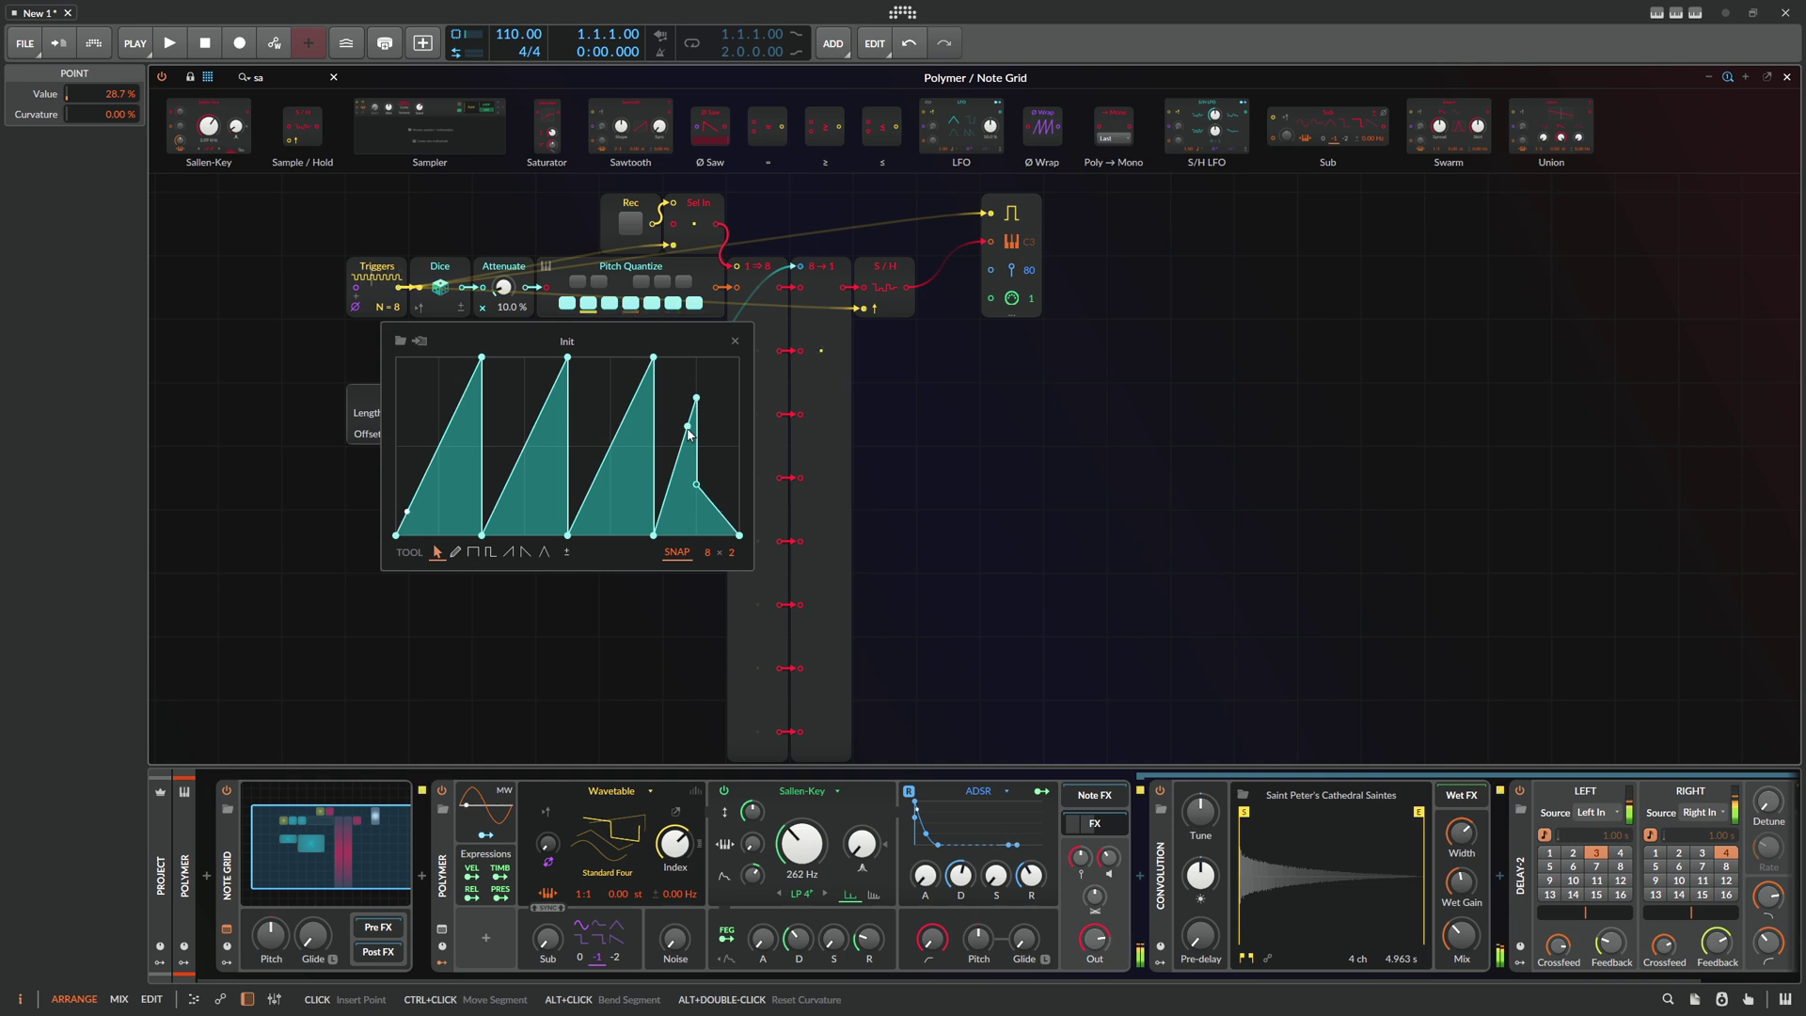
{"action": "left_click_drag", "start_coordinate": [696, 398], "coordinate": [716, 382]}
{"action": "double_click", "coordinate": [695, 484]}
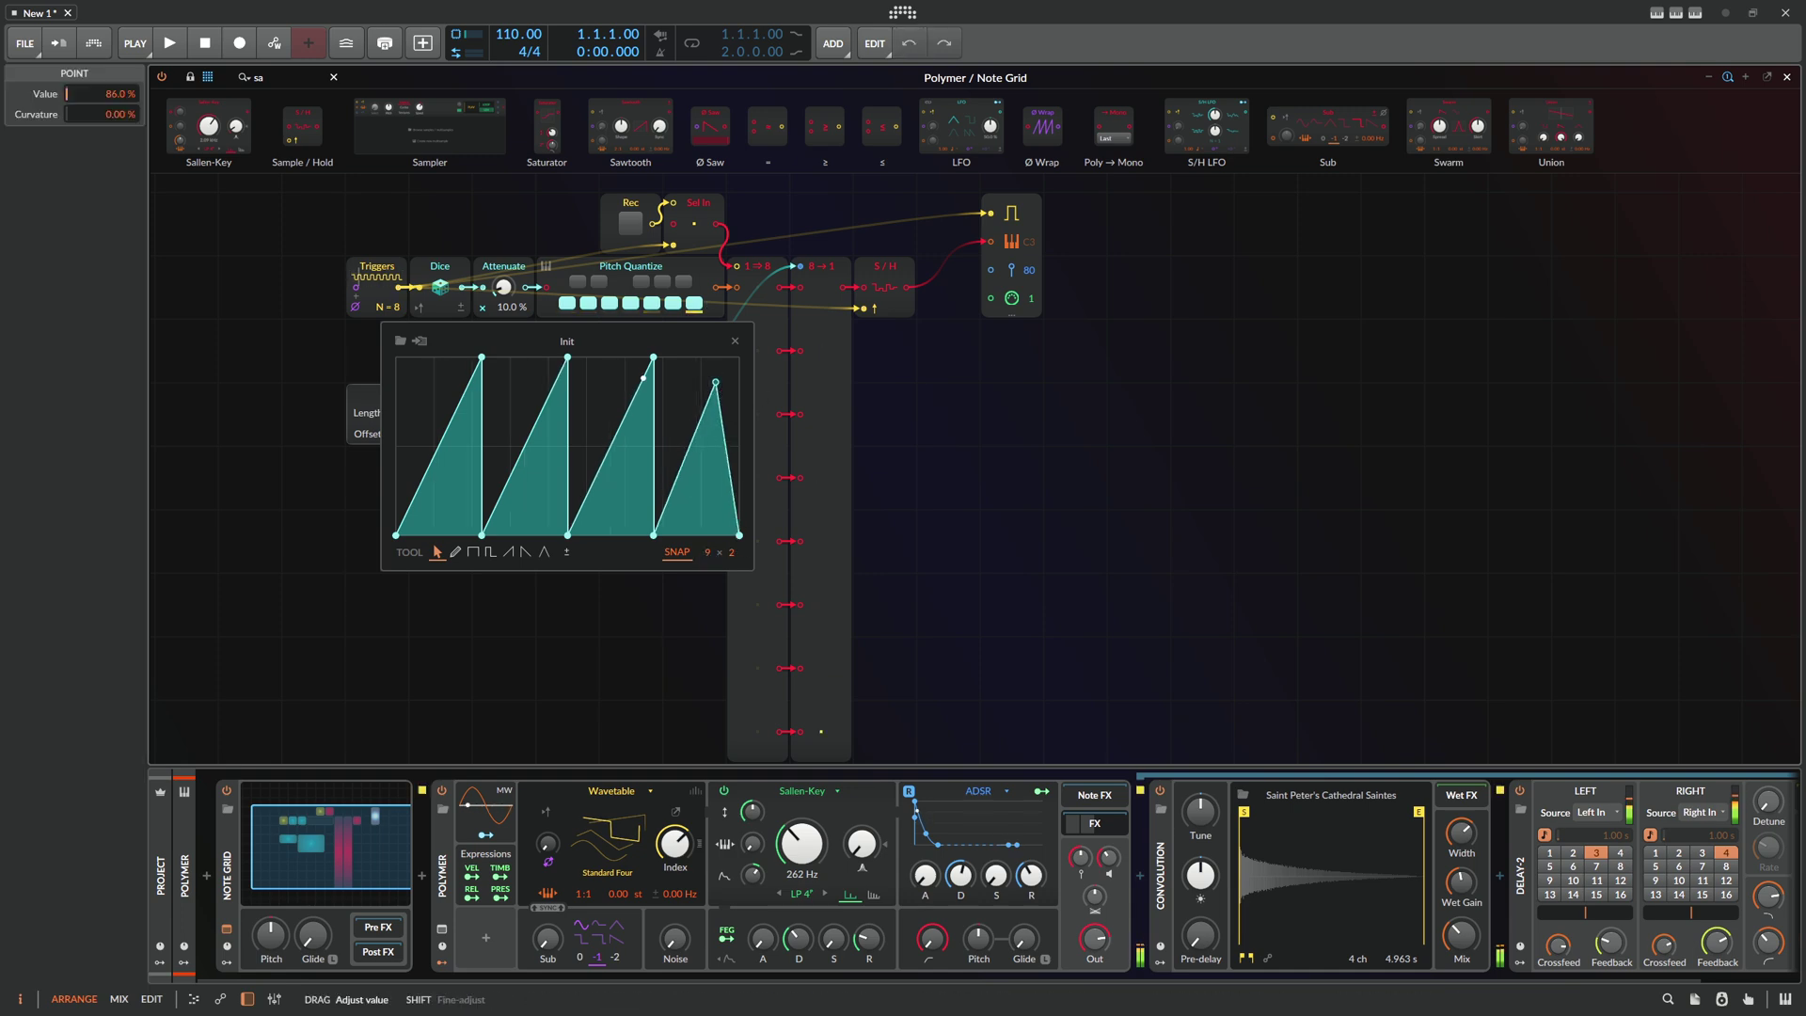
Set the curve grid to 16 × 2, lower the last triangle's peak to about 66.6 %, and close the curve editor
{"action": "left_click_drag", "start_coordinate": [705, 552], "coordinate": [705, 503]}
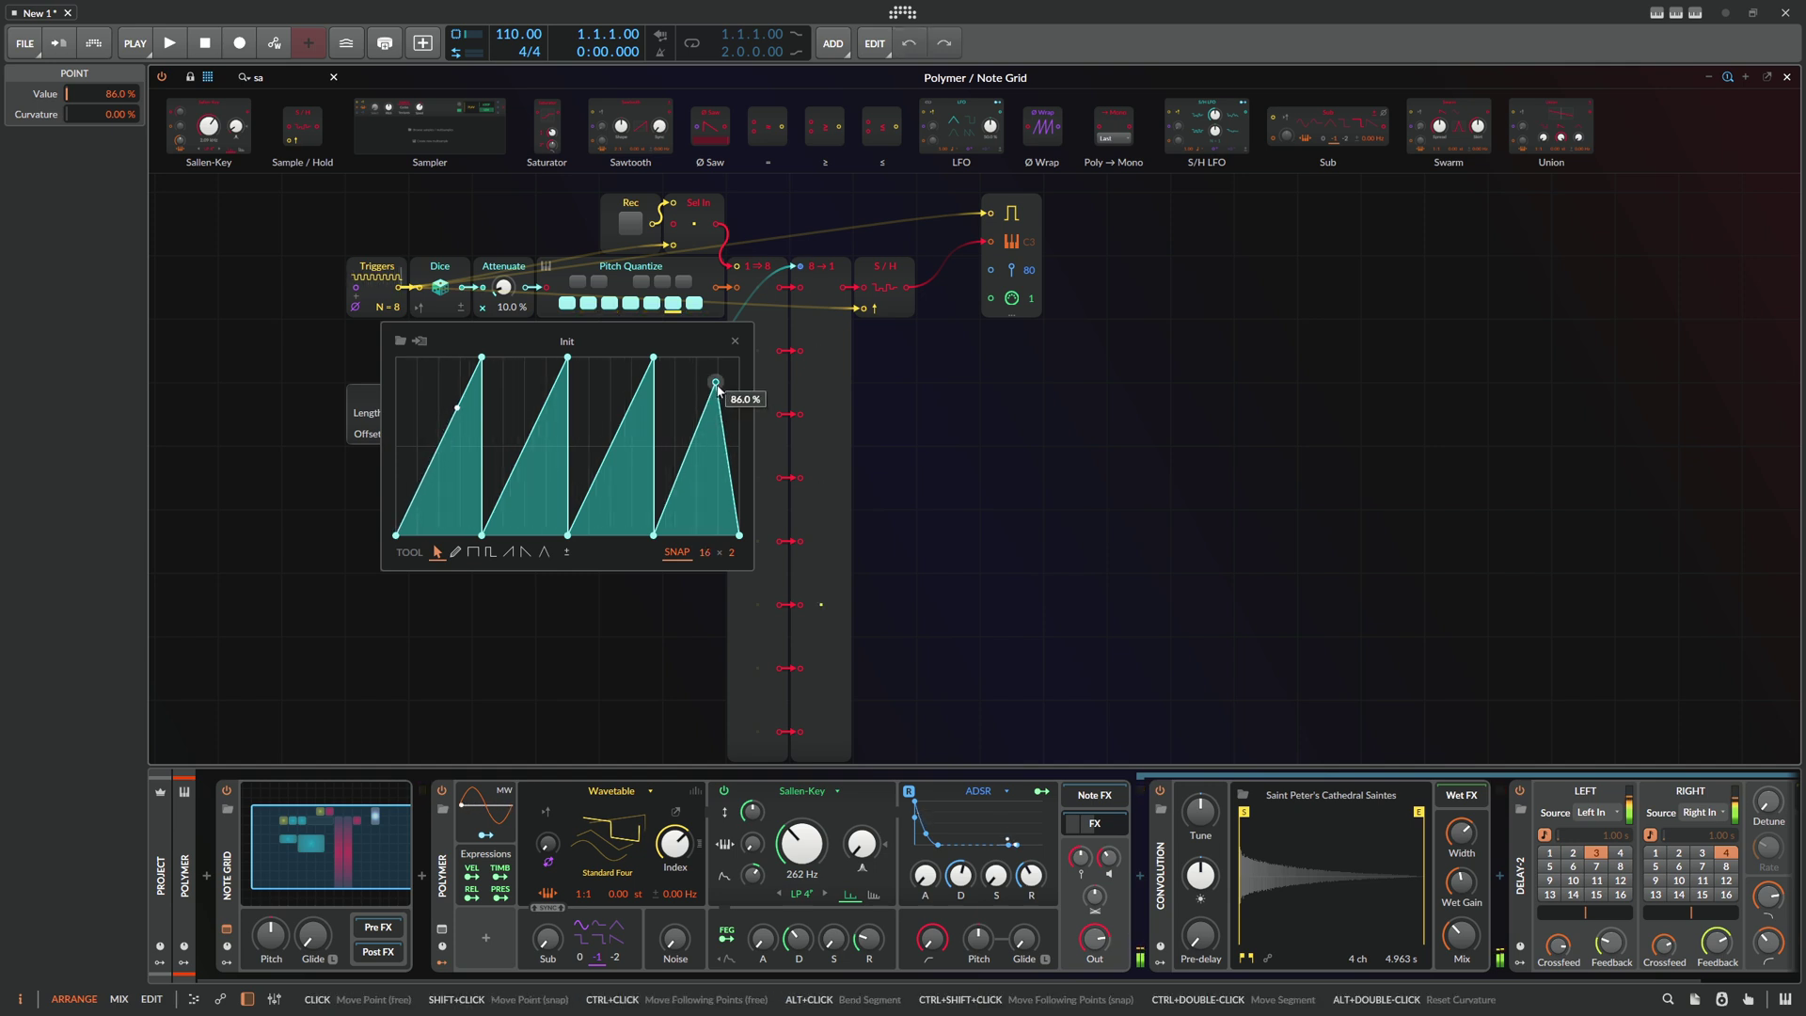
{"action": "left_click_drag", "start_coordinate": [715, 381], "coordinate": [717, 416]}
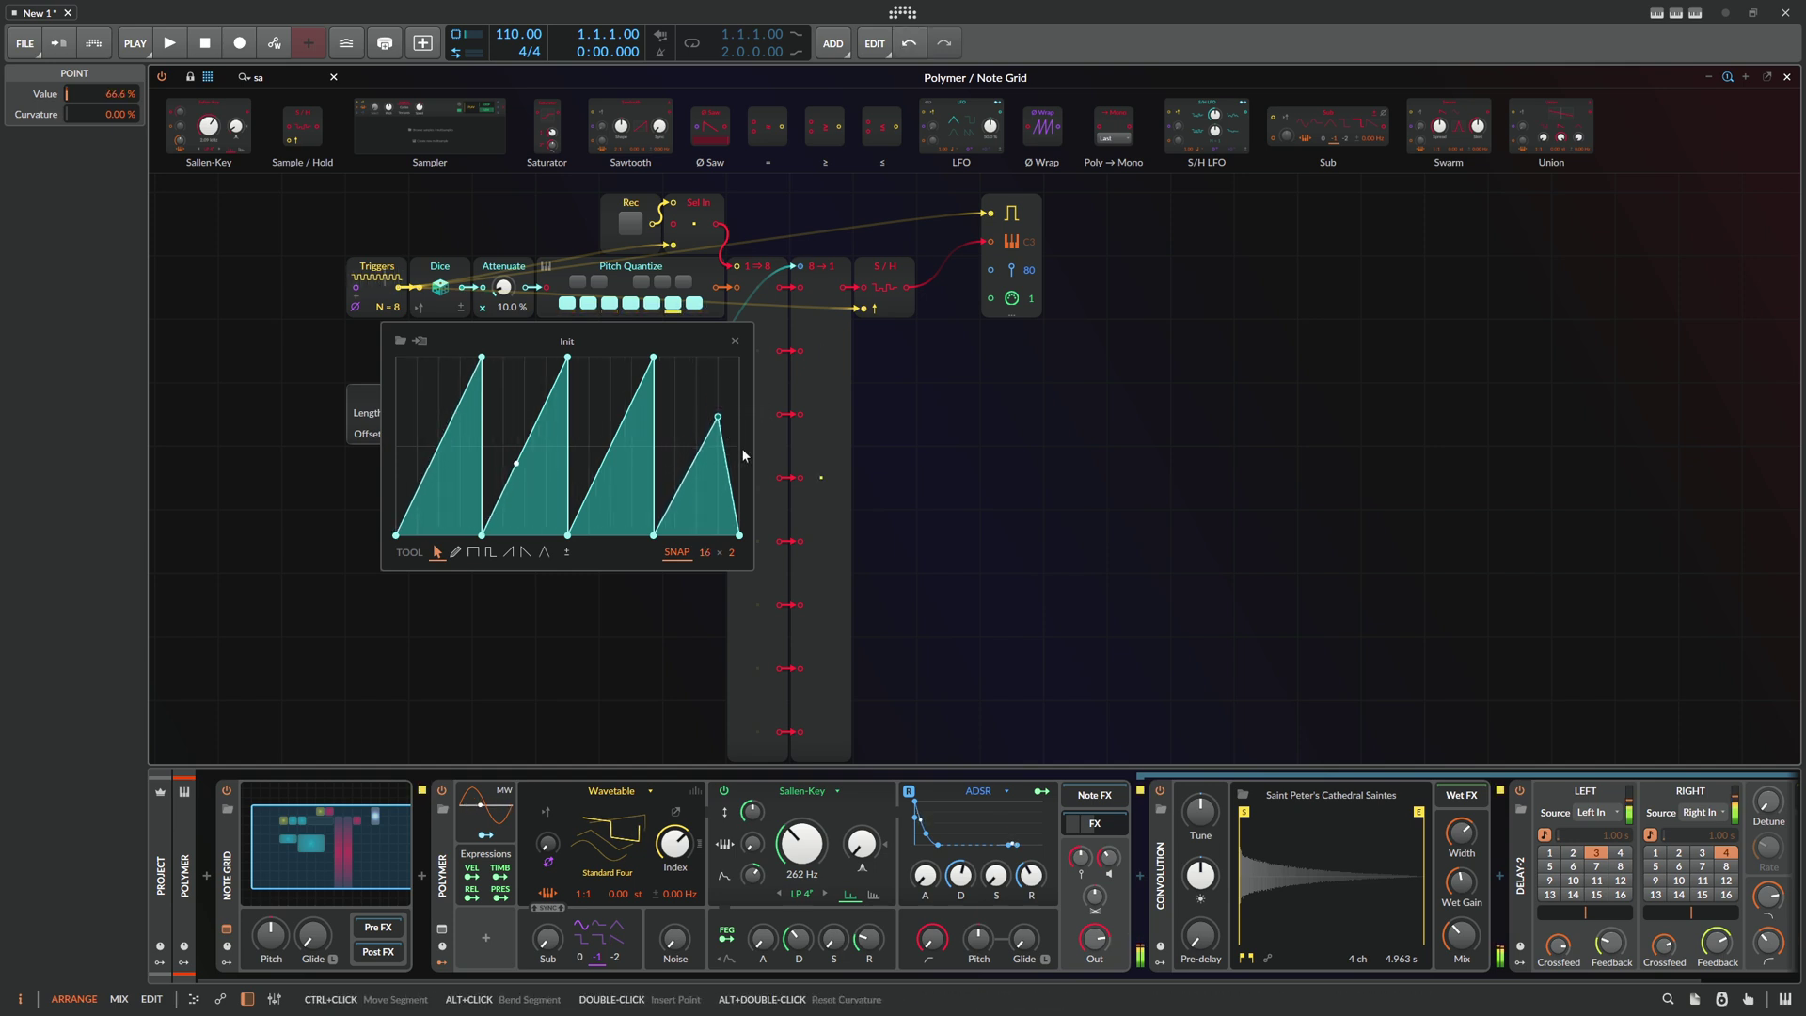
{"action": "left_click", "coordinate": [734, 341]}
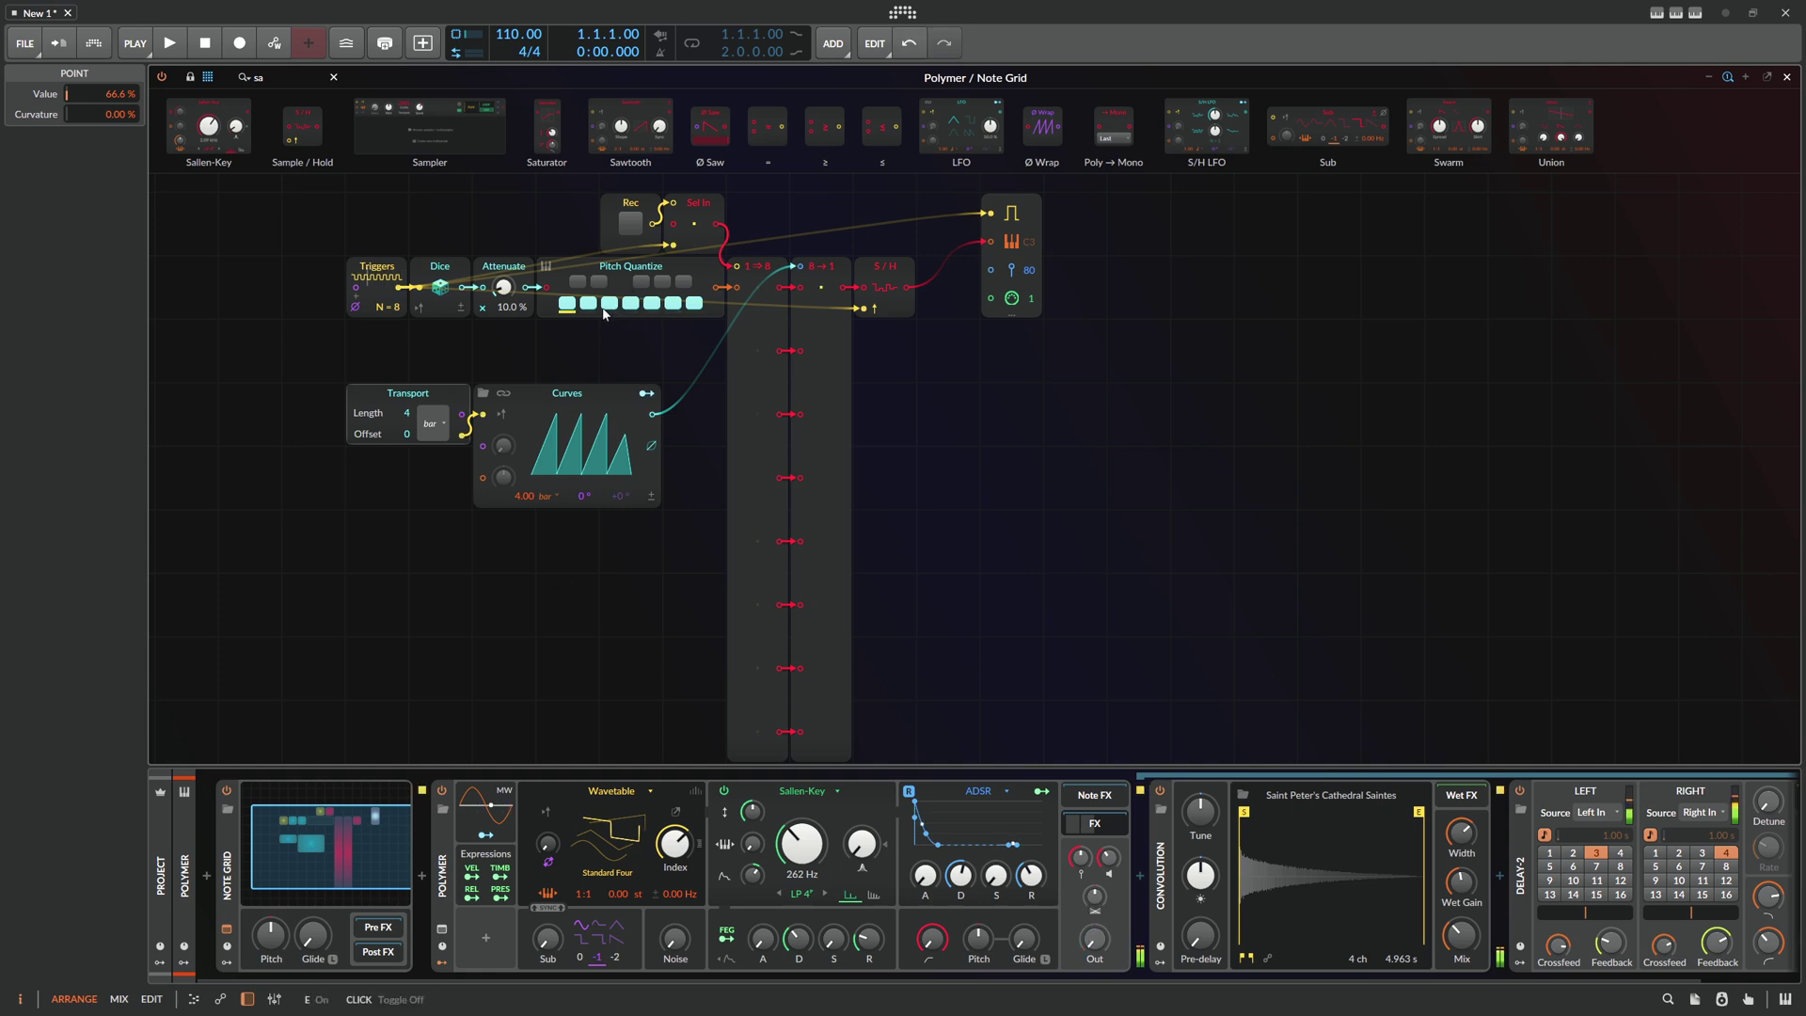
Move the Transport and Curves modules together to sit directly beneath Dice, Attenuate and Pitch Quantize
{"action": "scroll", "coordinate": [577, 316], "scroll_direction": "up", "scroll_amount": 2}
{"action": "left_click", "coordinate": [573, 538]}
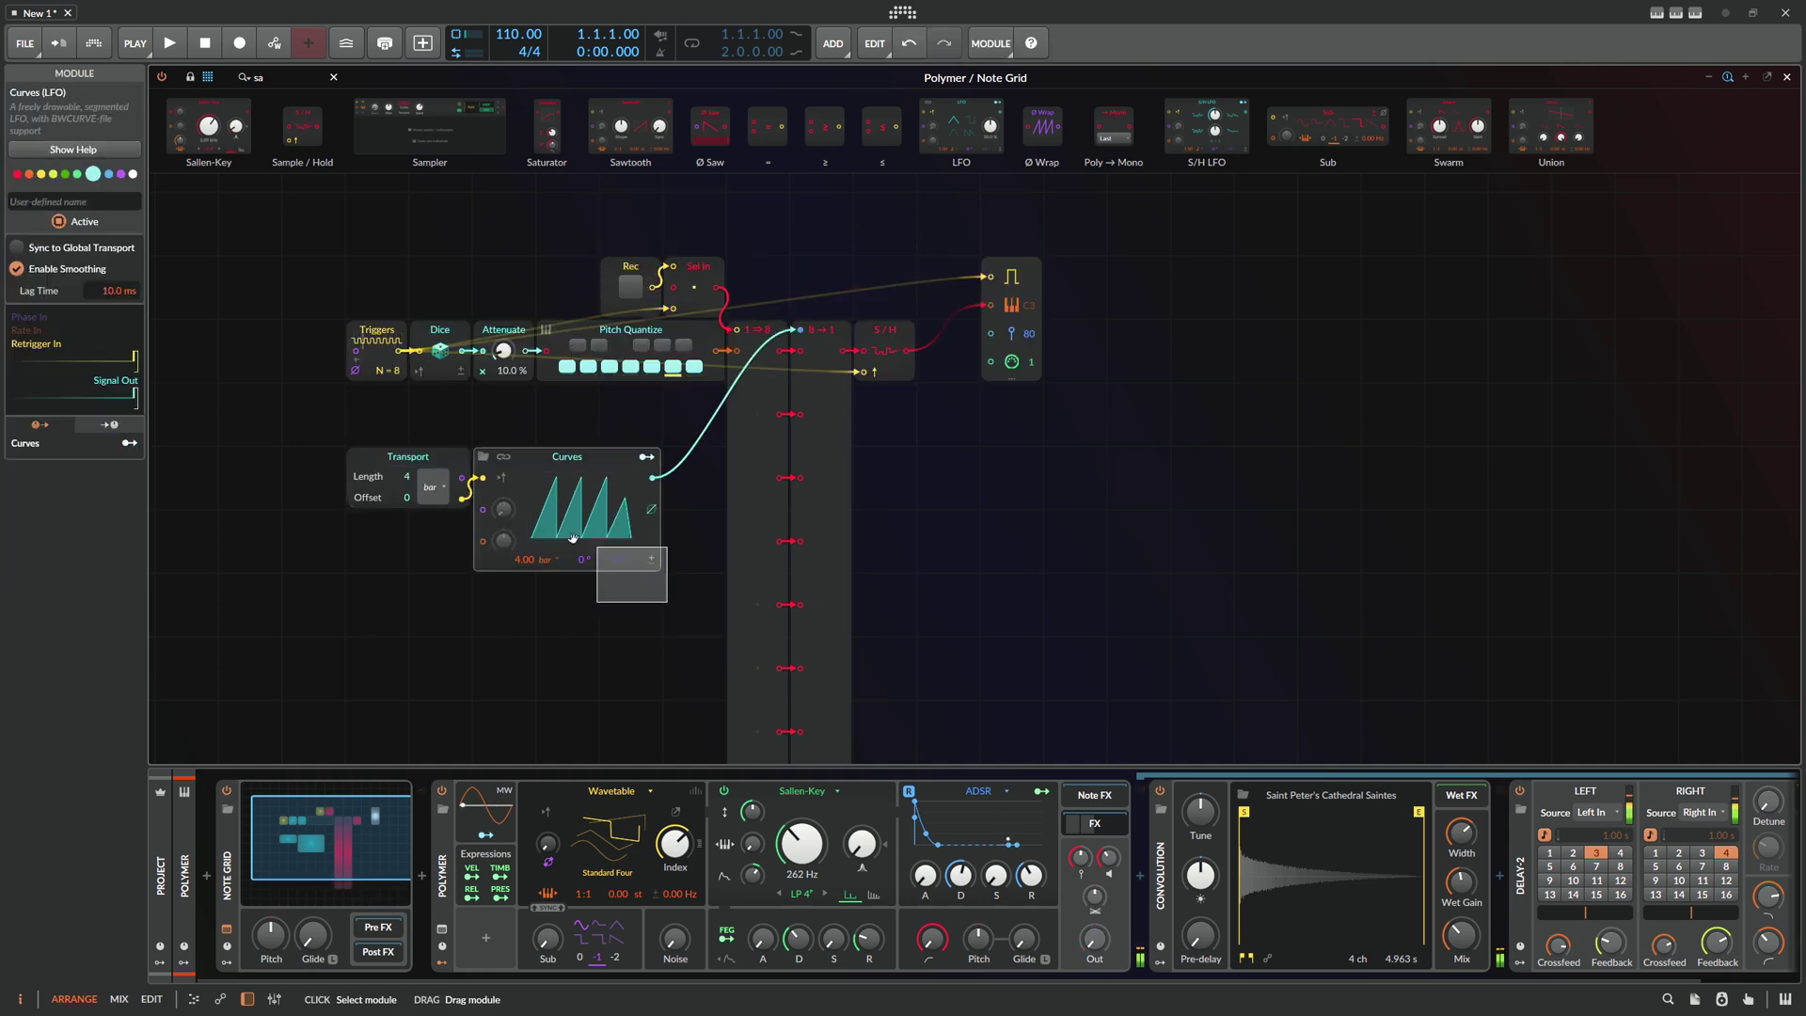
{"action": "left_click_drag", "start_coordinate": [573, 538], "coordinate": [426, 442]}
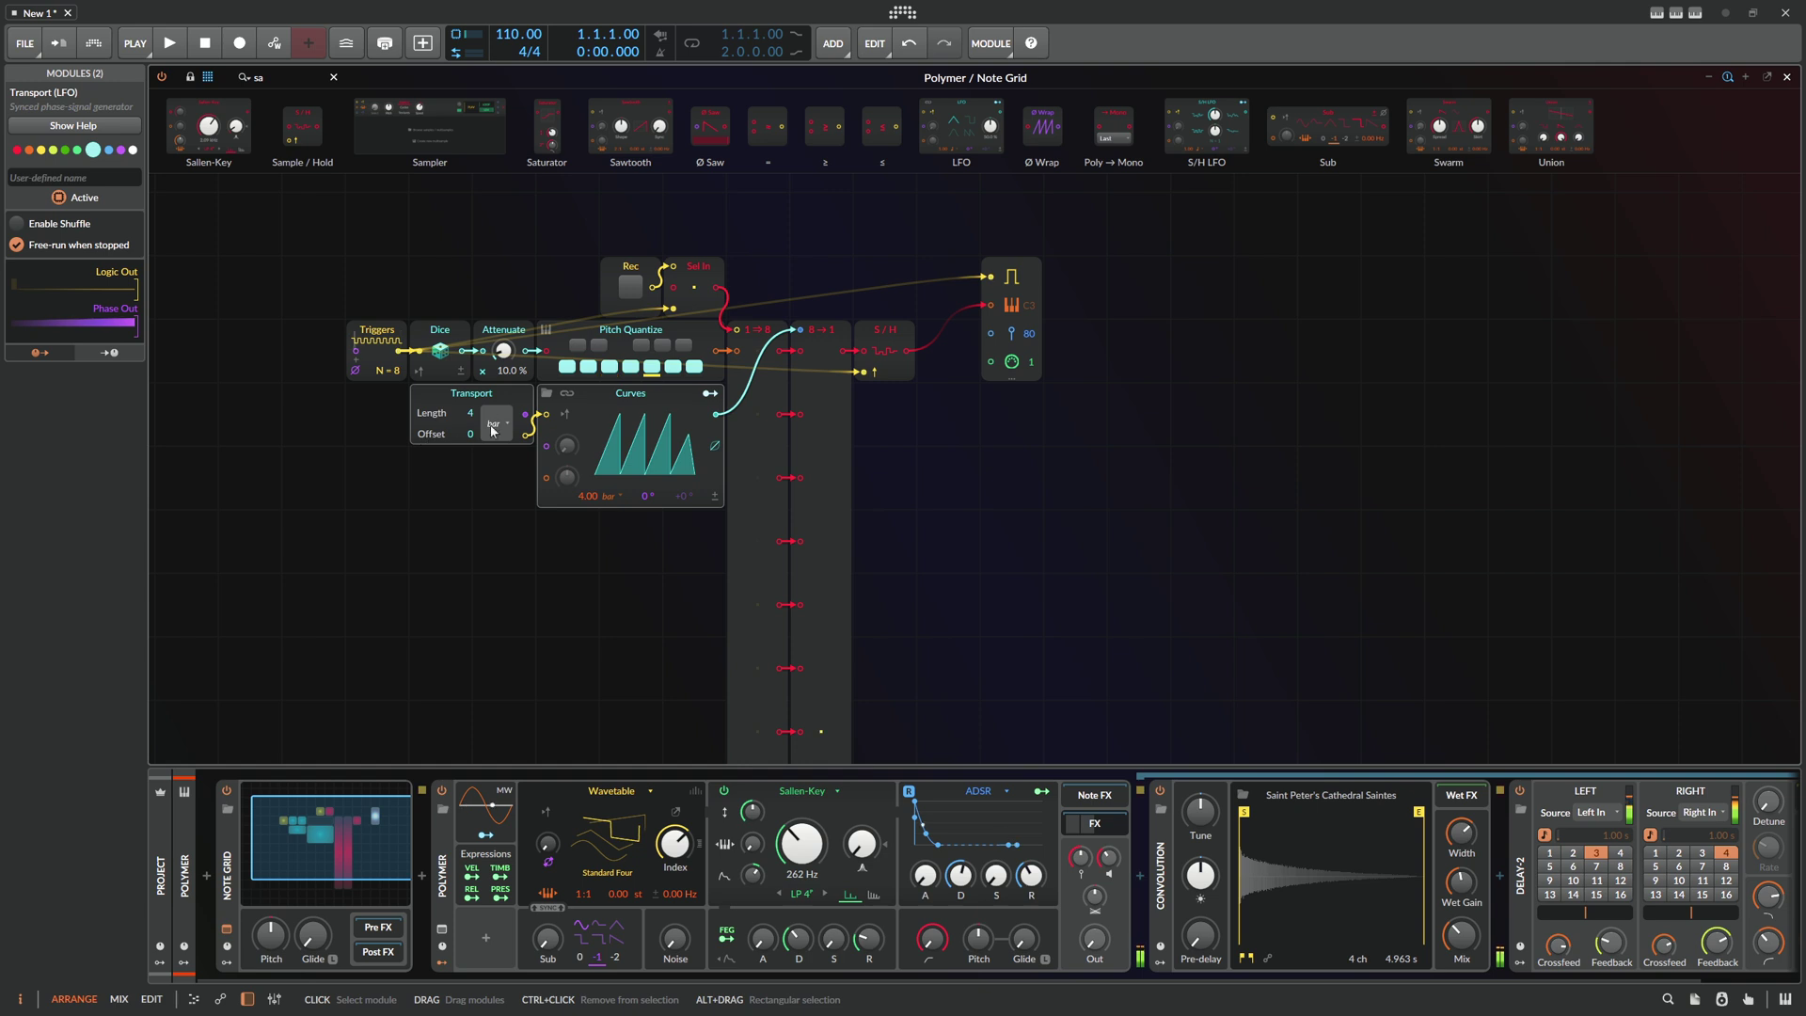
Add a constant Pitch module above the shift register and connect its output to Merge's first and third signal inputs
{"action": "left_click", "coordinate": [450, 333]}
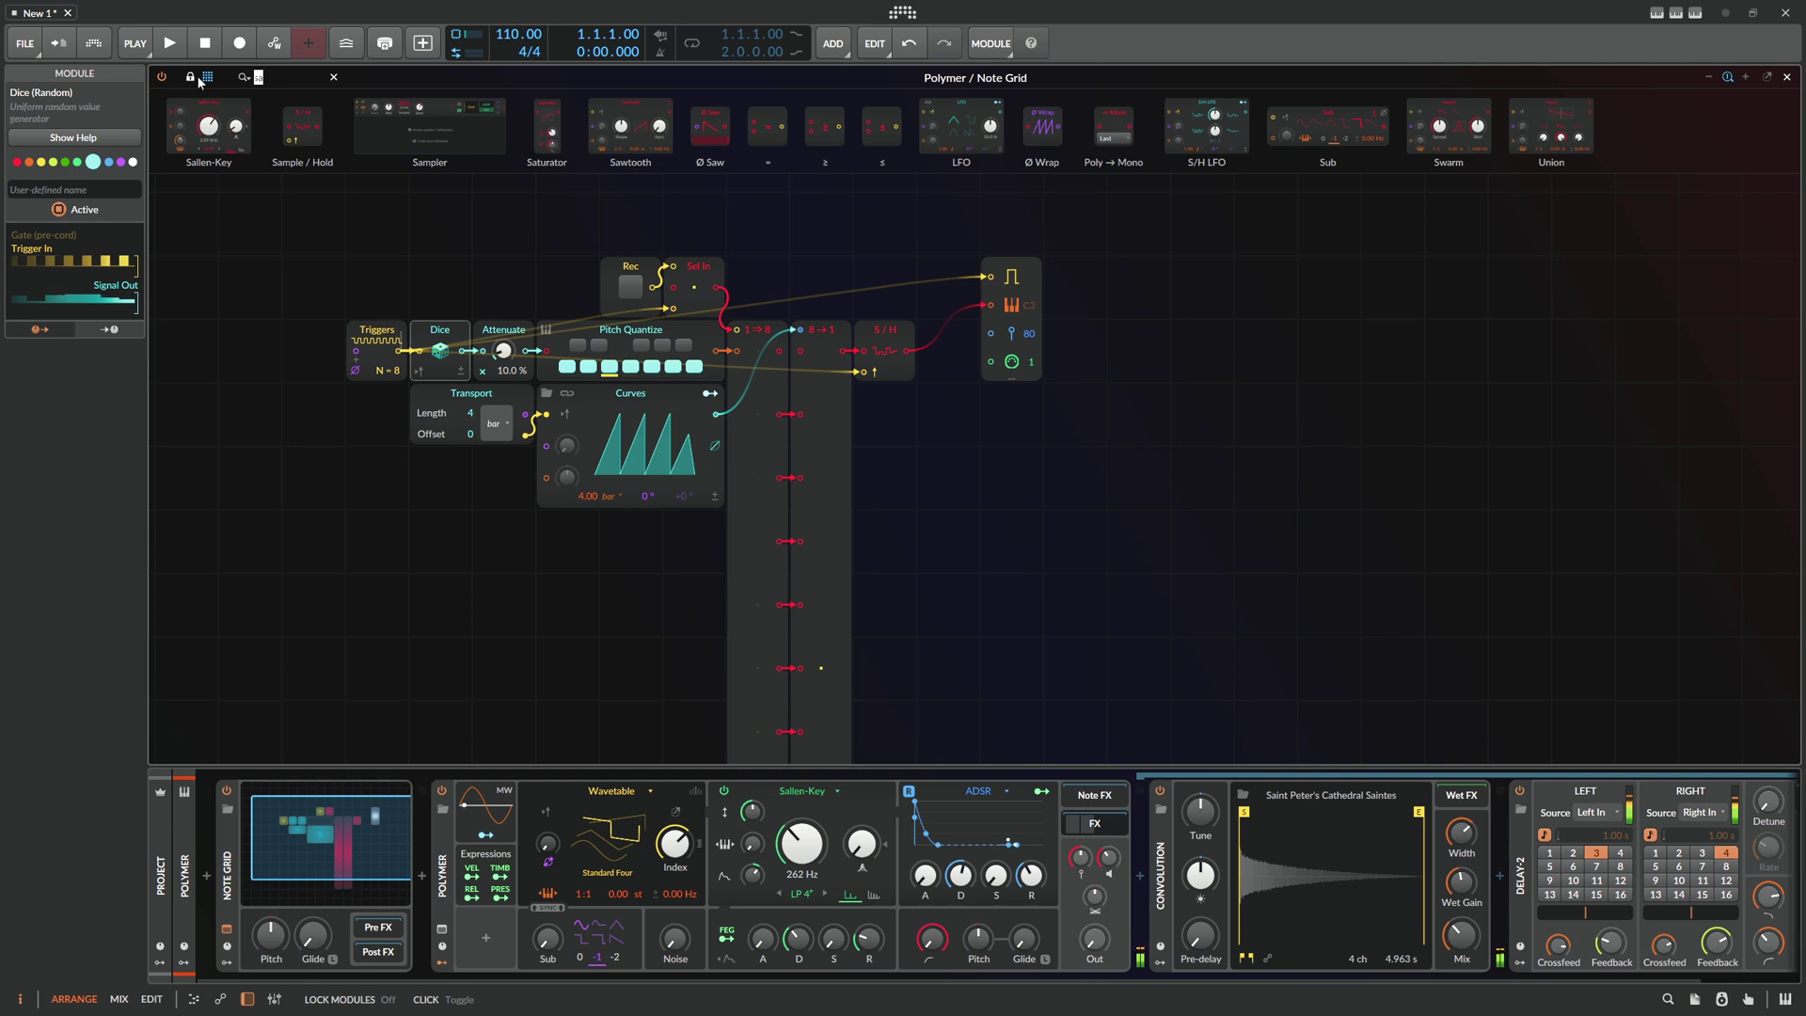
{"action": "type", "text": "pitch"}
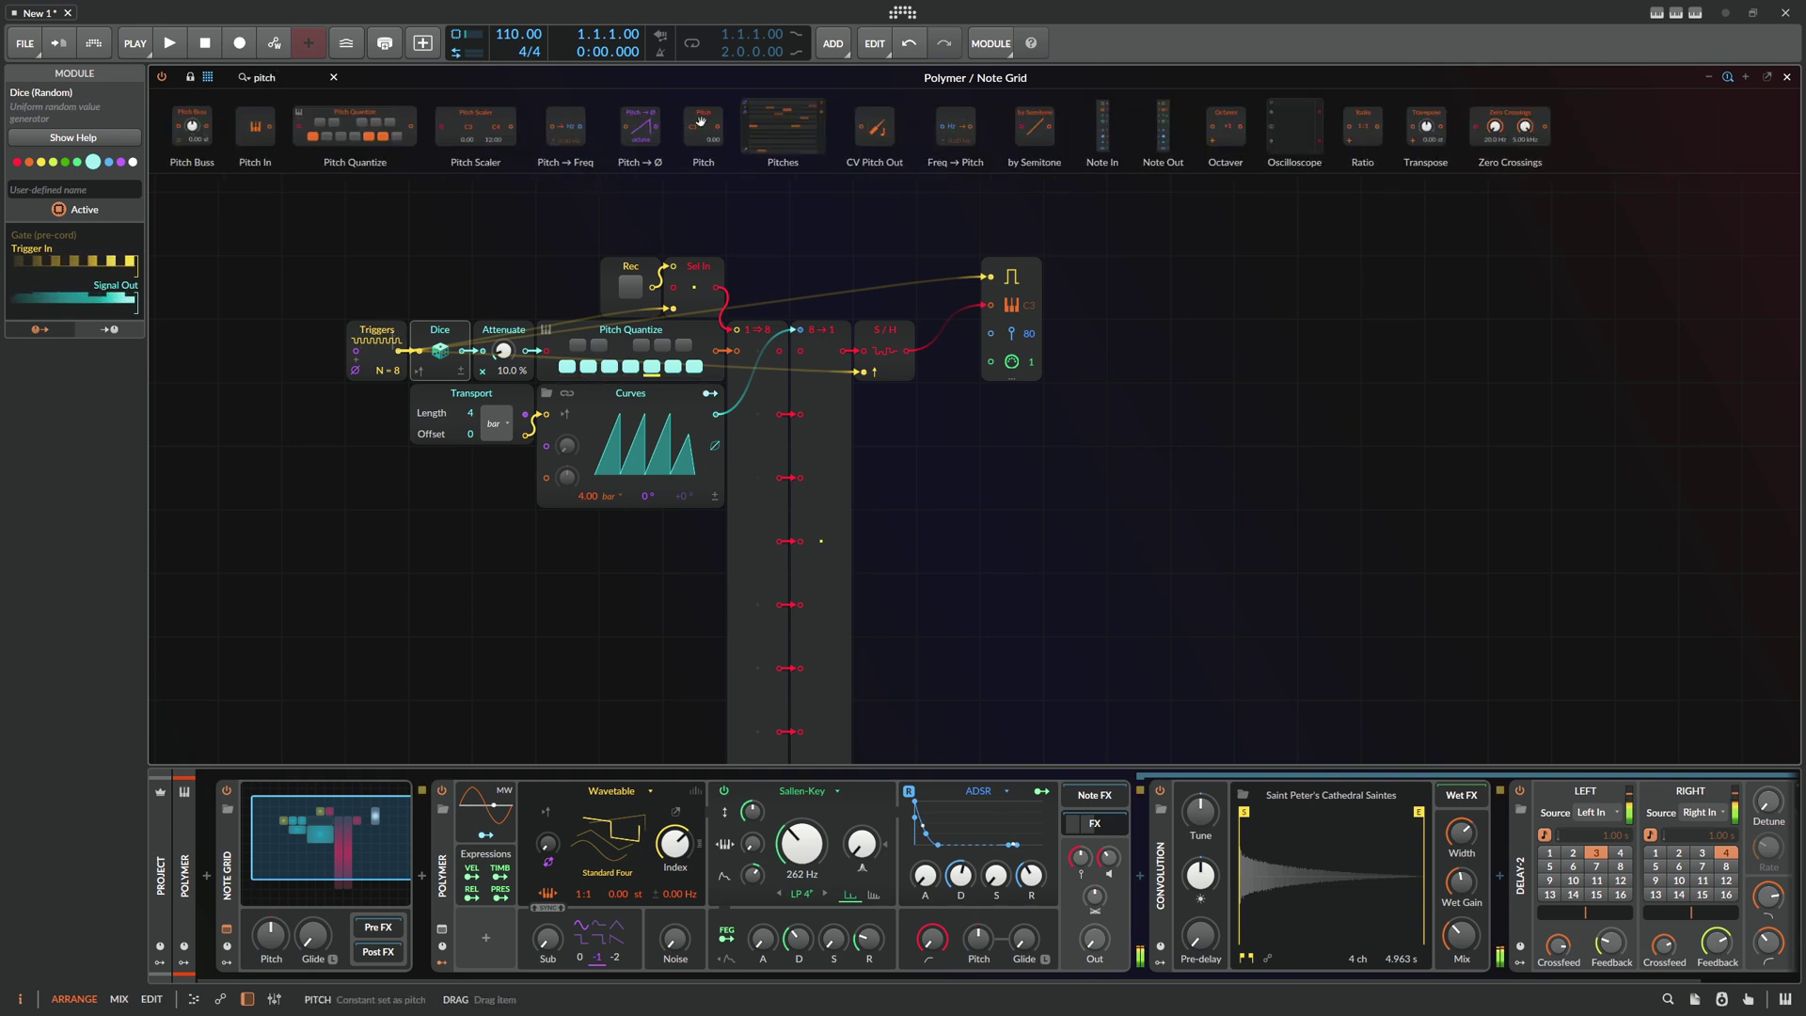
{"action": "left_click_drag", "start_coordinate": [703, 130], "coordinate": [833, 272]}
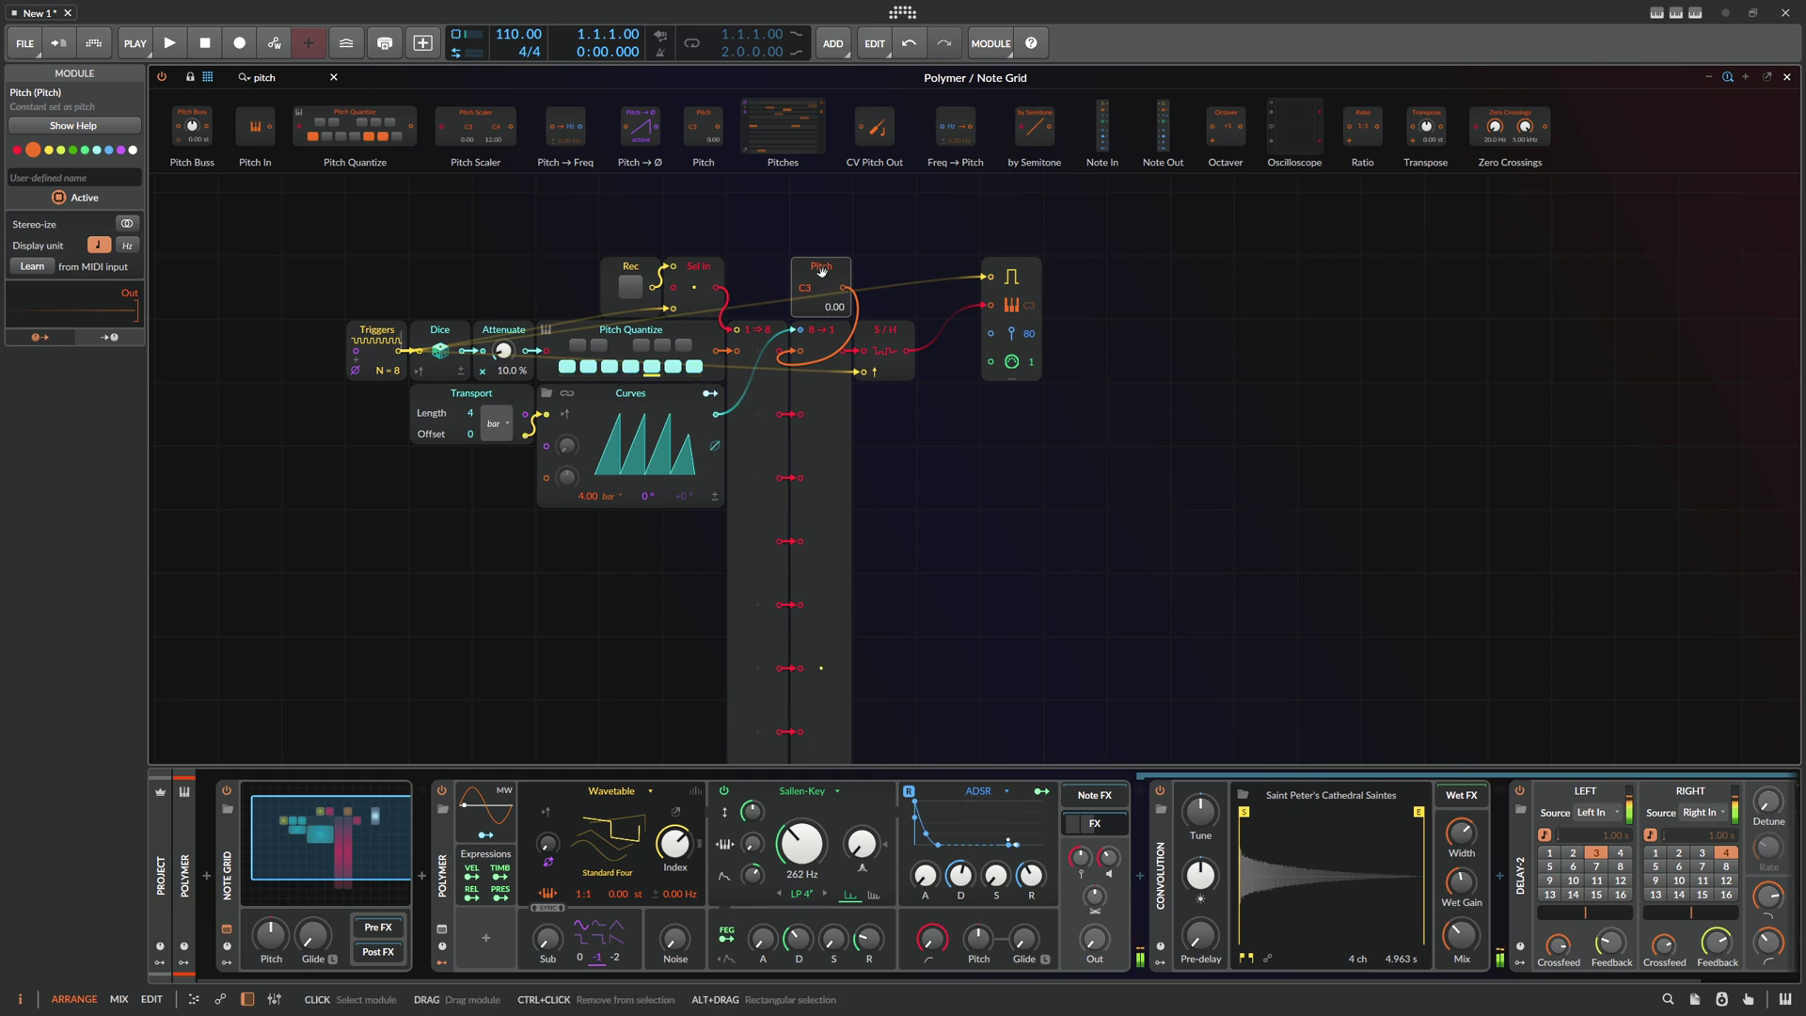
{"action": "left_click_drag", "start_coordinate": [849, 278], "coordinate": [787, 279]}
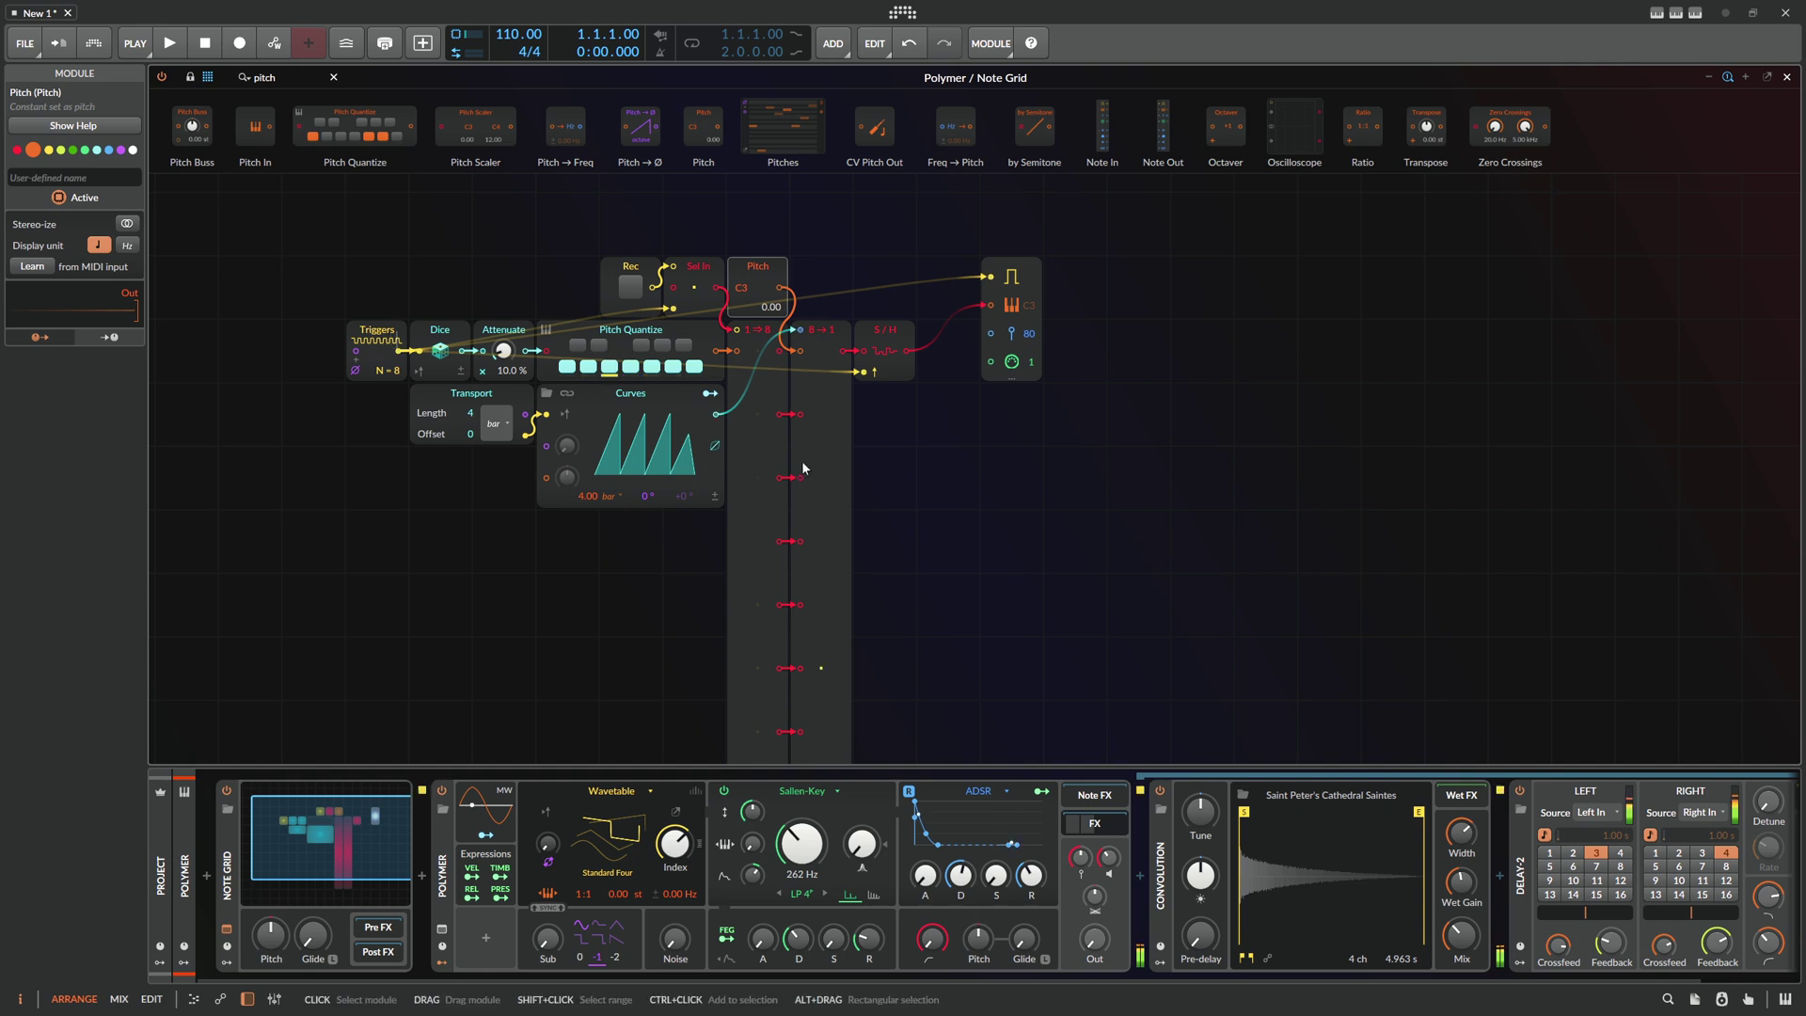
{"action": "left_click_drag", "start_coordinate": [780, 288], "coordinate": [794, 477]}
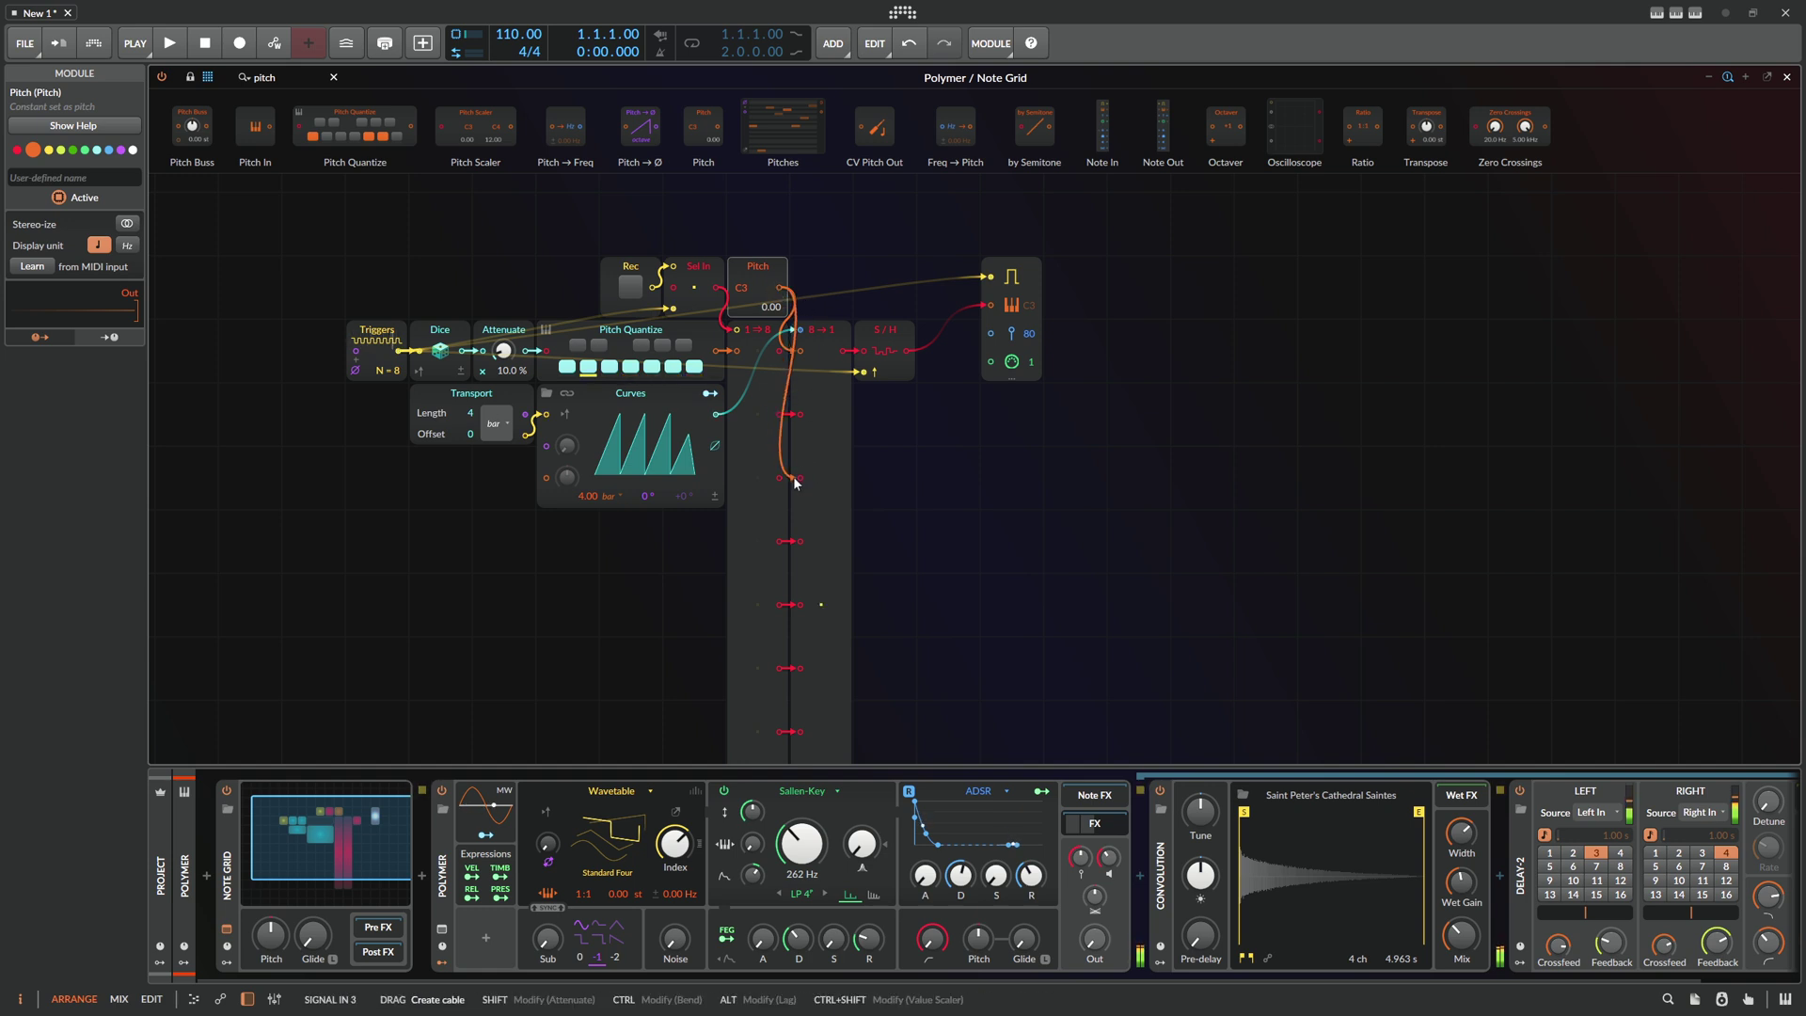
Lower Polymer's output level and set the constant Pitch module to A3 (9.00)
{"action": "left_click", "coordinate": [823, 526]}
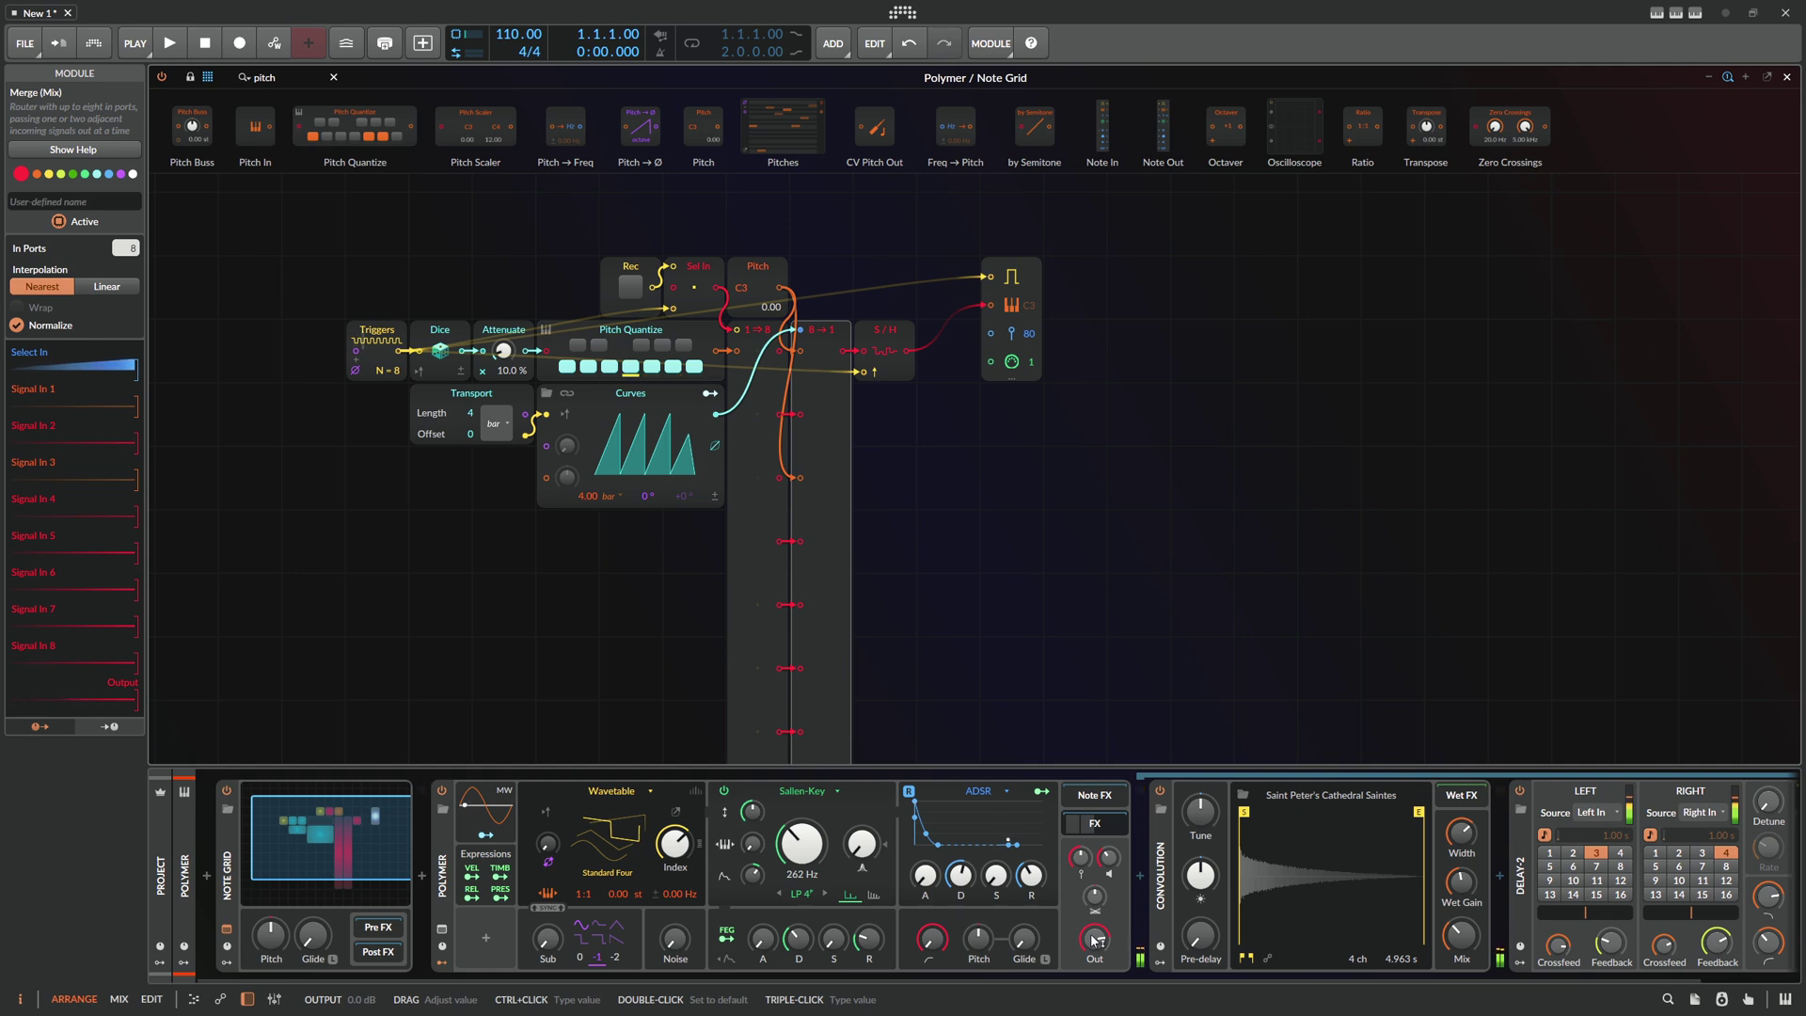
{"action": "left_click_drag", "start_coordinate": [1093, 939], "coordinate": [1094, 996]}
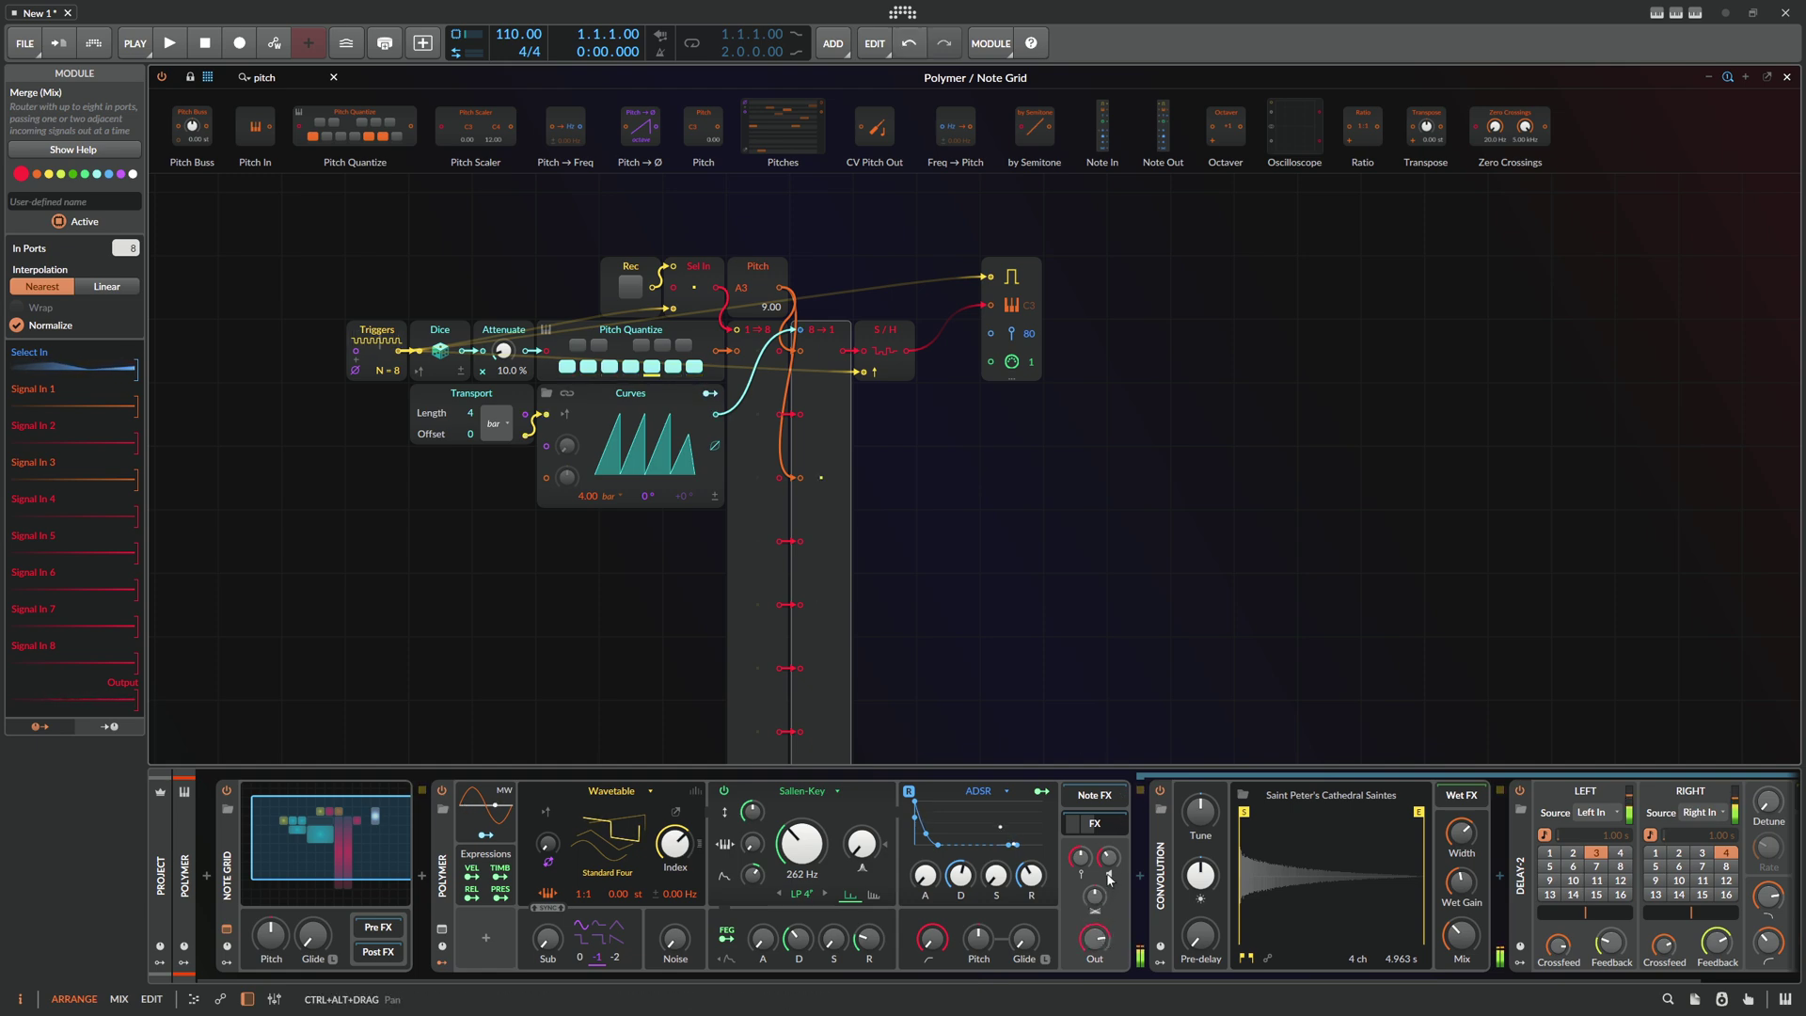
Briefly enable Rec to refill the shift register with fresh random pitches around the constant note
{"action": "left_click", "coordinate": [639, 286]}
{"action": "left_click", "coordinate": [638, 289]}
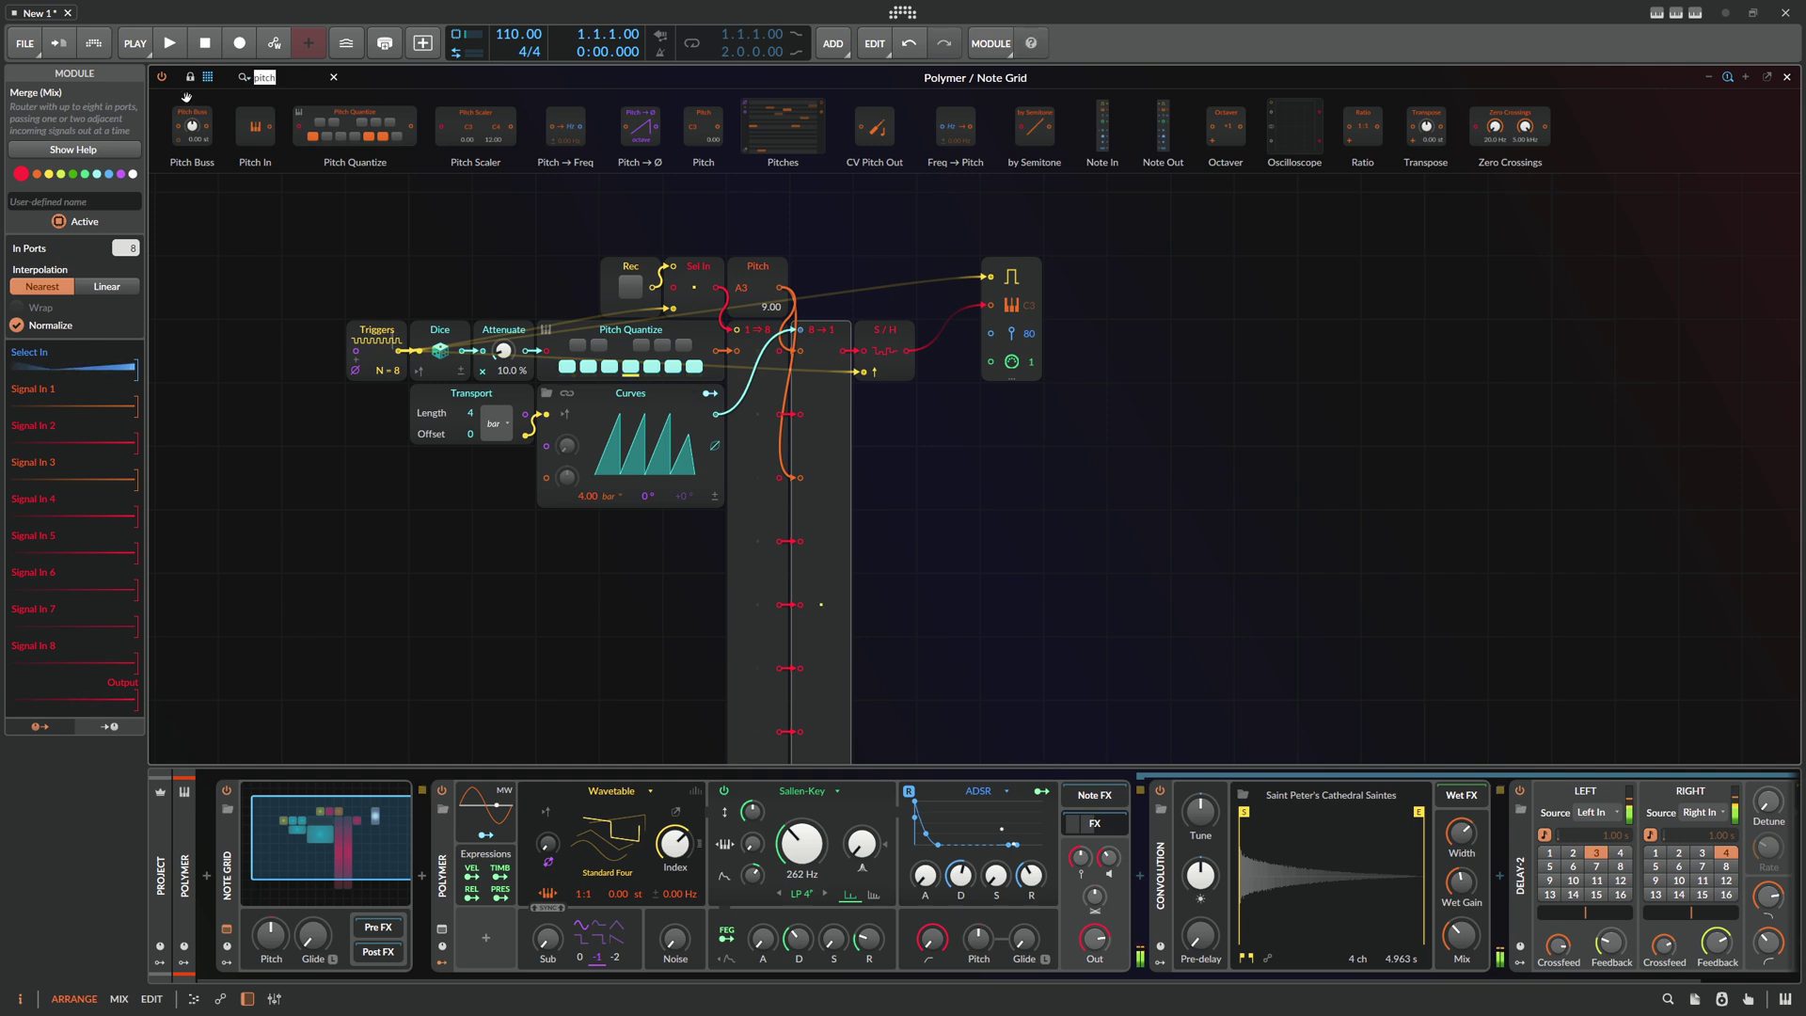
Insert a Transpose module between the constant Pitch and Merge's third input, placed below the shift register
{"action": "key", "text": "BackSpace"}
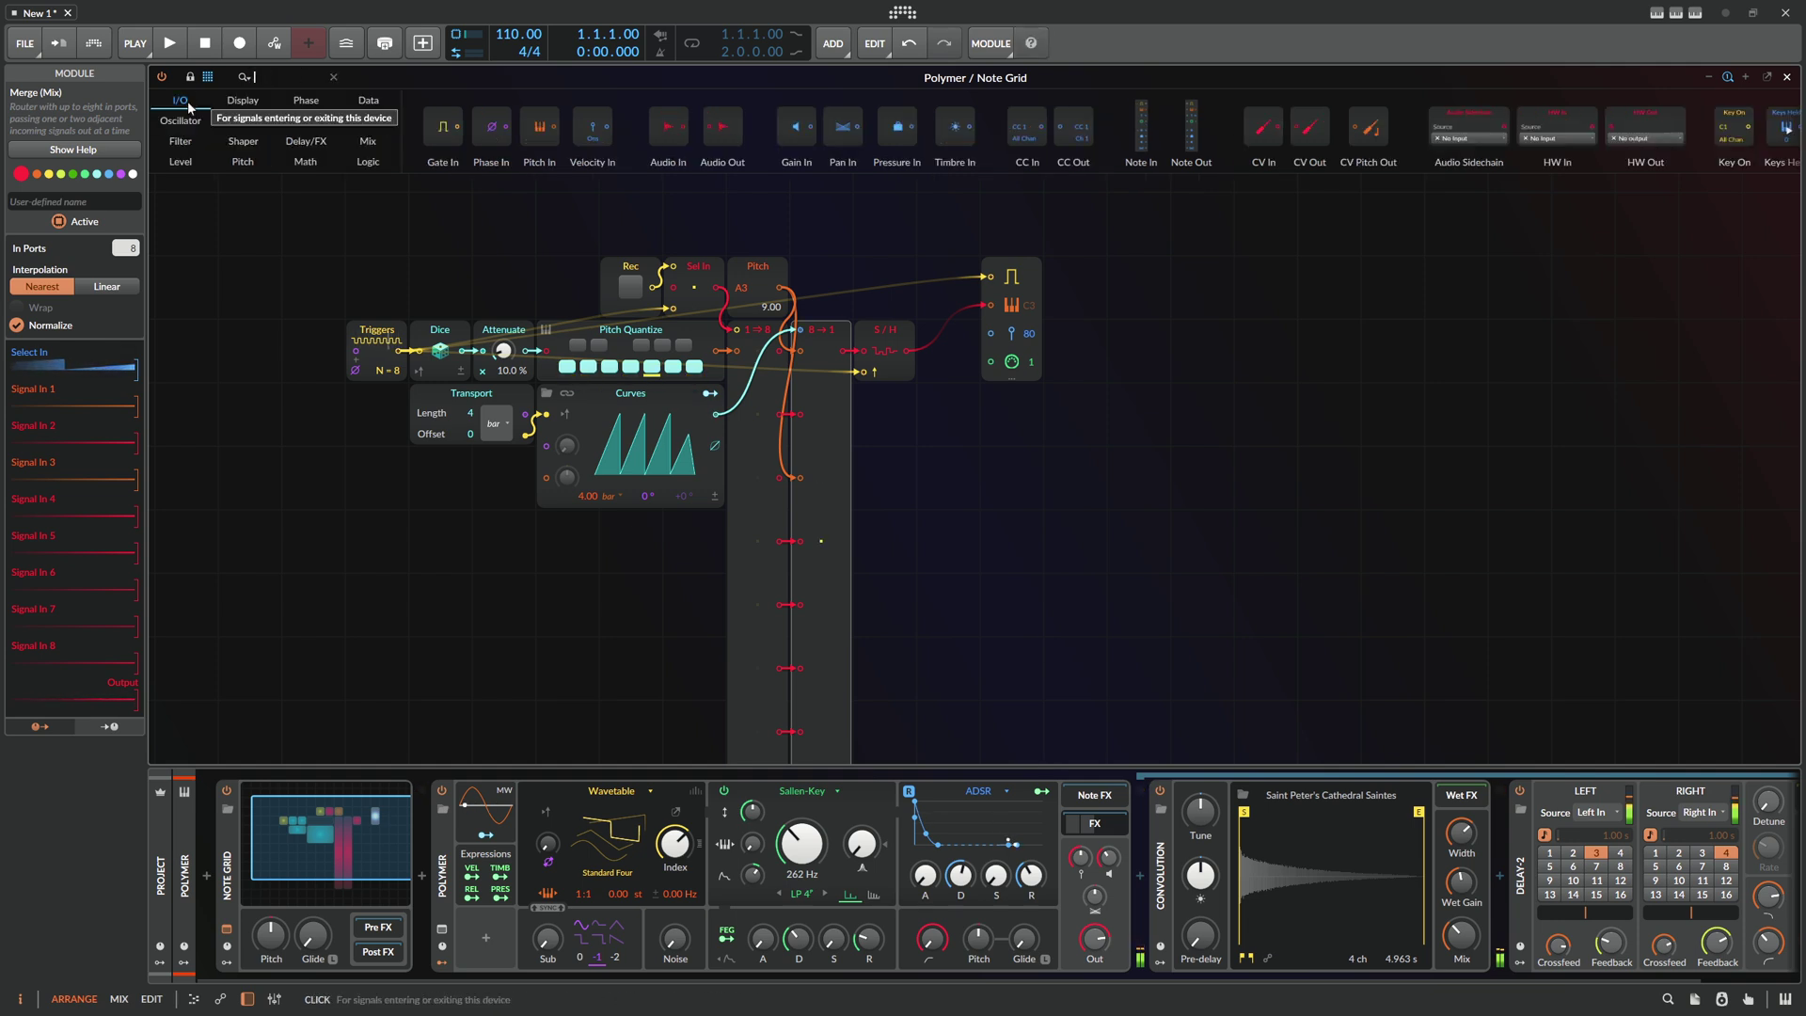
{"action": "type", "text": "tr"}
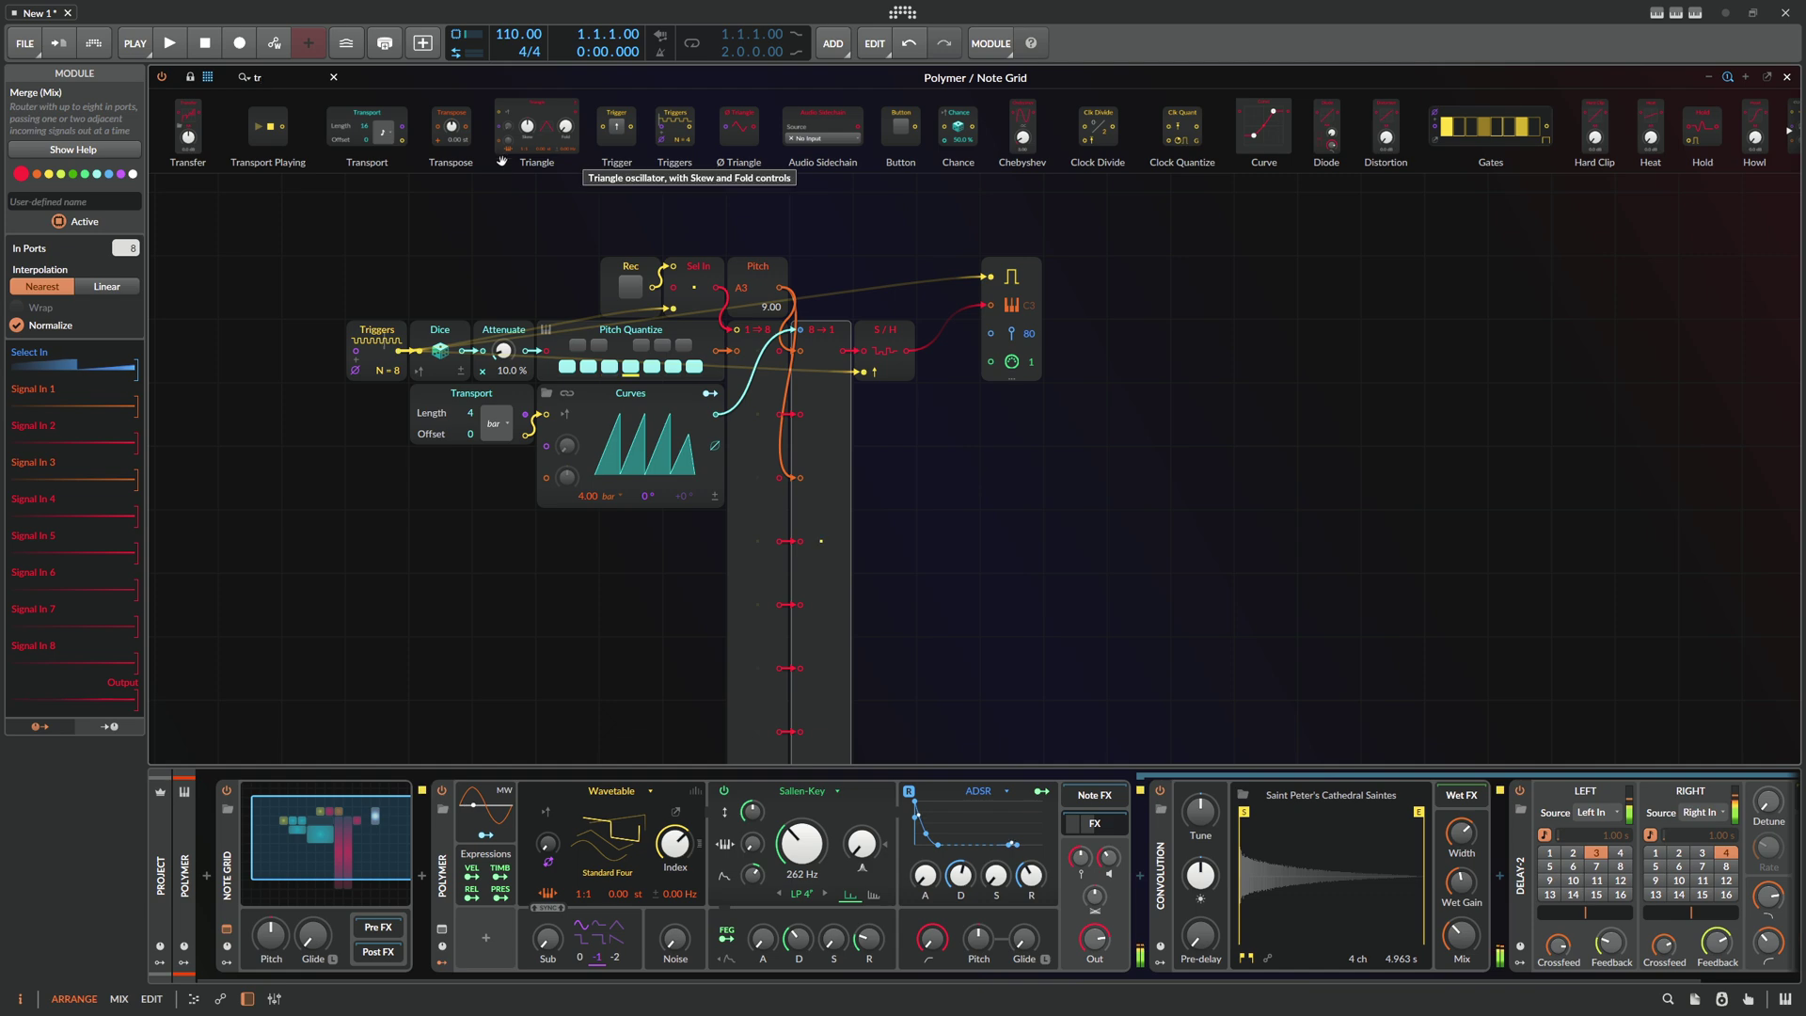
{"action": "left_click_drag", "start_coordinate": [693, 322], "coordinate": [803, 478]}
{"action": "scroll", "coordinate": [749, 591], "scroll_direction": "down", "scroll_amount": 3}
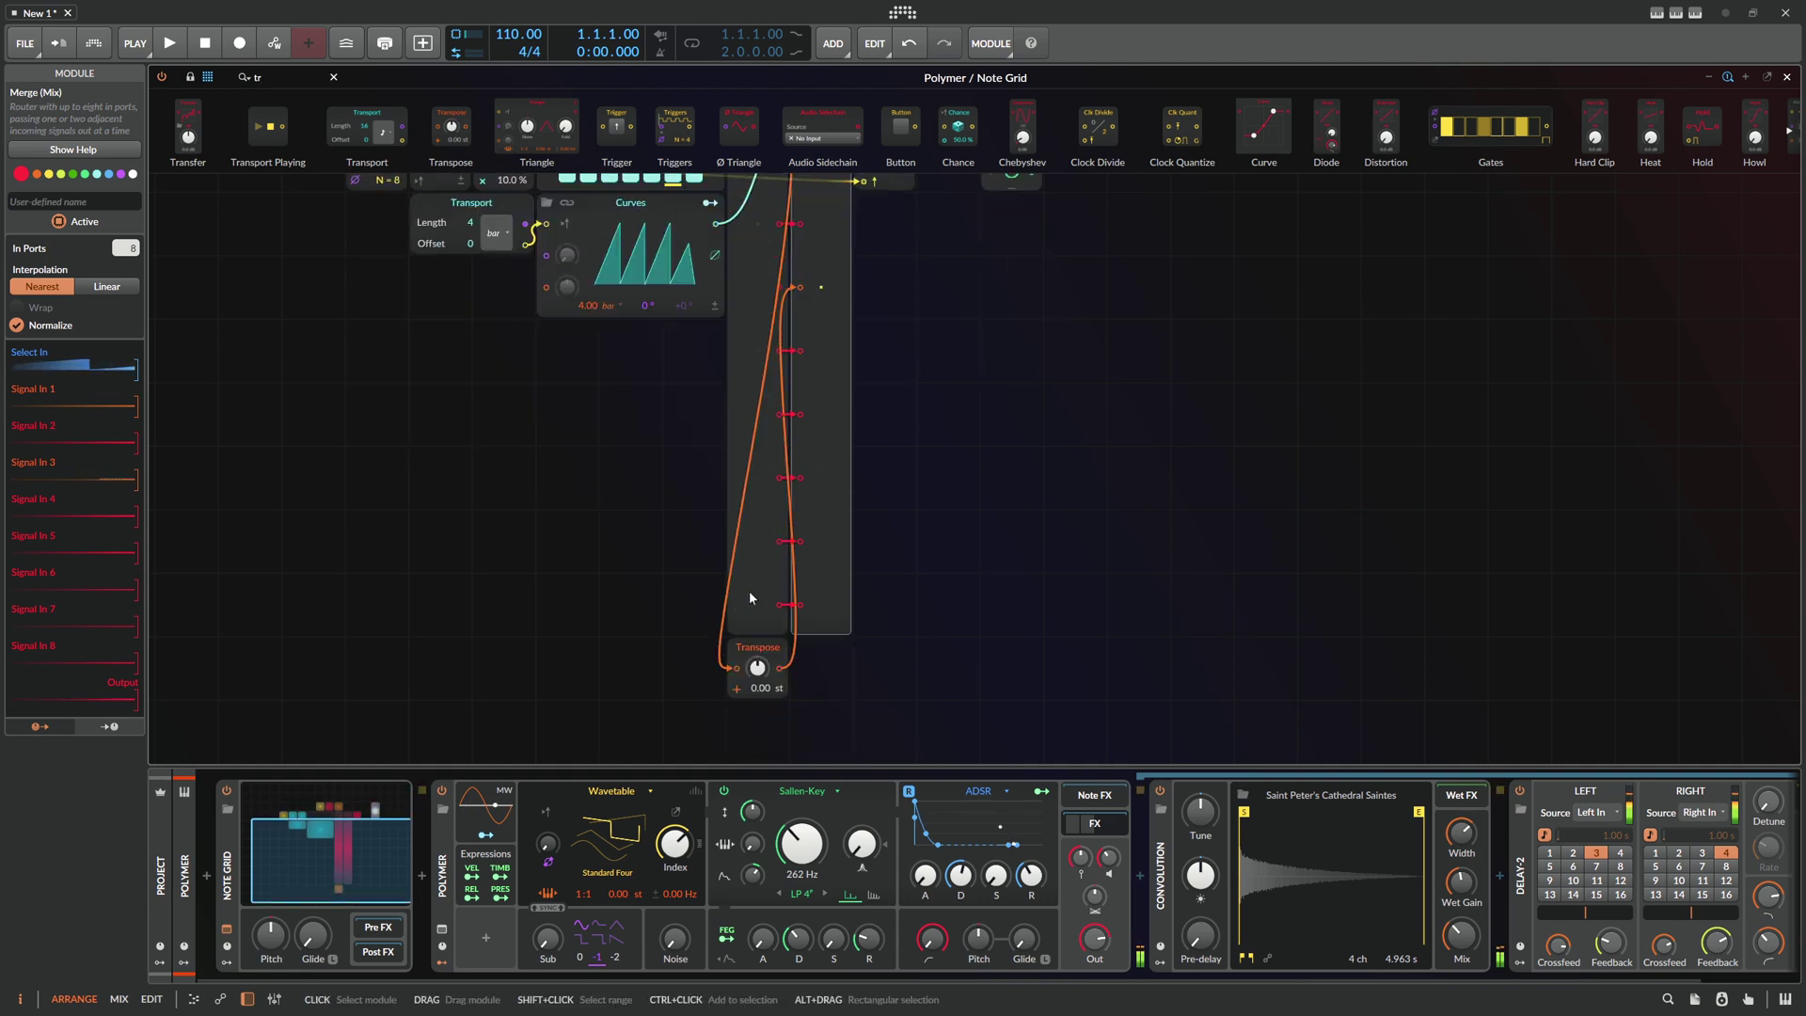
Move the Transpose module beside the constant Pitch, above Merge, and set it to 7 st
{"action": "left_click_drag", "start_coordinate": [743, 543], "coordinate": [679, 226]}
{"action": "scroll", "coordinate": [679, 256], "scroll_direction": "up", "scroll_amount": 4}
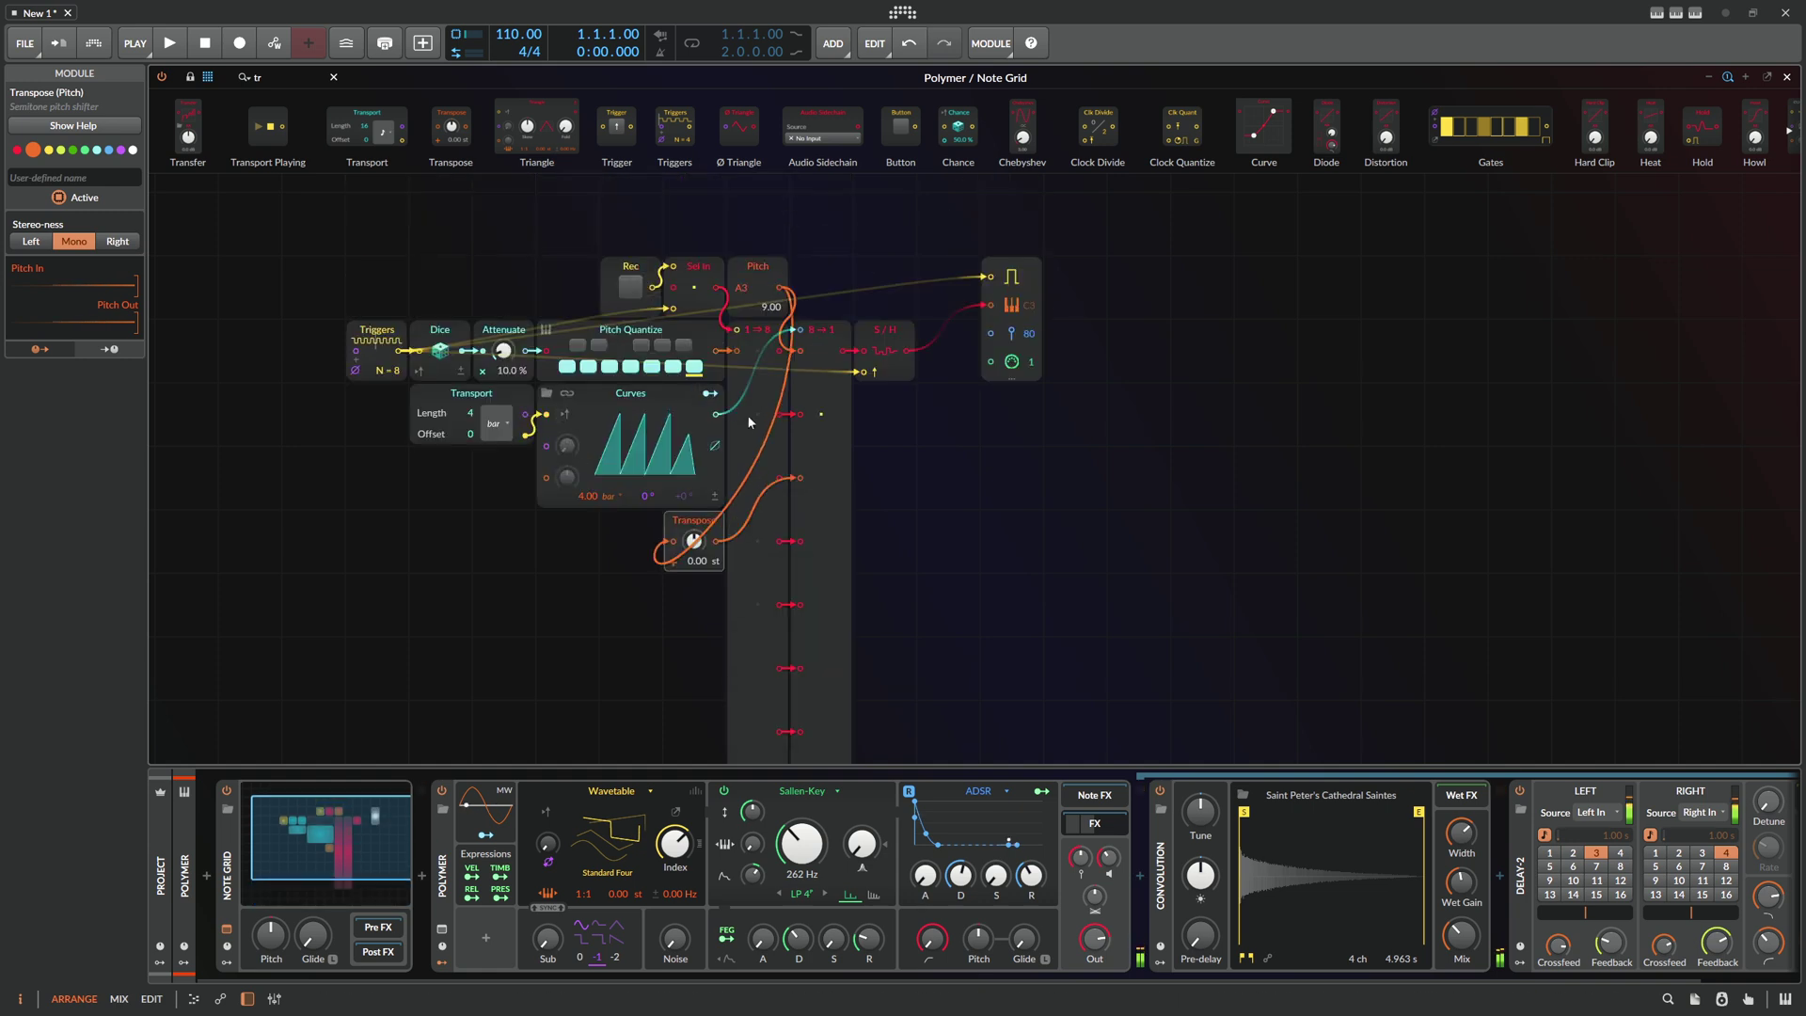
{"action": "left_click_drag", "start_coordinate": [694, 516], "coordinate": [821, 264]}
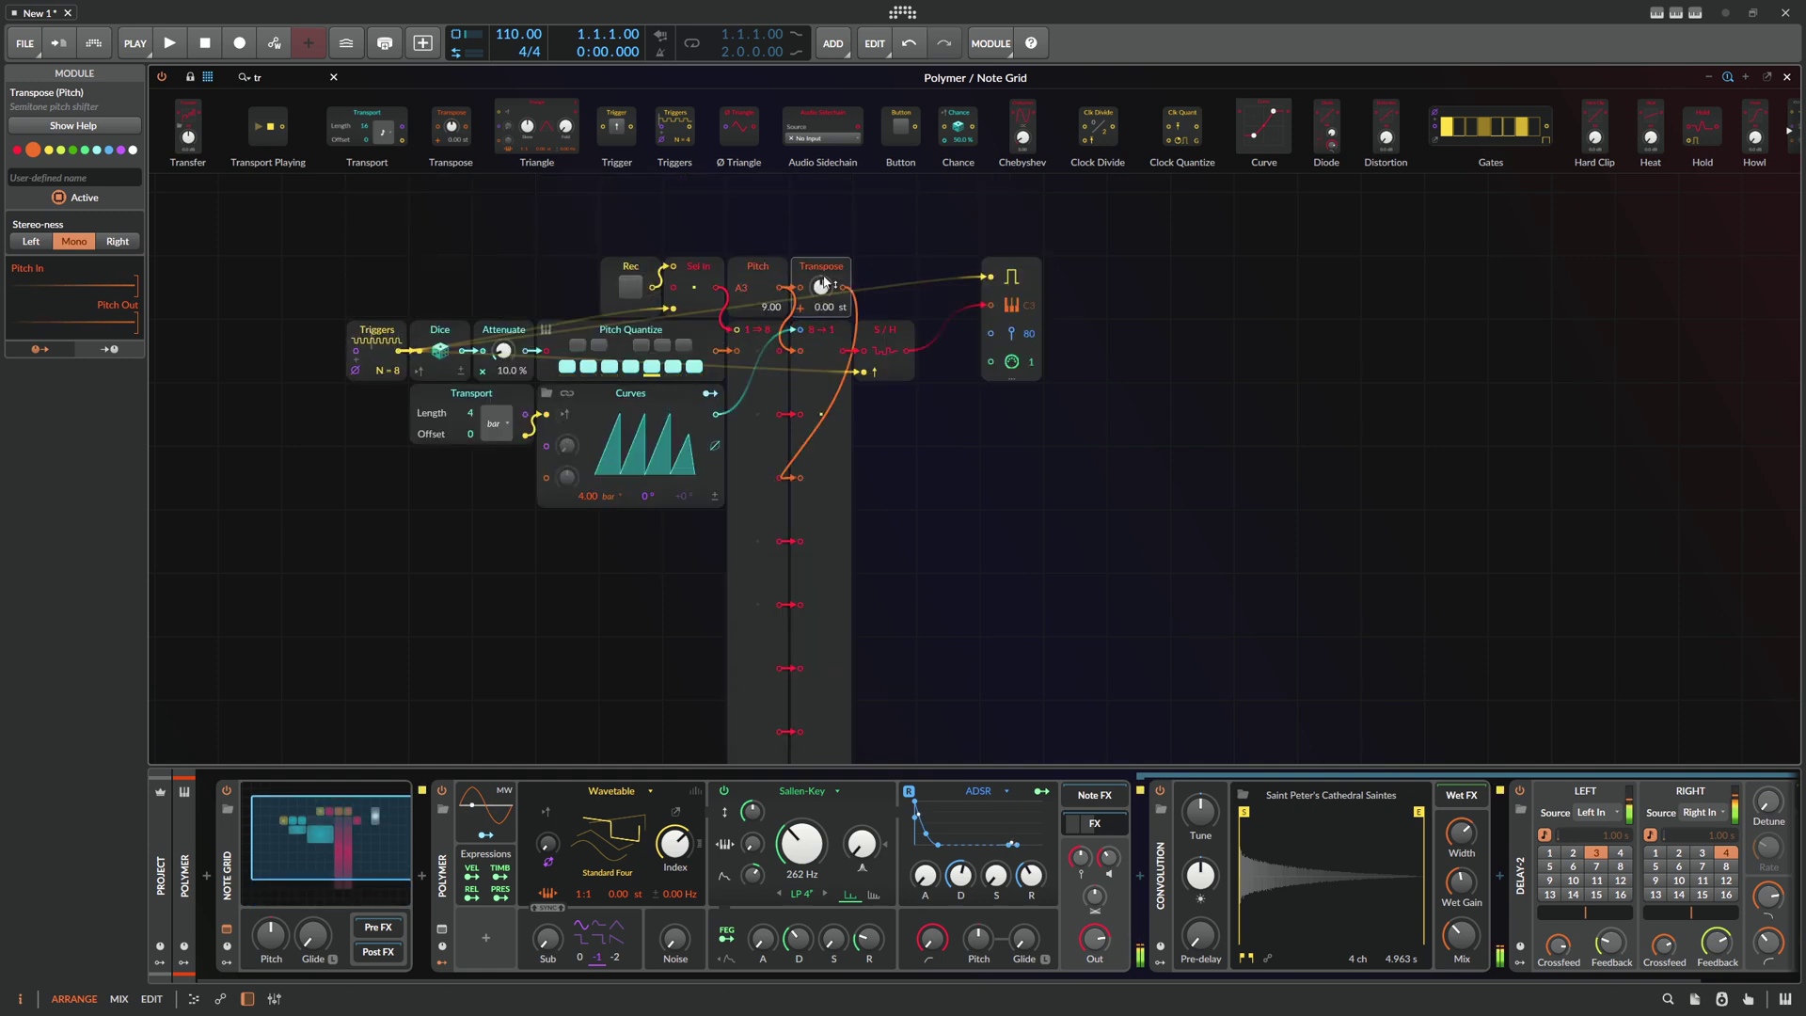
{"action": "left_click", "coordinate": [826, 292], "text": "ctrl"}
{"action": "type", "text": "7"}
{"action": "key", "text": "Return"}
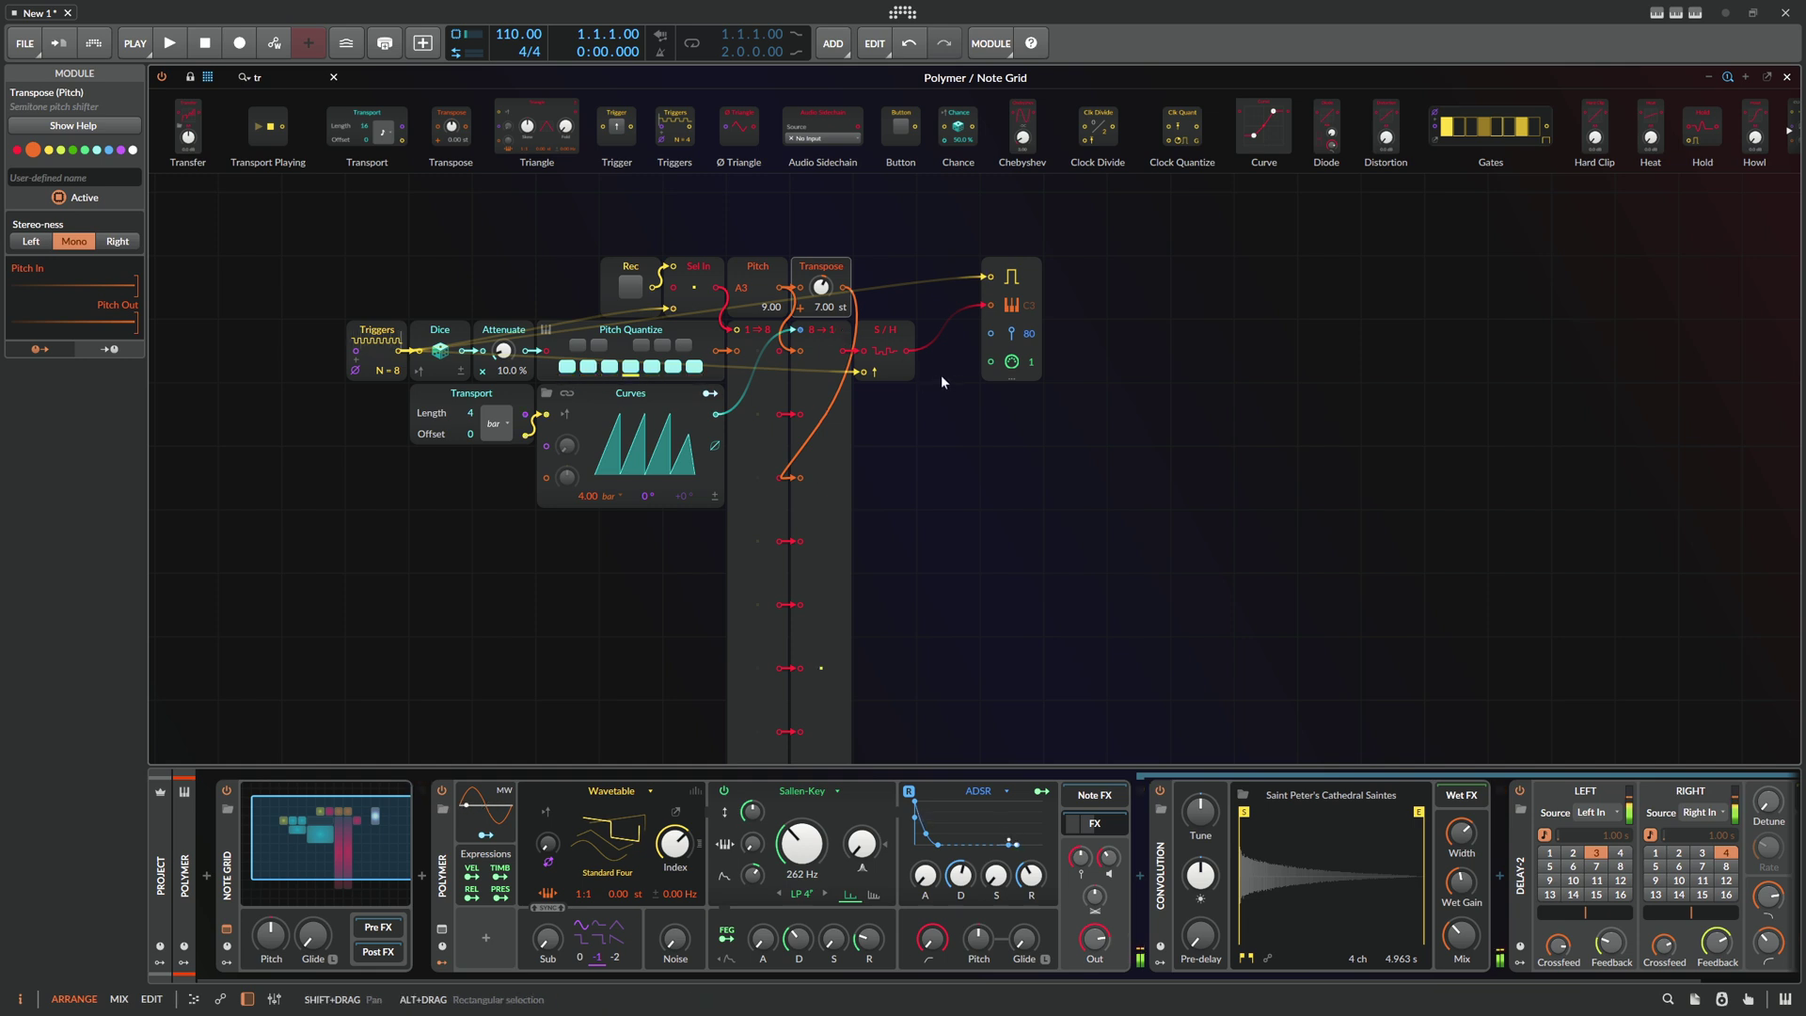
Split the second ramp in the Curves shape into a 50% ramp followed by a 100% ramp
{"action": "left_click", "coordinate": [652, 426]}
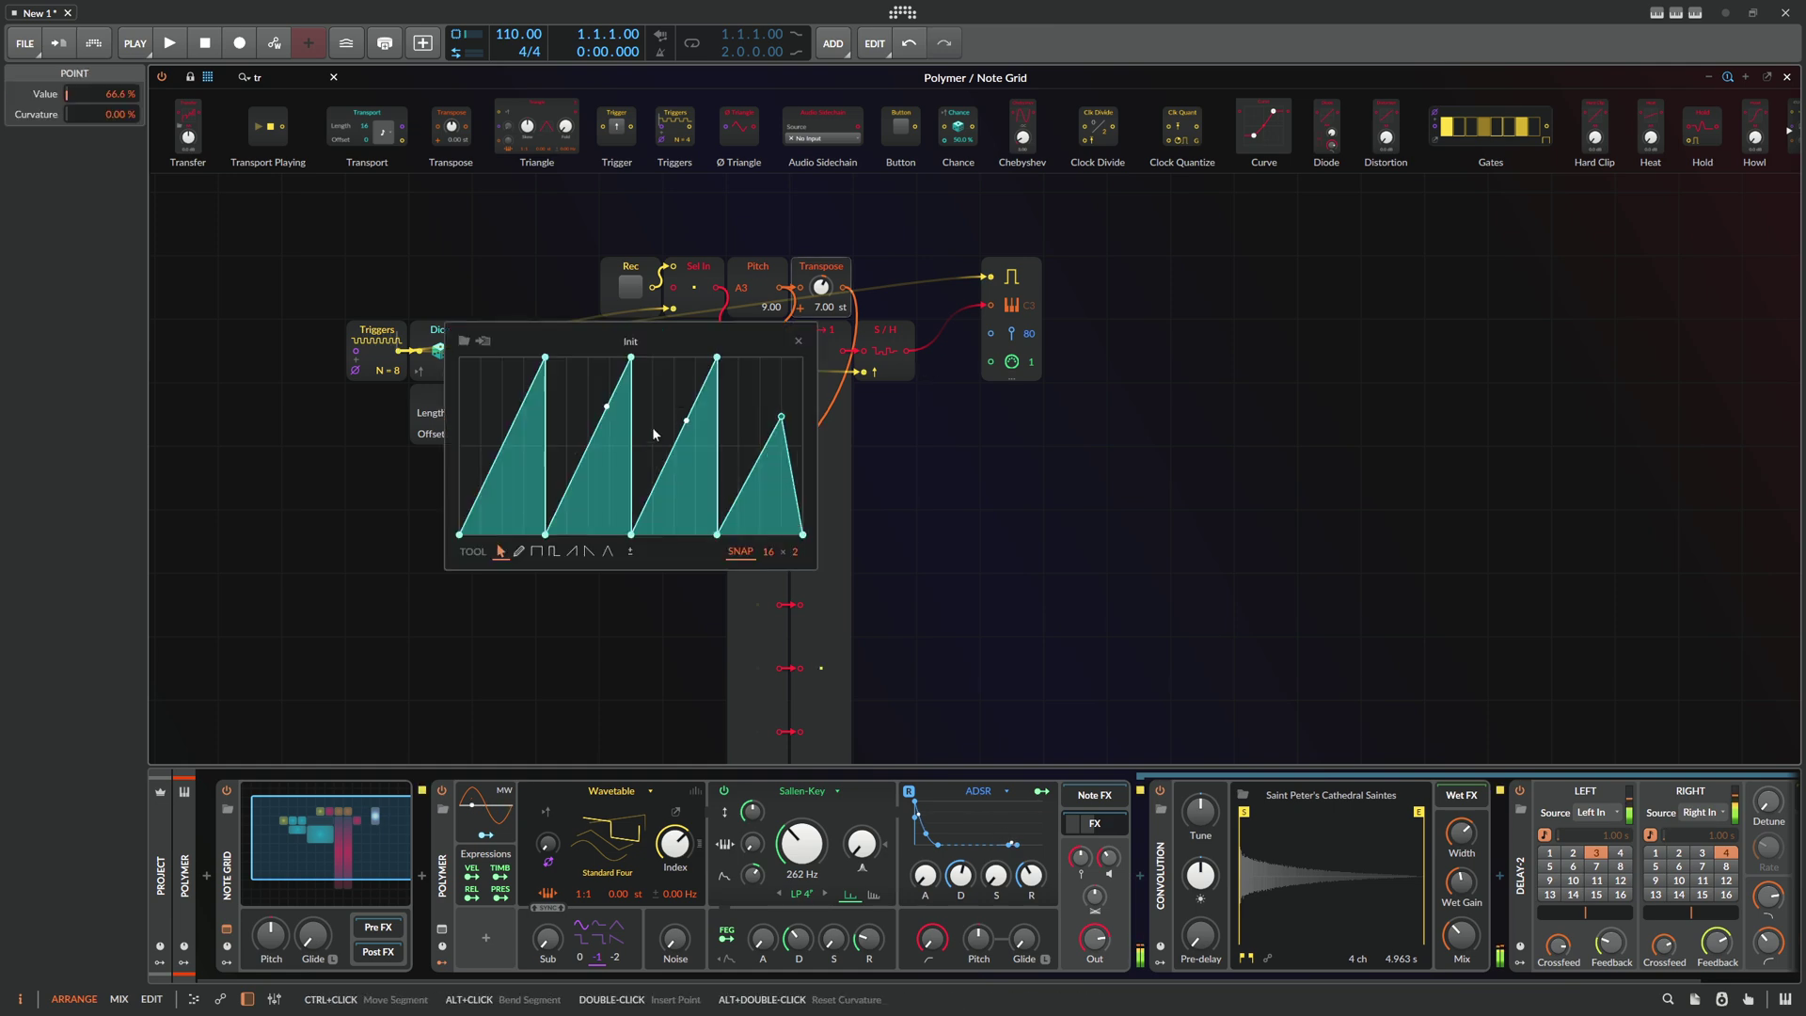
{"action": "left_click_drag", "start_coordinate": [630, 358], "coordinate": [631, 446]}
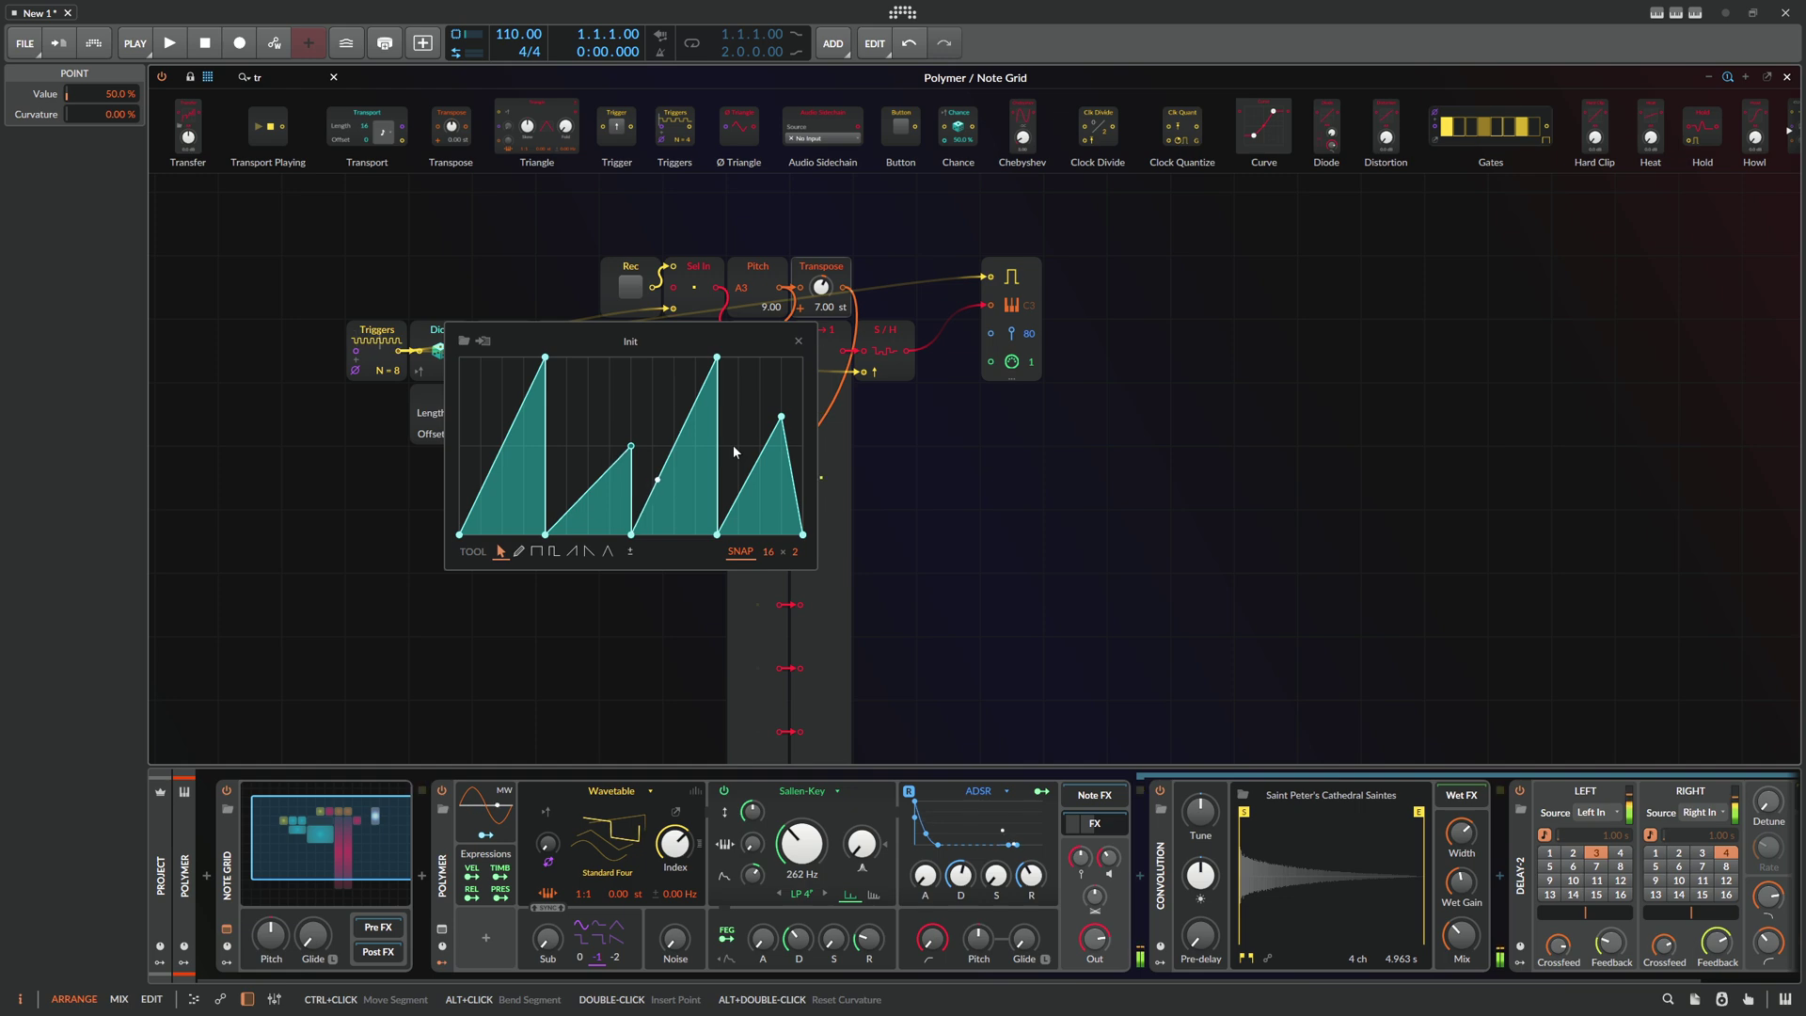
{"action": "left_click_drag", "start_coordinate": [630, 446], "coordinate": [630, 357]}
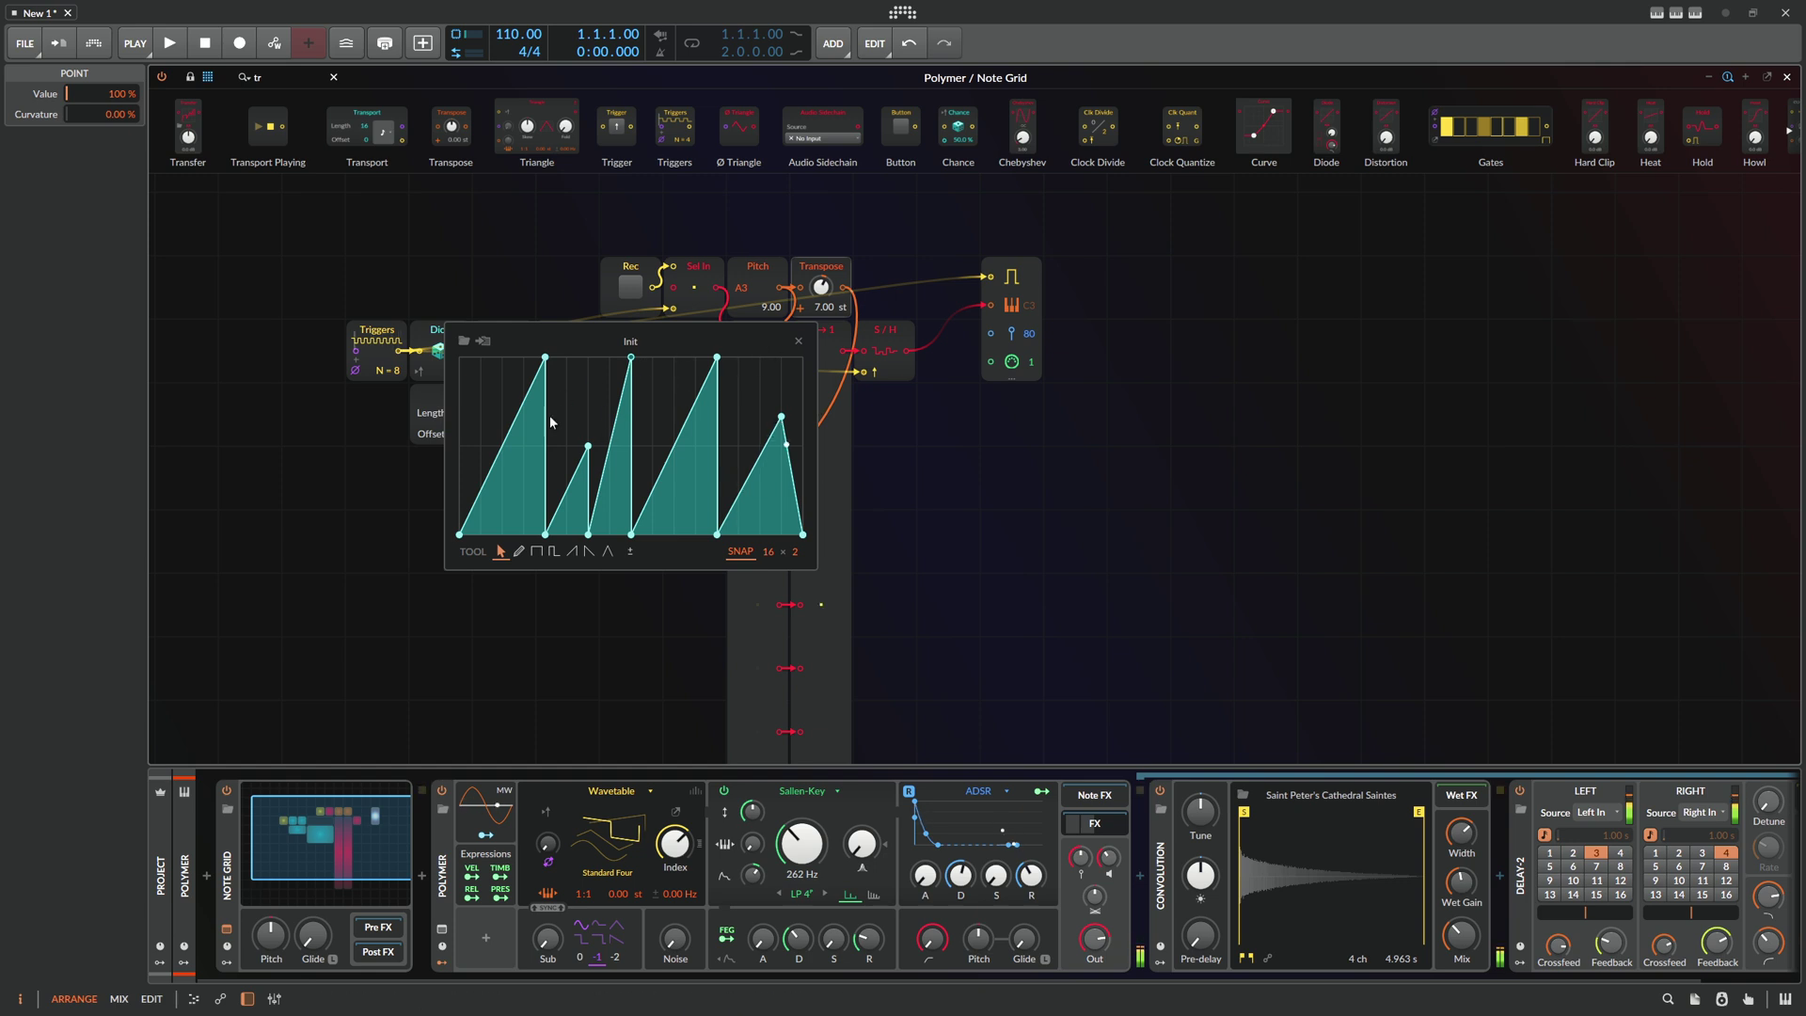
{"action": "left_click", "coordinate": [796, 340]}
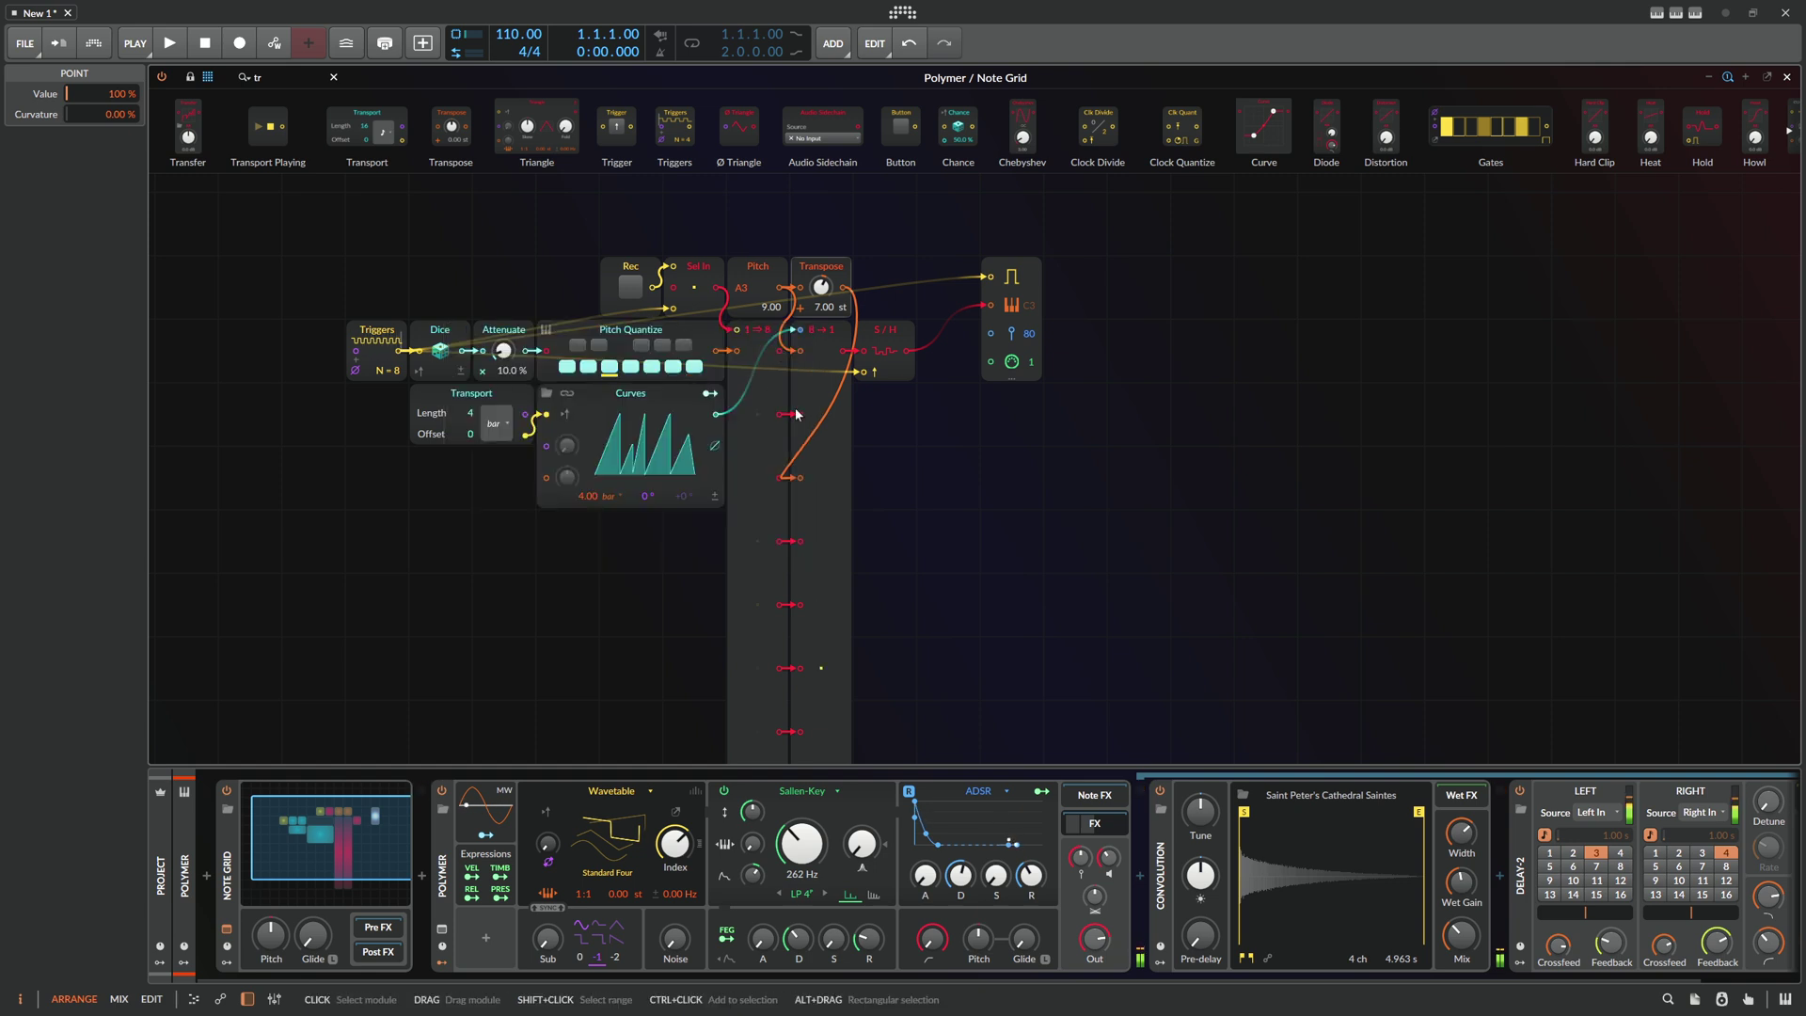
Examine the signals and settings of the Merge, Curves and Sample / Hold modules, including the Curves shape
{"action": "left_click", "coordinate": [824, 423]}
{"action": "scroll", "coordinate": [828, 455], "scroll_direction": "down", "scroll_amount": 2}
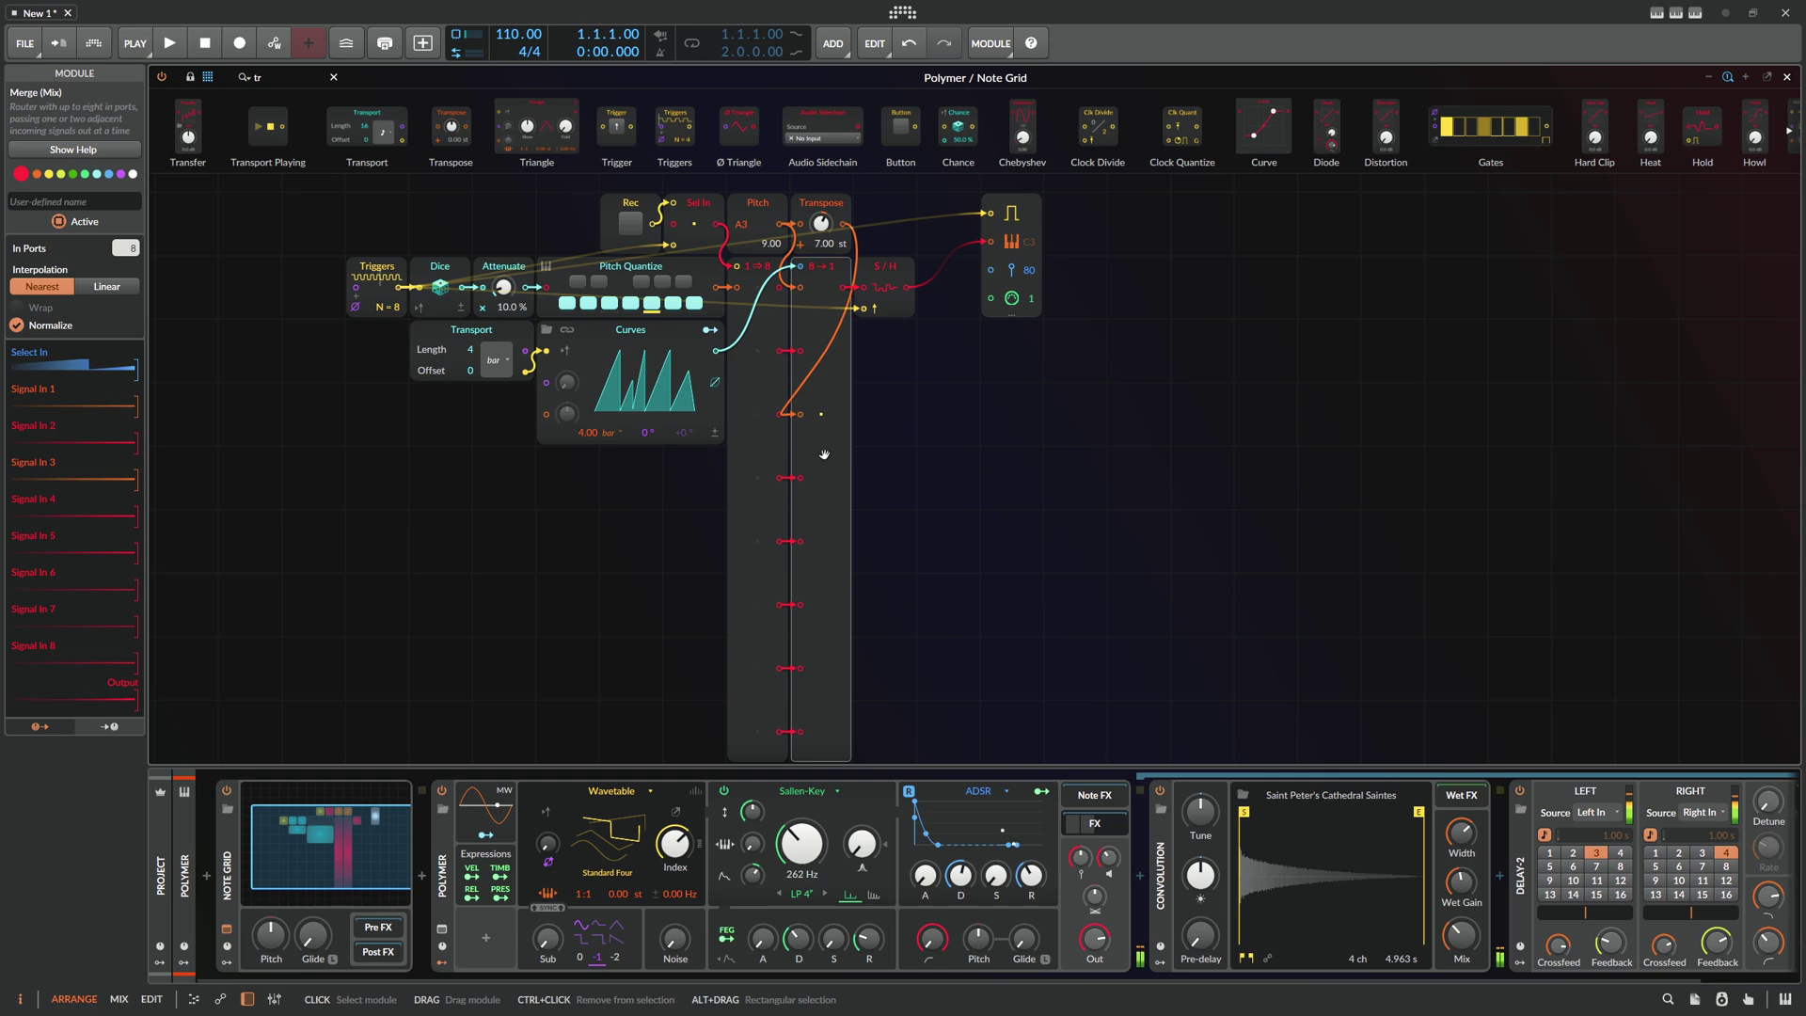
{"action": "left_click", "coordinate": [657, 394]}
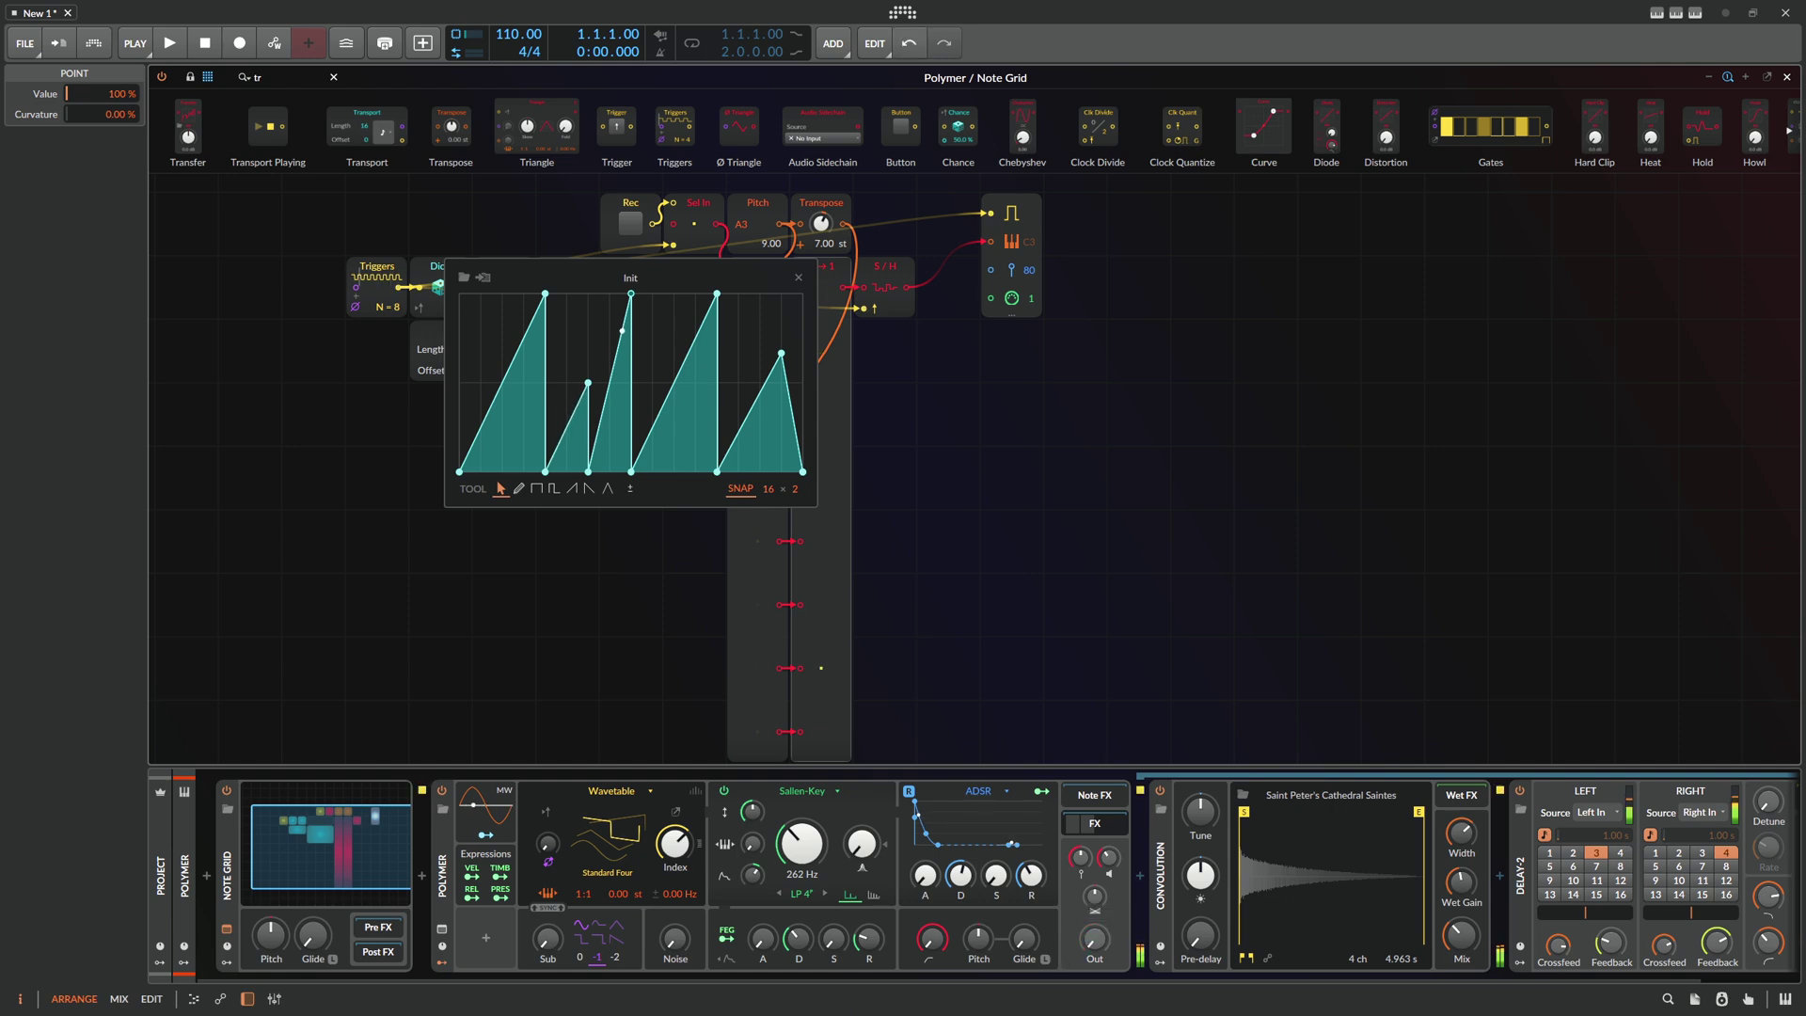
{"action": "left_click", "coordinate": [797, 277]}
{"action": "left_click", "coordinate": [646, 329]}
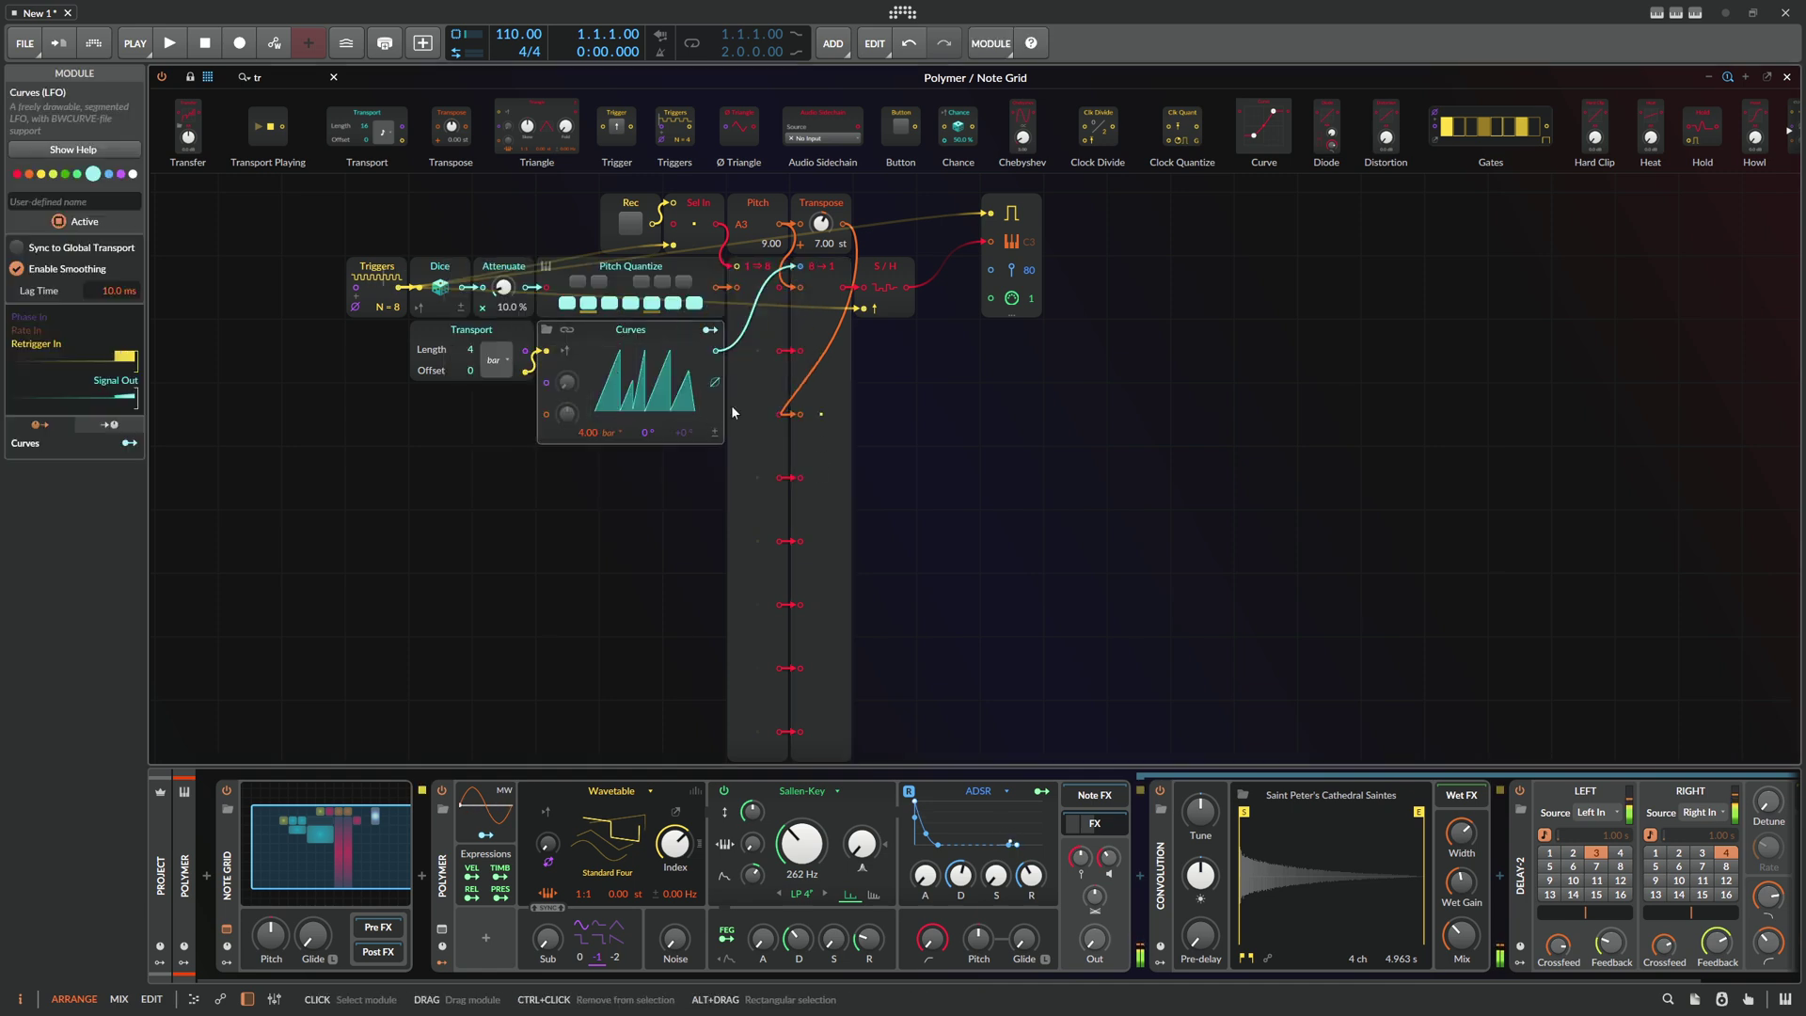
{"action": "scroll", "coordinate": [866, 546], "scroll_direction": "down", "scroll_amount": 1}
{"action": "scroll", "coordinate": [861, 549], "scroll_direction": "up", "scroll_amount": 1}
{"action": "left_click", "coordinate": [895, 290]}
{"action": "scroll", "coordinate": [889, 300], "scroll_direction": "up", "scroll_amount": 1}
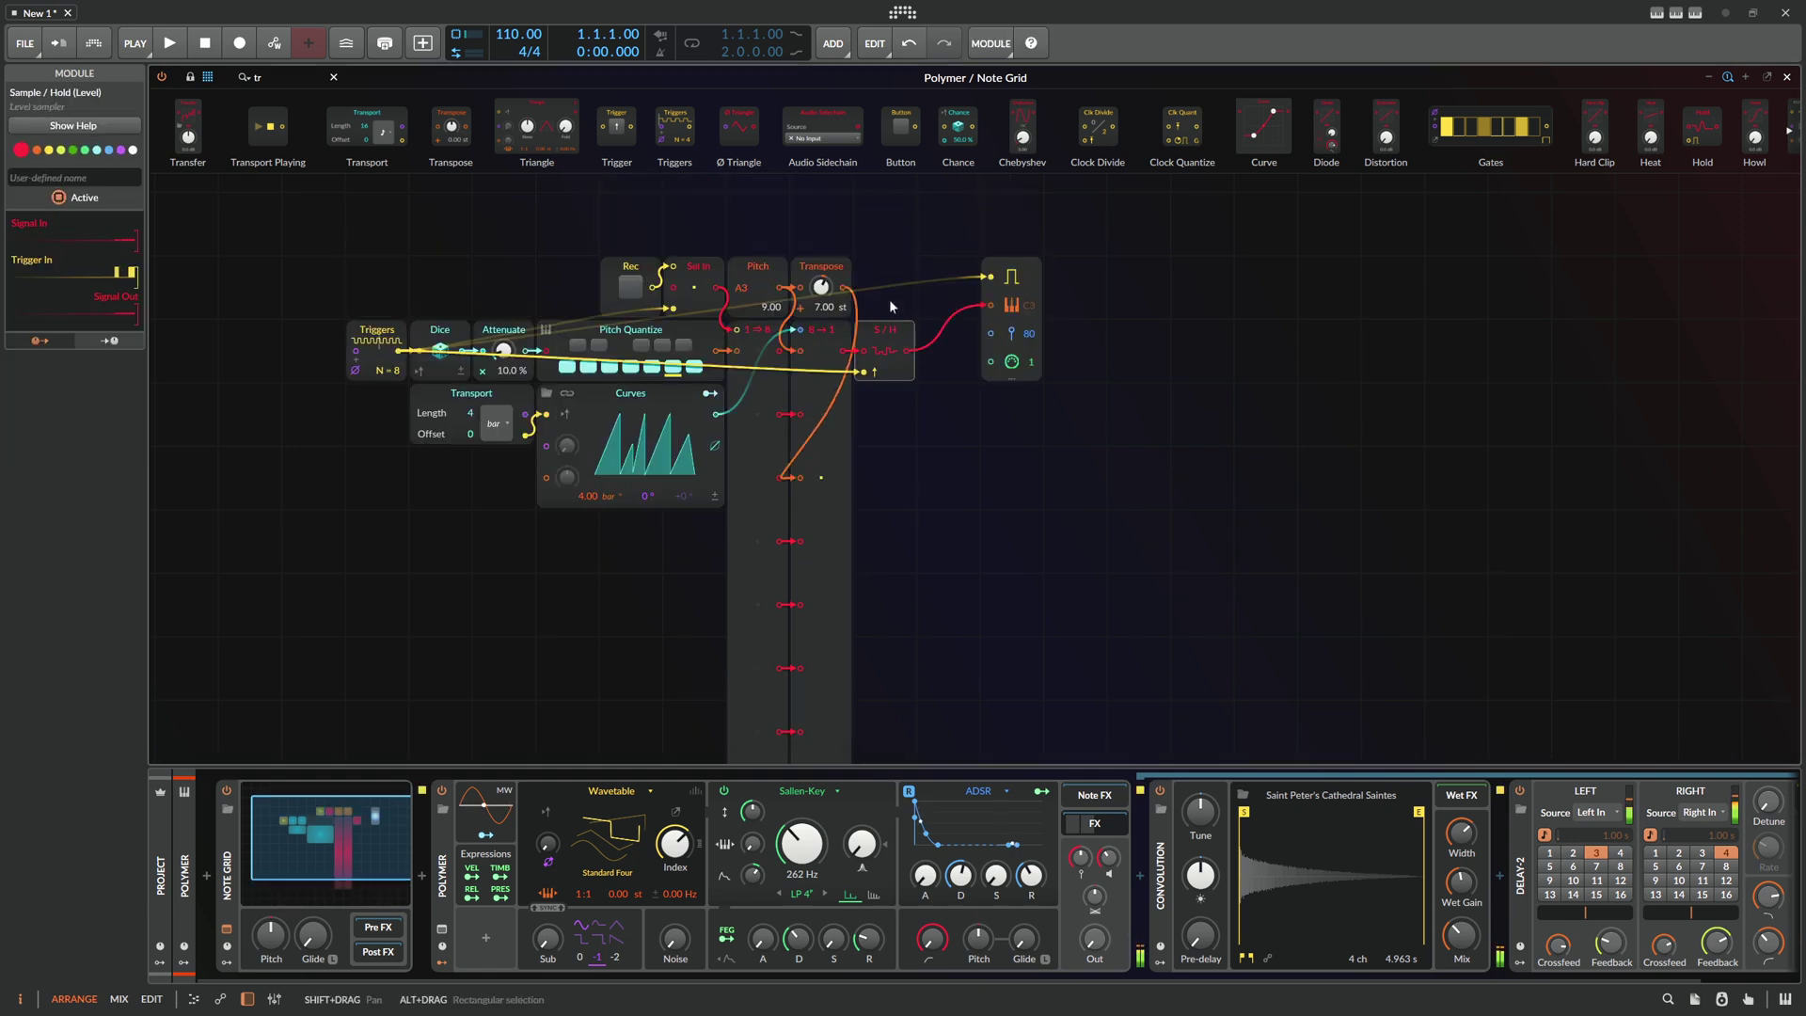
Duplicate the Shift Register and Merge pair beside Note Out and remove the copied pitch cables from its signal inputs
{"action": "scroll", "coordinate": [889, 299], "scroll_direction": "down", "scroll_amount": 1}
{"action": "left_click_drag", "start_coordinate": [919, 483], "coordinate": [1086, 525]}
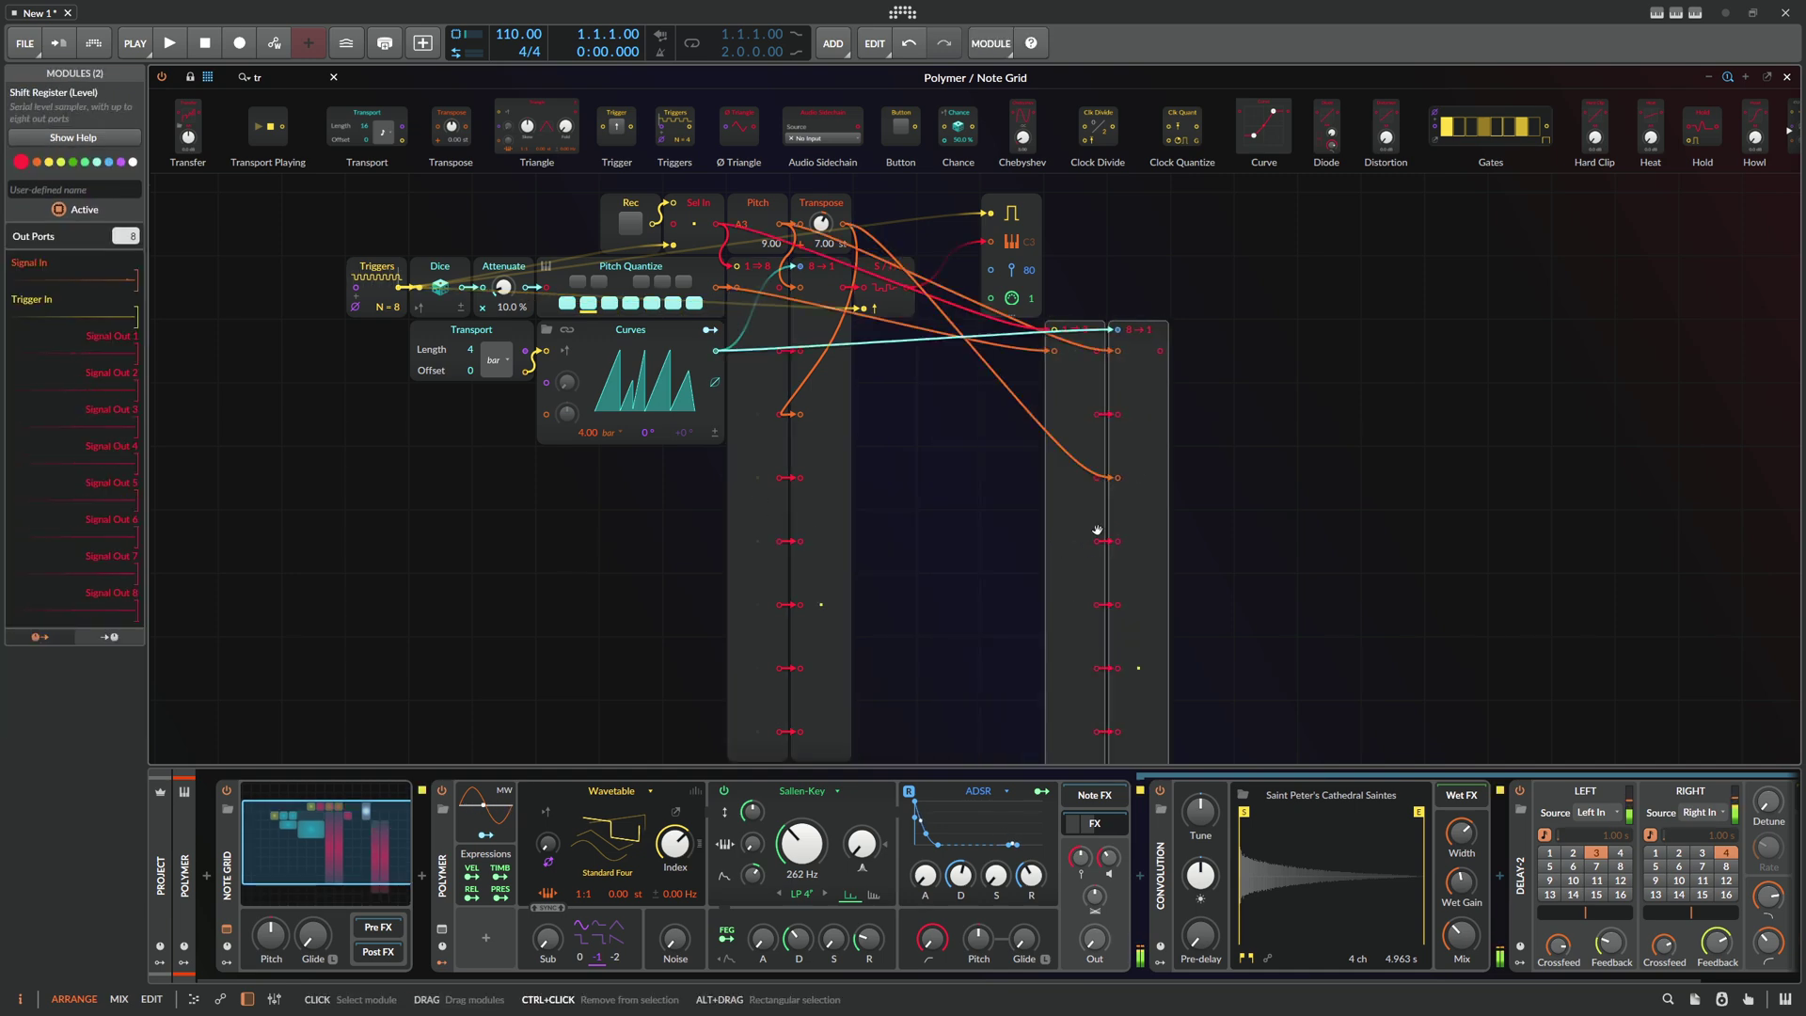
{"action": "double_click", "coordinate": [1117, 478]}
{"action": "double_click", "coordinate": [1116, 351]}
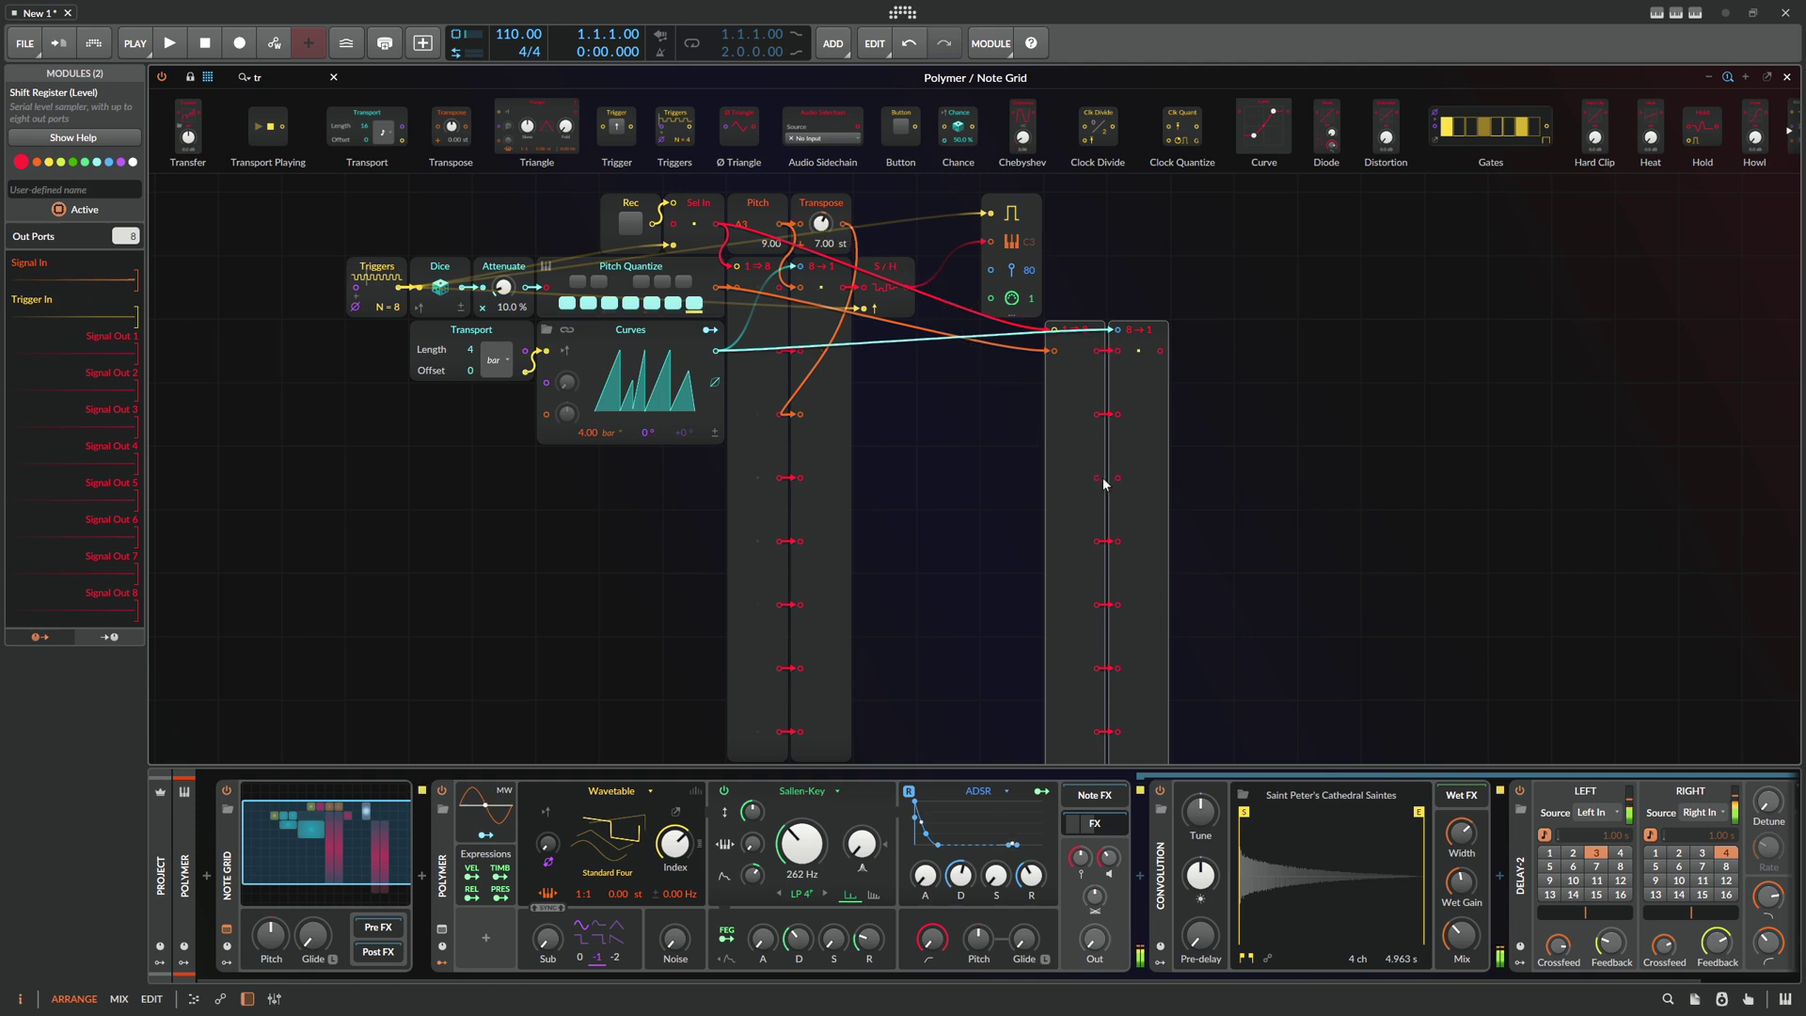
{"action": "double_click", "coordinate": [1052, 351]}
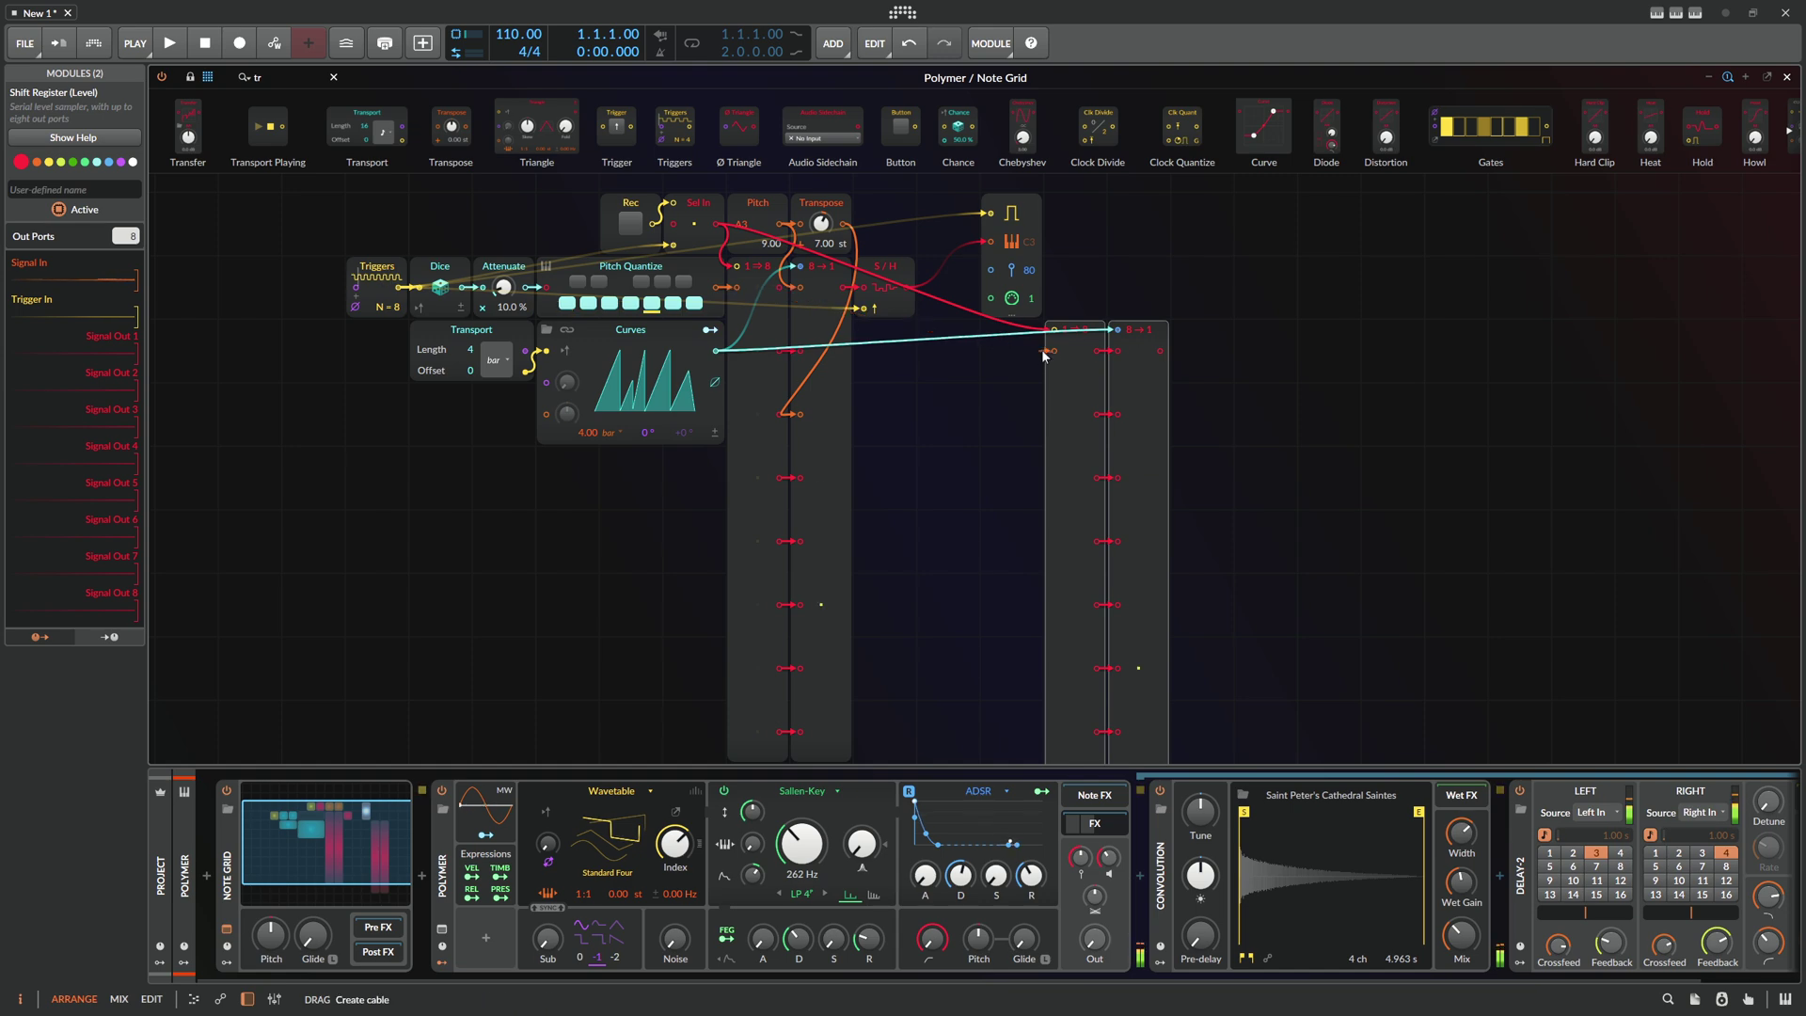
Duplicate the Dice module below Transport and connect its output to the copied Shift Register's signal input
{"action": "left_click", "coordinate": [658, 272]}
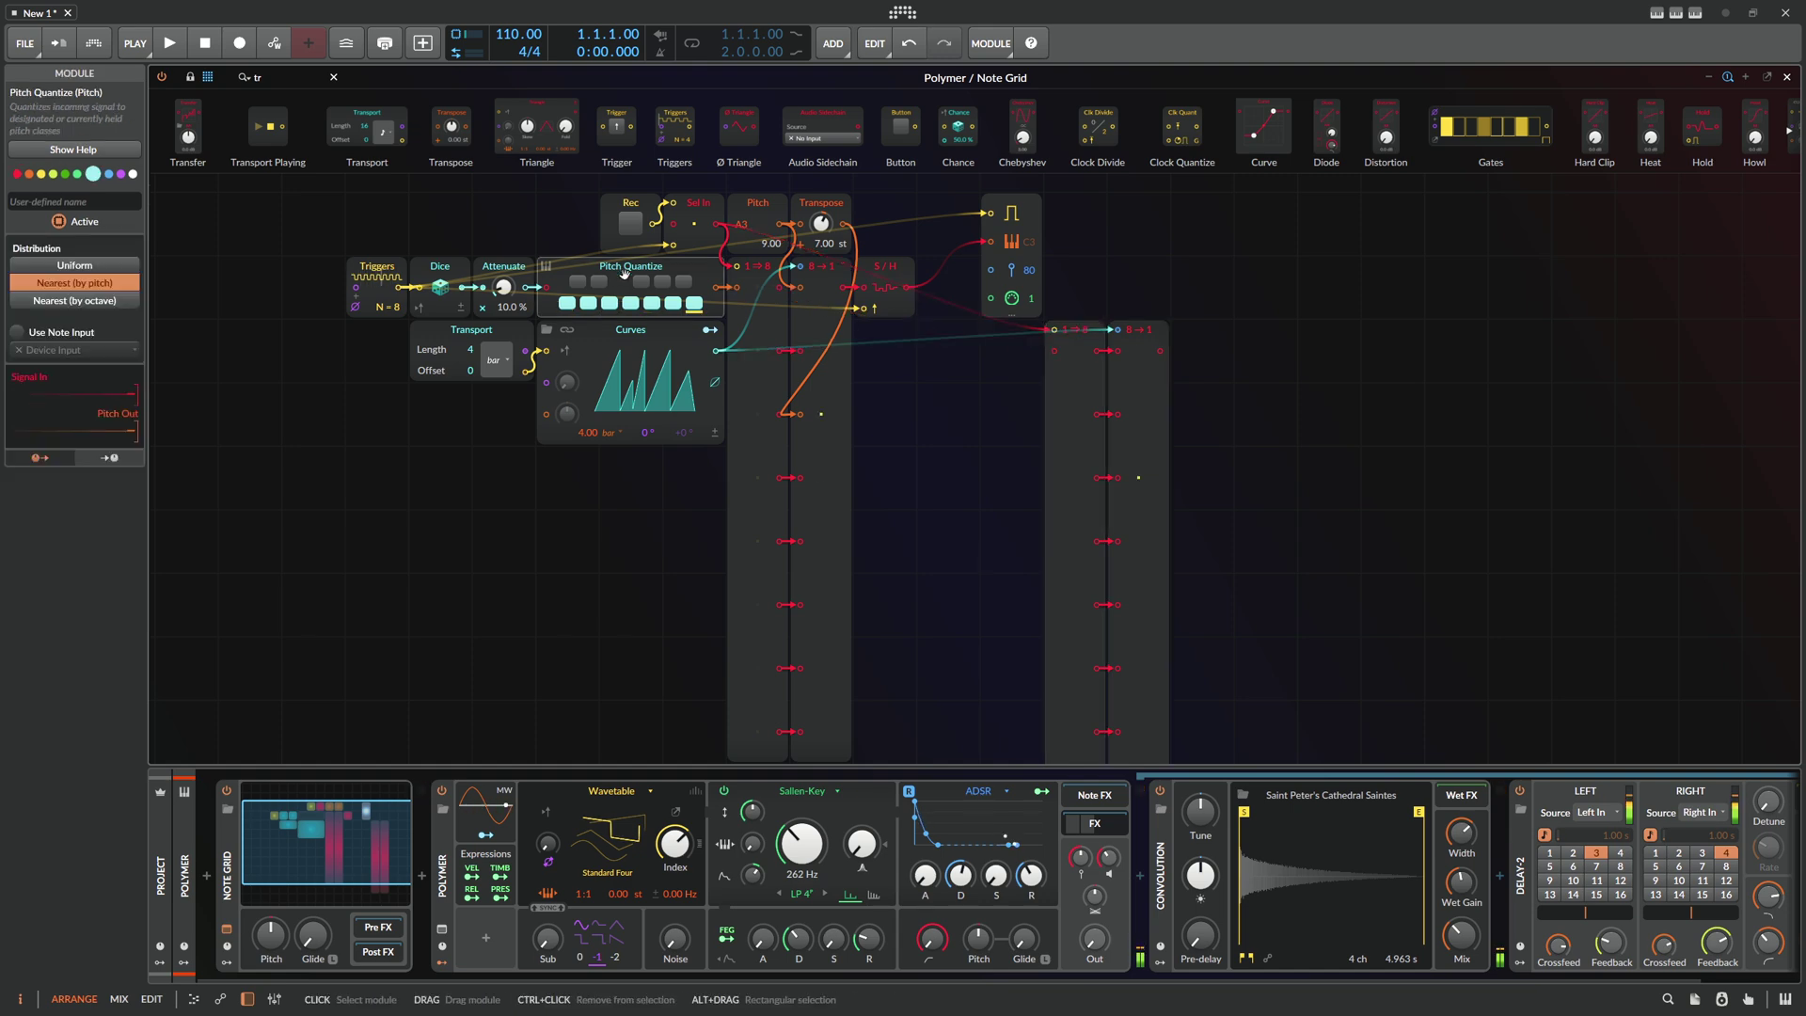
{"action": "left_click", "coordinate": [449, 268]}
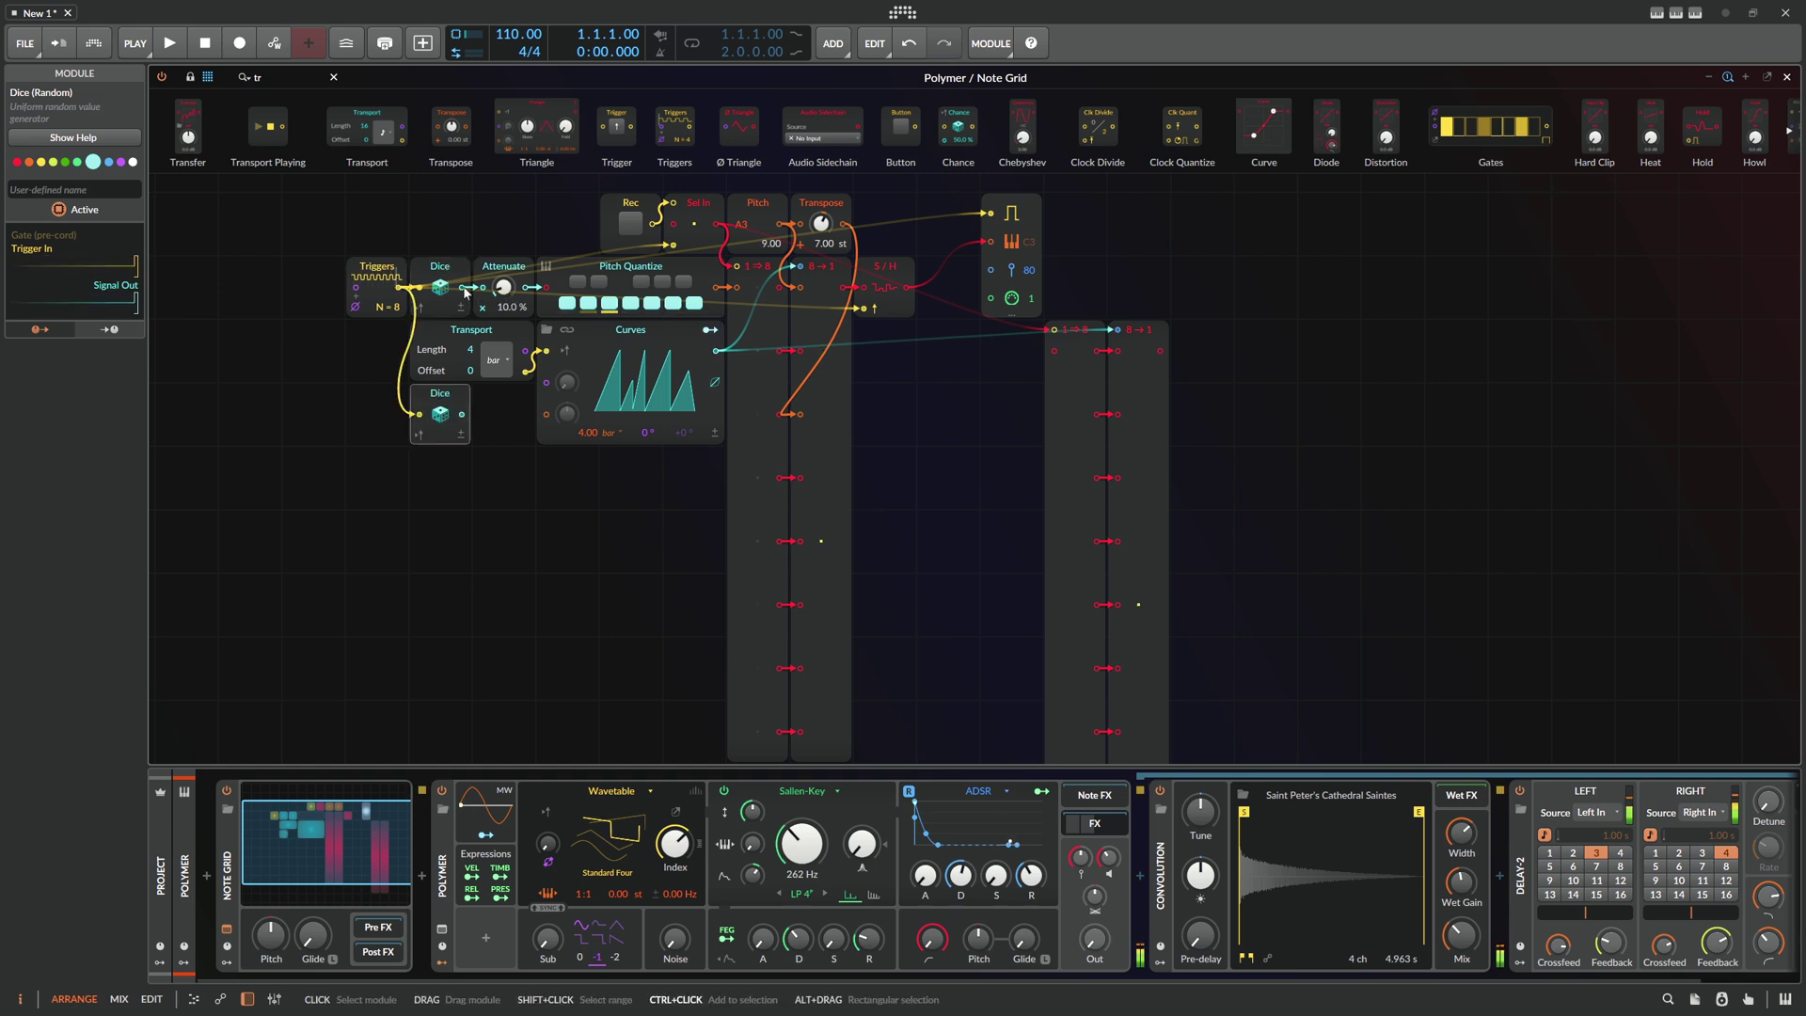
{"action": "key", "text": "ctrl+d"}
{"action": "left_click_drag", "start_coordinate": [461, 414], "coordinate": [1054, 351]}
Name the new Dice module "Vel" and the Shift Register it feeds "vel"
{"action": "left_click", "coordinate": [89, 188]}
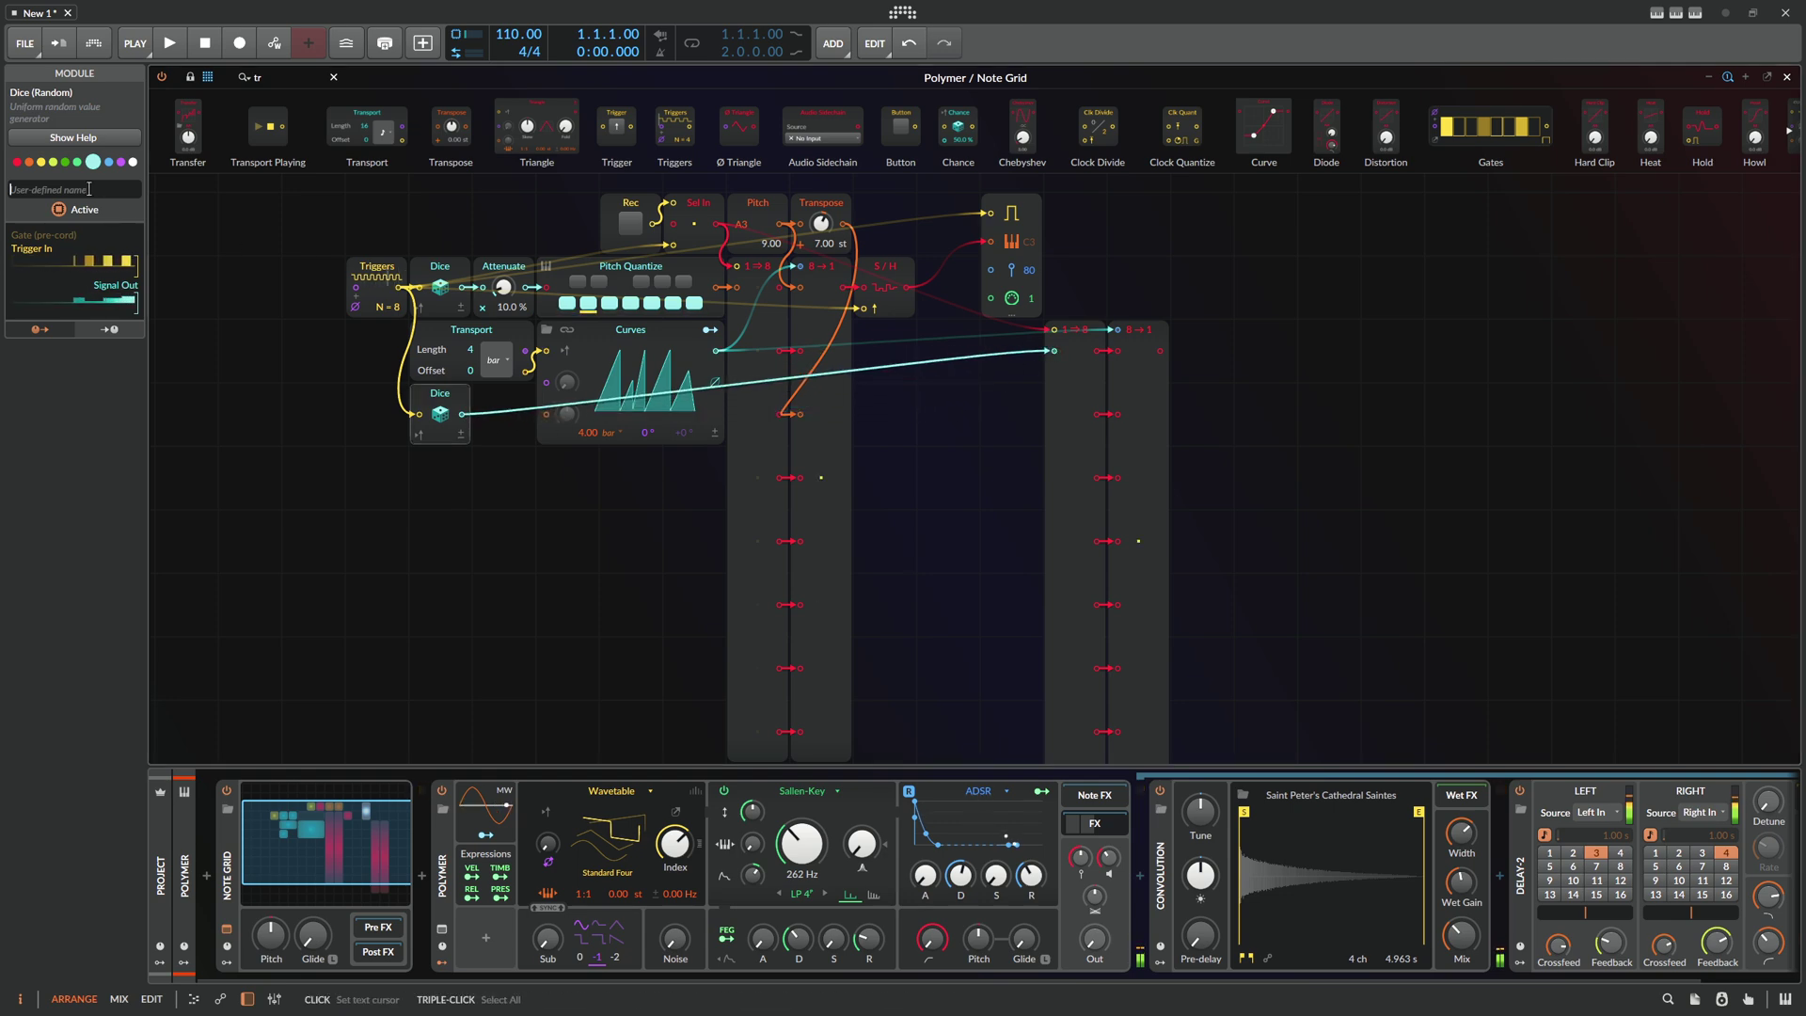
{"action": "type", "text": "Vel"}
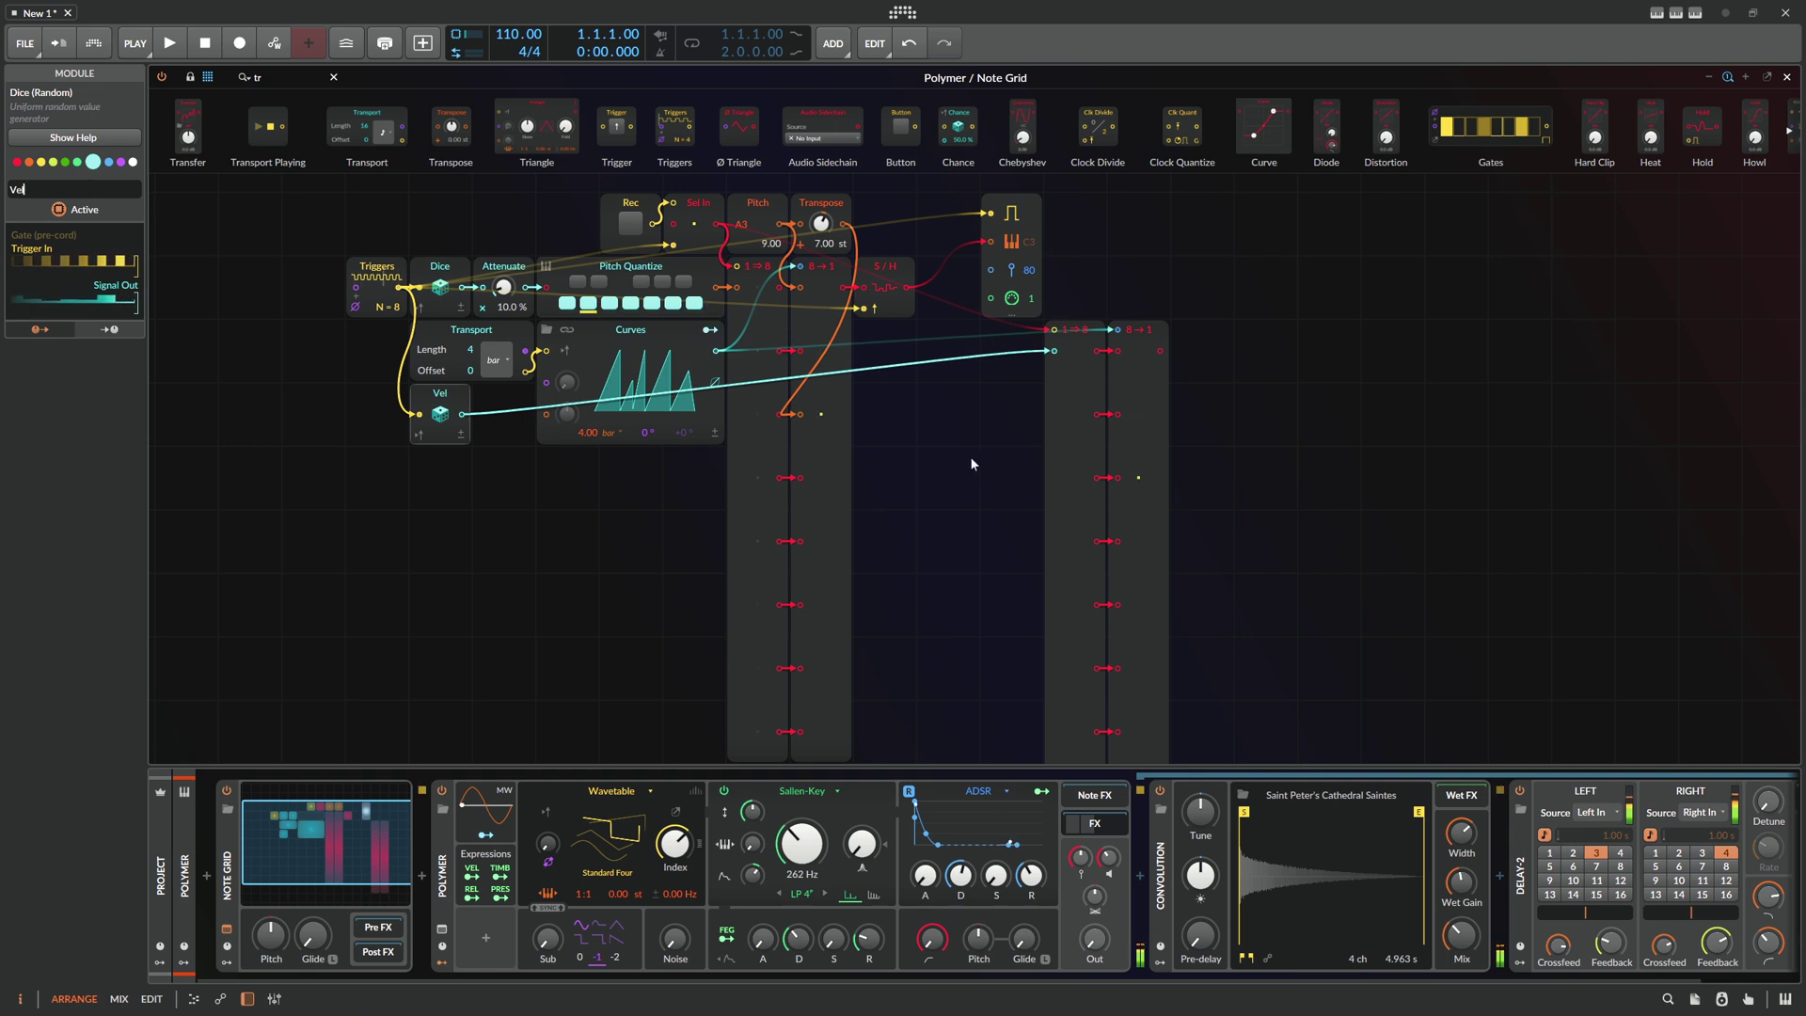
{"action": "left_click", "coordinate": [972, 464]}
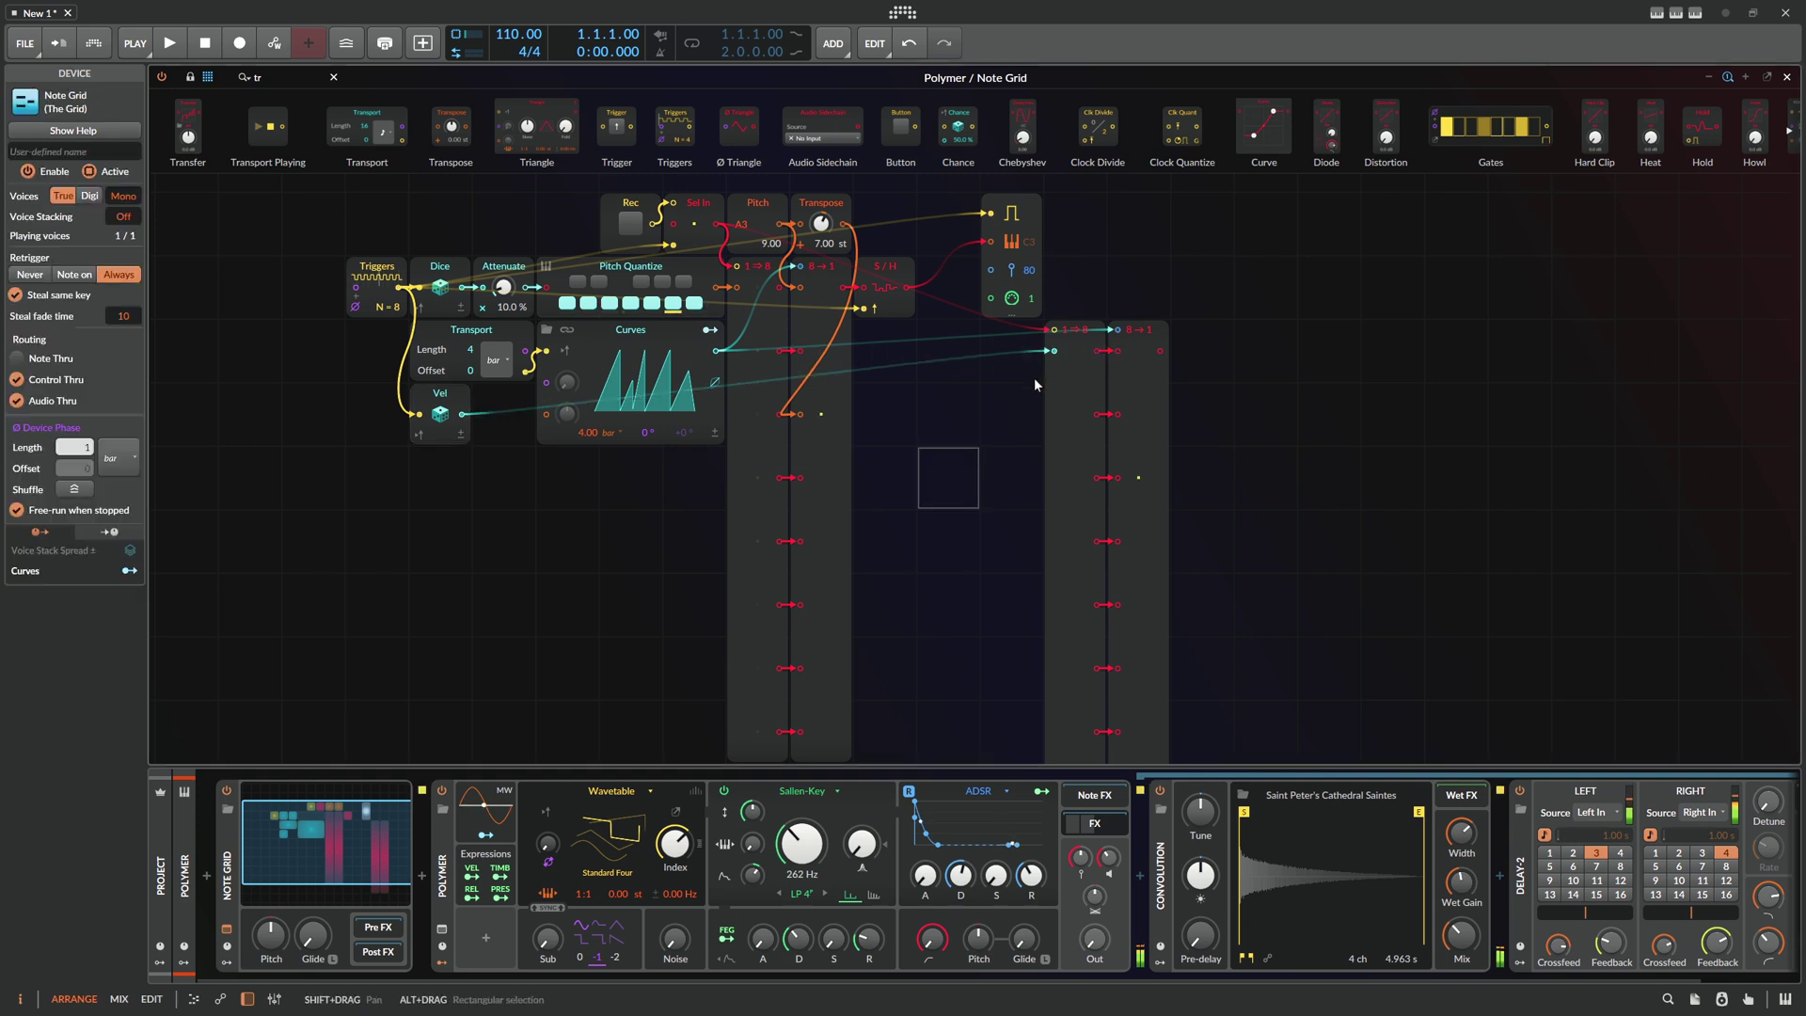
{"action": "scroll", "coordinate": [1051, 426], "scroll_direction": "down", "scroll_amount": 1}
{"action": "left_click", "coordinate": [1075, 432]}
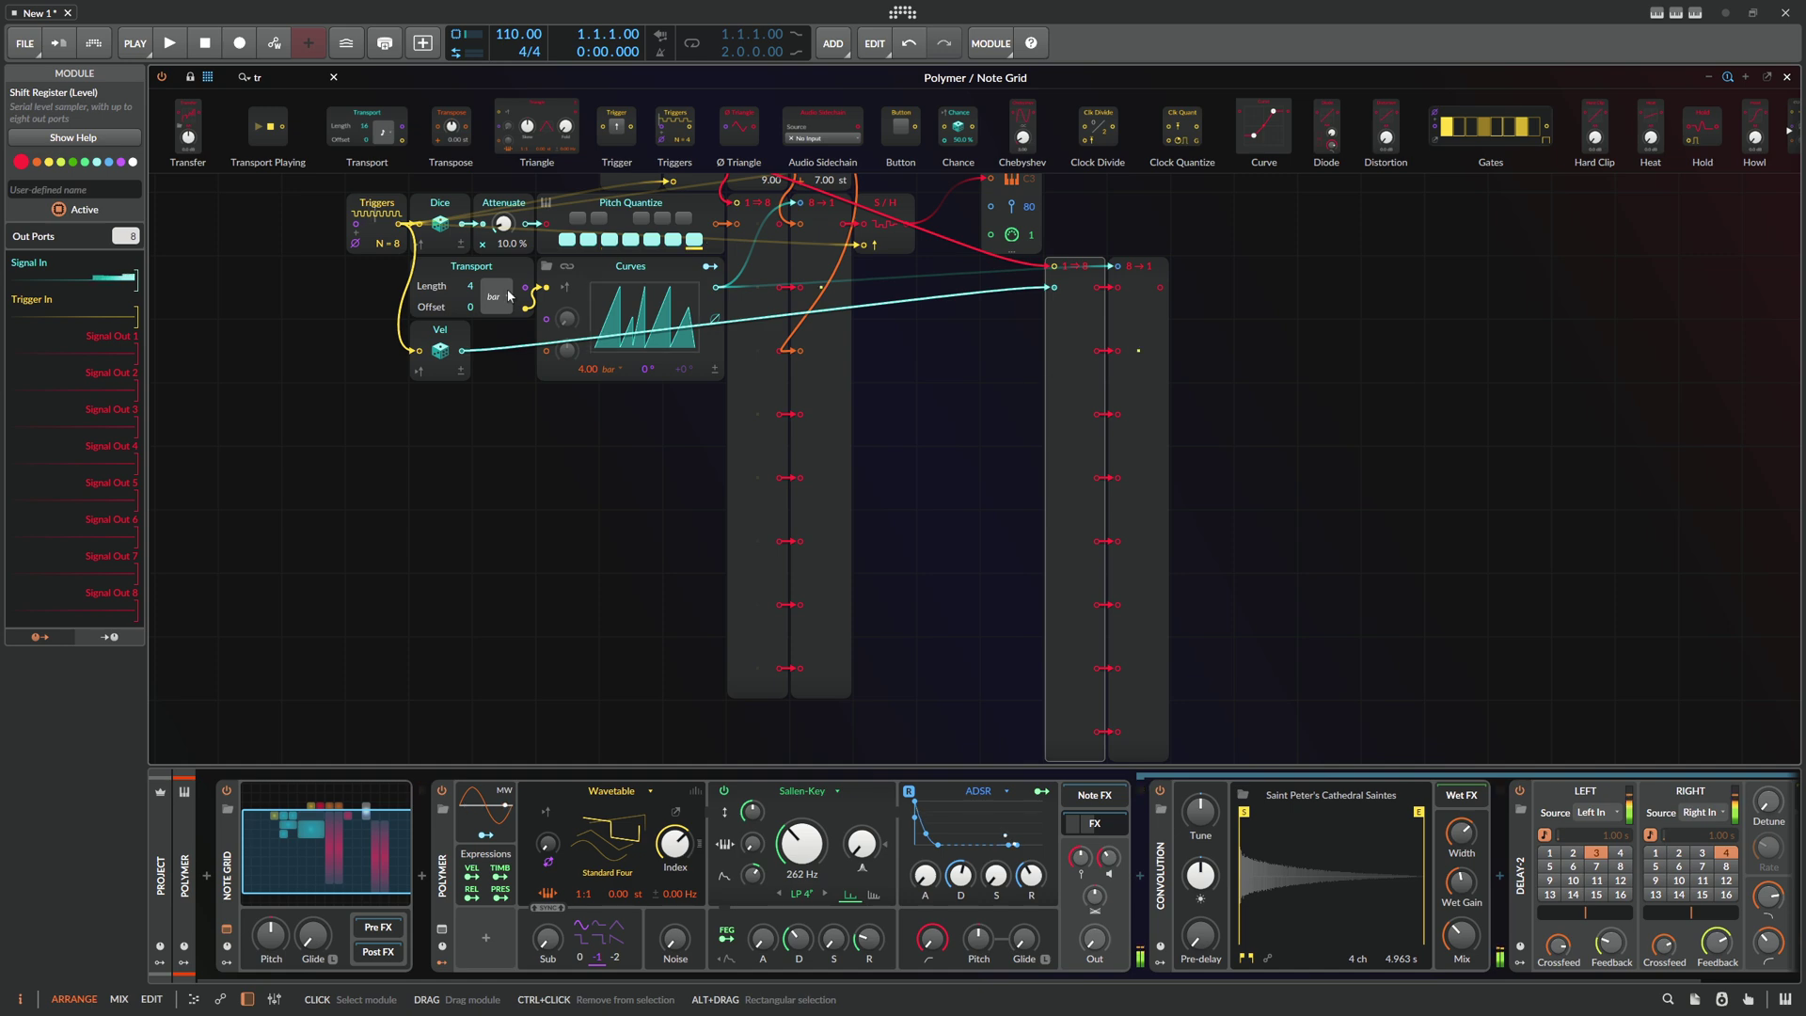
{"action": "left_click", "coordinate": [104, 191]}
{"action": "type", "text": "S"}
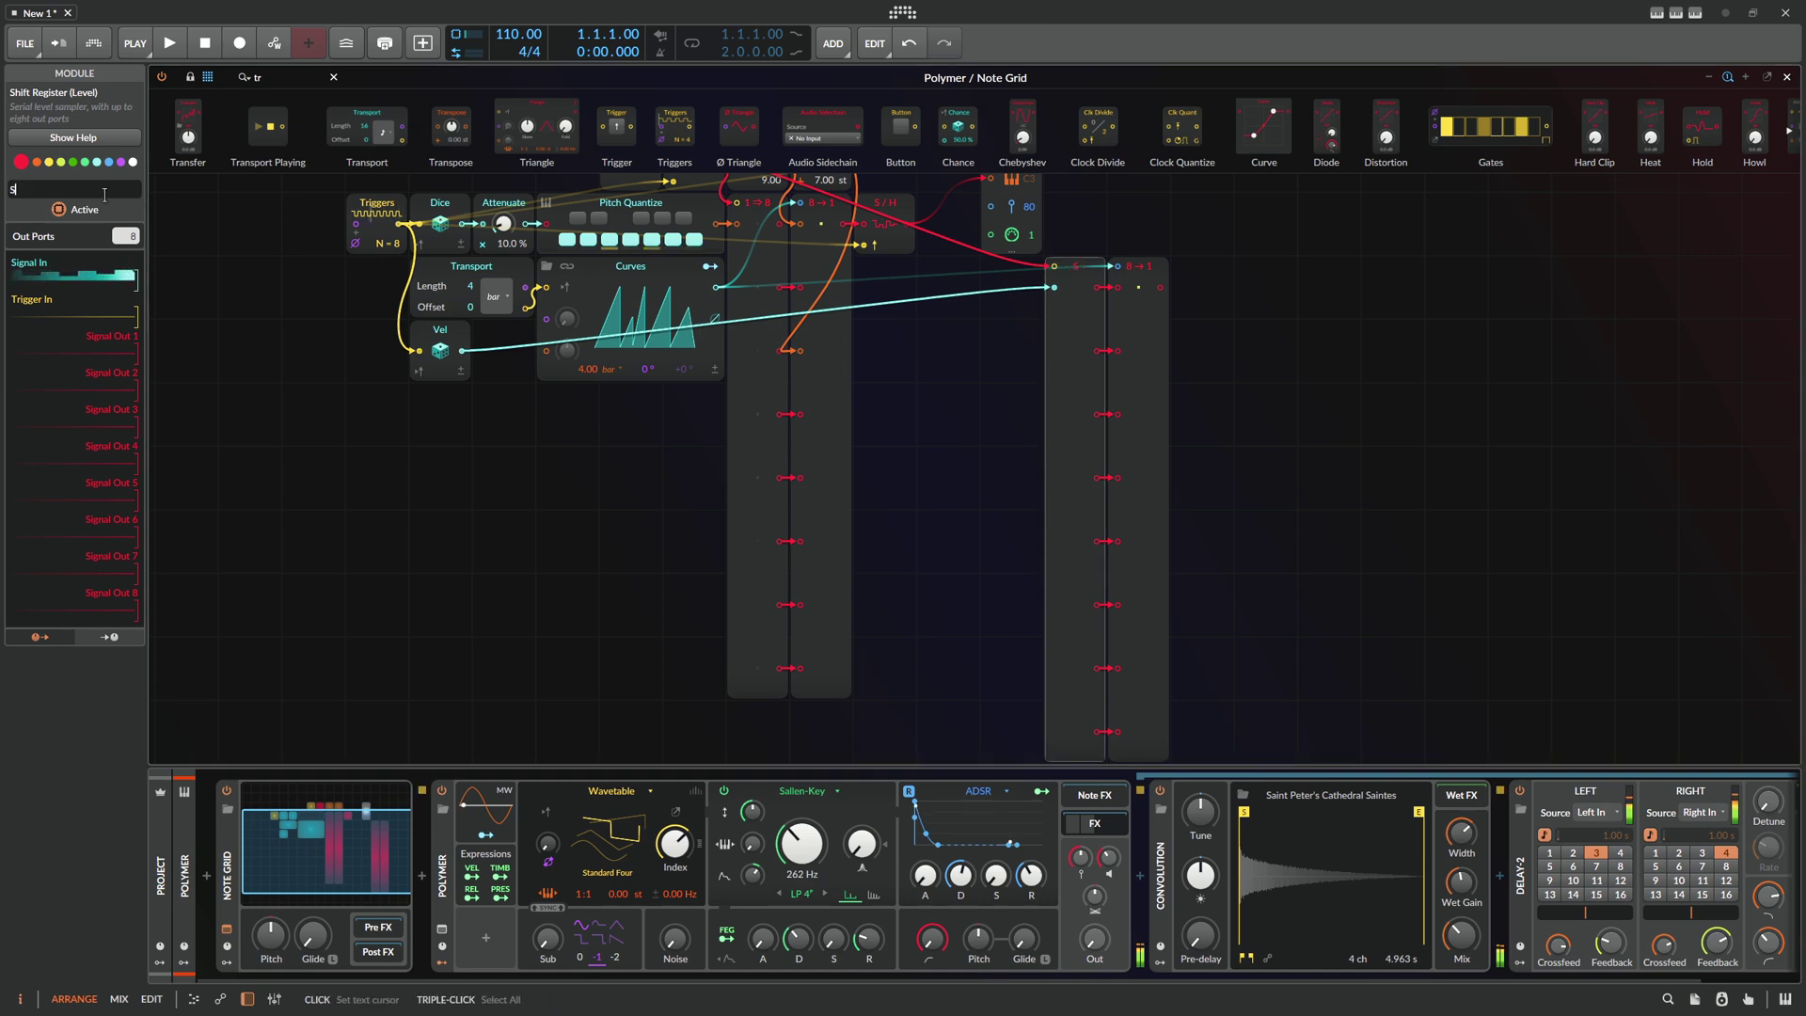
{"action": "key", "text": "BackSpace"}
{"action": "type", "text": "vel"}
Duplicate the vel Shift Register and Merge pair and place the copy alongside it at the same height
{"action": "left_click_drag", "start_coordinate": [1261, 593], "coordinate": [1068, 516]}
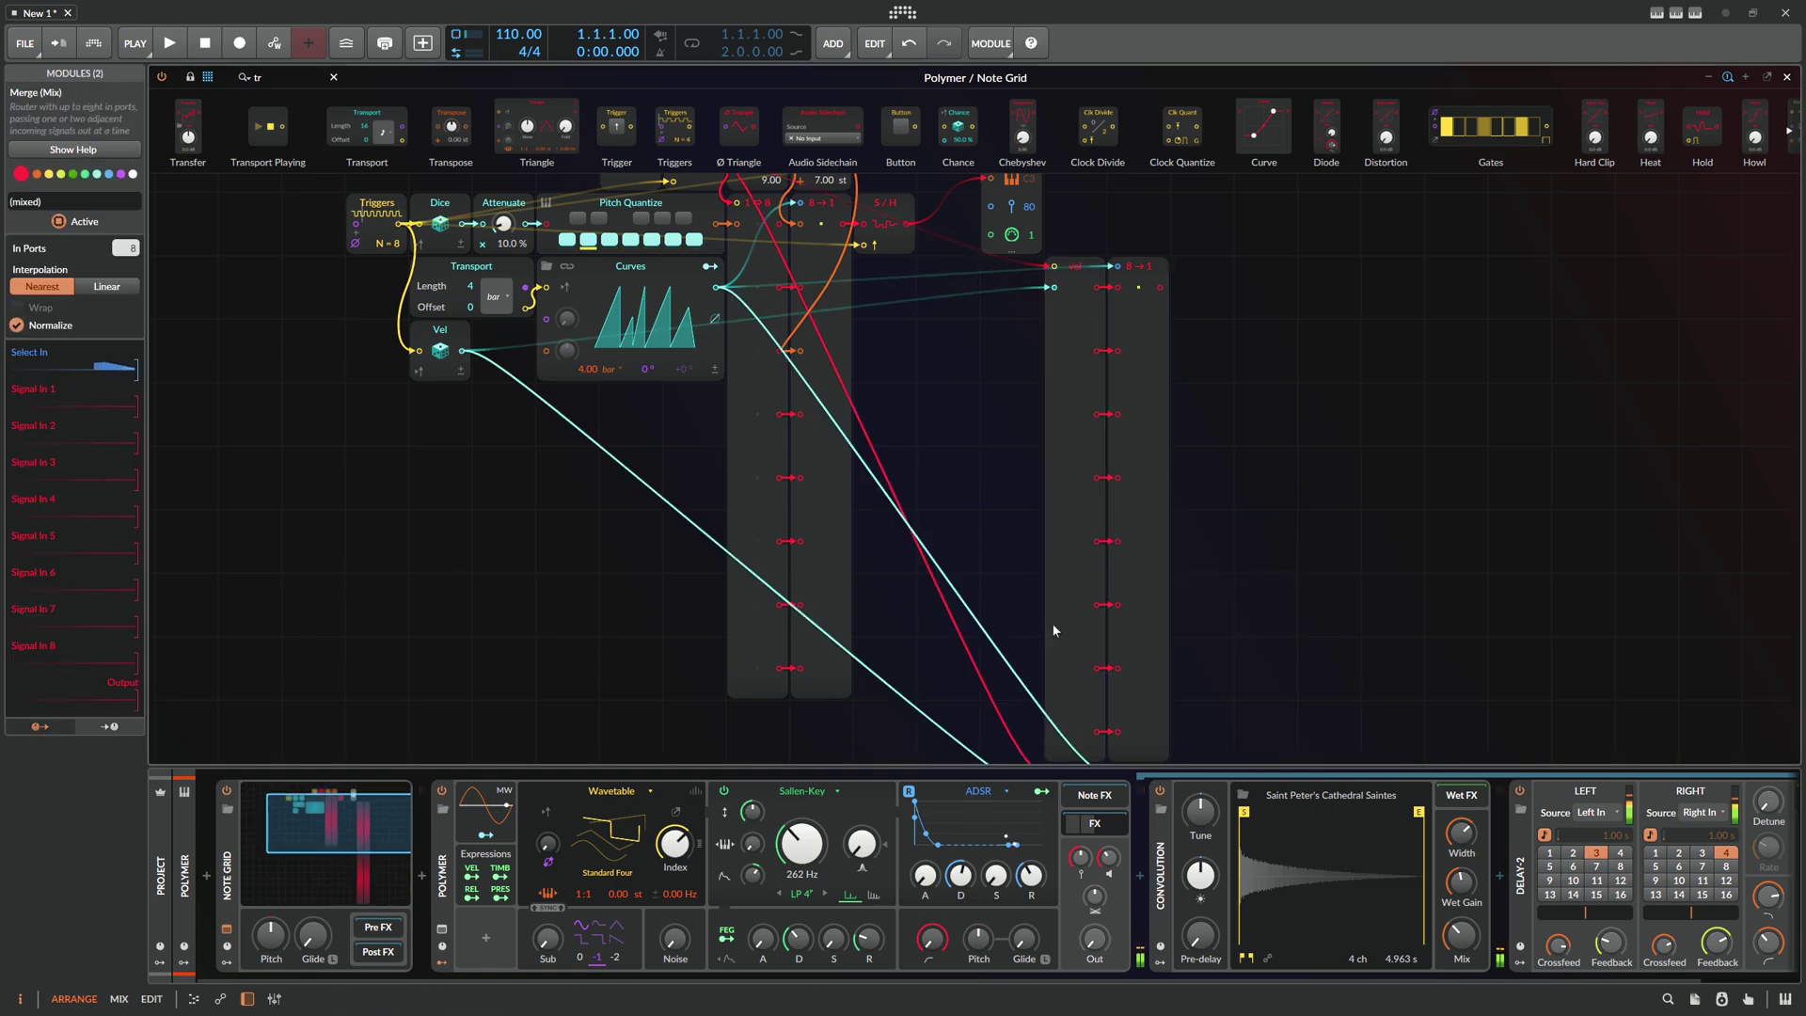
{"action": "scroll", "coordinate": [1052, 623], "scroll_direction": "down", "scroll_amount": 3}
{"action": "left_click_drag", "start_coordinate": [1062, 680], "coordinate": [1226, 302]}
{"action": "scroll", "coordinate": [1215, 367], "scroll_direction": "up", "scroll_amount": 4}
{"action": "left_click_drag", "start_coordinate": [1201, 500], "coordinate": [1245, 435]}
Duplicate the Vel Dice module and connect the copy's output to the third Shift Register's signal input
{"action": "left_click", "coordinate": [444, 402]}
{"action": "key", "text": "ctrl+d"}
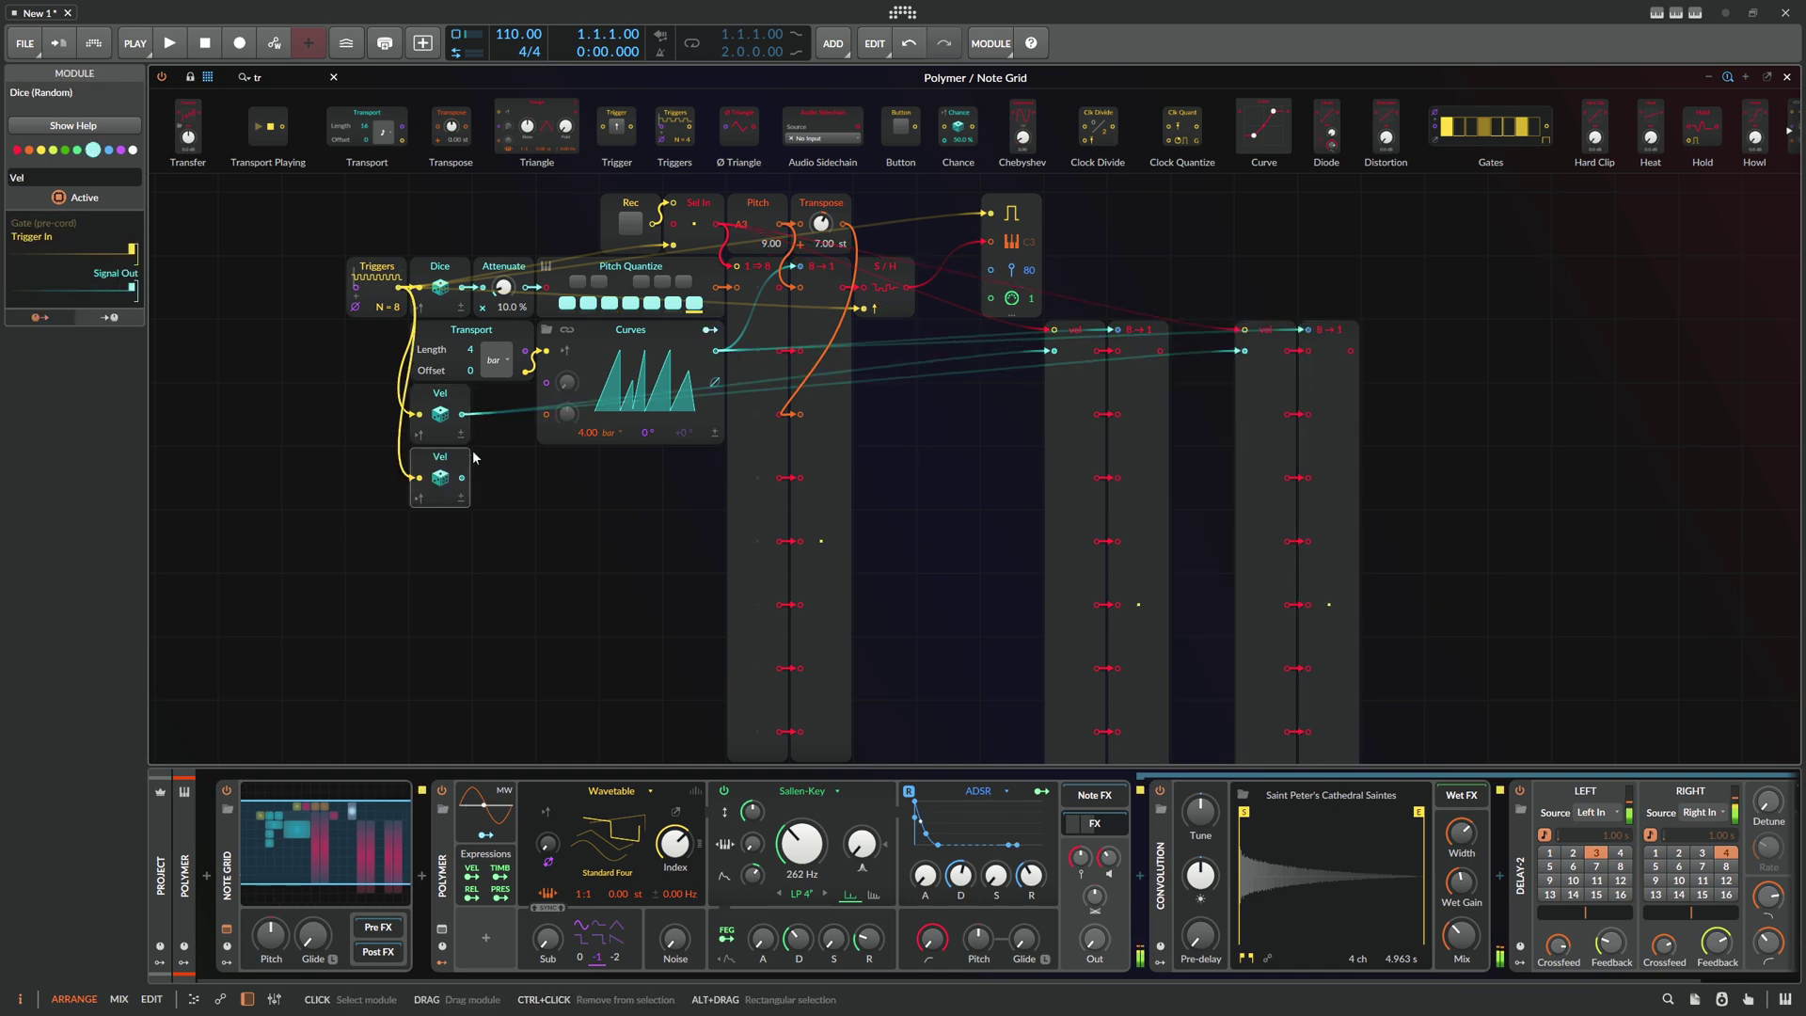
{"action": "left_click_drag", "start_coordinate": [462, 478], "coordinate": [1244, 351]}
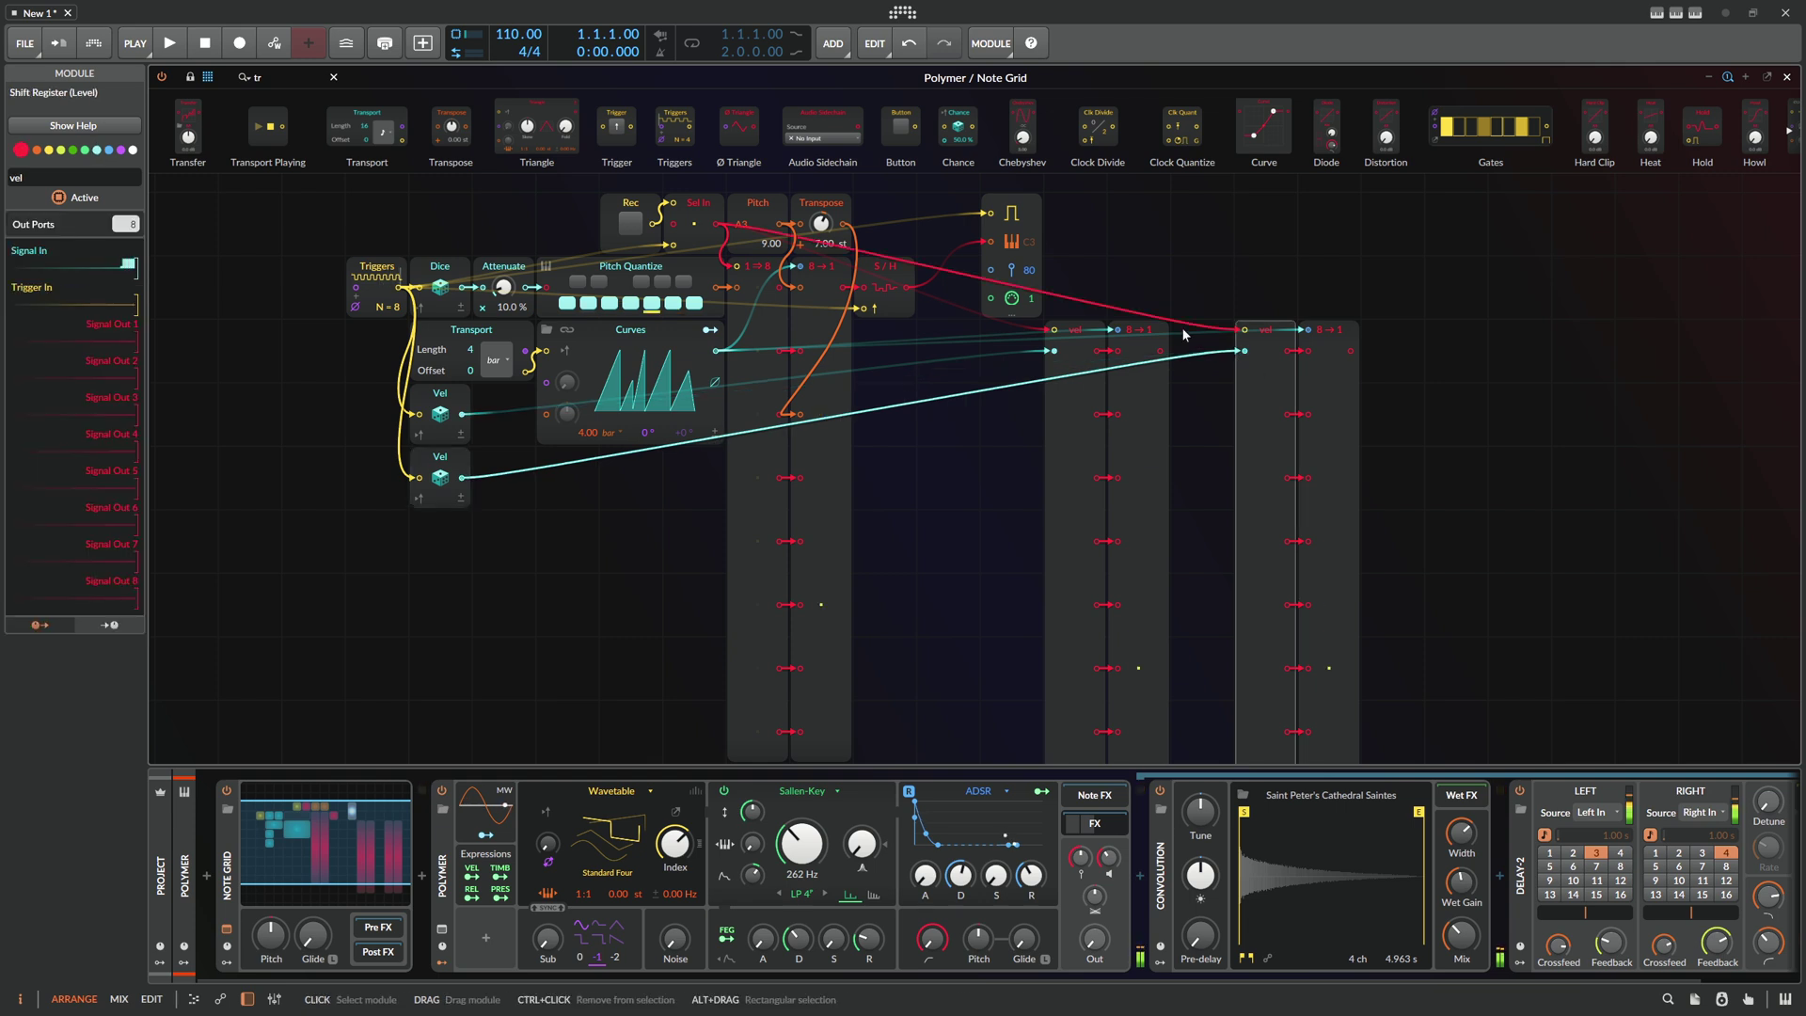
Rename the third Shift Register "timbre" and the Dice module feeding it "Timbre"
{"action": "left_click", "coordinate": [8, 179]}
{"action": "key", "text": "BackSpace"}
{"action": "key", "text": "Return"}
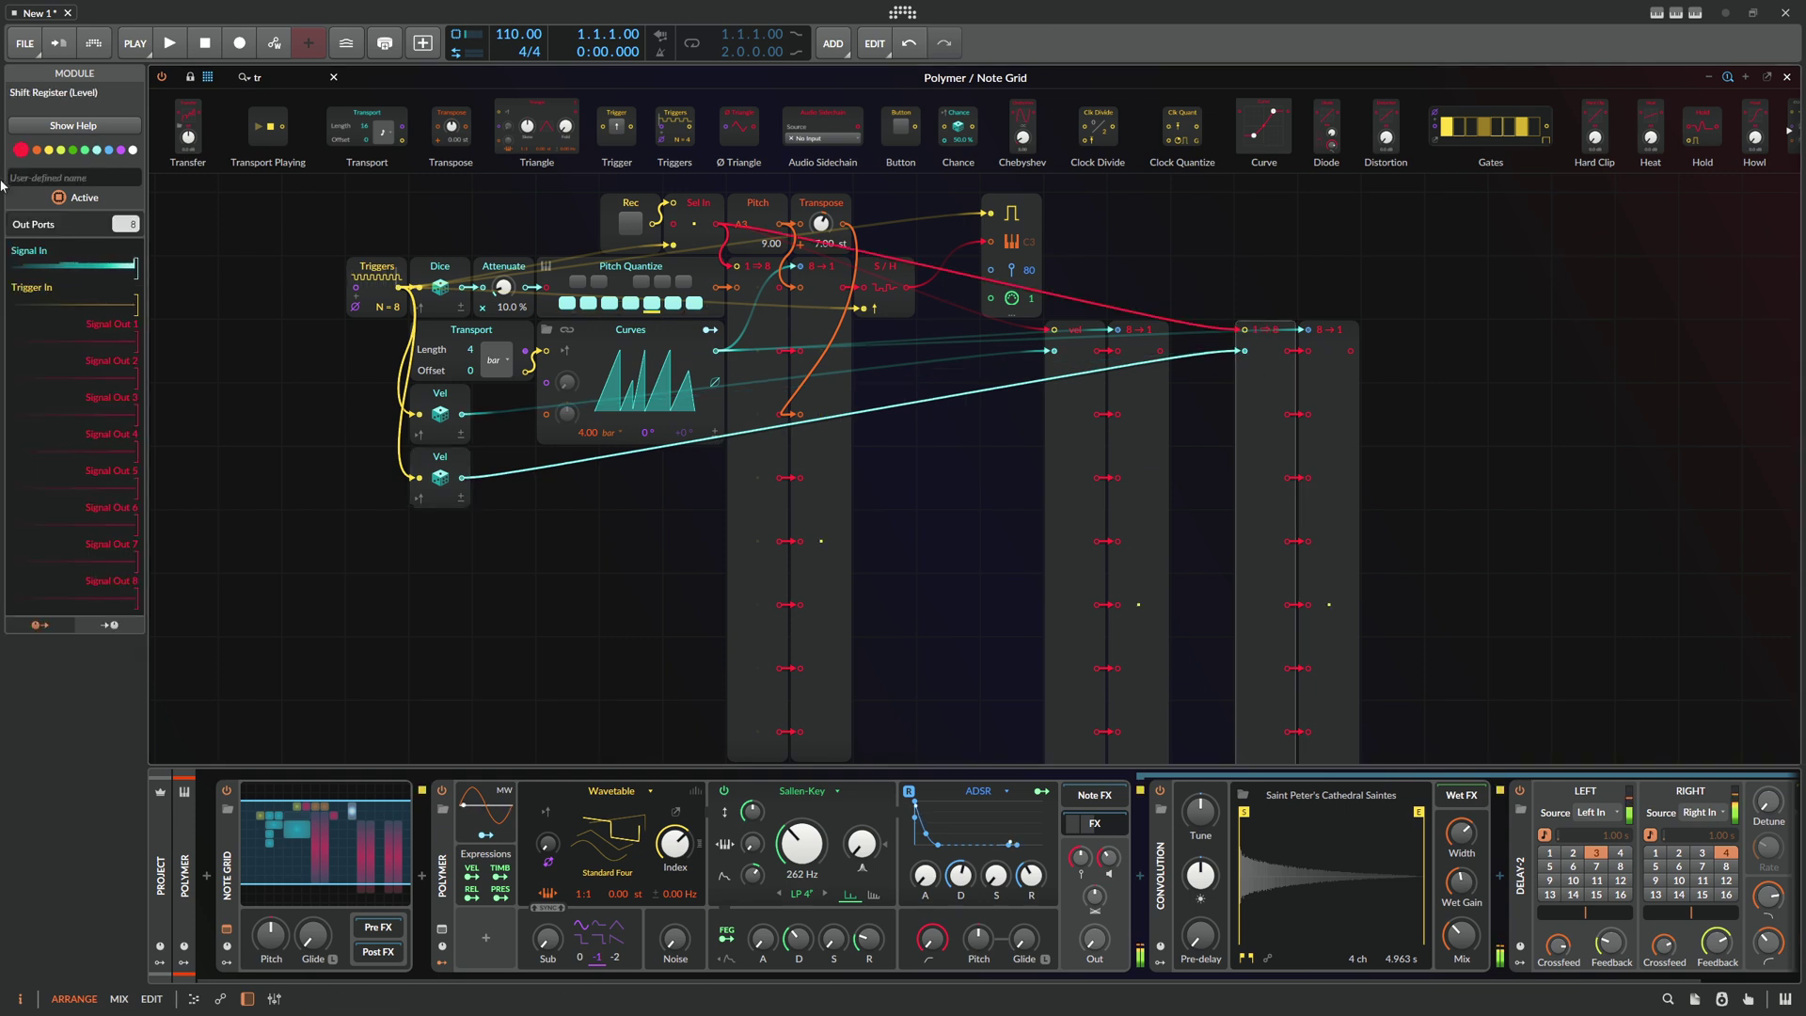
{"action": "type", "text": "timbre"}
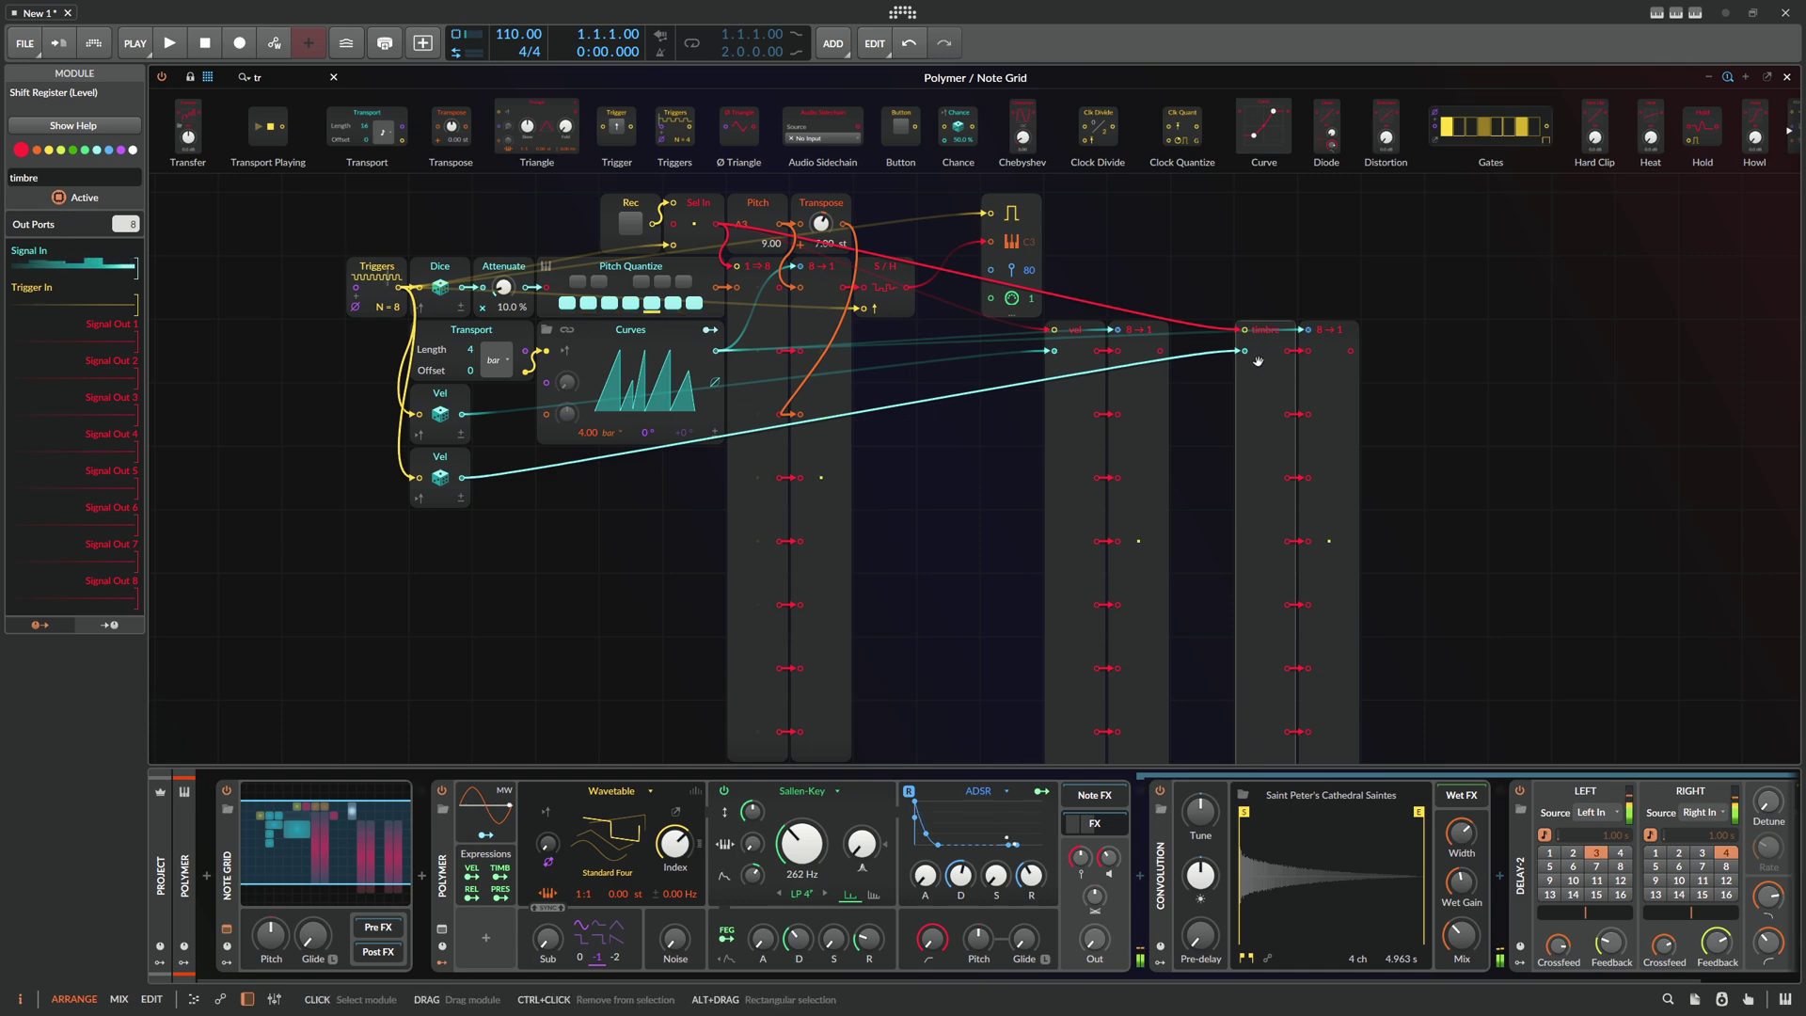
{"action": "left_click", "coordinate": [1336, 367]}
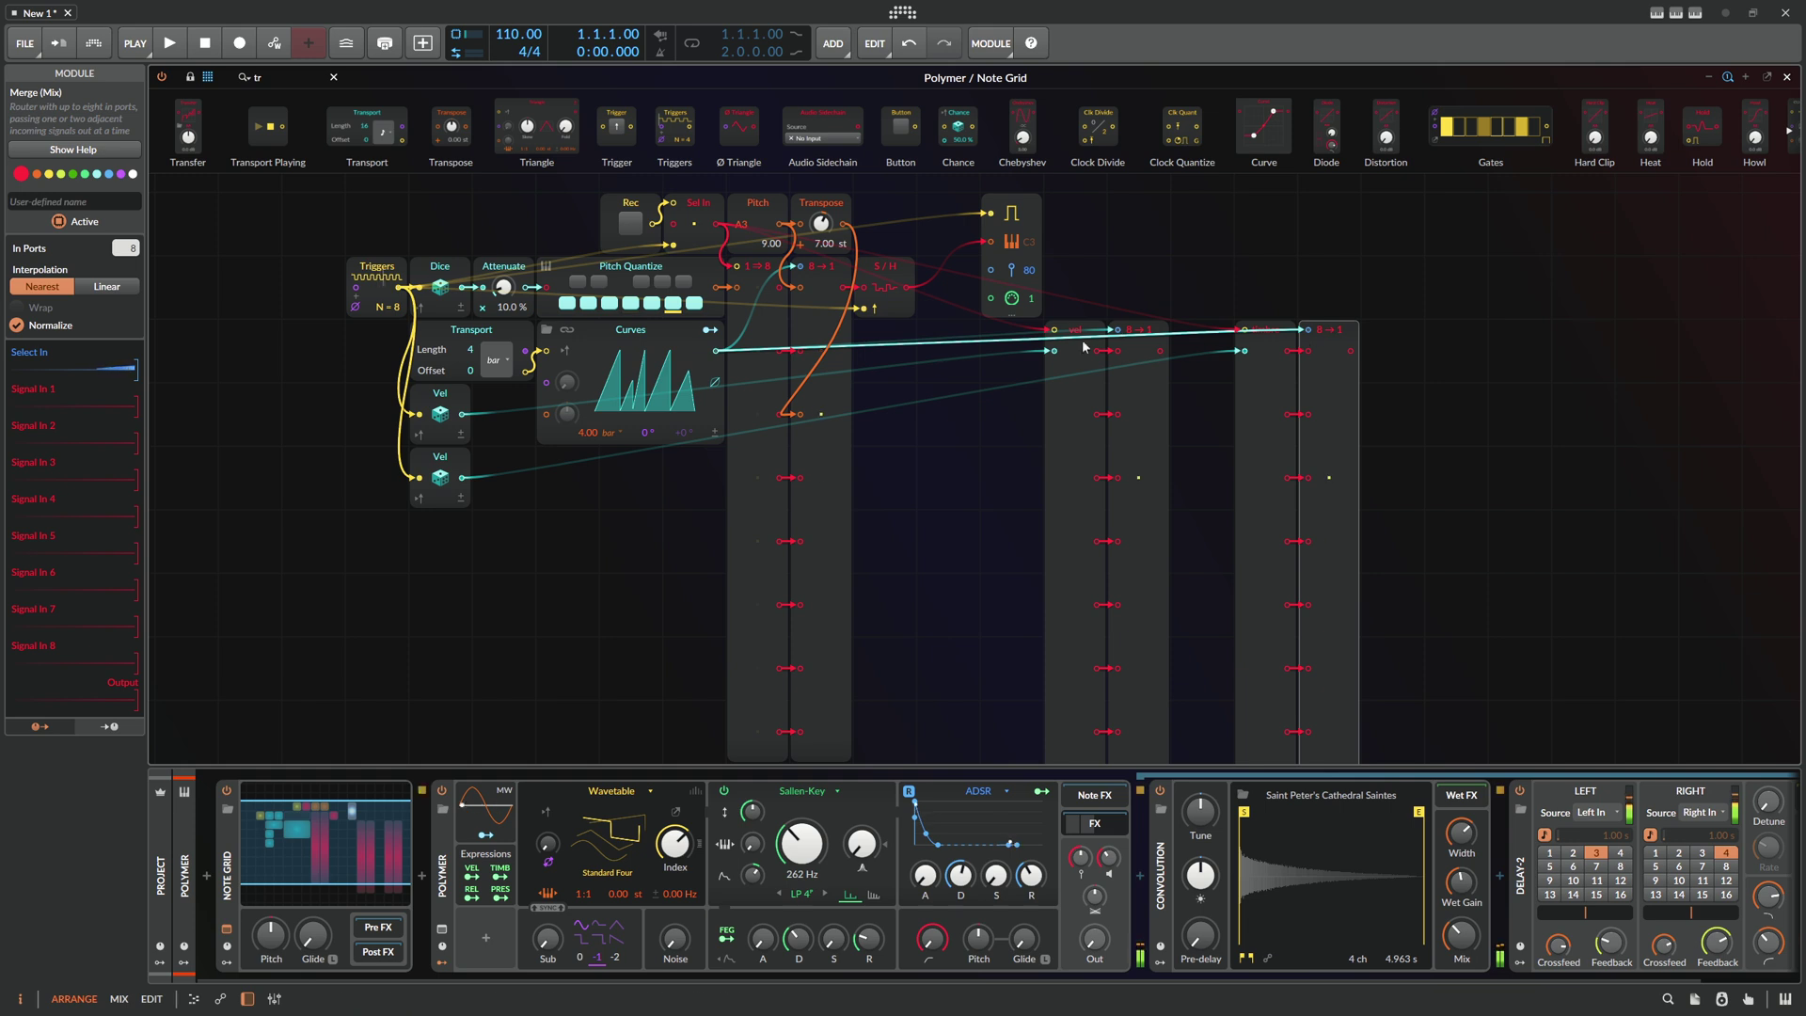
{"action": "left_click", "coordinate": [1258, 405]}
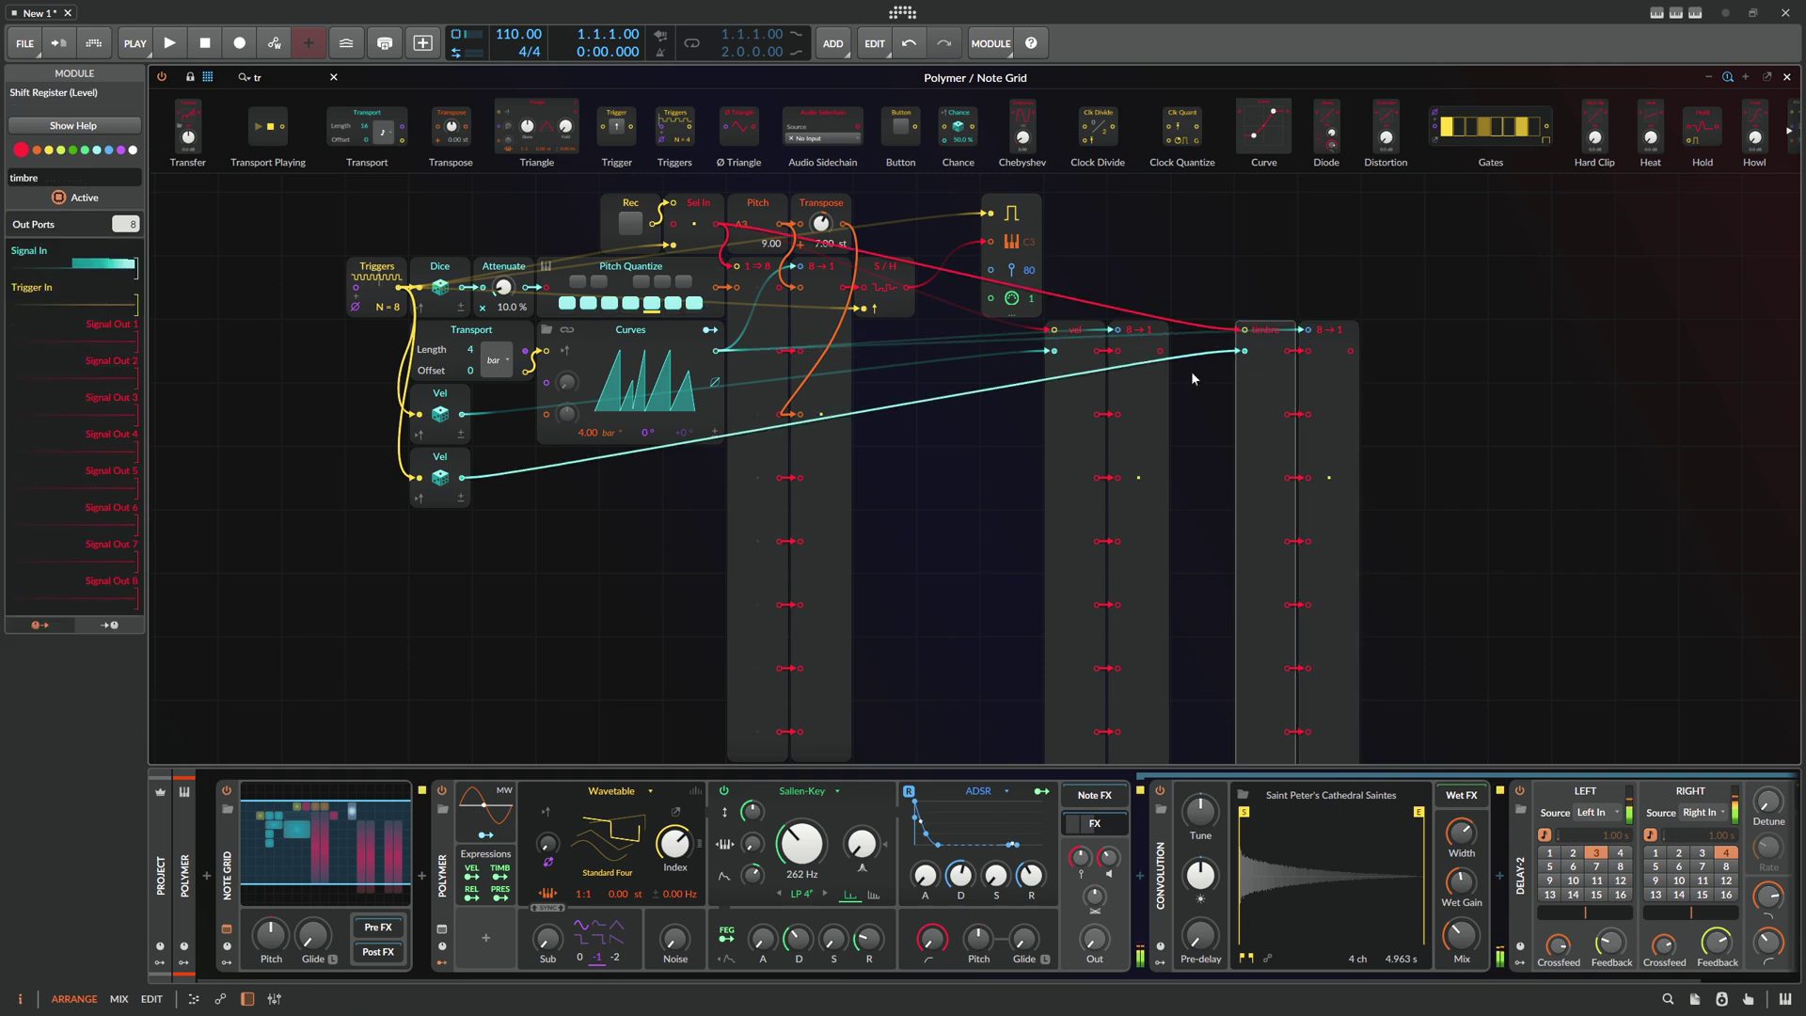
{"action": "left_click", "coordinate": [434, 475]}
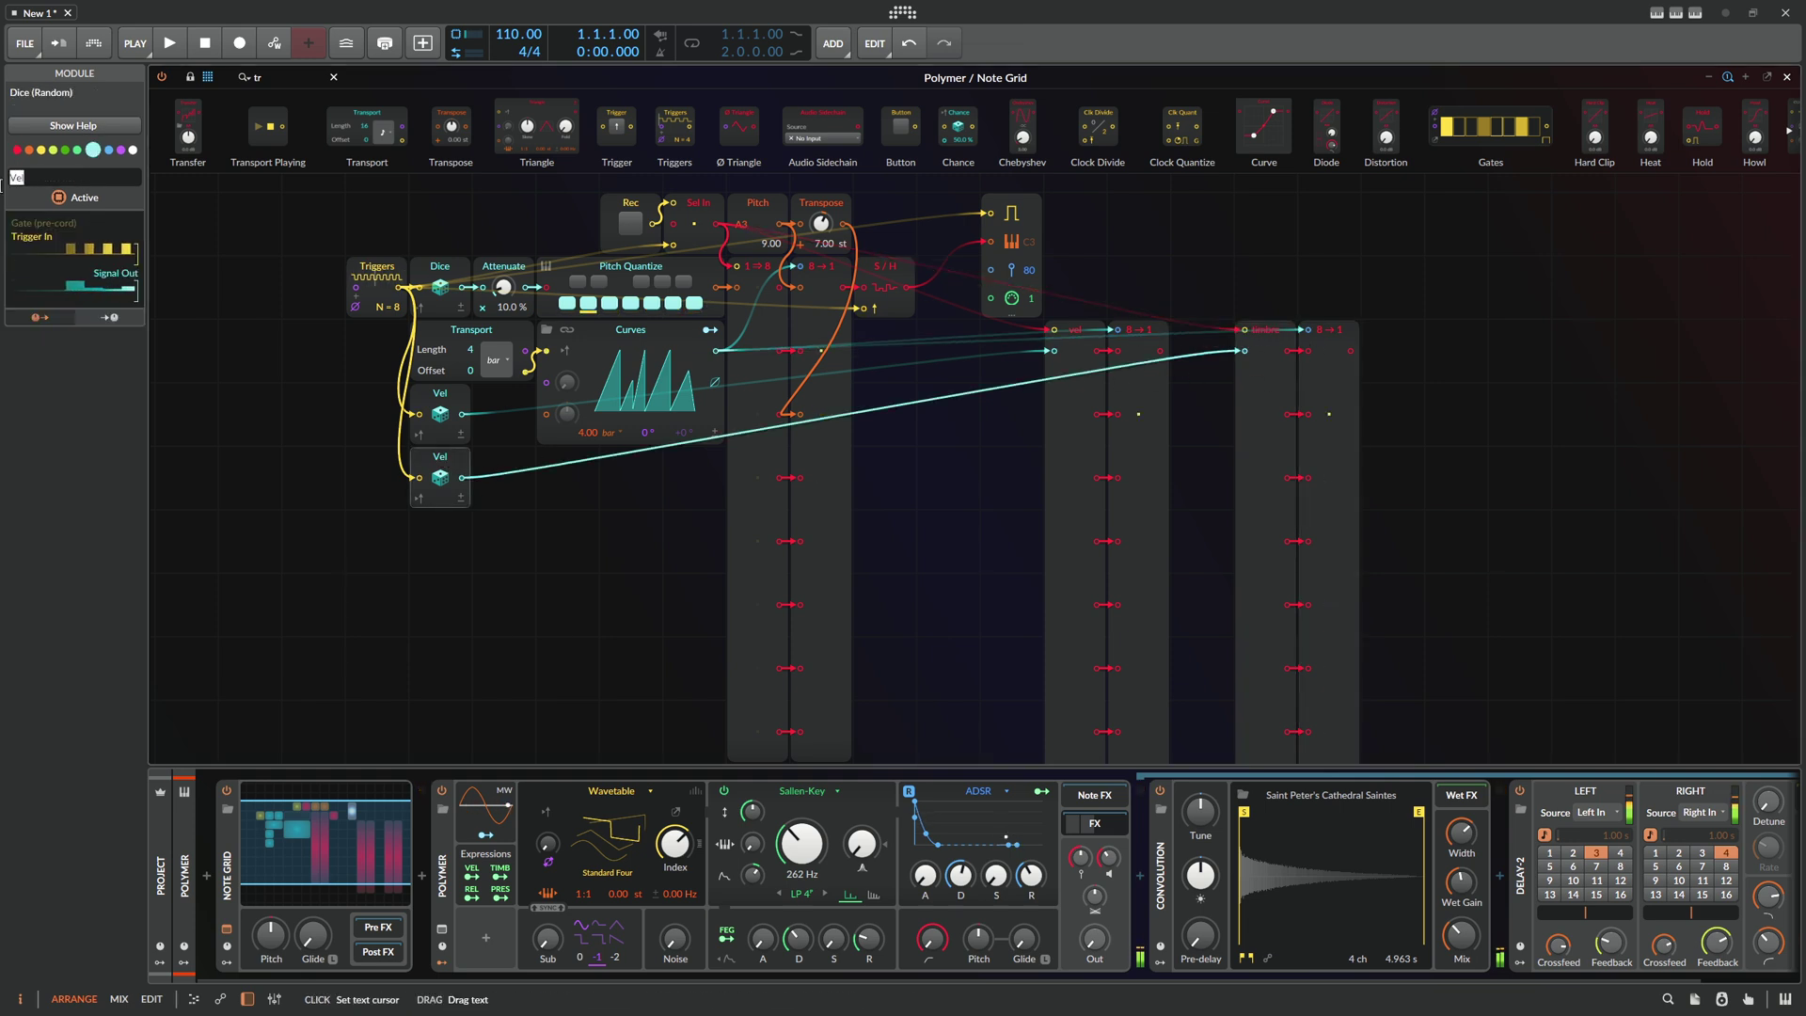
{"action": "type", "text": "Timbre"}
{"action": "key", "text": "Return"}
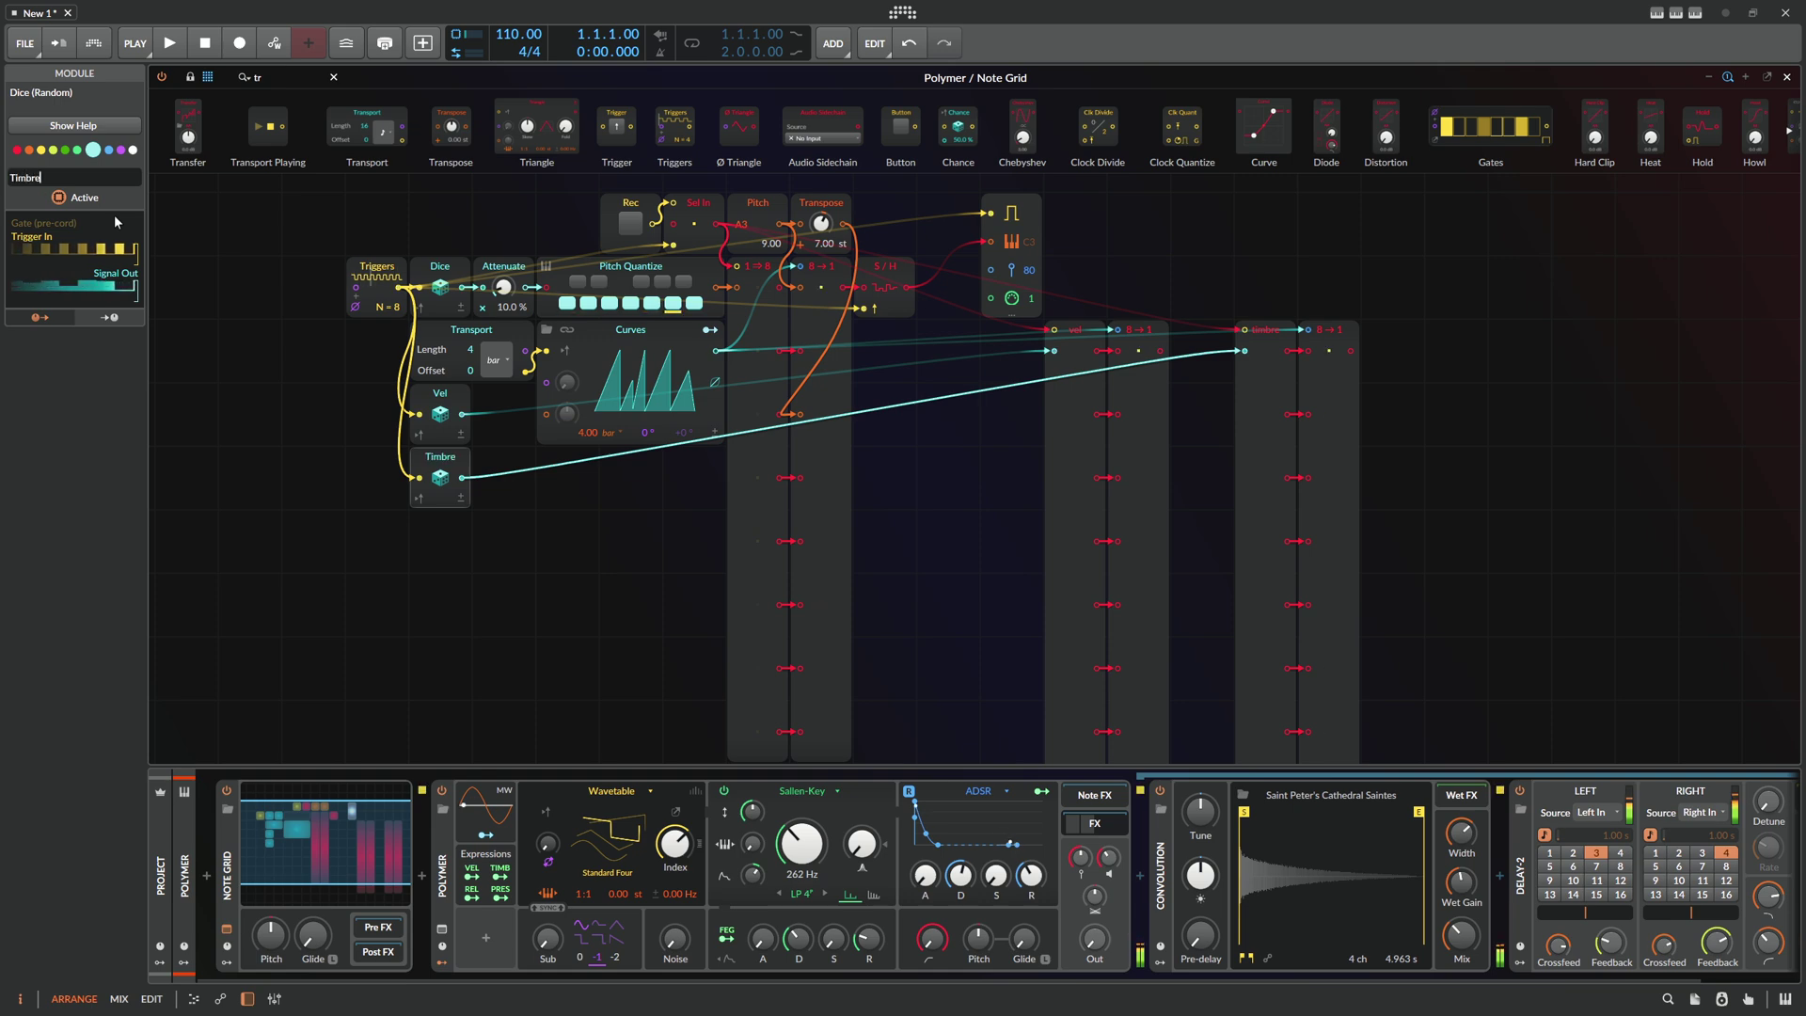
Move Note Out beyond the timbre pair and connect the vel and timbre Merge outputs to its Velocity and Timbre inputs
{"action": "scroll", "coordinate": [1091, 252], "scroll_direction": "up", "scroll_amount": 1}
{"action": "left_click_drag", "start_coordinate": [1013, 282], "coordinate": [1519, 282]}
{"action": "left_click_drag", "start_coordinate": [1160, 414], "coordinate": [1518, 357]}
{"action": "left_click", "coordinate": [1520, 377]}
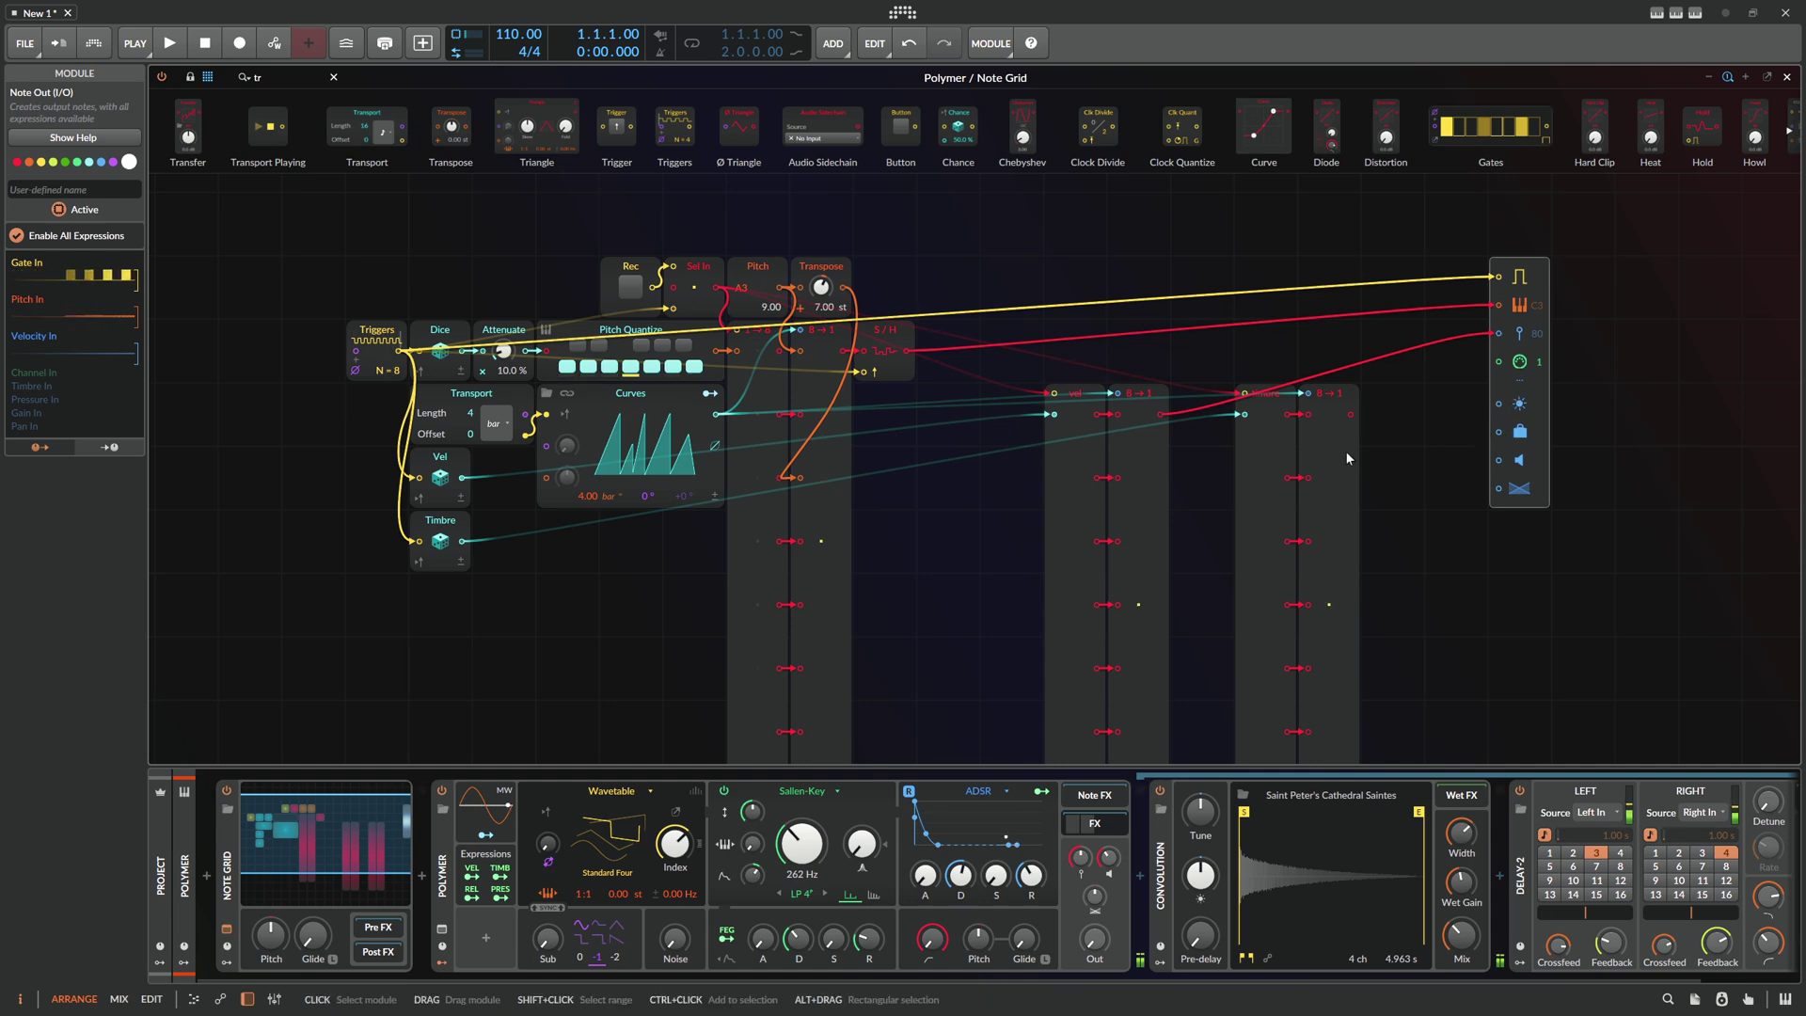
{"action": "left_click_drag", "start_coordinate": [1351, 414], "coordinate": [1498, 403]}
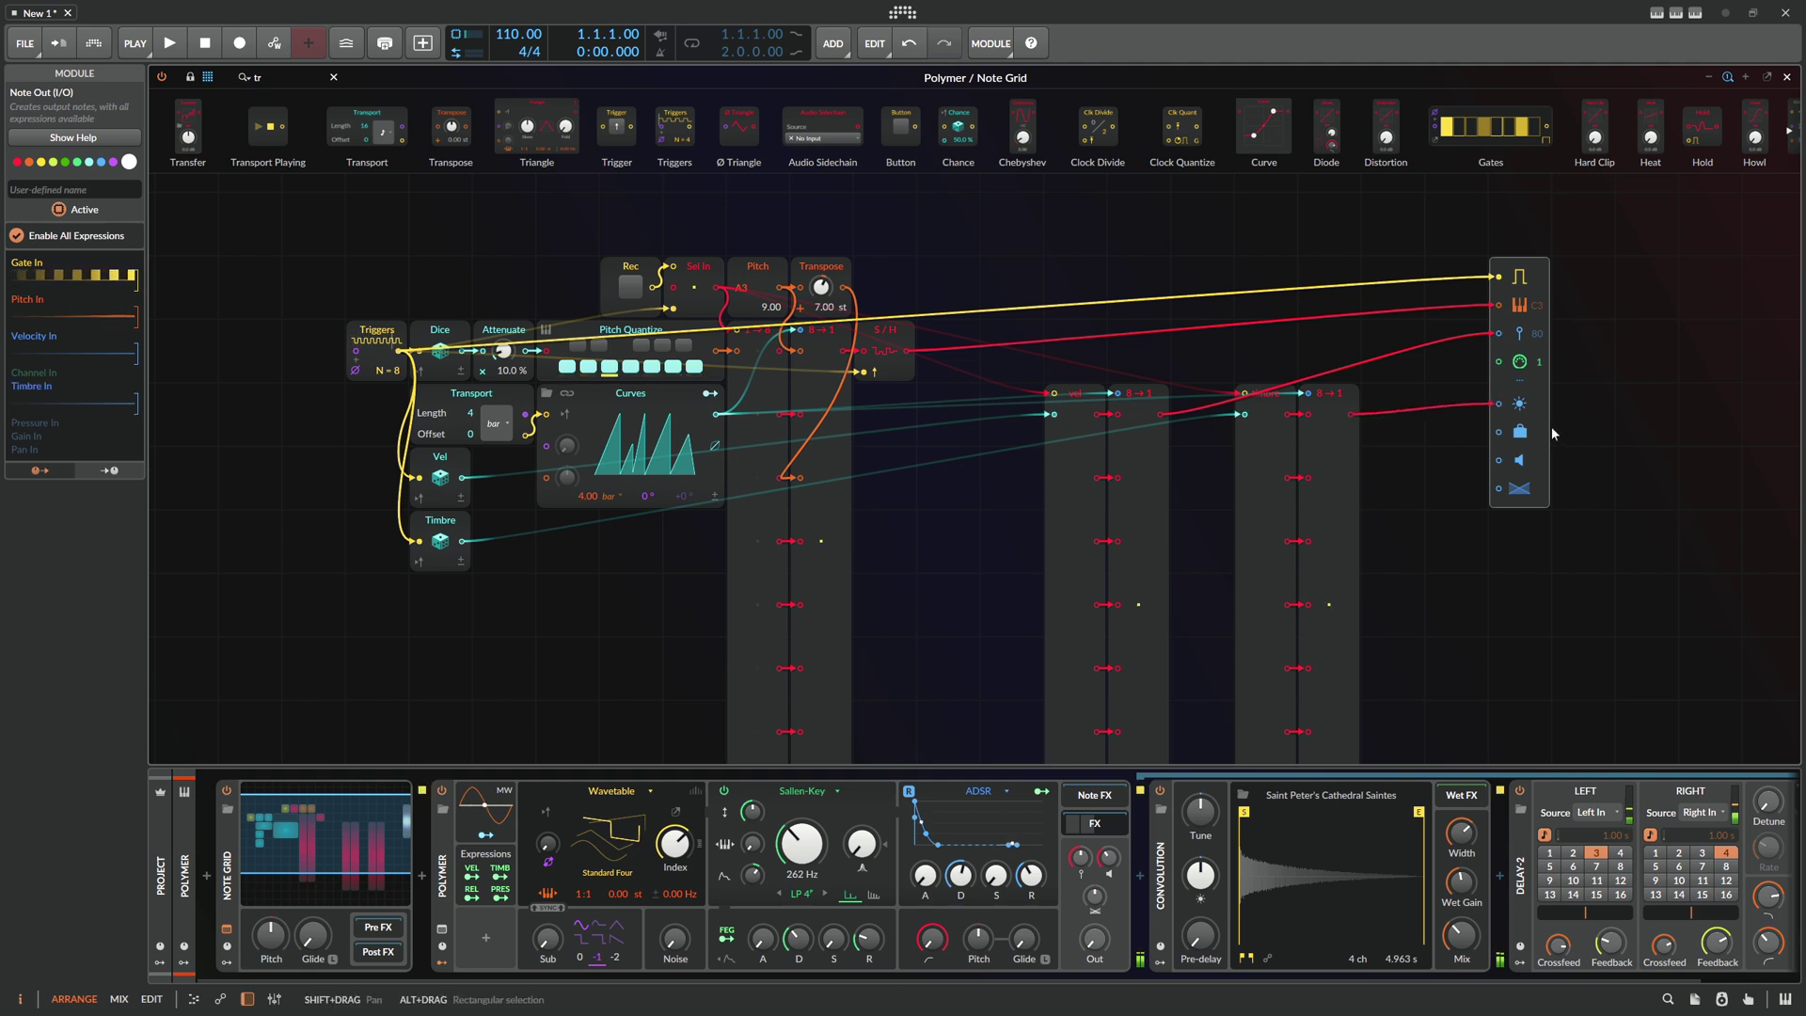
Briefly enable Rec to fill the pitch, velocity and timbre shift registers with random values
{"action": "left_click", "coordinate": [1345, 483]}
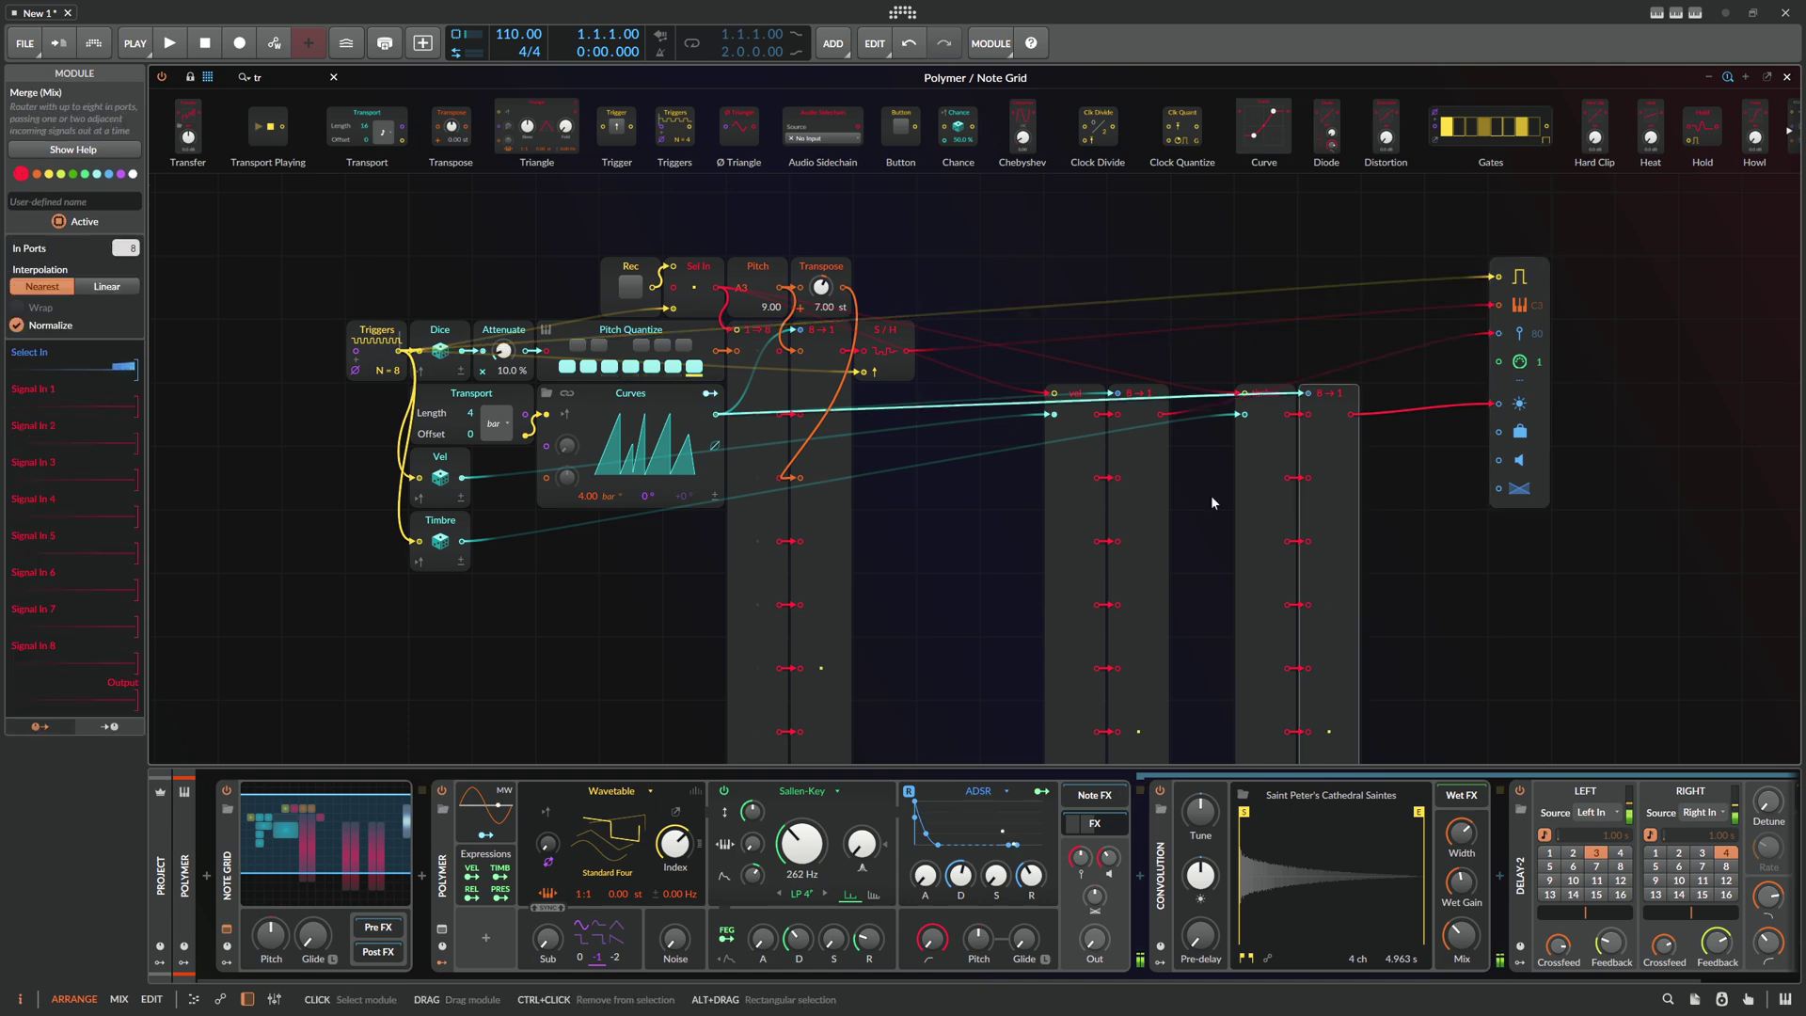
{"action": "left_click", "coordinate": [629, 290]}
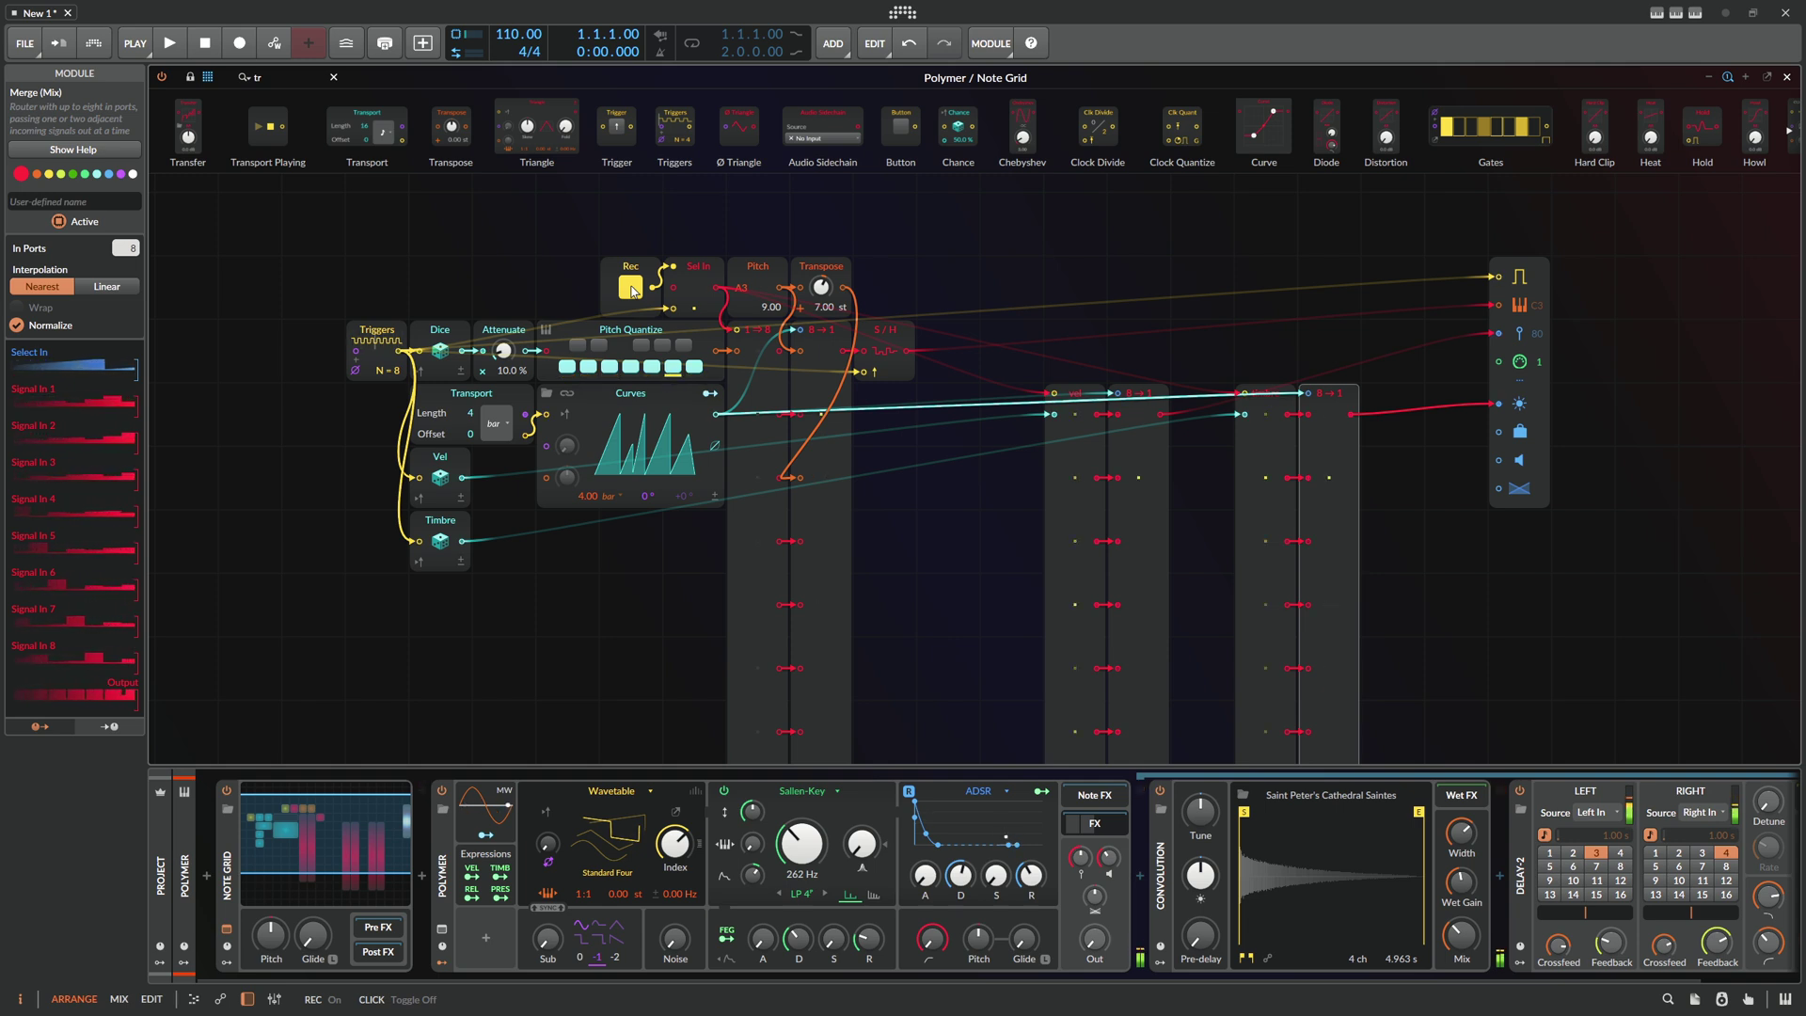
{"action": "left_click", "coordinate": [631, 290]}
{"action": "left_click_drag", "start_coordinate": [1063, 322], "coordinate": [875, 201]}
{"action": "scroll", "coordinate": [871, 290], "scroll_direction": "down", "scroll_amount": 1}
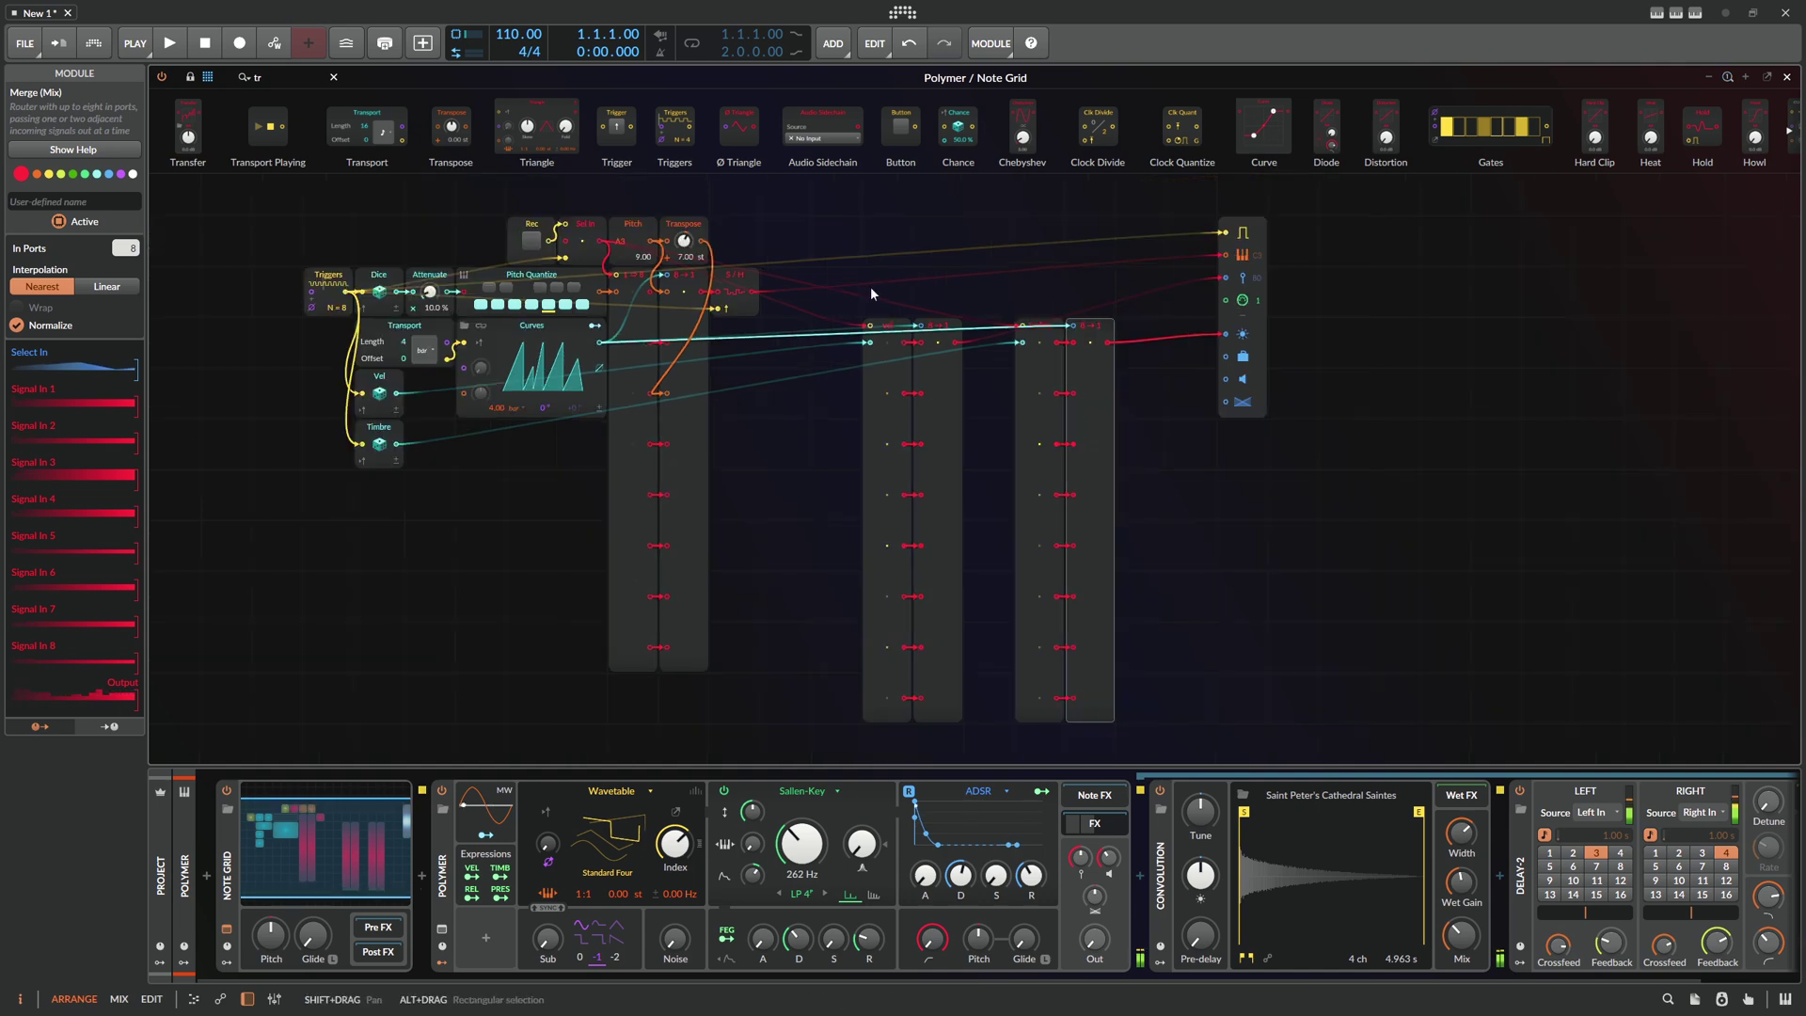
Move the vel and timbre Shift Register and Merge pairs closer to the pitch pair, and bring Note Out in beside them
{"action": "left_click_drag", "start_coordinate": [831, 422], "coordinate": [789, 433]}
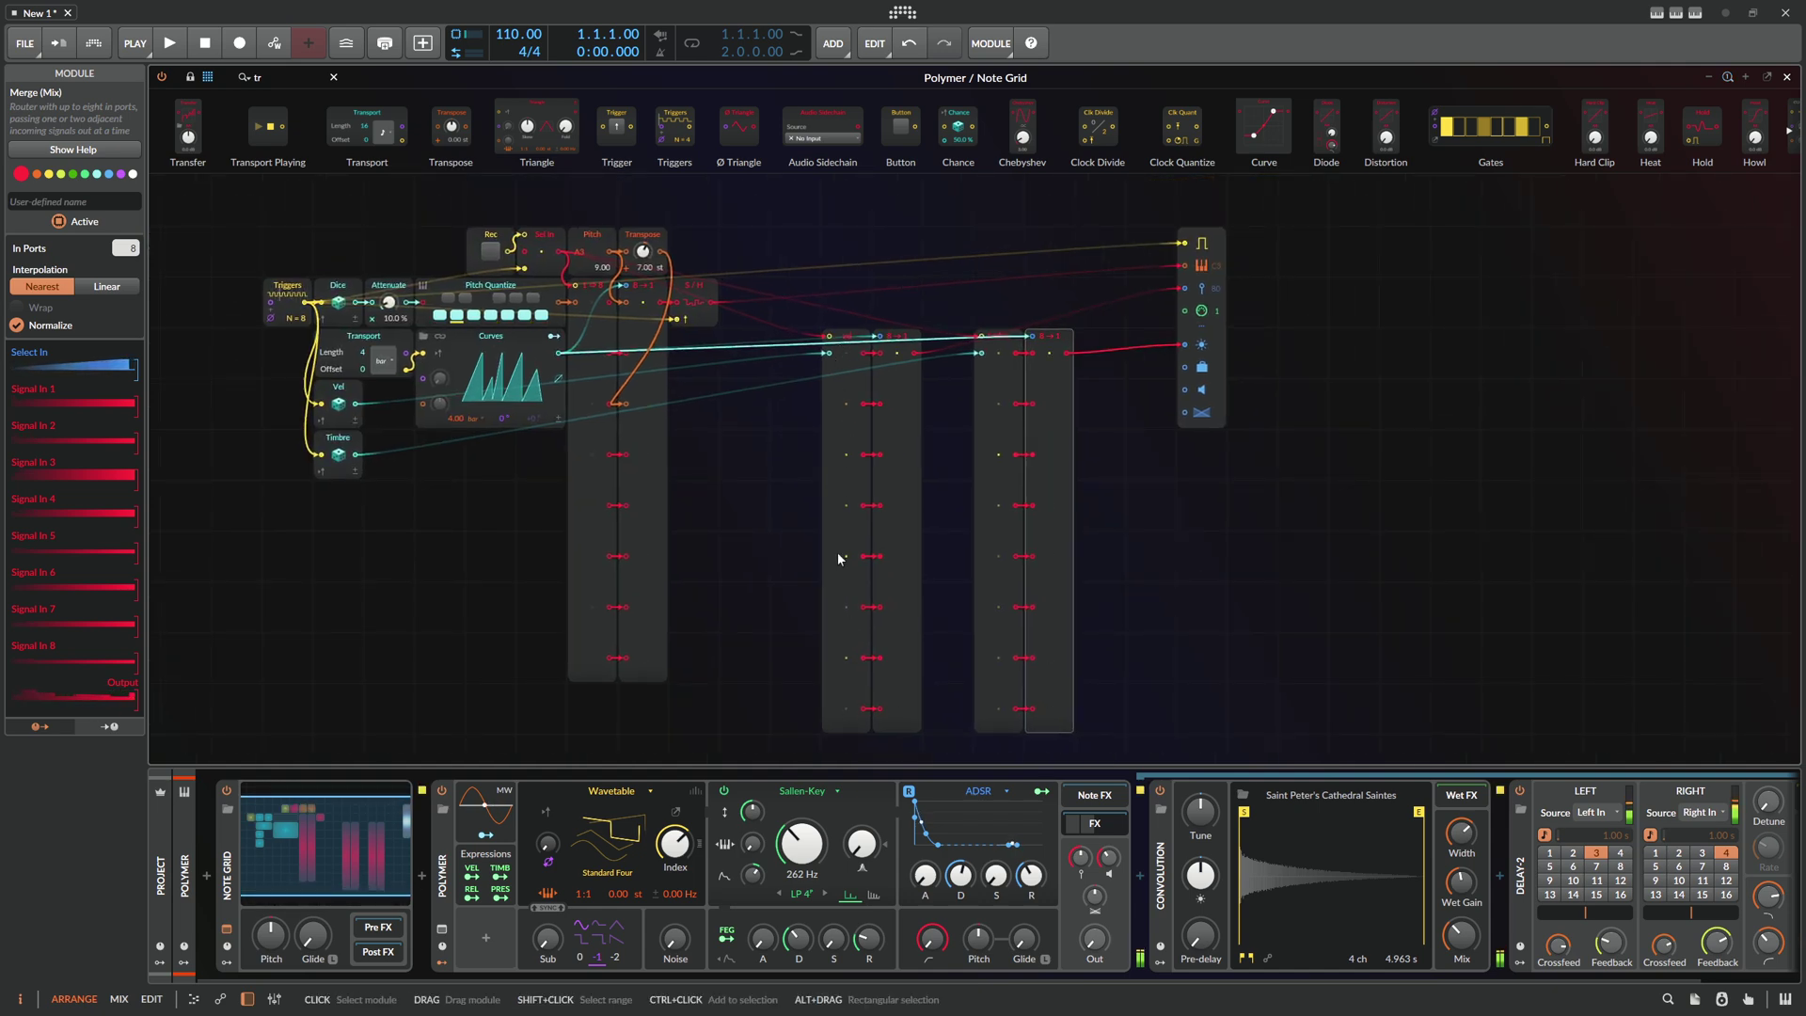
{"action": "left_click_drag", "start_coordinate": [1162, 590], "coordinate": [766, 418]}
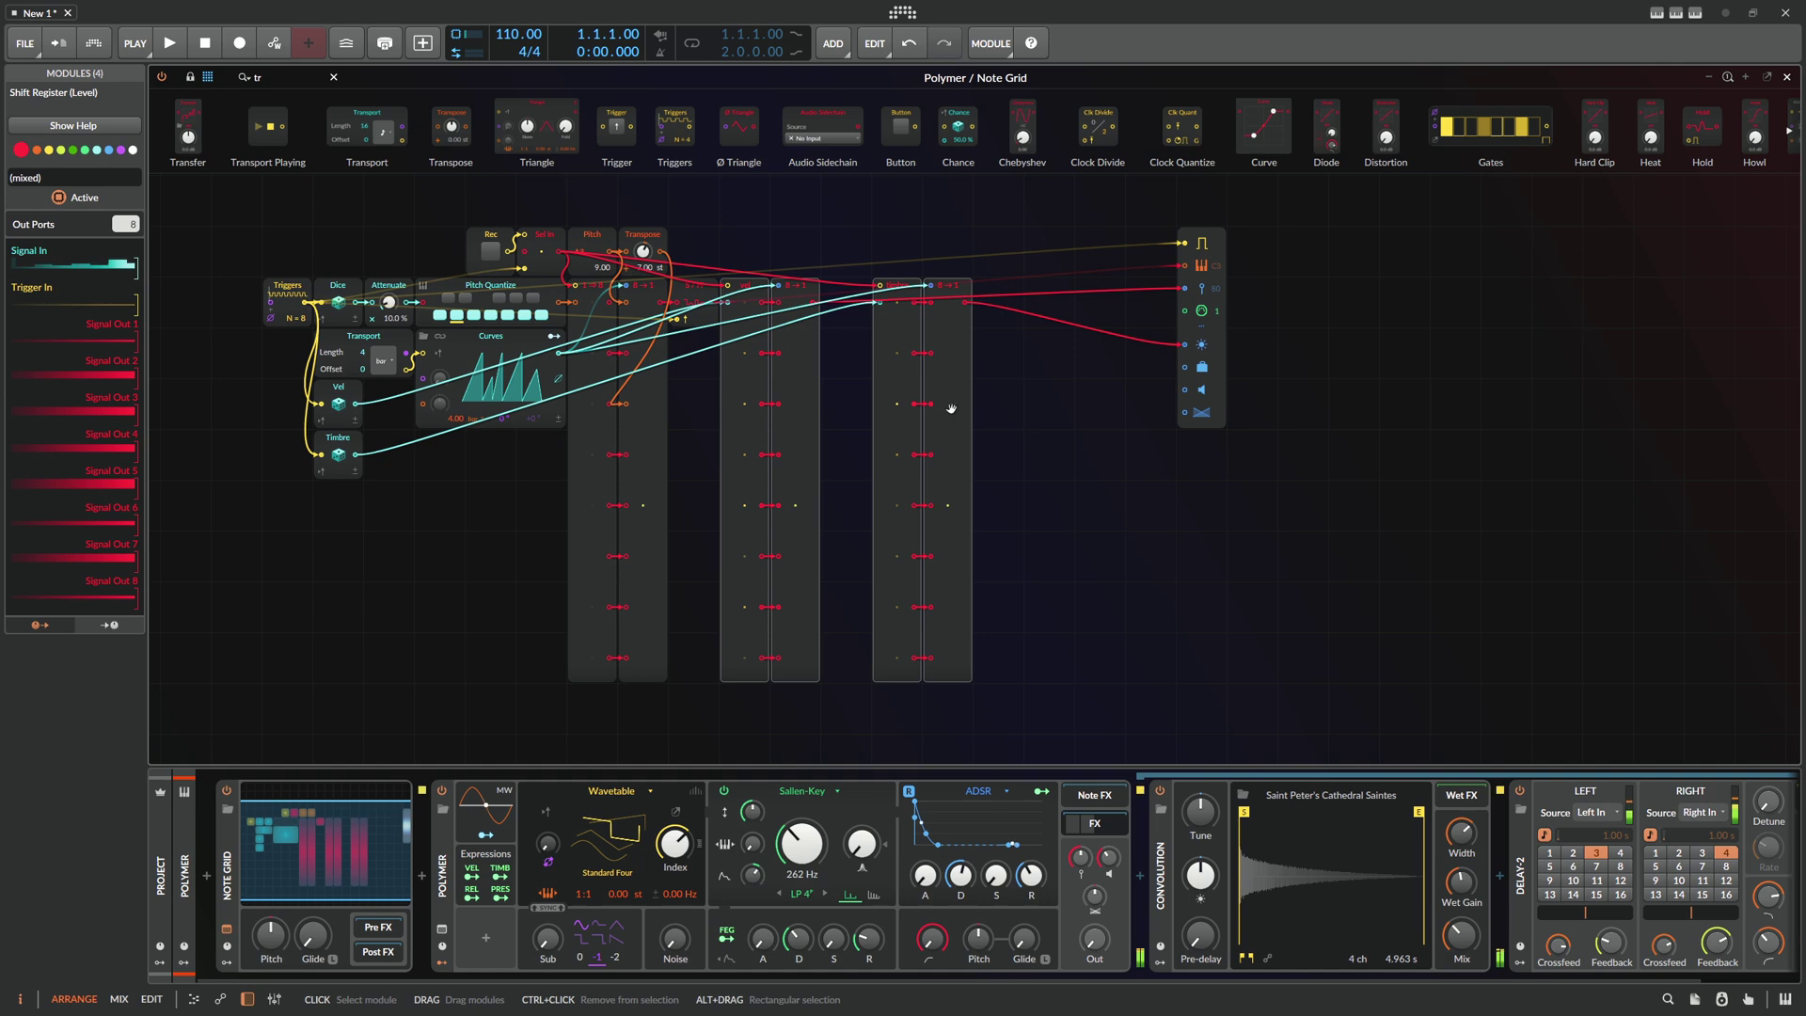
{"action": "left_click_drag", "start_coordinate": [1212, 269], "coordinate": [1065, 255]}
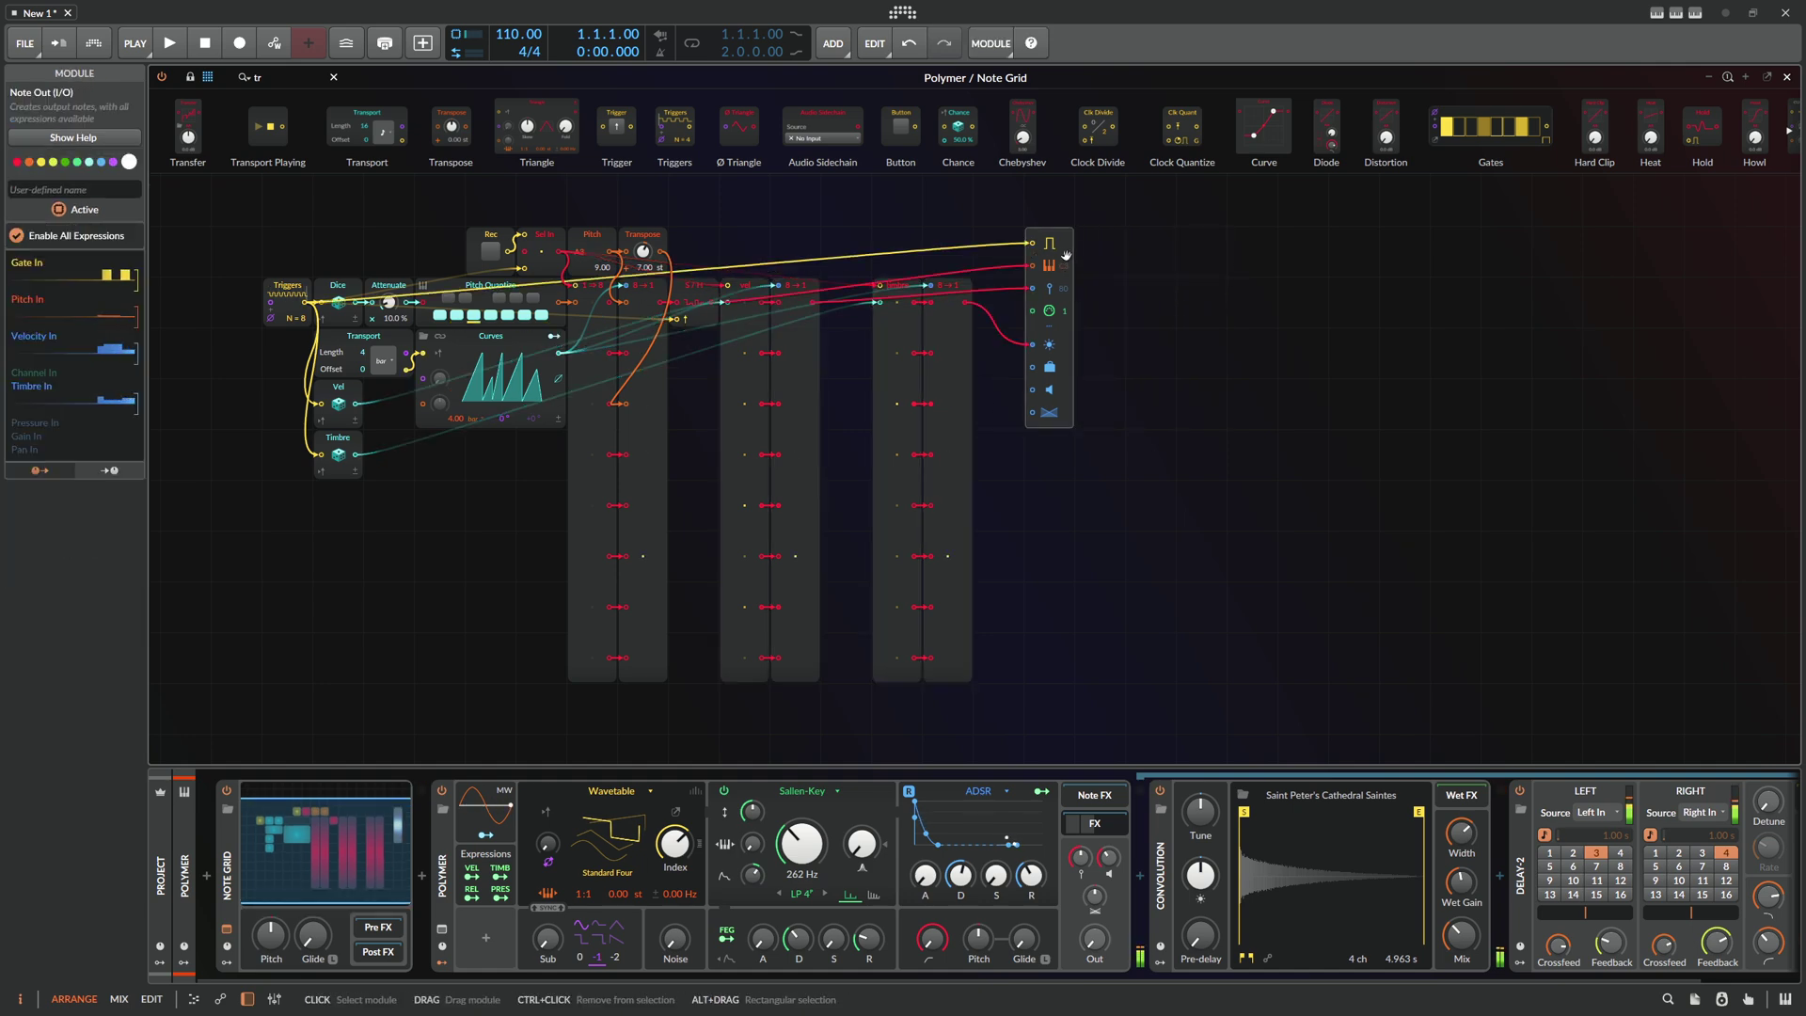
Map Polymer's Timbre expression to the Wavetable oscillator's Index
{"action": "left_click", "coordinate": [501, 875]}
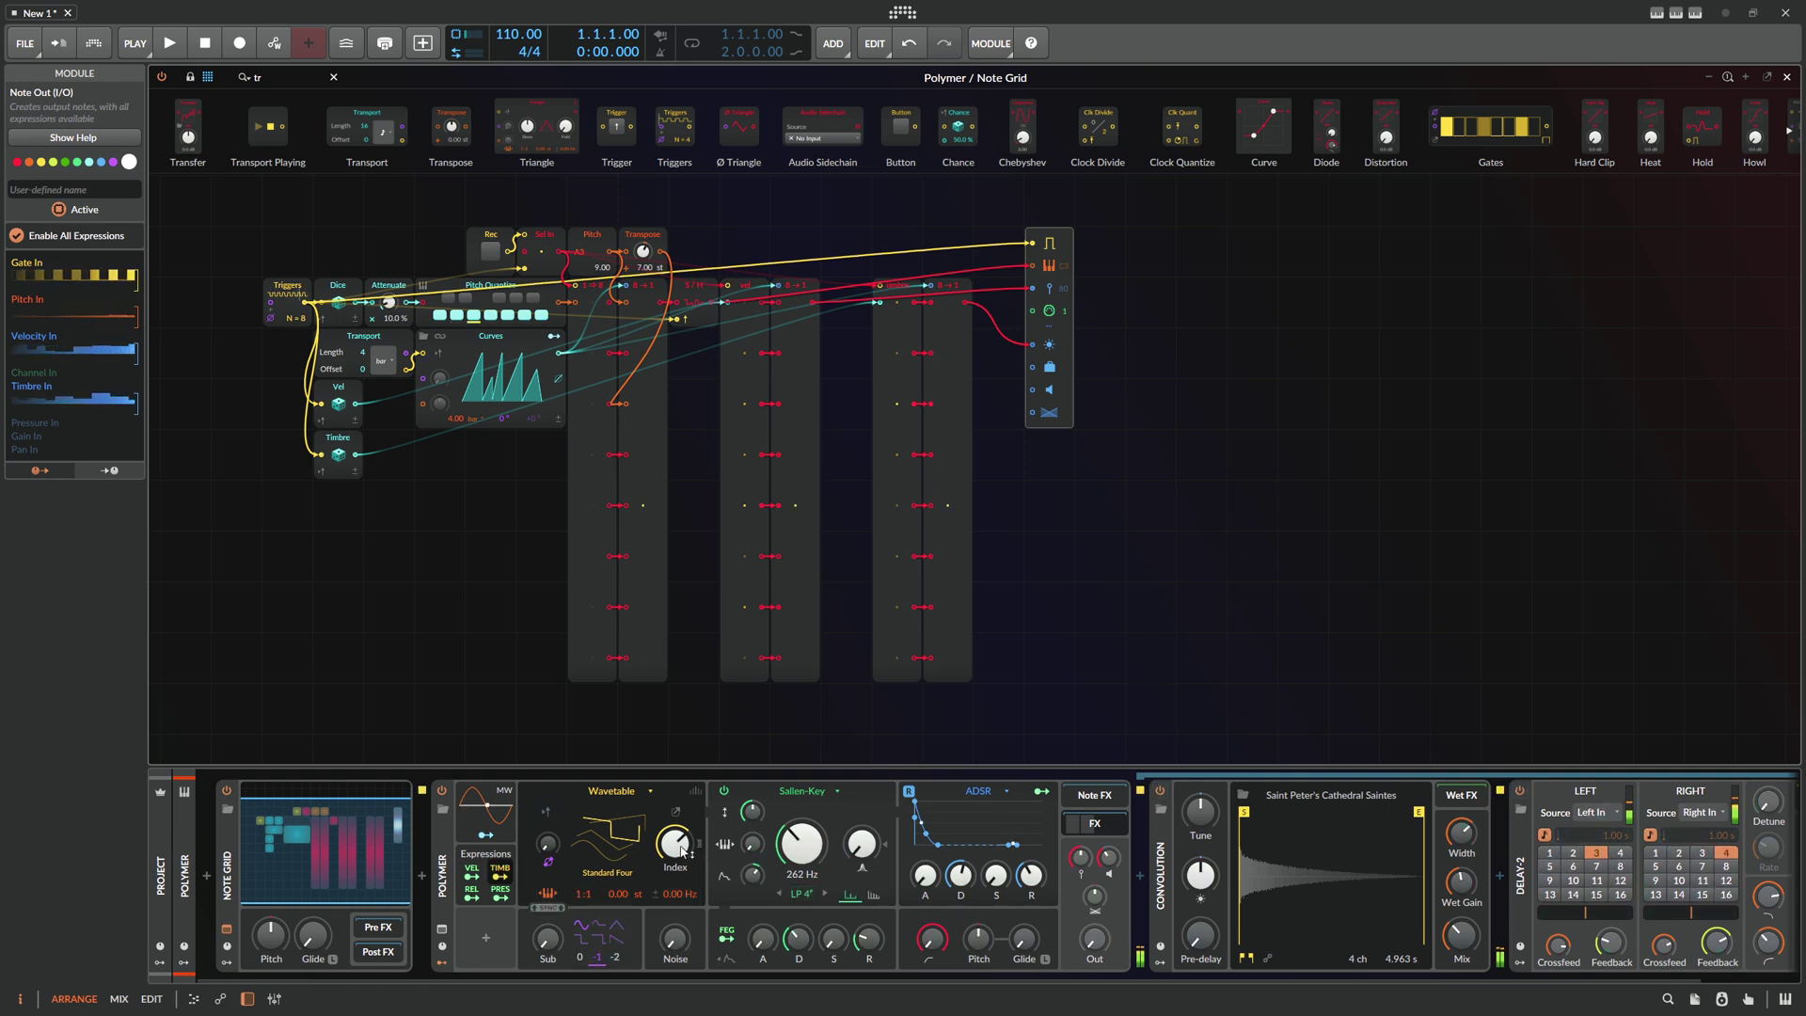
{"action": "left_click_drag", "start_coordinate": [681, 850], "coordinate": [681, 781]}
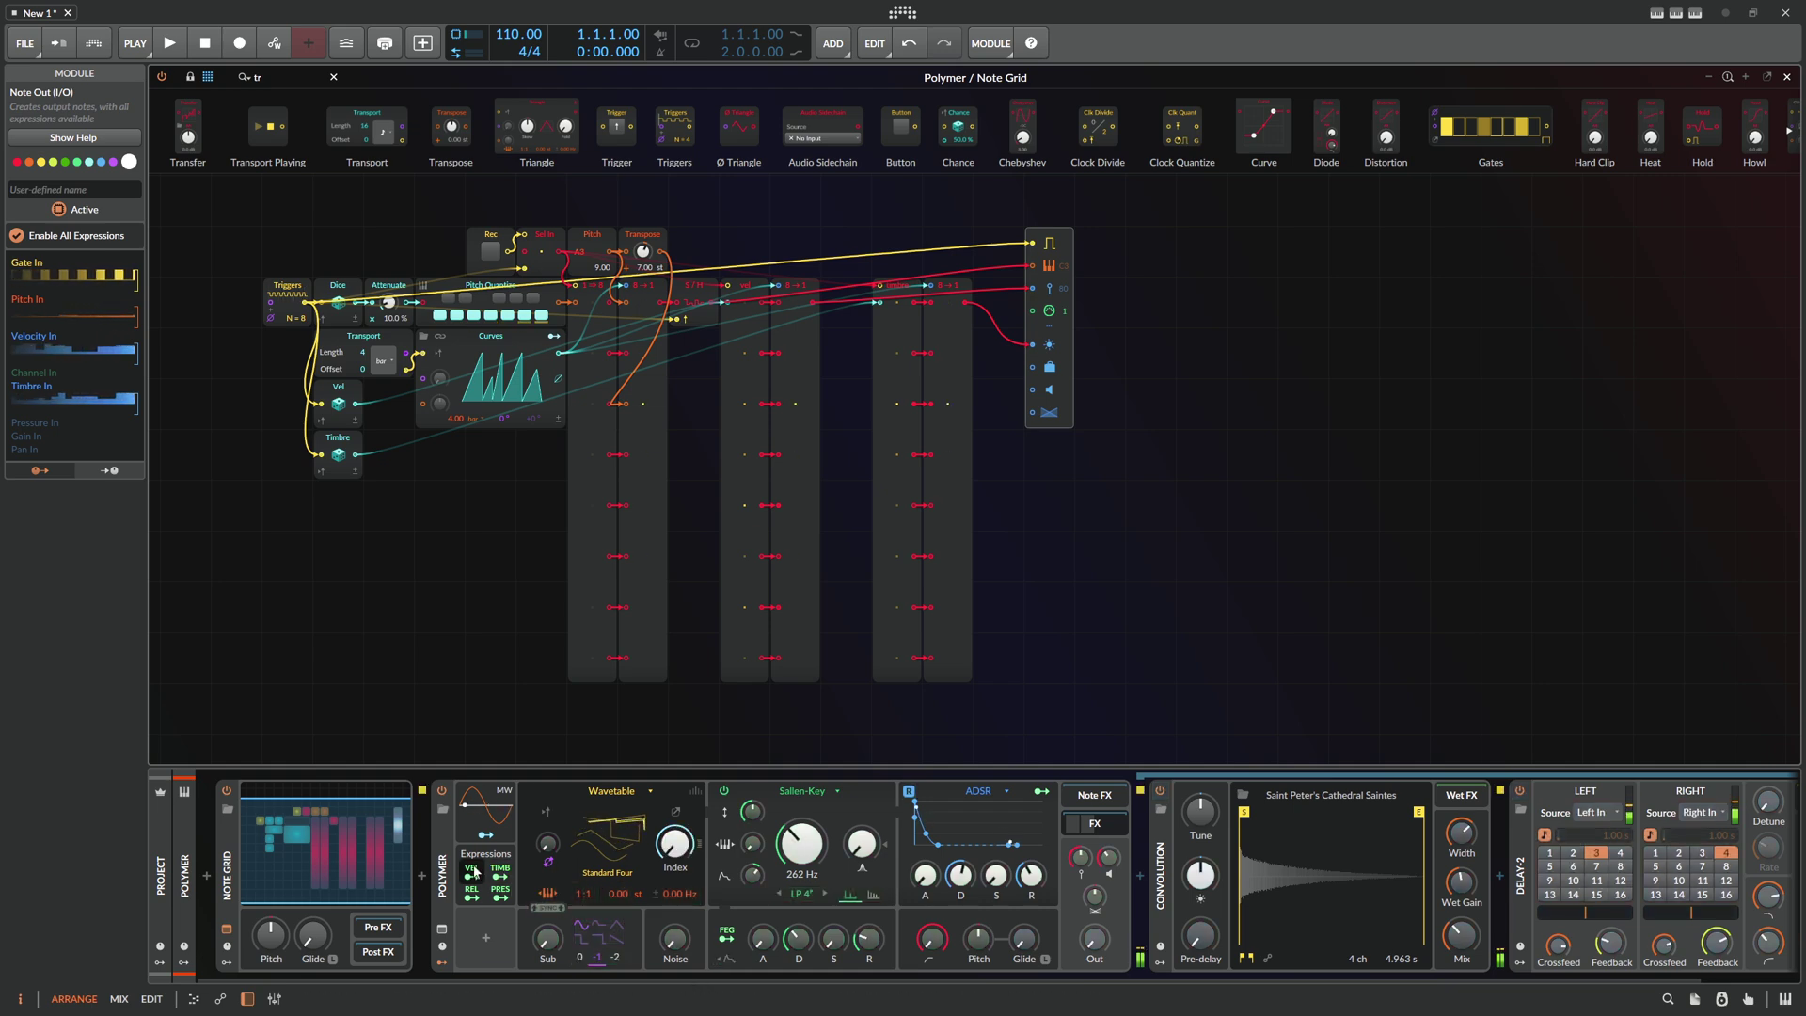
Map the Velocity expression to the filter's cutoff modulation amount and both envelopes' decay, and set the voice level to -3.8 dB
{"action": "mouse_move", "coordinate": [753, 875]}
{"action": "left_mouse_down"}
{"action": "mouse_move", "coordinate": [752, 832]}
{"action": "mouse_move", "coordinate": [752, 923]}
{"action": "mouse_move", "coordinate": [756, 881]}
{"action": "left_mouse_up"}
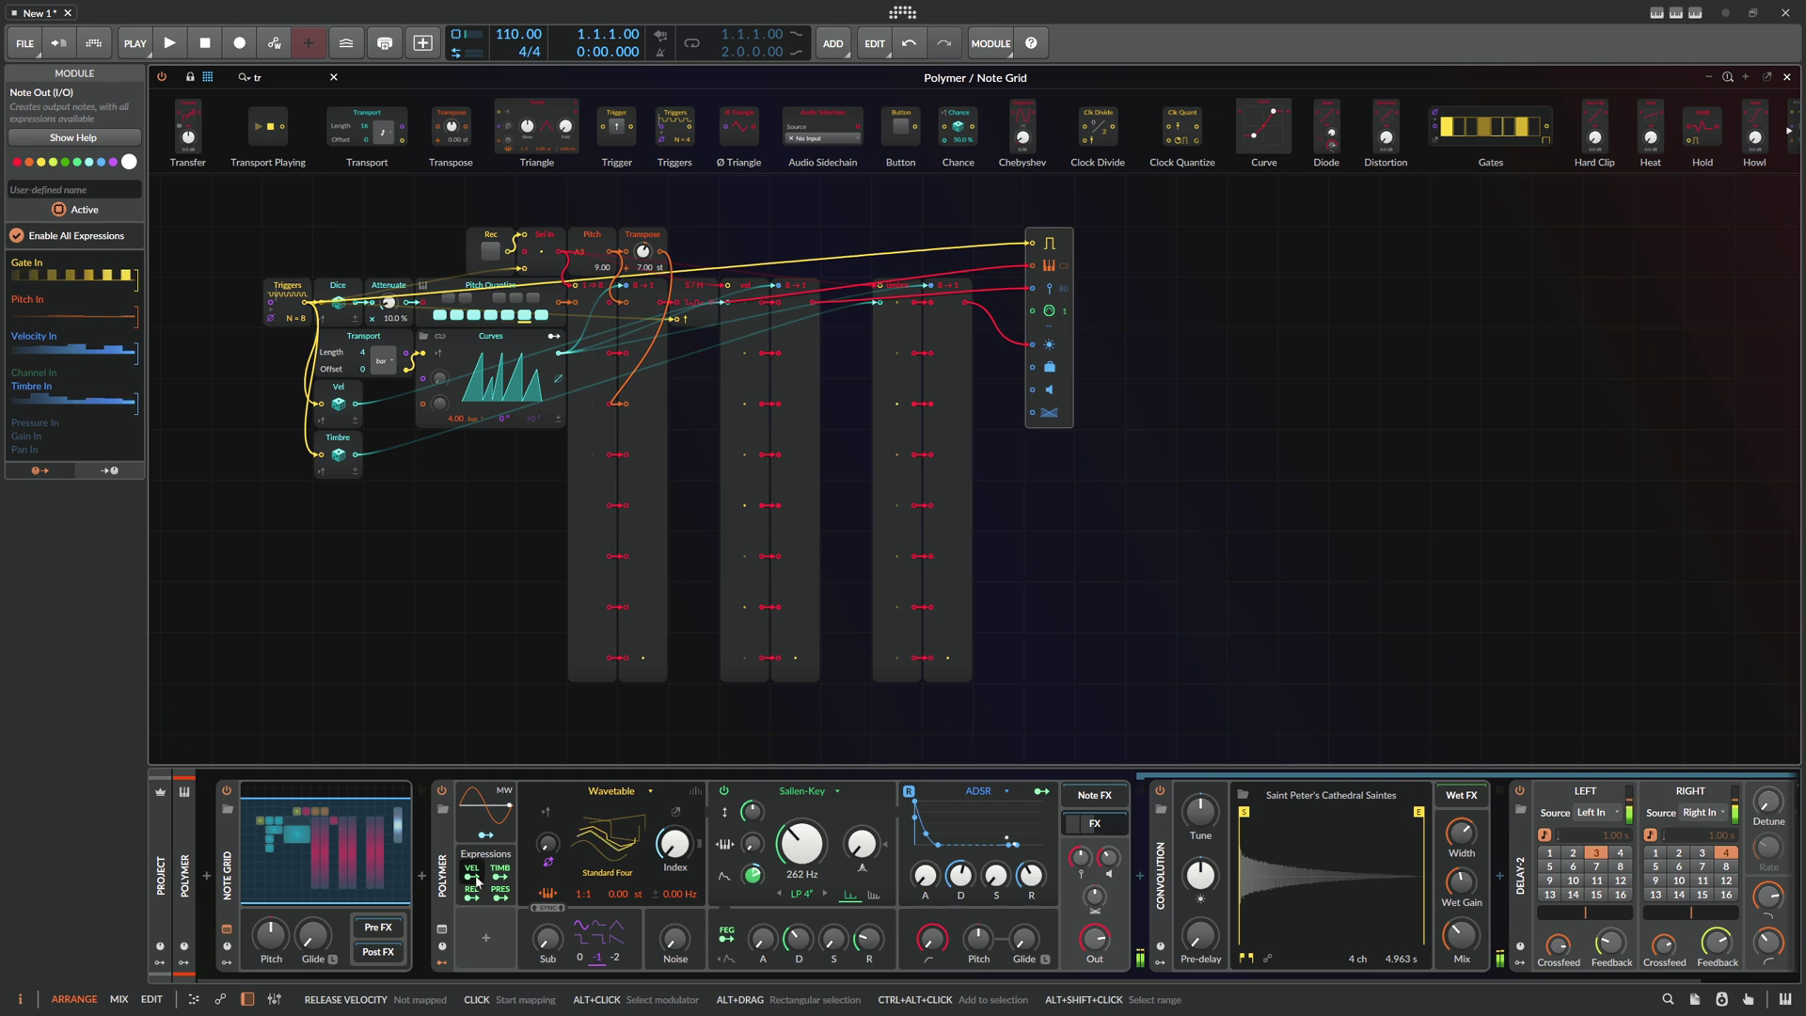
{"action": "left_click_drag", "start_coordinate": [472, 870], "coordinate": [797, 931]}
{"action": "mouse_move", "coordinate": [960, 875]}
{"action": "left_mouse_down"}
{"action": "mouse_move", "coordinate": [960, 837]}
{"action": "mouse_move", "coordinate": [959, 873]}
{"action": "left_mouse_up"}
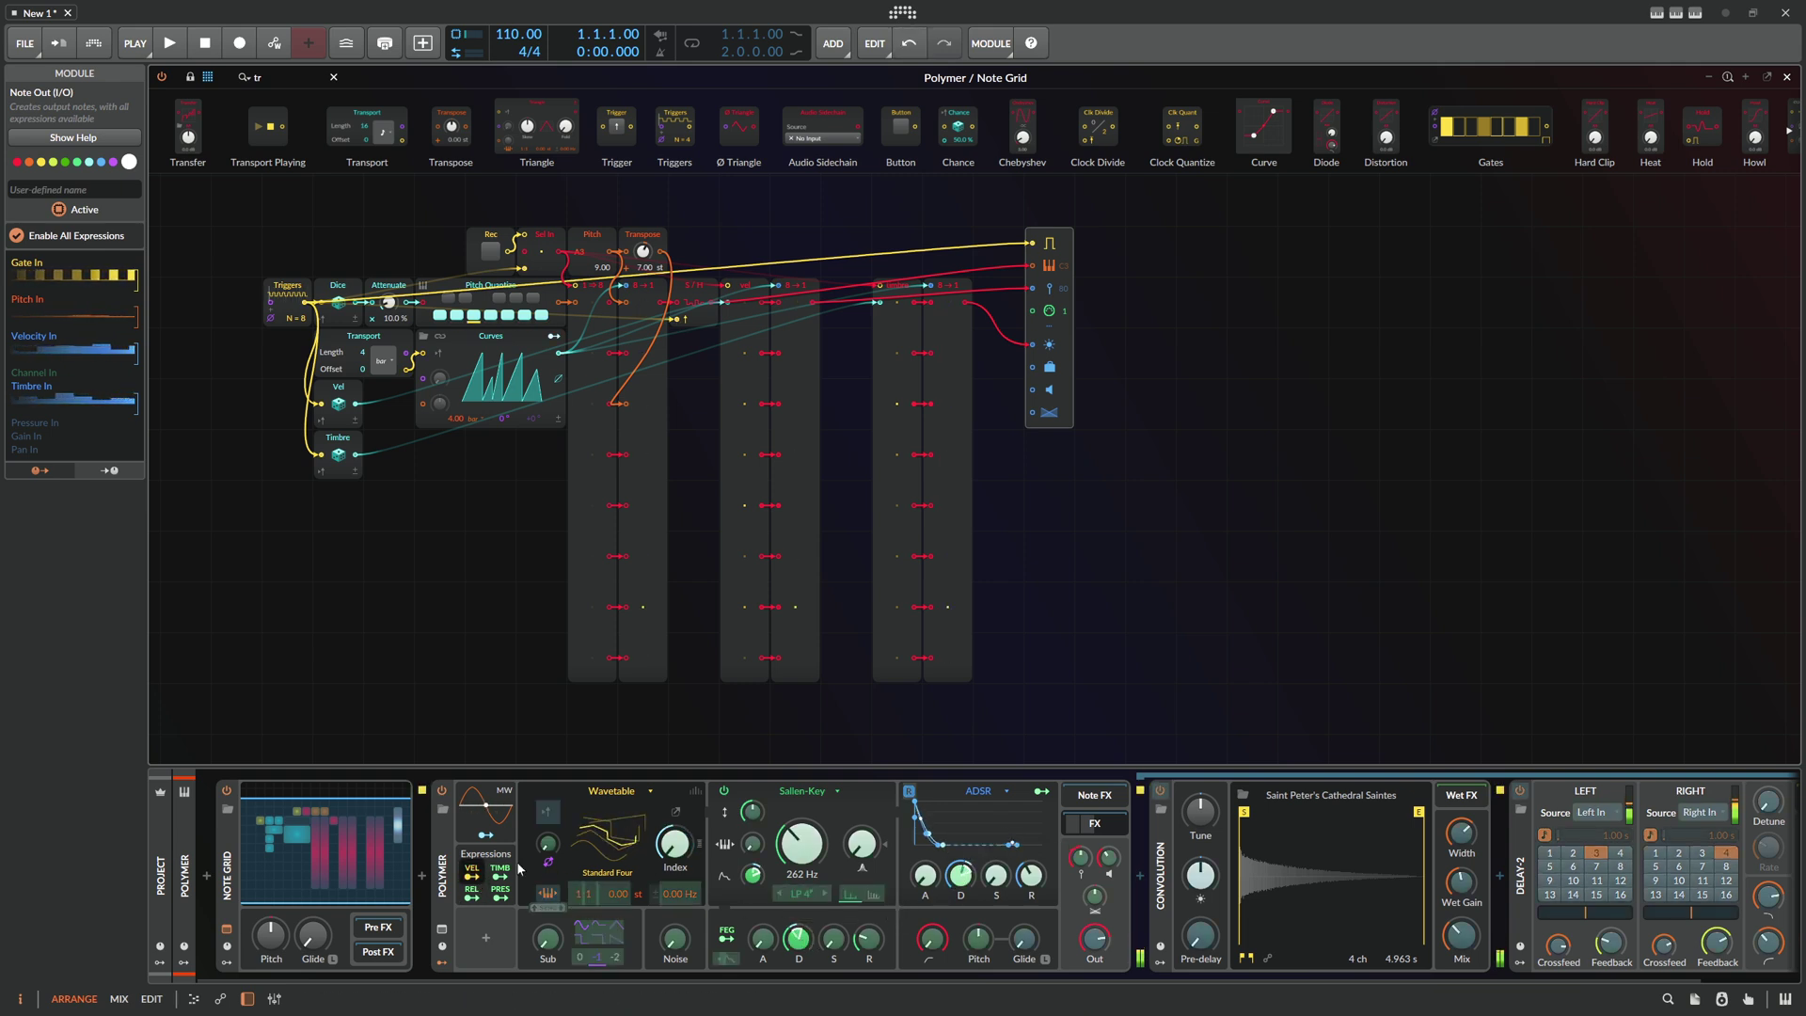
{"action": "left_click_drag", "start_coordinate": [1108, 856], "coordinate": [1108, 857]}
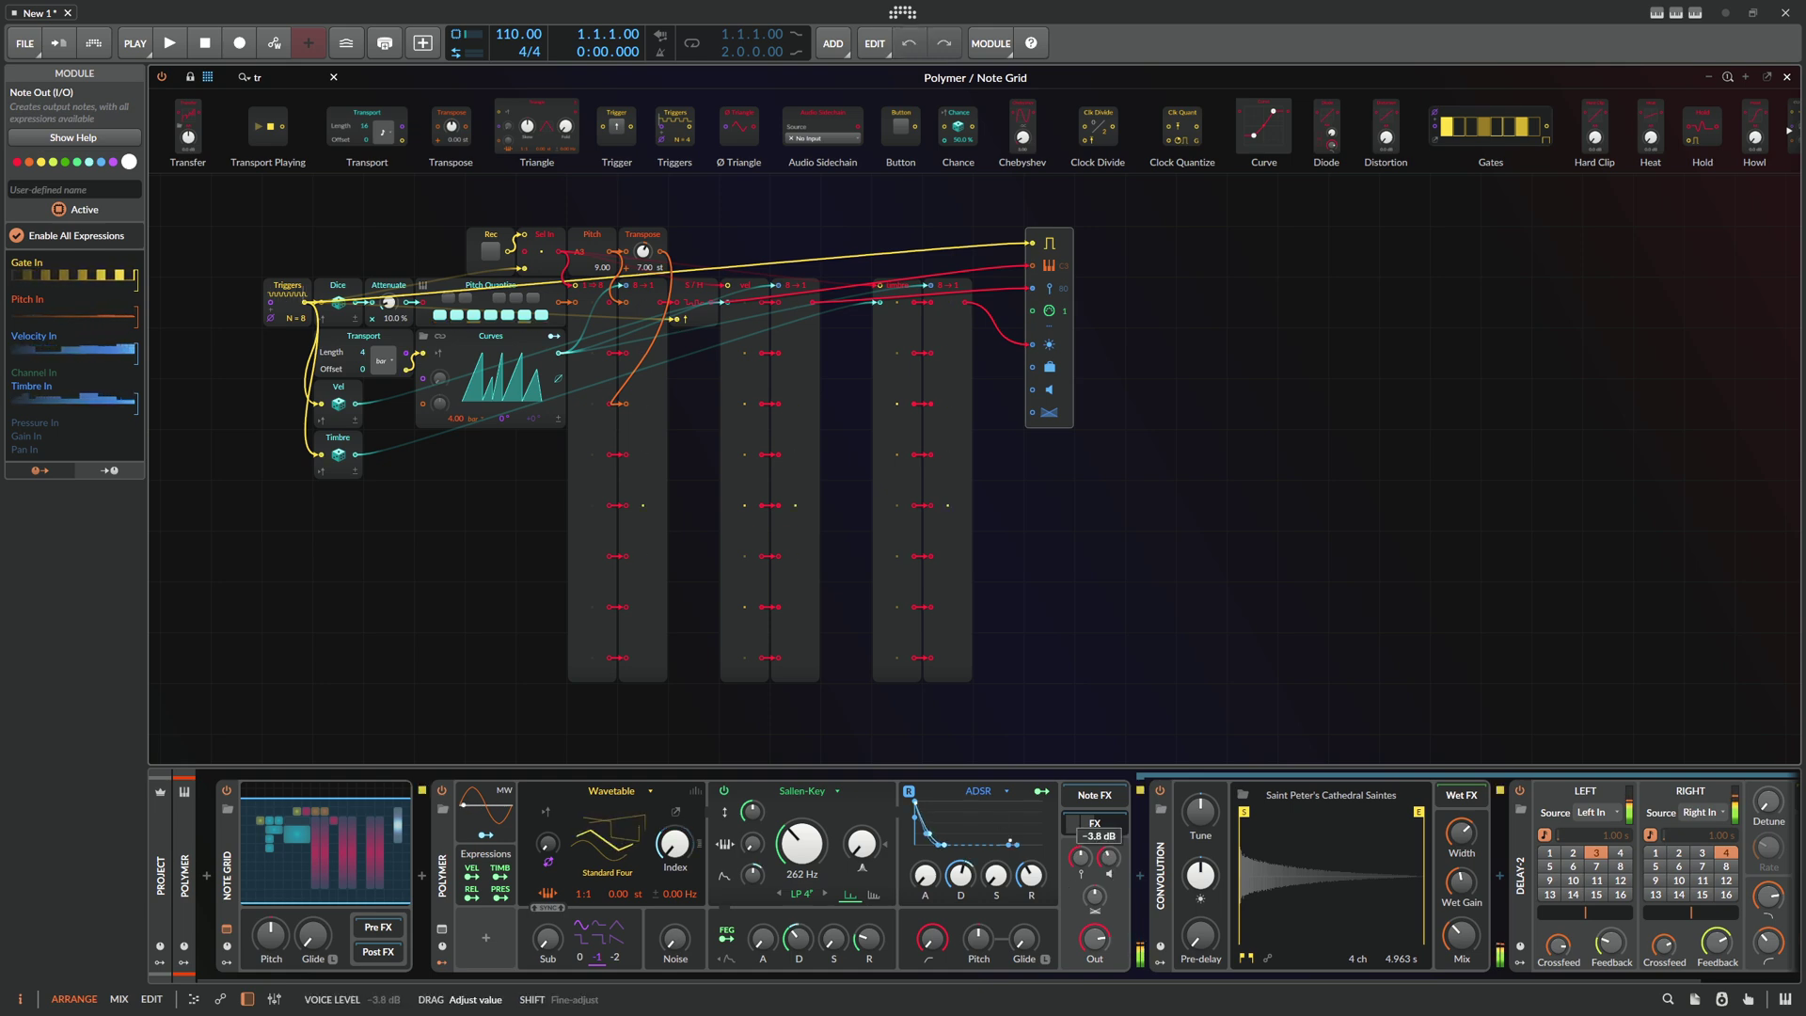
{"action": "left_click_drag", "start_coordinate": [1095, 894], "coordinate": [1095, 894]}
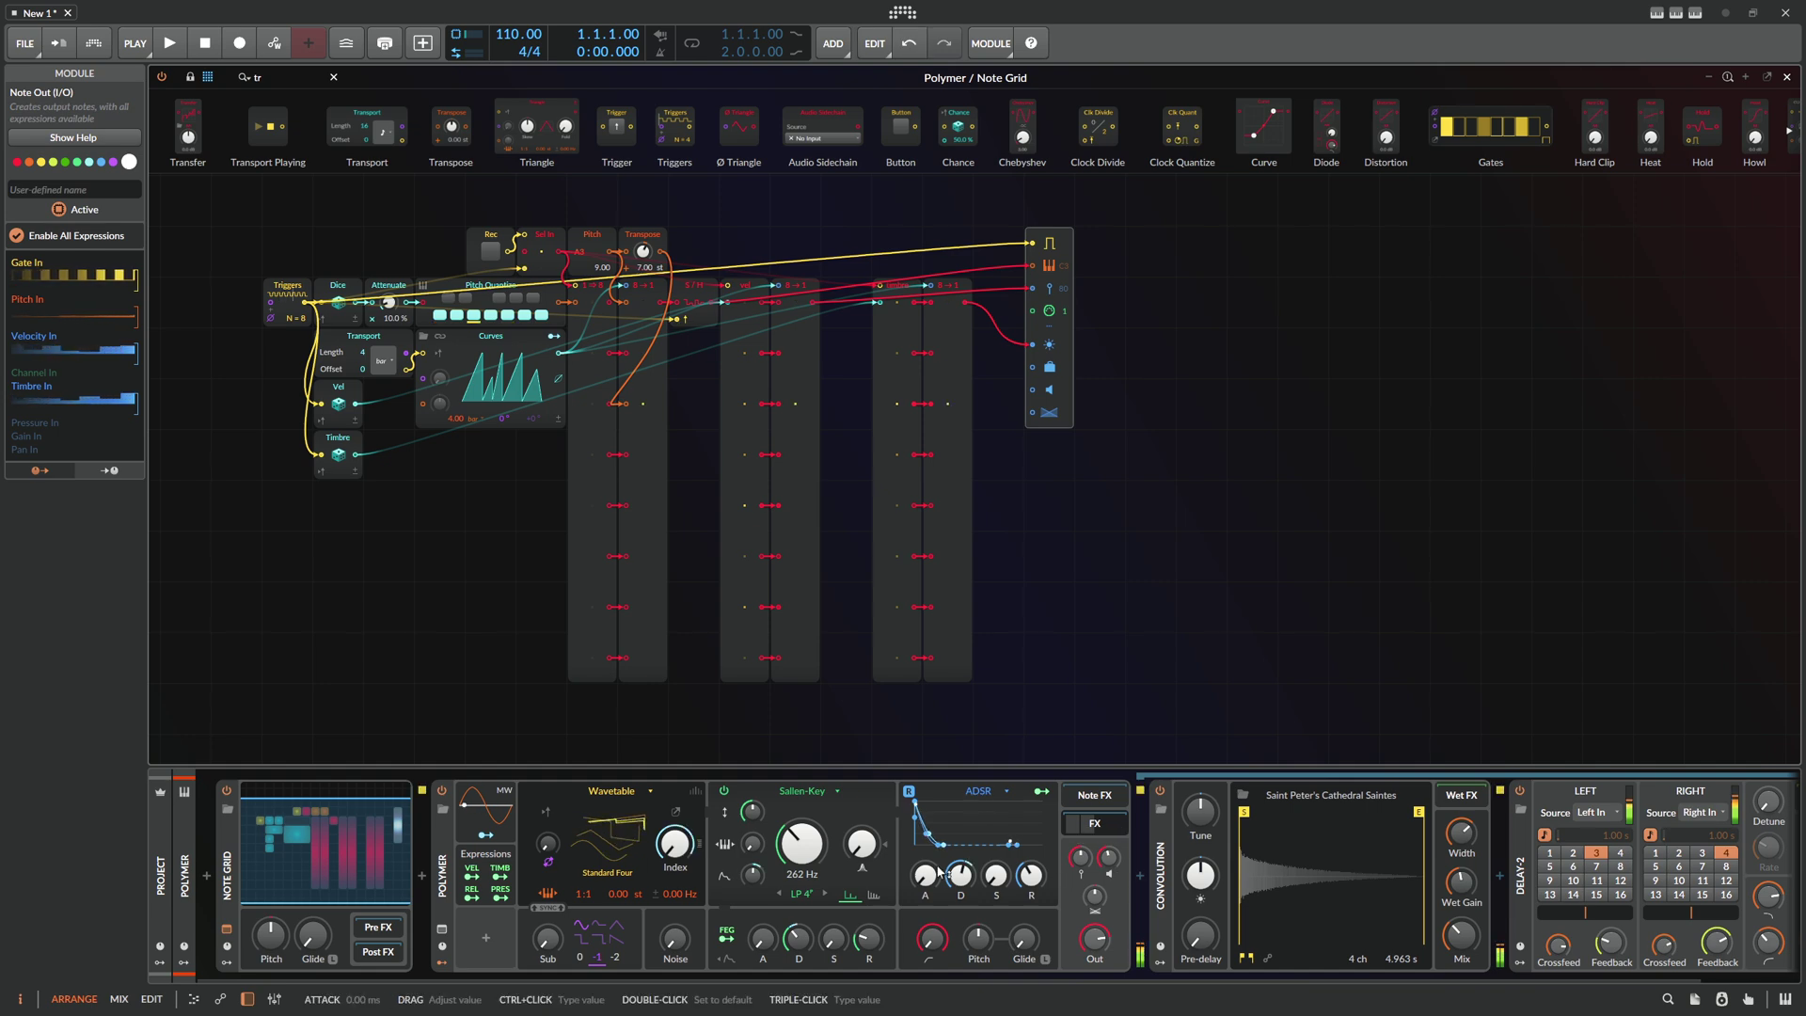
Examine the signals of the pitch Shift Register and the Merge beside it
{"action": "left_click_drag", "start_coordinate": [481, 688], "coordinate": [641, 690], "text": "shift"}
{"action": "key", "text": "ctrl+plus"}
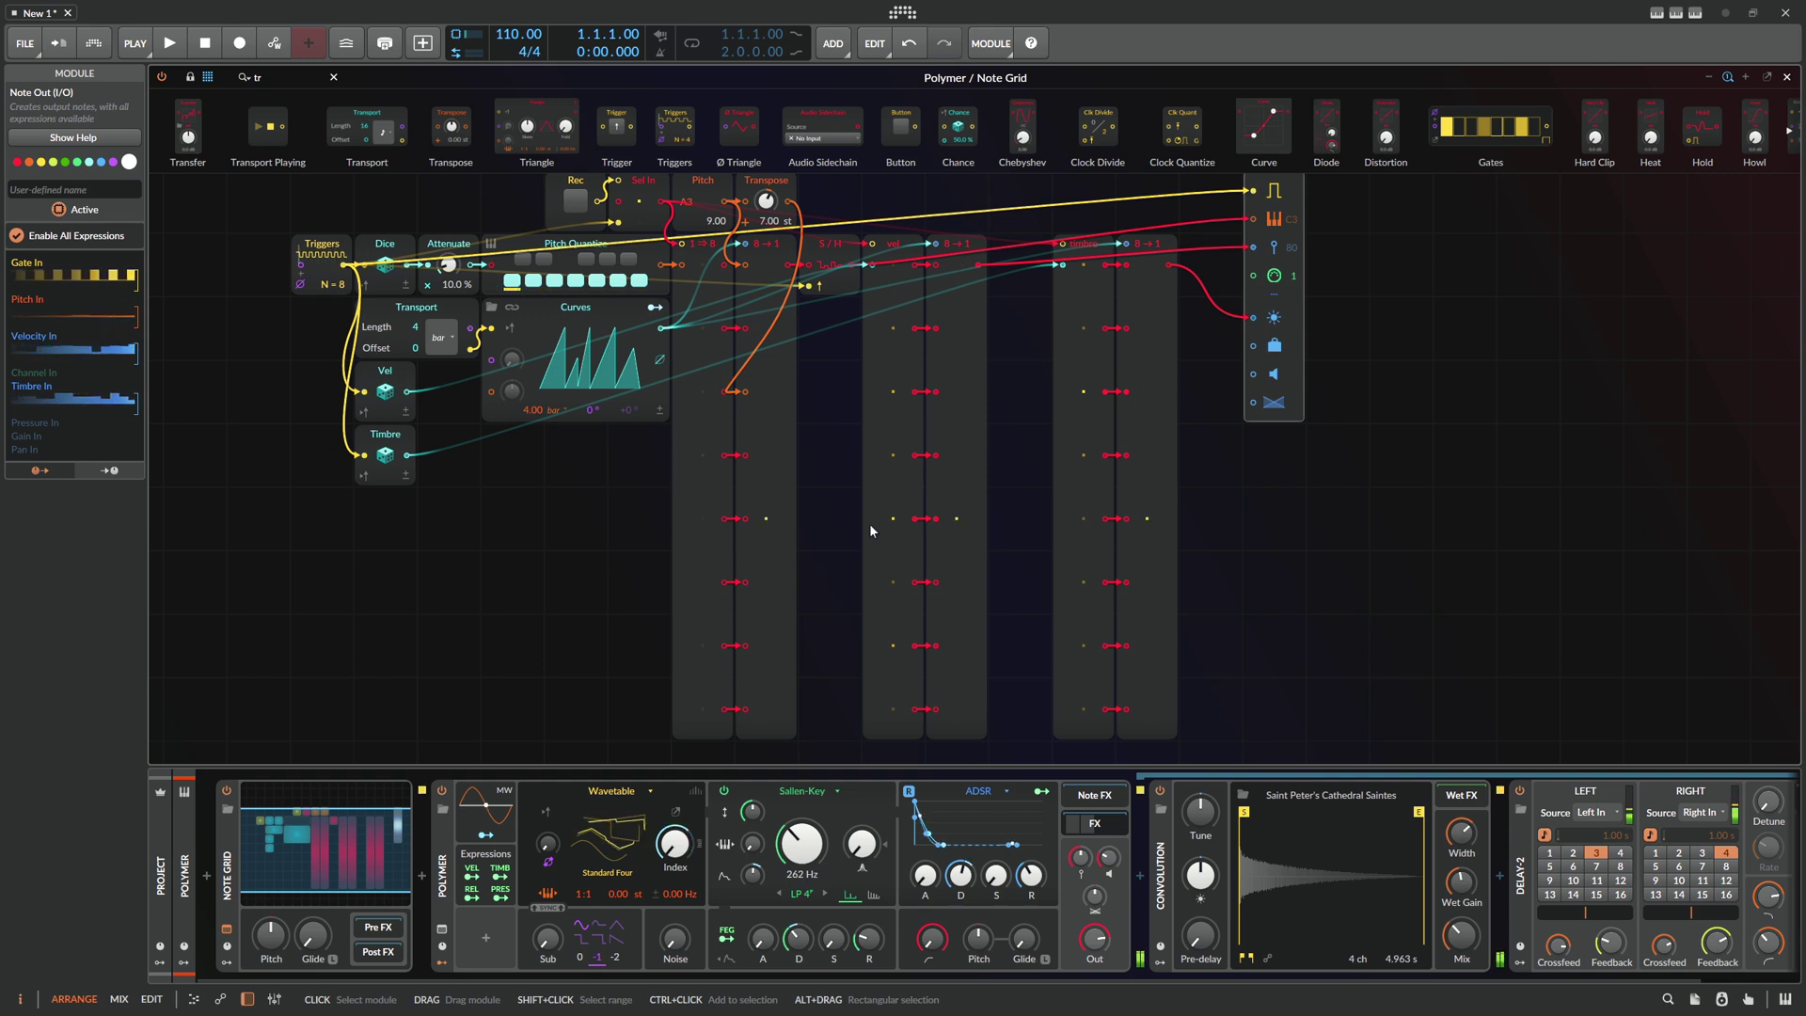
{"action": "left_click", "coordinate": [723, 468]}
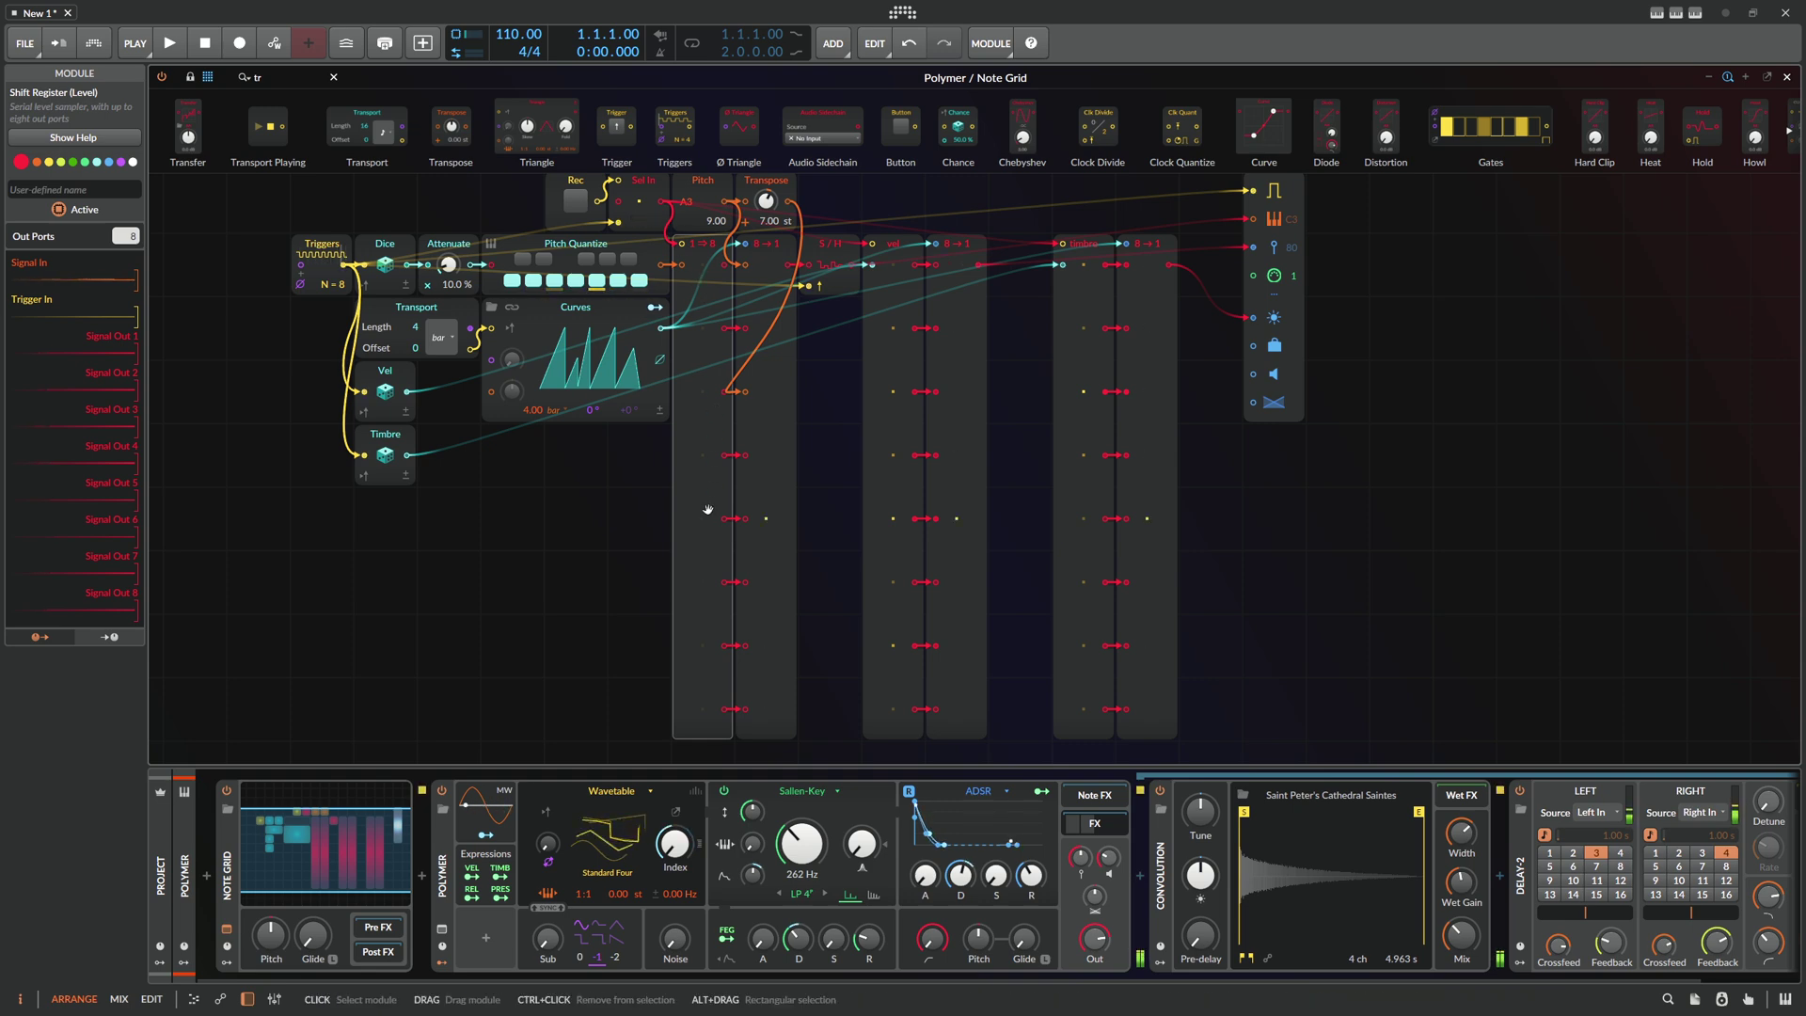
{"action": "left_click", "coordinate": [779, 483]}
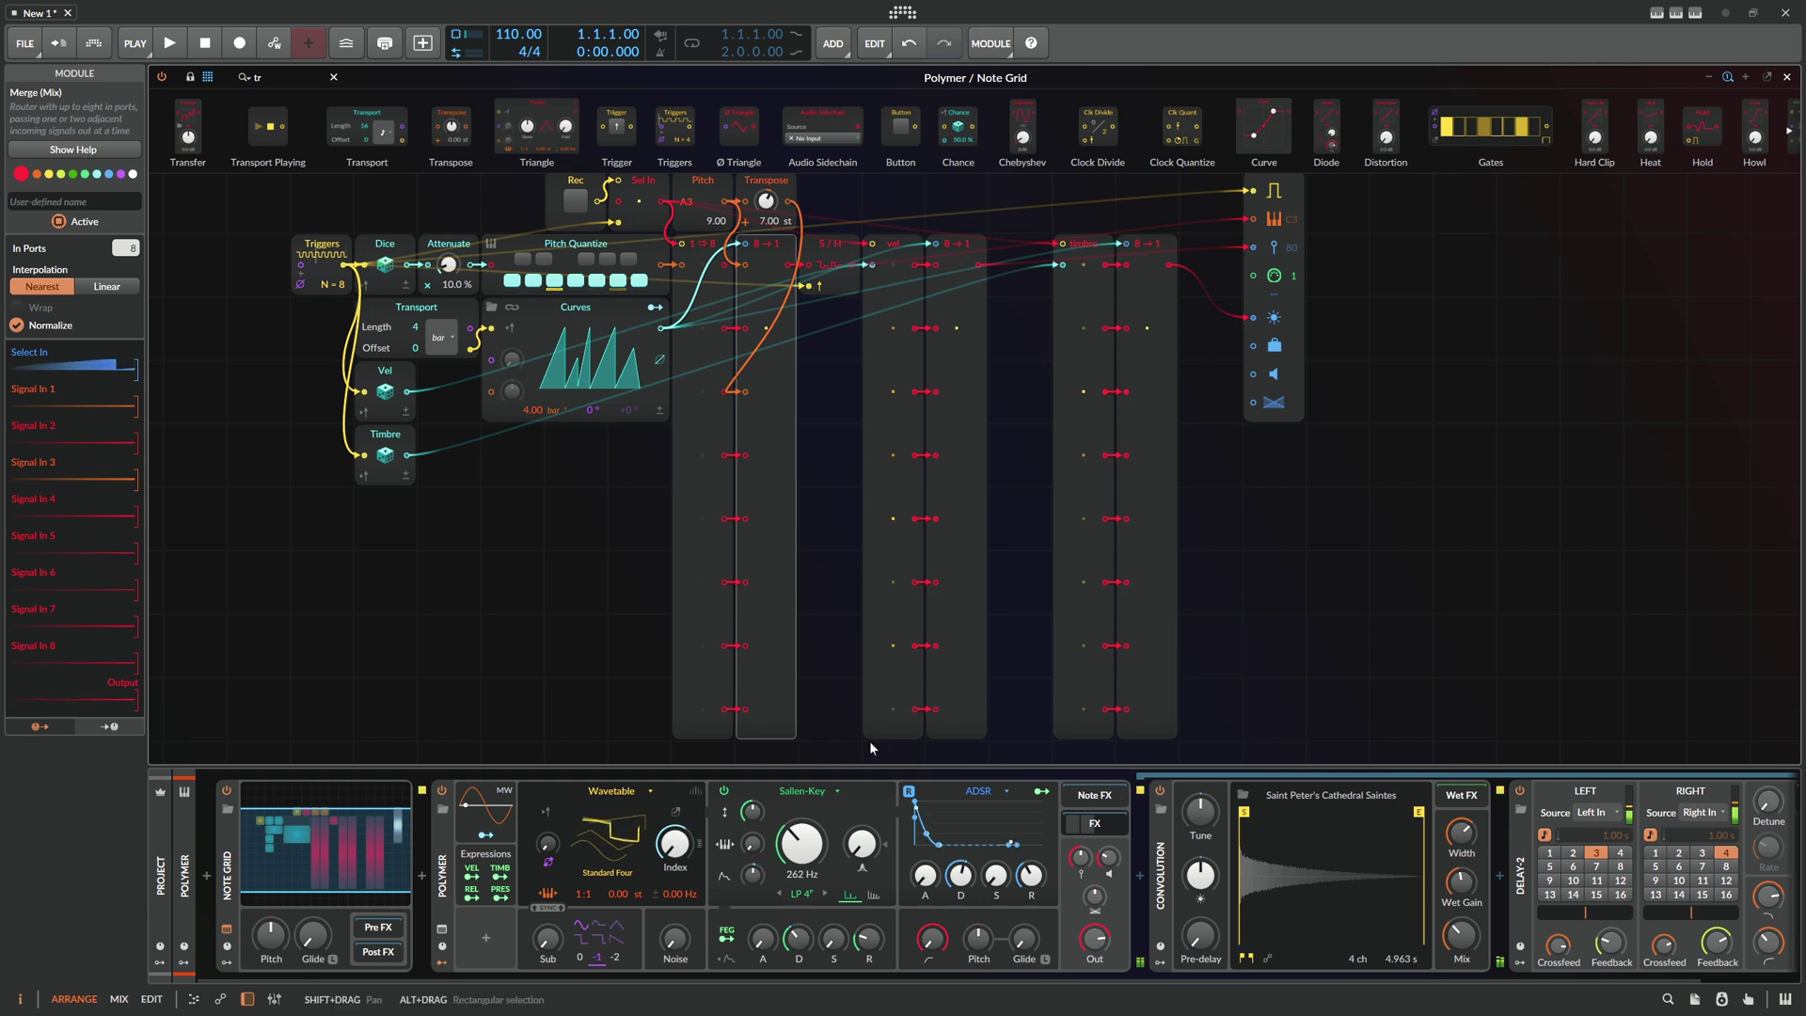
{"action": "mouse_move", "coordinate": [590, 491]}
{"action": "left_mouse_down"}
{"action": "mouse_move", "coordinate": [654, 488]}
{"action": "mouse_move", "coordinate": [599, 483]}
{"action": "left_mouse_up"}
{"action": "key", "text": "minus"}
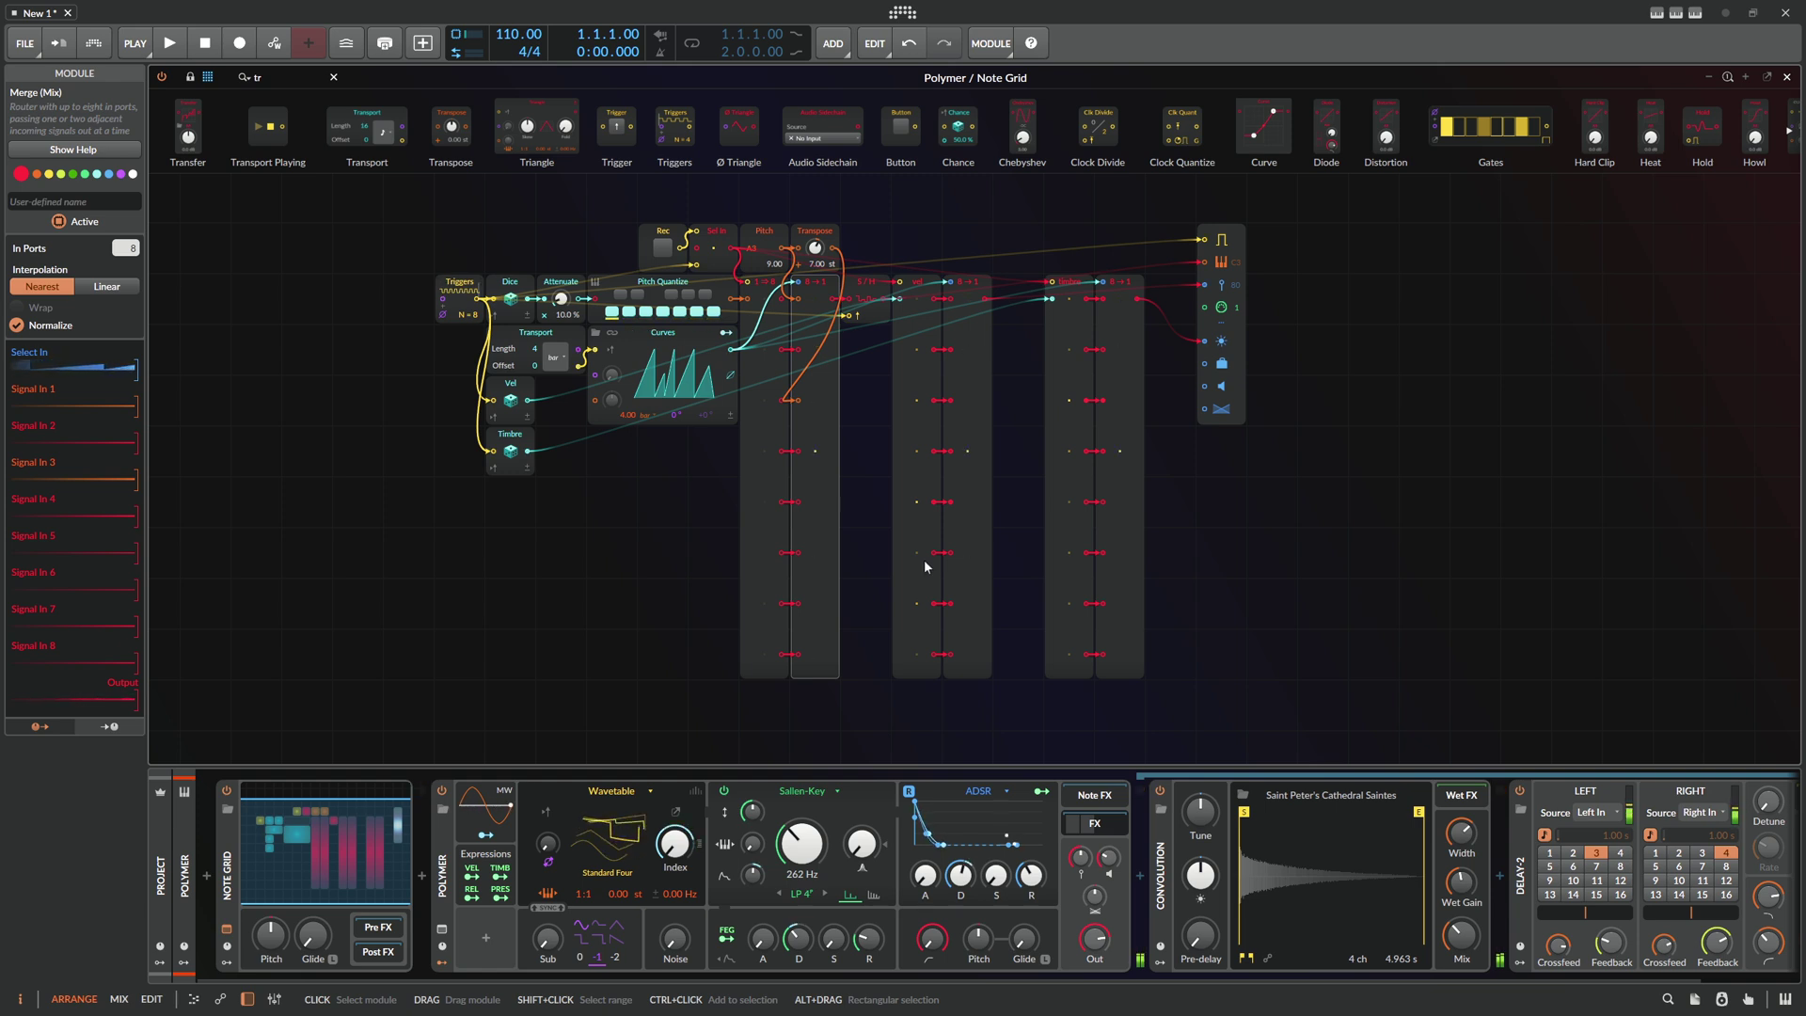
Raise Polymer's voice level and set the Sallen-Key filter cutoff to 185 Hz
{"action": "left_click_drag", "start_coordinate": [1109, 857], "coordinate": [1108, 837]}
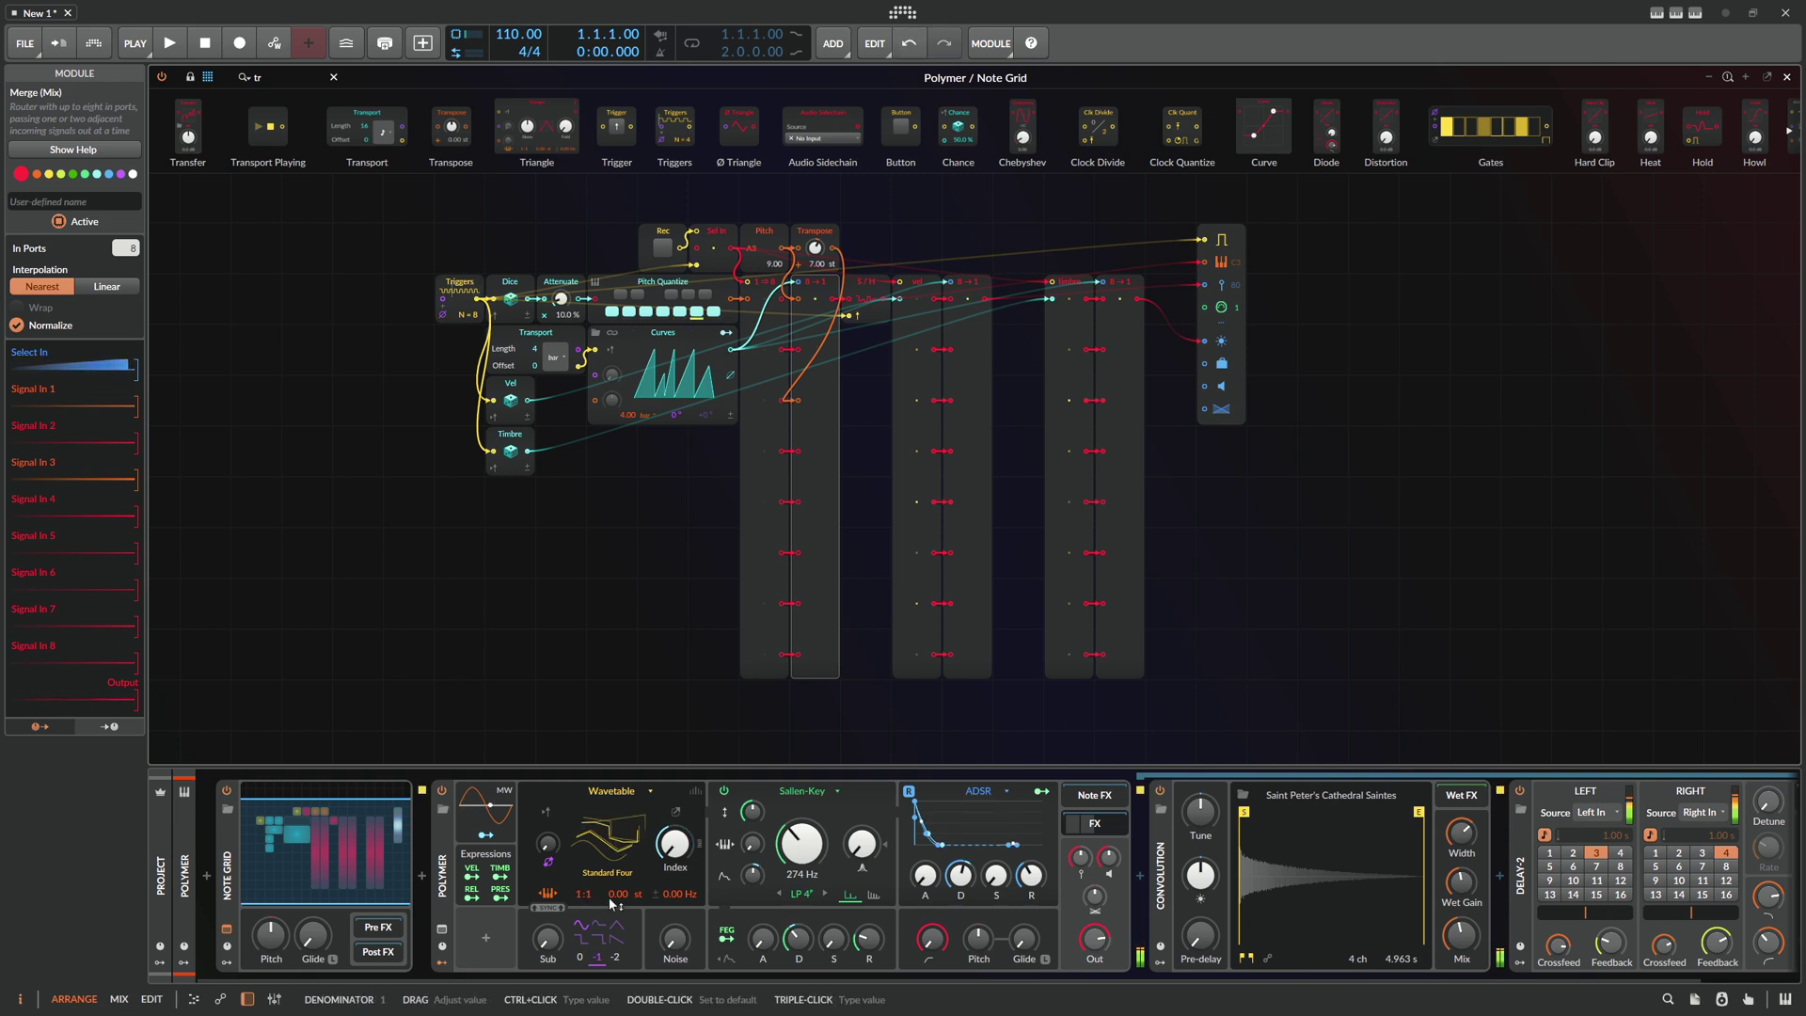
{"action": "left_click_drag", "start_coordinate": [794, 823], "coordinate": [795, 860]}
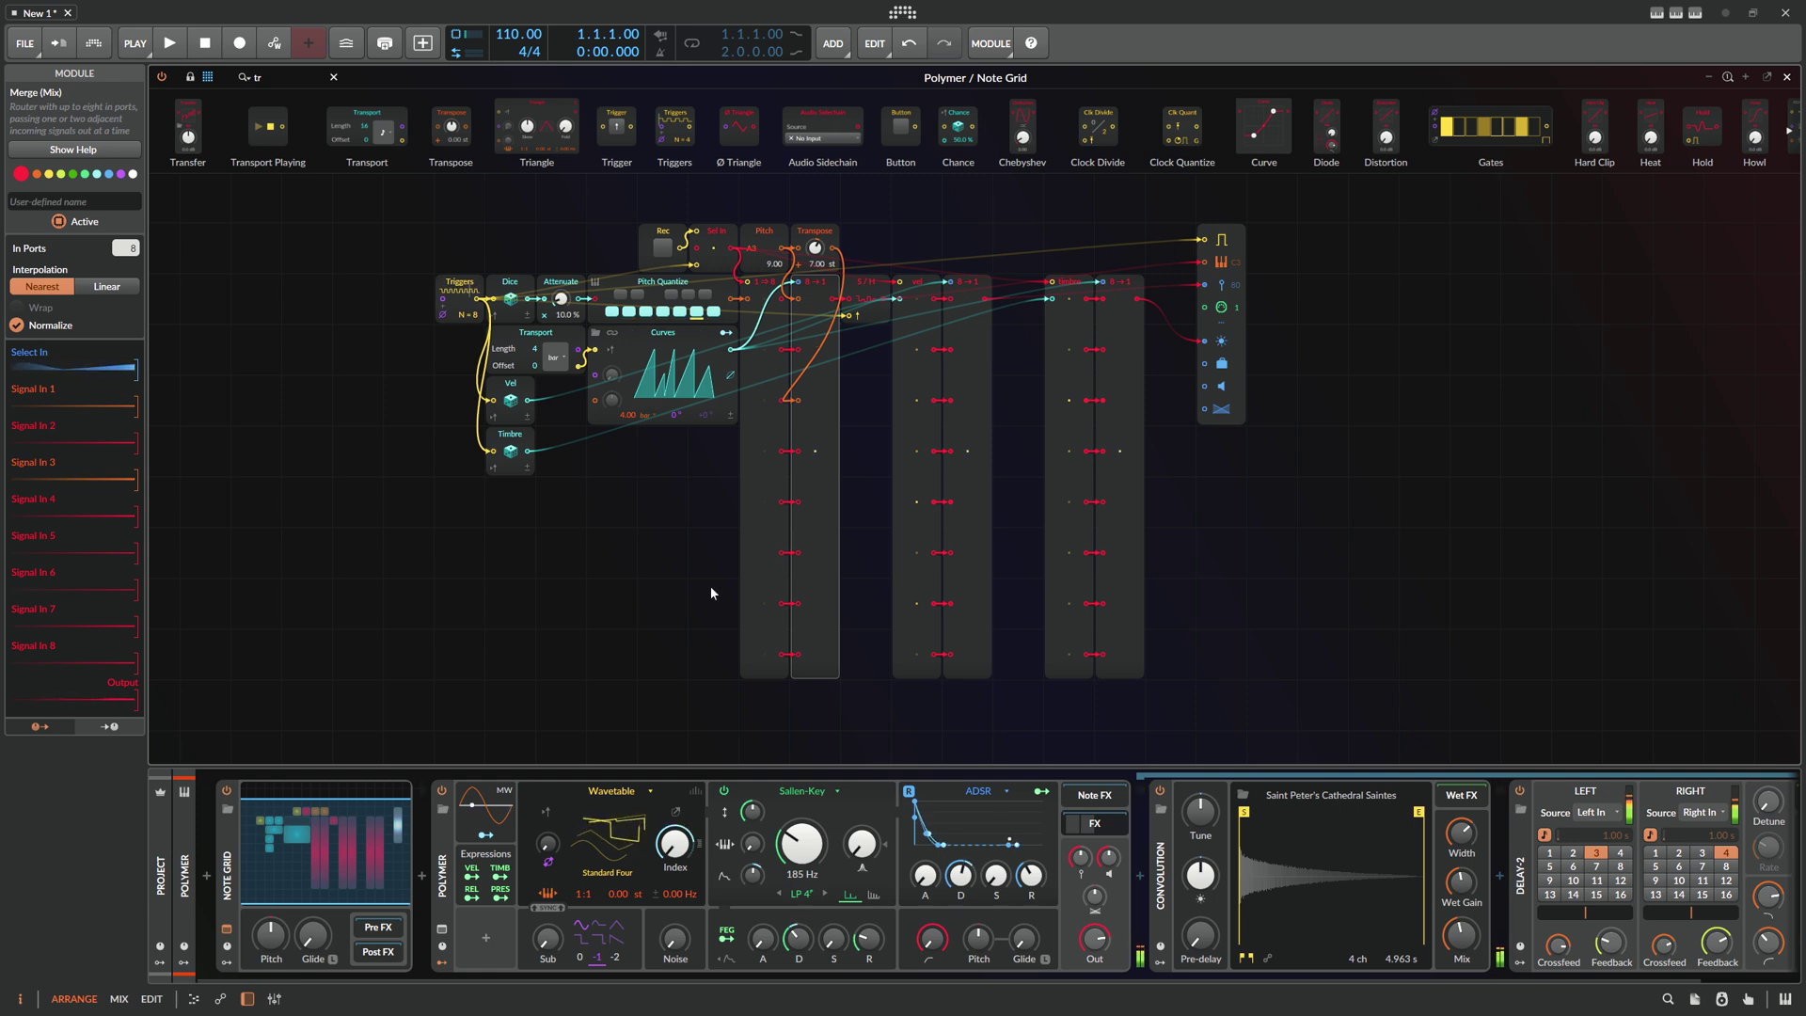
Record a new set of random values into the shift registers with Rec, and adjust the Sallen-Key filter's drive
{"action": "left_click", "coordinate": [663, 250]}
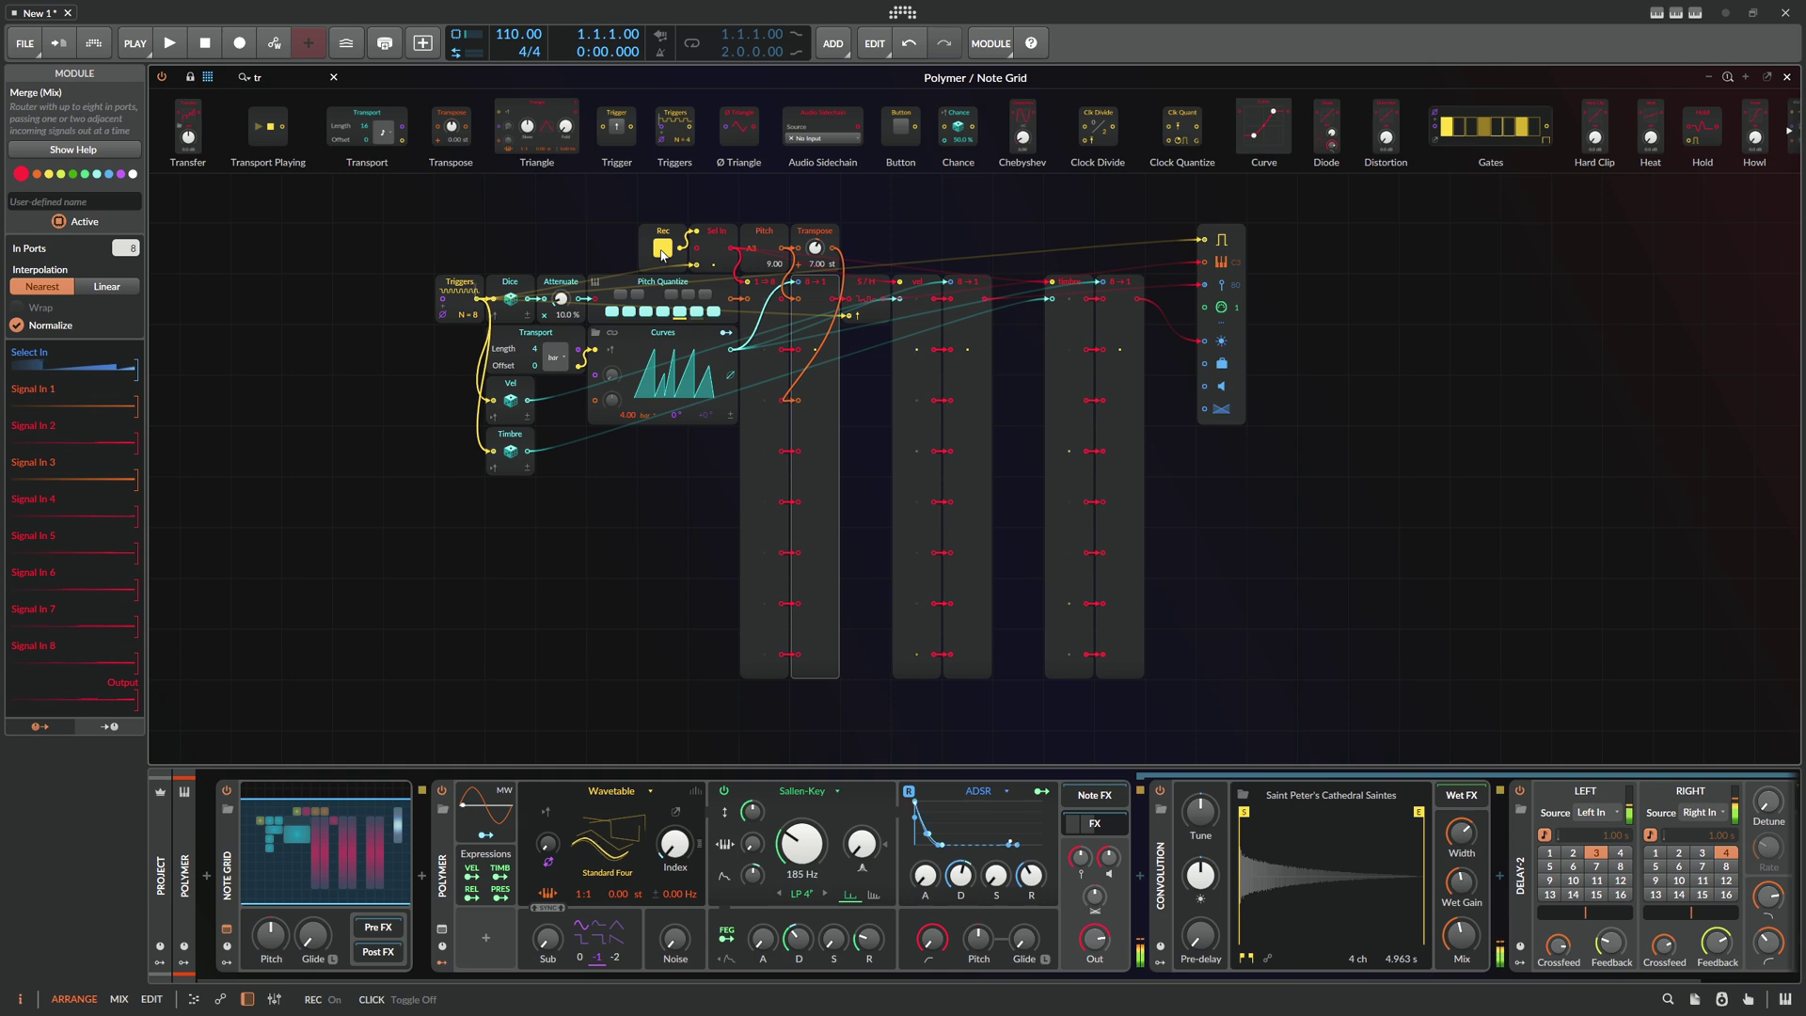
{"action": "left_click", "coordinate": [663, 250]}
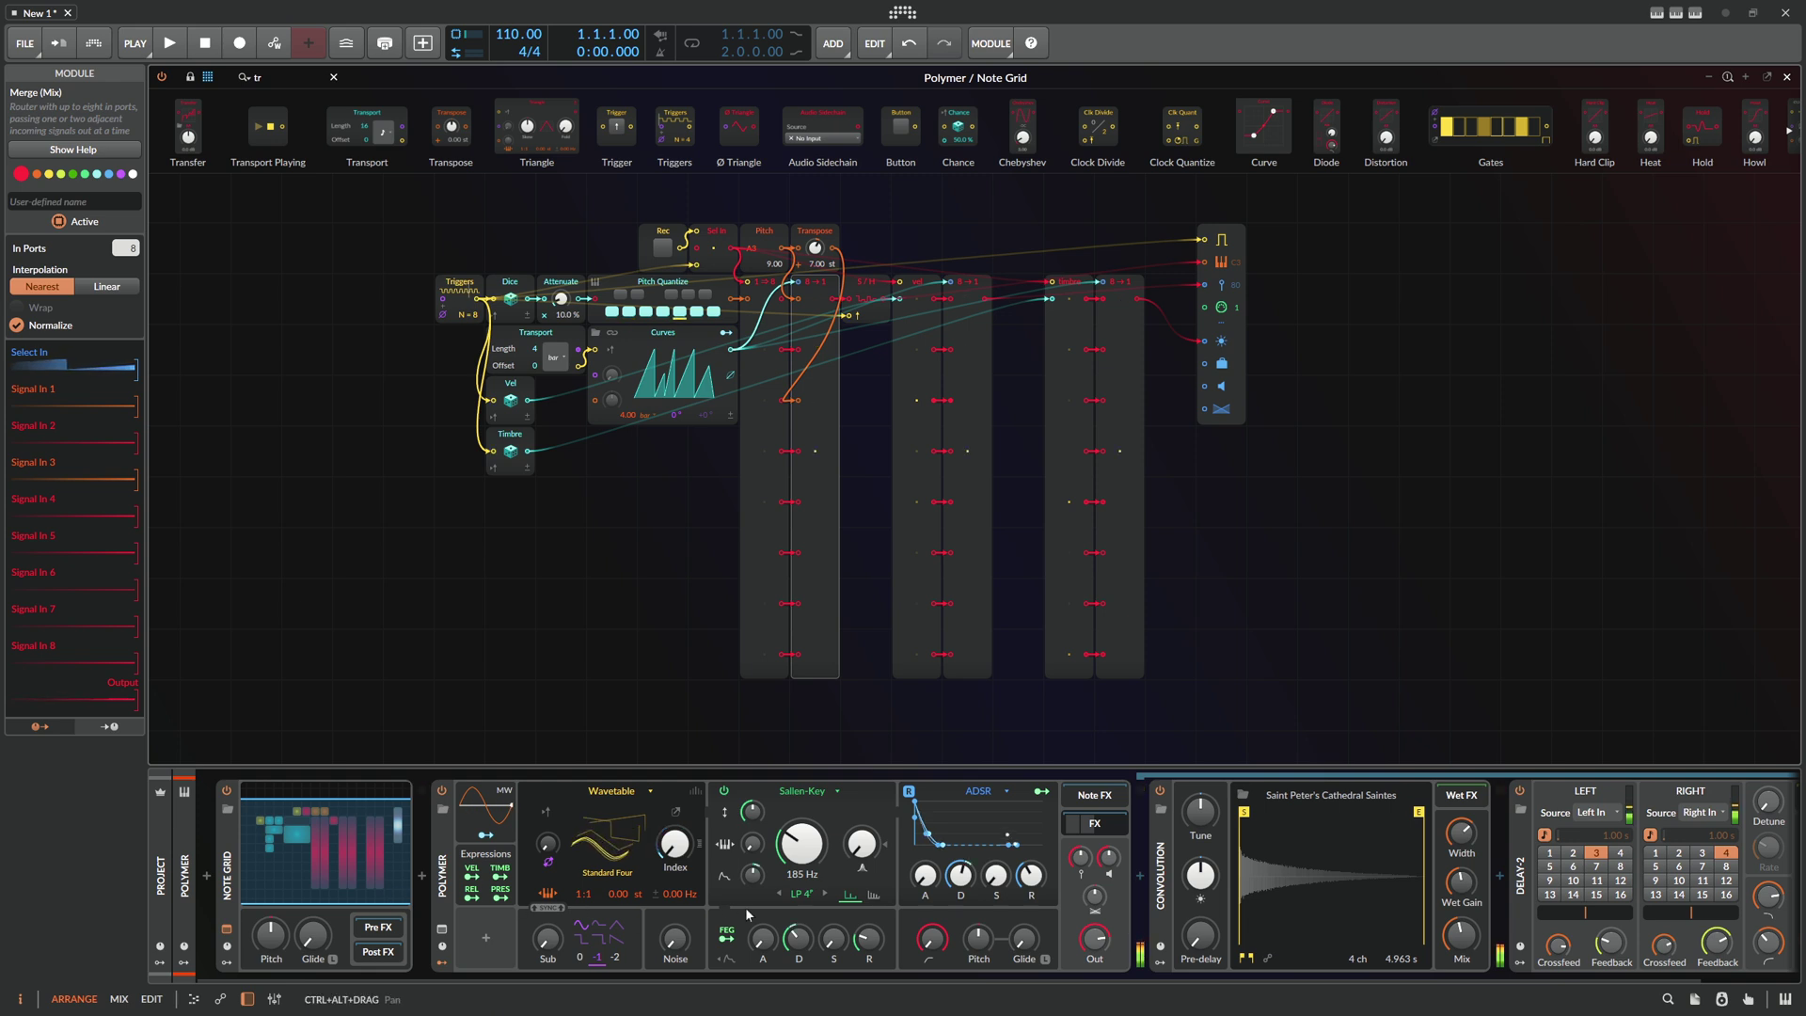
{"action": "left_click_drag", "start_coordinate": [749, 812], "coordinate": [752, 827]}
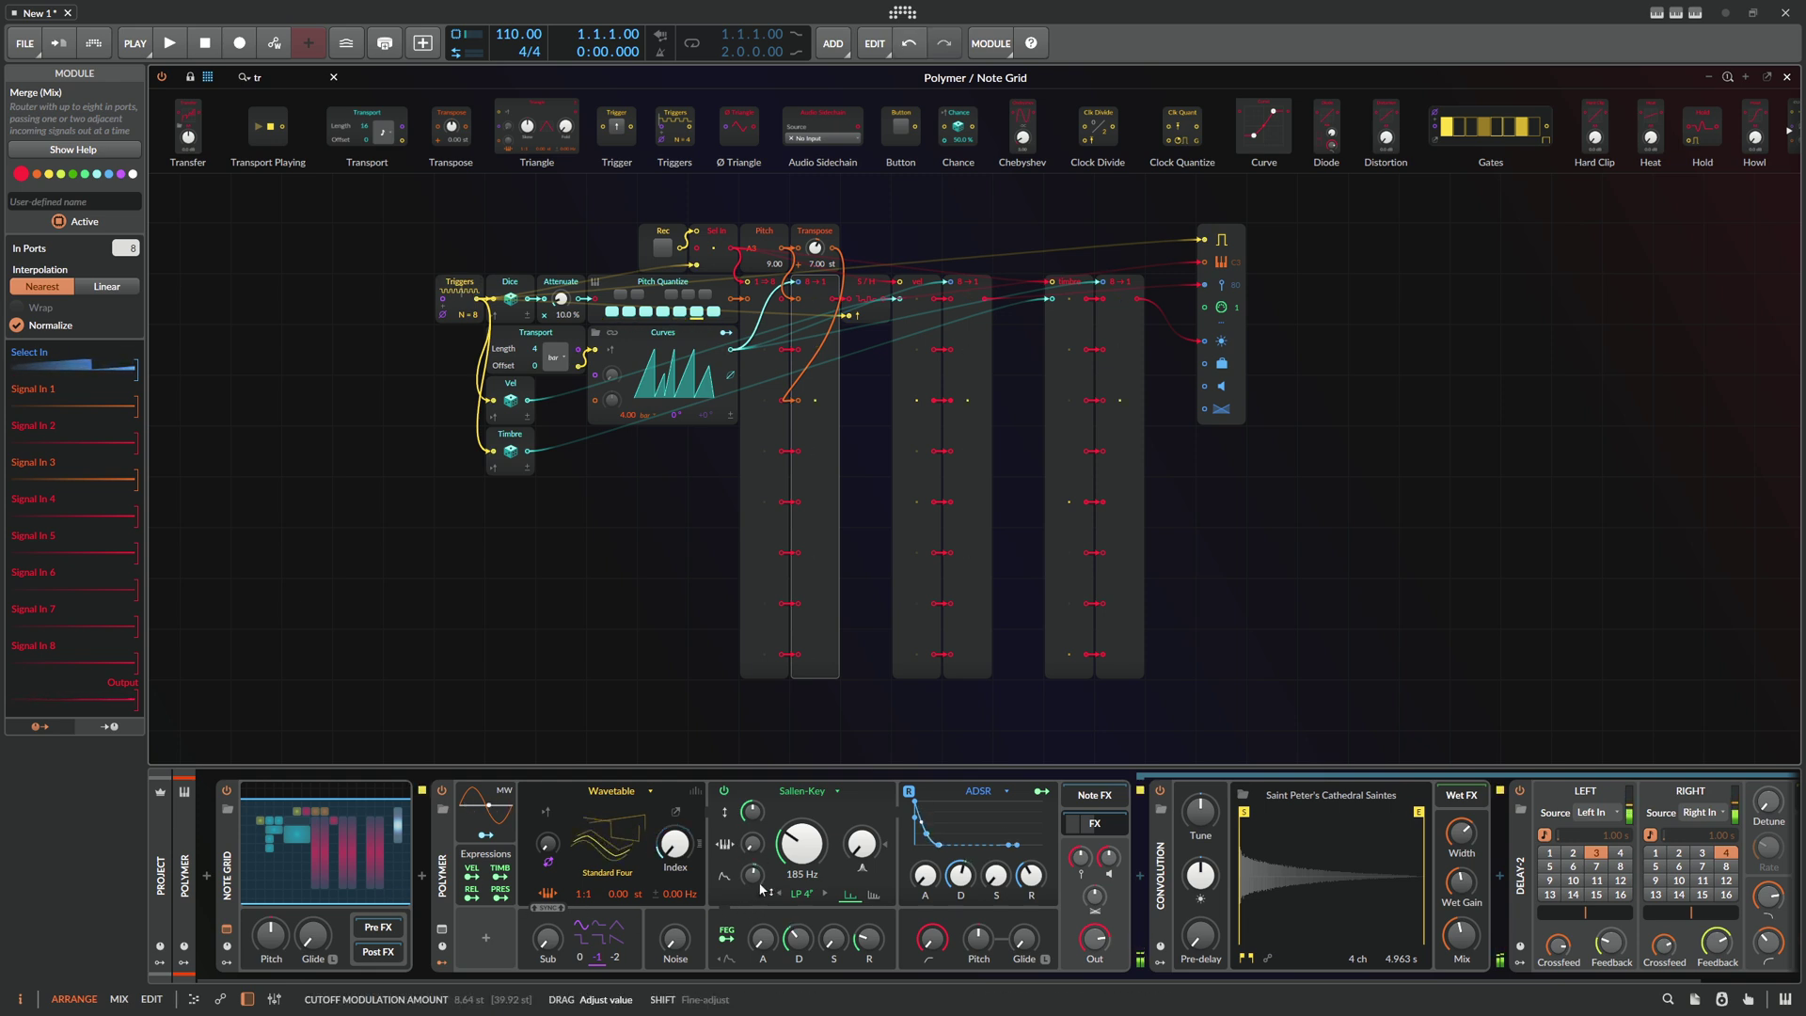